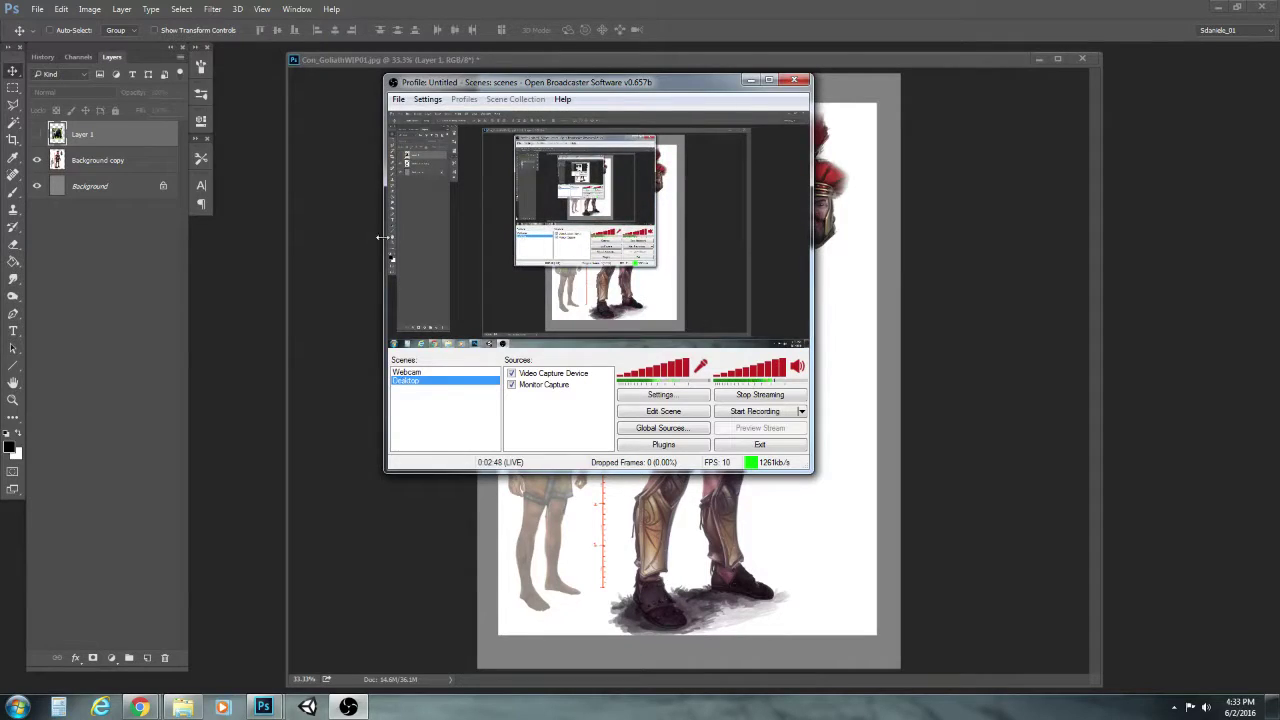
Return to the painting in Photoshop and examine the armoured warrior and smaller figure beside the height scale at 50% zoom
left_click(339, 192)
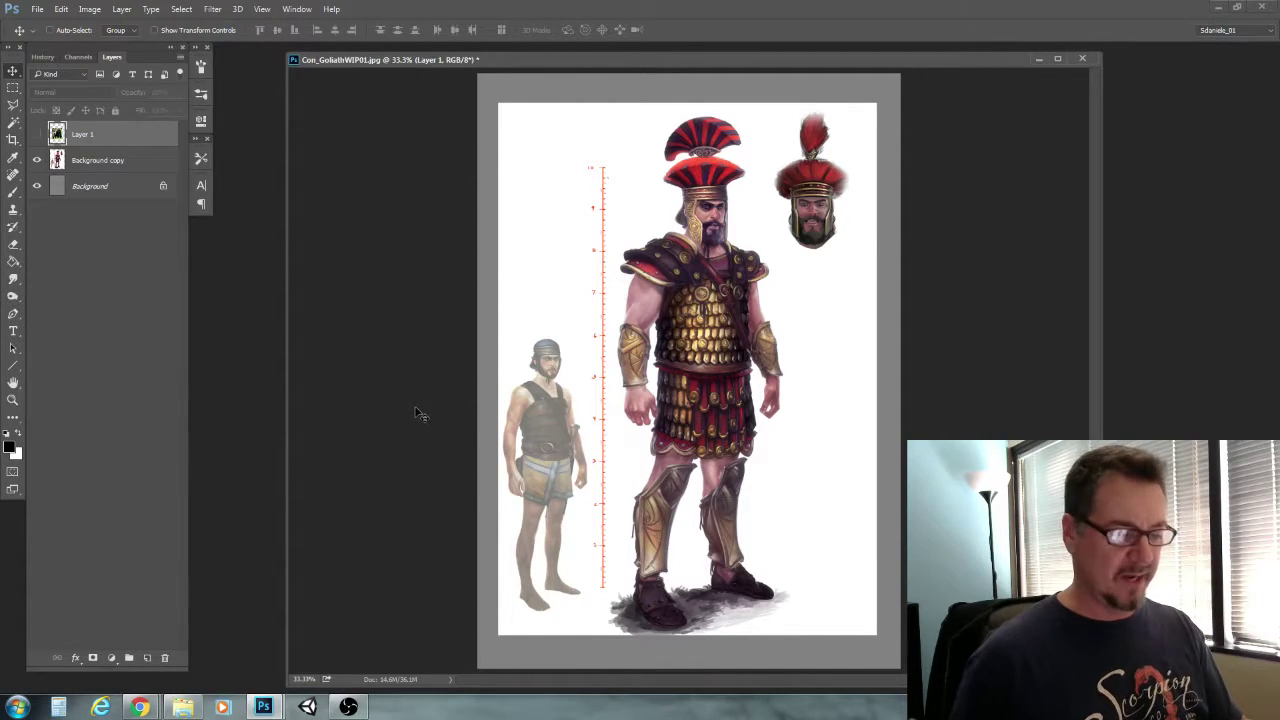
left_click(13, 399)
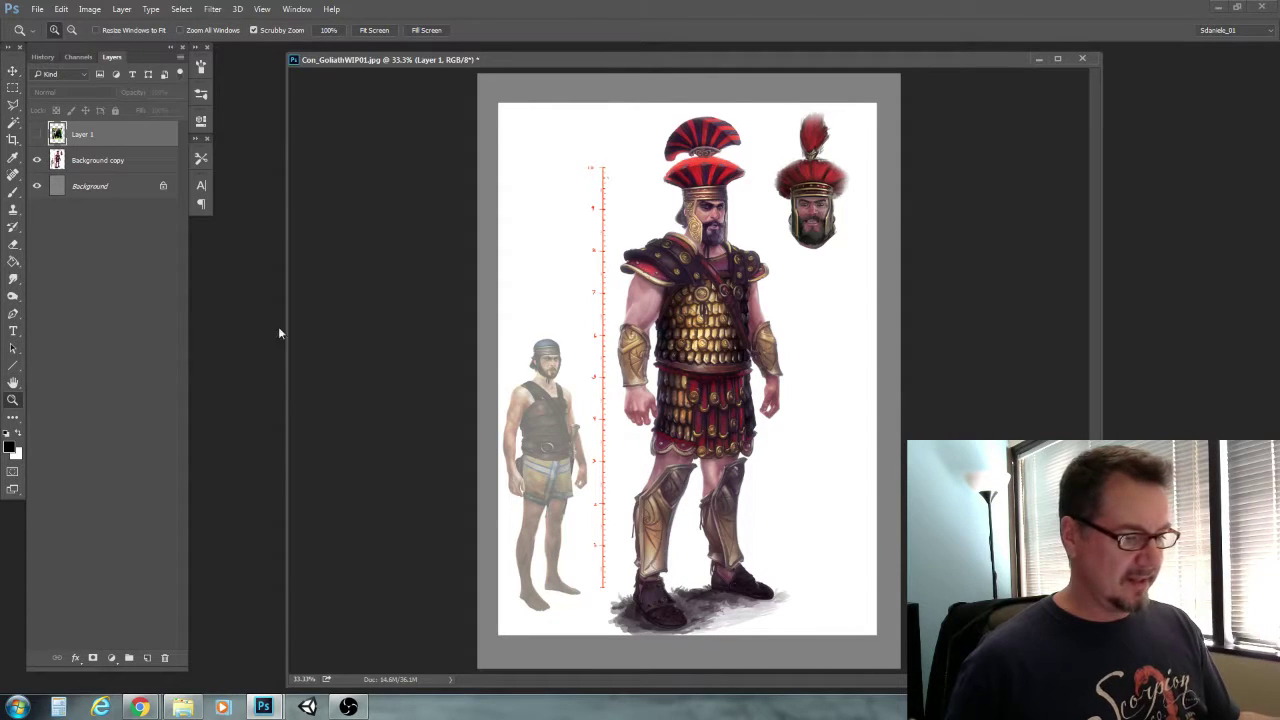
left_click(551, 387)
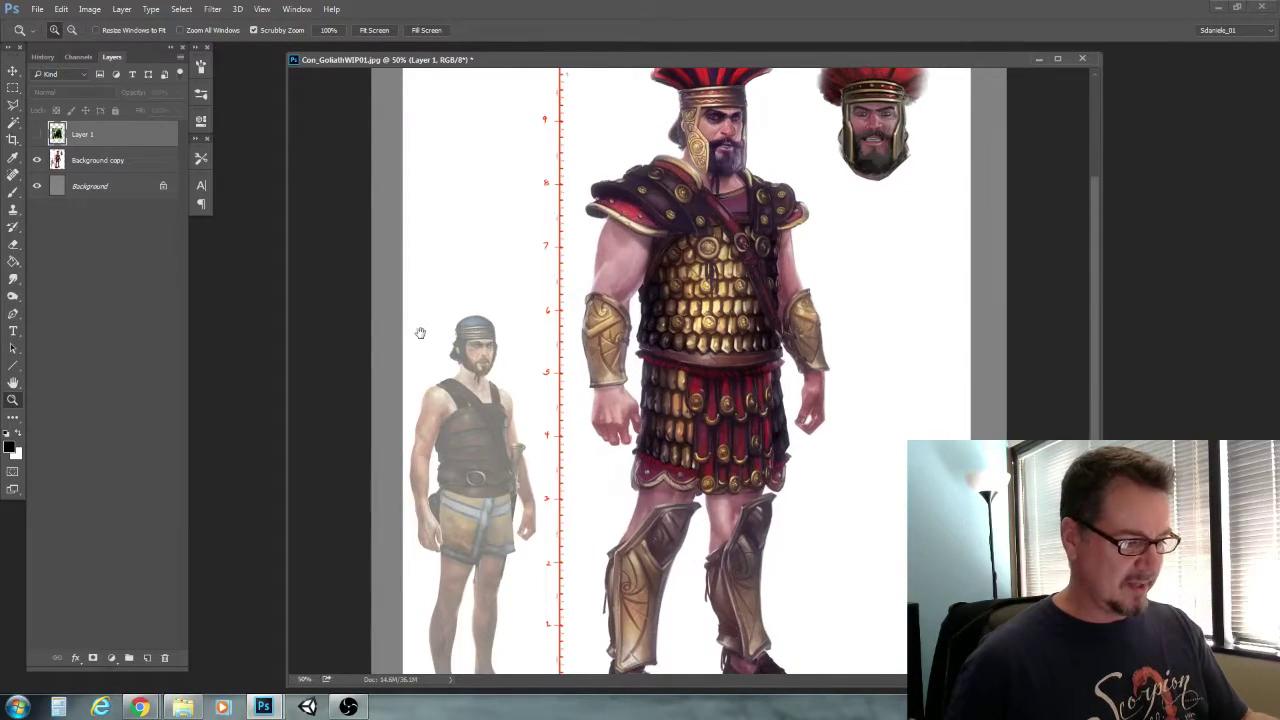
left_click_drag(423, 334, 462, 475)
scroll(462, 474, "down", 3)
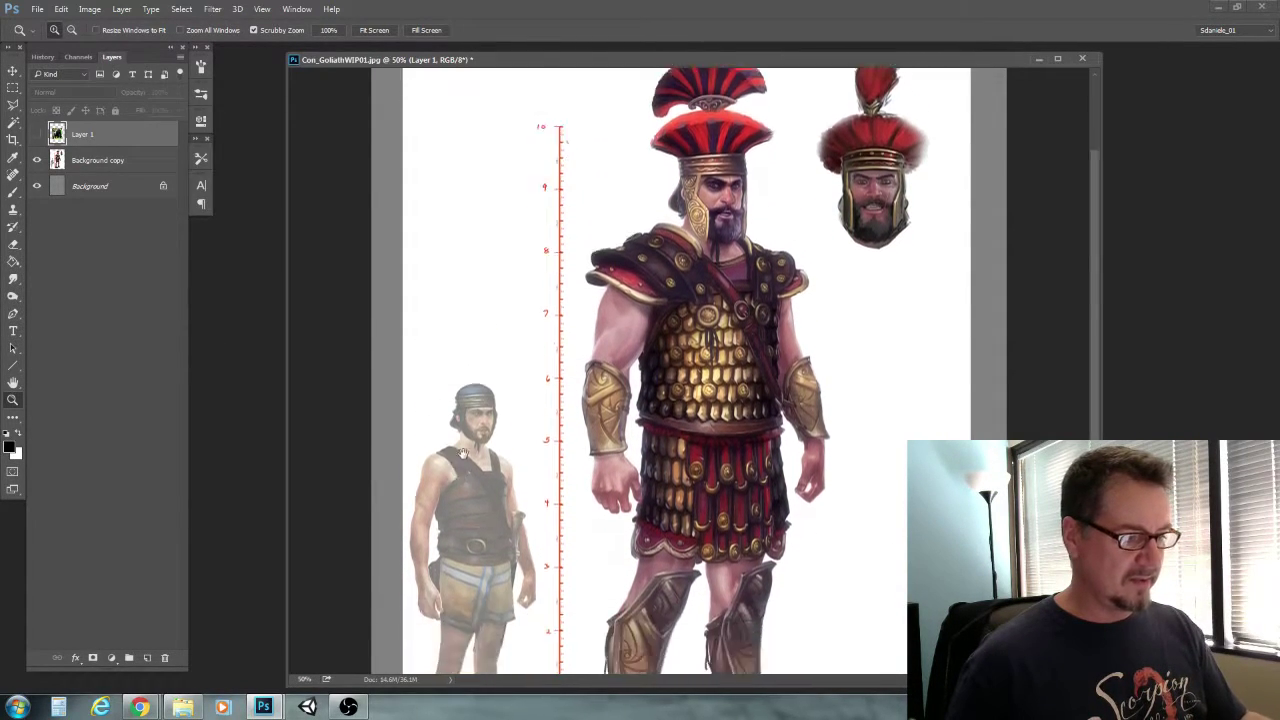
left_click_drag(466, 403, 469, 379)
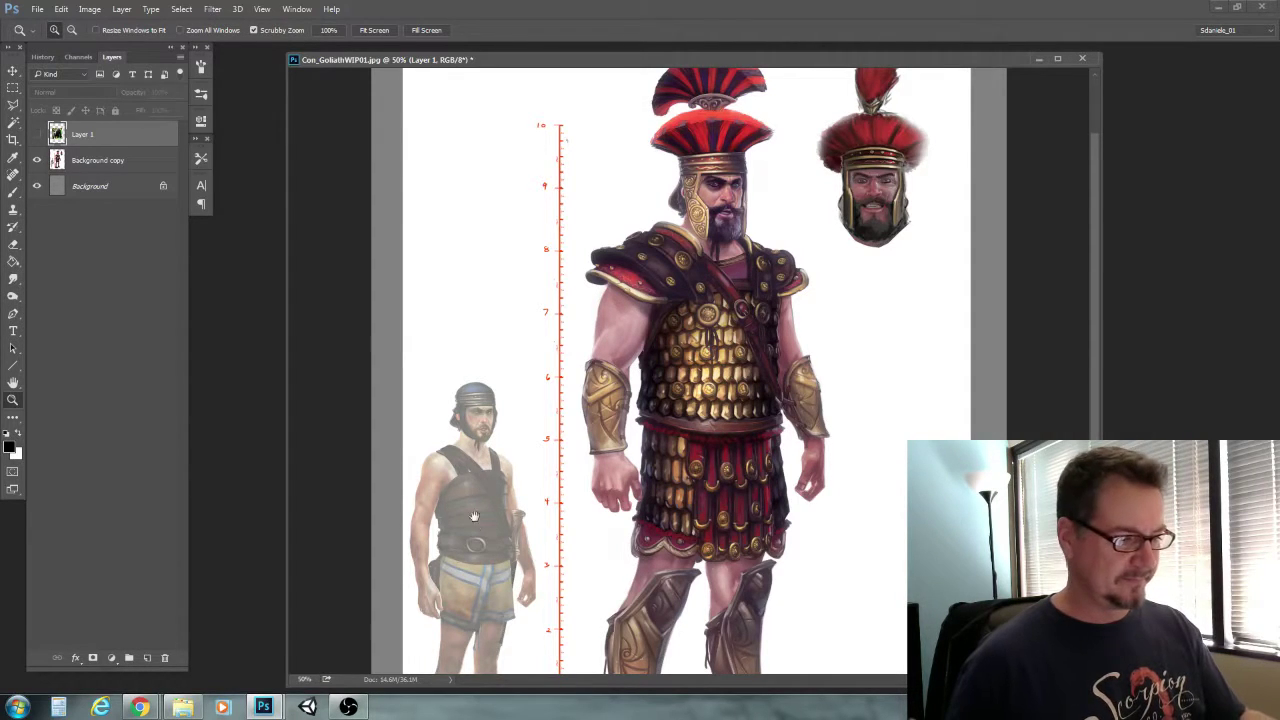
mouse_move(474, 516)
left_mouse_down()
mouse_move(451, 396)
mouse_move(479, 379)
mouse_move(480, 508)
left_mouse_up()
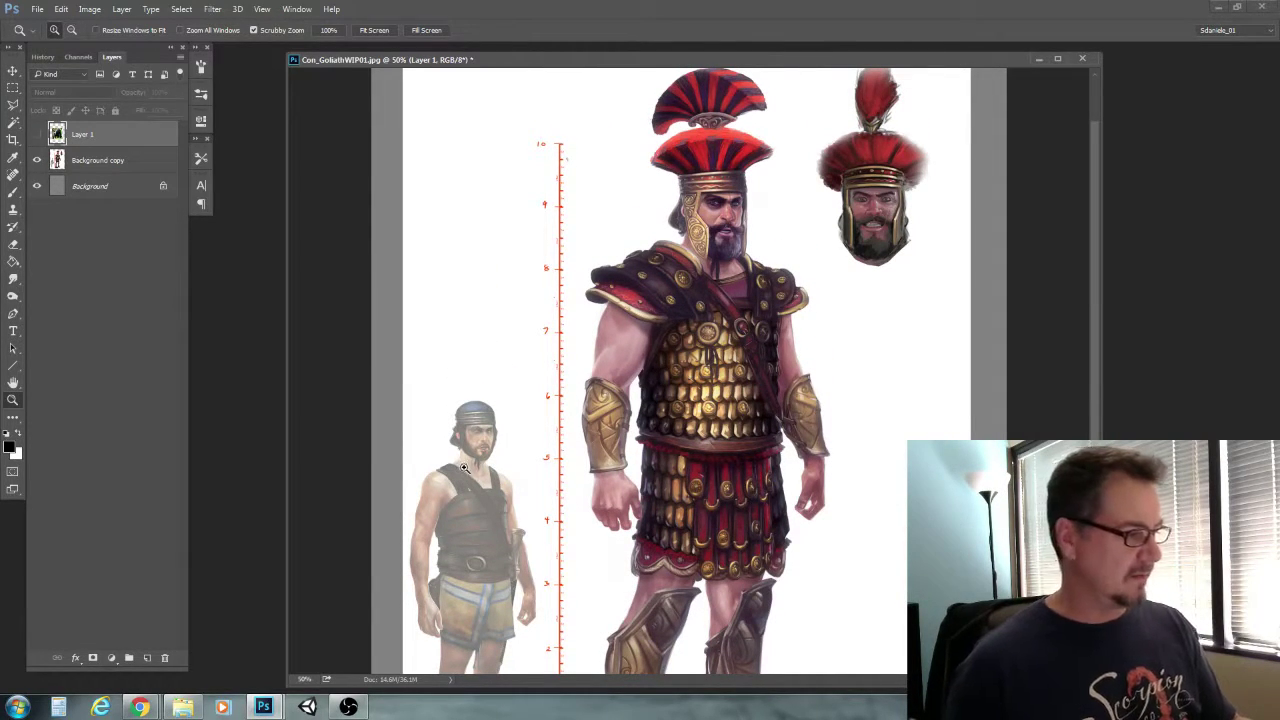
Hide the Background copy layer and show Layer 1 to examine the gorilla reference photo on its own
left_click(37, 161)
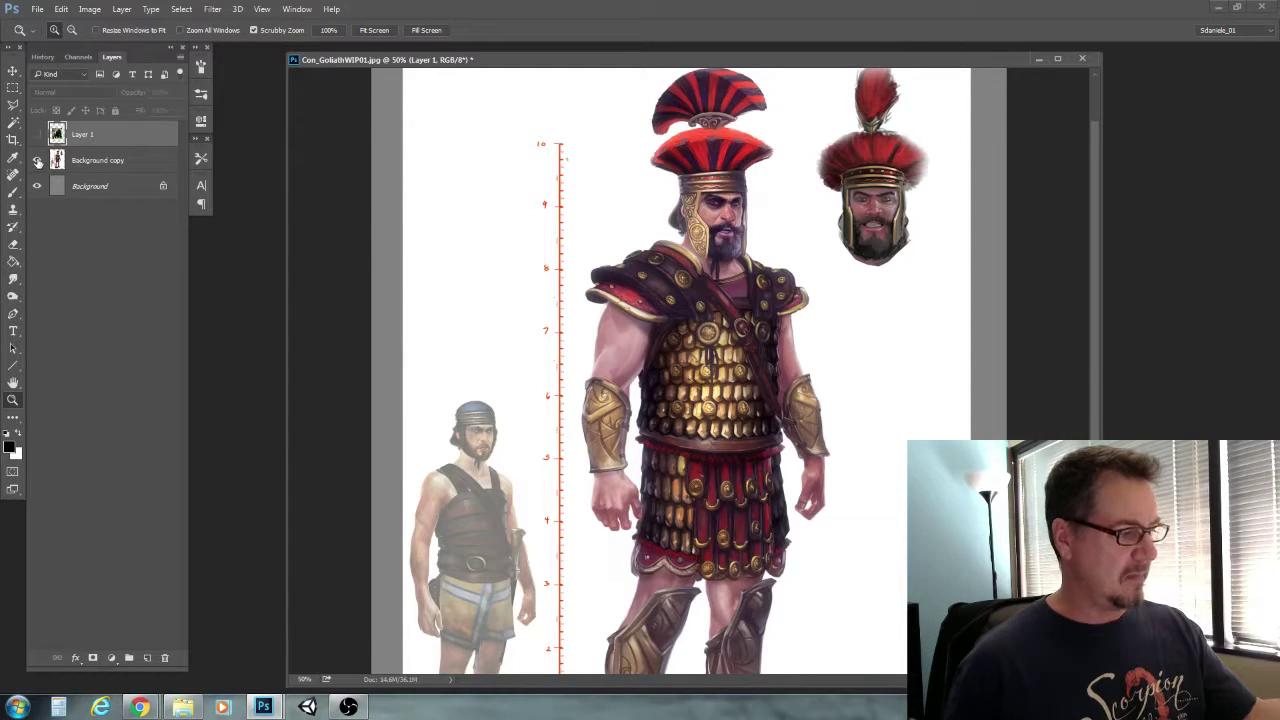
left_click(37, 161)
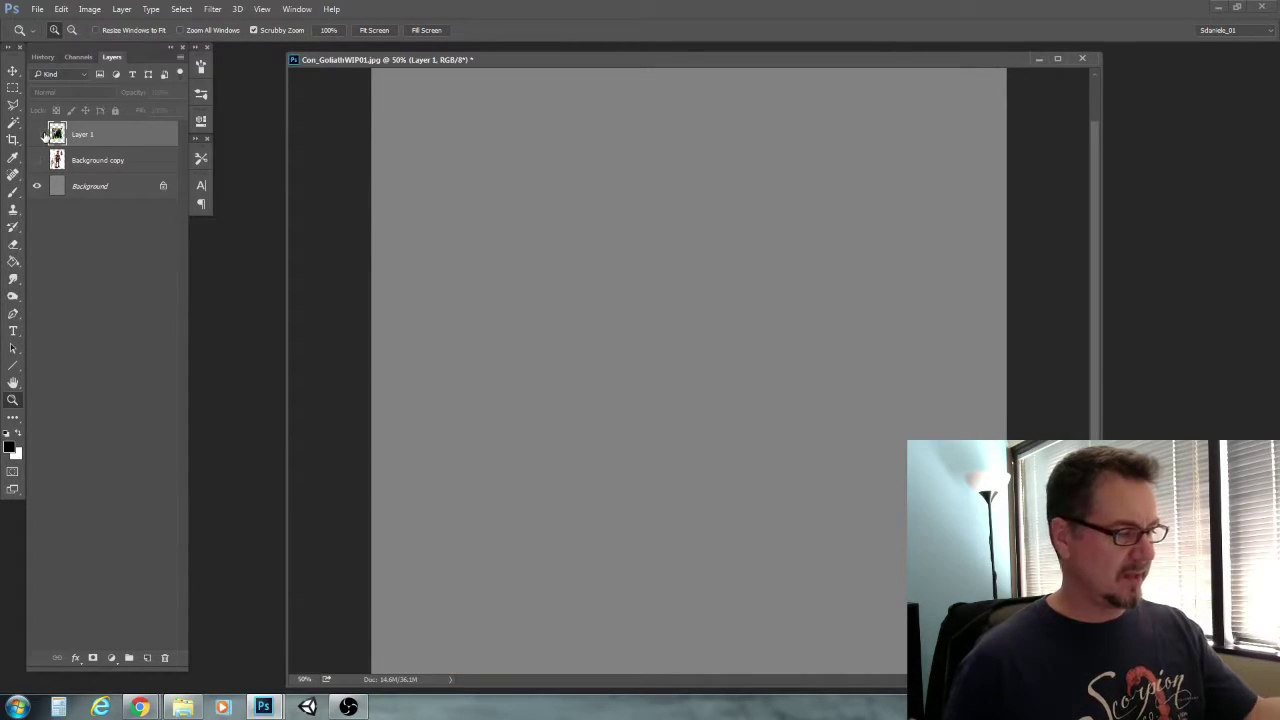
left_click(37, 134)
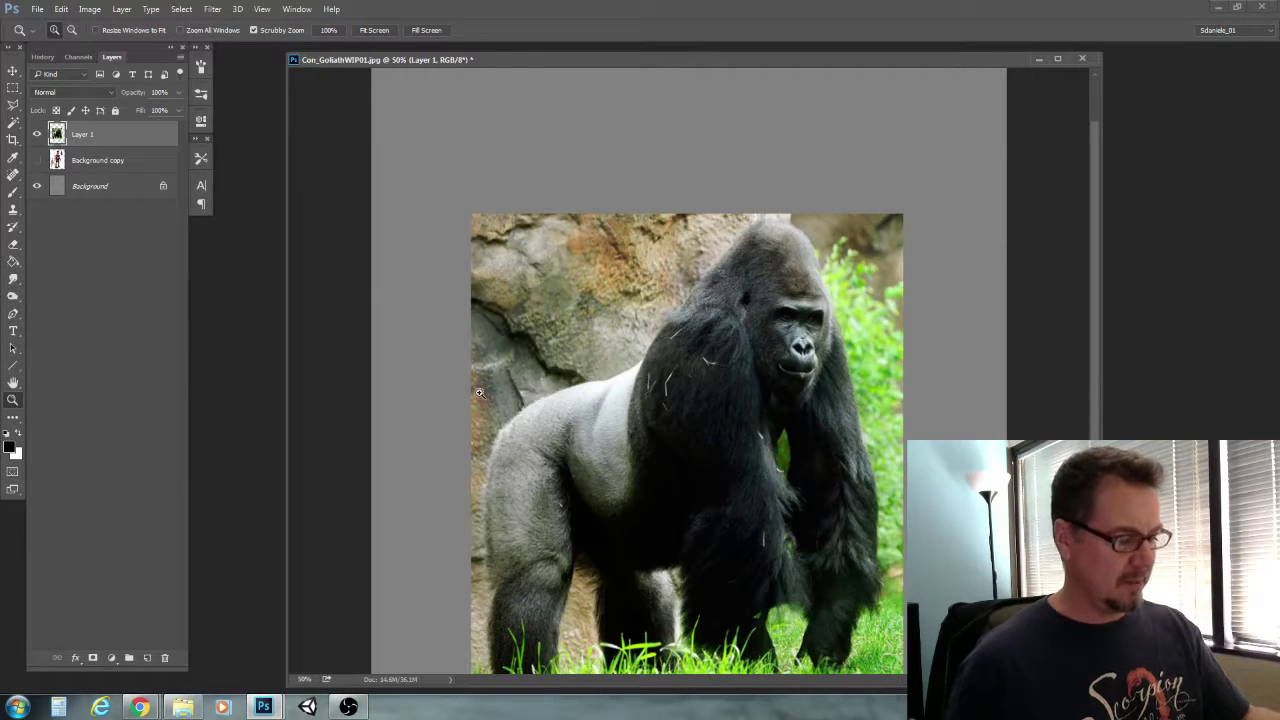
scroll(520, 440, "down", 1)
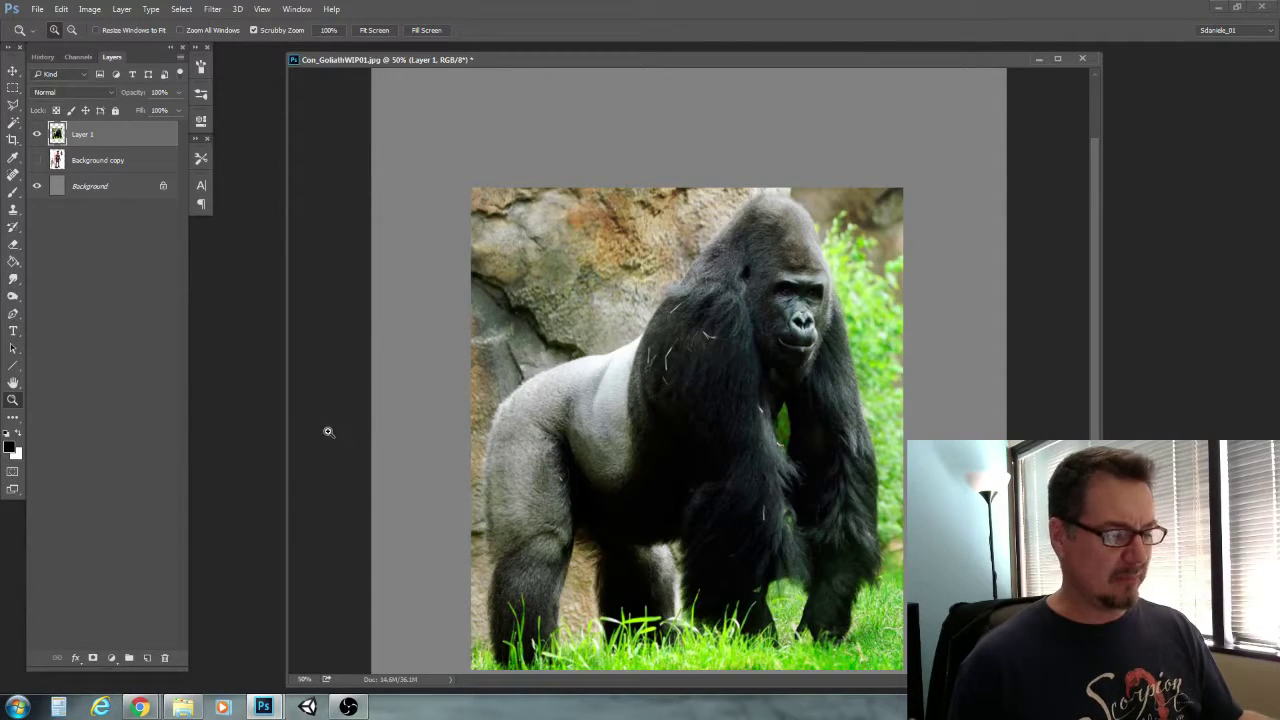
Hide both the gorilla and warrior reference layers and add a new empty layer above them
left_click(37, 161)
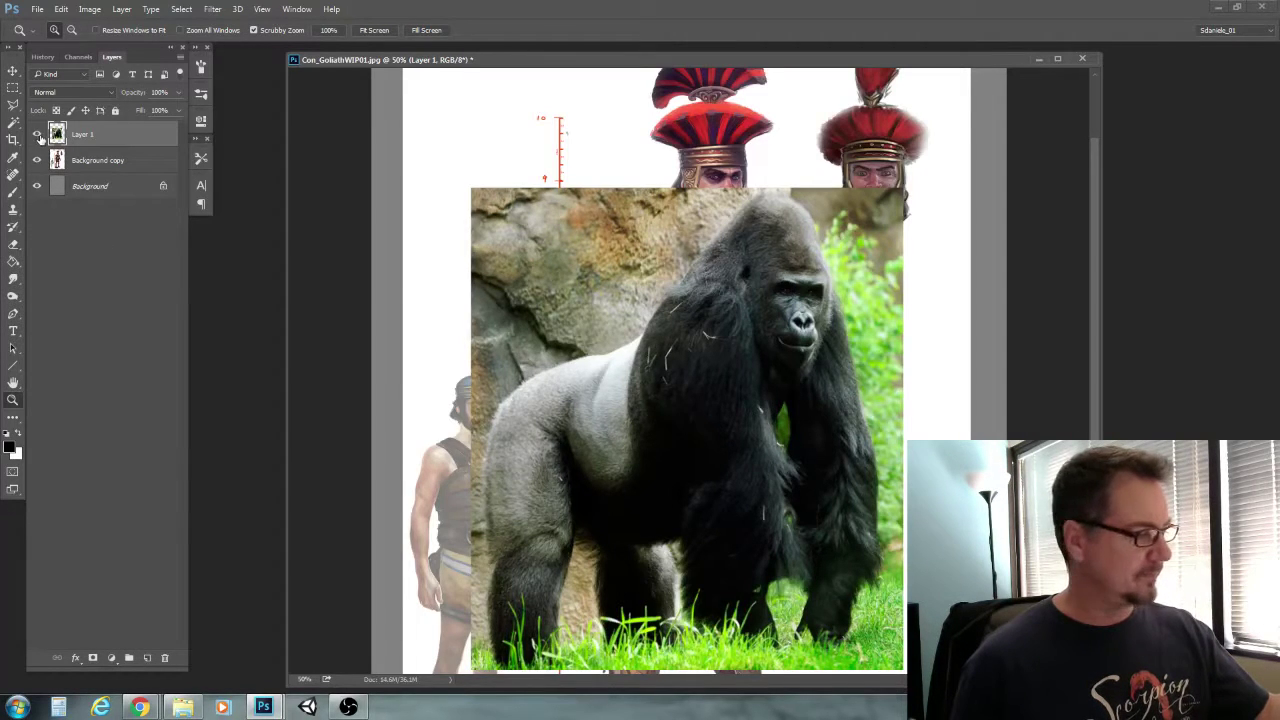
left_click_drag(39, 161, 37, 134)
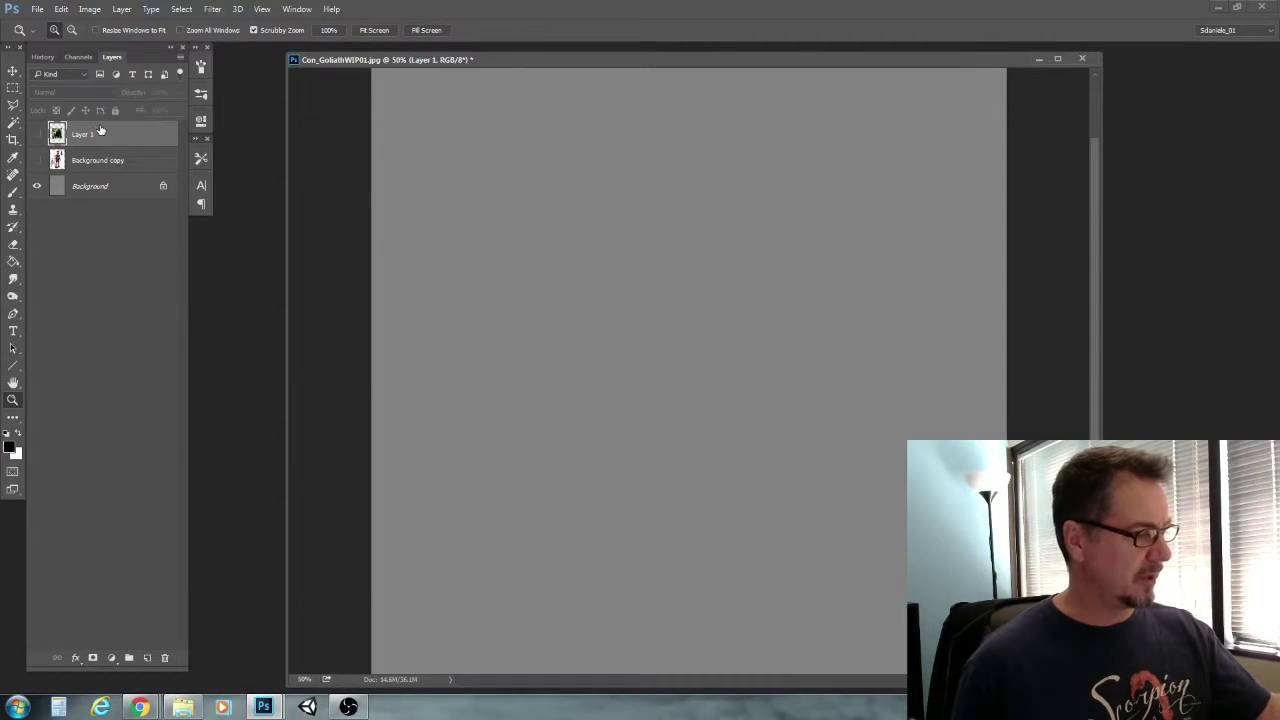
left_click(147, 658)
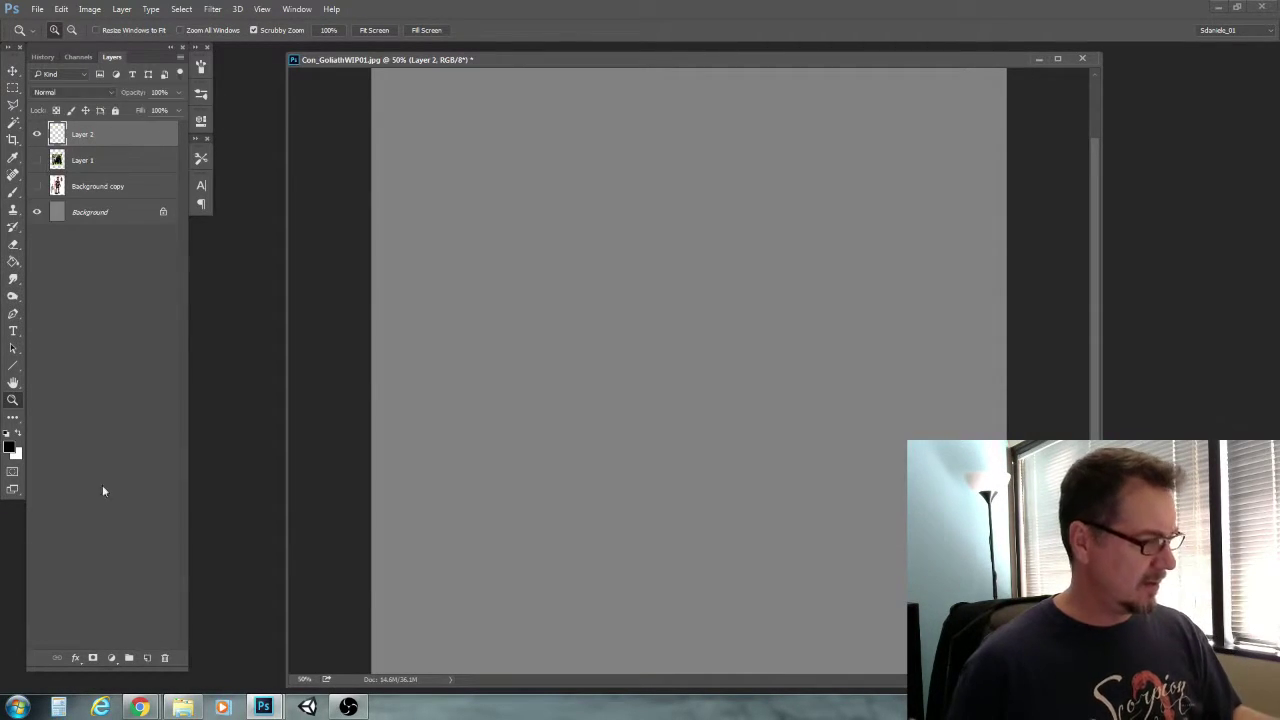
Show the whole grey canvas and set the Brush to a hard-edged 70 px tip
left_click(615, 414, "alt")
key("b")
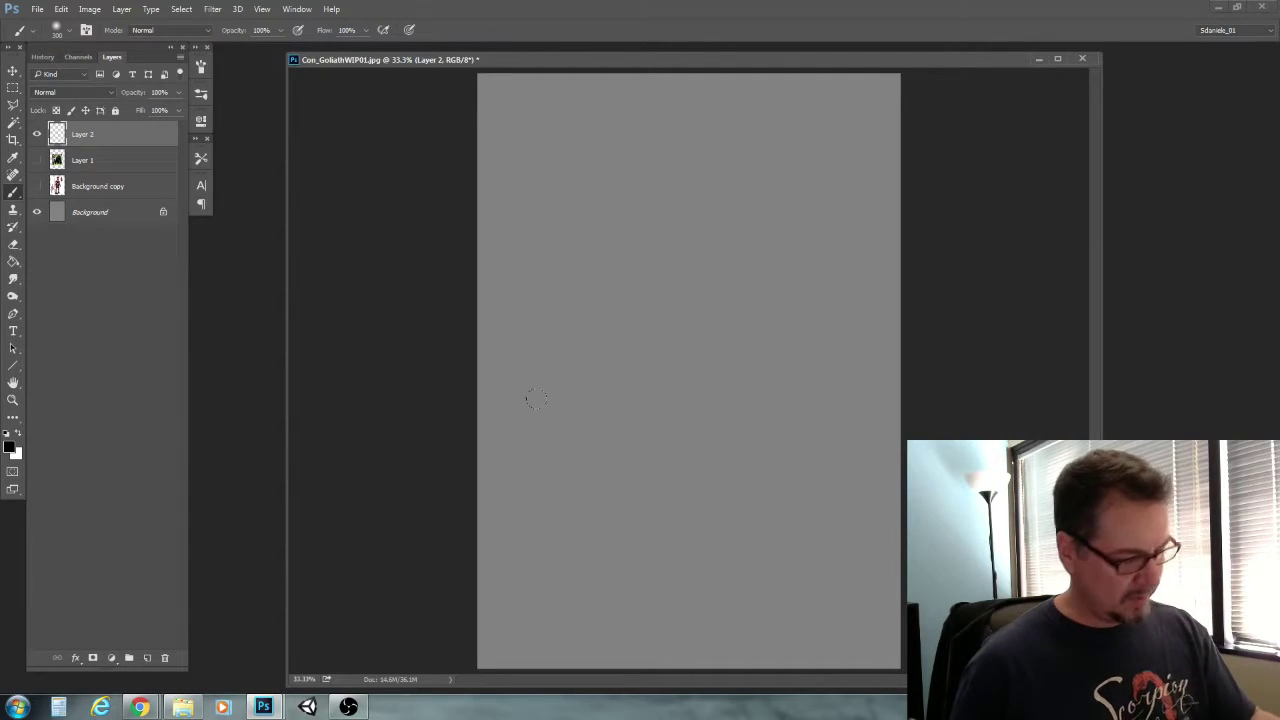
key("bracketleft")
key("bracketleft")
key("bracketleft")
key("bracketleft")
key("bracketleft")
key("bracketleft")
key("bracketleft")
key("bracketleft")
key("bracketleft")
key("bracketleft")
key("bracketleft")
key("bracketleft")
key("bracketleft")
key("bracketleft")
key("bracketleft")
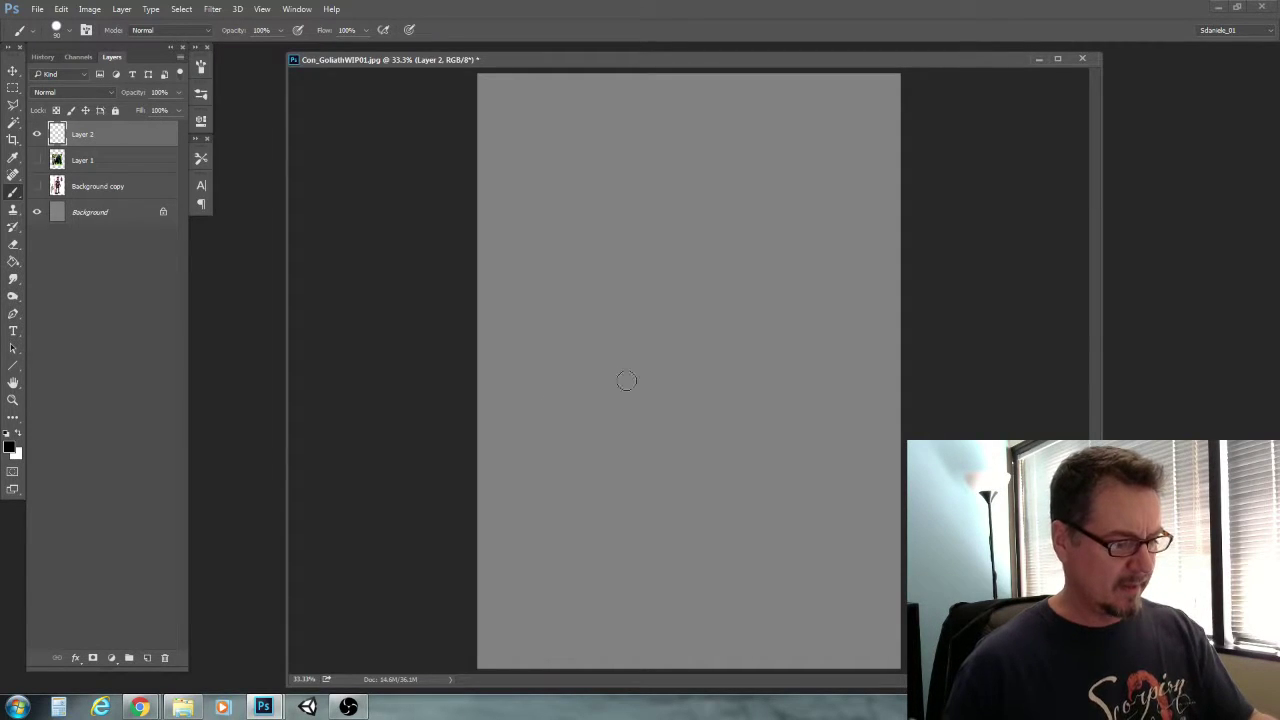
key("bracketleft")
key("bracketleft")
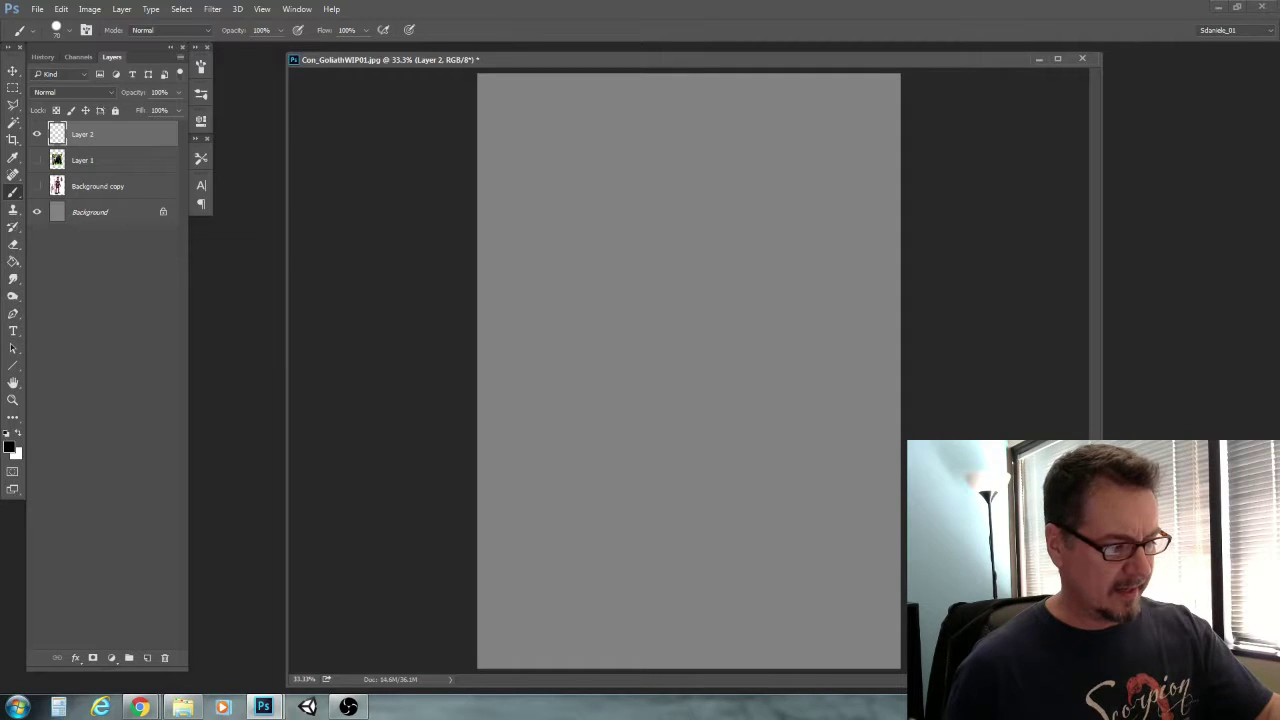
Paint a solid black oval for the head in the upper half of the canvas and move it slightly higher
mouse_move(724, 271)
left_mouse_down()
mouse_move(702, 294)
mouse_move(704, 323)
mouse_move(719, 270)
mouse_move(731, 286)
mouse_move(726, 274)
mouse_move(714, 310)
left_mouse_up()
key("v")
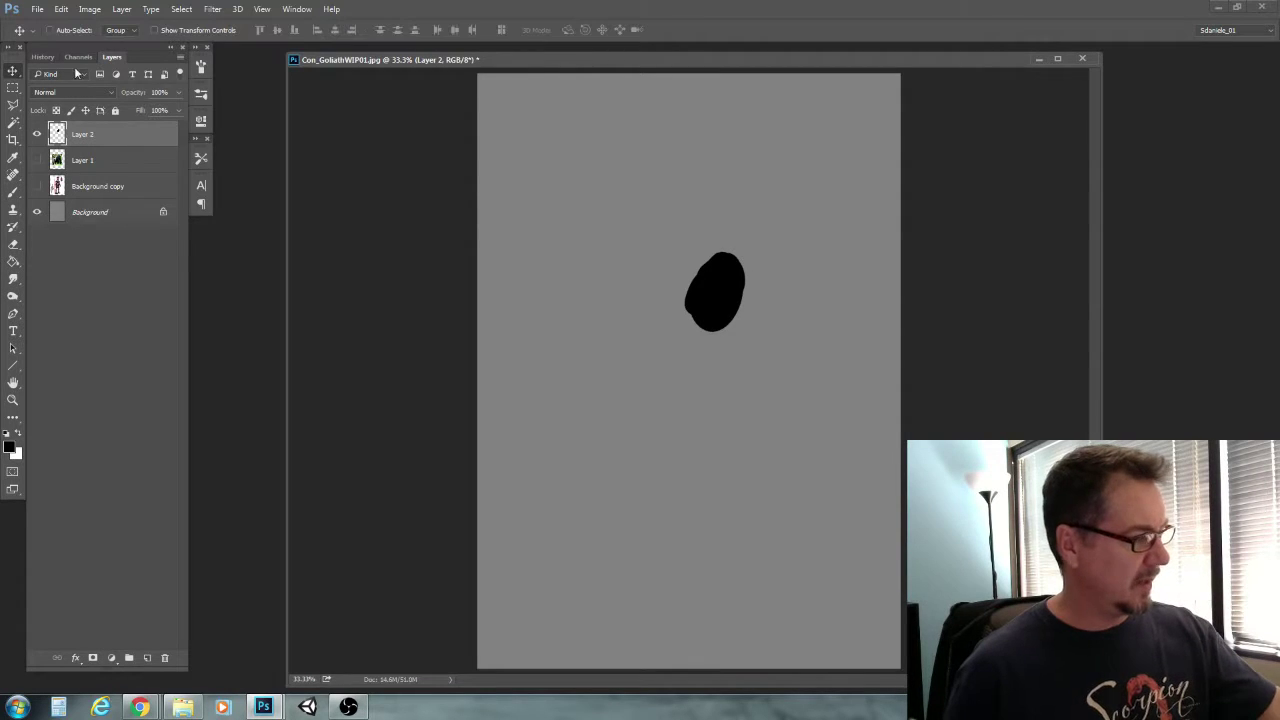
mouse_move(709, 298)
left_mouse_down()
mouse_move(730, 216)
mouse_move(721, 233)
mouse_move(712, 217)
mouse_move(718, 247)
mouse_move(718, 236)
mouse_move(820, 293)
left_mouse_up()
Block in the sloping shoulder lines, both sides and the base line of a broad, tapering torso below the head
key("b")
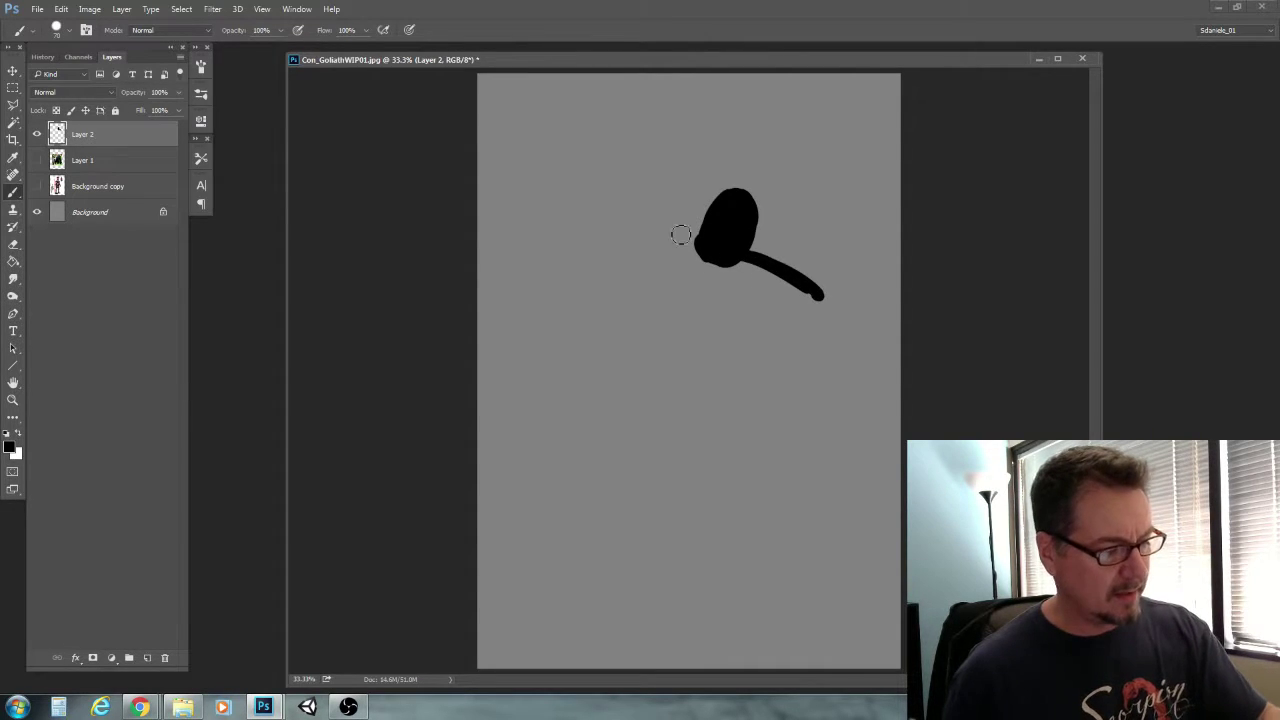
mouse_move(684, 243)
left_mouse_down()
mouse_move(605, 270)
mouse_move(612, 358)
left_mouse_up()
mouse_move(814, 296)
left_mouse_down()
mouse_move(742, 455)
mouse_move(603, 422)
mouse_move(612, 305)
left_mouse_up()
mouse_move(610, 303)
left_mouse_down()
mouse_move(600, 374)
mouse_move(617, 420)
left_mouse_up()
left_click_drag(622, 268, 625, 427)
left_click_drag(799, 291, 753, 450)
left_click_drag(627, 426, 738, 447)
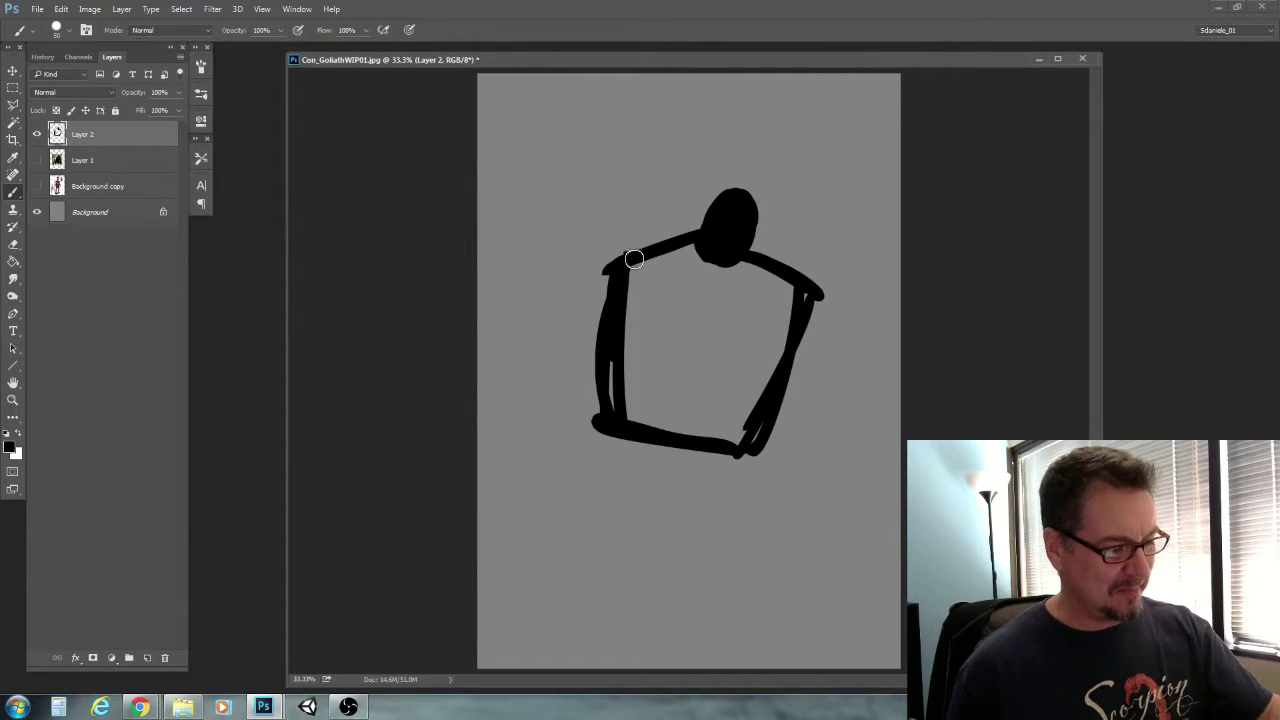
Draw large ovals for the shoulder masses over both upper corners of the torso
mouse_move(645, 285)
left_mouse_down()
mouse_move(630, 252)
mouse_move(638, 263)
mouse_move(606, 296)
mouse_move(632, 282)
left_mouse_up()
mouse_move(806, 279)
left_mouse_down()
mouse_move(769, 311)
mouse_move(784, 358)
mouse_move(800, 280)
mouse_move(770, 310)
mouse_move(820, 350)
left_mouse_up()
left_click_drag(641, 252, 599, 302)
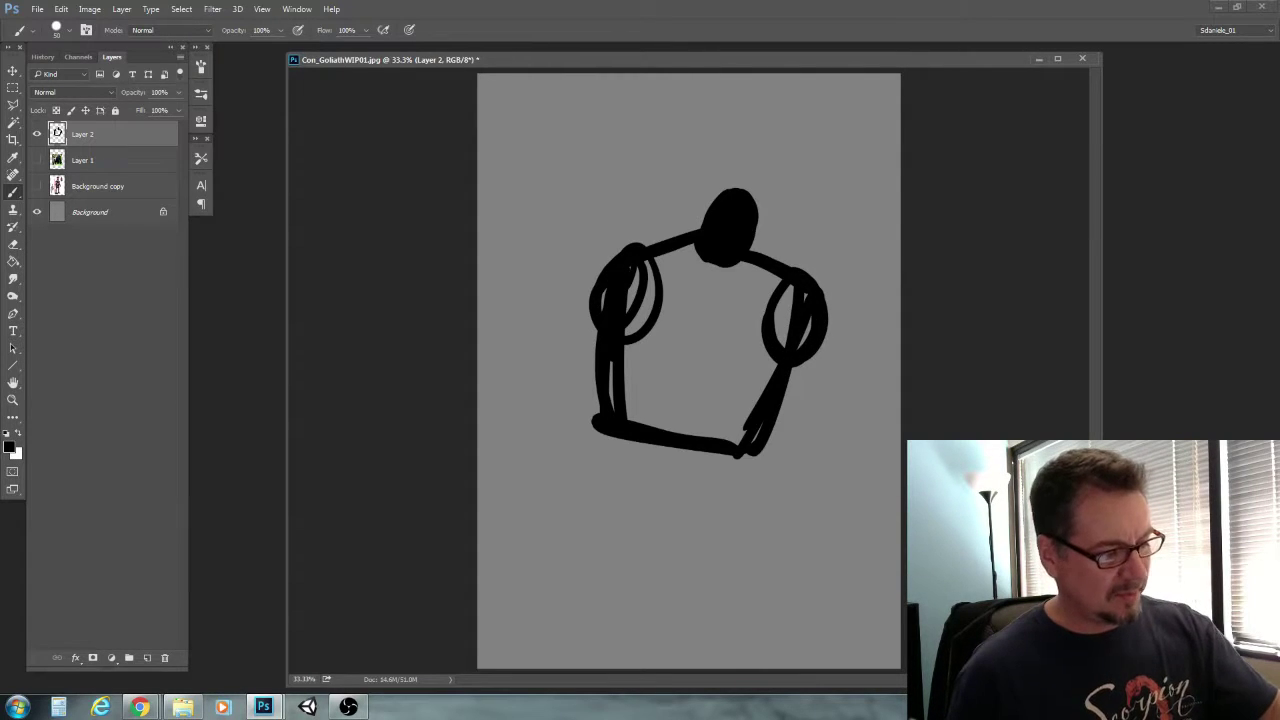
Lower and widen the head with a rounded jaw and thick neck slopes, and erase the top of the skull flat
left_click_drag(715, 227, 660, 242)
mouse_move(740, 232)
left_mouse_down()
mouse_move(790, 290)
mouse_move(752, 244)
mouse_move(768, 284)
mouse_move(725, 286)
mouse_move(758, 268)
left_mouse_up()
left_click_drag(690, 245, 770, 262)
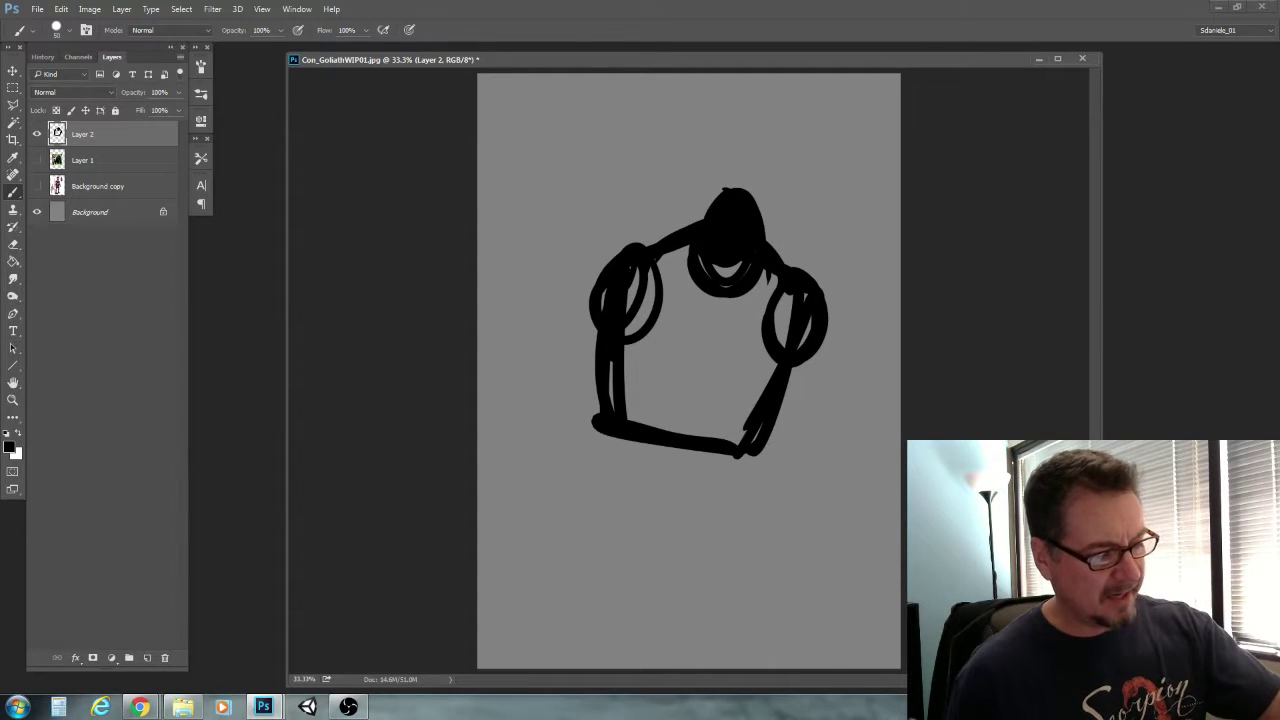
left_click_drag(760, 210, 772, 250)
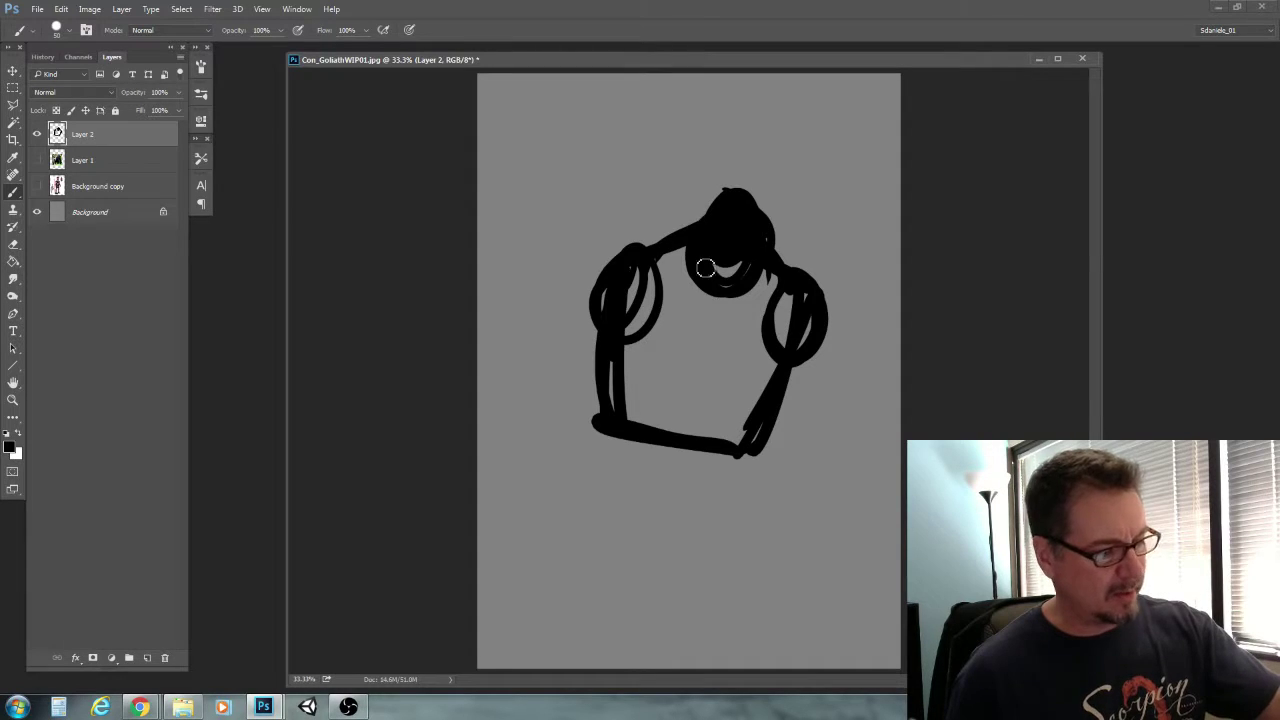
left_click(13, 244)
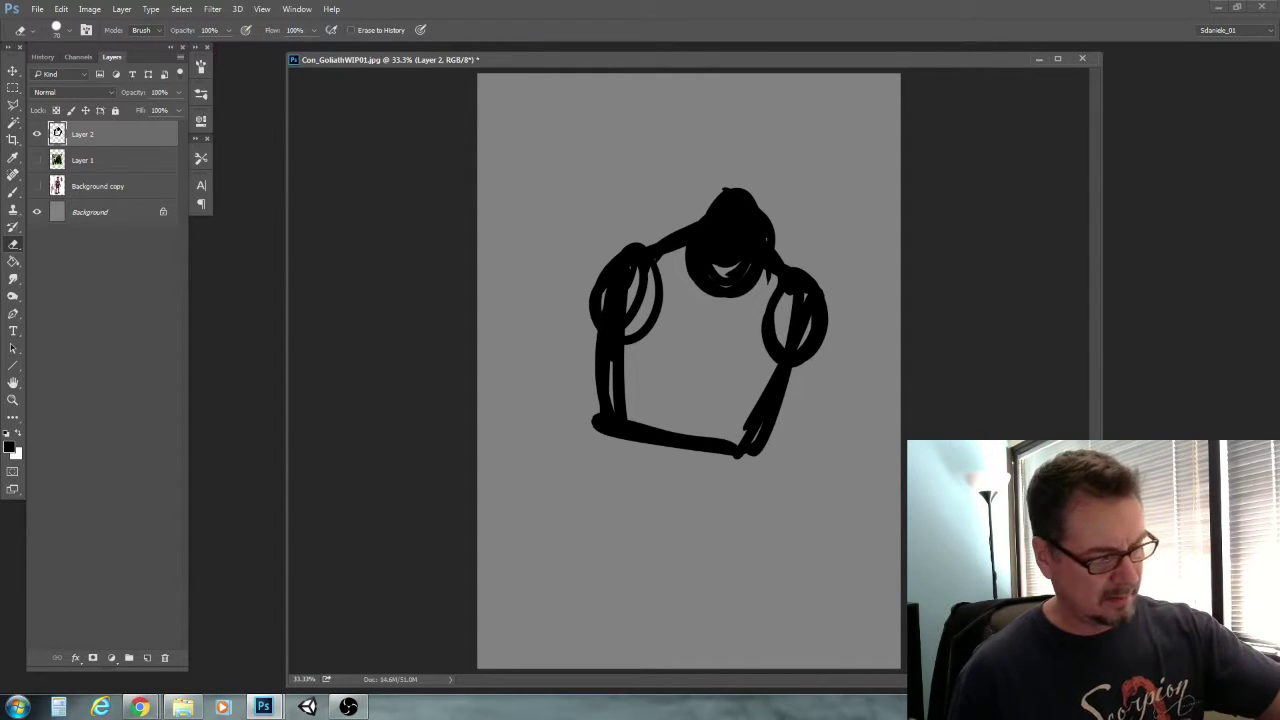
left_click_drag(768, 195, 714, 190)
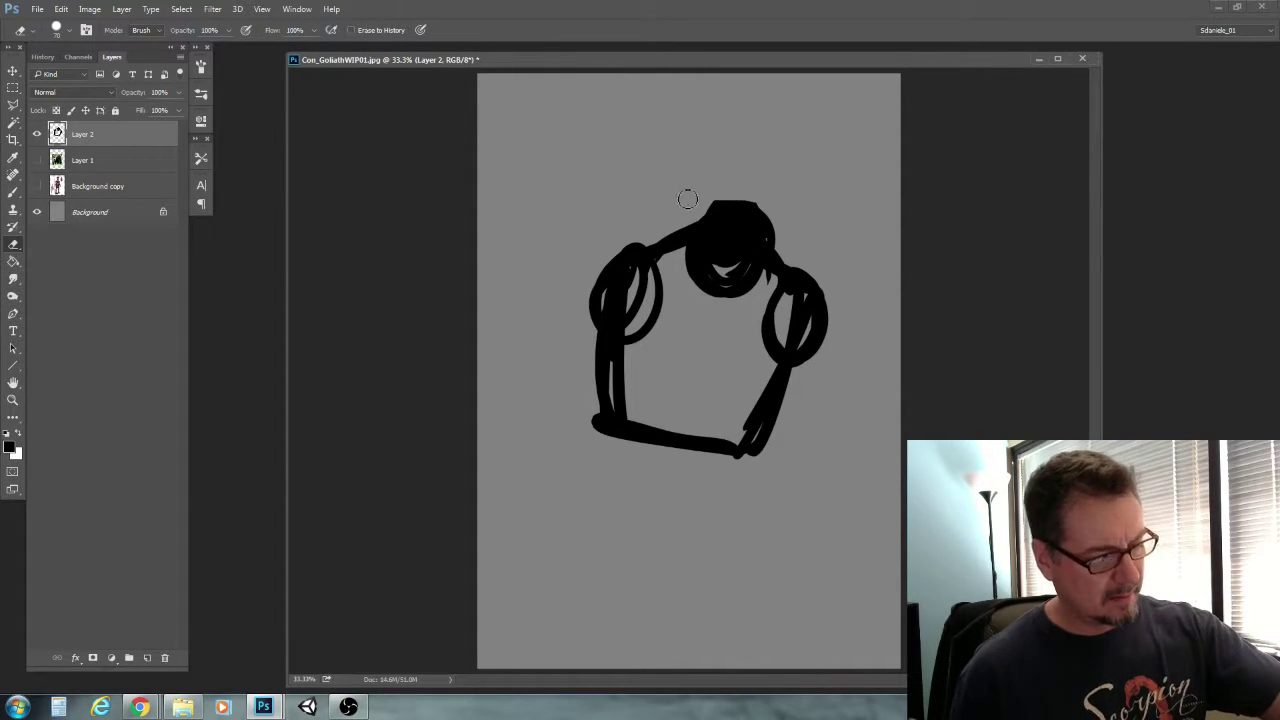
Draw a curved centre line down the torso and a curved line across the bottom of the chest with a thinner brush
left_click(13, 192)
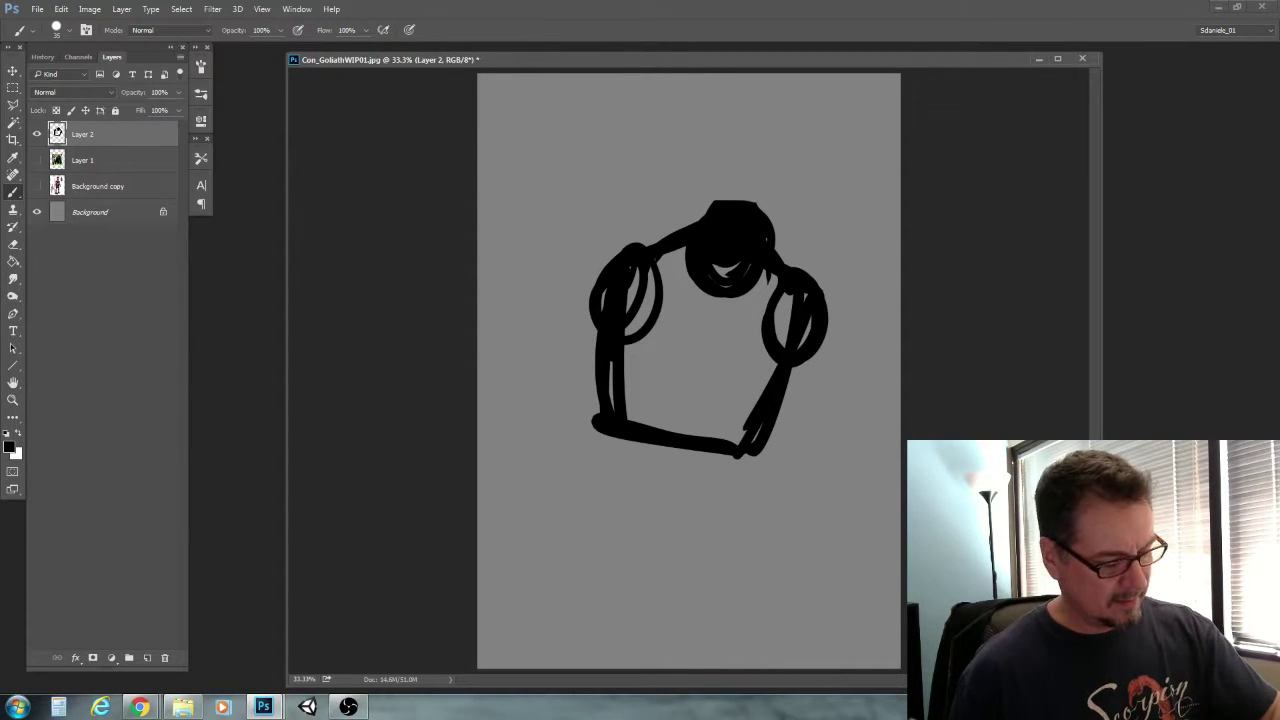
left_click_drag(724, 298, 690, 434)
mouse_move(710, 352)
left_mouse_down()
mouse_move(697, 396)
mouse_move(776, 372)
left_mouse_up()
mouse_move(648, 351)
left_mouse_down()
mouse_move(714, 371)
mouse_move(778, 367)
mouse_move(763, 378)
left_mouse_up()
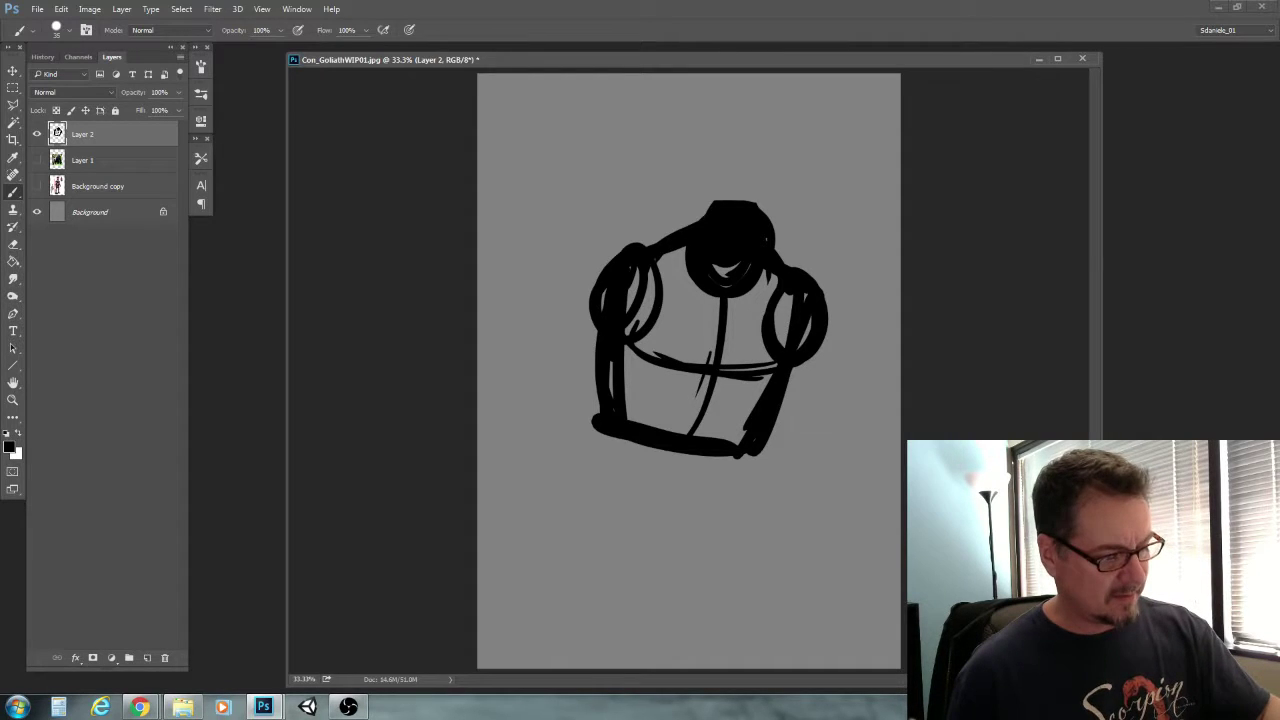
Sketch the sides of the abdomen tapering down from the chest line and a rounded waist ellipse at its base
mouse_move(640, 364)
left_mouse_down()
mouse_move(632, 485)
mouse_move(620, 452)
left_mouse_up()
mouse_move(748, 378)
left_mouse_down()
mouse_move(714, 488)
mouse_move(731, 470)
mouse_move(638, 486)
mouse_move(725, 495)
left_mouse_up()
left_click_drag(725, 495, 628, 477)
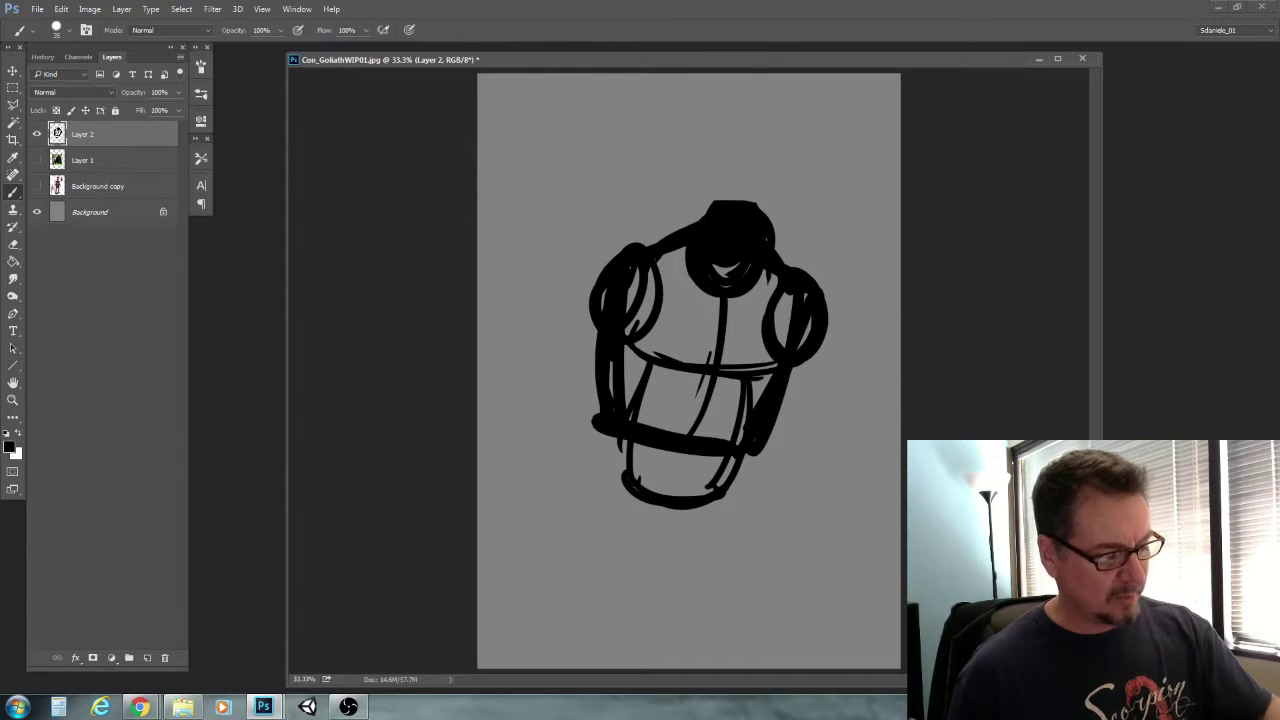
left_click_drag(730, 482, 630, 476)
left_click_drag(640, 370, 636, 490)
mouse_move(751, 388)
left_mouse_down()
mouse_move(738, 489)
mouse_move(740, 475)
mouse_move(729, 491)
mouse_move(628, 464)
mouse_move(747, 393)
mouse_move(738, 482)
mouse_move(630, 487)
mouse_move(609, 523)
left_mouse_up()
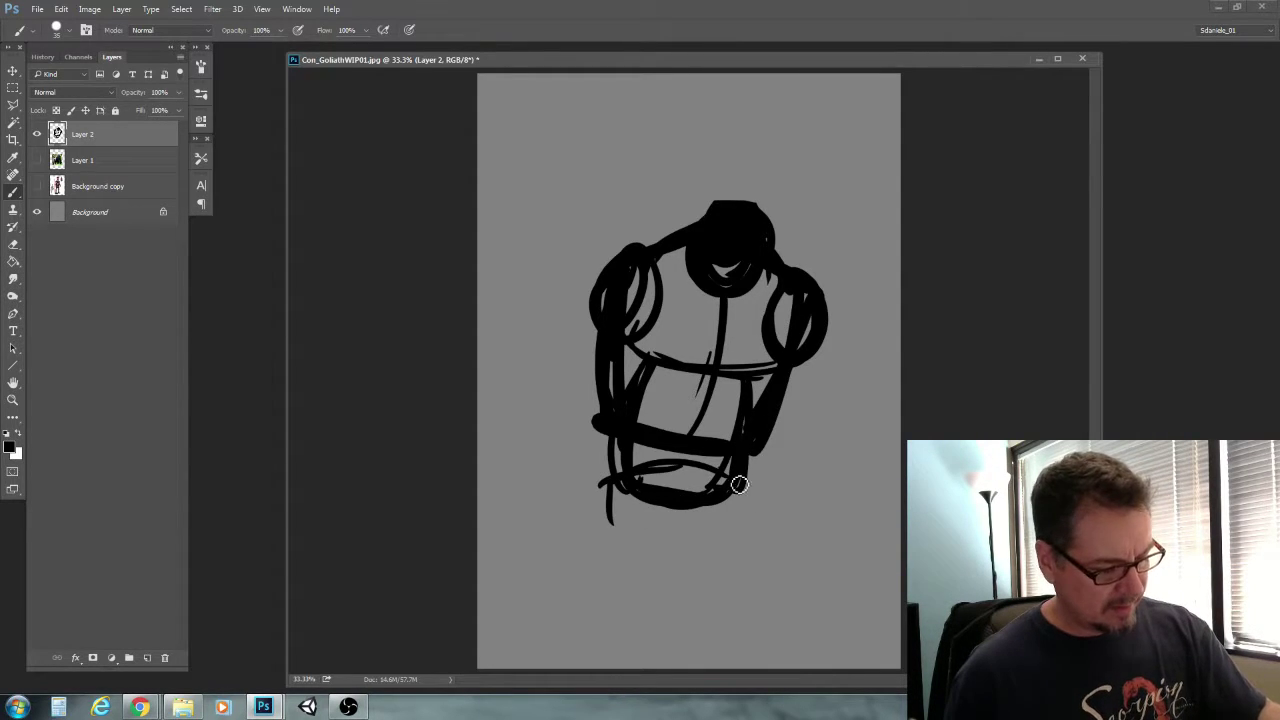
Draw the pelvis as a V-shaped wedge below the waist
mouse_move(728, 494)
left_mouse_down()
mouse_move(739, 540)
mouse_move(651, 543)
mouse_move(610, 522)
mouse_move(720, 530)
mouse_move(729, 511)
mouse_move(688, 553)
left_mouse_up()
left_click_drag(623, 492, 674, 562)
left_click_drag(742, 488, 692, 559)
Move the whole torso sketch up the canvas to make room for the legs
key("space")
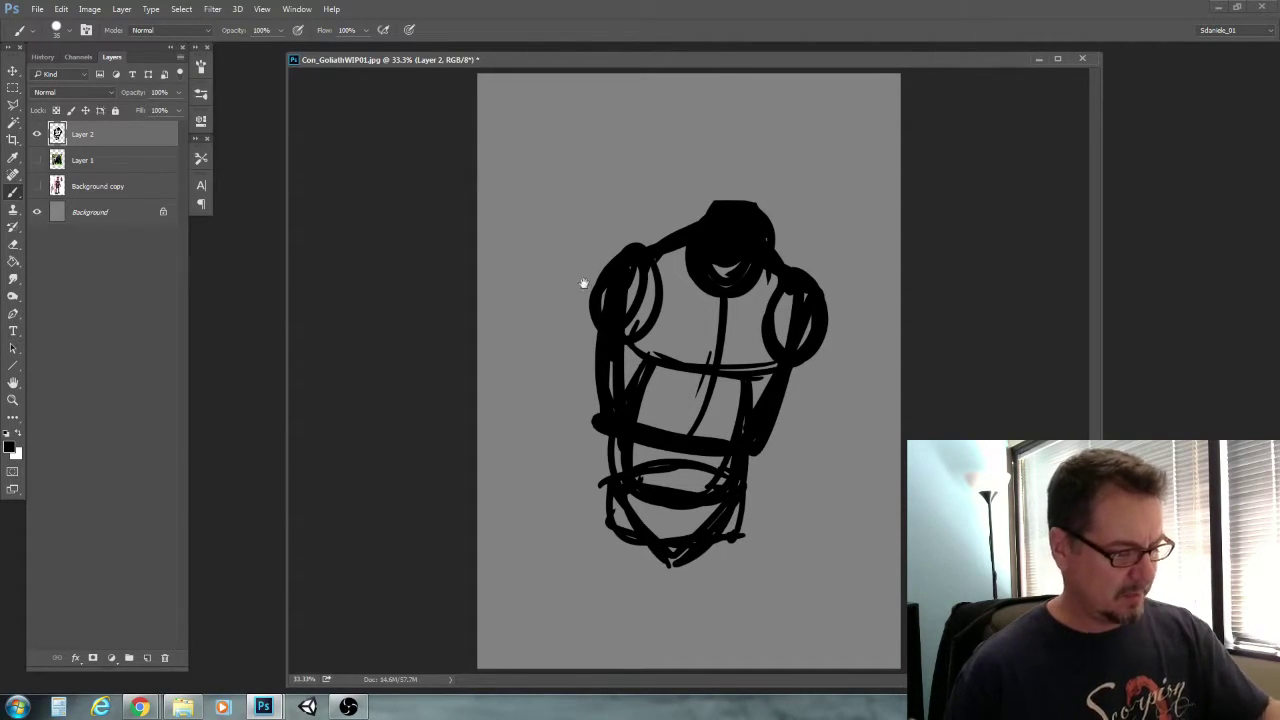
key("v")
left_click_drag(624, 350, 616, 270)
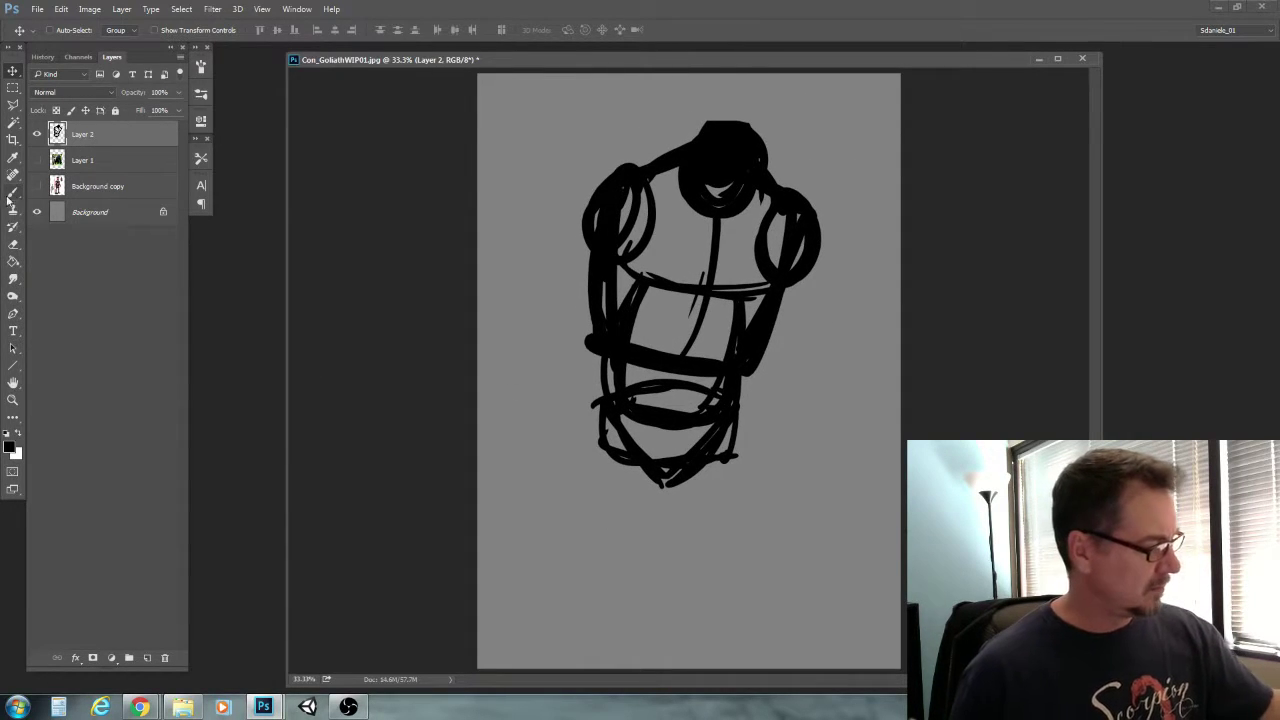
Sketch both thighs with the Brush, spreading outward from the pelvis toward bent knees
left_click(13, 194)
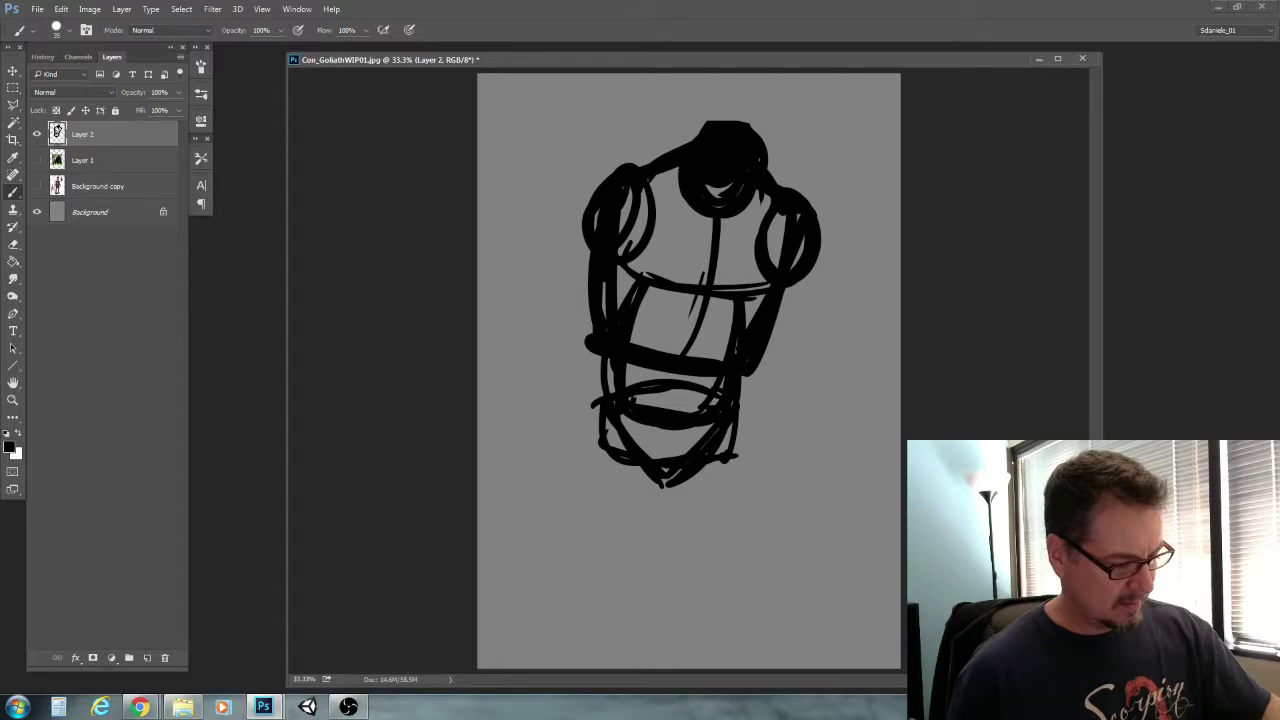
mouse_move(637, 417)
left_mouse_down()
mouse_move(615, 523)
mouse_move(636, 536)
left_mouse_up()
left_click_drag(604, 432, 603, 522)
left_click_drag(618, 410, 590, 520)
left_click_drag(655, 428, 630, 540)
mouse_move(578, 455)
left_mouse_down()
mouse_move(600, 535)
mouse_move(615, 527)
mouse_move(602, 520)
left_mouse_up()
left_click_drag(738, 426, 757, 528)
left_click_drag(693, 476, 750, 545)
left_click_drag(730, 420, 775, 548)
mouse_move(785, 495)
left_mouse_down()
mouse_move(750, 525)
mouse_move(800, 545)
left_mouse_up()
Draw both lower legs with flat ends near the canvas bottom and reinforce the rounded knees
mouse_move(590, 545)
left_mouse_down()
mouse_move(614, 565)
mouse_move(612, 605)
mouse_move(562, 592)
mouse_move(555, 645)
left_mouse_up()
mouse_move(626, 587)
left_mouse_down()
mouse_move(598, 648)
mouse_move(545, 648)
mouse_move(600, 645)
left_mouse_up()
mouse_move(568, 542)
left_mouse_down()
mouse_move(558, 640)
mouse_move(555, 588)
left_mouse_up()
left_click_drag(808, 522, 722, 640)
mouse_move(792, 565)
left_mouse_down()
mouse_move(750, 660)
mouse_move(758, 642)
left_mouse_up()
mouse_move(744, 552)
left_mouse_down()
mouse_move(714, 630)
mouse_move(726, 628)
left_mouse_up()
left_click_drag(780, 478, 793, 504)
left_click_drag(748, 468, 770, 492)
left_click_drag(588, 467, 586, 511)
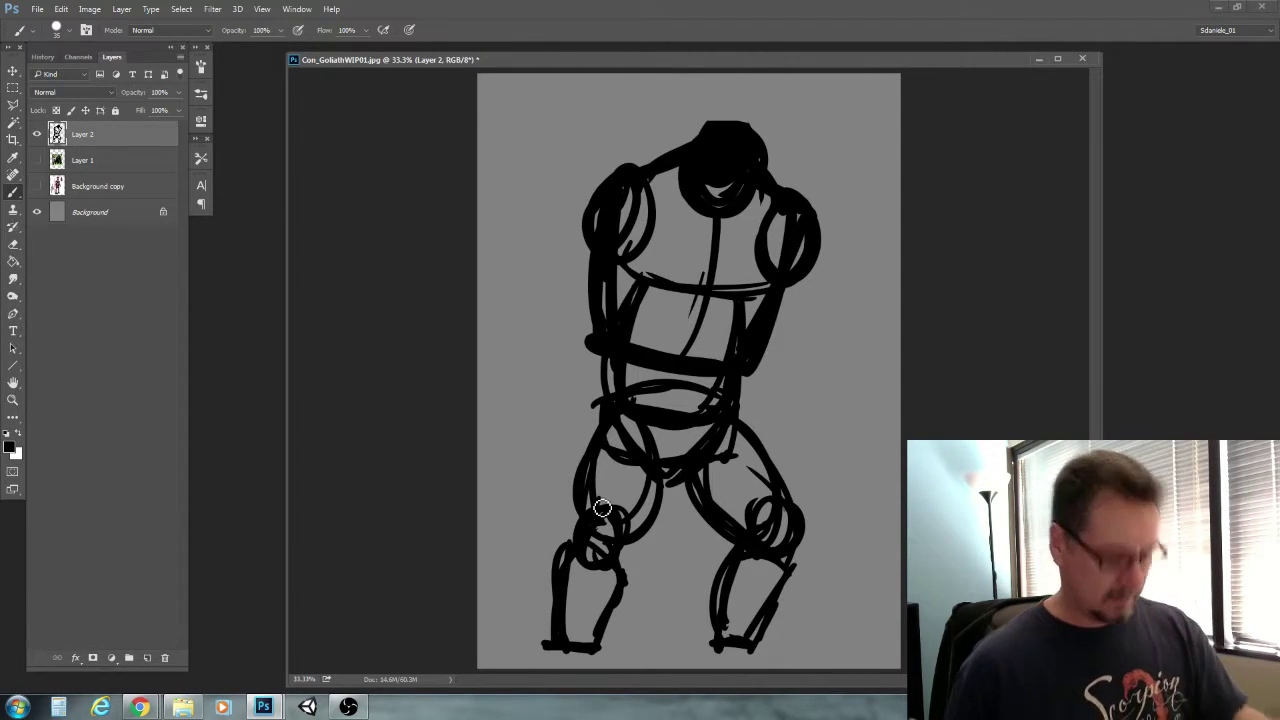
Move the figure sketch up the canvas and warp it to widen the shoulders and tilt the torso
key("ctrl+t")
left_click_drag(559, 212, 561, 181)
right_click(616, 228)
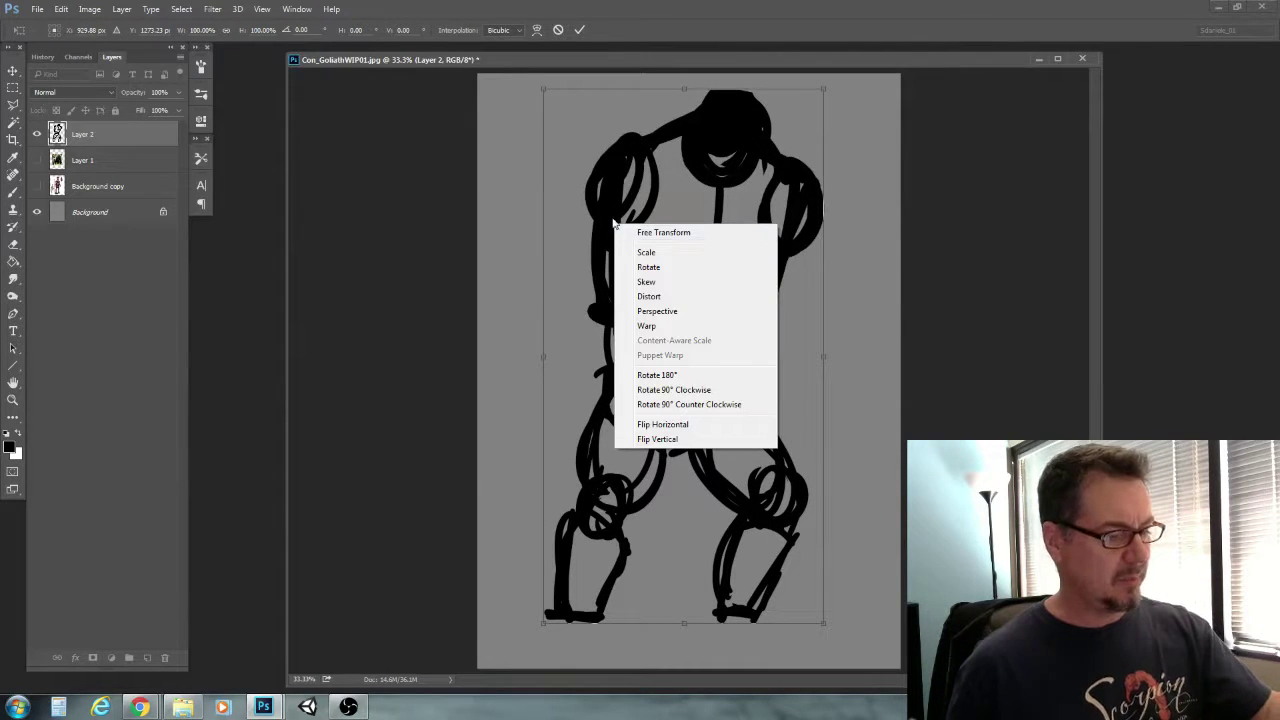
left_click(647, 327)
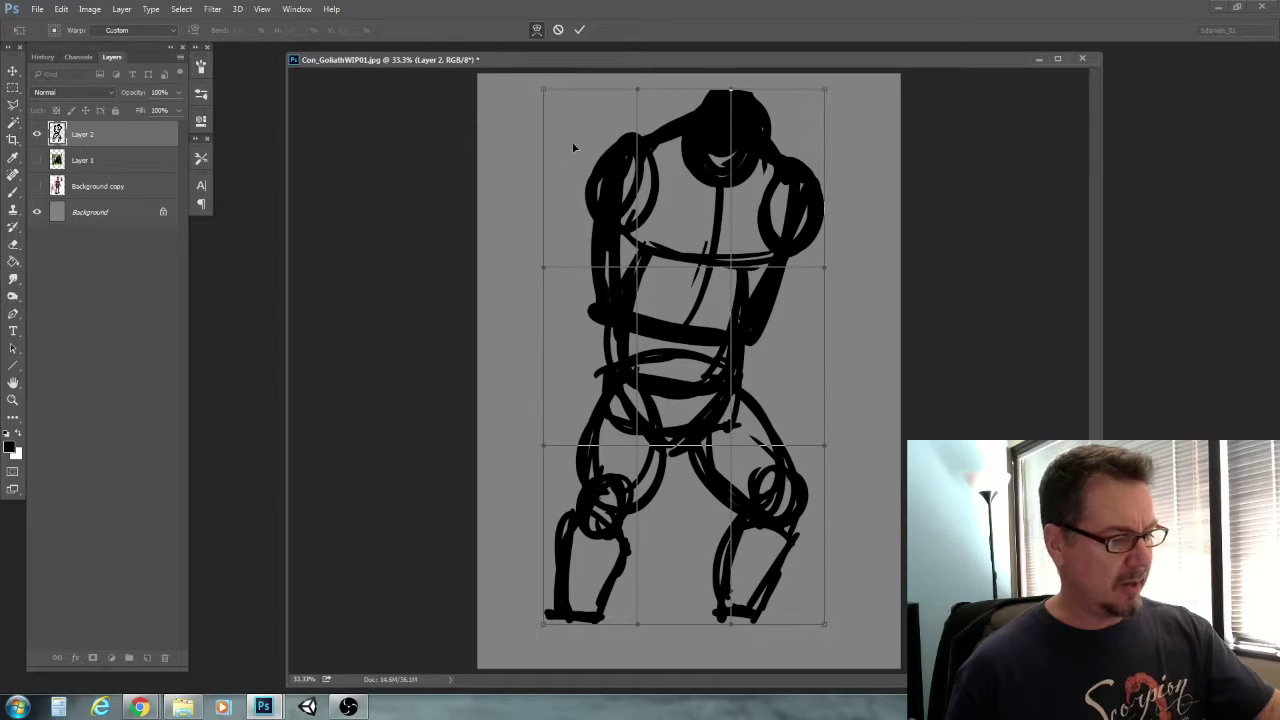
left_click_drag(574, 137, 522, 128)
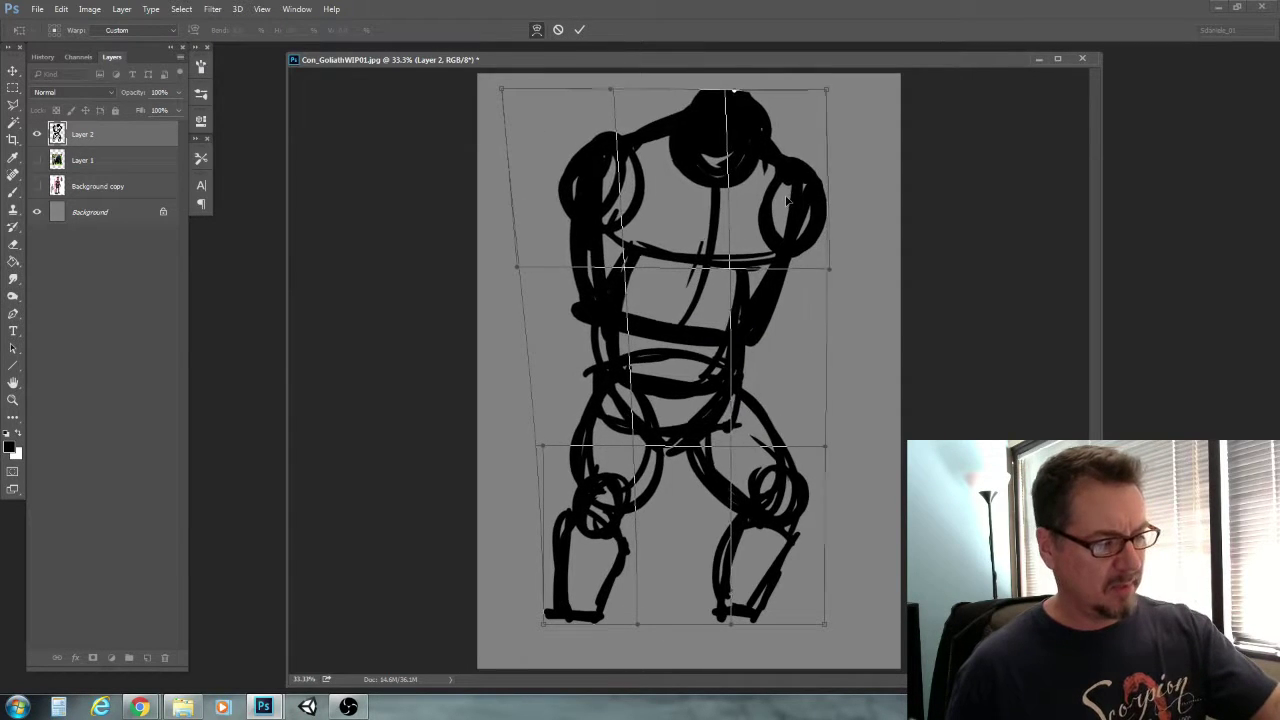
left_click_drag(788, 201, 809, 206)
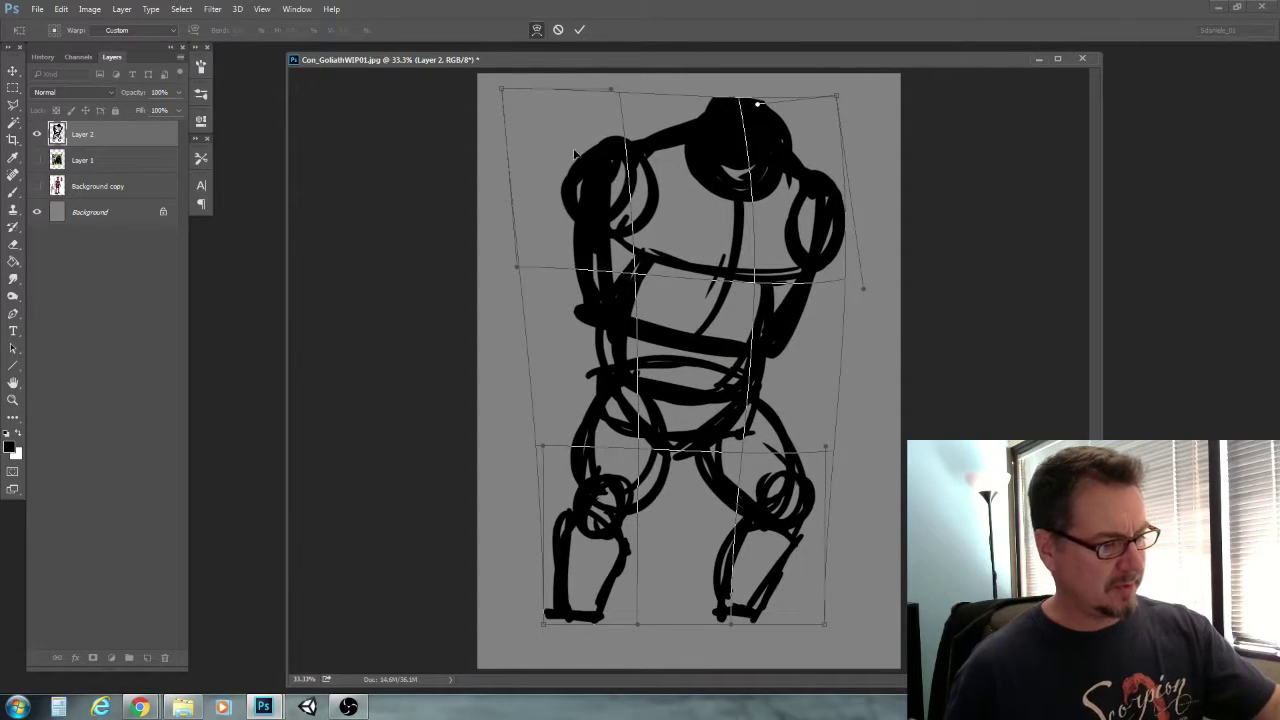
left_click_drag(822, 106, 845, 115)
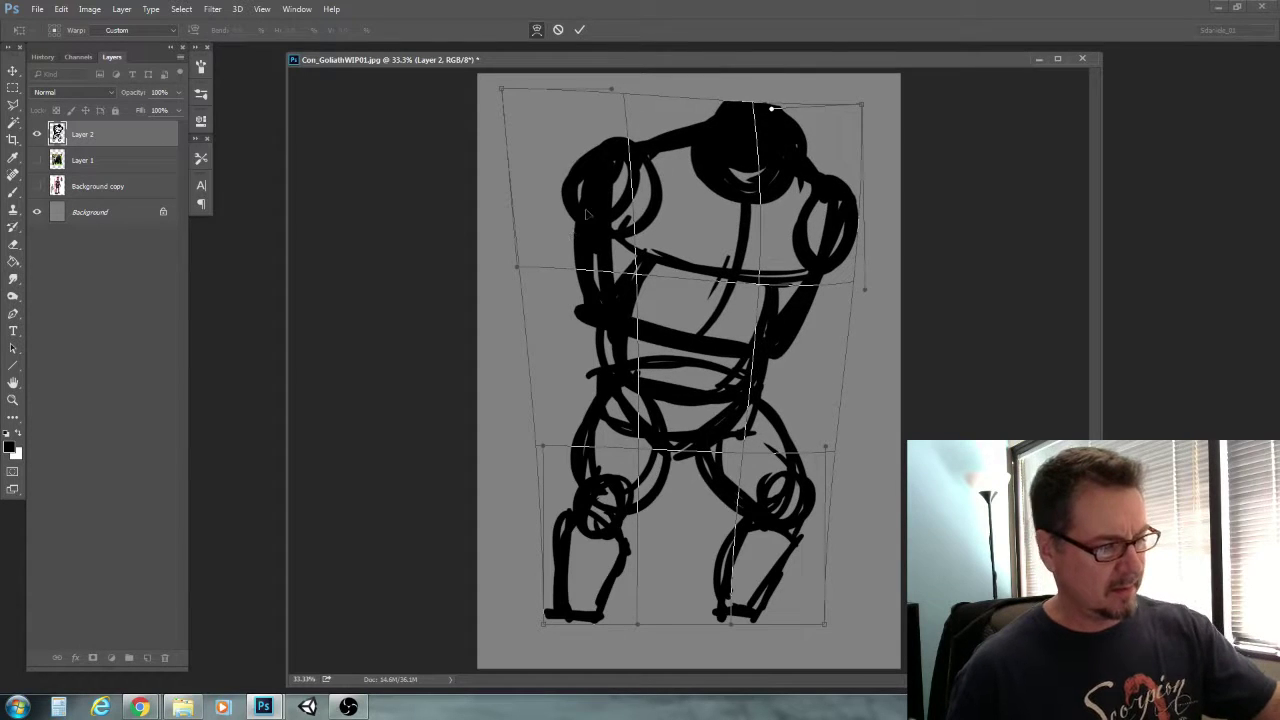
left_click_drag(789, 168, 772, 166)
left_click_drag(602, 343, 583, 366)
mouse_move(652, 410)
left_mouse_down()
mouse_move(647, 382)
mouse_move(628, 397)
left_mouse_up()
key("Return")
Draw blocky, flat-soled feet with the Brush beneath both lower legs
key("b")
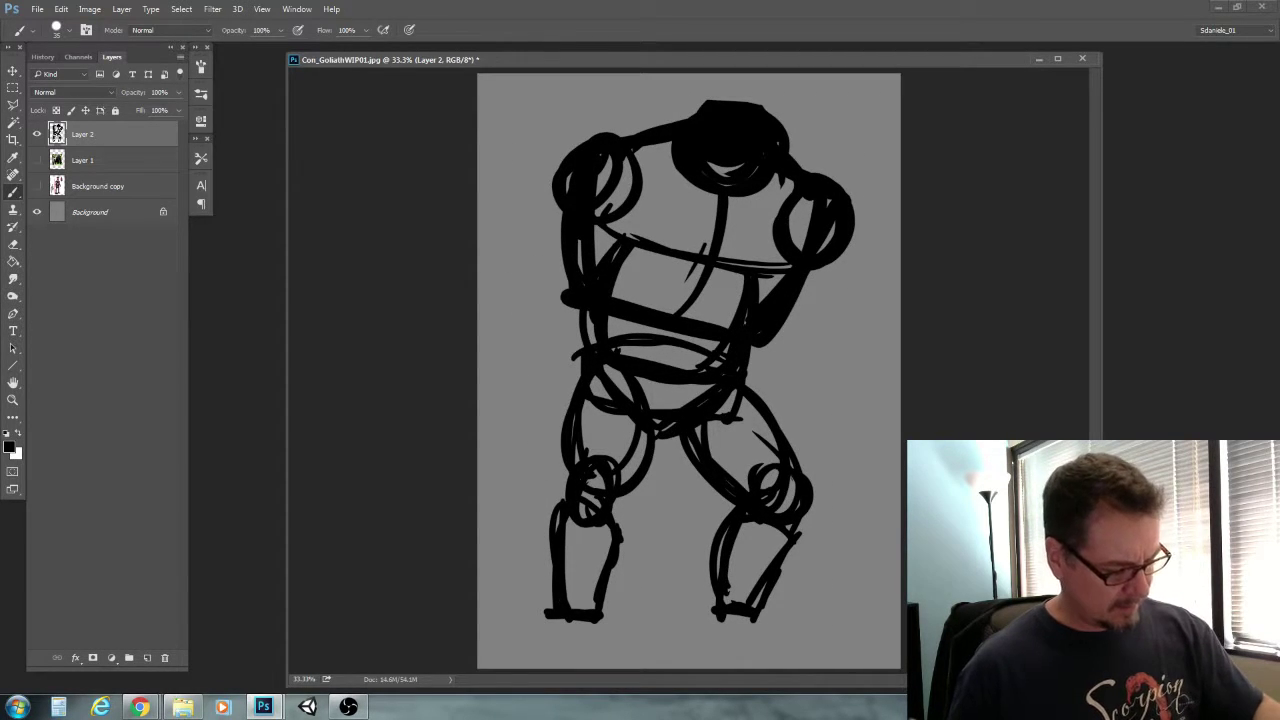
mouse_move(551, 611)
left_mouse_down()
mouse_move(538, 629)
mouse_move(588, 592)
mouse_move(608, 631)
left_mouse_up()
left_click_drag(607, 635, 528, 631)
mouse_move(541, 614)
left_mouse_down()
mouse_move(536, 641)
mouse_move(612, 640)
mouse_move(556, 650)
mouse_move(606, 640)
left_mouse_up()
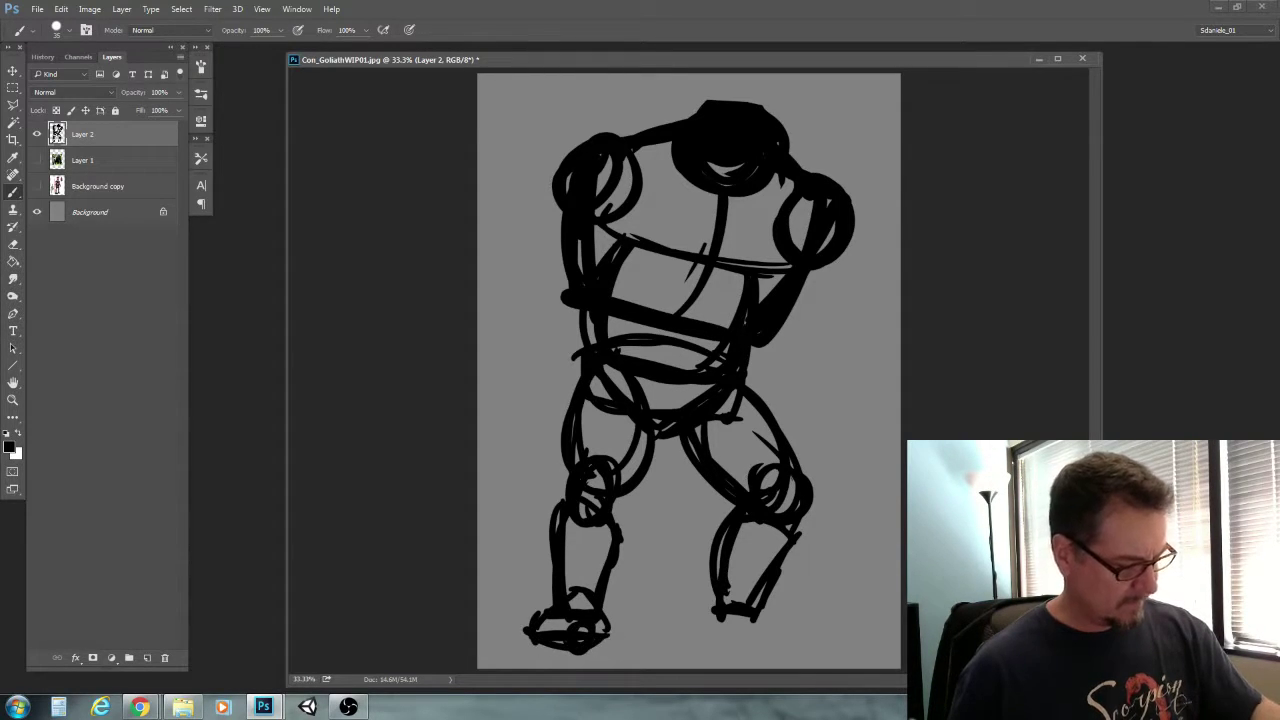
mouse_move(572, 628)
left_mouse_down()
mouse_move(541, 628)
mouse_move(595, 599)
left_mouse_up()
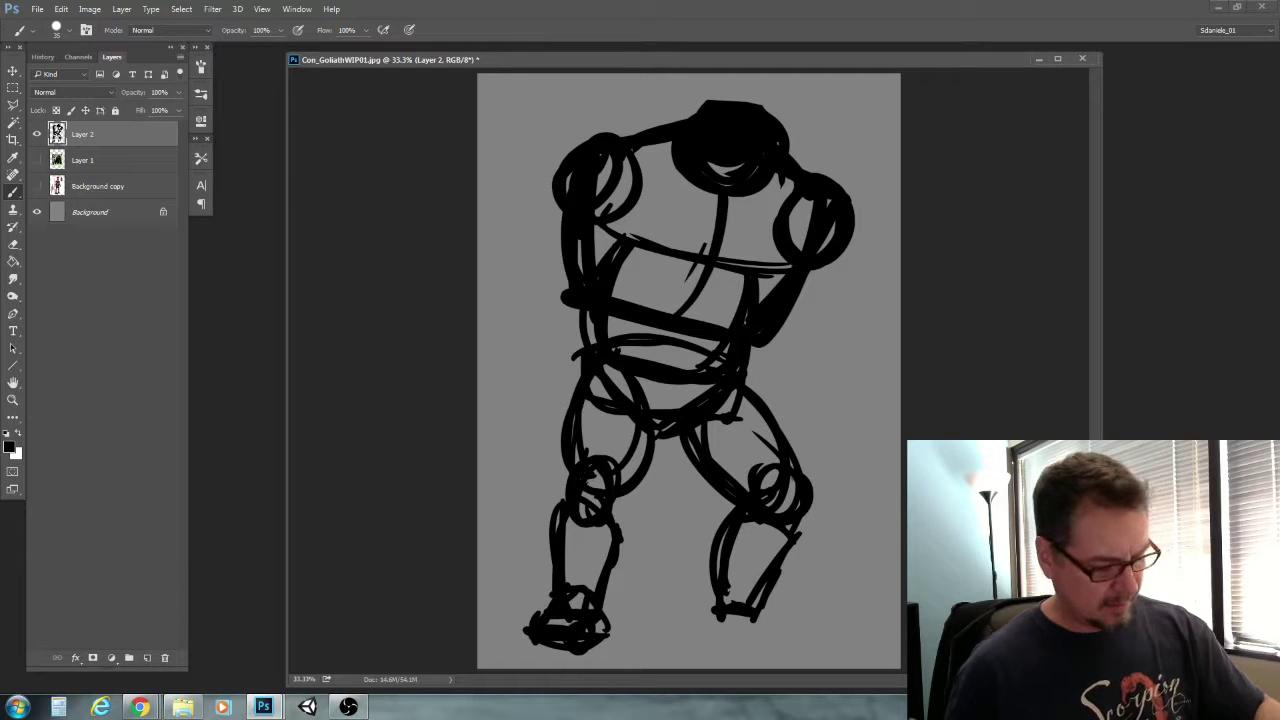
mouse_move(743, 607)
left_mouse_down()
mouse_move(790, 632)
mouse_move(757, 634)
mouse_move(796, 640)
mouse_move(741, 645)
mouse_move(757, 624)
mouse_move(778, 652)
mouse_move(704, 620)
mouse_move(724, 648)
left_mouse_up()
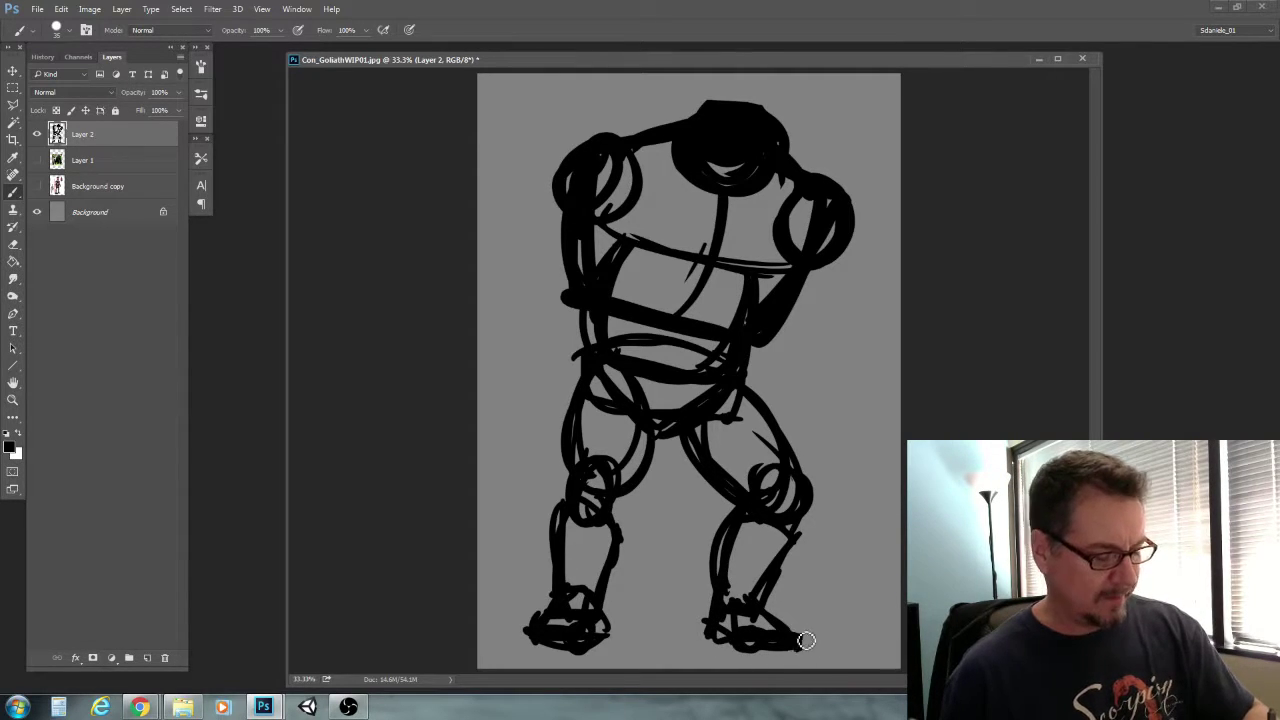
Thicken the figure's right leg outlines, round off the top of the head and add a small chin curve beneath it
left_click_drag(558, 513, 572, 527)
left_click_drag(592, 406, 572, 438)
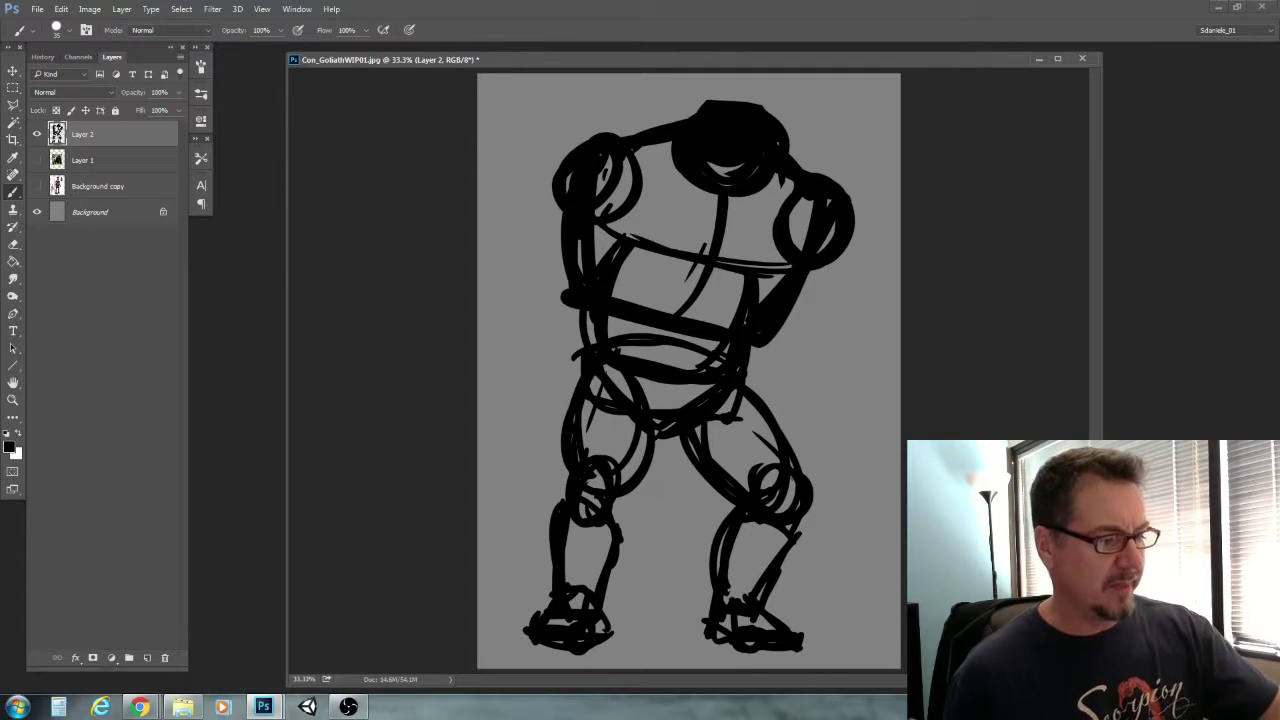
left_click_drag(711, 111, 735, 135)
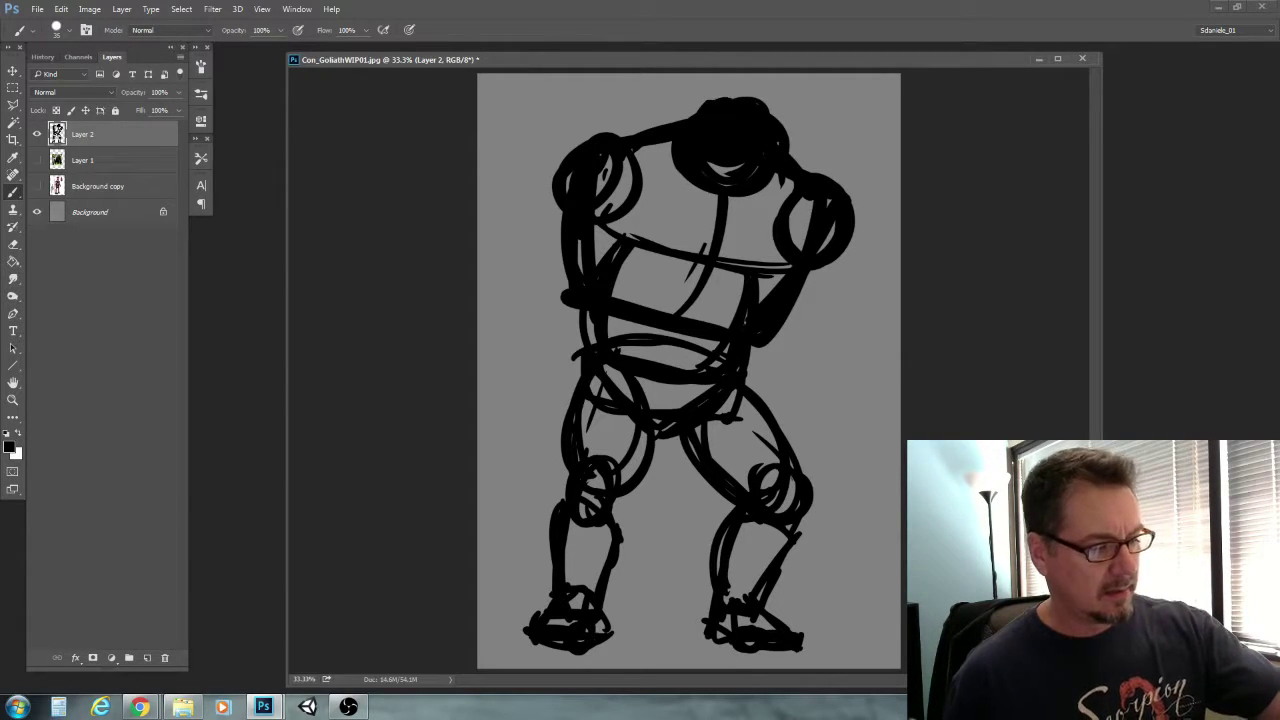
left_click_drag(760, 192, 708, 196)
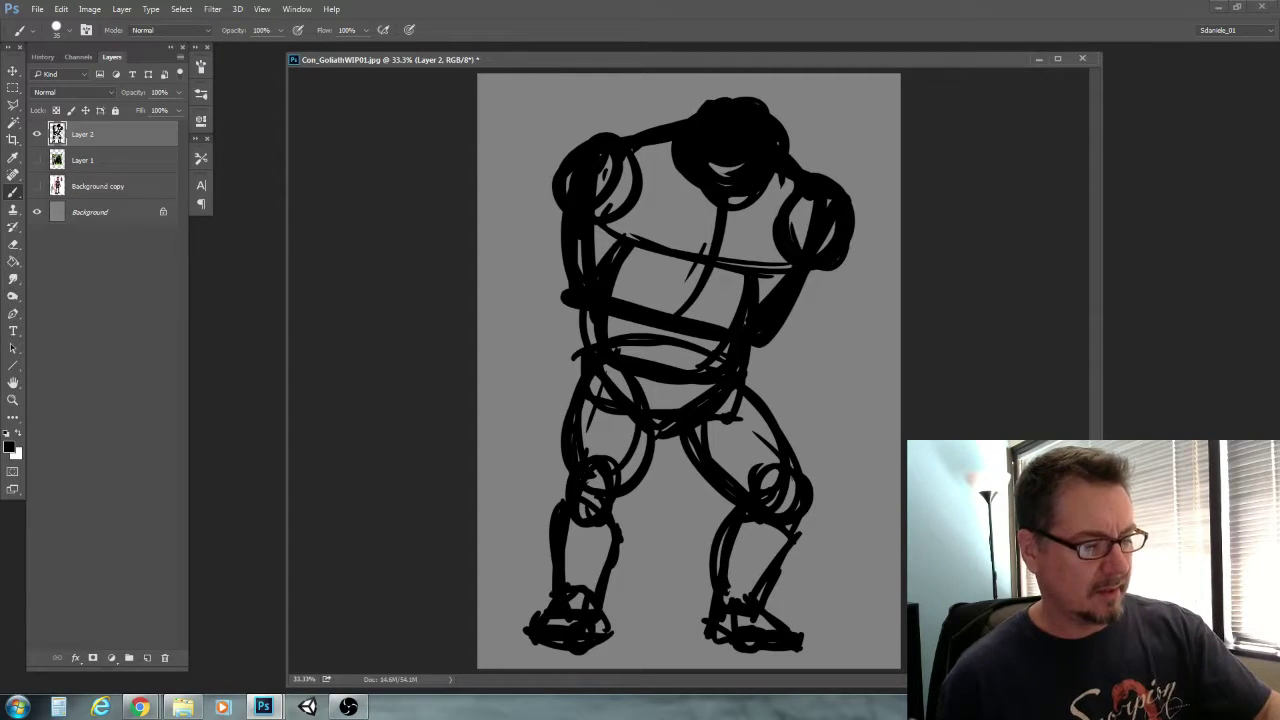
Draw the figure's left upper arm down to the elbow and check its shape against the gorilla reference on Layer 1
mouse_move(823, 257)
left_mouse_down()
mouse_move(809, 266)
mouse_move(835, 258)
mouse_move(815, 341)
mouse_move(808, 307)
mouse_move(857, 331)
mouse_move(805, 343)
left_mouse_up()
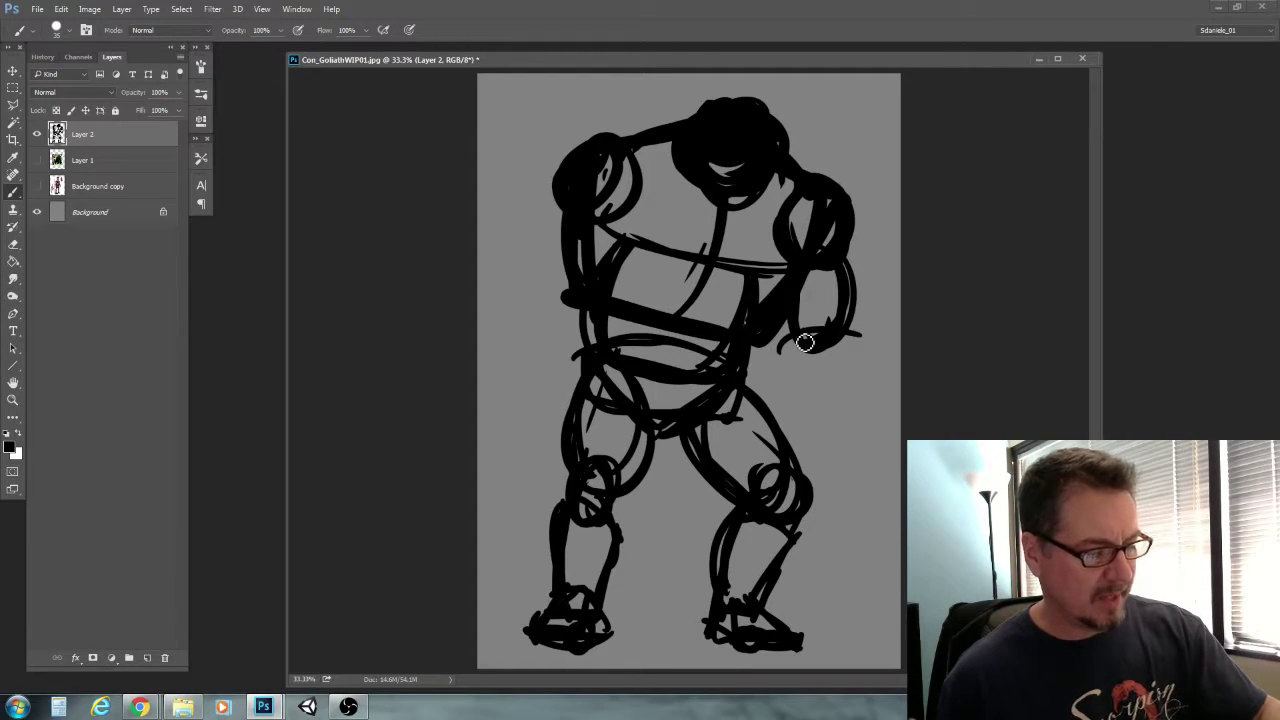
left_click(37, 160)
left_click(37, 134)
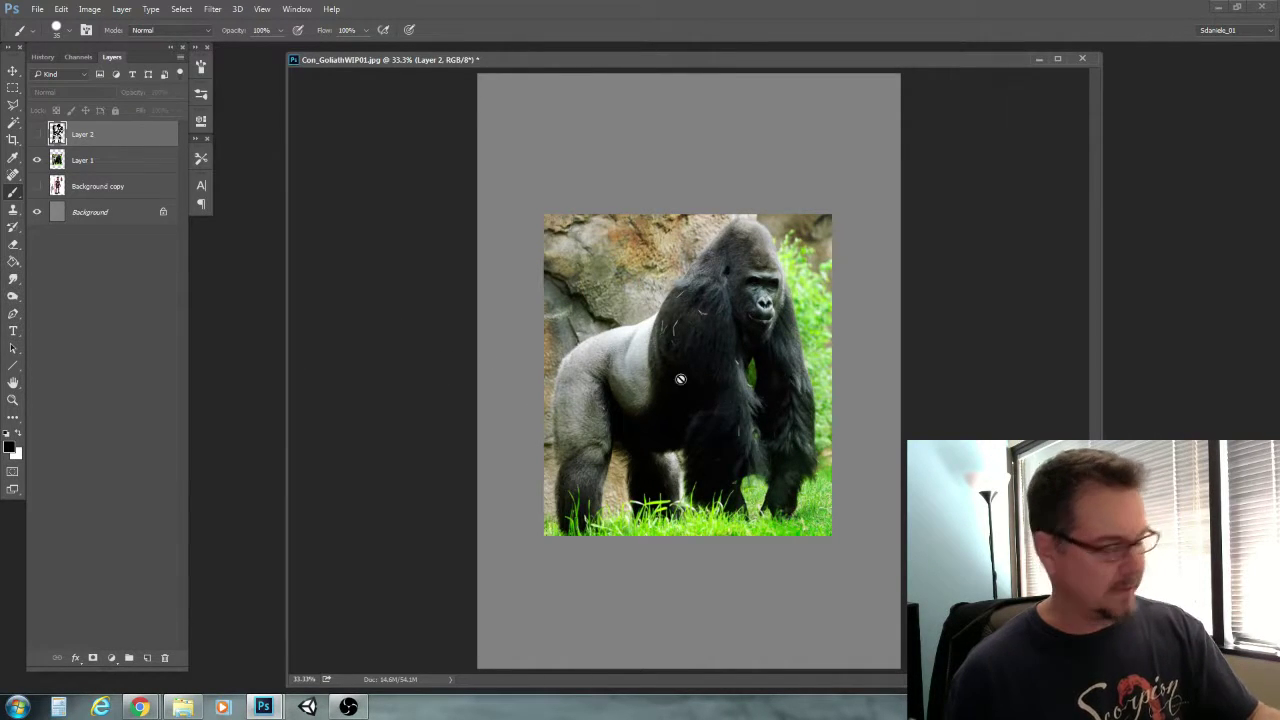
left_click(37, 160)
left_click(37, 134)
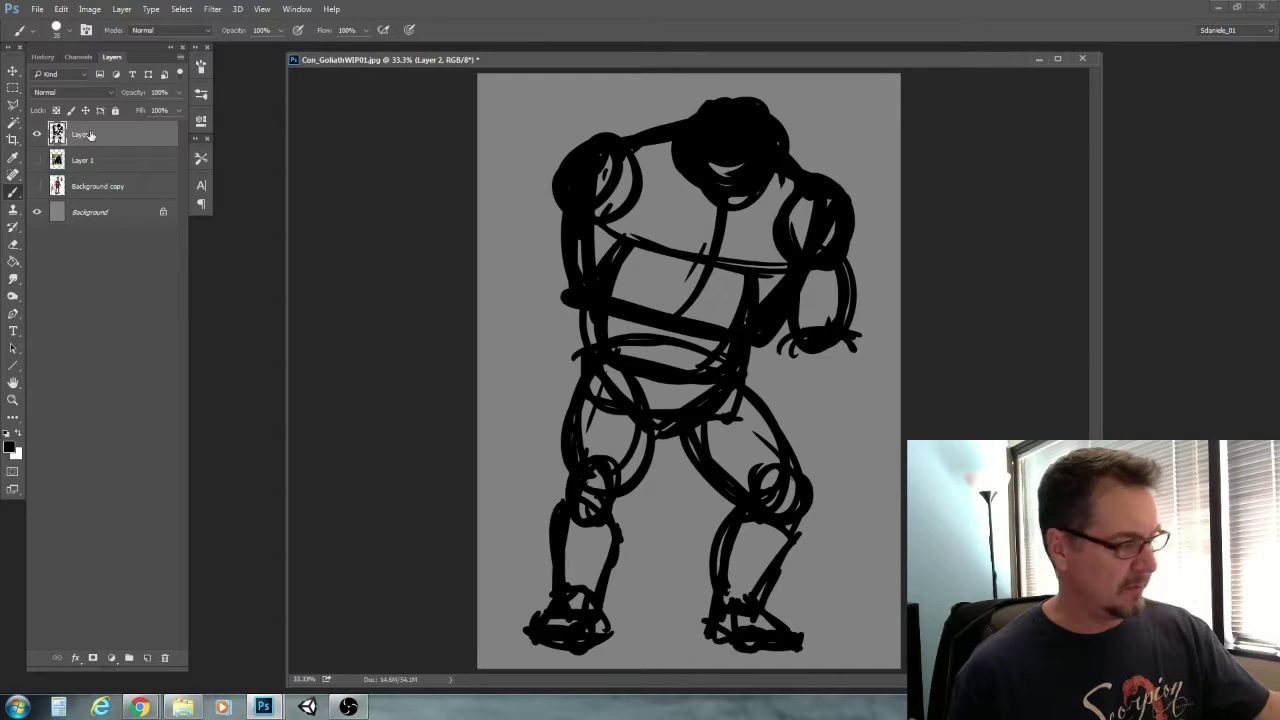
Draw the figure's left forearm as a massive oval tapering to a blocky hand beside the knee
mouse_move(805, 338)
left_mouse_down()
mouse_move(786, 372)
mouse_move(787, 420)
left_mouse_up()
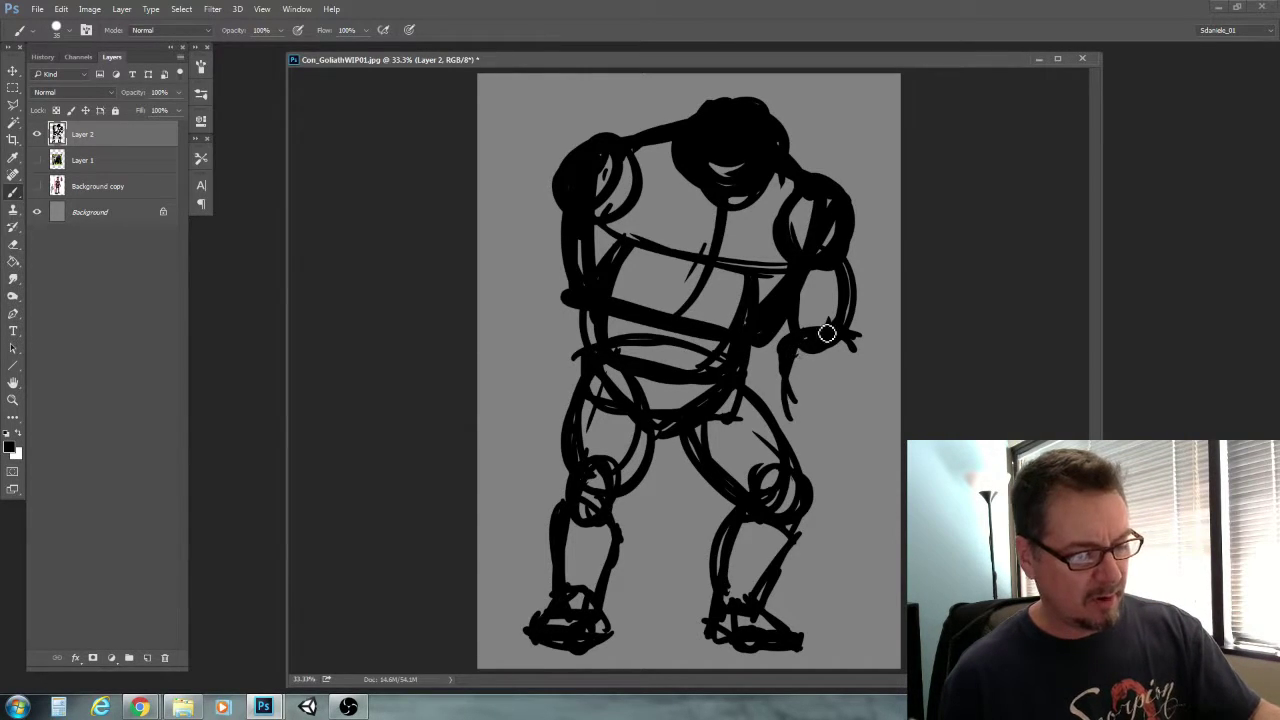
mouse_move(855, 348)
left_mouse_down()
mouse_move(854, 414)
mouse_move(842, 332)
mouse_move(862, 420)
left_mouse_up()
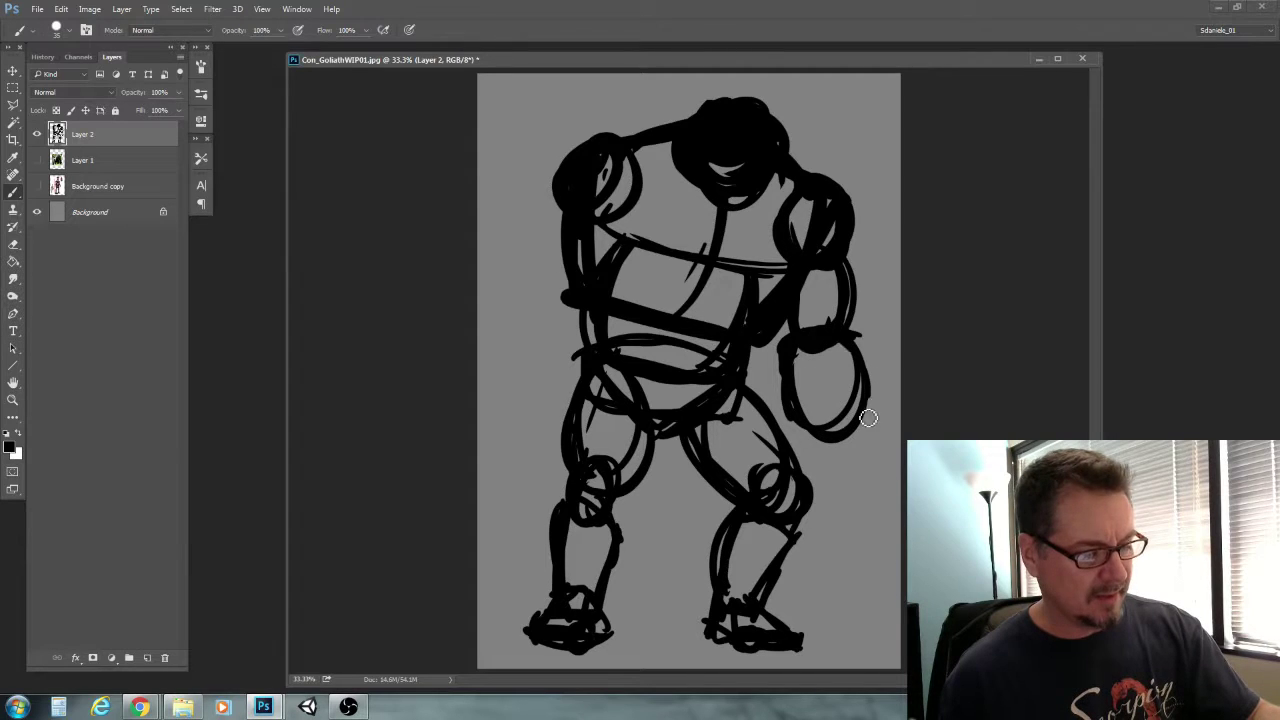
left_click_drag(798, 358, 808, 519)
mouse_move(866, 408)
left_mouse_down()
mouse_move(822, 533)
mouse_move(857, 506)
mouse_move(838, 516)
mouse_move(789, 493)
mouse_move(766, 505)
left_mouse_up()
left_click_drag(754, 522, 820, 542)
mouse_move(853, 501)
left_mouse_down()
mouse_move(811, 555)
mouse_move(773, 539)
left_mouse_up()
mouse_move(808, 476)
left_mouse_down()
mouse_move(787, 368)
mouse_move(818, 470)
left_mouse_up()
Sketch the figure's right upper arm angling outward from the shoulder to the elbow
mouse_move(565, 198)
left_mouse_down()
mouse_move(537, 266)
mouse_move(533, 256)
left_mouse_up()
left_click_drag(600, 230, 592, 282)
left_click_drag(531, 256, 570, 292)
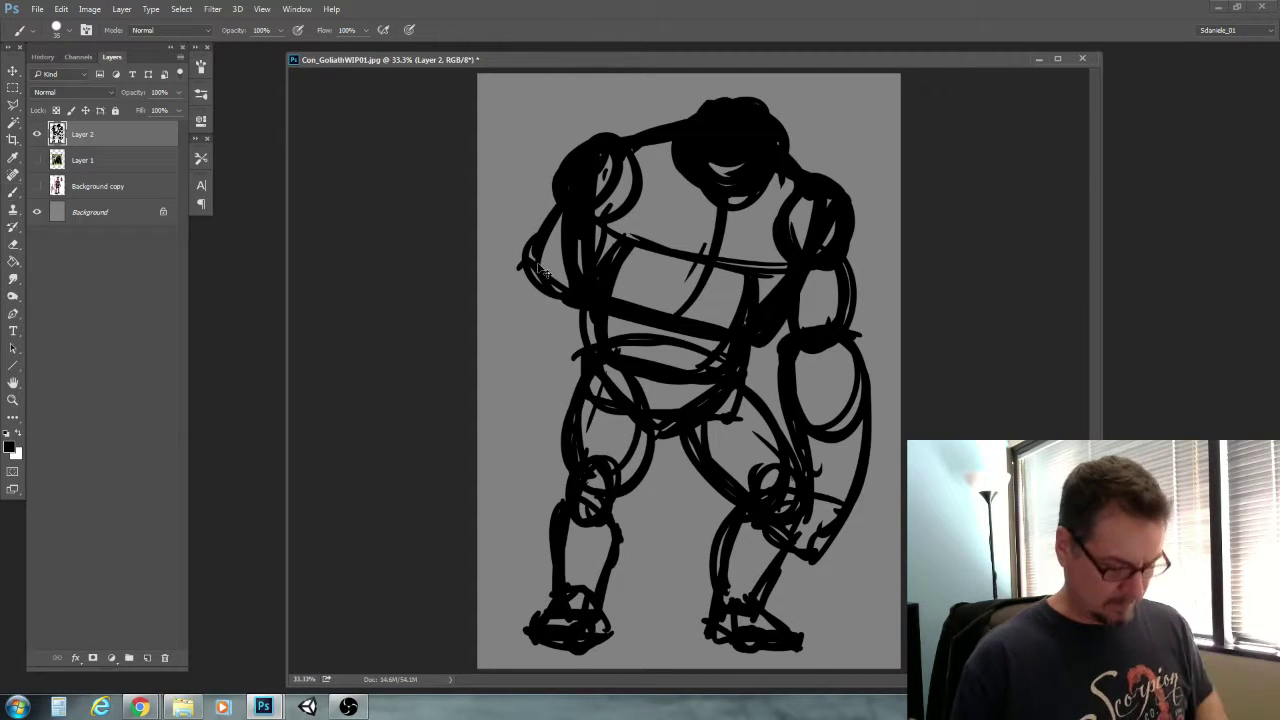
Scale the whole figure sketch down slightly and reposition it within the canvas
key("ctrl+t")
left_click_drag(514, 91, 573, 133, "shift")
mouse_move(637, 246)
left_mouse_down()
mouse_move(634, 200)
mouse_move(642, 219)
left_mouse_up()
key("Return")
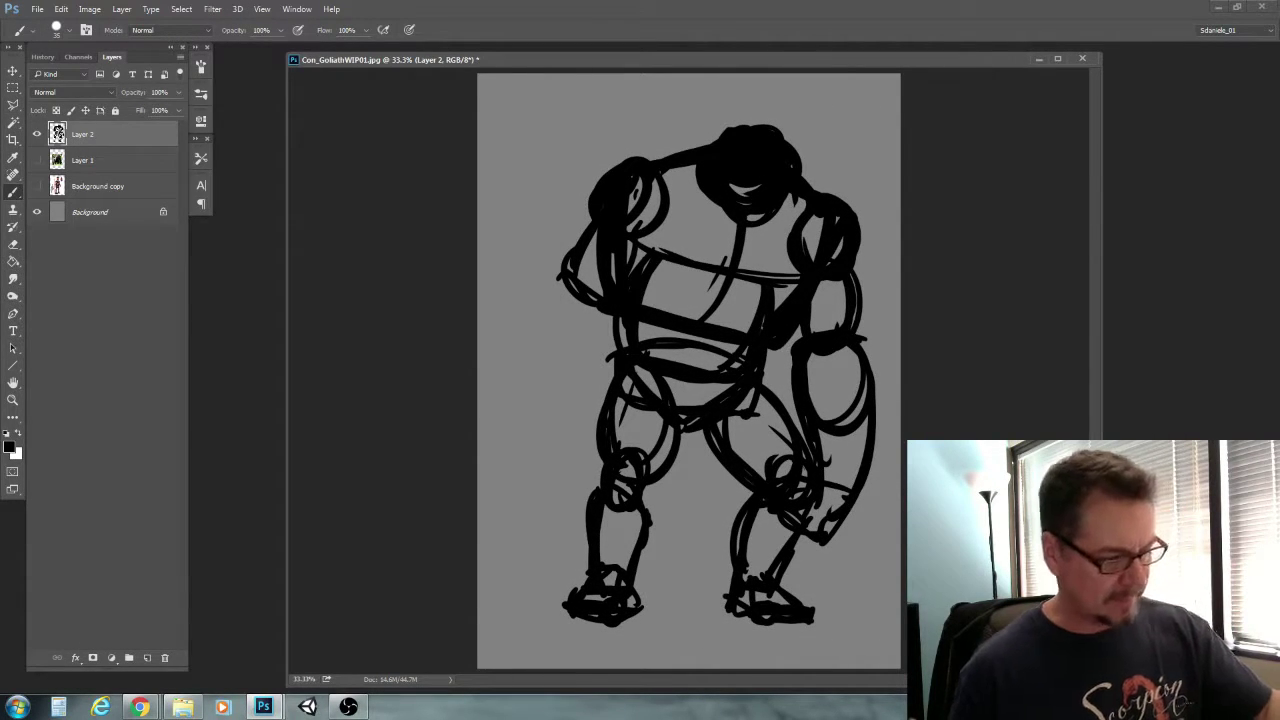
Draw the figure's long right forearm from the elbow down to a blocky hand beside the knee
mouse_move(569, 283)
left_mouse_down()
mouse_move(566, 461)
mouse_move(549, 318)
mouse_move(576, 420)
left_mouse_up()
mouse_move(619, 316)
left_mouse_down()
mouse_move(576, 434)
mouse_move(583, 456)
mouse_move(552, 437)
mouse_move(553, 496)
mouse_move(600, 490)
mouse_move(556, 494)
mouse_move(551, 464)
left_mouse_up()
left_click_drag(546, 394, 548, 440)
left_click_drag(574, 272, 540, 412)
left_click_drag(573, 274, 587, 262)
Round out the head outline and fill the figure's right shoulder and upper arm with heavy black strokes
mouse_move(590, 228)
left_mouse_down()
mouse_move(615, 200)
mouse_move(614, 248)
mouse_move(653, 224)
left_mouse_up()
left_click_drag(737, 136, 805, 172)
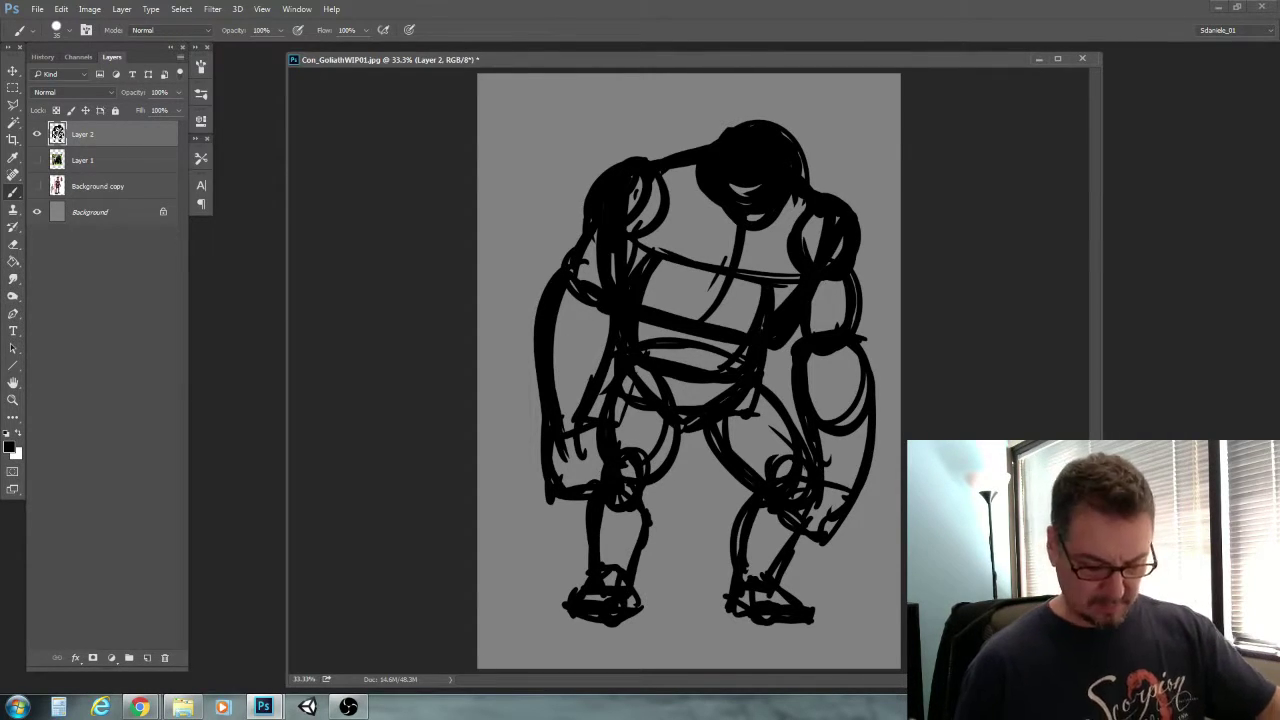
mouse_move(651, 185)
left_mouse_down()
mouse_move(634, 228)
mouse_move(650, 224)
mouse_move(586, 280)
mouse_move(588, 308)
left_mouse_up()
Compare the sketch with the warrior reference on Background copy, then thicken the figure's right forearm outline
left_click(36, 186)
left_click(36, 134)
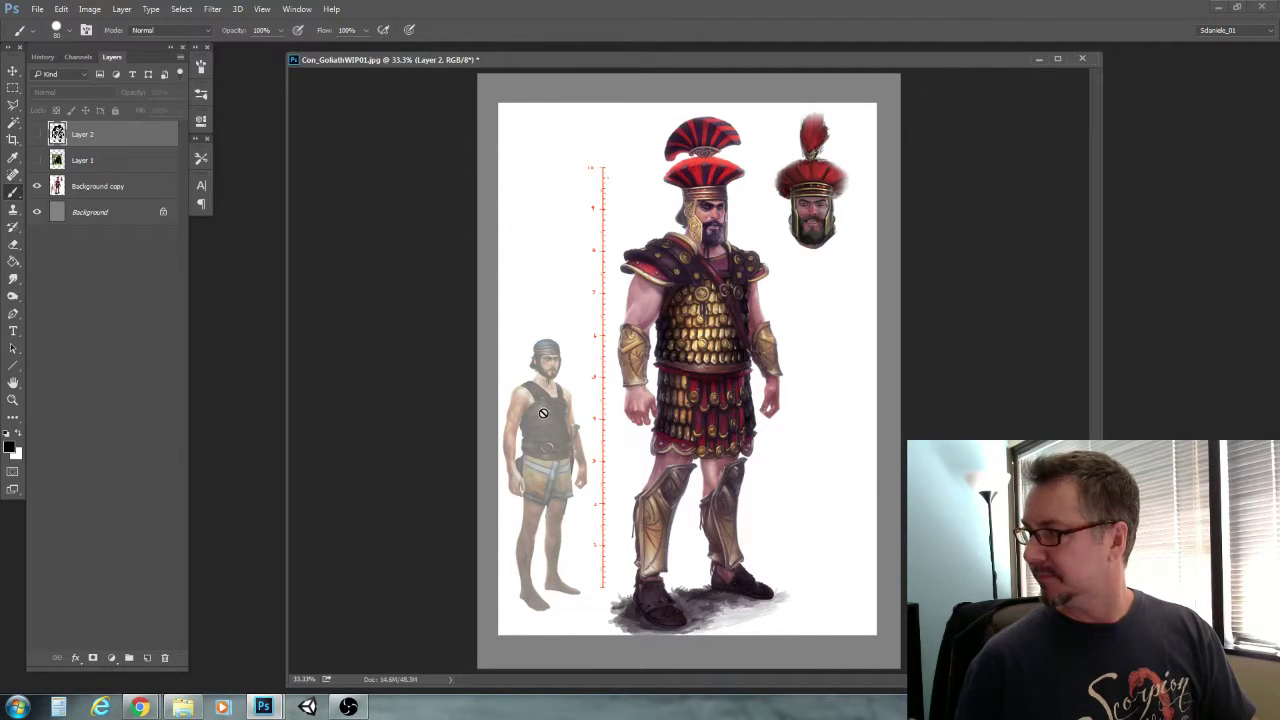
left_click(37, 135)
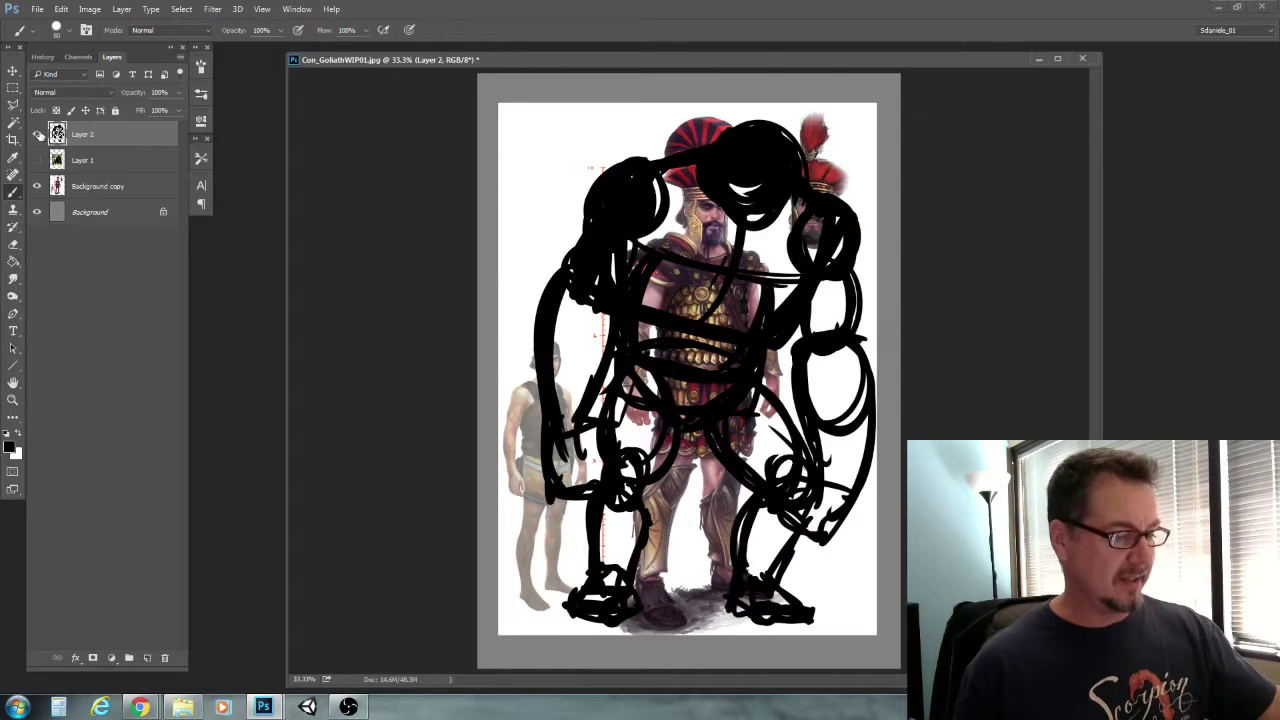
left_click(37, 186)
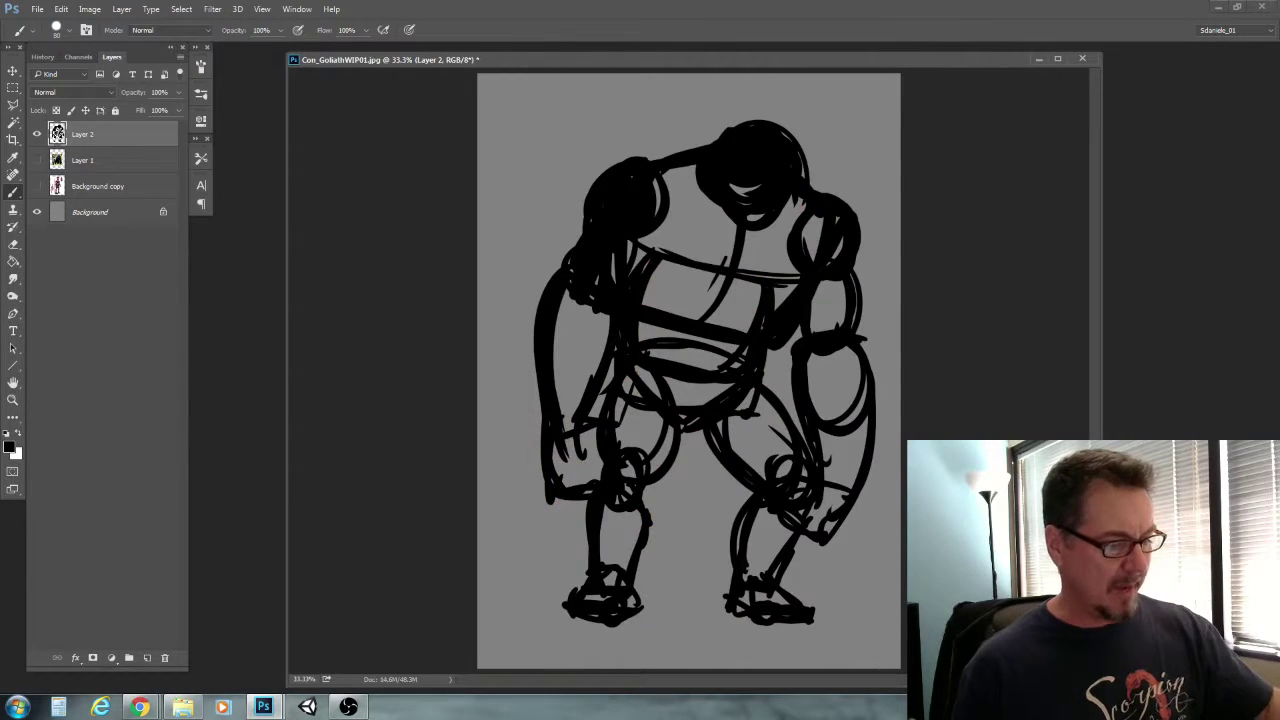
left_click_drag(559, 325, 553, 376)
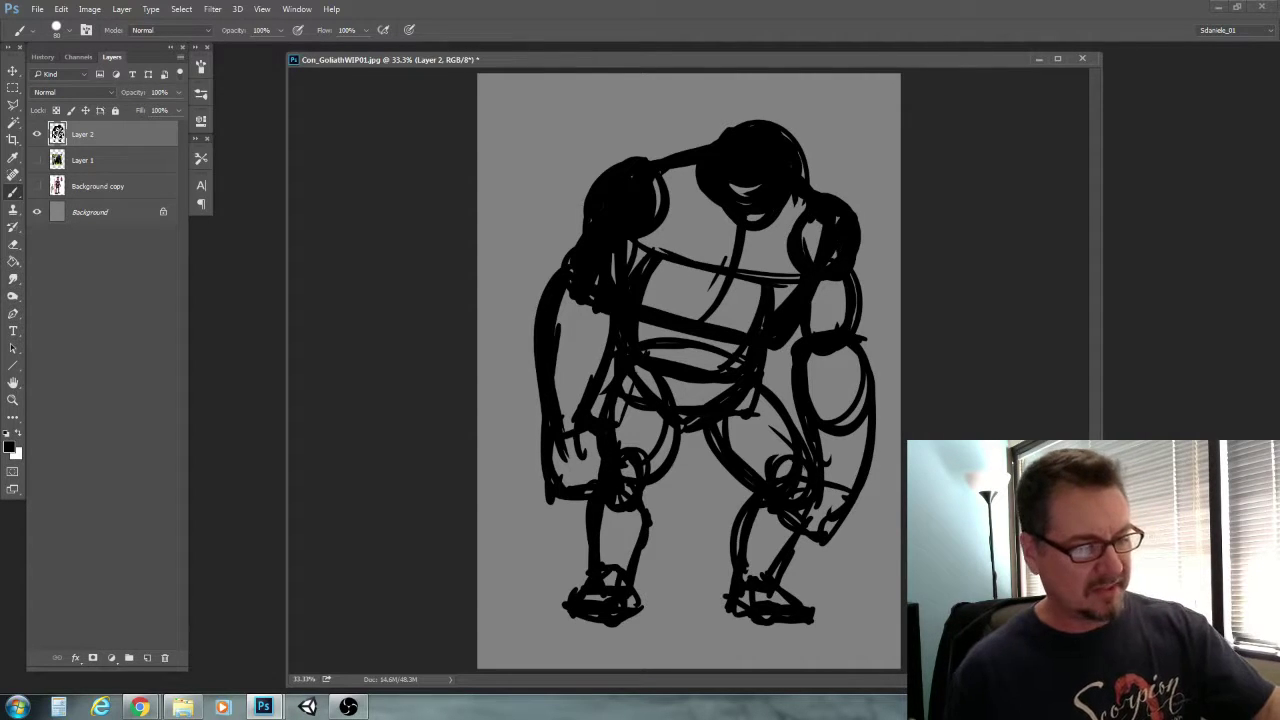
Hide Layer 2, show the warrior reference and duplicate the Background copy layer
left_click(37, 136)
left_click(37, 186)
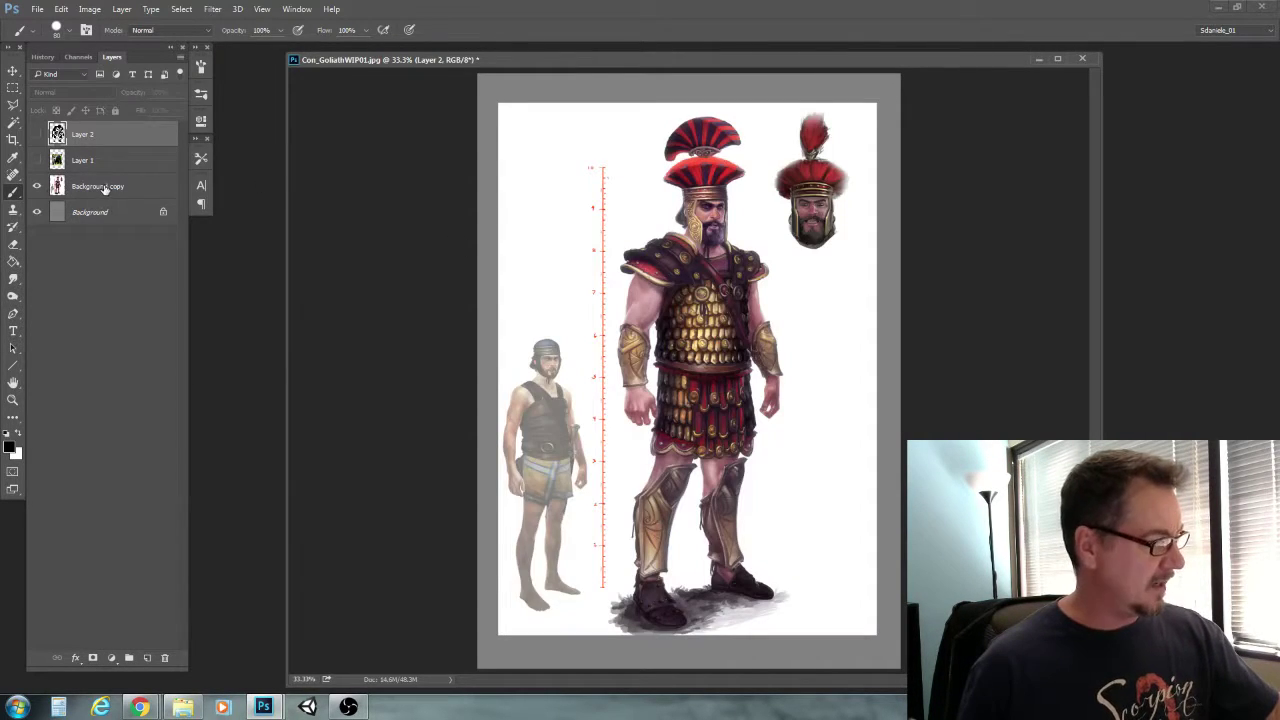
left_click_drag(125, 187, 147, 657)
Darken the duplicated warrior to a harsh silhouette with Levels, raising the black input to 126 and lowering the white input
key("ctrl+l")
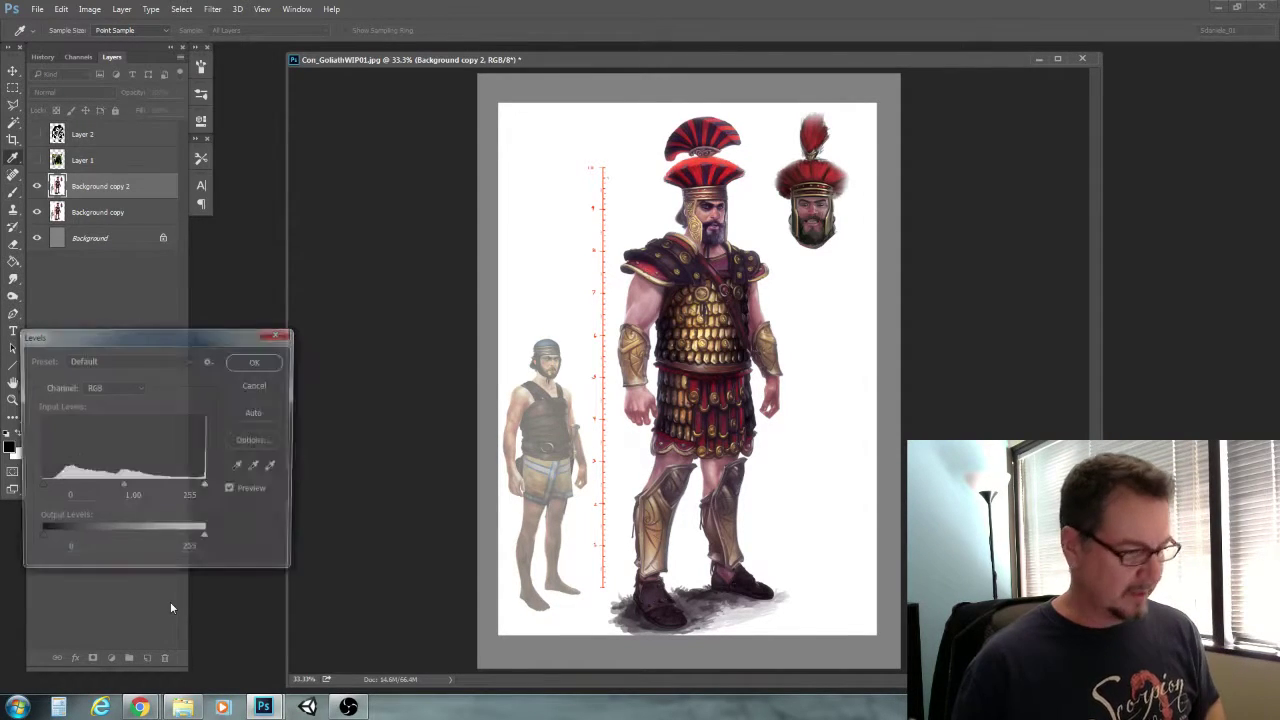
left_click_drag(37, 487, 120, 487)
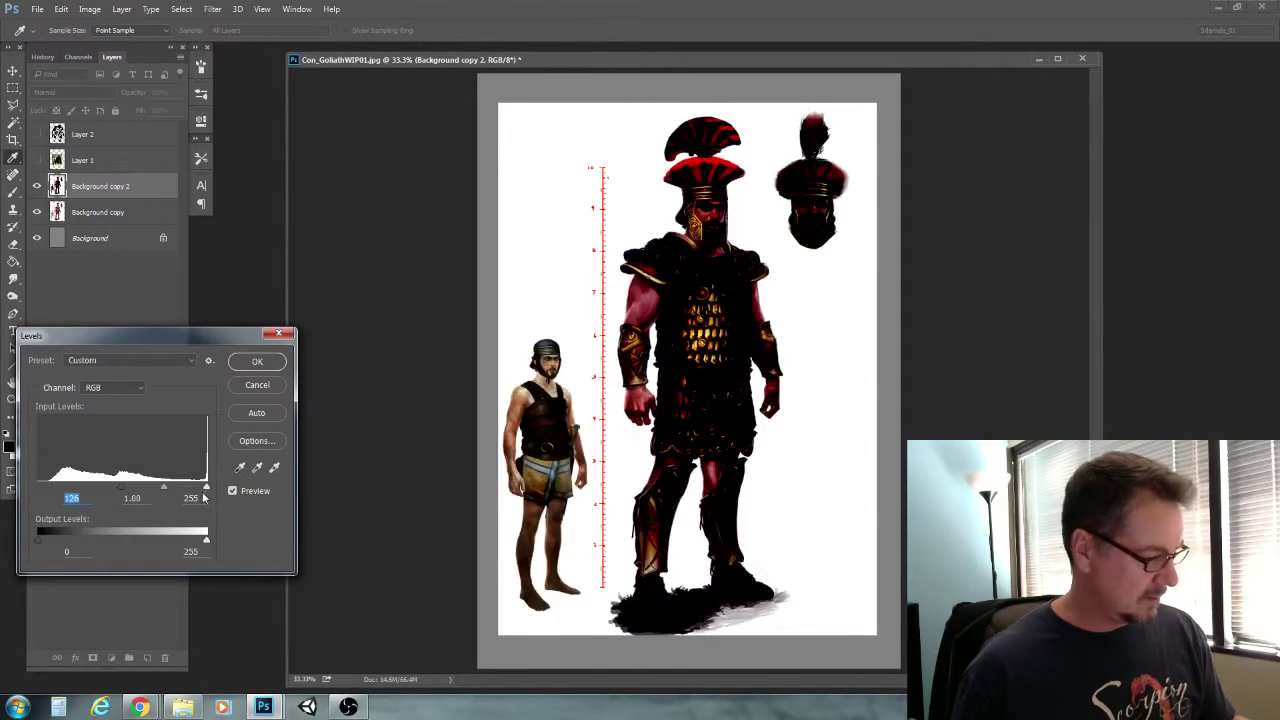
left_click_drag(205, 488, 159, 467)
key("Return")
key("b")
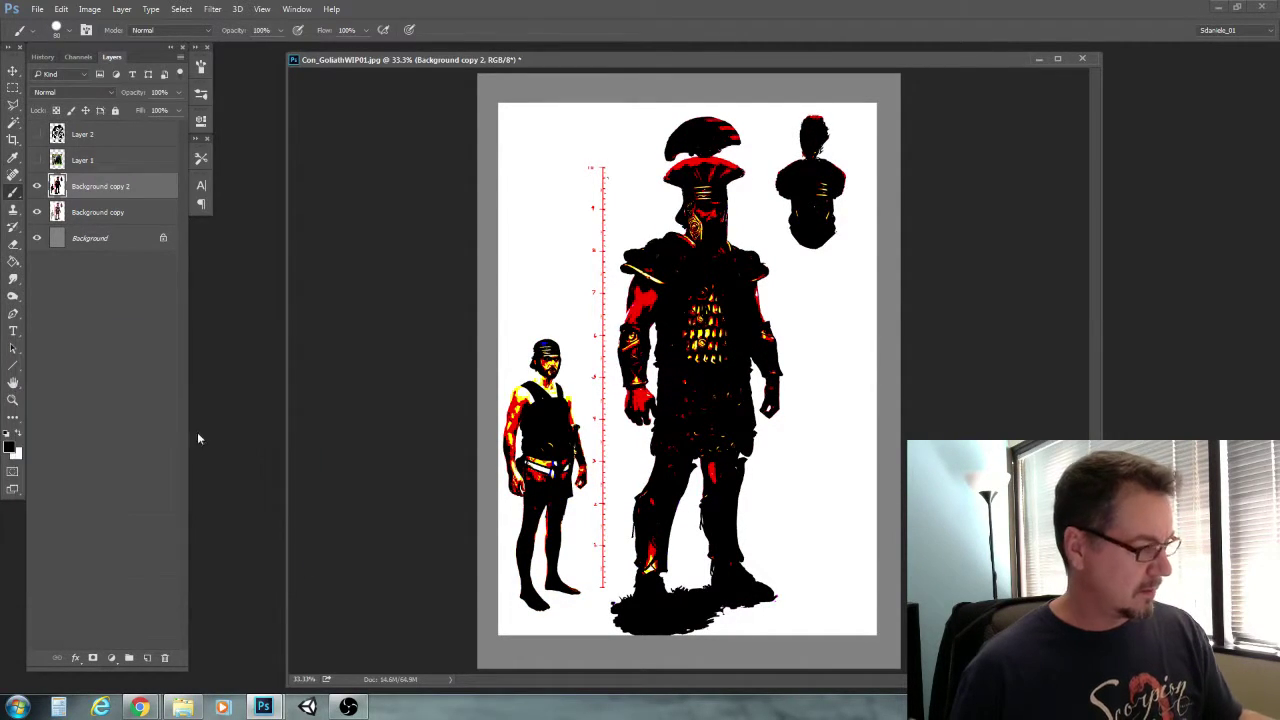
Remove the duplicate's white background with the Magic Wand, including the gap between the legs, and hide the Background copy layer
left_click(13, 121)
left_click(635, 192)
key("Delete")
left_click(37, 212)
key("ctrl+d")
left_click(686, 525)
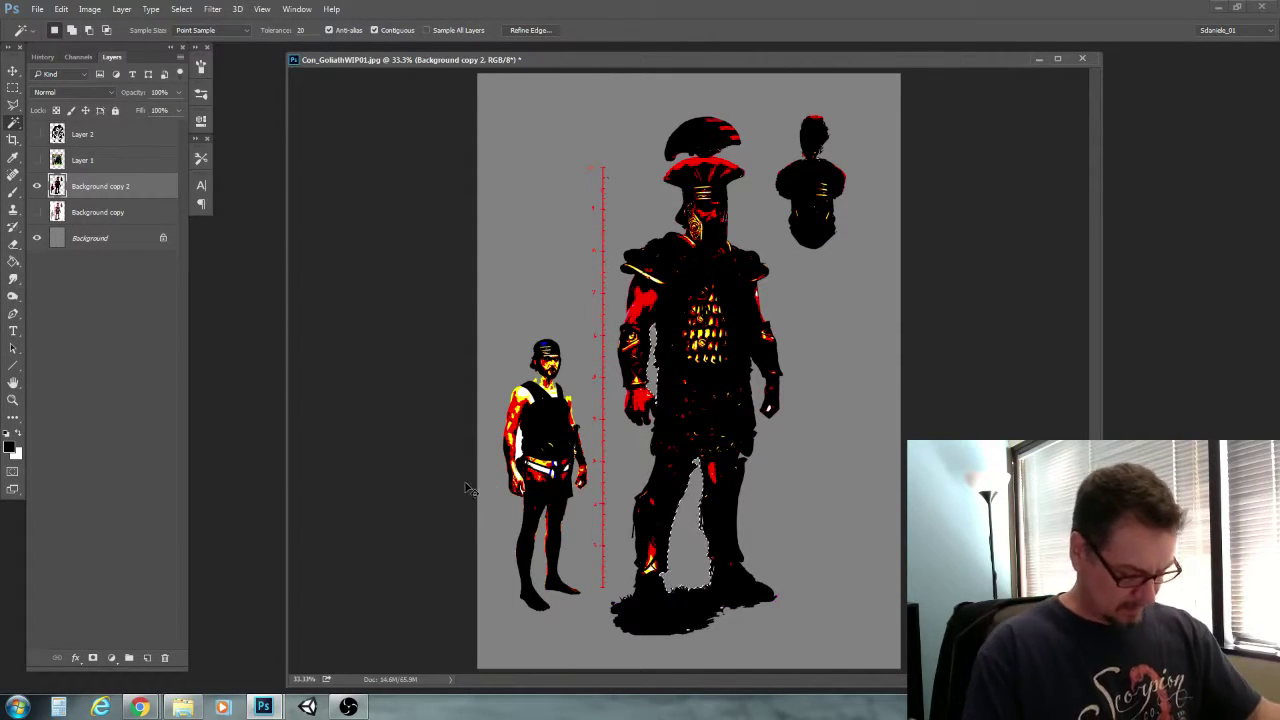
key("ctrl+d")
Lasso and delete the small man, the red height scale and the separate helmeted head, leaving only the large warrior
key("l")
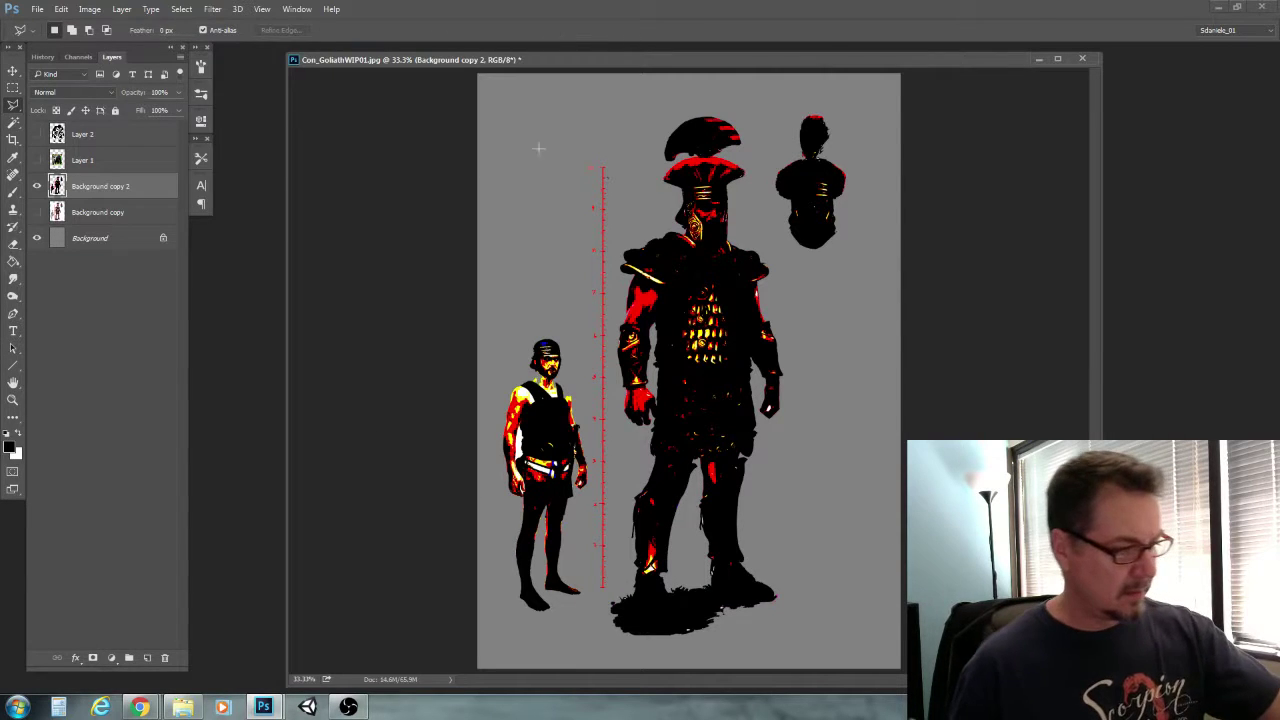
mouse_move(548, 151)
left_mouse_down()
mouse_move(626, 158)
mouse_move(609, 605)
mouse_move(511, 643)
mouse_move(468, 262)
mouse_move(520, 165)
left_mouse_up()
key("Delete")
mouse_move(772, 108)
left_mouse_down()
mouse_move(843, 108)
mouse_move(846, 296)
mouse_move(762, 258)
mouse_move(752, 168)
left_mouse_up()
key("Delete")
key("ctrl+d")
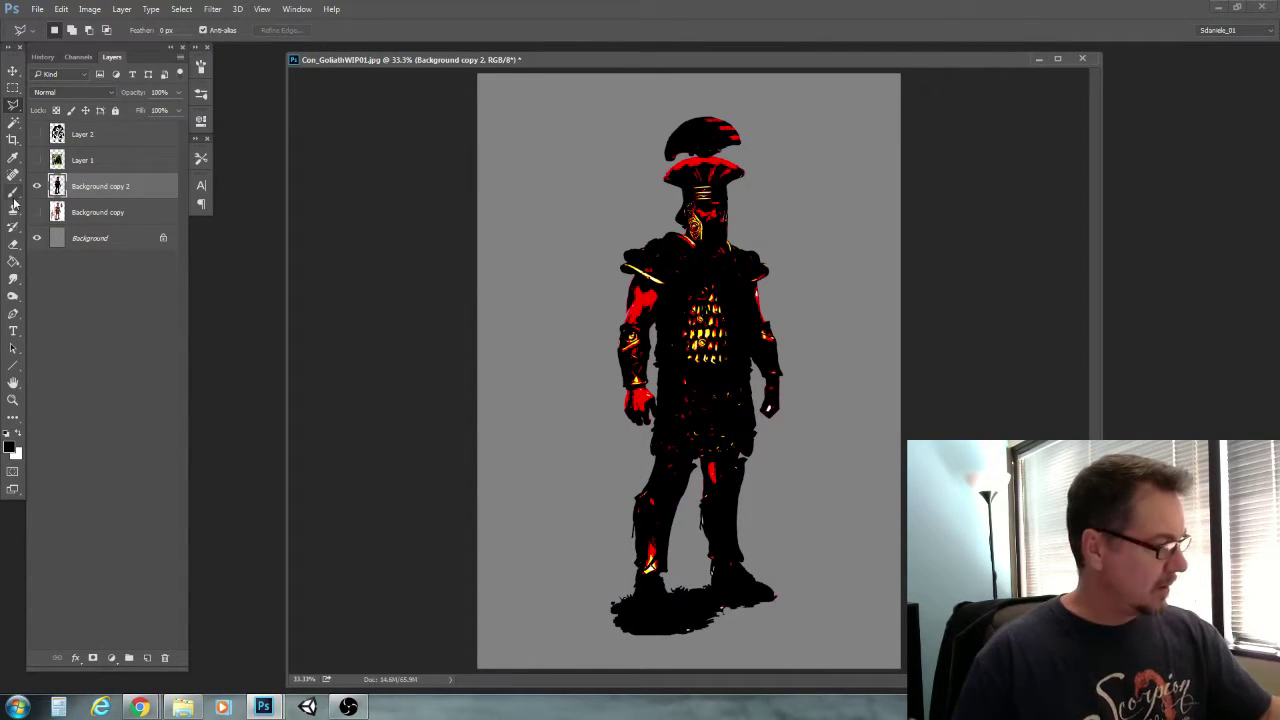
Erase the crest from the warrior's helmet and clean up the edge behind the head
left_click(13, 243)
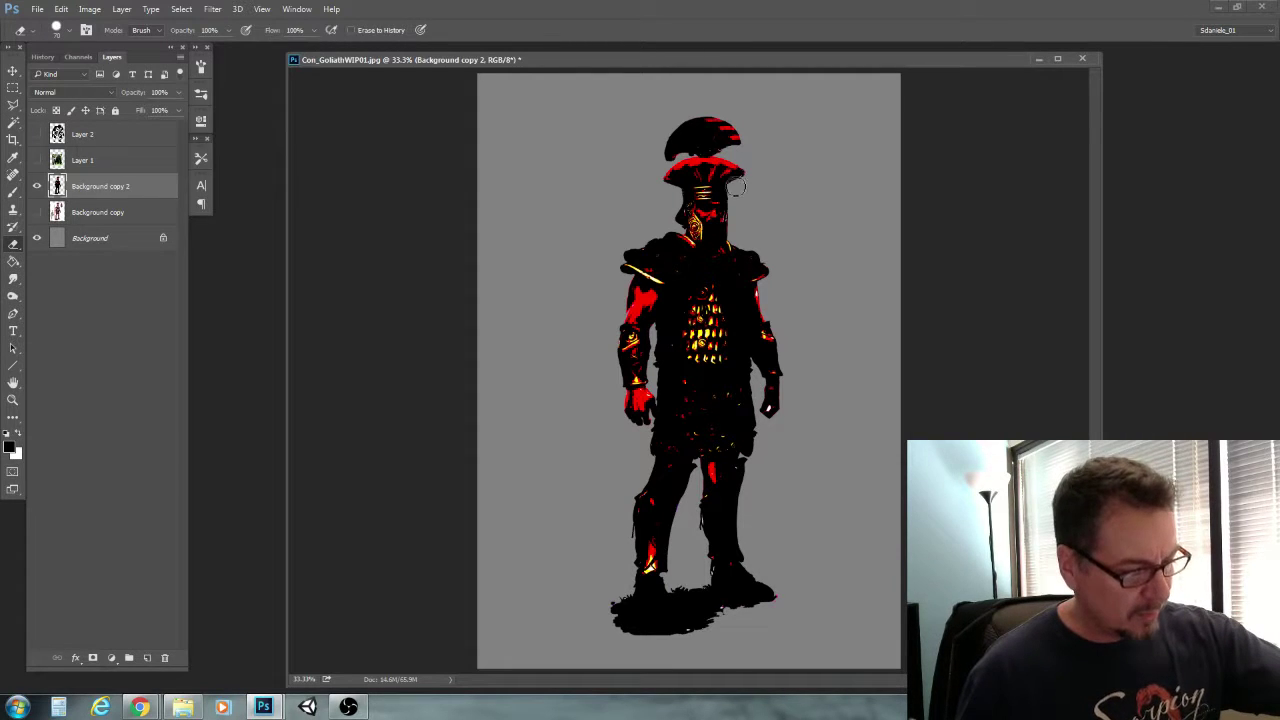
left_click_drag(734, 186, 688, 176)
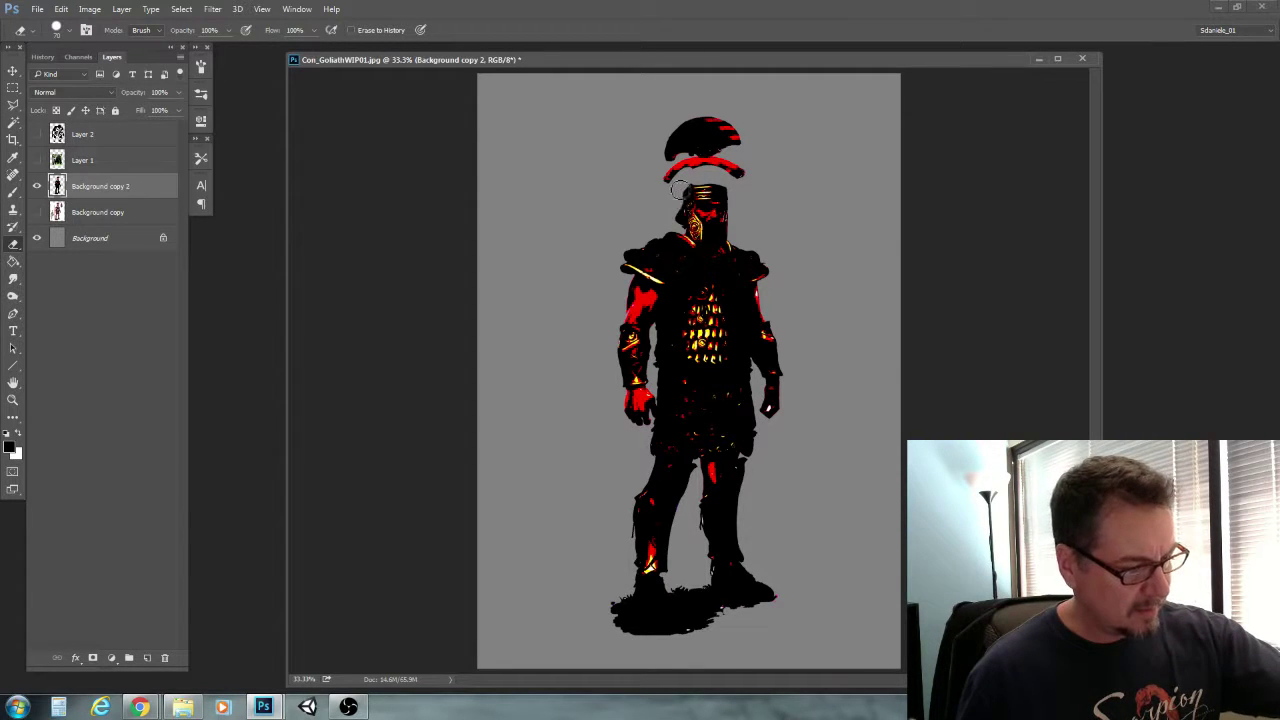
left_click_drag(675, 220, 676, 224)
mouse_move(685, 160)
left_mouse_down()
mouse_move(674, 166)
mouse_move(720, 122)
mouse_move(742, 166)
mouse_move(706, 149)
left_mouse_up()
Turn the warrior layer solid black with Hue/Saturation, setting saturation to -100 and lowering the lightness fully
key("i")
key("ctrl+u")
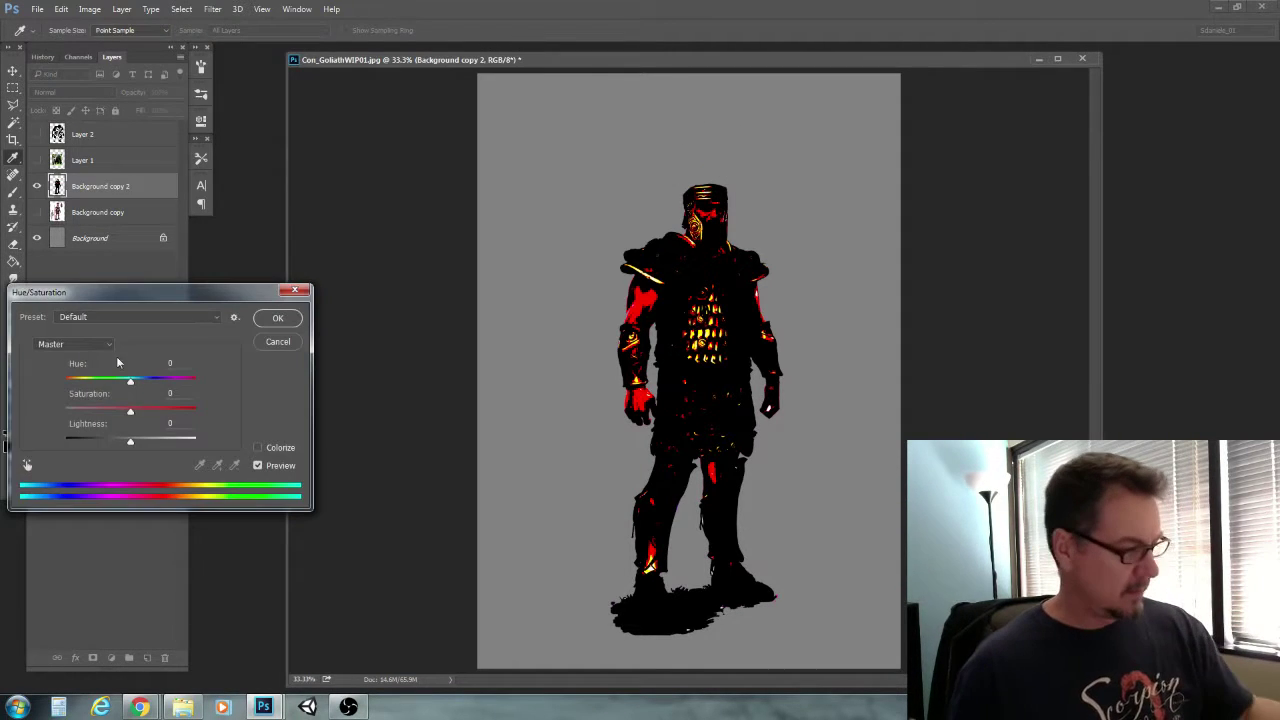
left_click_drag(130, 412, 62, 411)
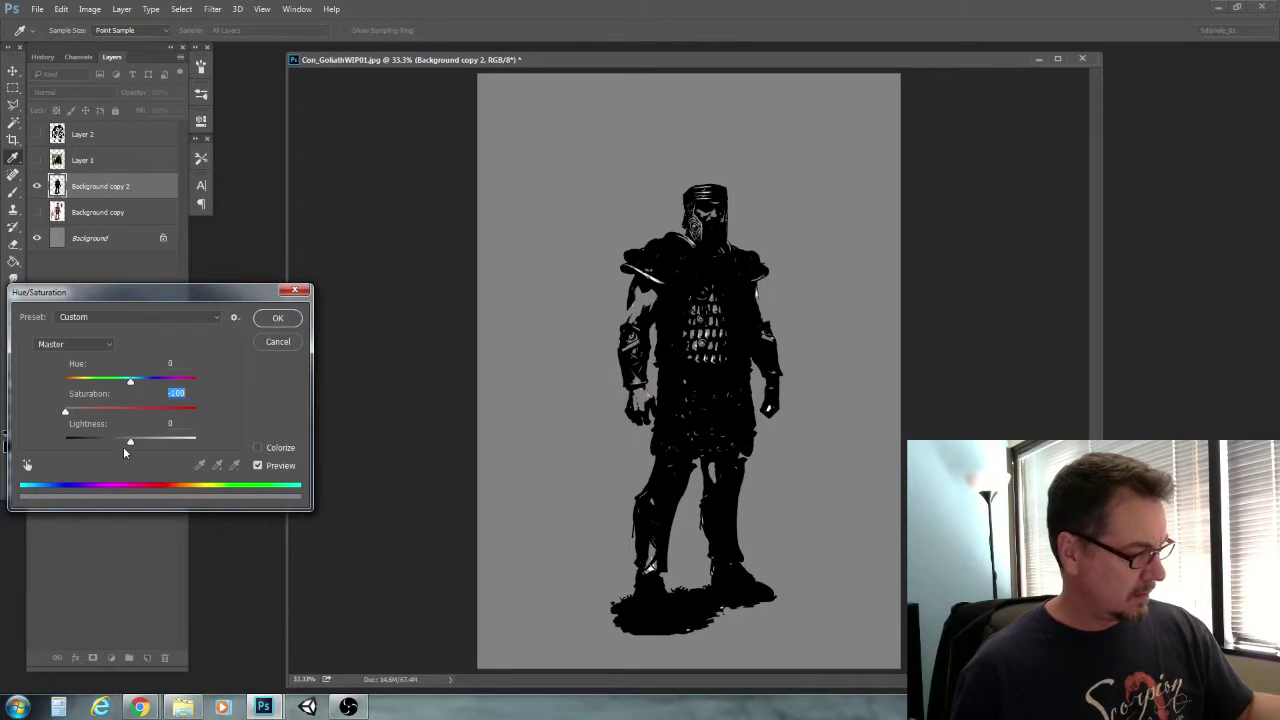
left_click_drag(124, 447, 22, 412)
key("Return")
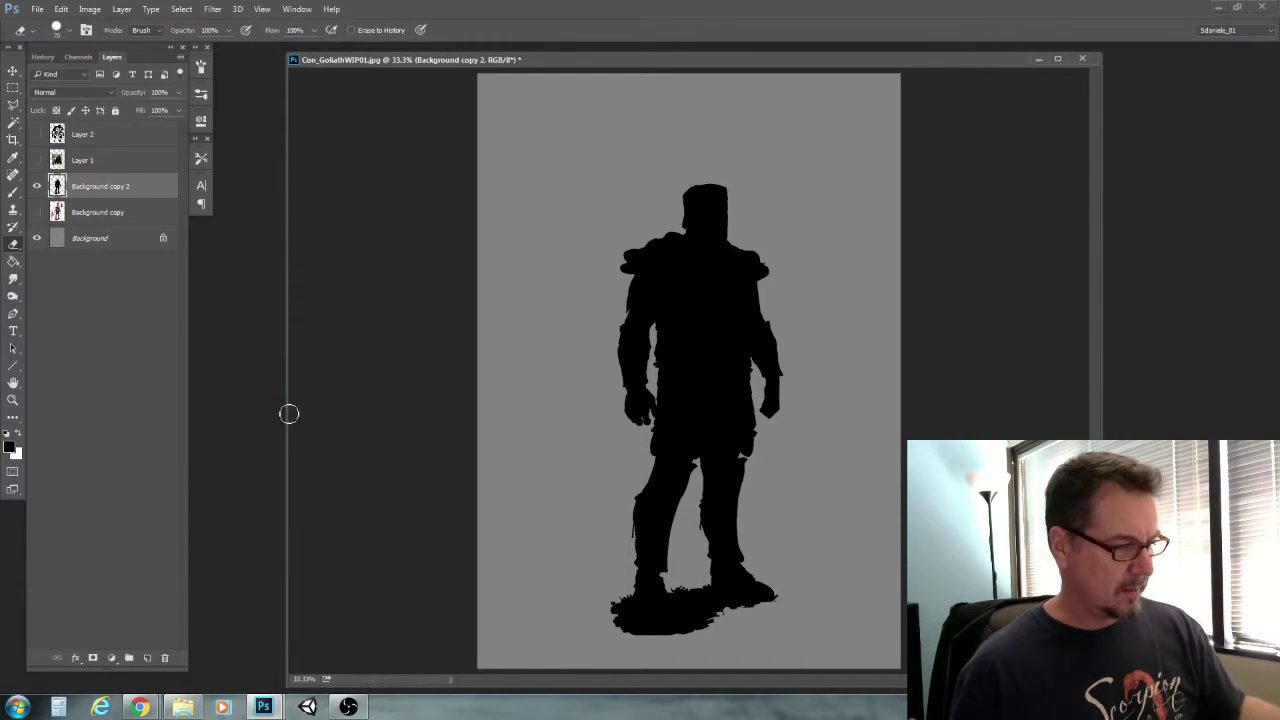
Round off the top of the warrior silhouette's head in black and erase the ground shadow around the feet
key("b")
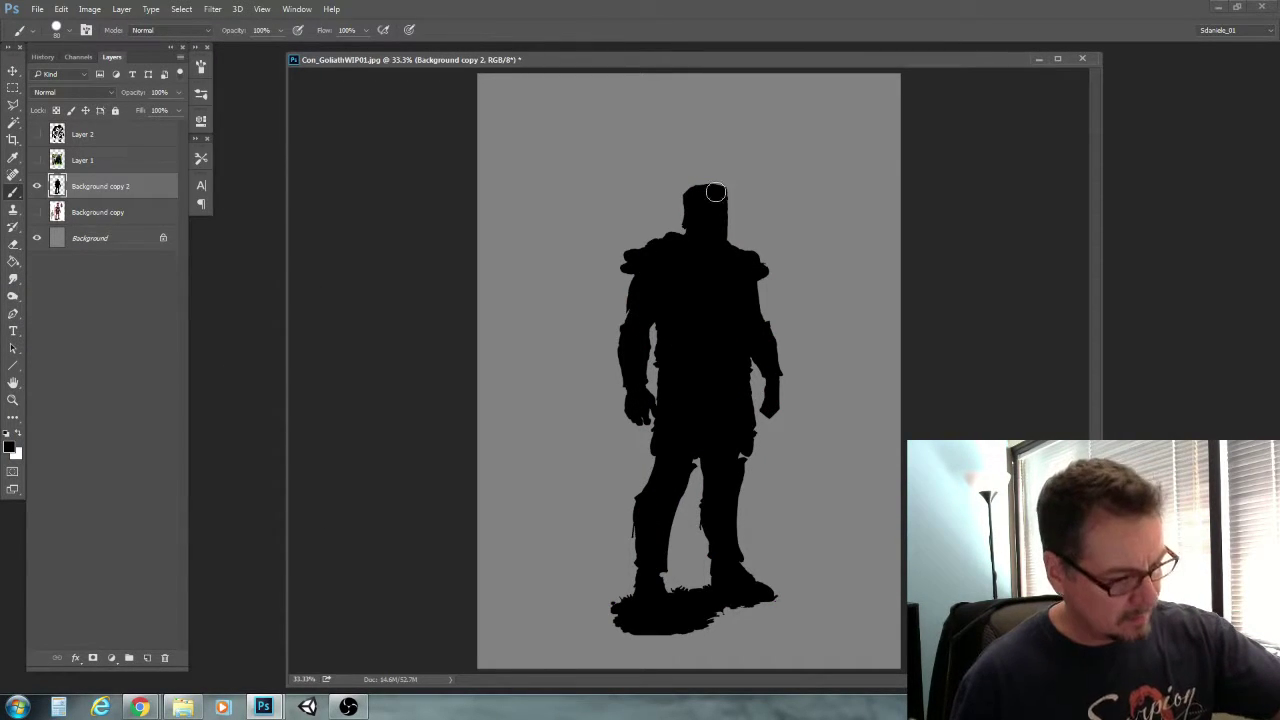
left_click_drag(716, 192, 696, 195)
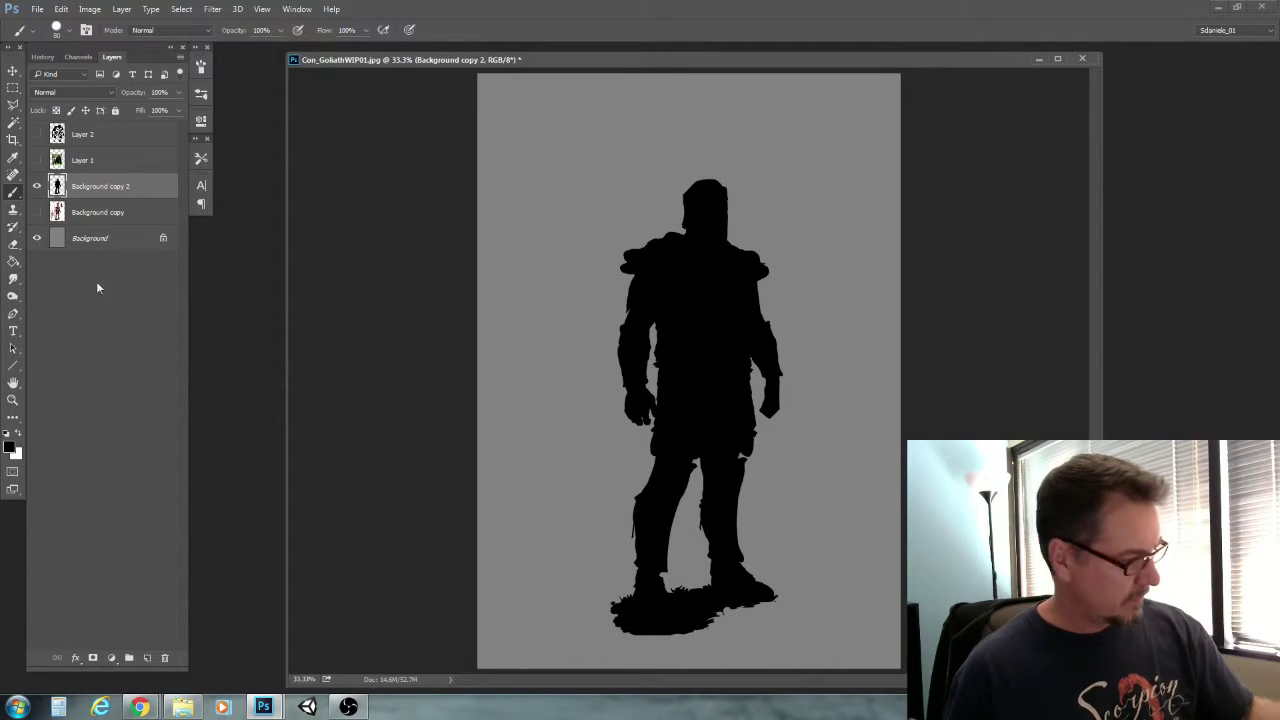
left_click(13, 244)
mouse_move(700, 585)
left_mouse_down()
mouse_move(703, 609)
mouse_move(672, 592)
mouse_move(690, 612)
mouse_move(634, 632)
mouse_move(624, 606)
mouse_move(612, 638)
mouse_move(694, 627)
mouse_move(711, 603)
left_mouse_up()
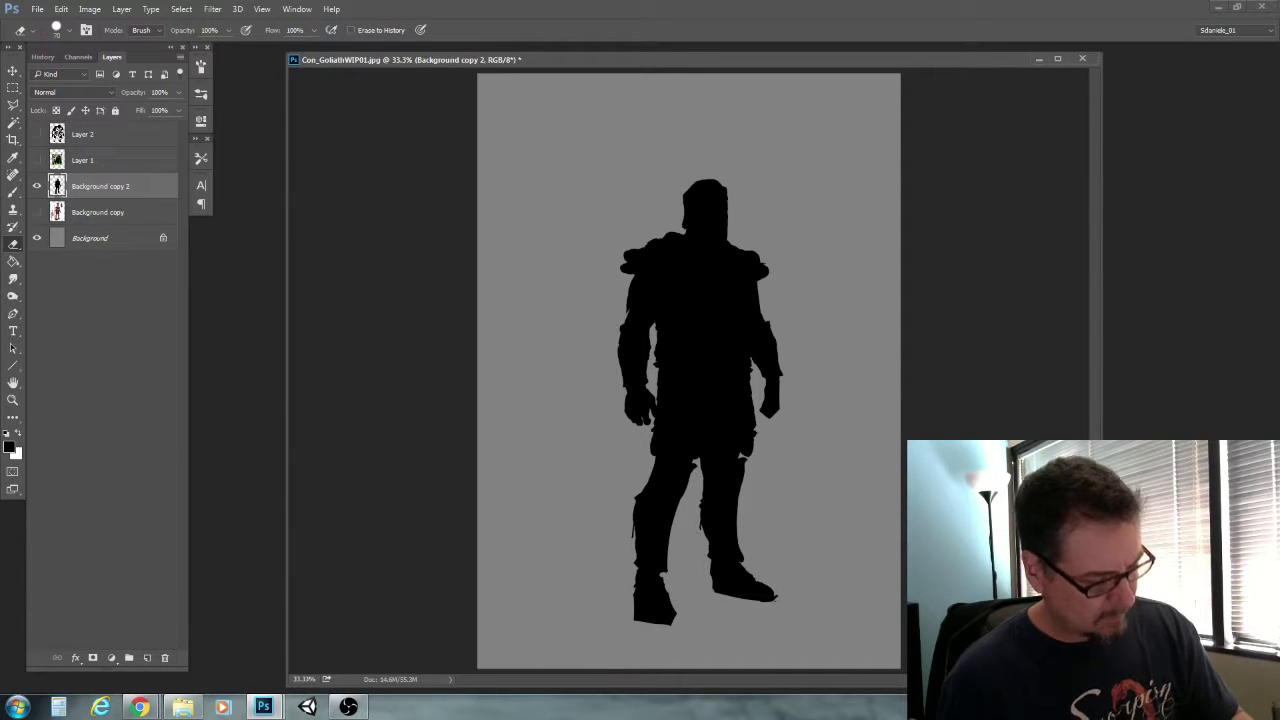
Shift the warrior silhouette down and to the right, then show Layer 2 and set its fill to 25%
key("v")
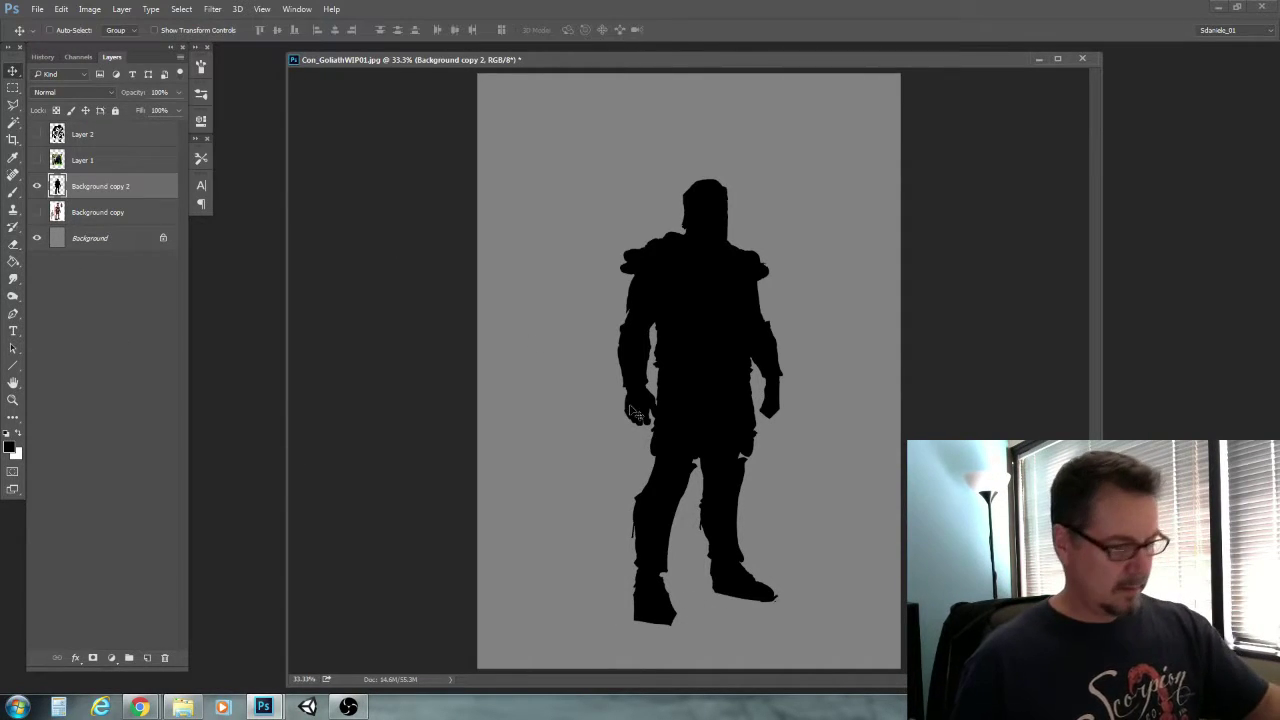
left_click_drag(633, 413, 679, 430)
left_click(37, 134)
left_click(100, 134)
left_click(179, 110)
left_click_drag(174, 130, 140, 128)
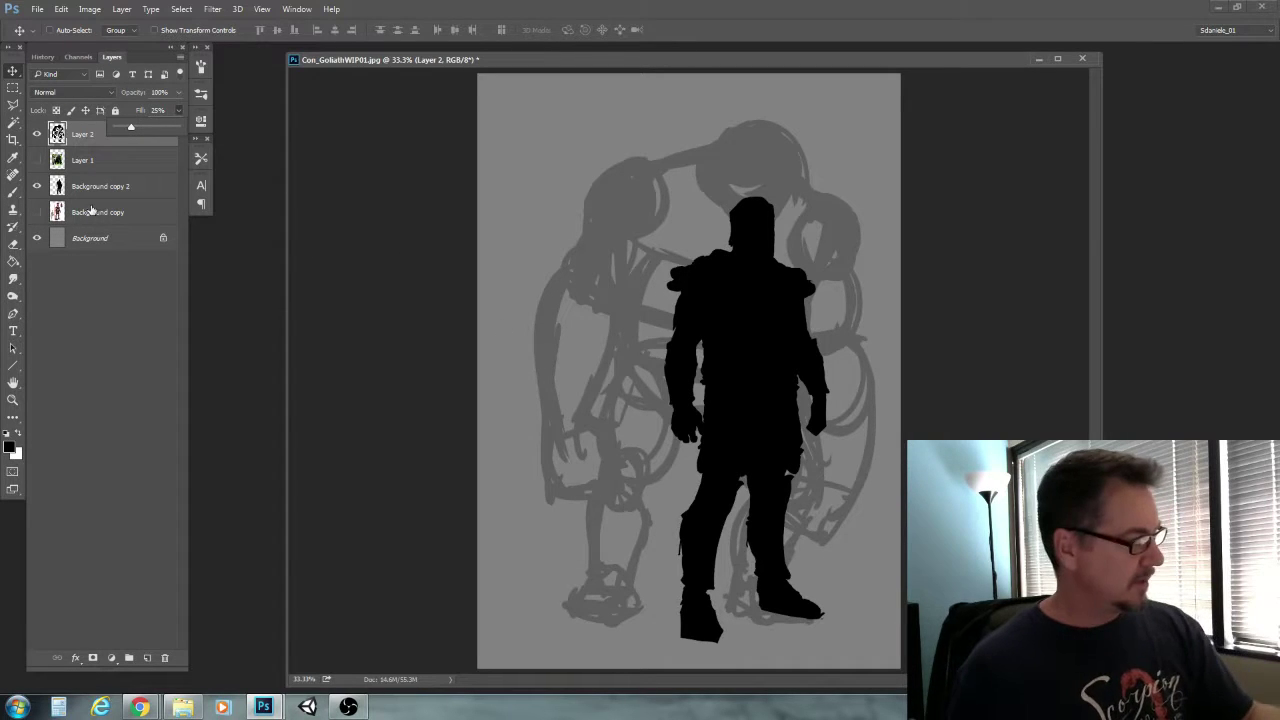
Enlarge the warrior silhouette on Background copy 2 and position it over the faded creature sketch for a scale comparison
left_click(111, 187)
left_click_drag(724, 394, 692, 378)
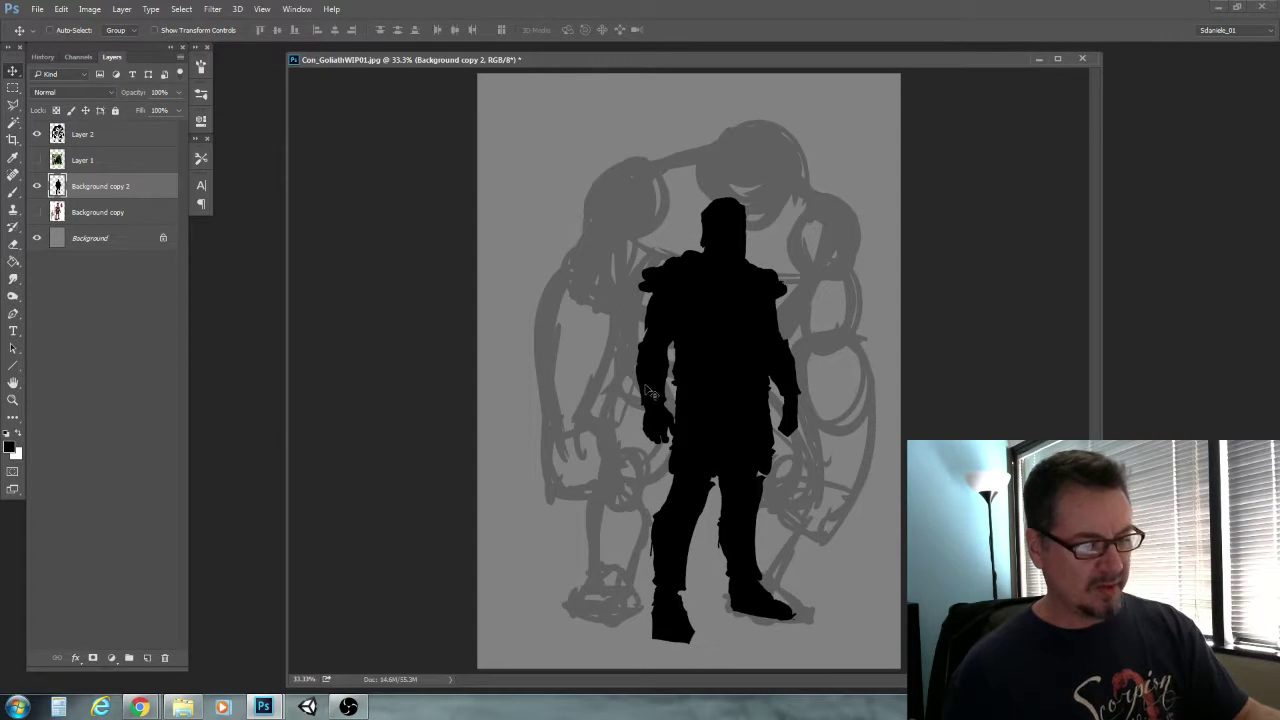
left_click_drag(664, 385, 671, 383)
key("ctrl+t")
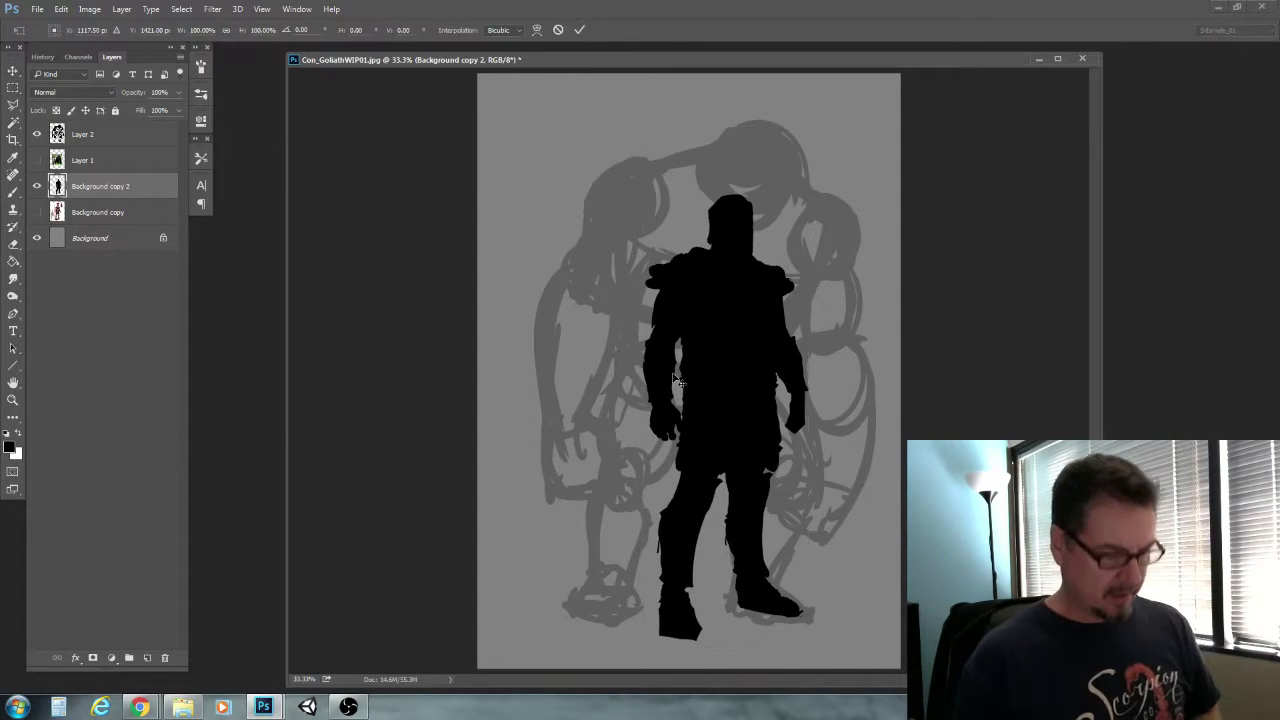
left_click_drag(641, 135, 587, 47, "shift")
key("Return")
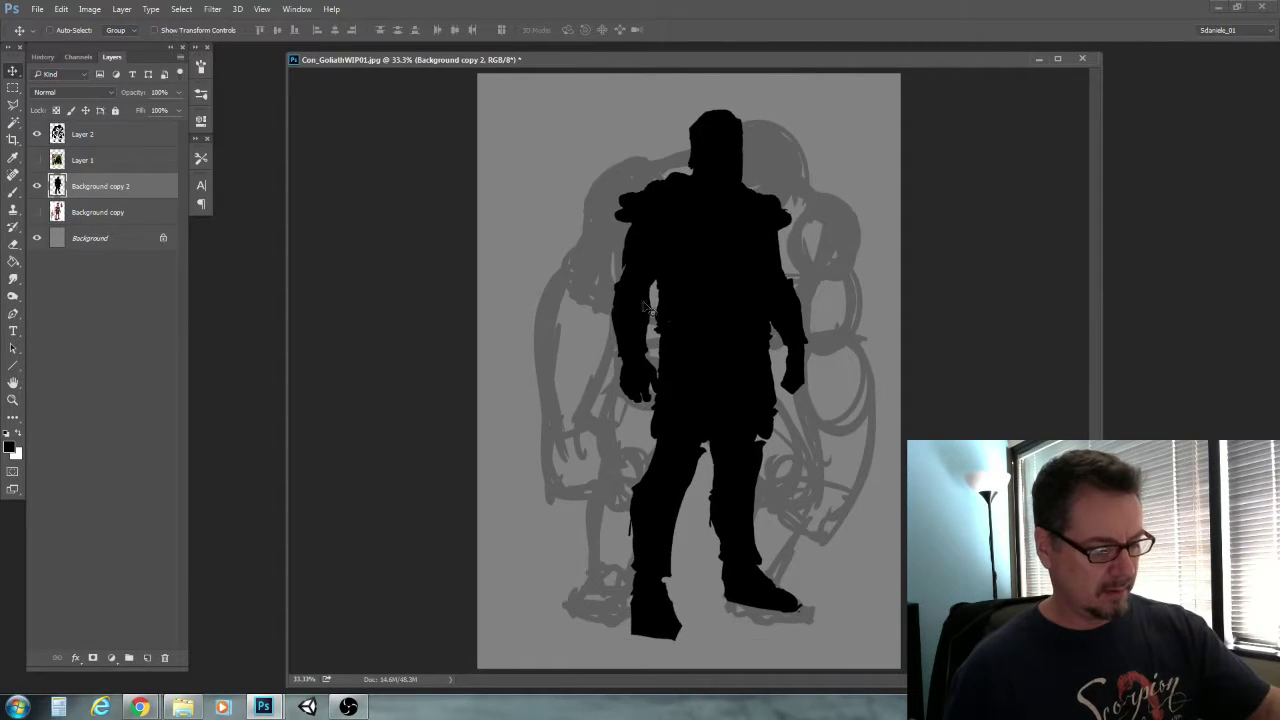
left_click_drag(660, 312, 637, 325)
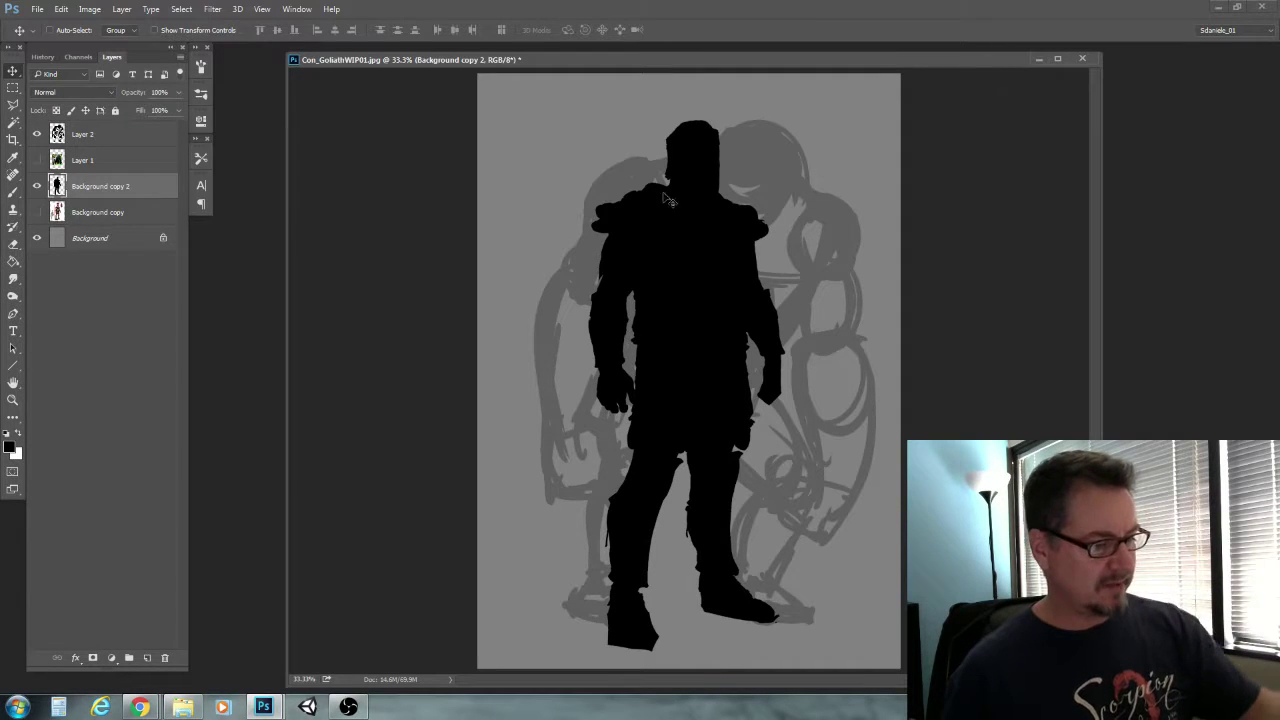
Thicken the creature's forearm and fist outlines with brush strokes on Layer 2
left_click(92, 139)
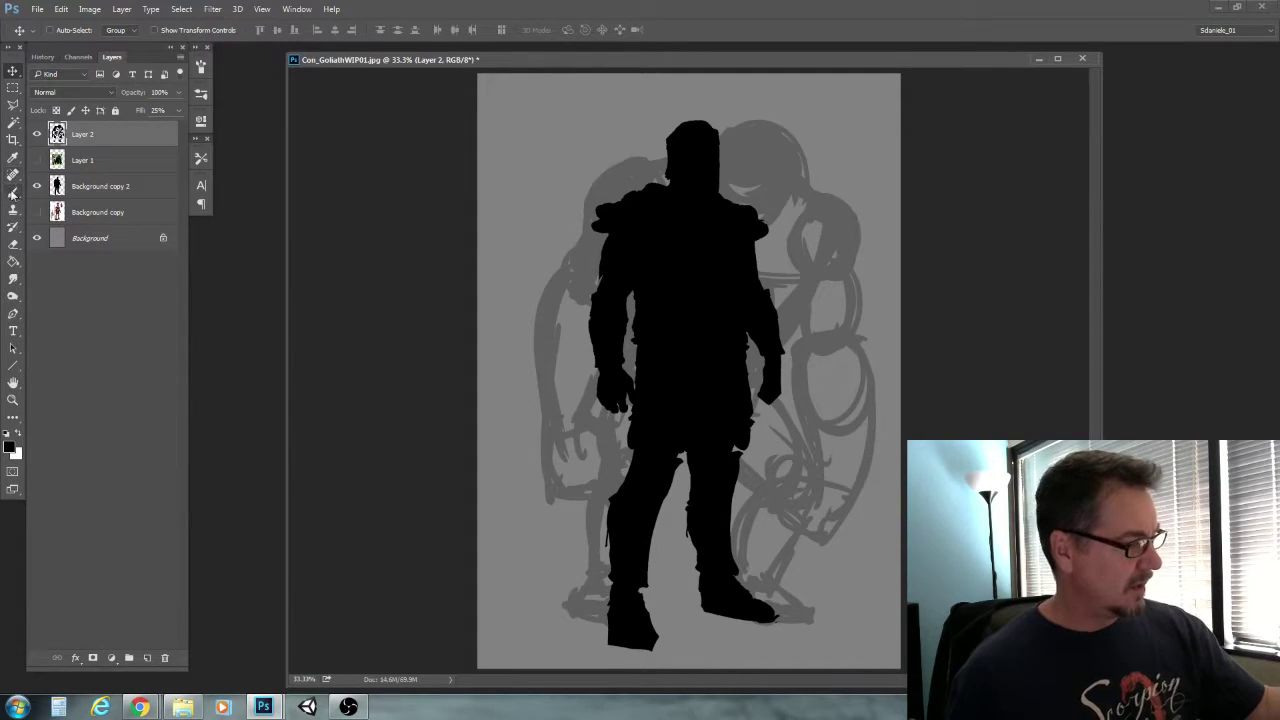
left_click(13, 193)
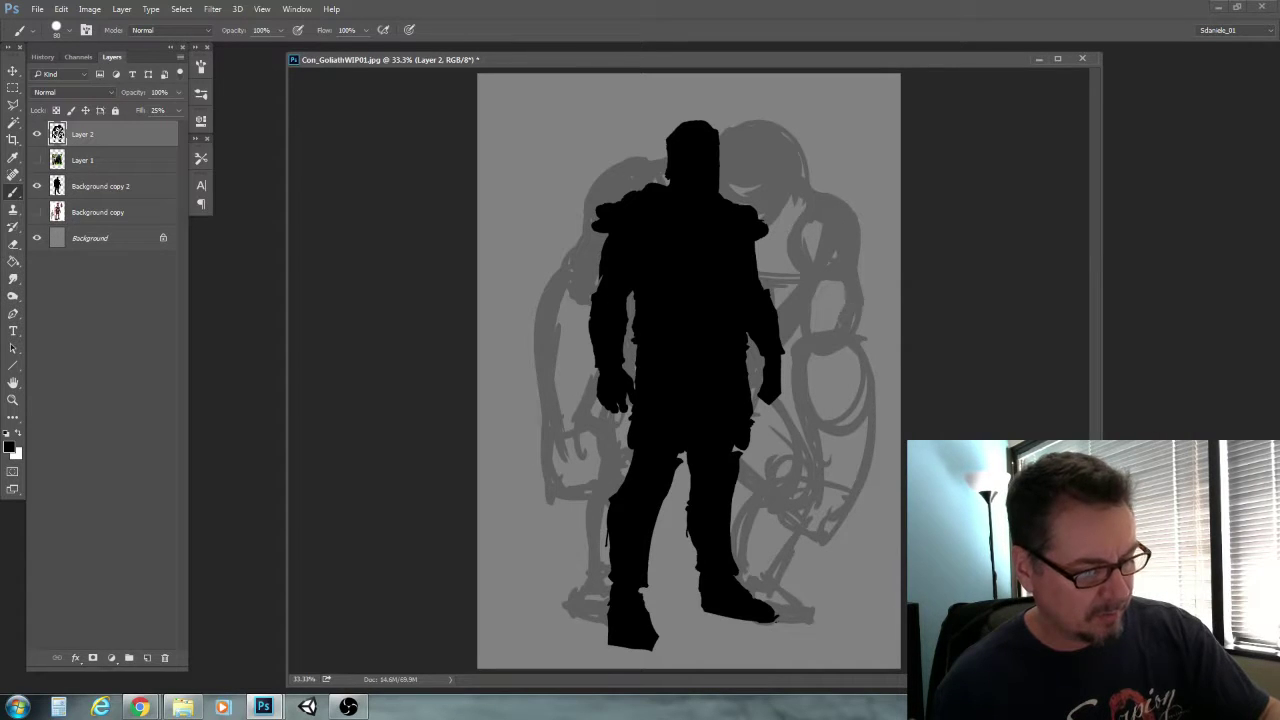
mouse_move(846, 332)
left_mouse_down()
mouse_move(868, 352)
mouse_move(867, 430)
left_mouse_up()
left_click_drag(806, 378, 830, 531)
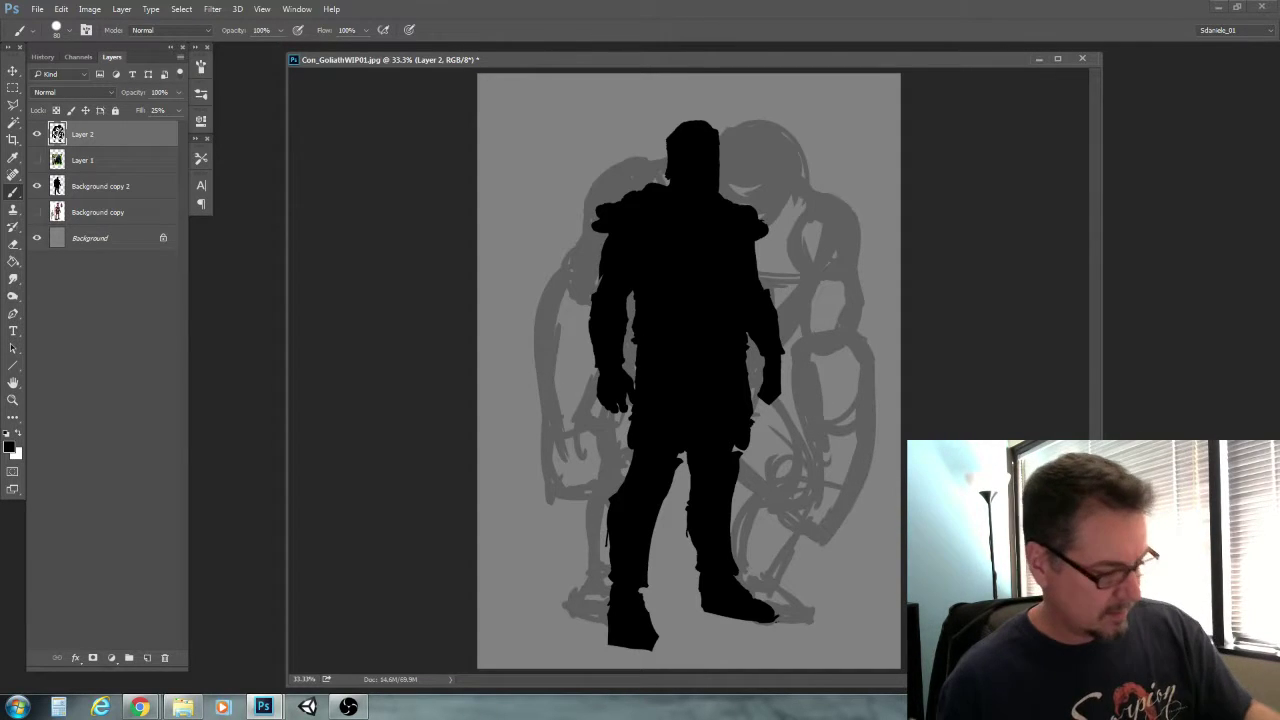
left_click_drag(556, 482, 555, 448)
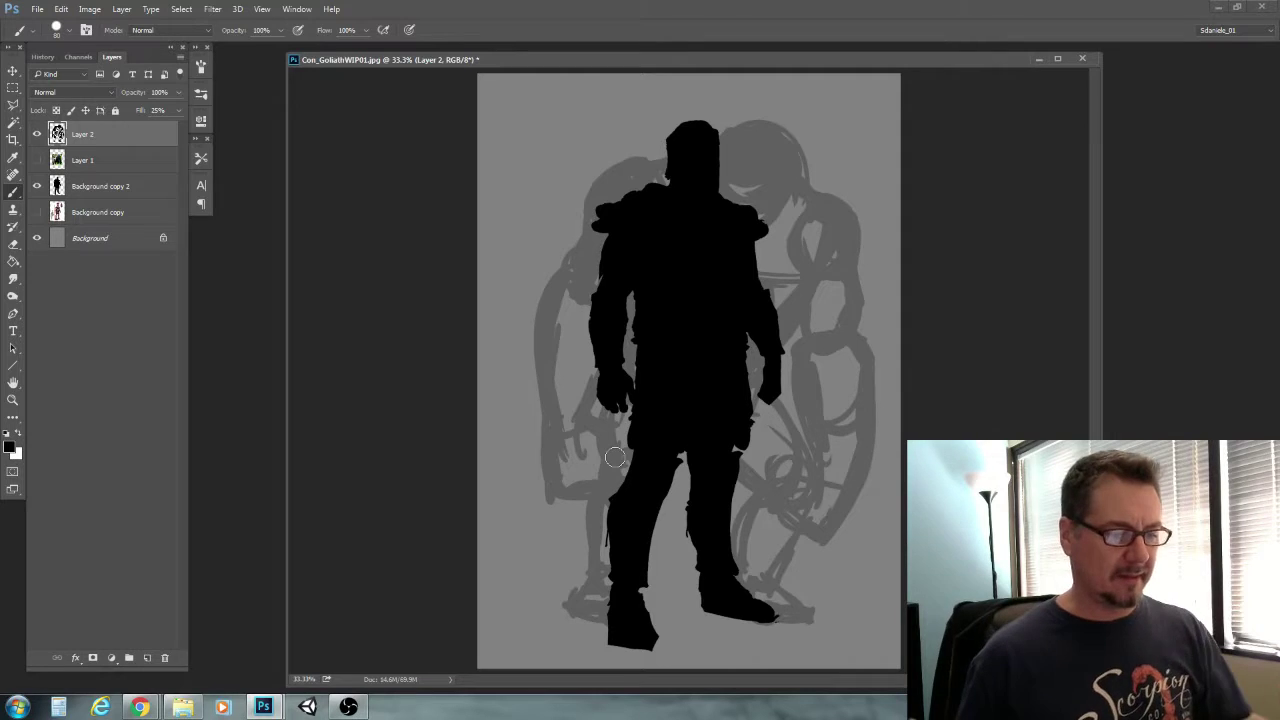
Hide the warrior silhouette layer and restore Layer 2's fill to 100%
left_click(37, 186)
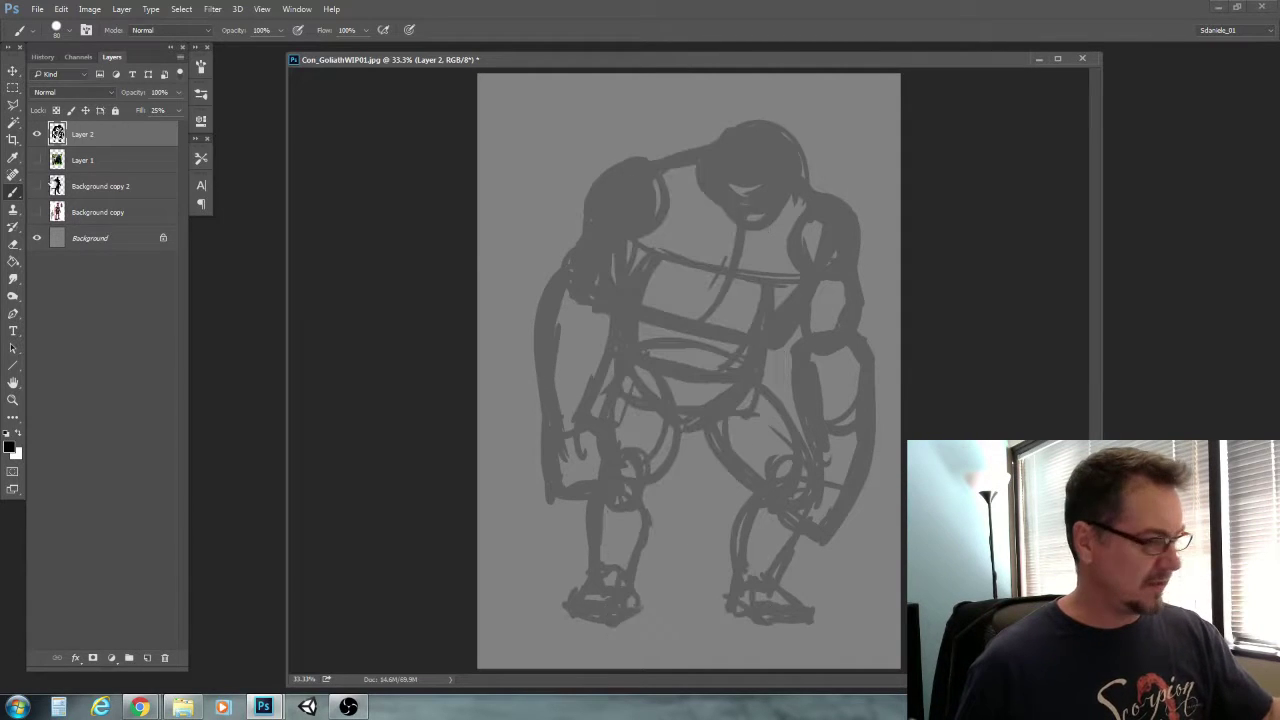
left_click(181, 110)
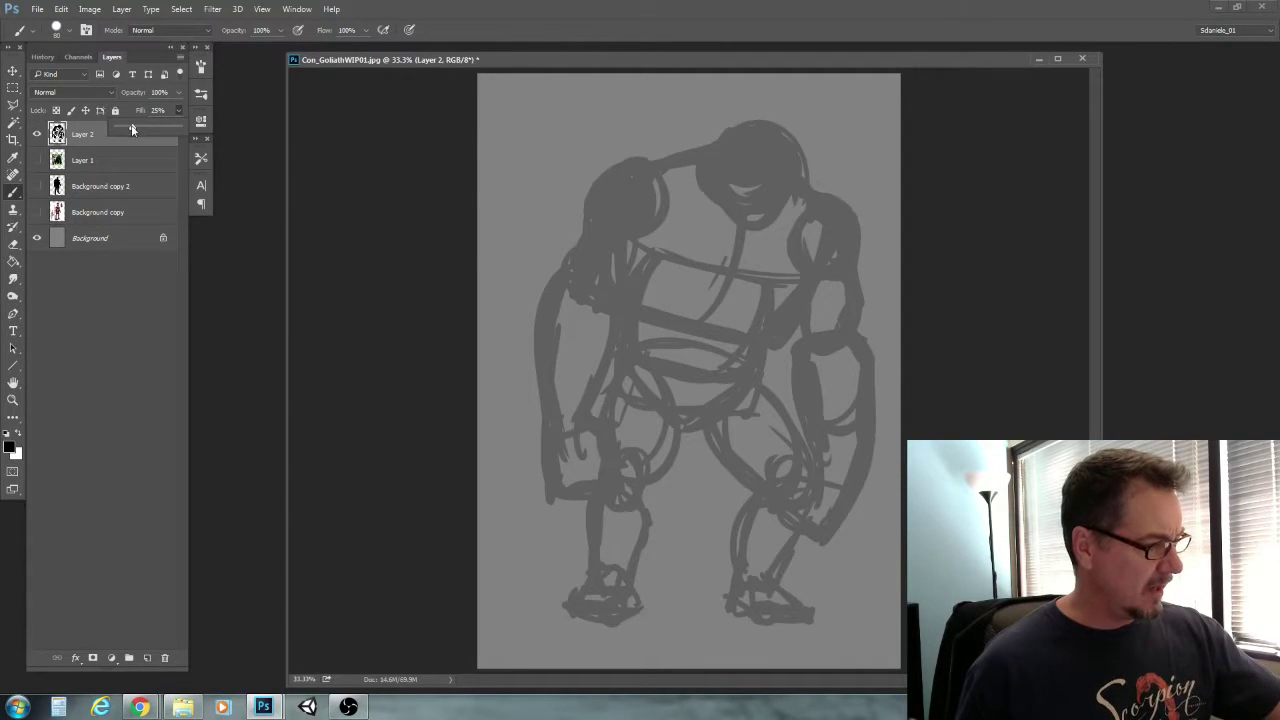
left_click_drag(131, 129, 240, 148)
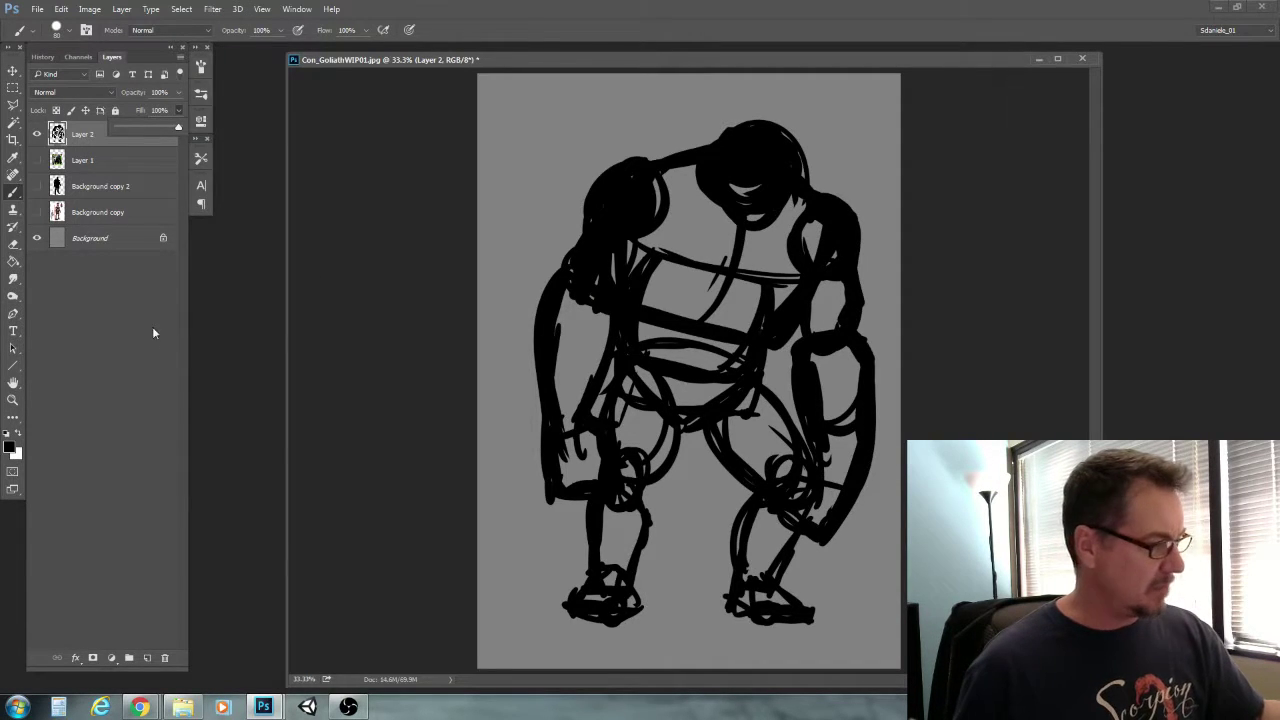
Set the foreground colour to dark grey 3e3e3e and fill the creature's left-hand arm from shoulder to fist
left_click(10, 447)
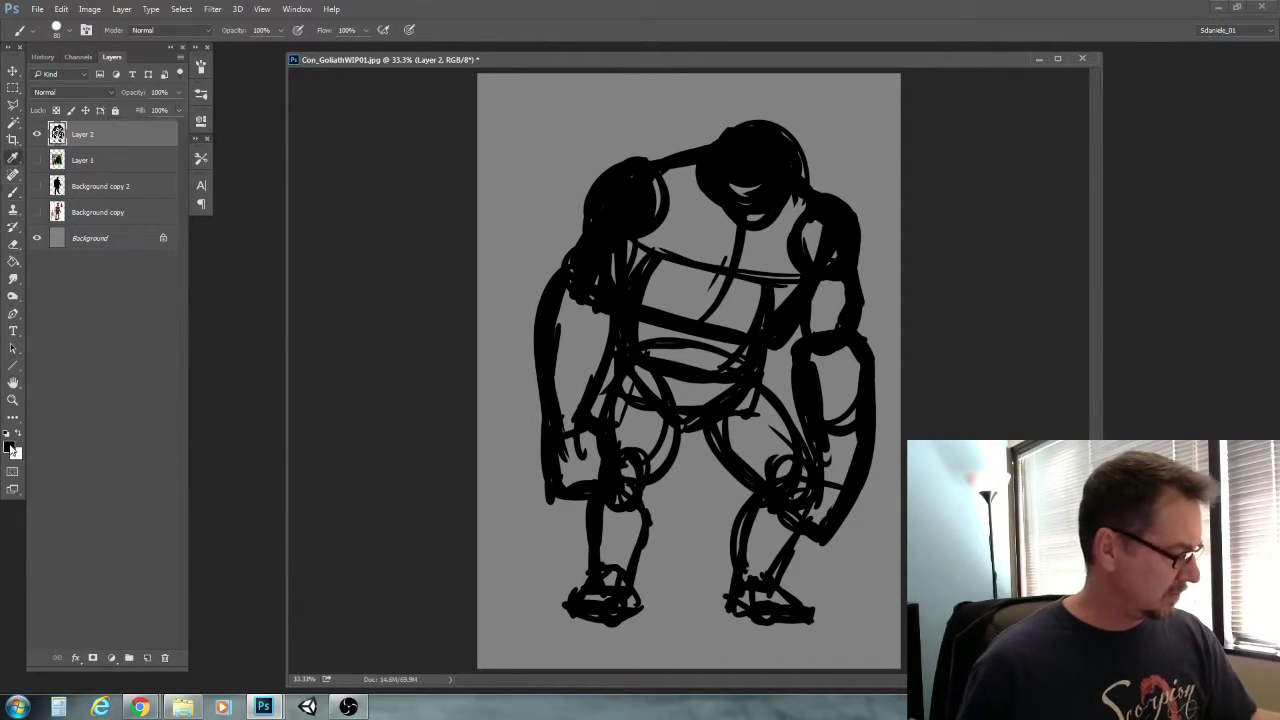
left_click_drag(472, 318, 470, 313)
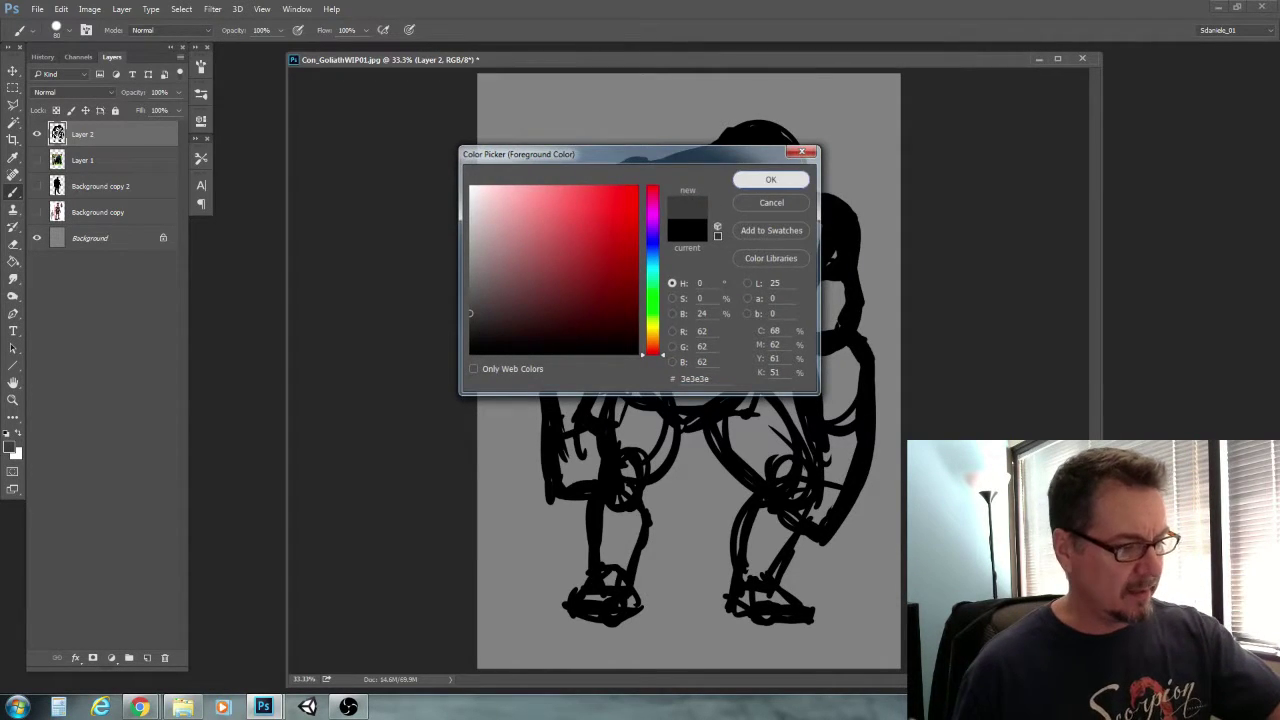
left_click(767, 179)
mouse_move(635, 185)
left_mouse_down()
mouse_move(605, 215)
mouse_move(640, 180)
mouse_move(605, 200)
mouse_move(633, 175)
mouse_move(600, 236)
mouse_move(618, 214)
mouse_move(597, 290)
left_mouse_up()
mouse_move(591, 240)
left_mouse_down()
mouse_move(565, 290)
mouse_move(605, 330)
mouse_move(590, 375)
mouse_move(575, 390)
mouse_move(567, 365)
mouse_move(563, 386)
mouse_move(580, 371)
mouse_move(565, 386)
mouse_move(570, 428)
mouse_move(610, 465)
mouse_move(560, 490)
mouse_move(578, 440)
mouse_move(560, 462)
left_mouse_up()
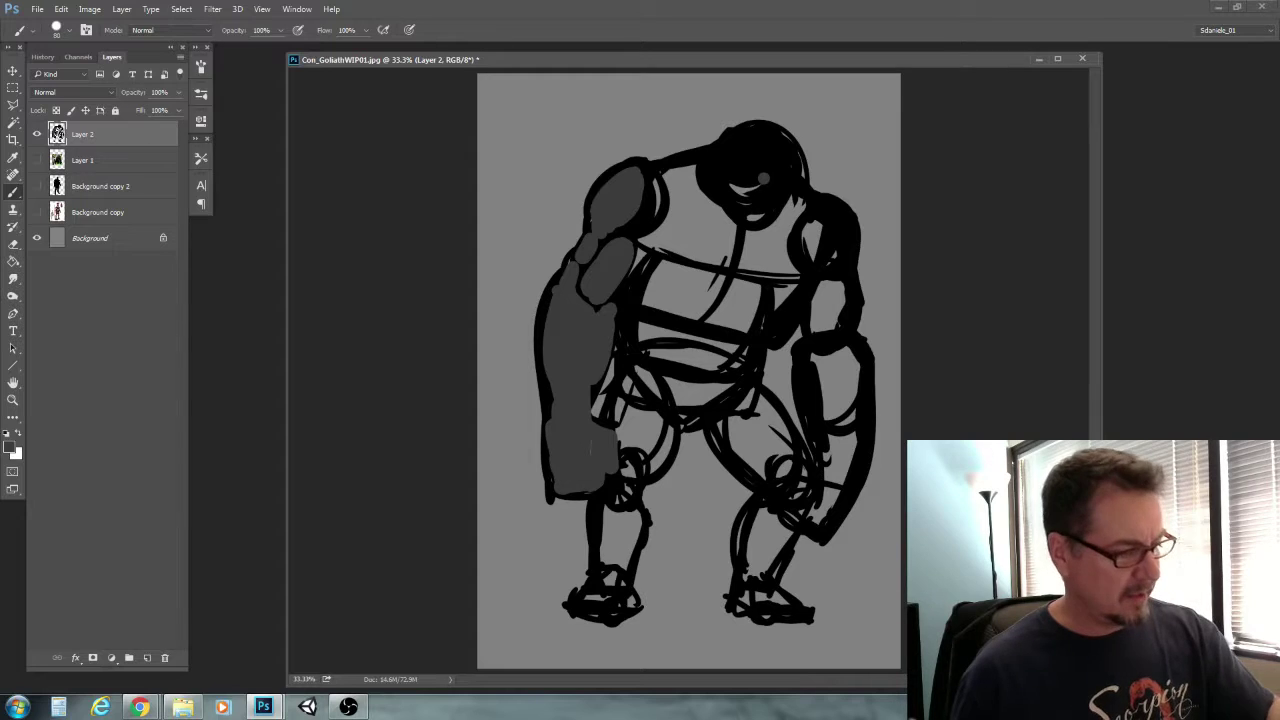
Fill the creature's head, upper chest and right-hand arm with the dark grey, keeping the black contours
mouse_move(667, 182)
left_mouse_down()
mouse_move(655, 238)
mouse_move(684, 173)
mouse_move(782, 152)
mouse_move(750, 215)
mouse_move(762, 176)
mouse_move(740, 205)
mouse_move(763, 140)
mouse_move(785, 165)
mouse_move(738, 174)
mouse_move(725, 159)
left_mouse_up()
mouse_move(798, 198)
left_mouse_down()
mouse_move(765, 236)
mouse_move(711, 221)
mouse_move(706, 186)
mouse_move(682, 188)
mouse_move(672, 243)
mouse_move(697, 234)
mouse_move(728, 248)
mouse_move(672, 247)
left_mouse_up()
left_click_drag(686, 180, 663, 188)
mouse_move(651, 245)
left_mouse_down()
mouse_move(750, 245)
mouse_move(746, 257)
mouse_move(768, 268)
mouse_move(791, 226)
mouse_move(792, 255)
mouse_move(829, 214)
mouse_move(843, 254)
mouse_move(835, 300)
mouse_move(815, 320)
mouse_move(865, 370)
mouse_move(850, 345)
mouse_move(835, 362)
mouse_move(812, 352)
mouse_move(824, 424)
mouse_move(830, 380)
mouse_move(832, 435)
mouse_move(855, 430)
mouse_move(866, 378)
mouse_move(850, 450)
mouse_move(830, 440)
mouse_move(835, 475)
mouse_move(843, 455)
mouse_move(832, 510)
mouse_move(827, 487)
mouse_move(862, 490)
mouse_move(798, 494)
mouse_move(838, 474)
left_mouse_up()
mouse_move(790, 510)
left_mouse_down()
mouse_move(815, 526)
mouse_move(808, 506)
mouse_move(833, 510)
left_mouse_up()
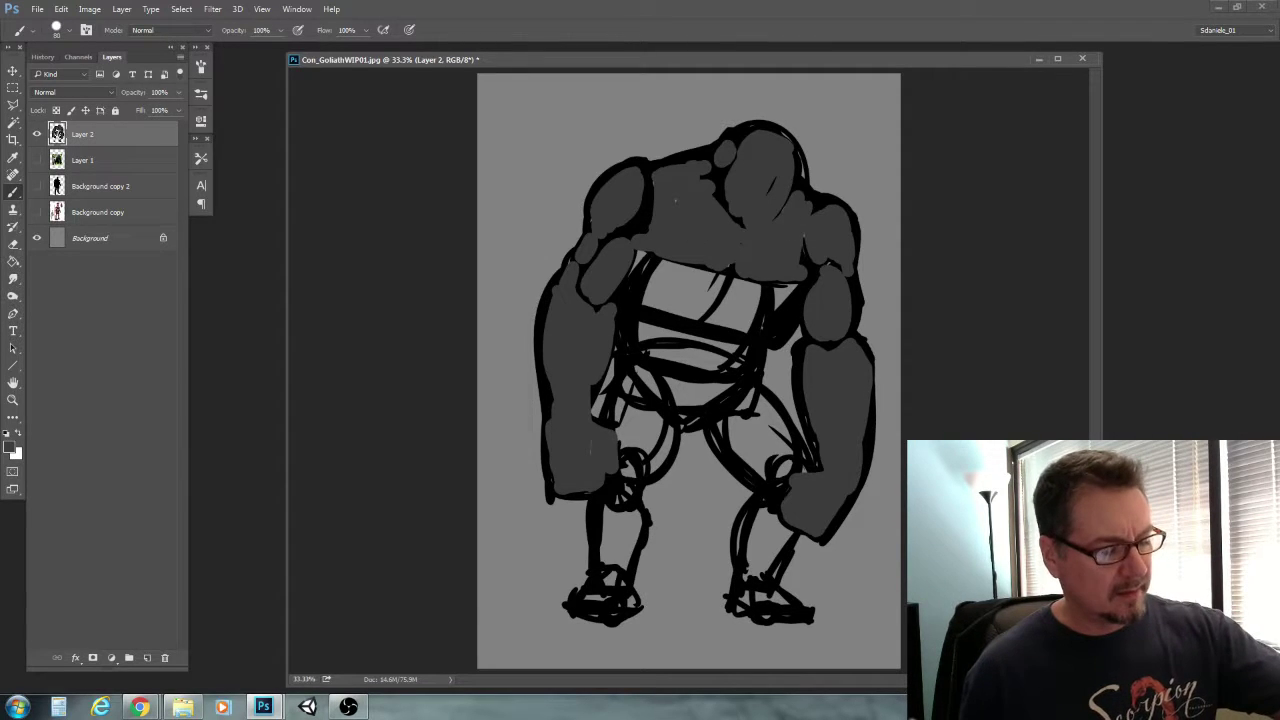
Fill the creature's abdomen, hips, both legs and feet with the same dark grey
mouse_move(792, 290)
left_mouse_down()
mouse_move(748, 332)
mouse_move(740, 300)
mouse_move(670, 300)
mouse_move(647, 257)
mouse_move(641, 286)
left_mouse_up()
mouse_move(776, 328)
left_mouse_down()
mouse_move(722, 392)
mouse_move(695, 397)
mouse_move(688, 335)
mouse_move(648, 385)
mouse_move(654, 360)
left_mouse_up()
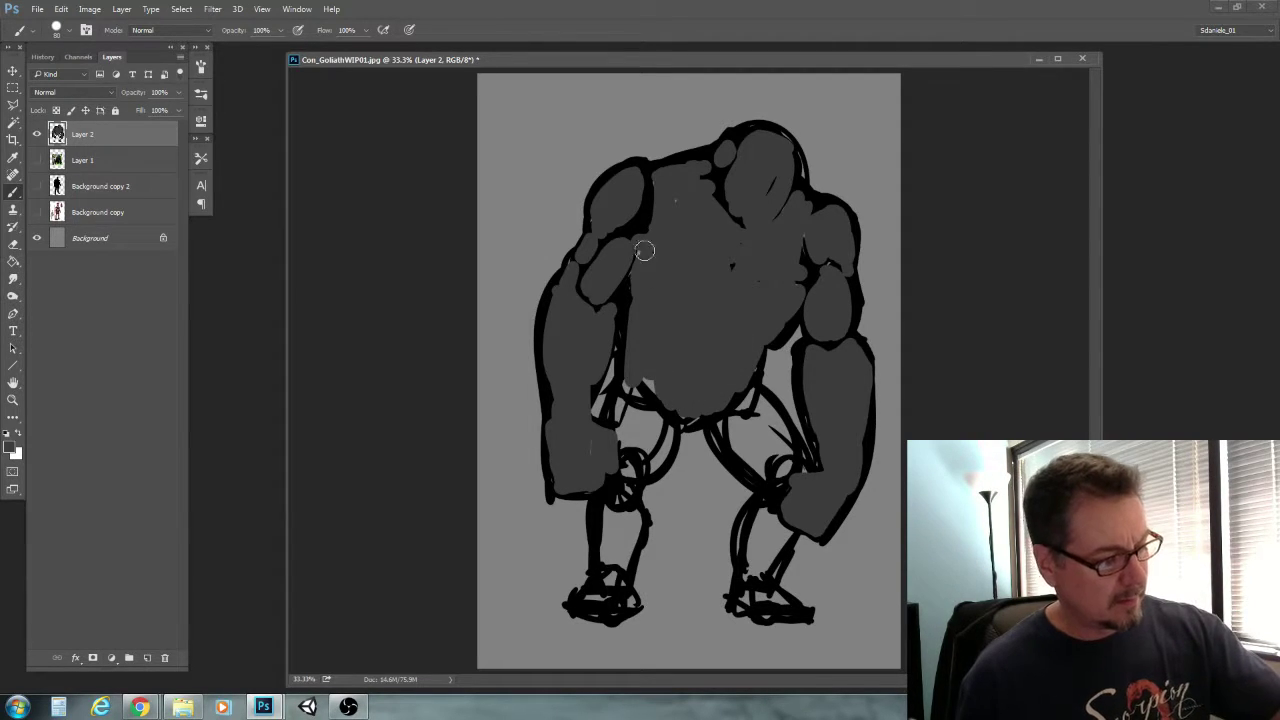
mouse_move(673, 404)
left_mouse_down()
mouse_move(640, 468)
mouse_move(645, 395)
mouse_move(621, 414)
mouse_move(632, 517)
mouse_move(618, 592)
mouse_move(604, 516)
mouse_move(602, 580)
mouse_move(622, 606)
mouse_move(600, 605)
left_mouse_up()
mouse_move(765, 500)
left_mouse_down()
mouse_move(748, 570)
mouse_move(772, 568)
mouse_move(760, 586)
mouse_move(776, 600)
mouse_move(746, 604)
left_mouse_up()
mouse_move(771, 500)
left_mouse_down()
mouse_move(723, 439)
mouse_move(770, 476)
mouse_move(754, 397)
mouse_move(777, 434)
mouse_move(723, 423)
mouse_move(760, 390)
left_mouse_up()
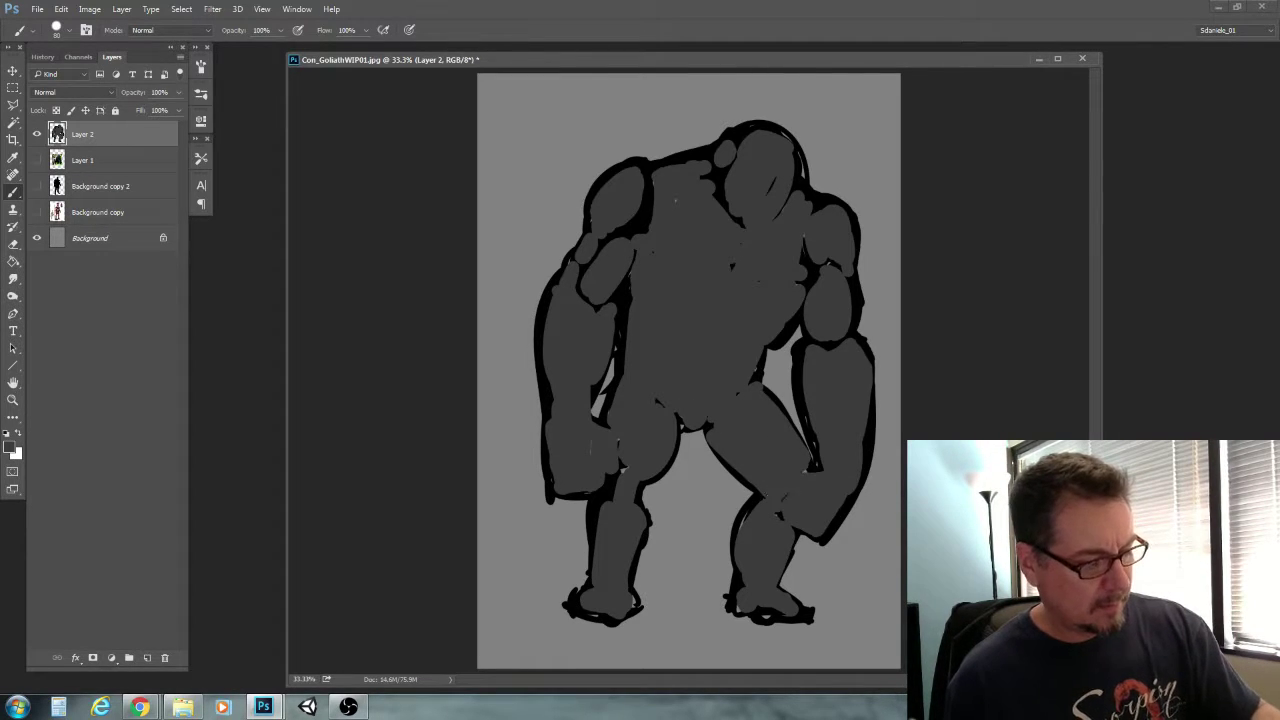
Check the original warrior reference with Layer 2 hidden, then return to the creature painting
left_click(37, 212)
left_click(37, 134)
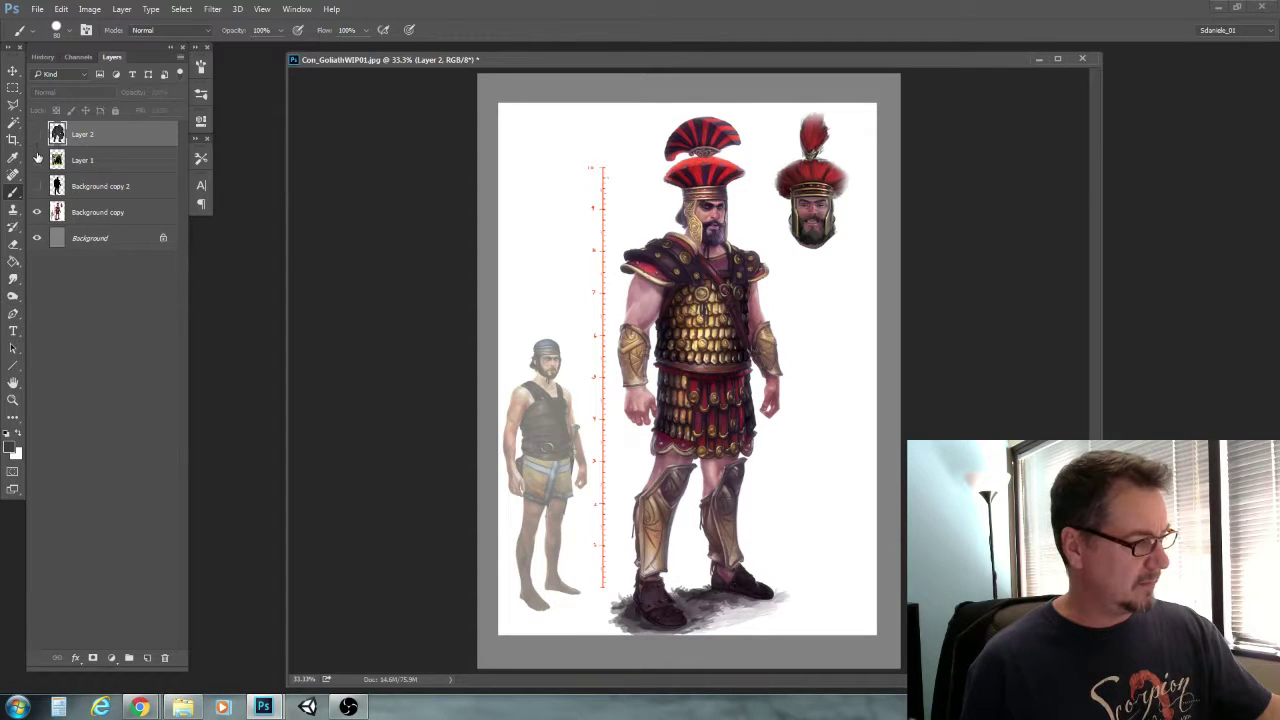
left_click(36, 212)
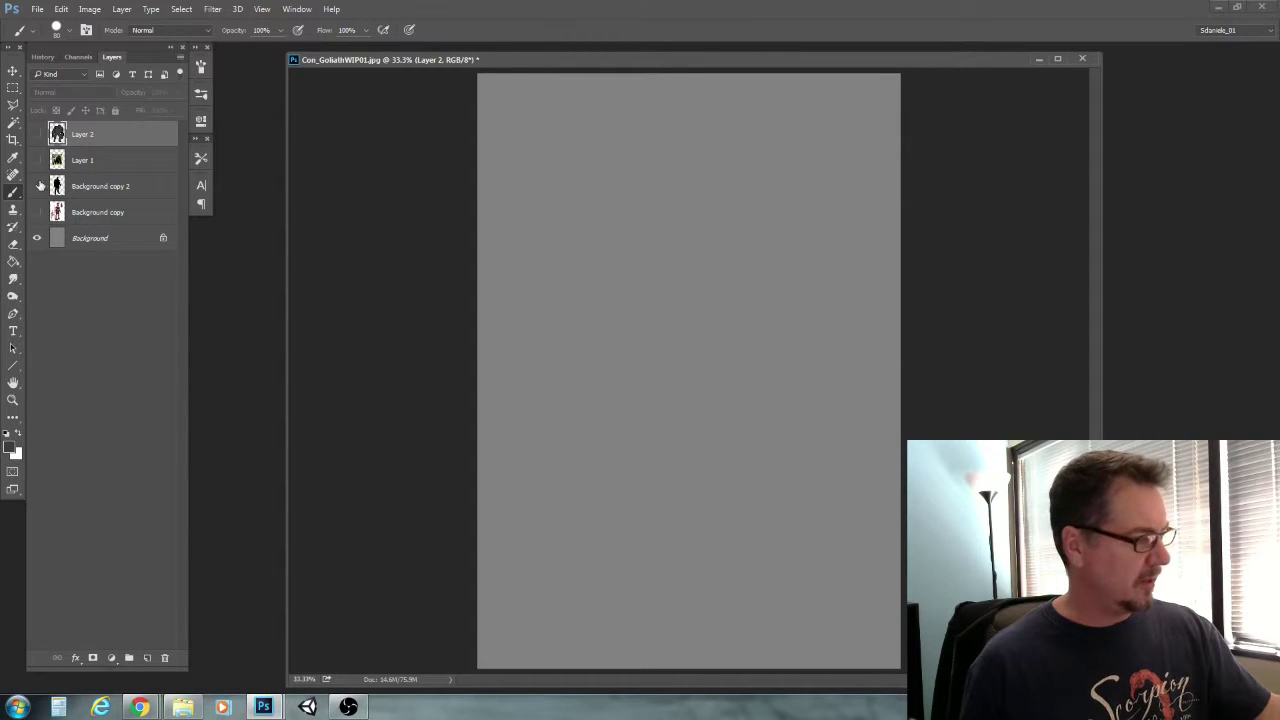
left_click(36, 134)
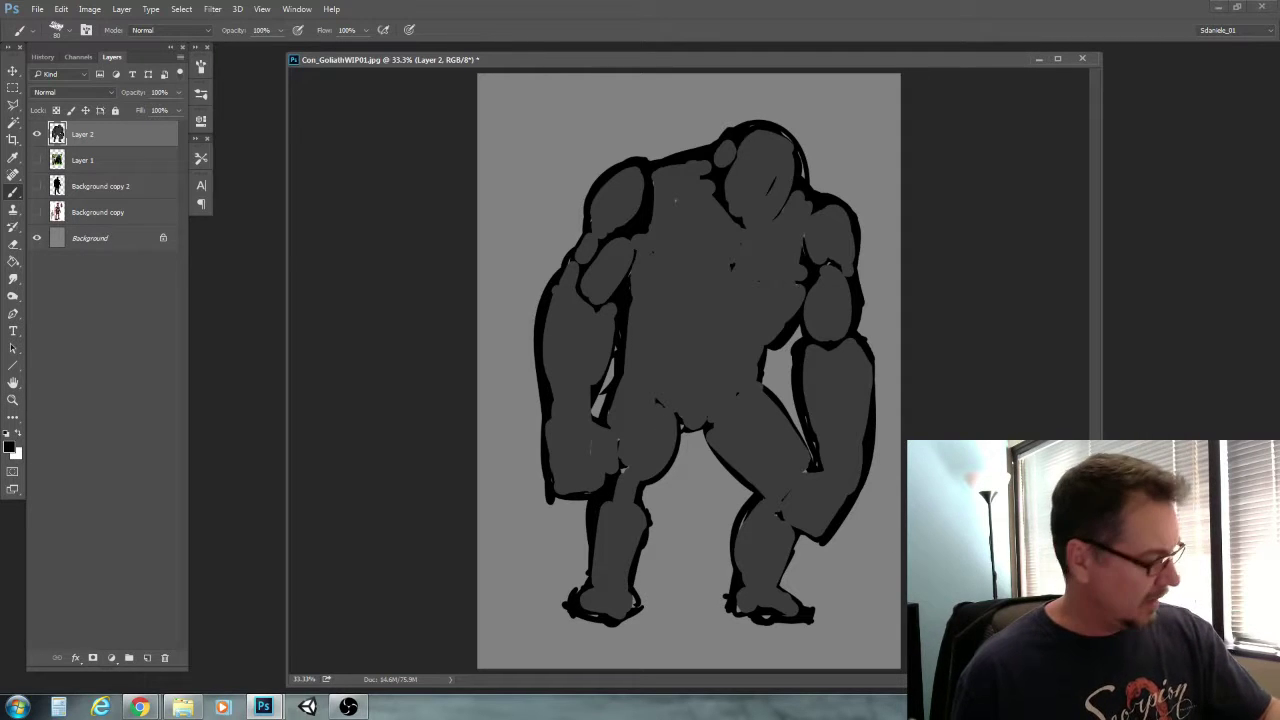
Reshape the left-hand leg with a textured brush, adding black shading along the thigh and calf and blending in sampled grey
left_click_drag(680, 426, 652, 482)
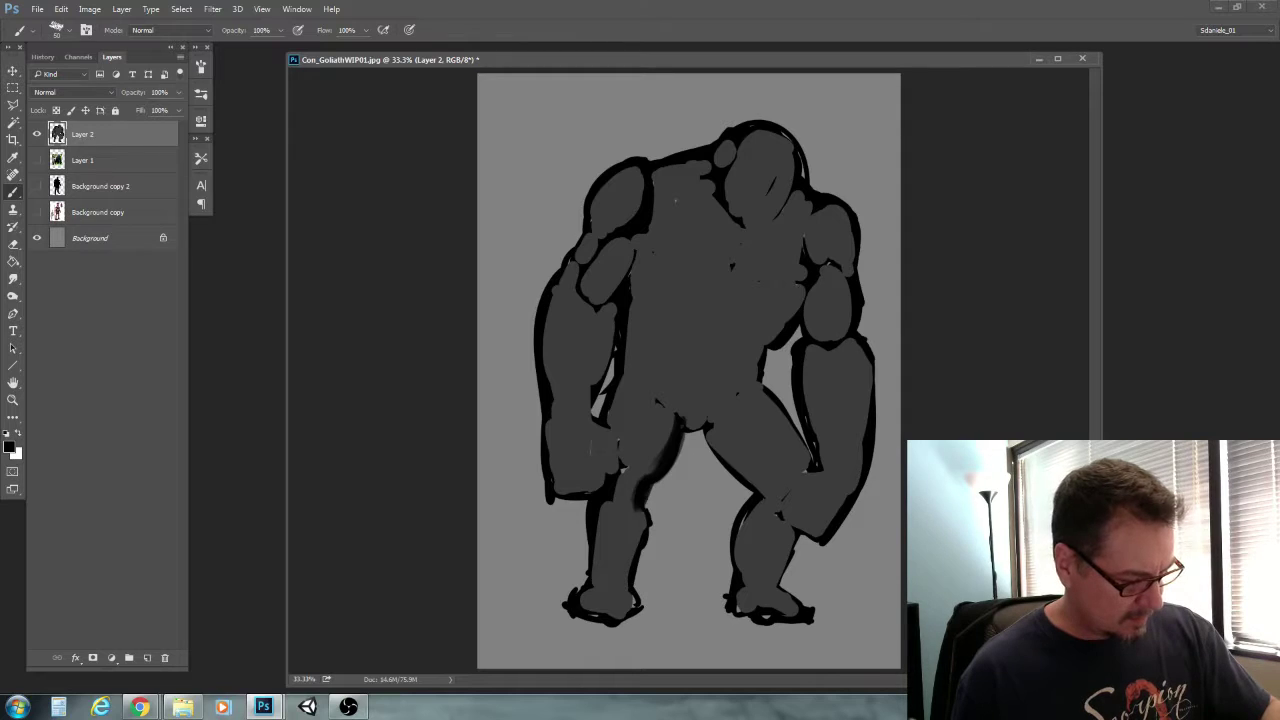
mouse_move(641, 500)
left_mouse_down()
mouse_move(652, 530)
mouse_move(632, 582)
left_mouse_up()
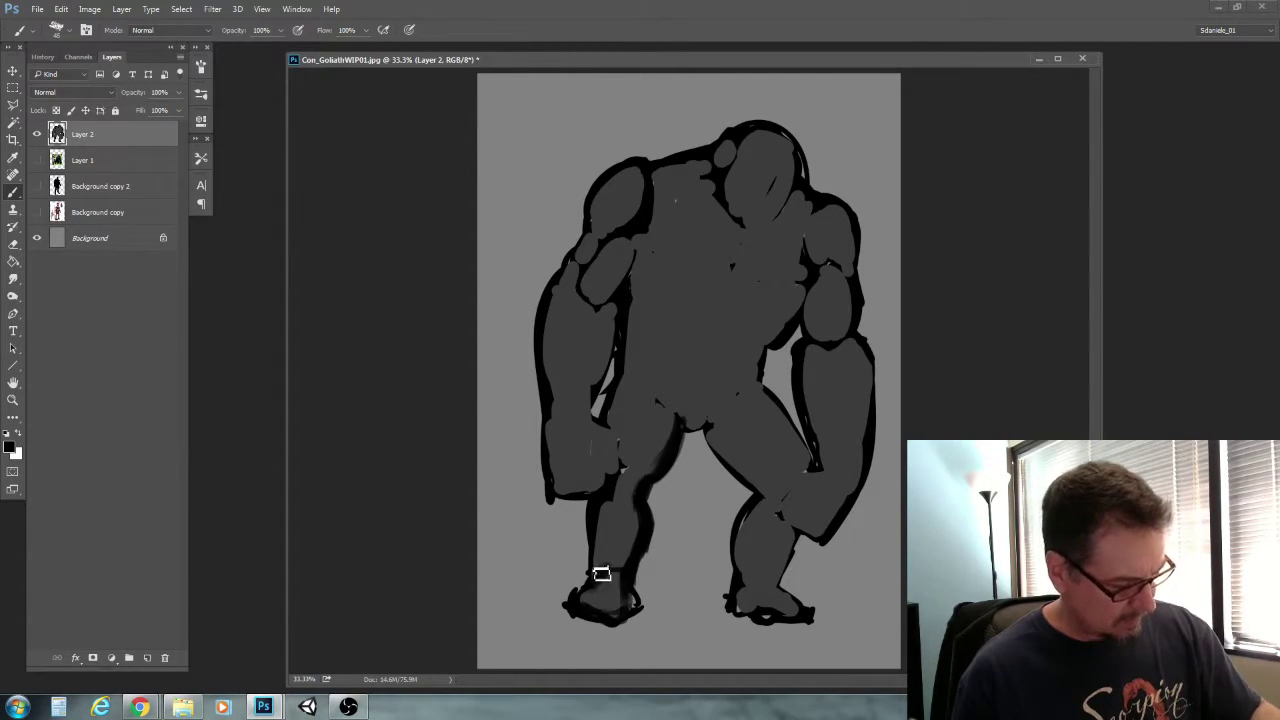
mouse_move(606, 568)
left_mouse_down()
mouse_move(600, 538)
mouse_move(598, 570)
left_mouse_up()
left_click(623, 526, "alt")
left_click_drag(636, 506, 633, 558)
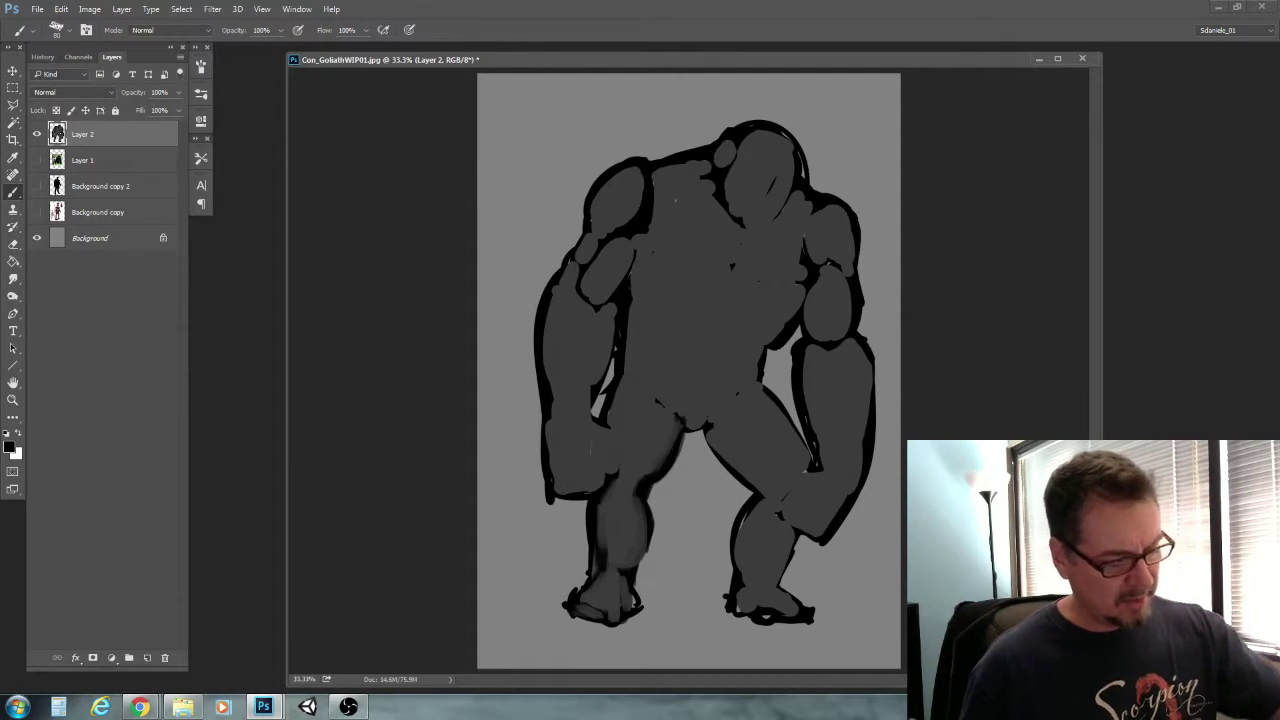
Paint black shorts across the creature's hips and upper thighs
mouse_move(790, 420)
left_mouse_down()
mouse_move(706, 458)
mouse_move(718, 466)
mouse_move(611, 423)
mouse_move(680, 457)
left_mouse_up()
mouse_move(615, 427)
left_mouse_down()
mouse_move(657, 386)
mouse_move(705, 462)
mouse_move(775, 422)
left_mouse_up()
left_click_drag(700, 444, 668, 422)
mouse_move(750, 451)
left_mouse_down()
mouse_move(789, 429)
mouse_move(737, 452)
left_mouse_up()
Even out the waistline of the shorts with a larger brush and colours sampled from the painting
left_click(781, 454, "alt")
key("bracketright")
key("bracketright")
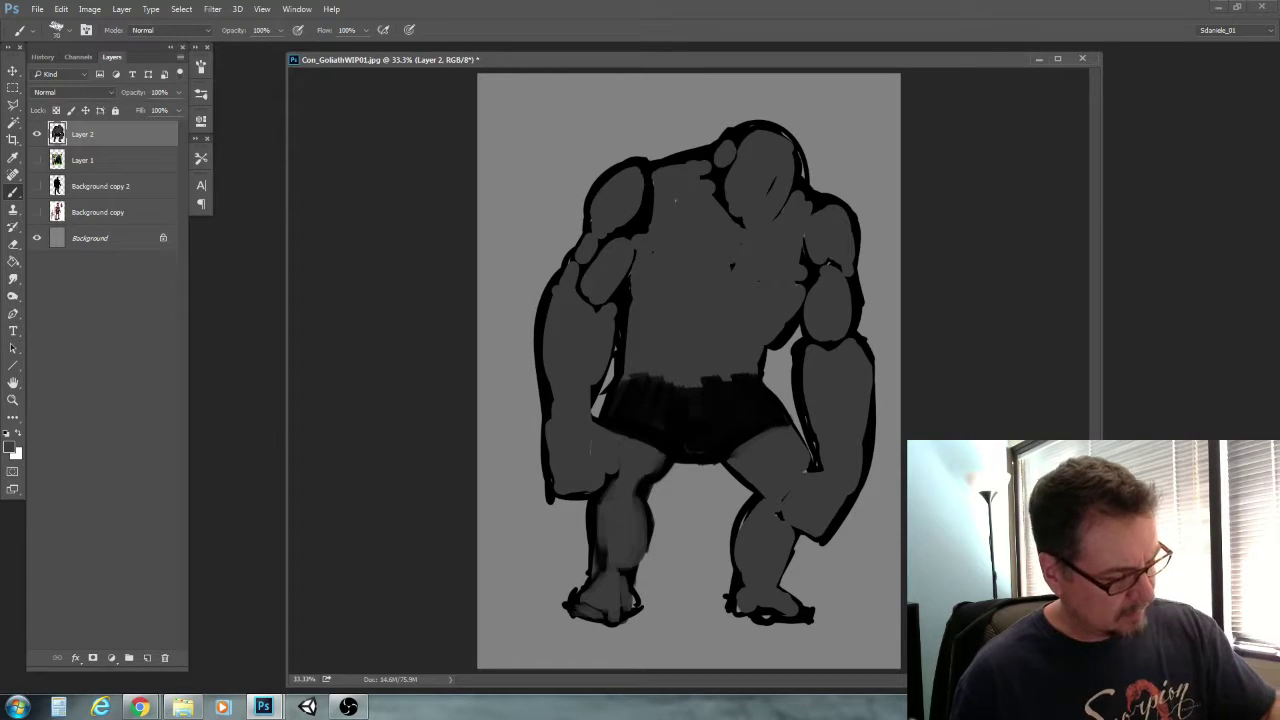
left_click(655, 401, "alt")
key("bracketright")
key("bracketright")
key("bracketright")
left_click_drag(748, 382, 622, 378)
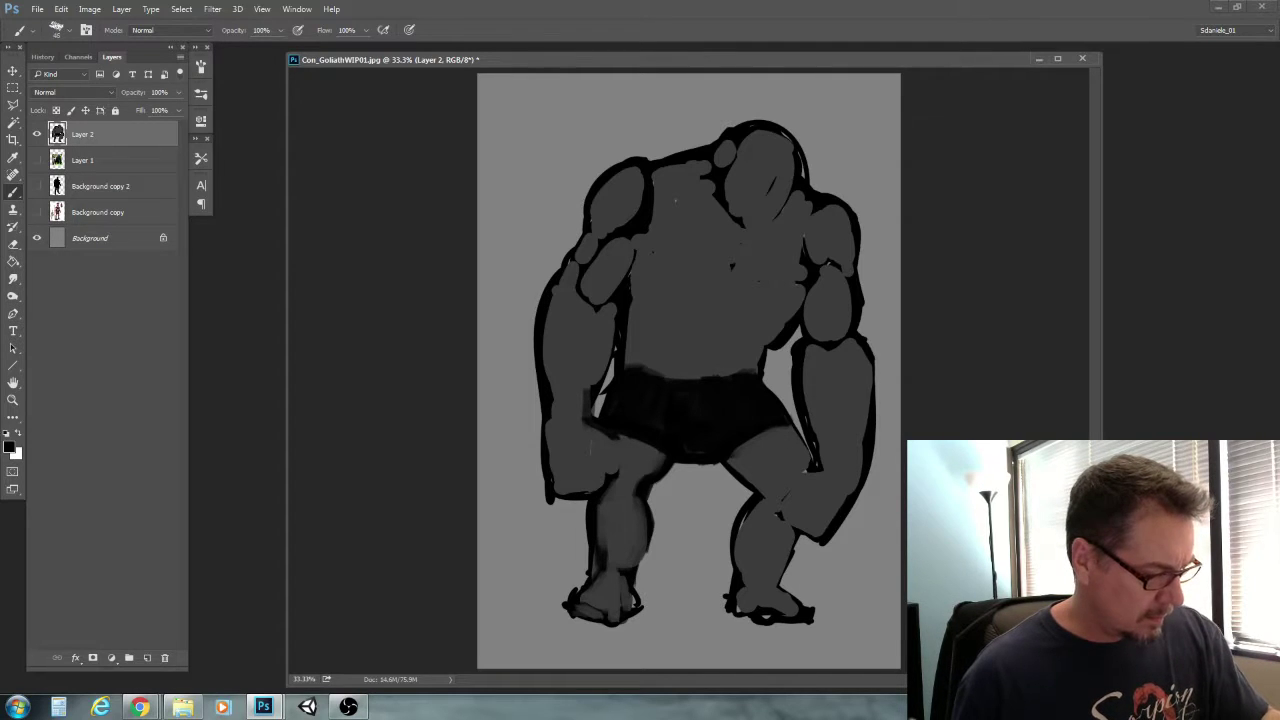
Paint black finger shadows on the creature's left-hand fist and blend dark shading along that forearm's outer edge
key("bracketleft")
mouse_move(619, 444)
left_mouse_down()
mouse_move(610, 479)
mouse_move(578, 468)
left_mouse_up()
key("bracketright")
key("bracketright")
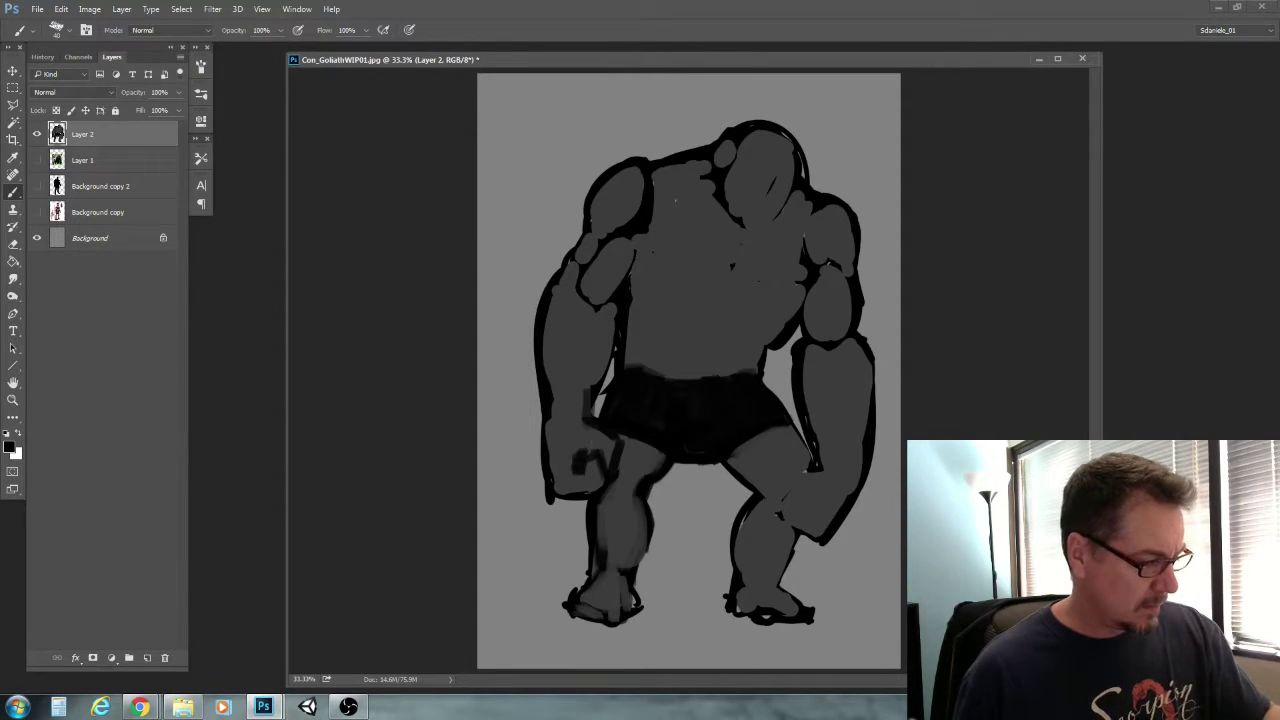
mouse_move(553, 410)
left_mouse_down()
mouse_move(551, 447)
mouse_move(553, 412)
left_mouse_up()
left_click_drag(549, 368, 547, 347)
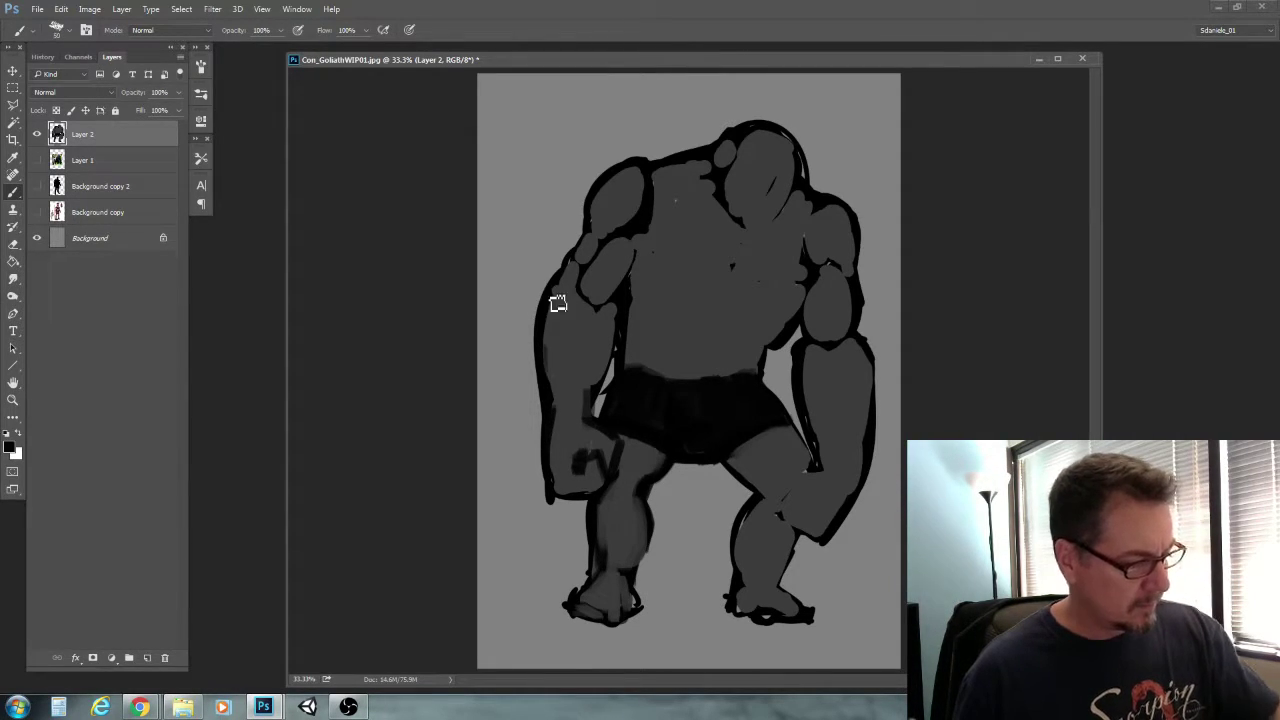
left_click_drag(558, 303, 547, 368)
Darken the contours of the right-hand forearm, wrist and fist in black, adjusting the brush size
mouse_move(806, 387)
left_mouse_down()
mouse_move(823, 475)
mouse_move(787, 489)
mouse_move(778, 517)
mouse_move(811, 539)
left_mouse_up()
key("bracketleft")
key("bracketright")
key("bracketright")
key("bracketright")
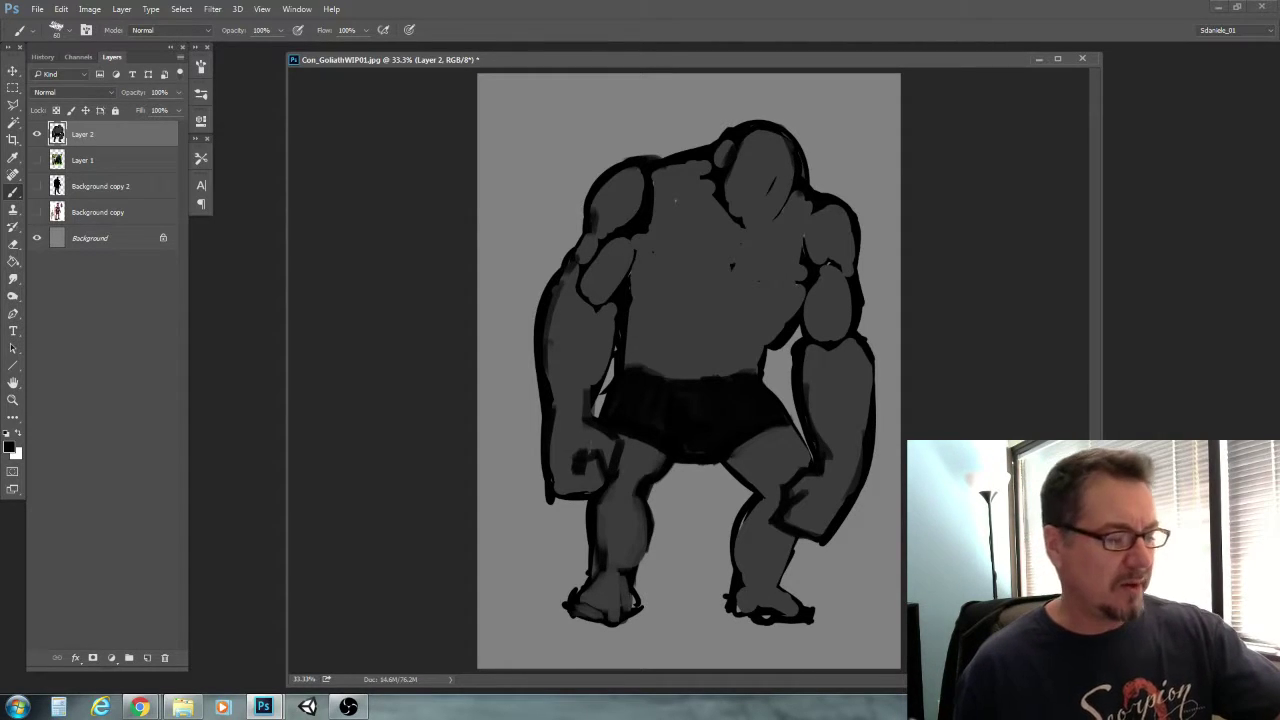
Paint black collarbone and pectoral lines to define the creature's chest
mouse_move(680, 181)
left_mouse_down()
mouse_move(710, 184)
mouse_move(690, 183)
left_mouse_up()
key("[")
mouse_move(796, 203)
left_mouse_down()
mouse_move(738, 226)
mouse_move(732, 266)
mouse_move(798, 281)
left_mouse_up()
key("[")
mouse_move(735, 230)
left_mouse_down()
mouse_move(730, 272)
mouse_move(655, 274)
left_mouse_up()
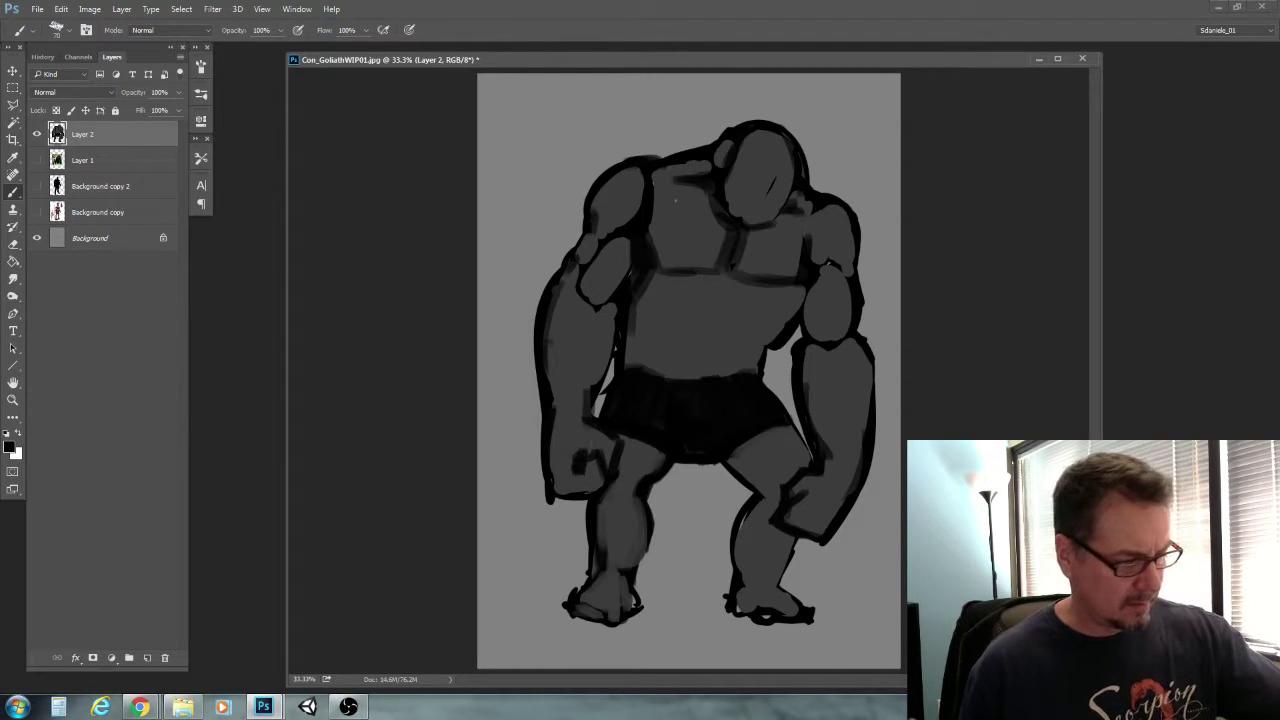
Shade the abdomen with a black centre line and curved shadows beneath the ribs on both sides
left_click_drag(726, 274, 710, 350)
mouse_move(719, 298)
left_mouse_down()
mouse_move(709, 334)
mouse_move(789, 319)
mouse_move(748, 376)
left_mouse_up()
mouse_move(665, 315)
left_mouse_down()
mouse_move(648, 367)
mouse_move(649, 347)
mouse_move(634, 359)
mouse_move(669, 309)
left_mouse_up()
key("bracketleft")
key("bracketright")
left_click_drag(731, 279, 714, 311)
Add black shading to the top of the right-hand forearm and between the upper arm and shoulder
left_click_drag(816, 350, 805, 388)
mouse_move(820, 350)
left_mouse_down()
mouse_move(809, 376)
mouse_move(868, 367)
left_mouse_up()
key("bracketleft")
mouse_move(845, 278)
left_mouse_down()
mouse_move(848, 322)
mouse_move(840, 268)
mouse_move(808, 246)
left_mouse_up()
key("bracketright")
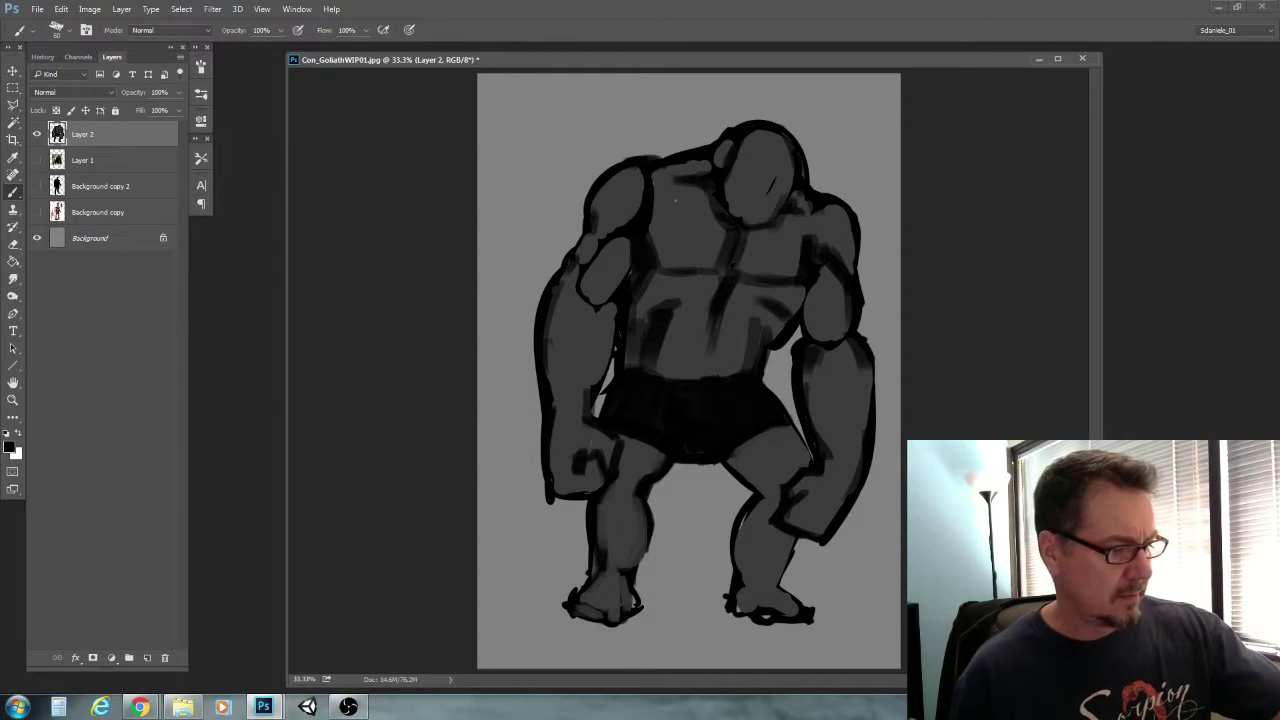
Soften the dark centre line of the abdomen with a larger brush and grey sampled from the torso
key("bracketright")
key("bracketright")
key("bracketright")
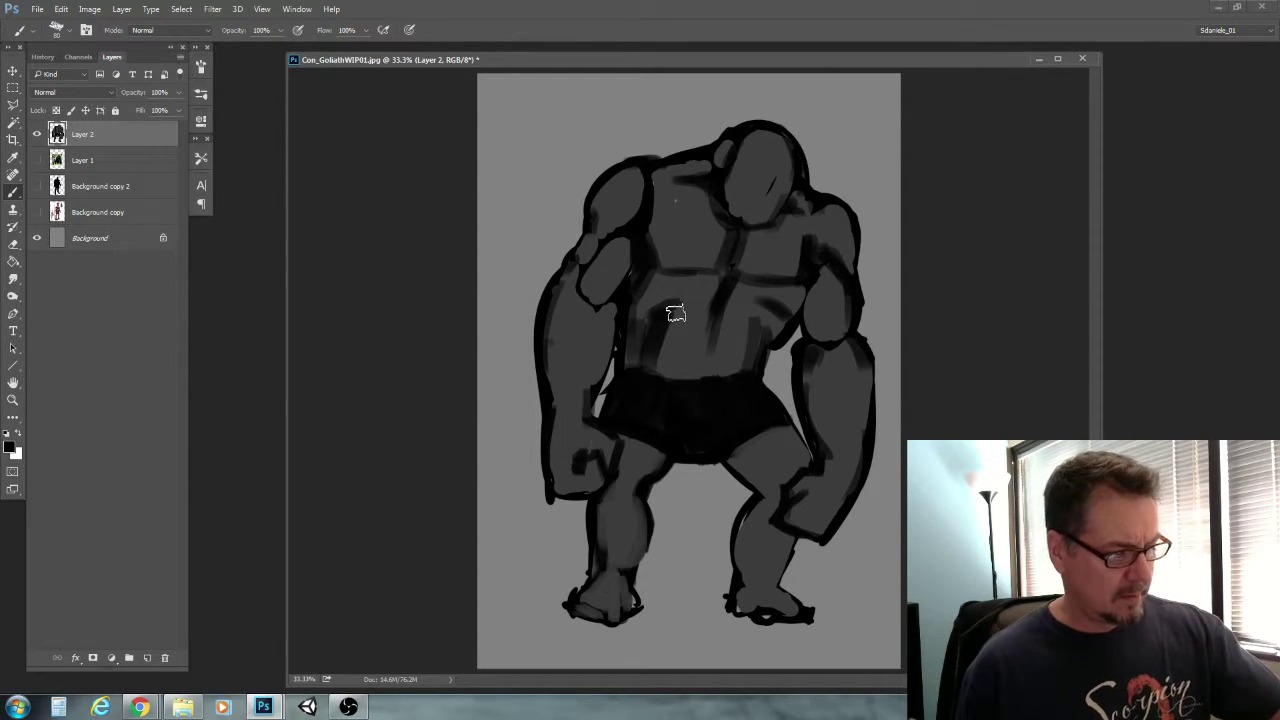
mouse_move(664, 335)
left_mouse_down()
mouse_move(672, 314)
mouse_move(711, 348)
left_mouse_up()
left_click(692, 300, "alt")
key("bracketright")
mouse_move(712, 286)
left_mouse_down()
mouse_move(709, 350)
mouse_move(714, 334)
left_mouse_up()
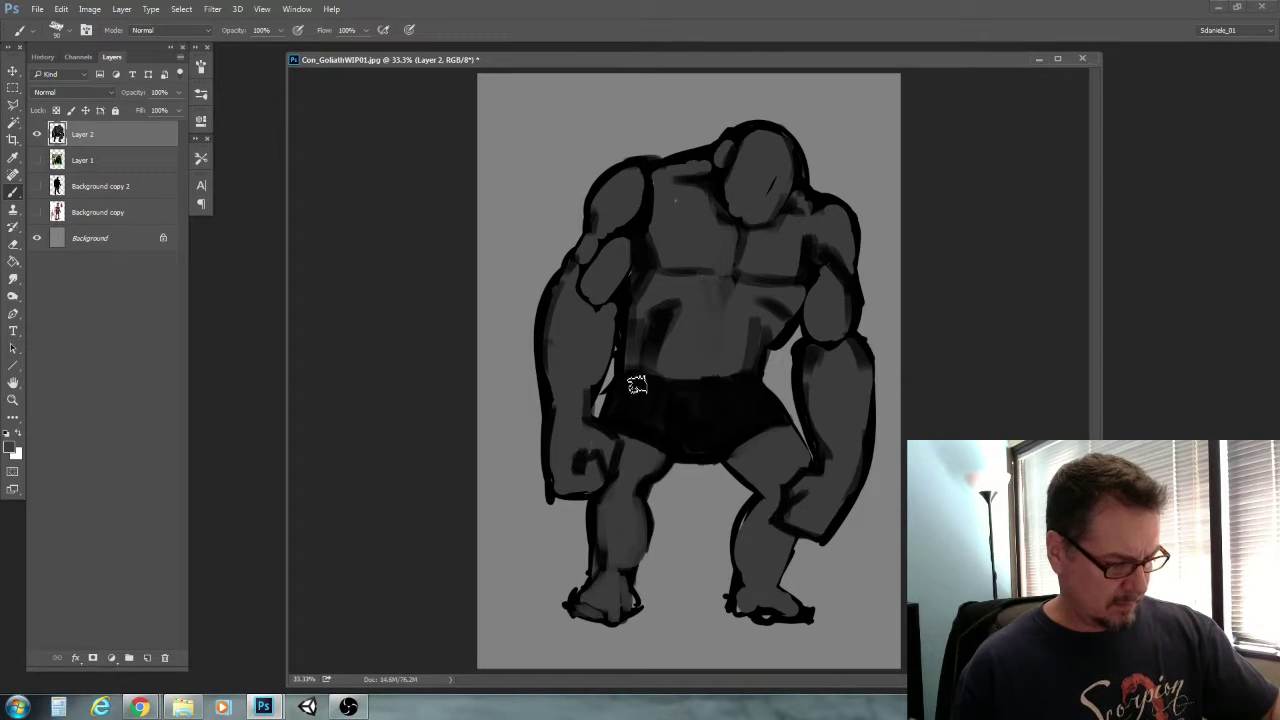
Paint vertical grey strips across the black shorts to turn them into a pleated skirt
mouse_move(634, 384)
left_mouse_down()
mouse_move(616, 424)
mouse_move(648, 430)
left_mouse_up()
key("bracketright")
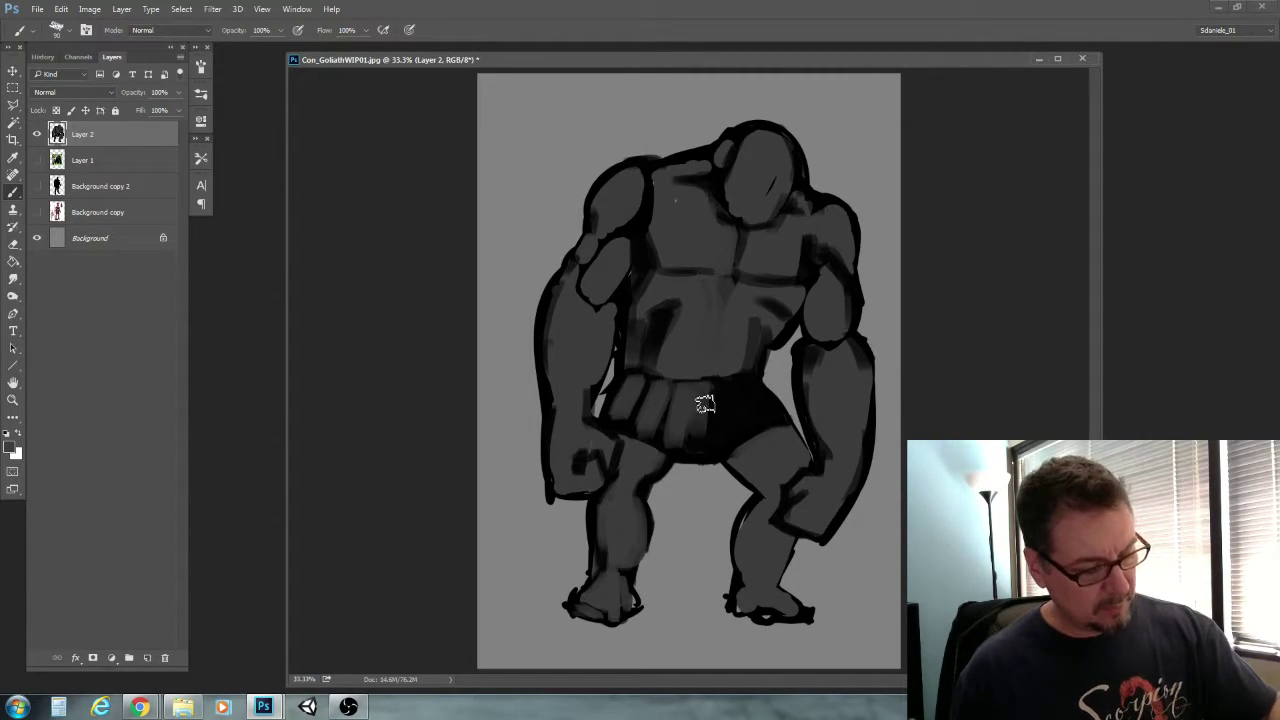
left_click_drag(706, 392, 706, 440)
left_click_drag(723, 389, 734, 436)
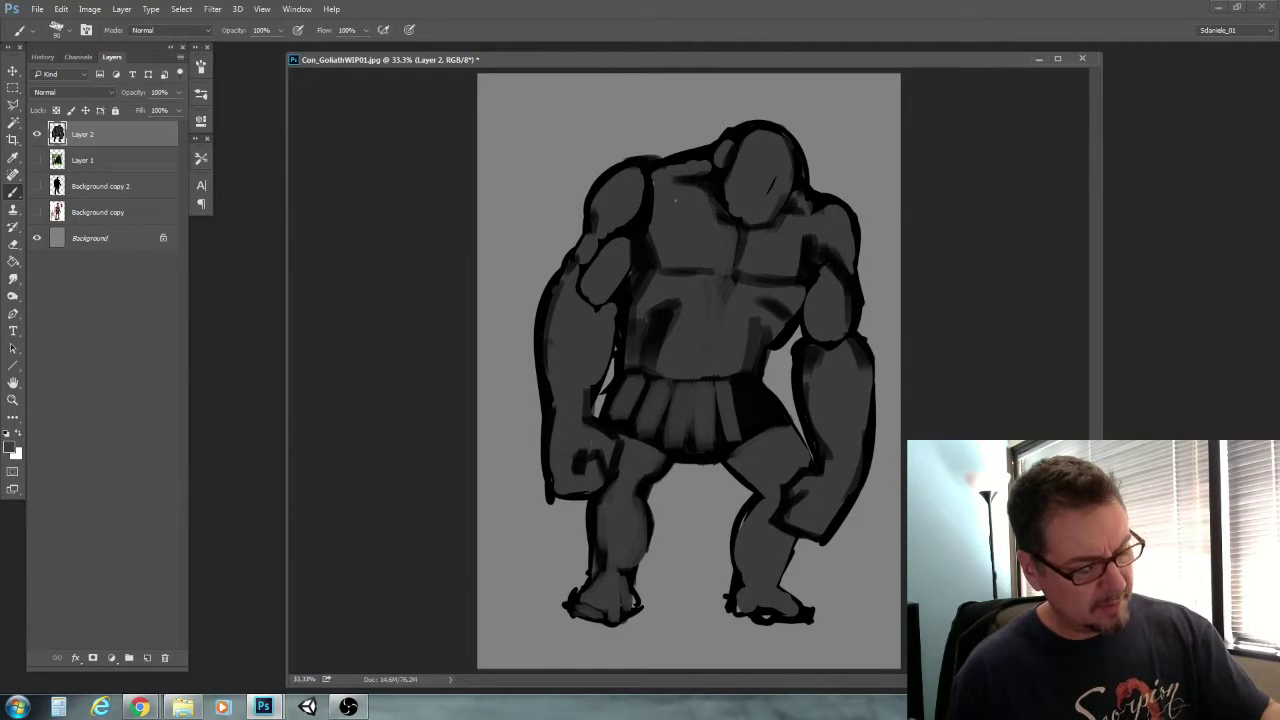
mouse_move(735, 389)
left_mouse_down()
mouse_move(754, 427)
mouse_move(742, 390)
mouse_move(772, 411)
left_mouse_up()
key("bracketright")
key("bracketright")
Soften the black shading on the right-hand forearm, shoulder and abdomen with grey strokes from a larger brush
mouse_move(813, 355)
left_mouse_down()
mouse_move(803, 406)
mouse_move(810, 354)
left_mouse_up()
key("bracketright")
mouse_move(835, 281)
left_mouse_down()
mouse_move(839, 305)
mouse_move(824, 248)
mouse_move(804, 252)
left_mouse_up()
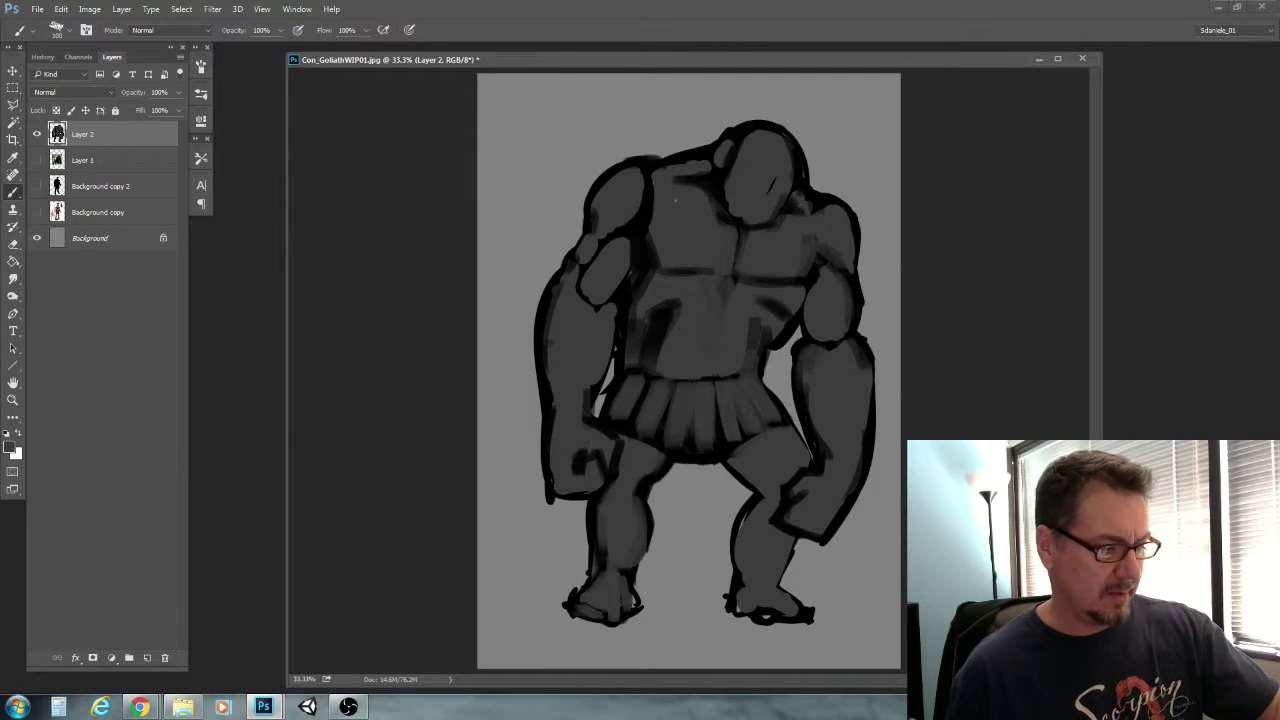
key("bracketright")
key("bracketright")
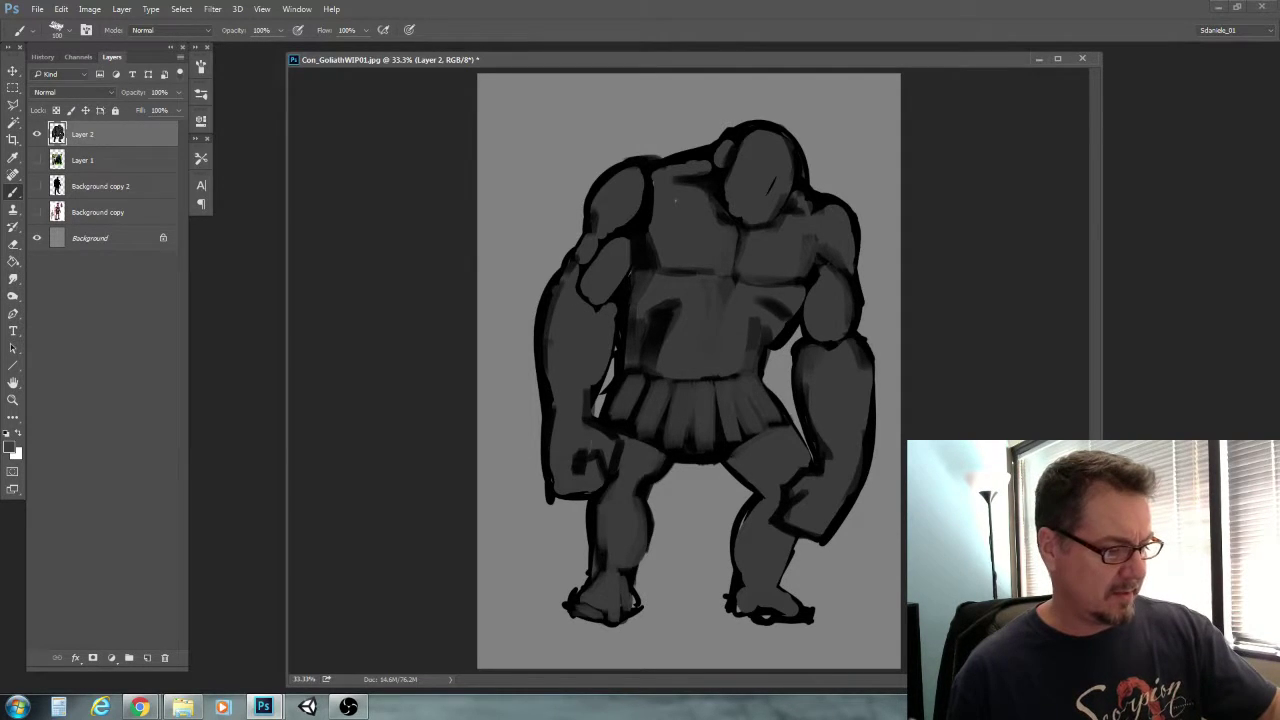
left_click_drag(670, 316, 657, 356)
key("bracketleft")
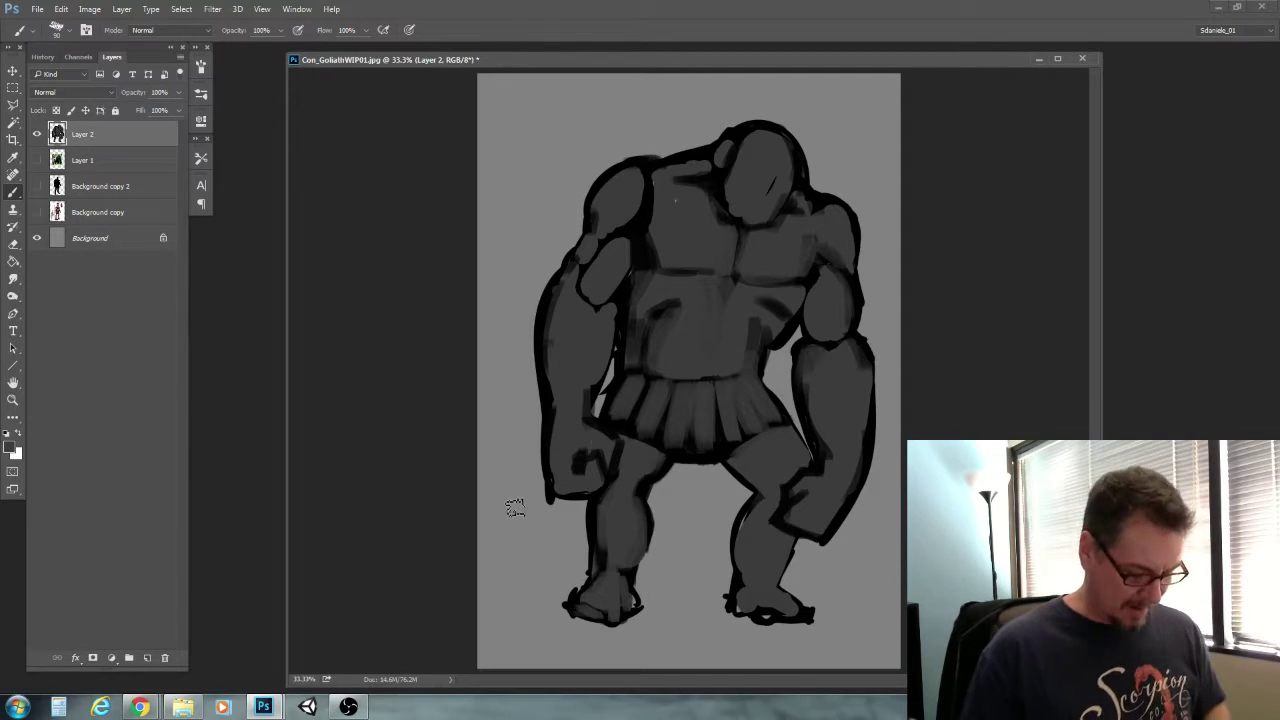
Save the painting as a Photoshop file named Con_Goliath_Style_01 with Maximize Compatibility enabled
key("ctrl+shift+s")
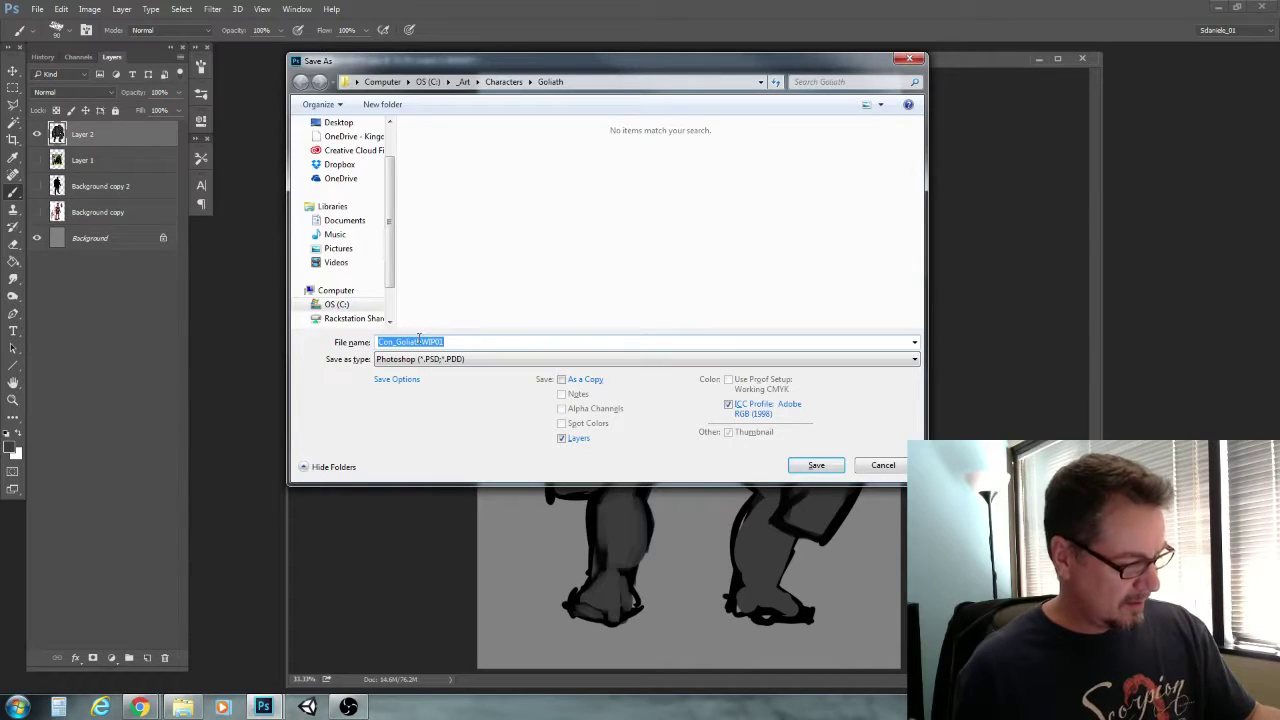
left_click_drag(420, 341, 496, 349)
type("_Style")
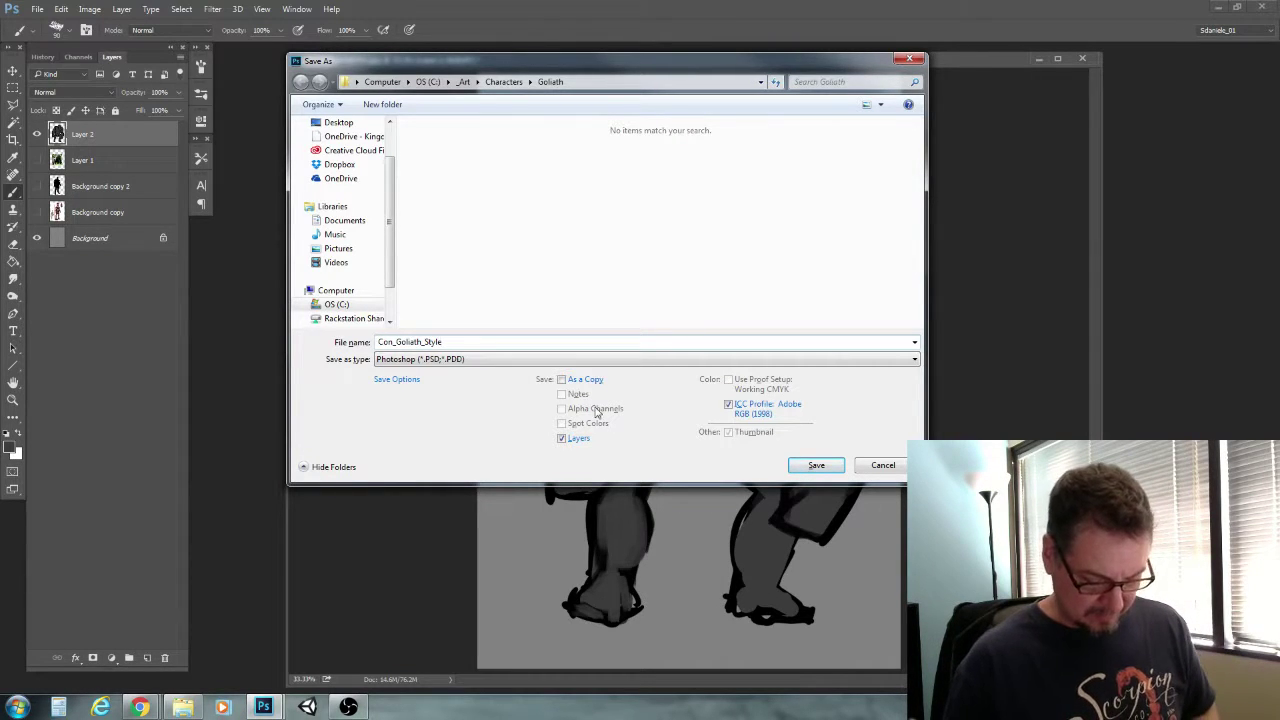
type("_01")
key("Return")
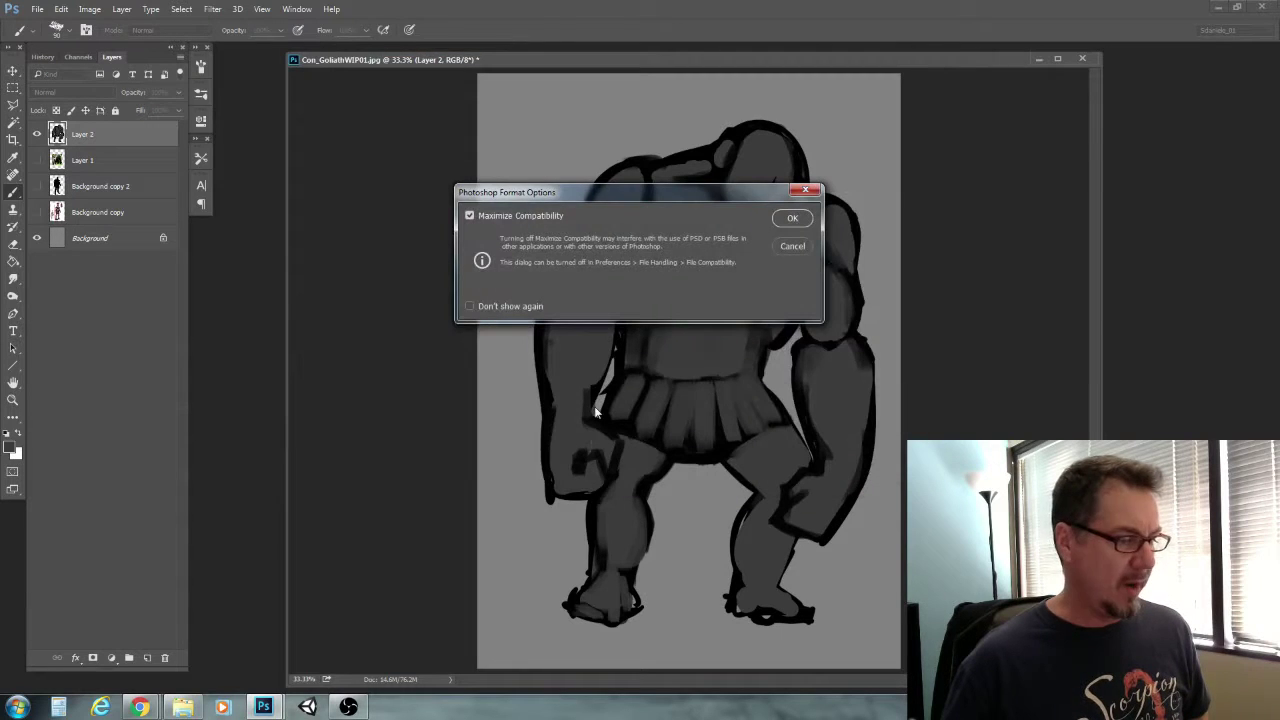
key("Return")
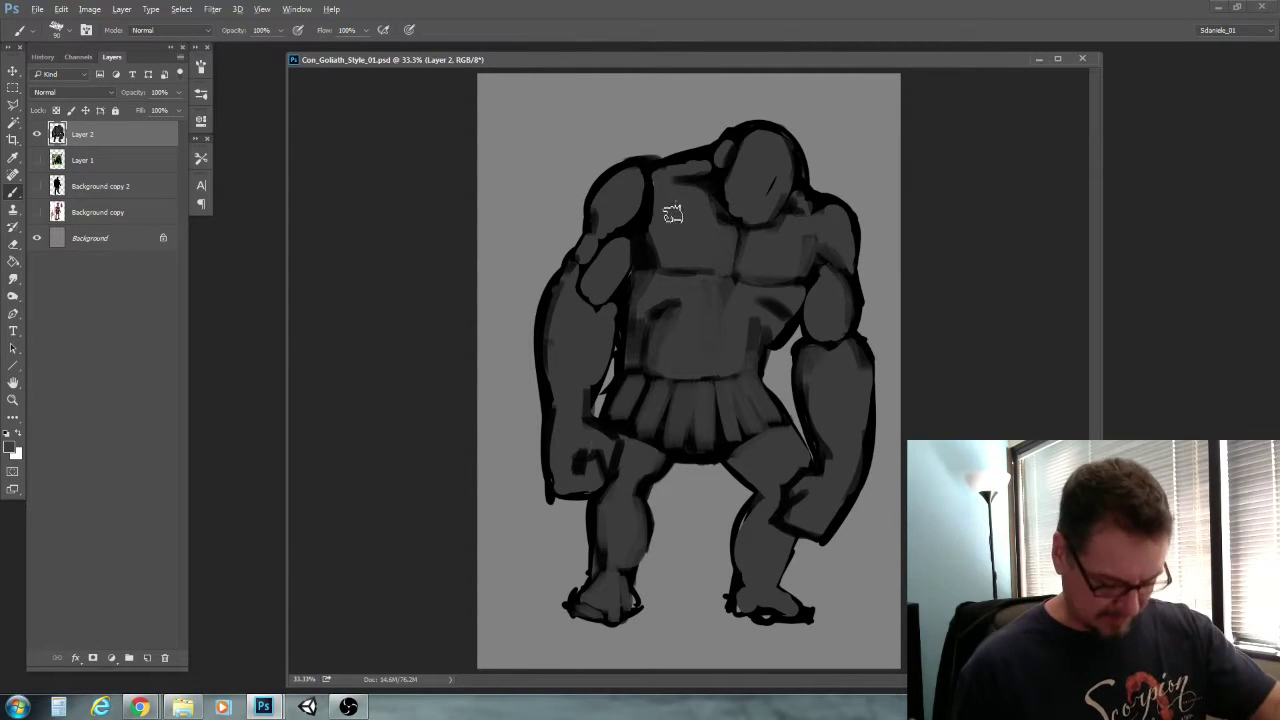
Thin the outlines around the chest and head with grey, and shade the right-hand leg with black
mouse_move(679, 218)
left_mouse_down()
mouse_move(657, 180)
mouse_move(643, 215)
left_mouse_up()
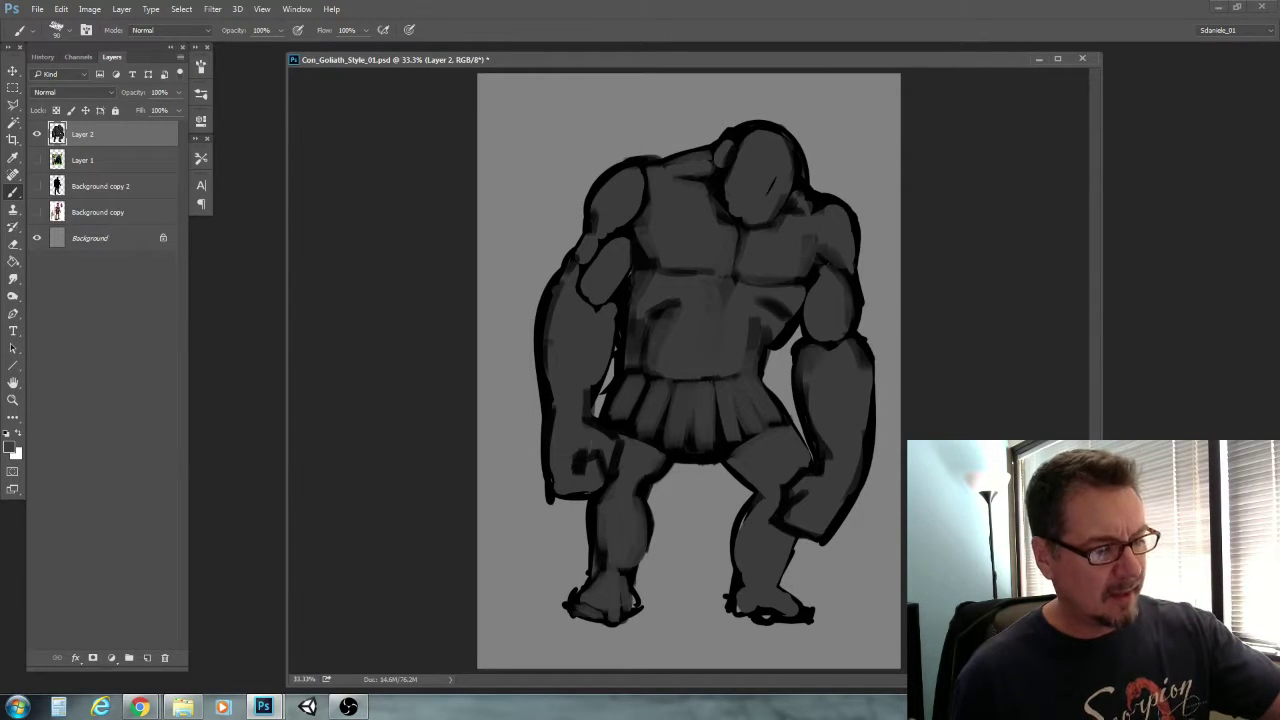
left_click_drag(738, 134, 787, 154)
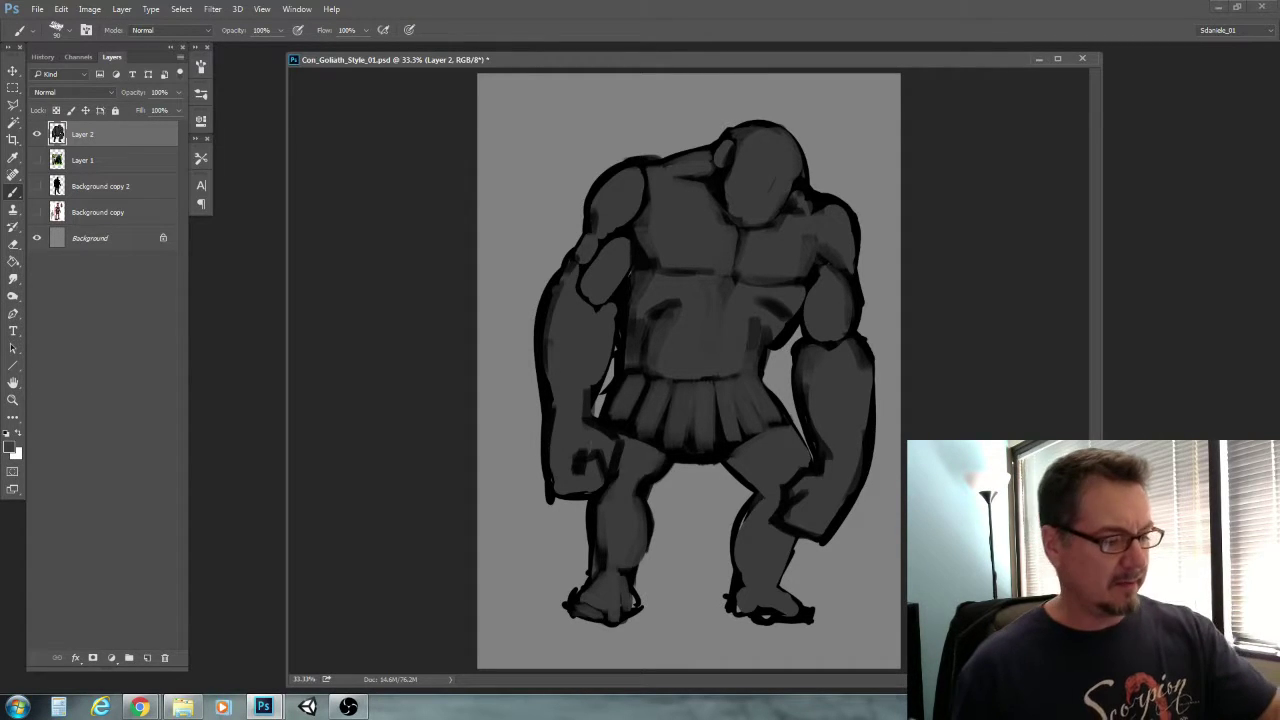
key("x")
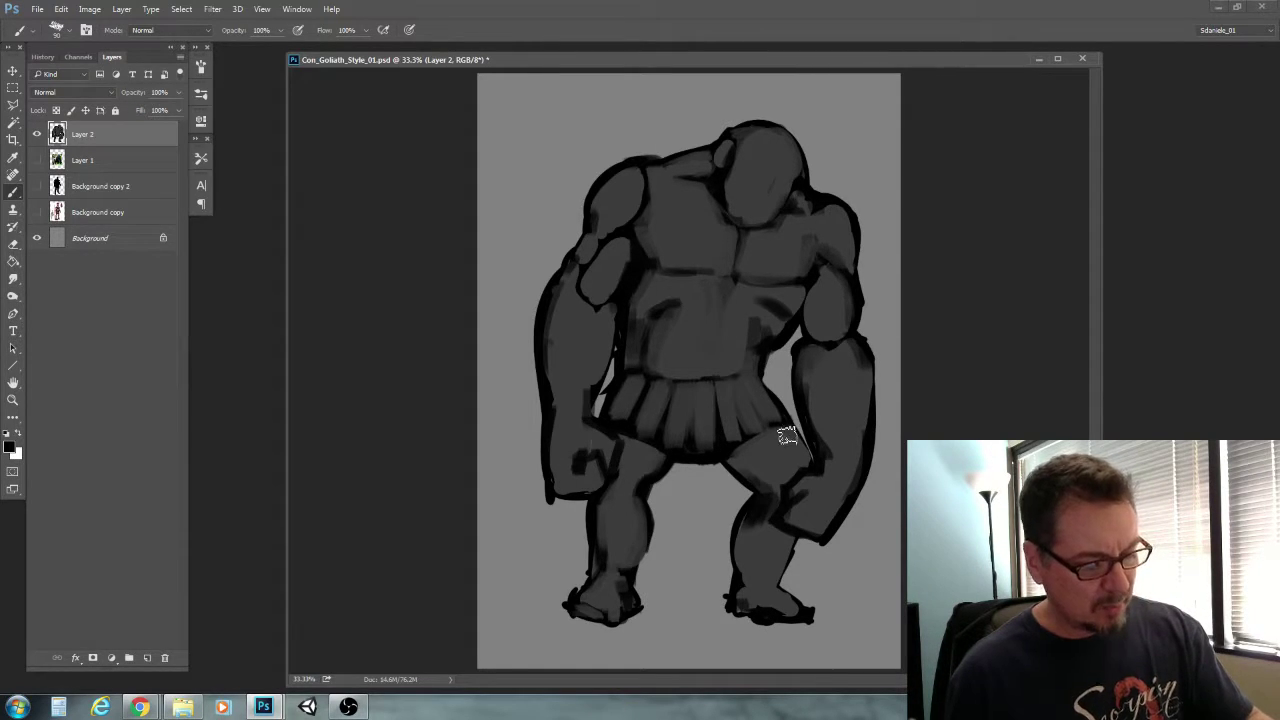
mouse_move(787, 545)
left_mouse_down()
mouse_move(769, 591)
mouse_move(777, 563)
left_mouse_up()
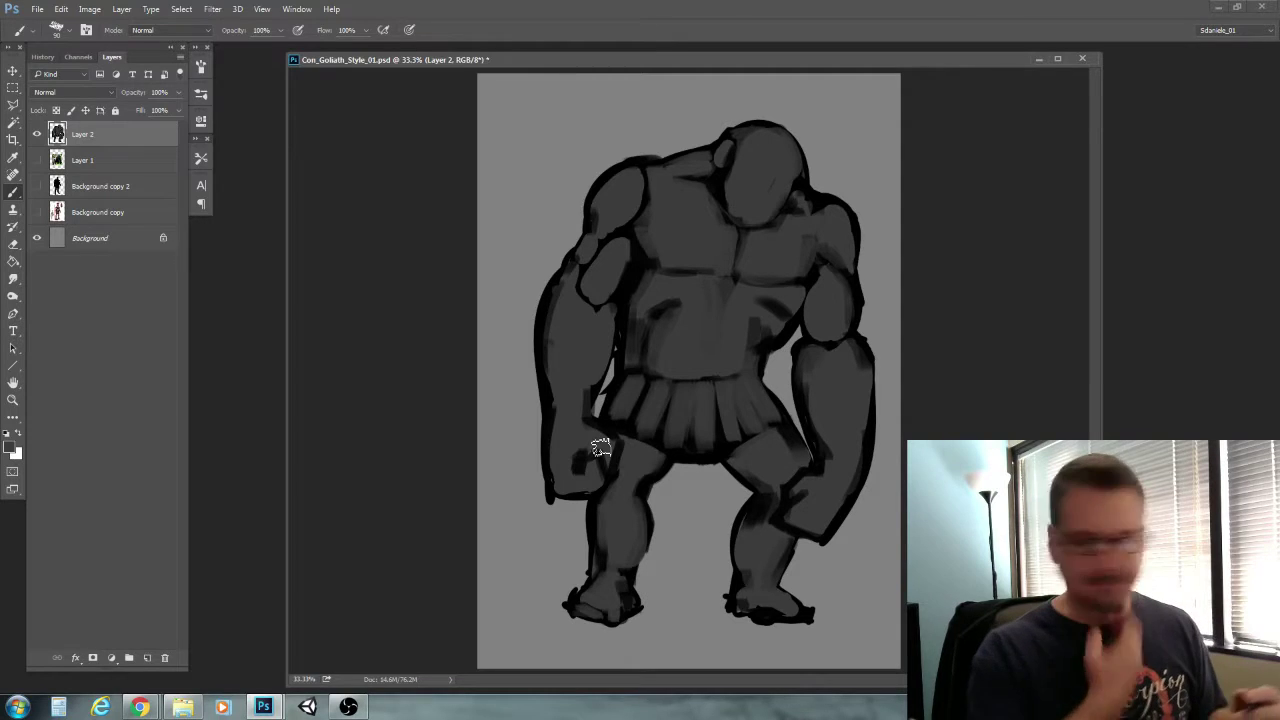
Move the creature on Layer 2 slightly left and down on the canvas
left_click(13, 72)
left_click_drag(566, 326, 531, 329)
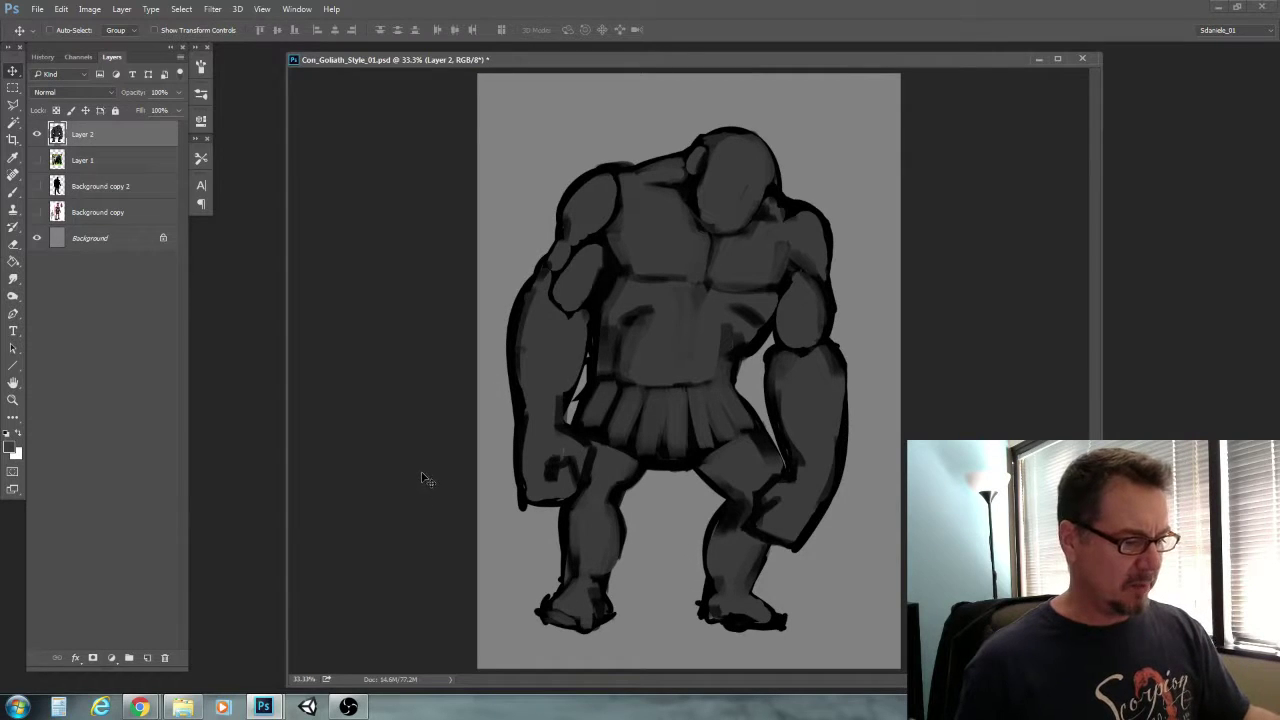
left_click(13, 399)
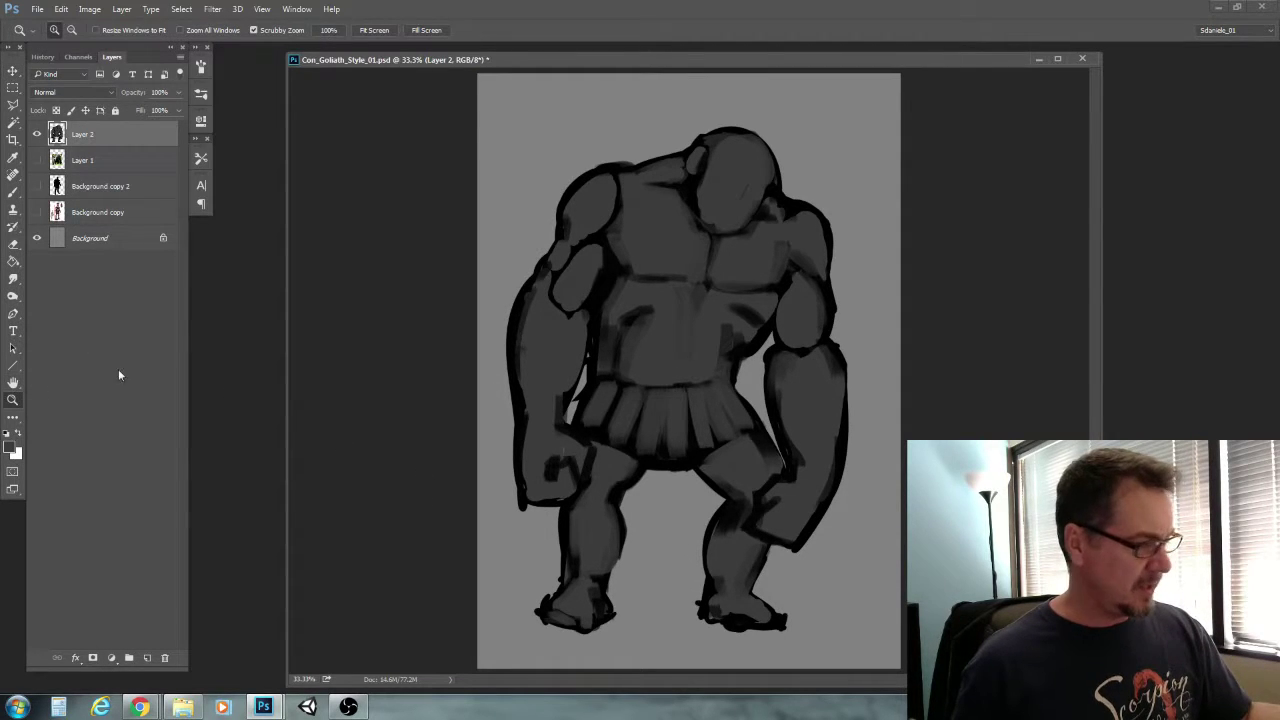
left_click(535, 352)
left_click_drag(535, 352, 555, 488)
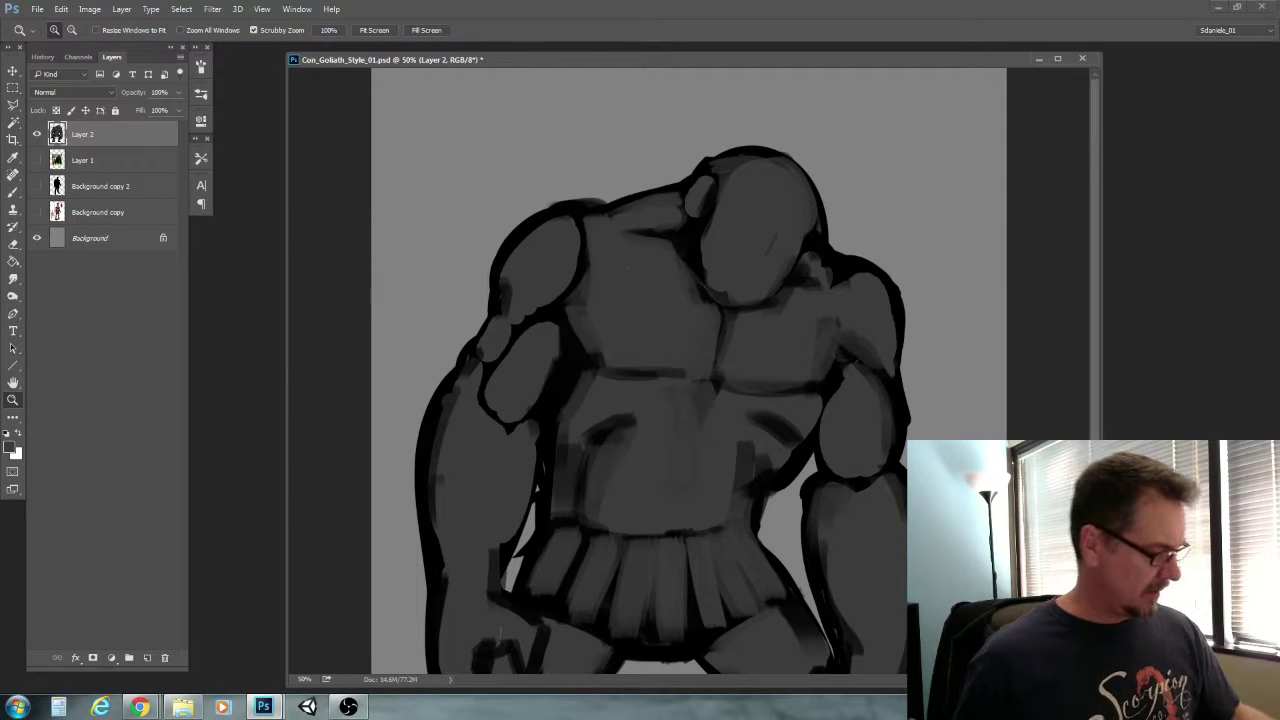
Close the browser window showing the Vox article about Blade Runner and return to the creature painting
mouse_move(140, 707)
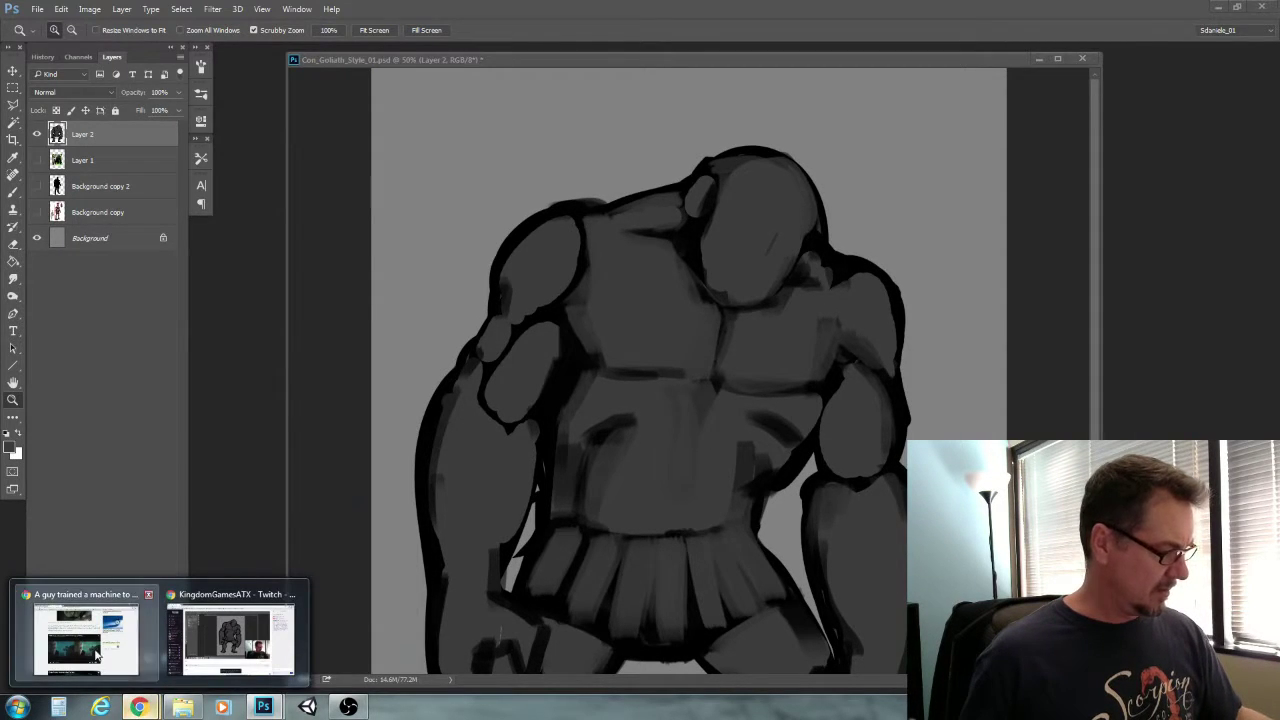
mouse_move(97, 655)
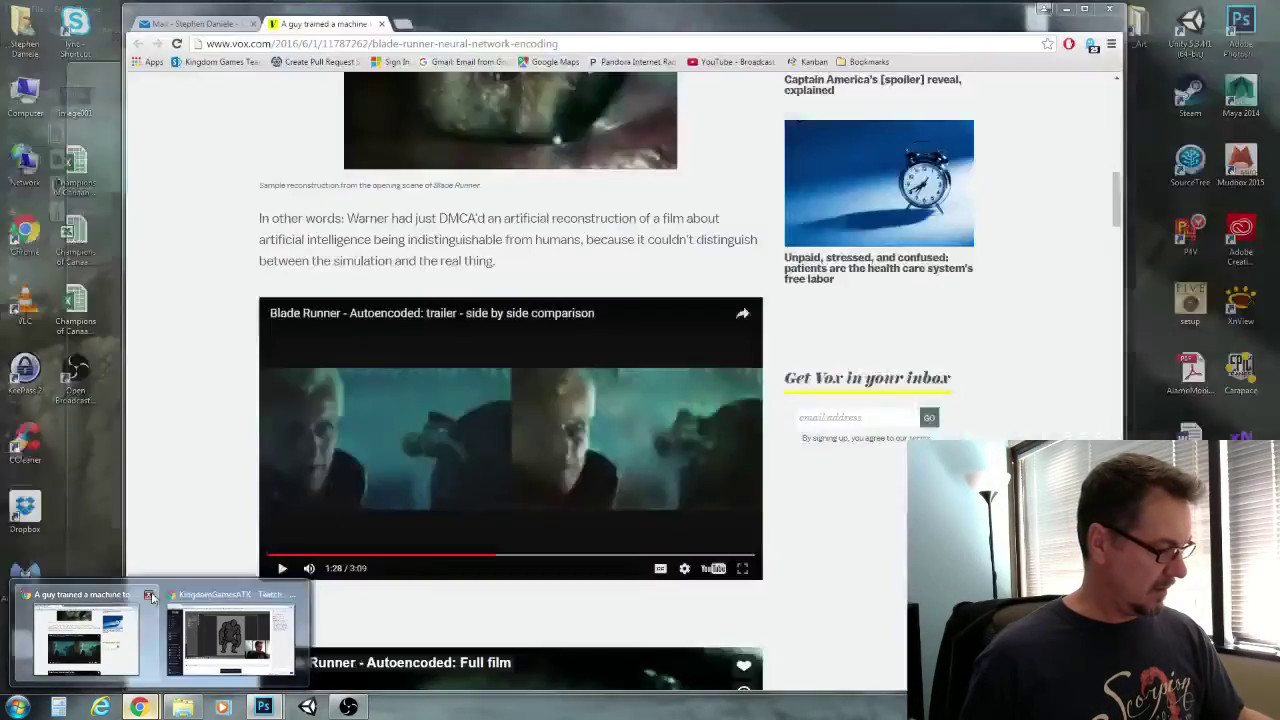
left_click(148, 594)
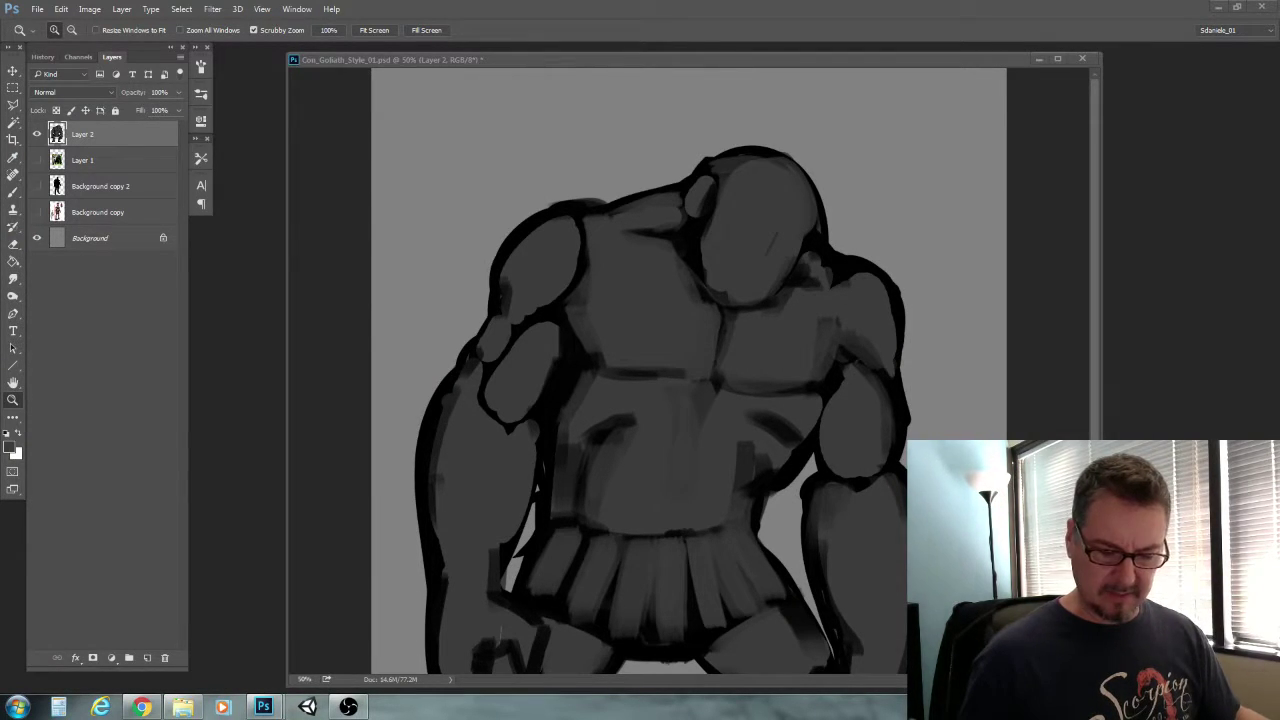
left_click(628, 267)
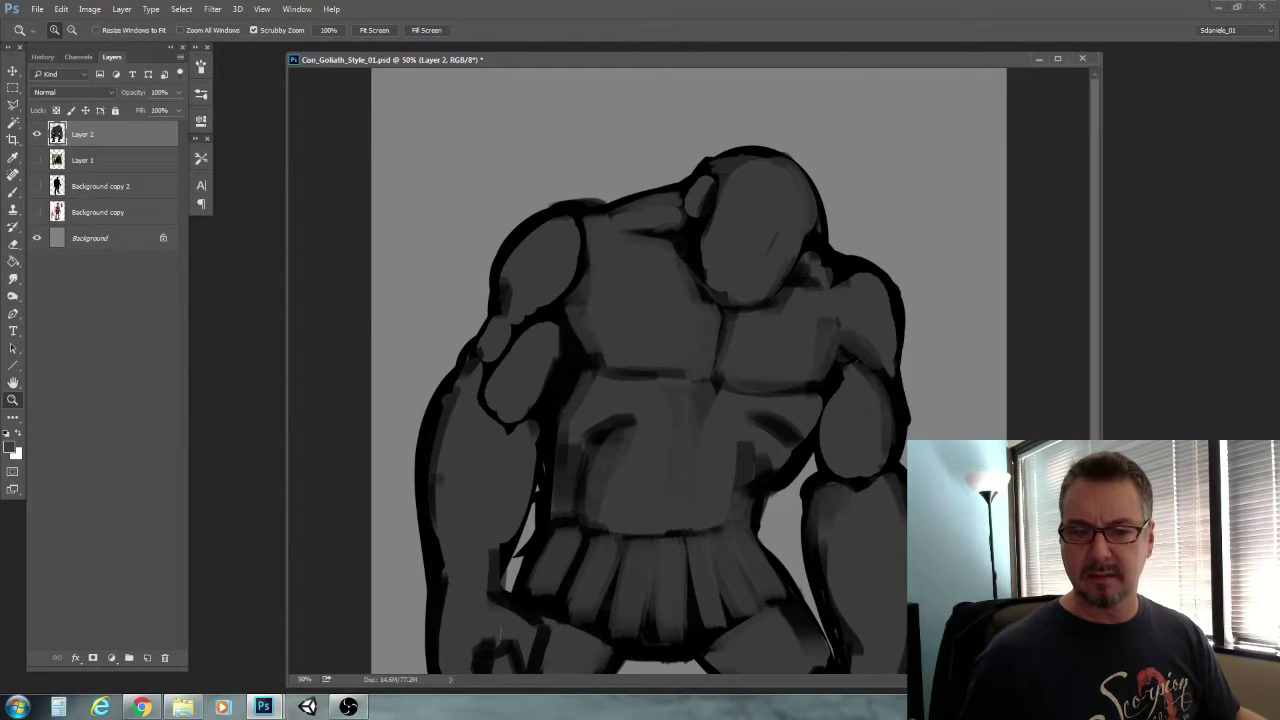
key("alt+Tab")
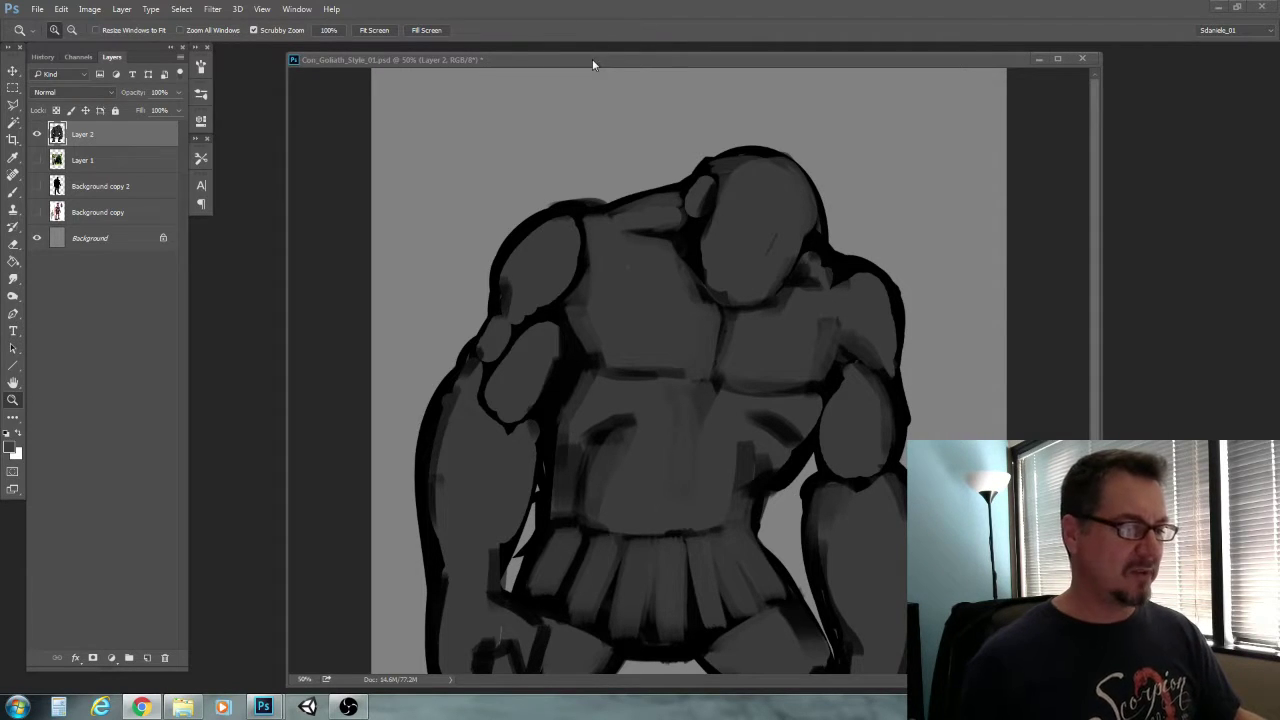
Reposition and widen the document window to give the enlarged painting more room
left_click_drag(592, 58, 562, 57)
left_click_drag(1071, 684, 1231, 684)
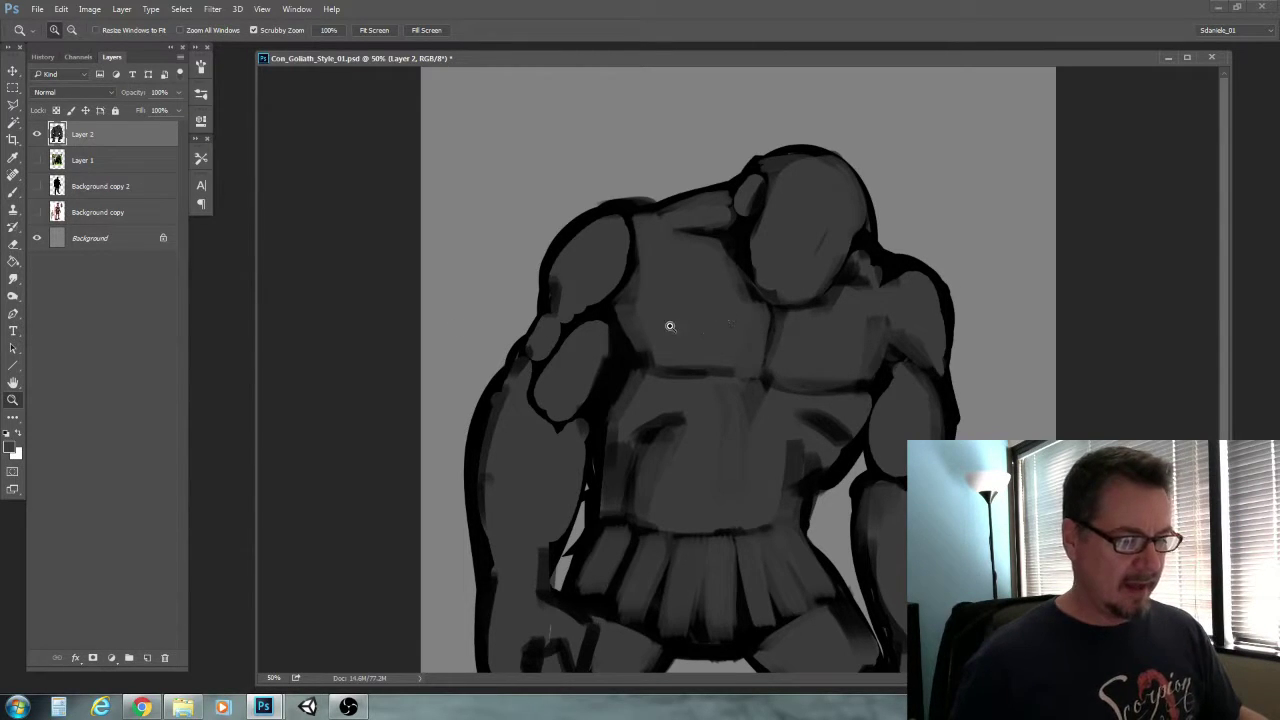
left_click_drag(673, 430, 563, 339)
Darken the creature on Layer 2 with a Hue/Saturation adjustment, setting Lightness to -31
key("ctrl+u")
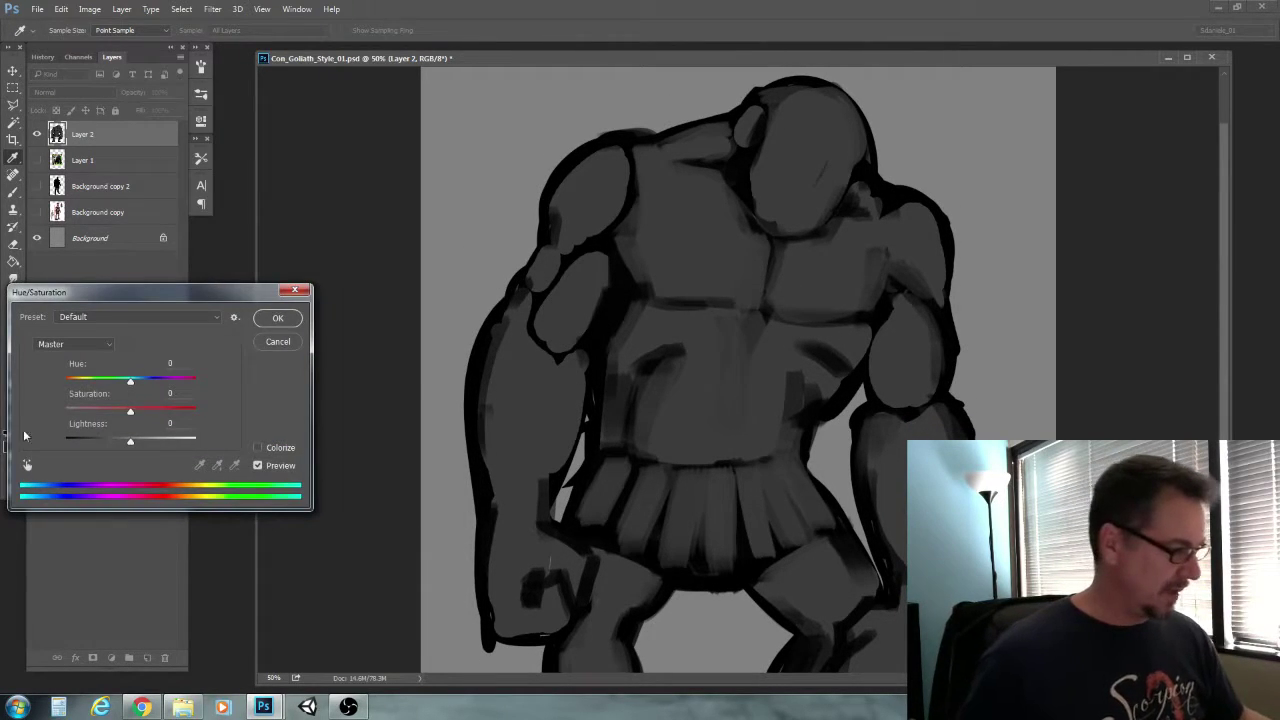
left_click_drag(131, 442, 109, 443)
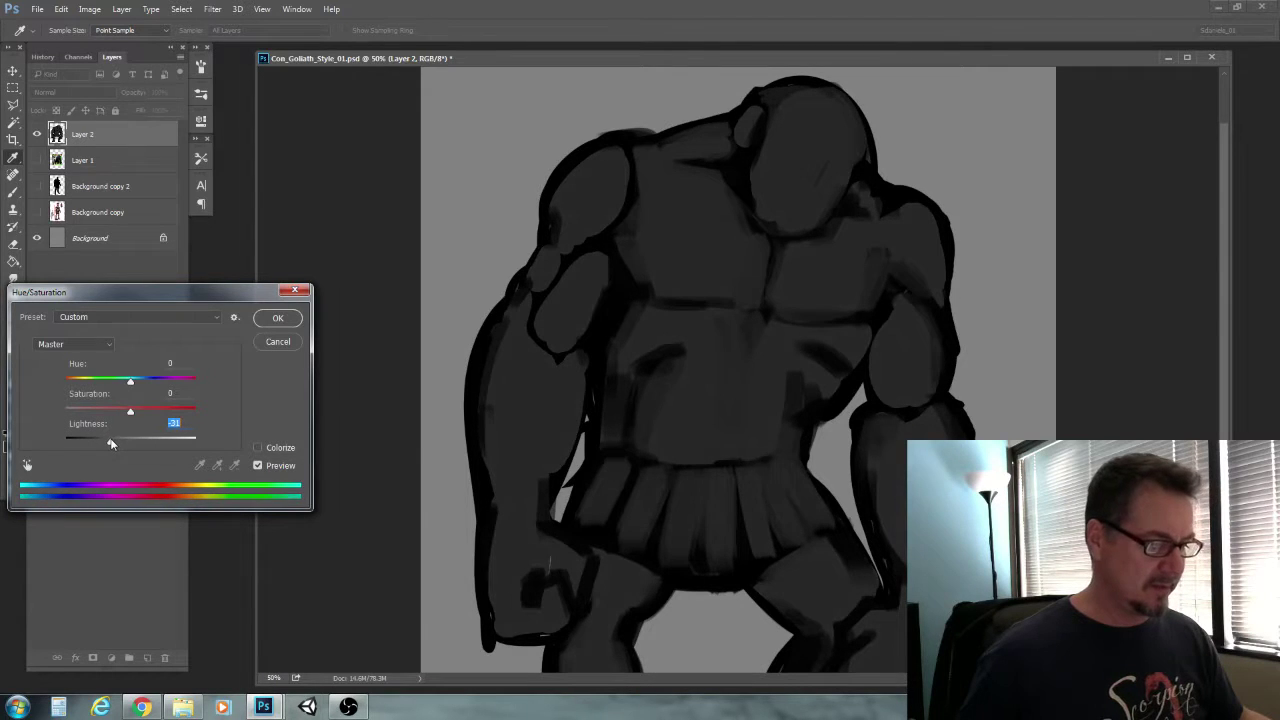
left_click(279, 320)
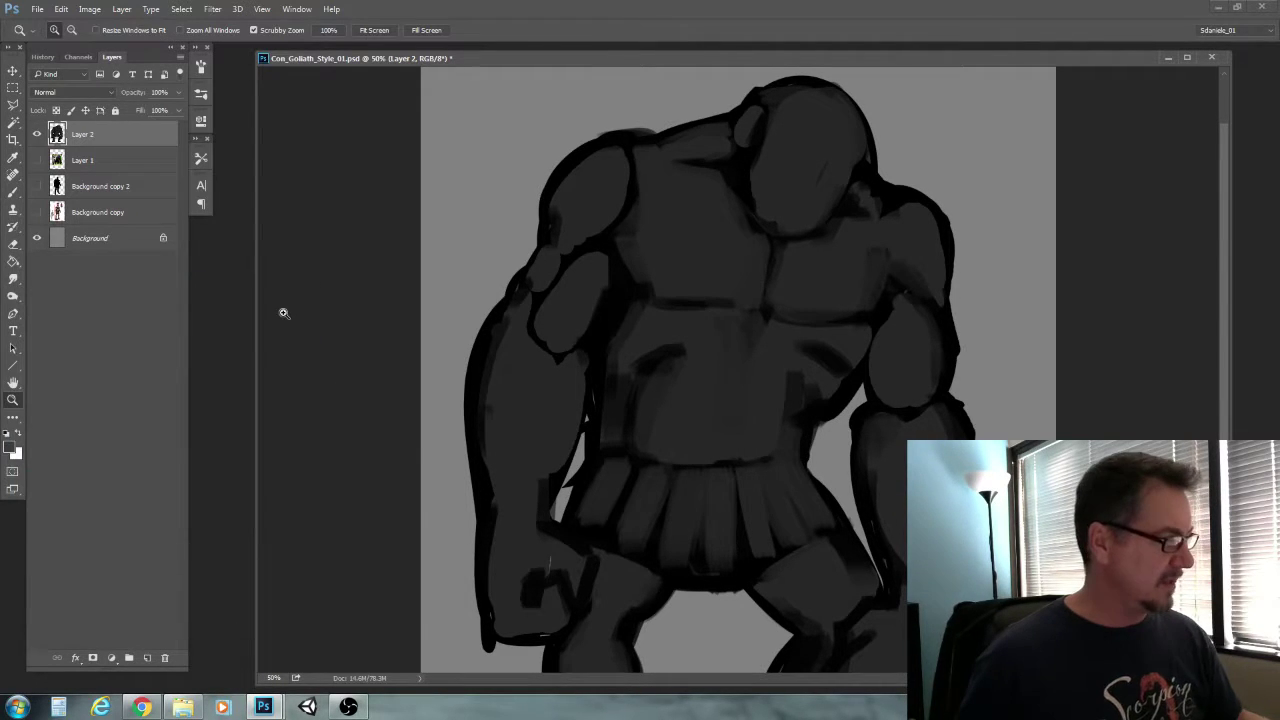
Erase along the outer edge of the creature's left-hand arm from shoulder to fist, using a rough square eraser tip
left_click(13, 245)
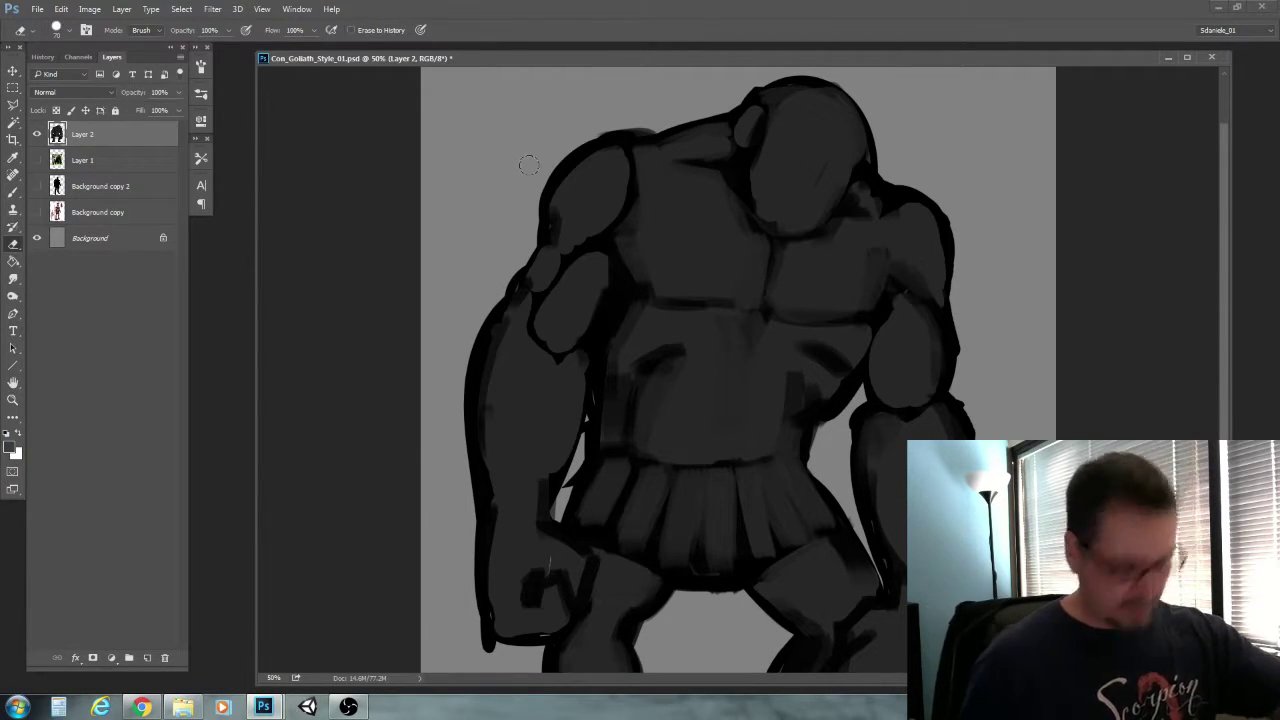
key("period")
key("period")
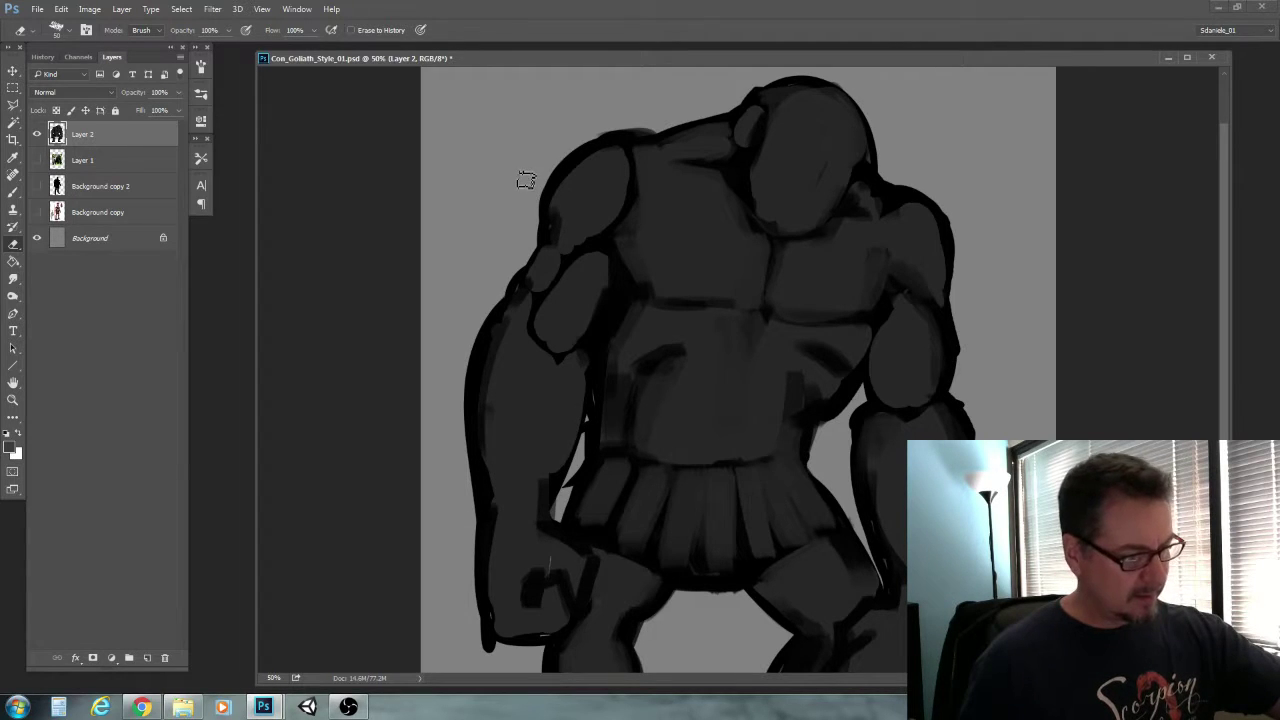
key("period")
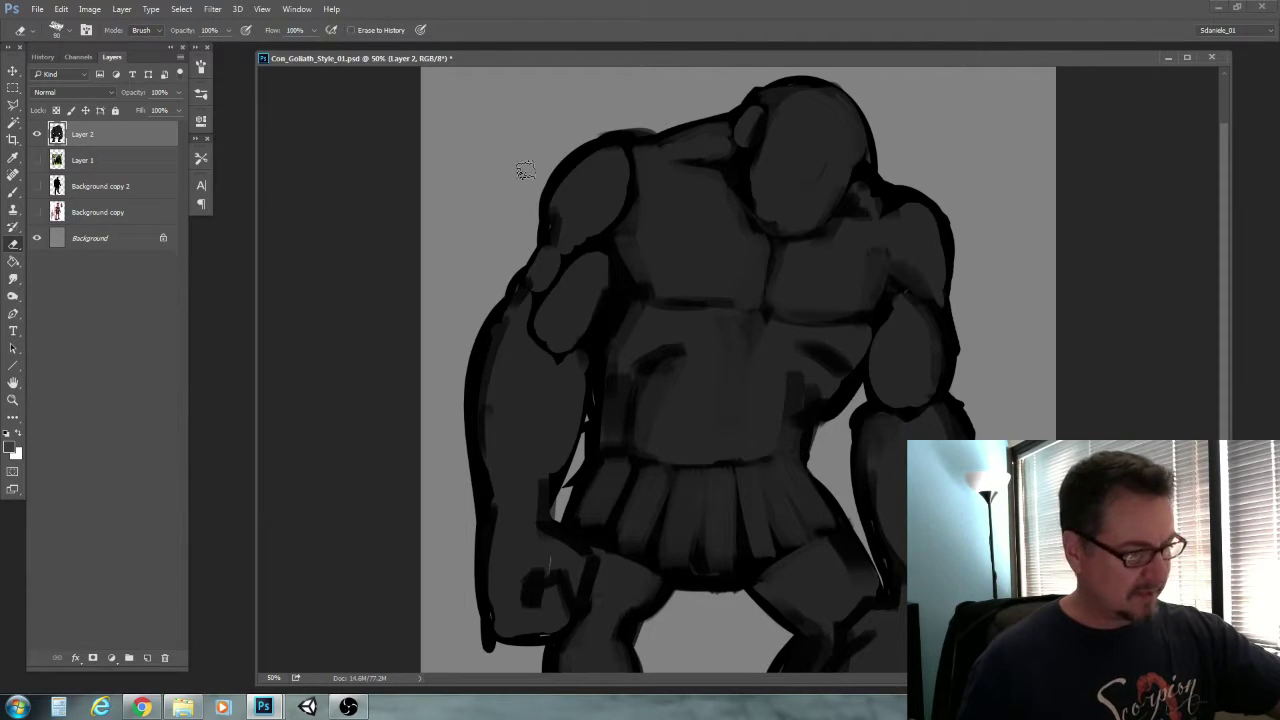
mouse_move(597, 131)
left_mouse_down()
mouse_move(523, 200)
mouse_move(537, 177)
mouse_move(521, 226)
left_mouse_up()
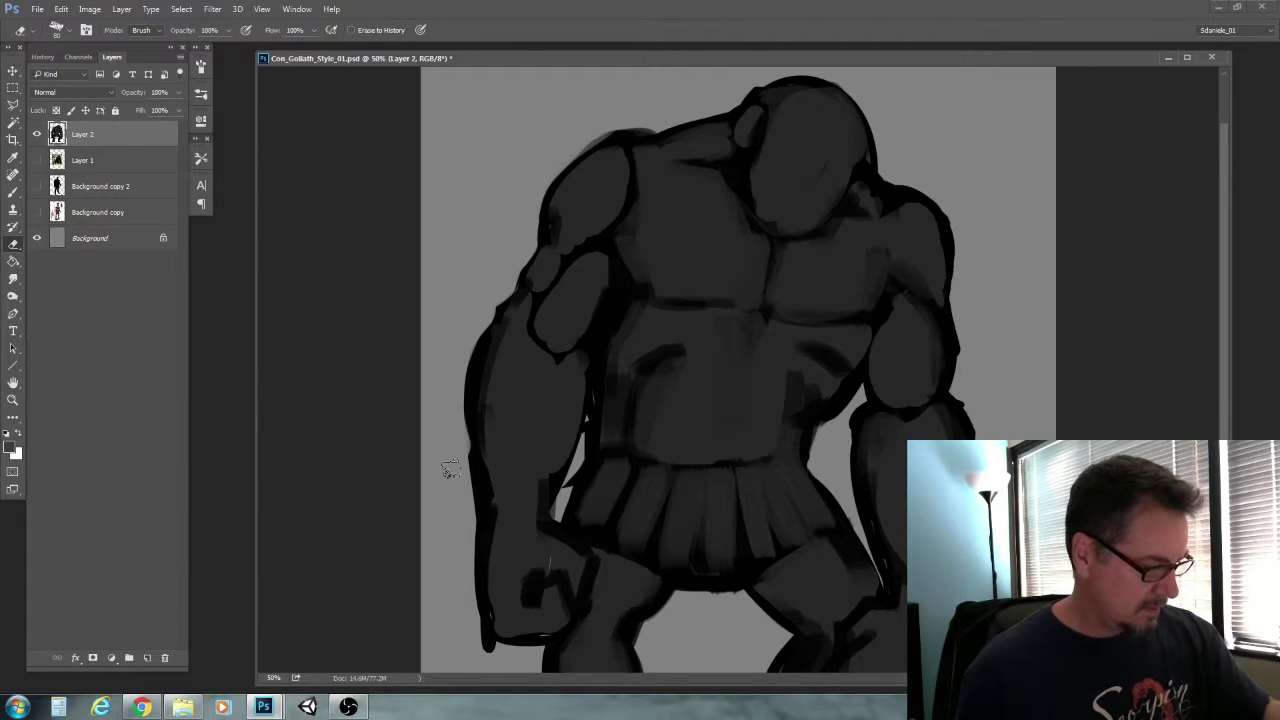
left_click_drag(461, 481, 475, 641)
left_click_drag(457, 575, 486, 642)
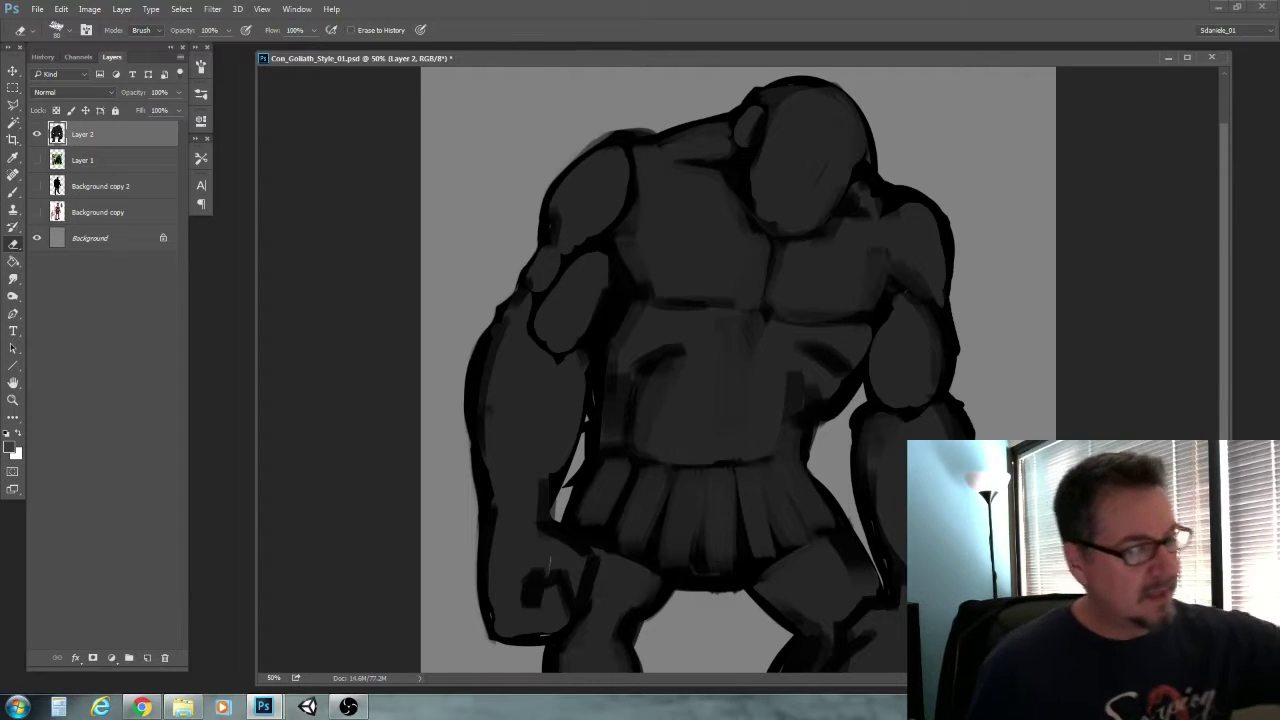
Trim the outline along the tops of the sloping shoulders and the side of the head with the Eraser
left_click_drag(647, 130, 612, 129)
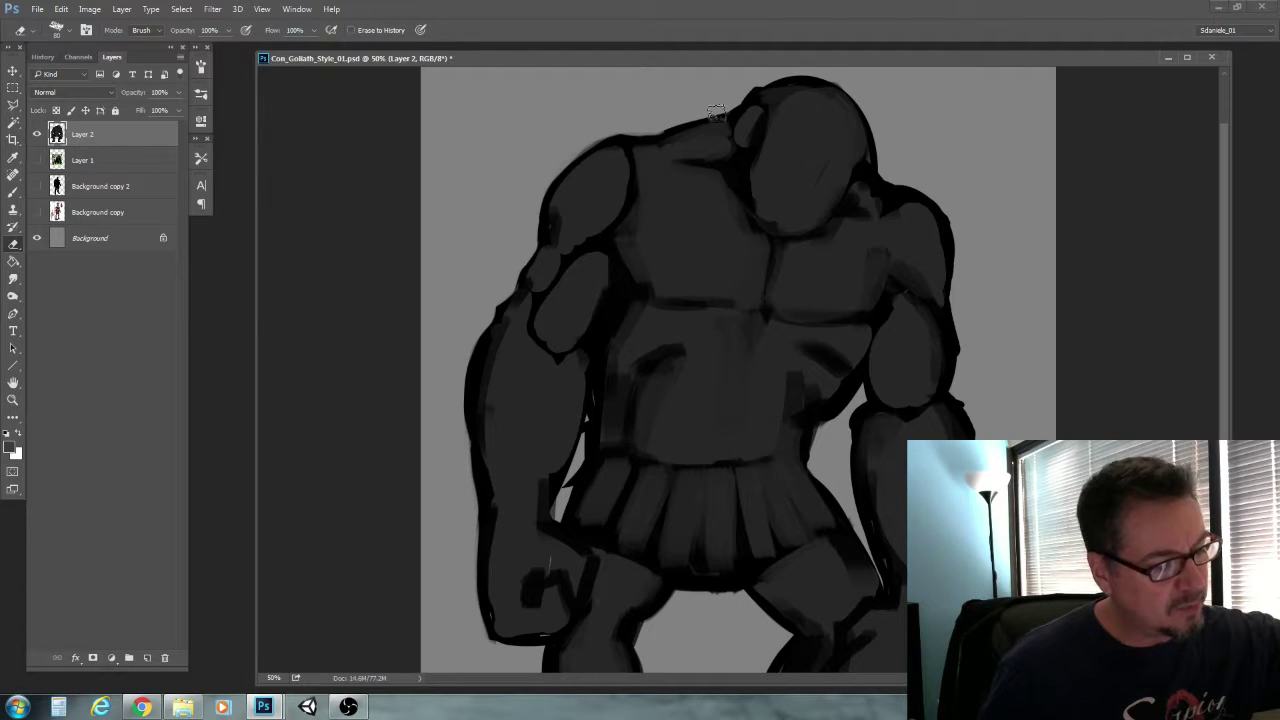
left_click_drag(714, 110, 670, 122)
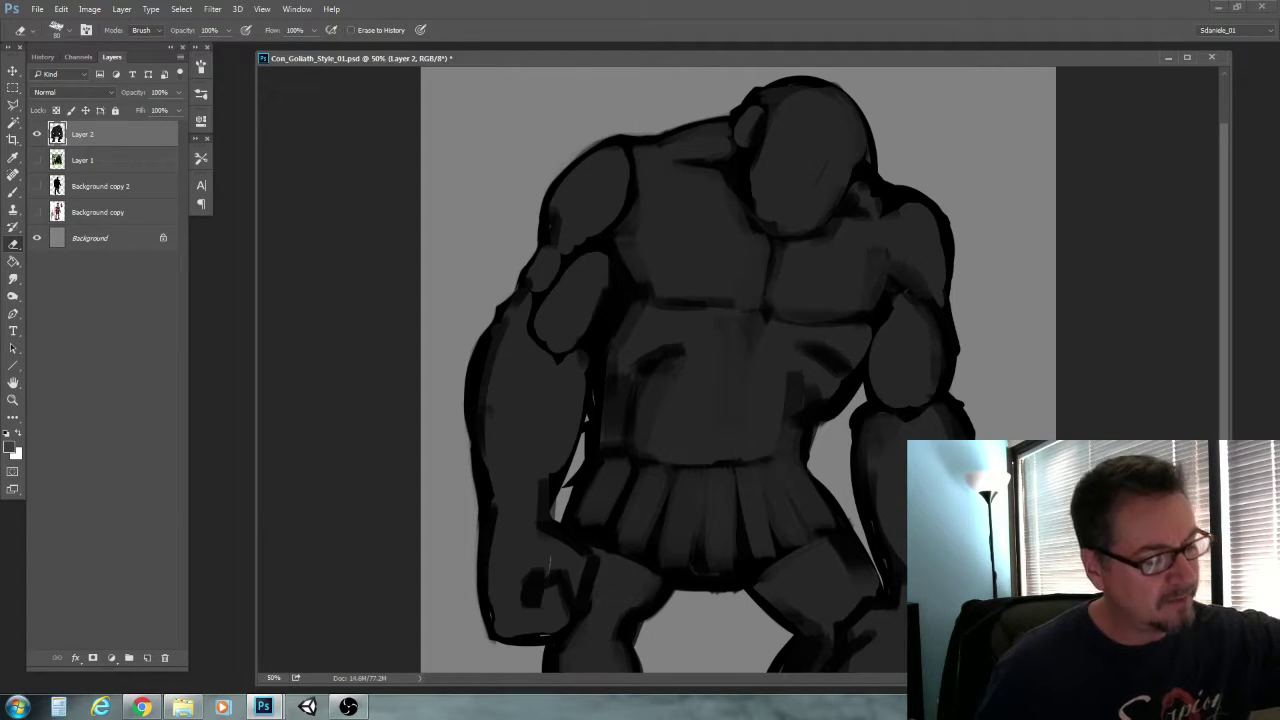
left_click_drag(667, 119, 641, 178)
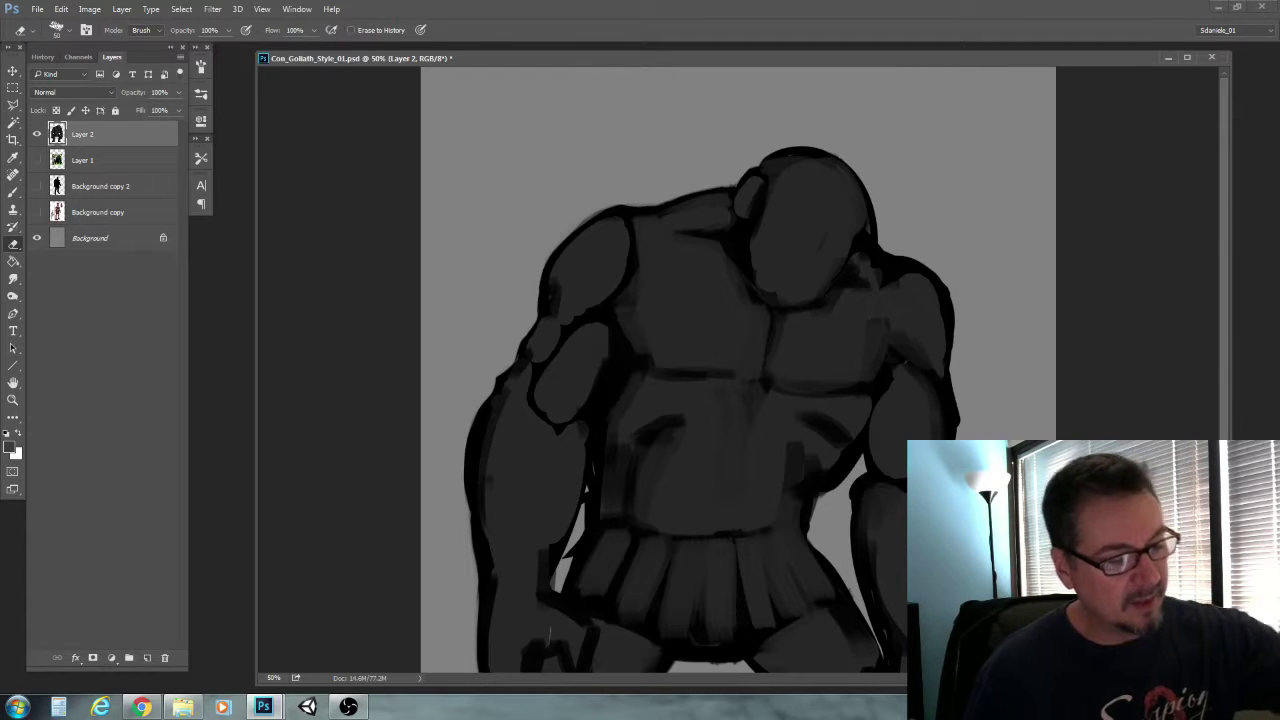
left_click_drag(871, 186, 877, 233)
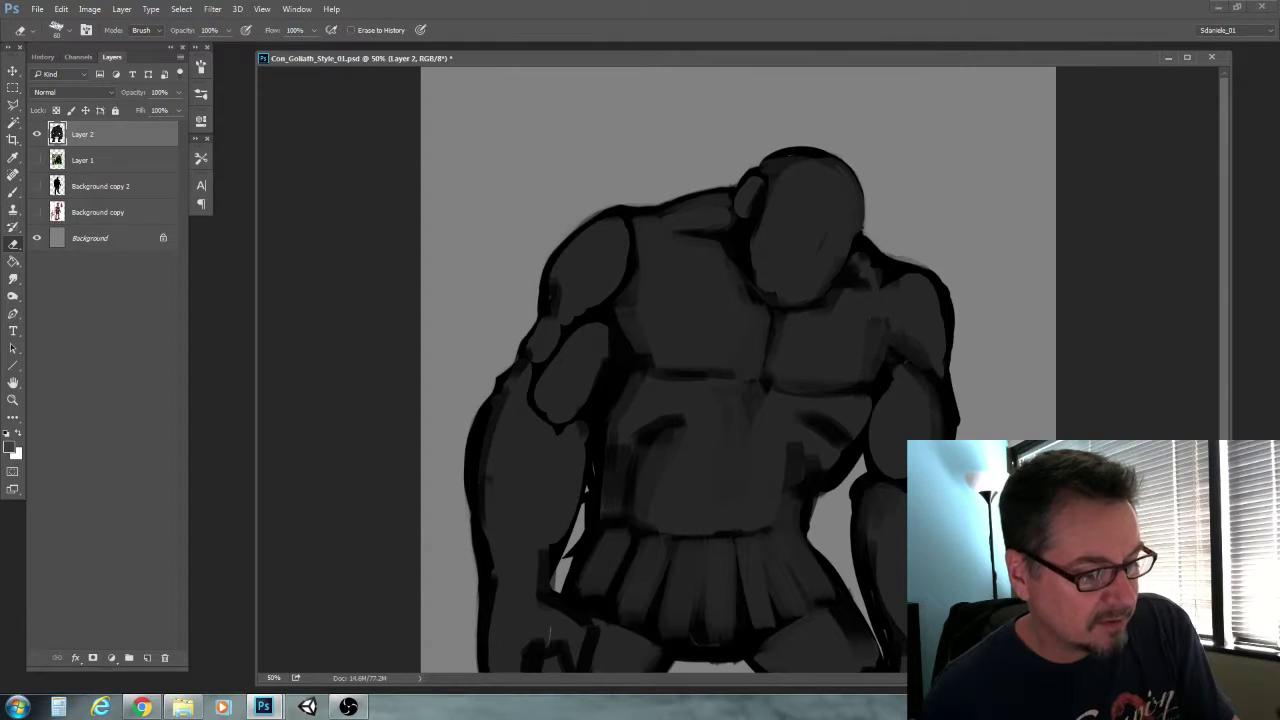
Erase excess outline along the outer edge of the right-hand arm, from the shoulder down the forearm
mouse_move(928, 267)
left_mouse_down()
mouse_move(963, 334)
mouse_move(952, 358)
left_mouse_up()
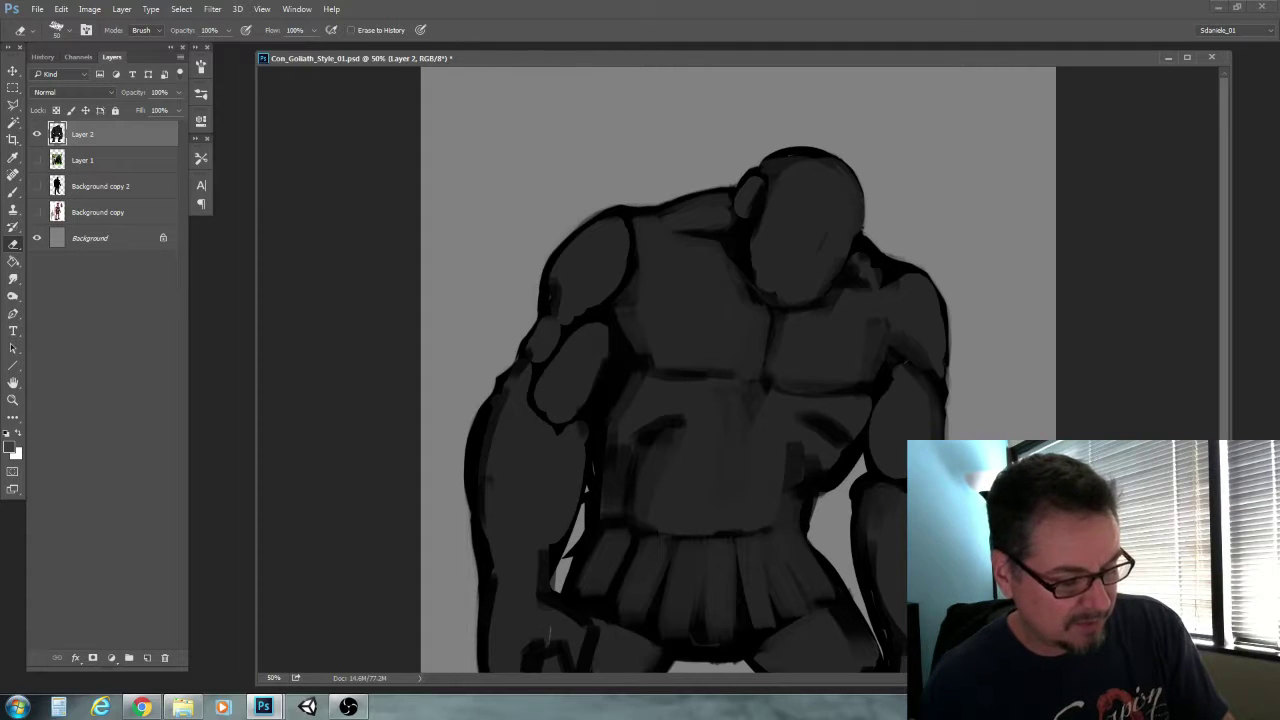
scroll(800, 520, "down", 5)
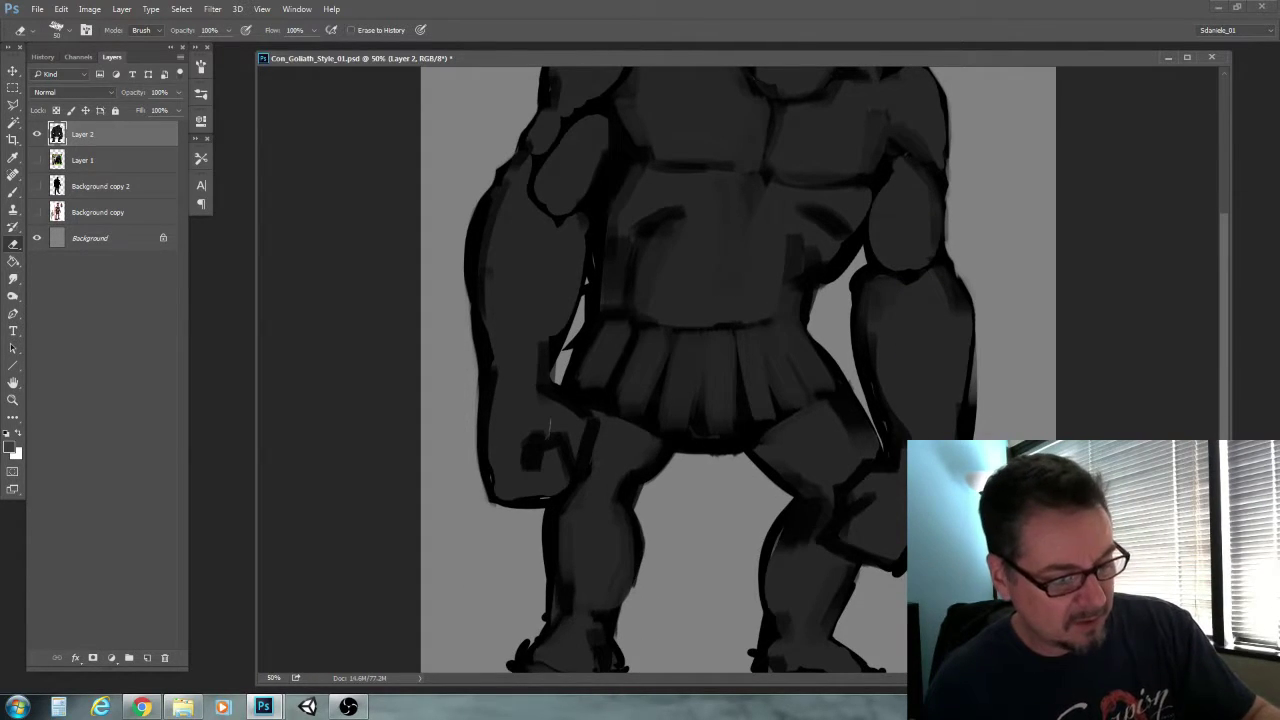
left_click_drag(984, 306, 985, 416)
left_click_drag(985, 342, 982, 420)
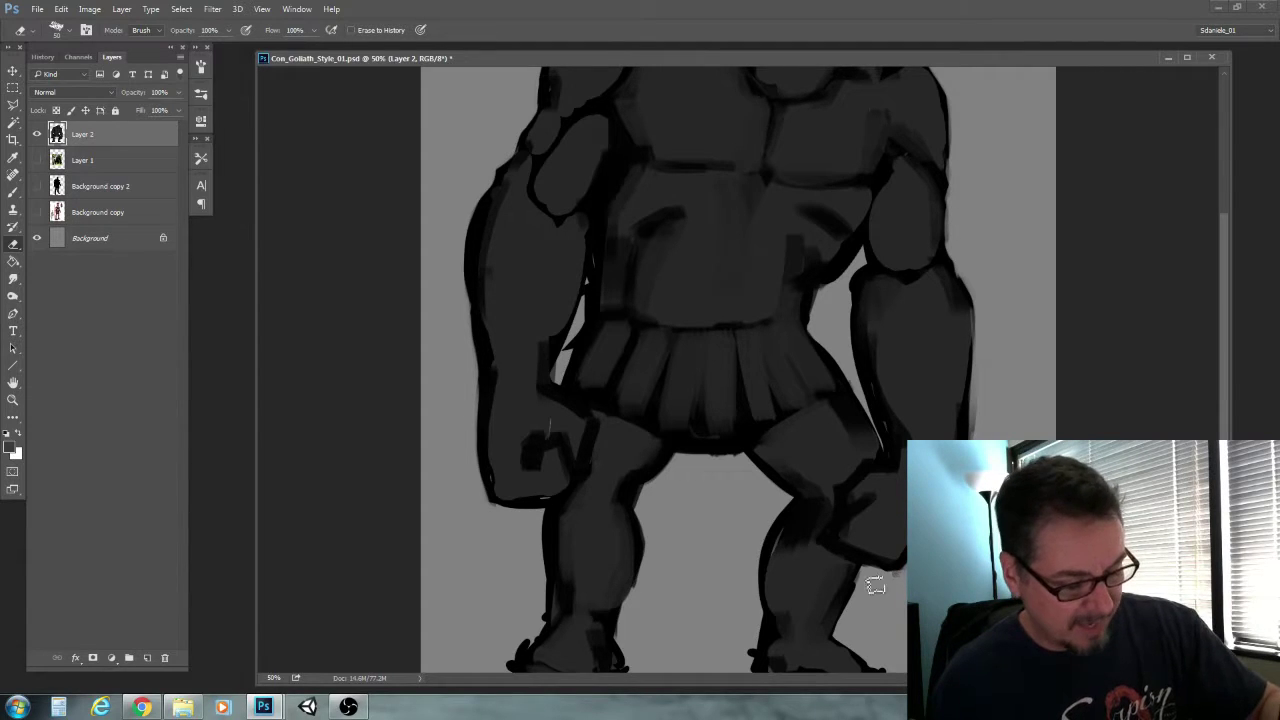
Clean up the gap between the torso and the right-hand arm, erasing down past the skirt to the wrist
scroll(805, 350, "up", 3)
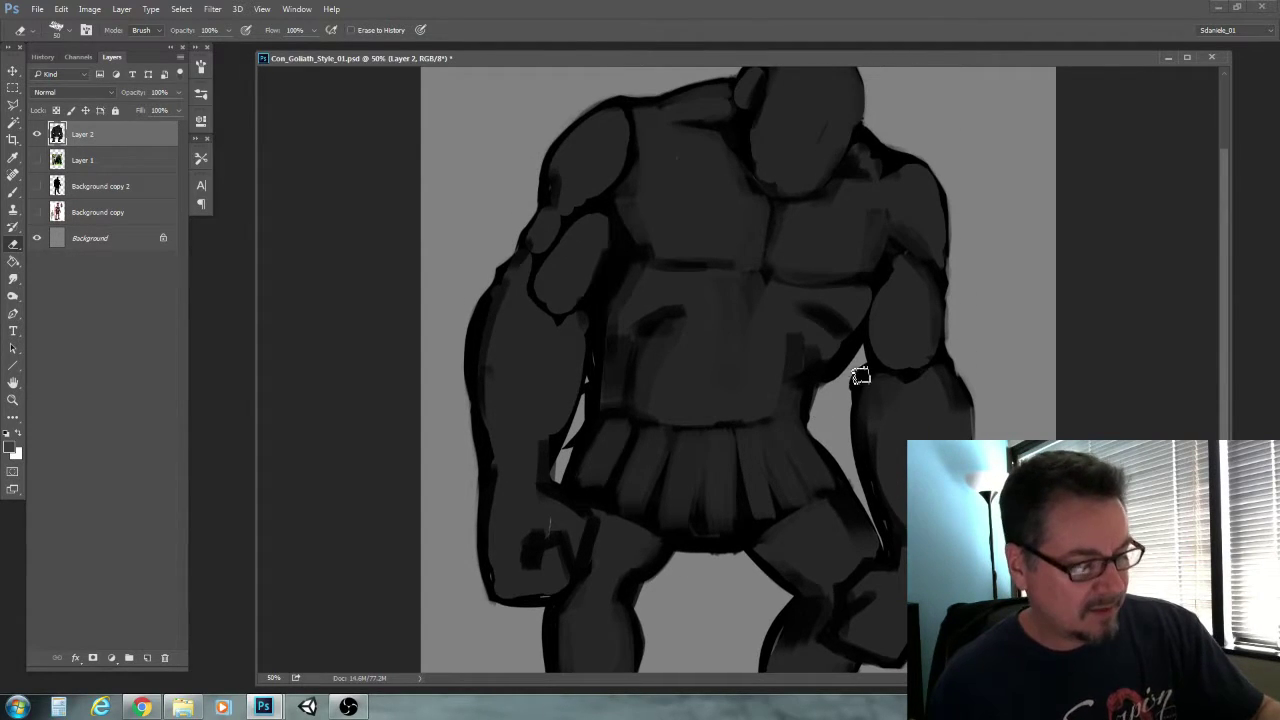
left_click_drag(862, 370, 848, 400)
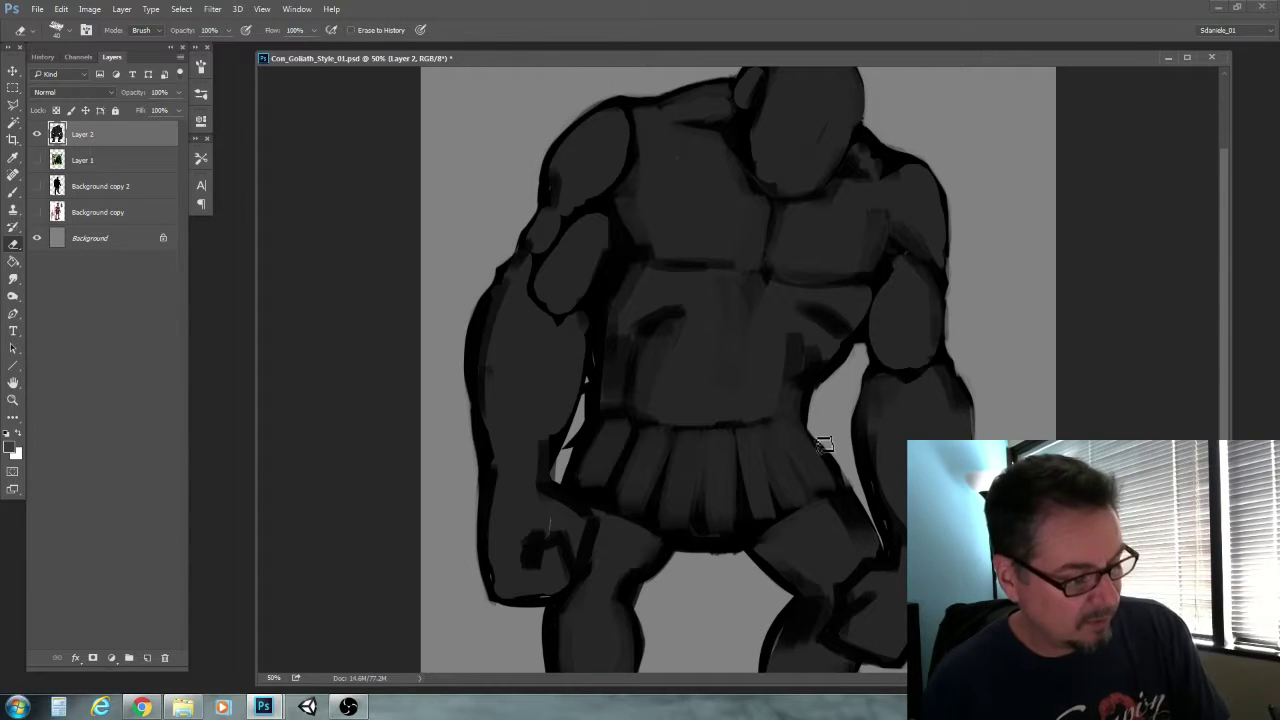
key("[")
left_click_drag(851, 455, 888, 540)
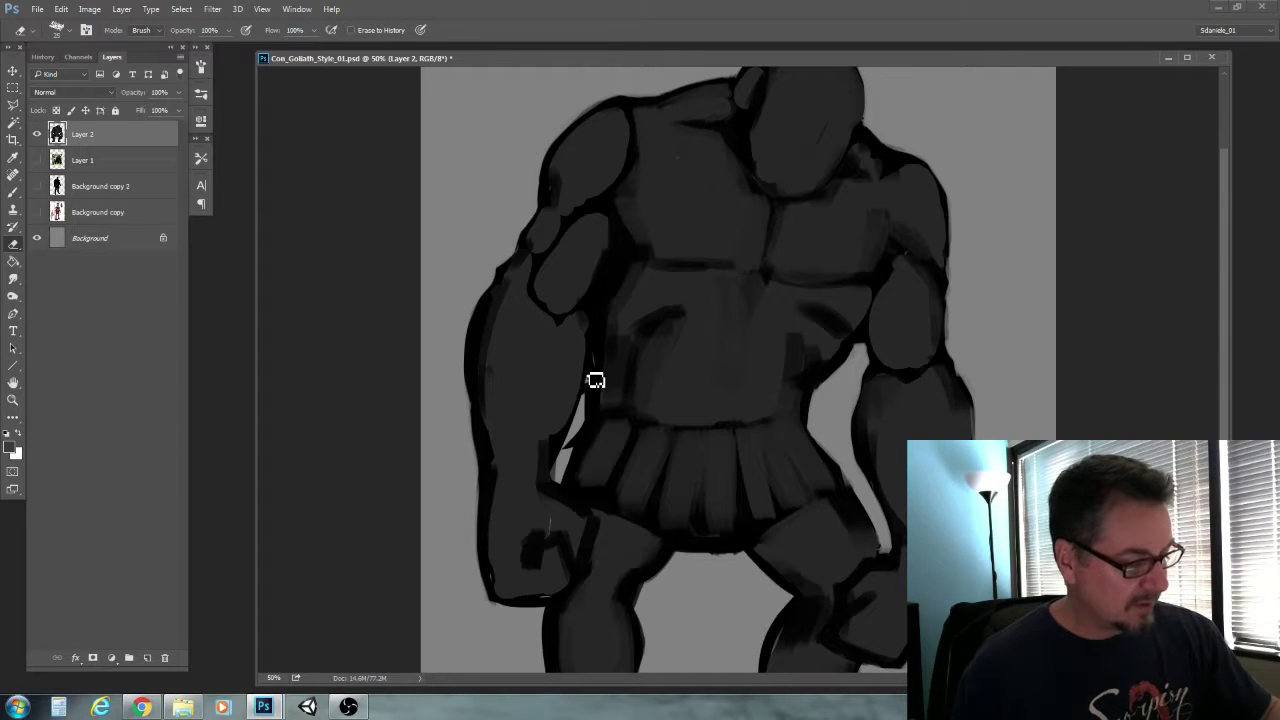
Carve out the narrow gap between the left-hand arm and the waist and skirt, varying the eraser size
mouse_move(590, 404)
left_mouse_down()
mouse_move(597, 372)
mouse_move(589, 408)
left_mouse_up()
key("bracketleft")
key("bracketleft")
left_click_drag(598, 363, 594, 408)
key("bracketright")
key("bracketright")
left_click_drag(590, 420, 553, 486)
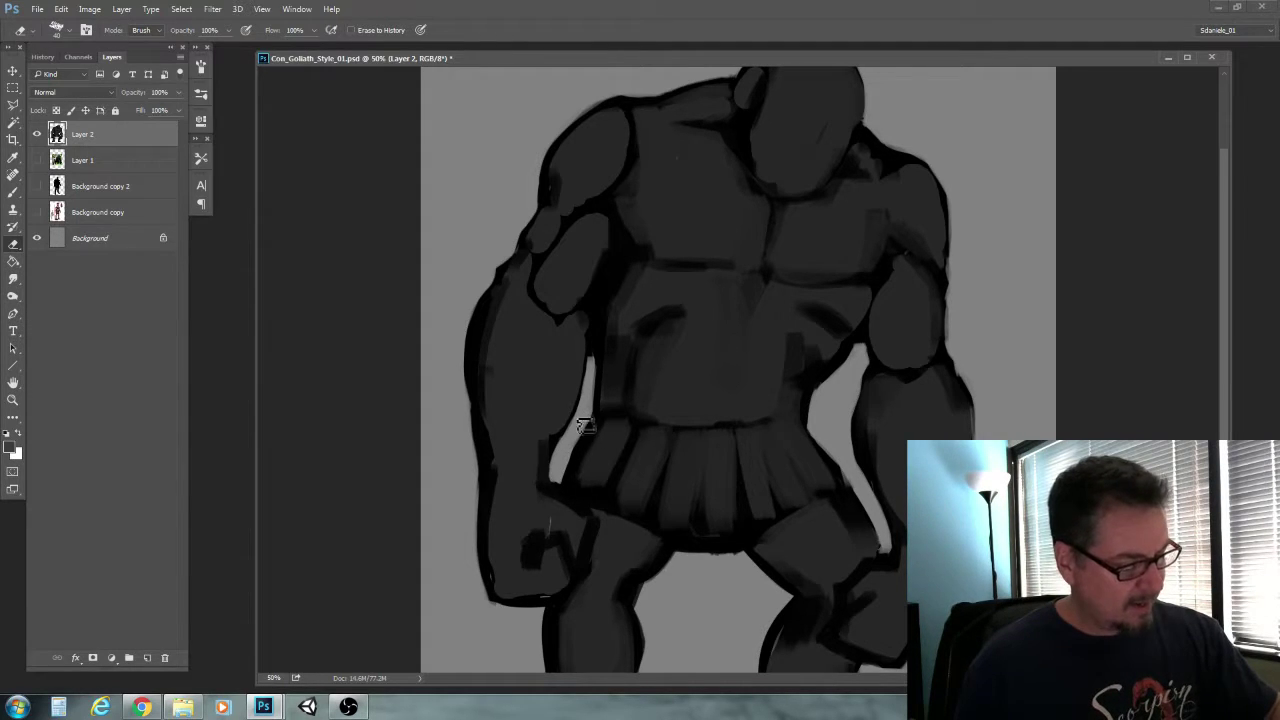
left_click_drag(585, 425, 558, 488)
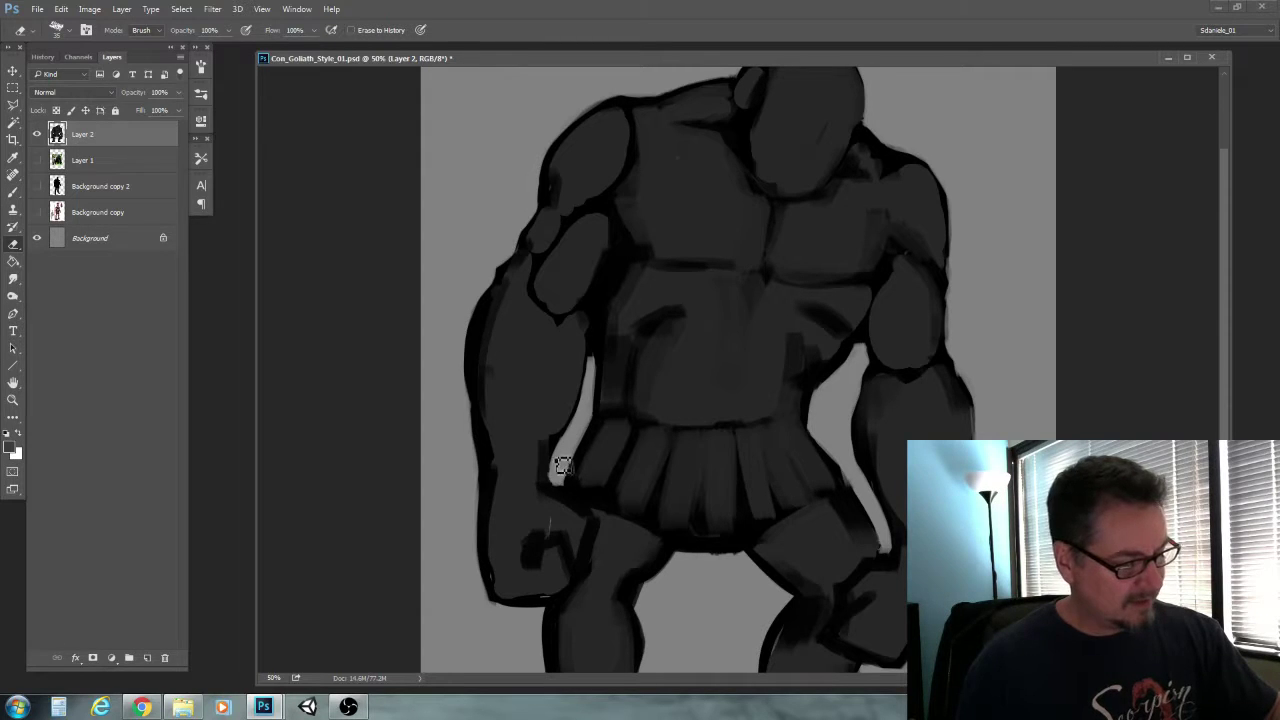
left_click_drag(569, 445, 556, 472)
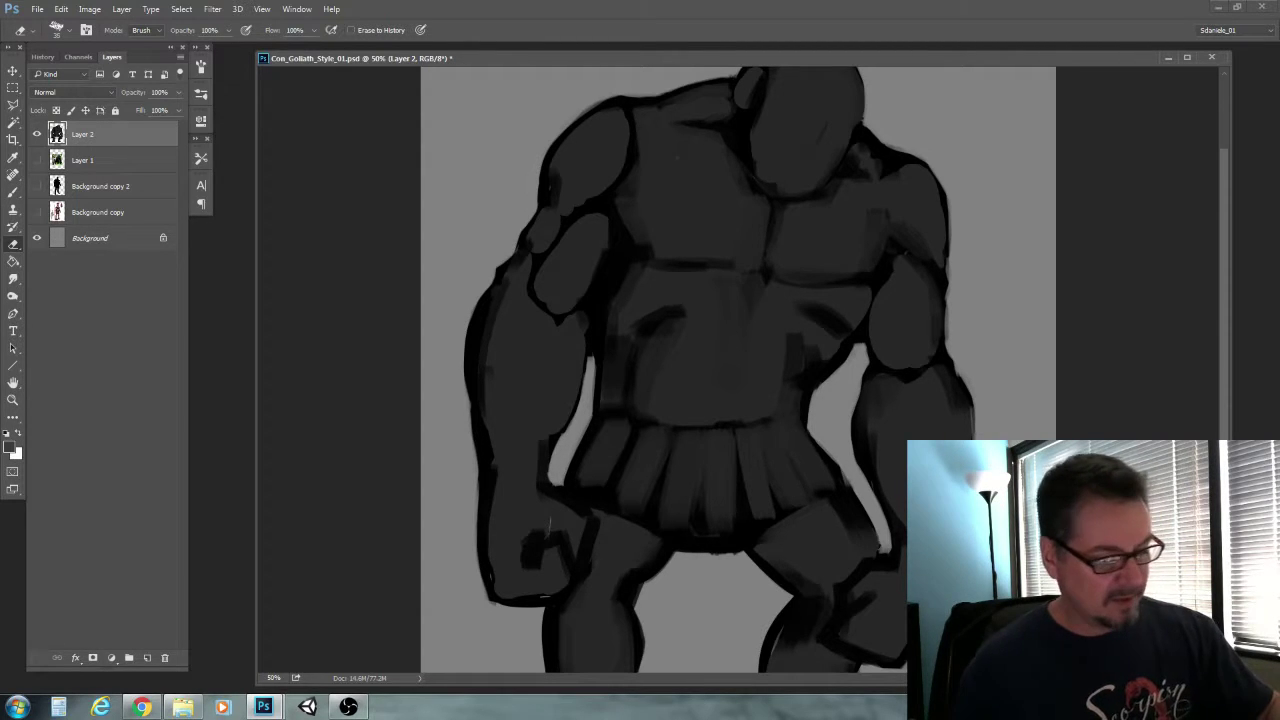
Trim the outline below the skirt hem and along the inner thigh with a small eraser
scroll(583, 457, "down", 3)
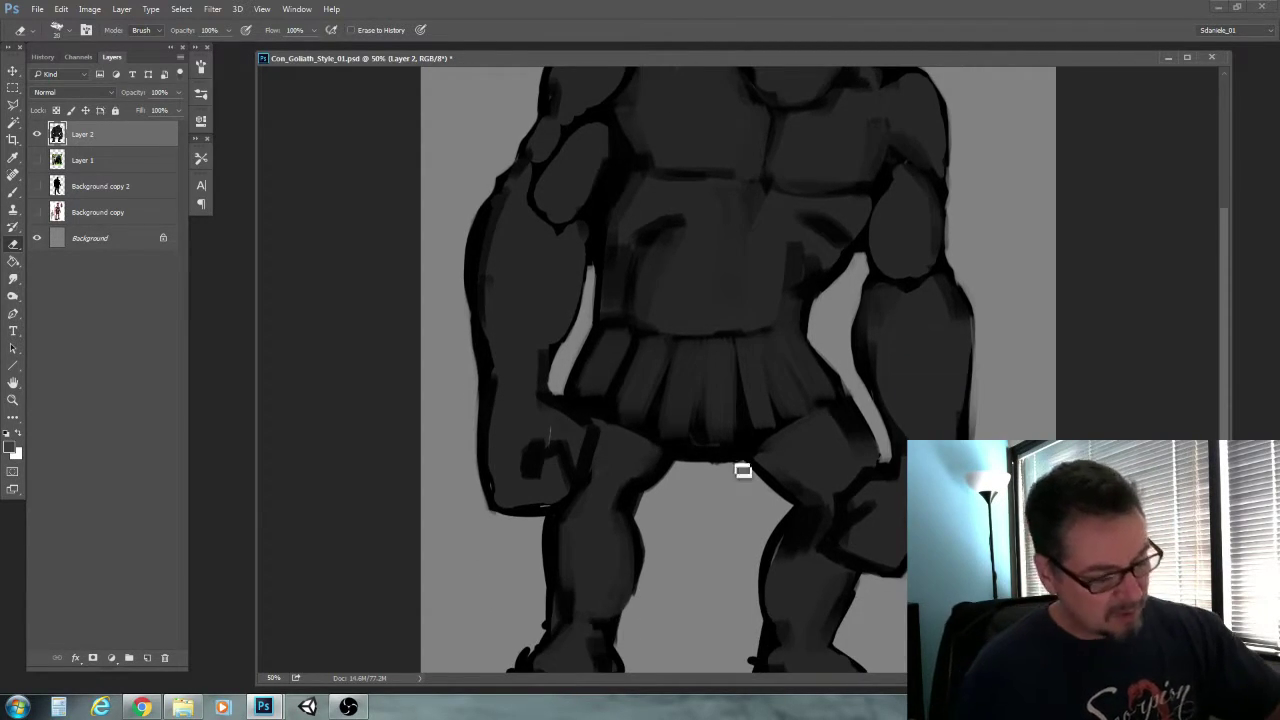
key("bracketleft")
key("bracketleft")
key("bracketleft")
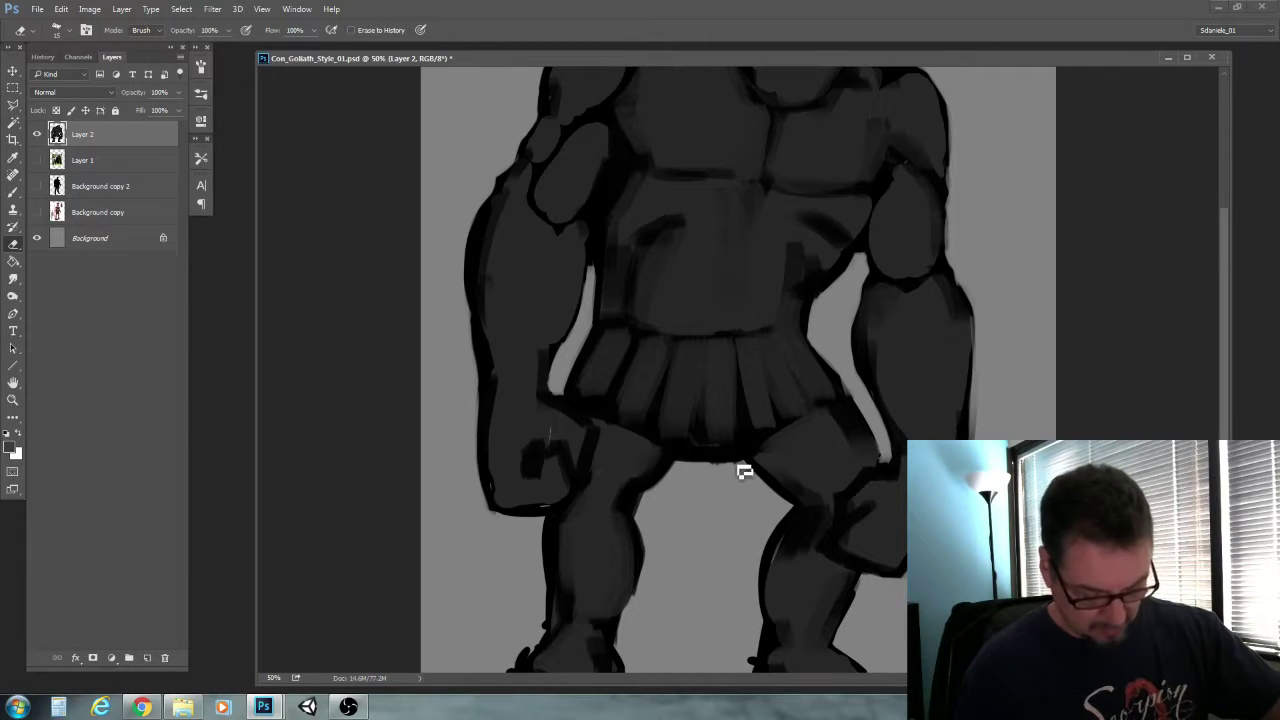
key("bracketright")
key("bracketright")
key("bracketleft")
mouse_move(733, 470)
left_mouse_down()
mouse_move(699, 471)
mouse_move(648, 506)
left_mouse_up()
key("bracketright")
key("bracketright")
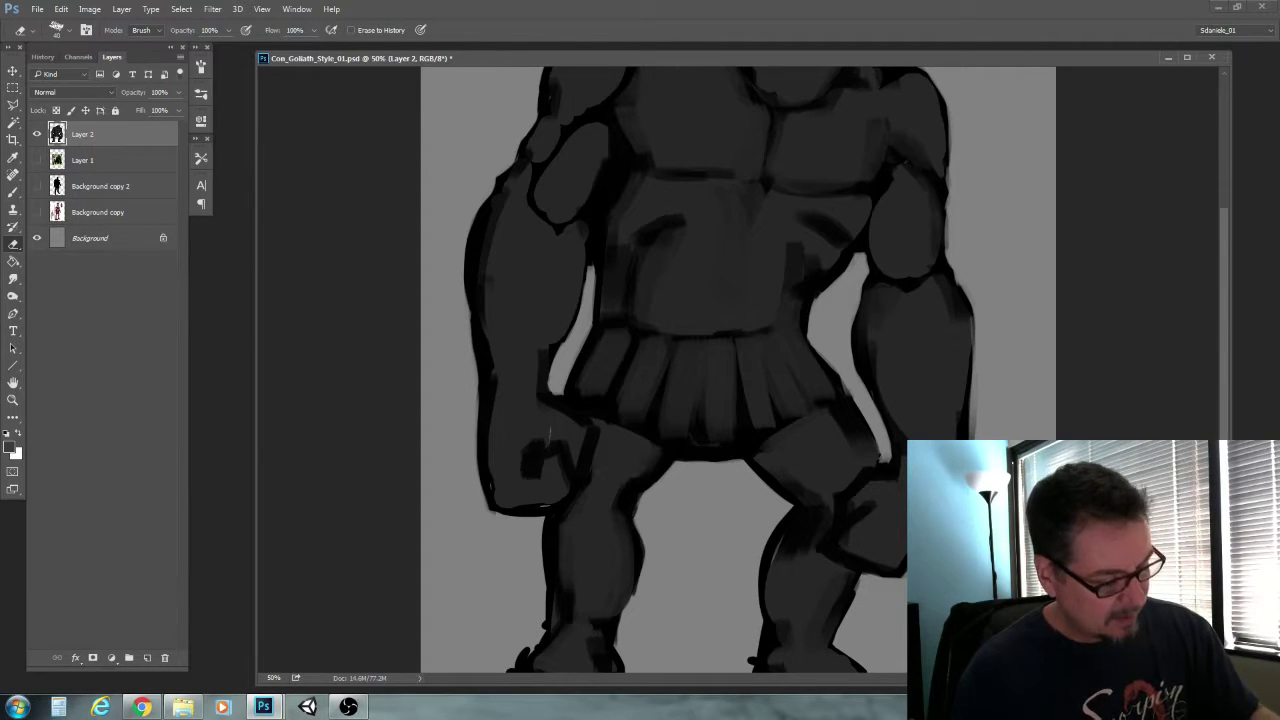
Erase rough edges around both lower legs and feet, removing the stray marks at the heels and toes
left_click_drag(574, 560, 574, 472)
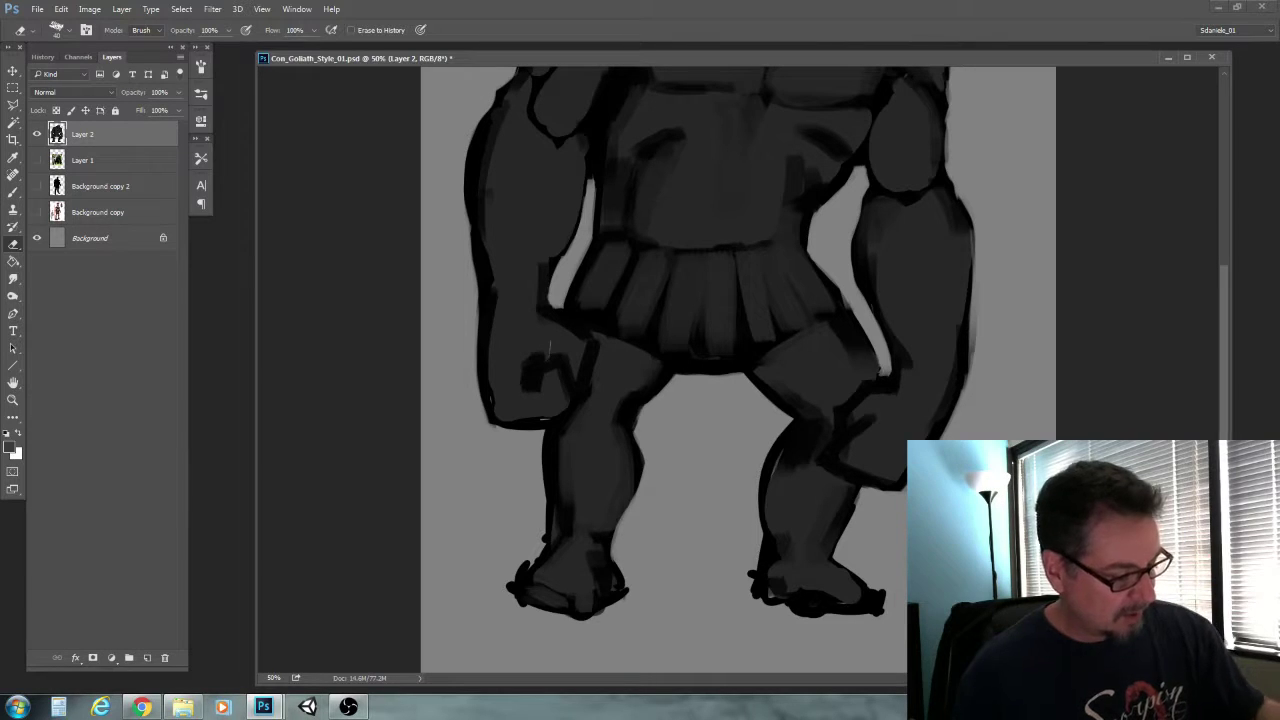
mouse_move(543, 512)
left_mouse_down()
mouse_move(546, 548)
mouse_move(521, 580)
left_mouse_up()
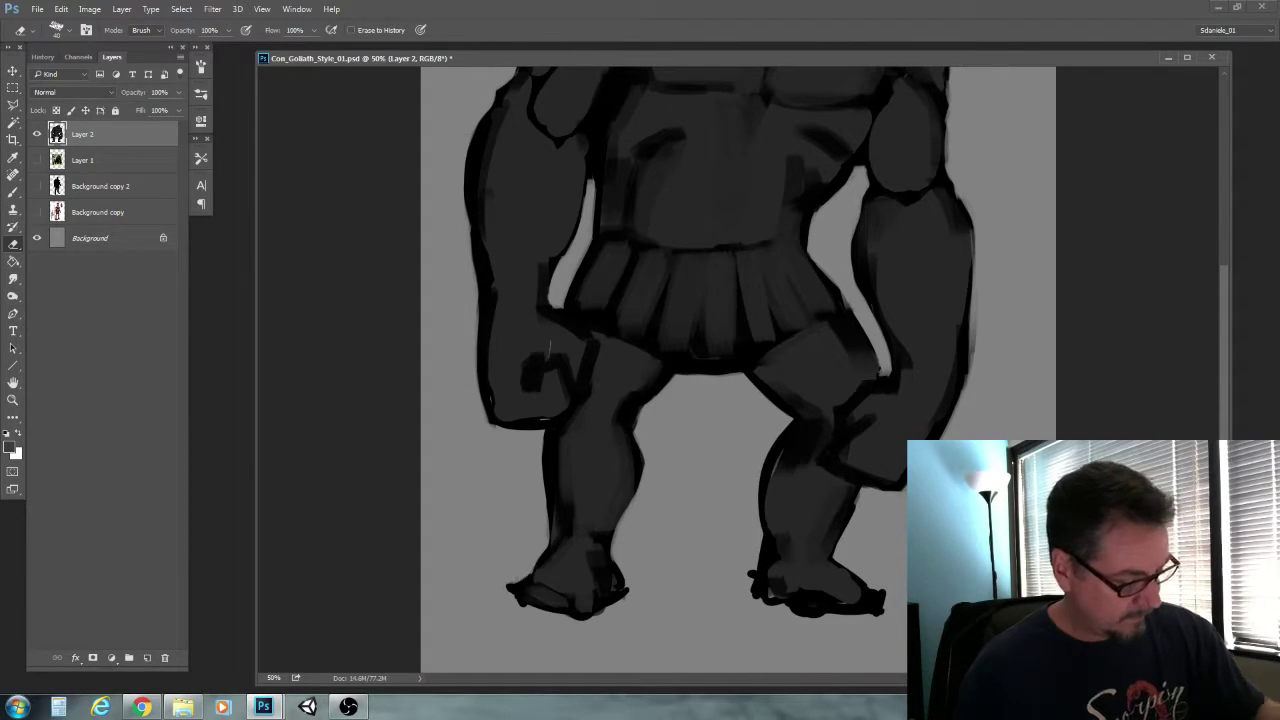
left_click_drag(517, 581, 518, 606)
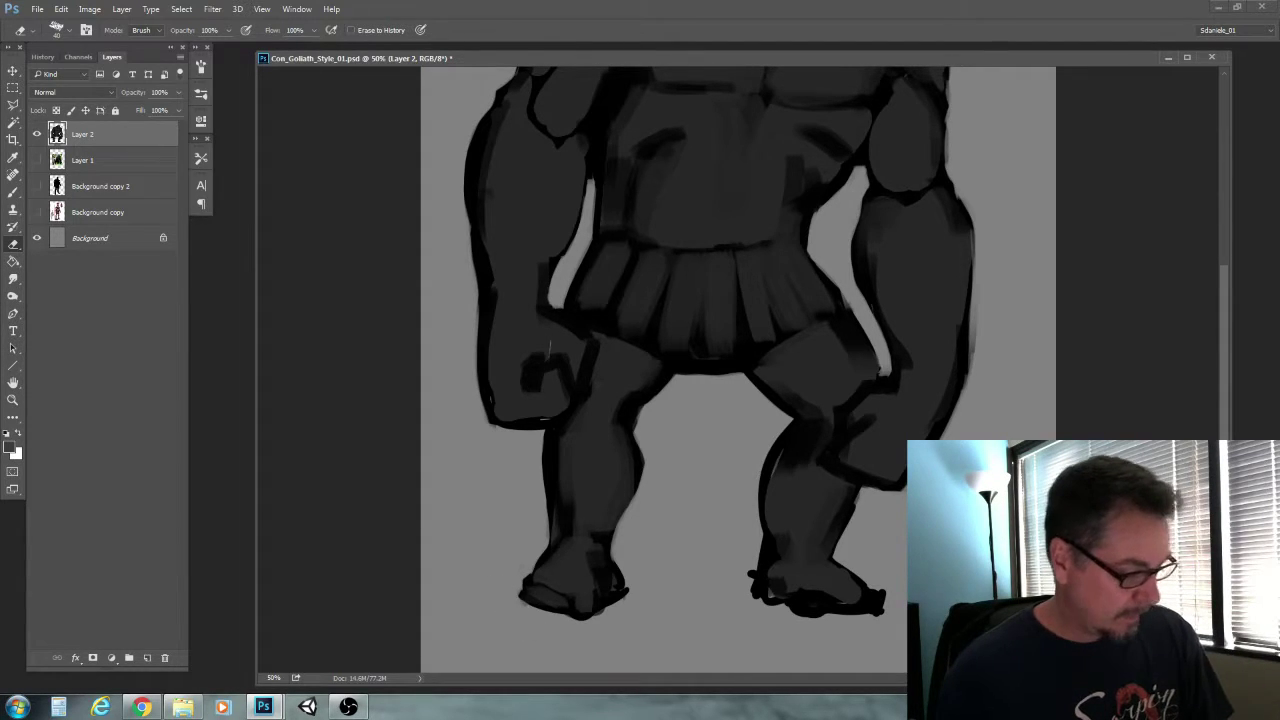
mouse_move(627, 574)
left_mouse_down()
mouse_move(632, 609)
mouse_move(607, 614)
left_mouse_up()
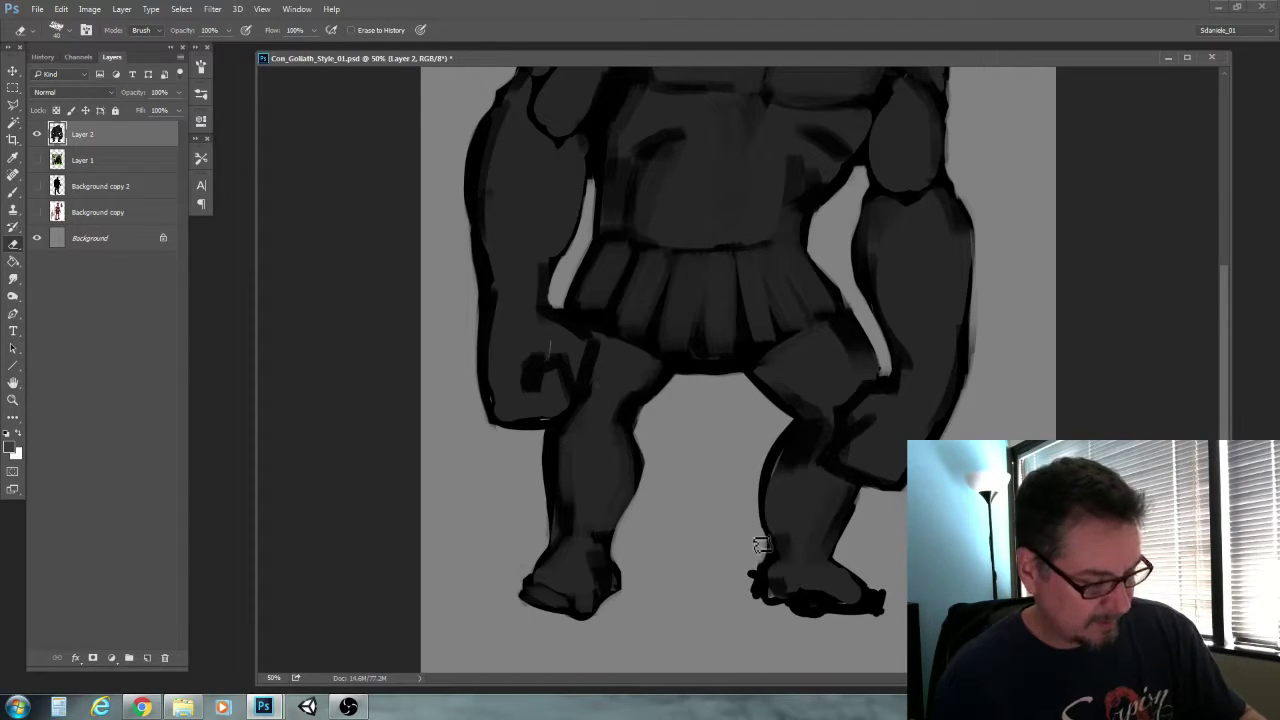
left_click_drag(764, 546, 759, 506)
mouse_move(760, 565)
left_mouse_down()
mouse_move(754, 597)
mouse_move(796, 622)
left_mouse_up()
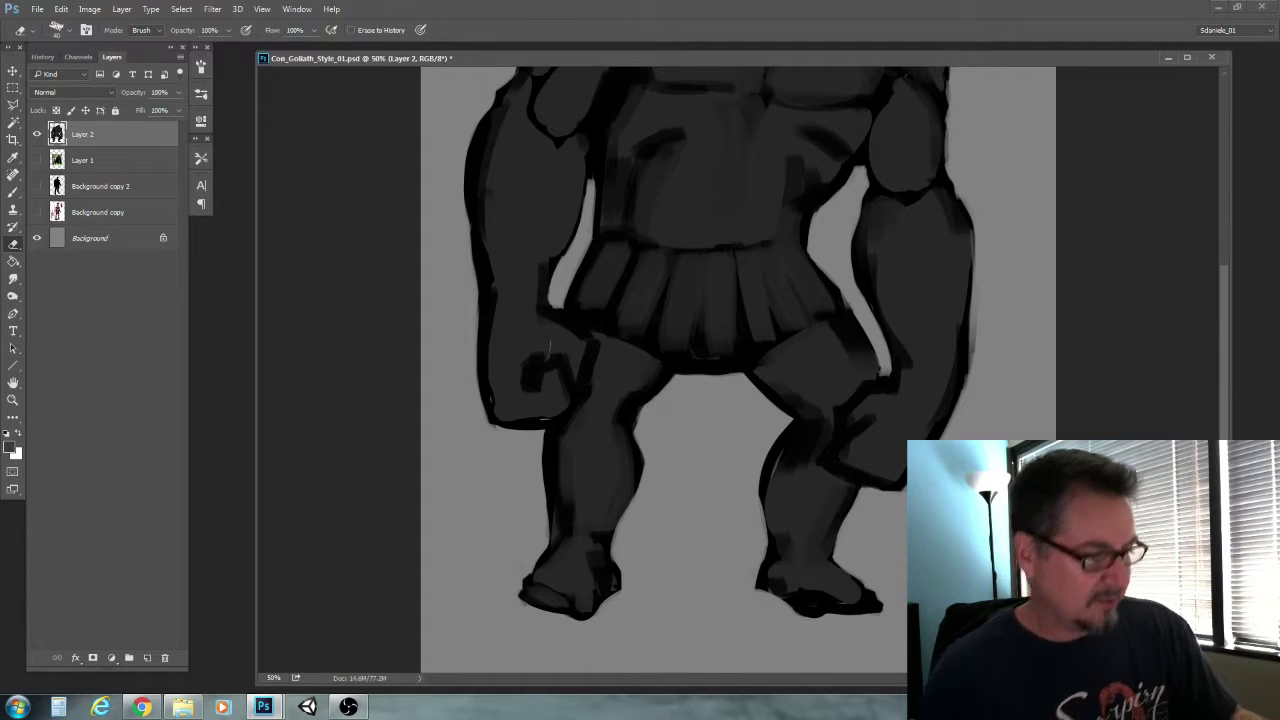
Widen the gap between the left-hand forearm and the torso, slimming the waist outline and tidying the wrist edge
left_click_drag(511, 357, 494, 540)
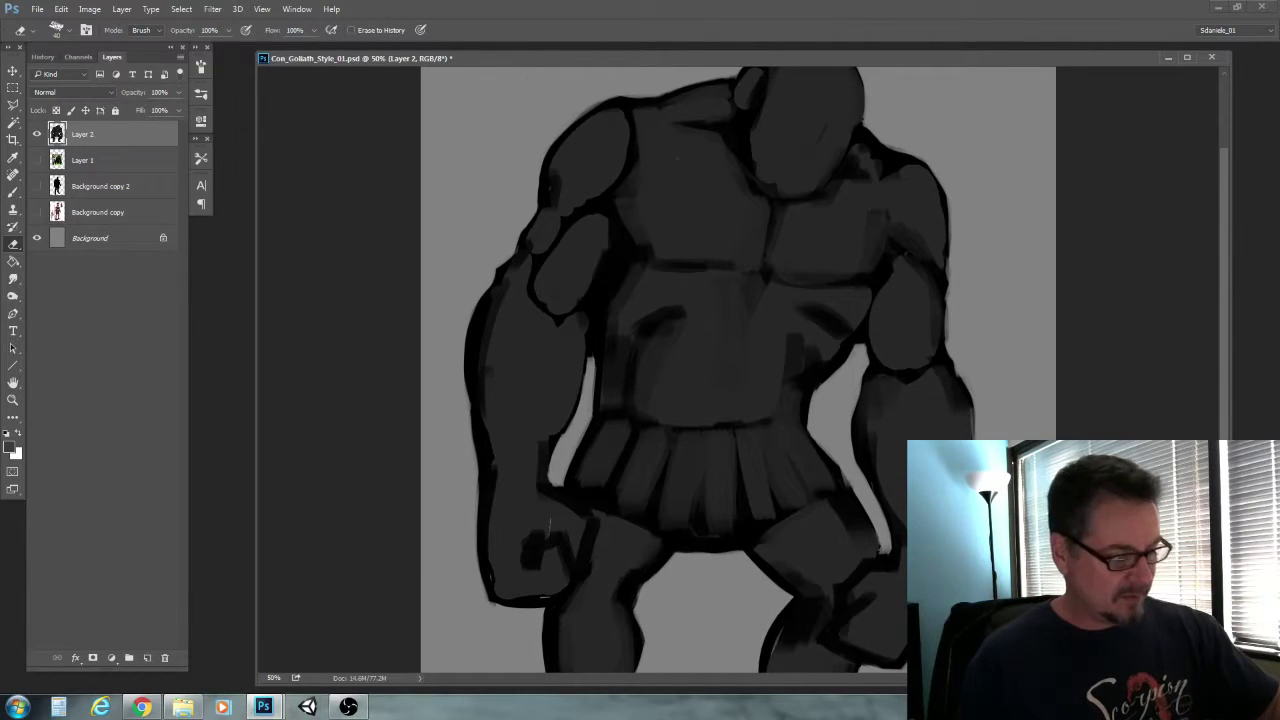
mouse_move(570, 472)
left_mouse_down()
mouse_move(597, 366)
mouse_move(598, 410)
left_mouse_up()
left_click_drag(593, 366, 592, 419)
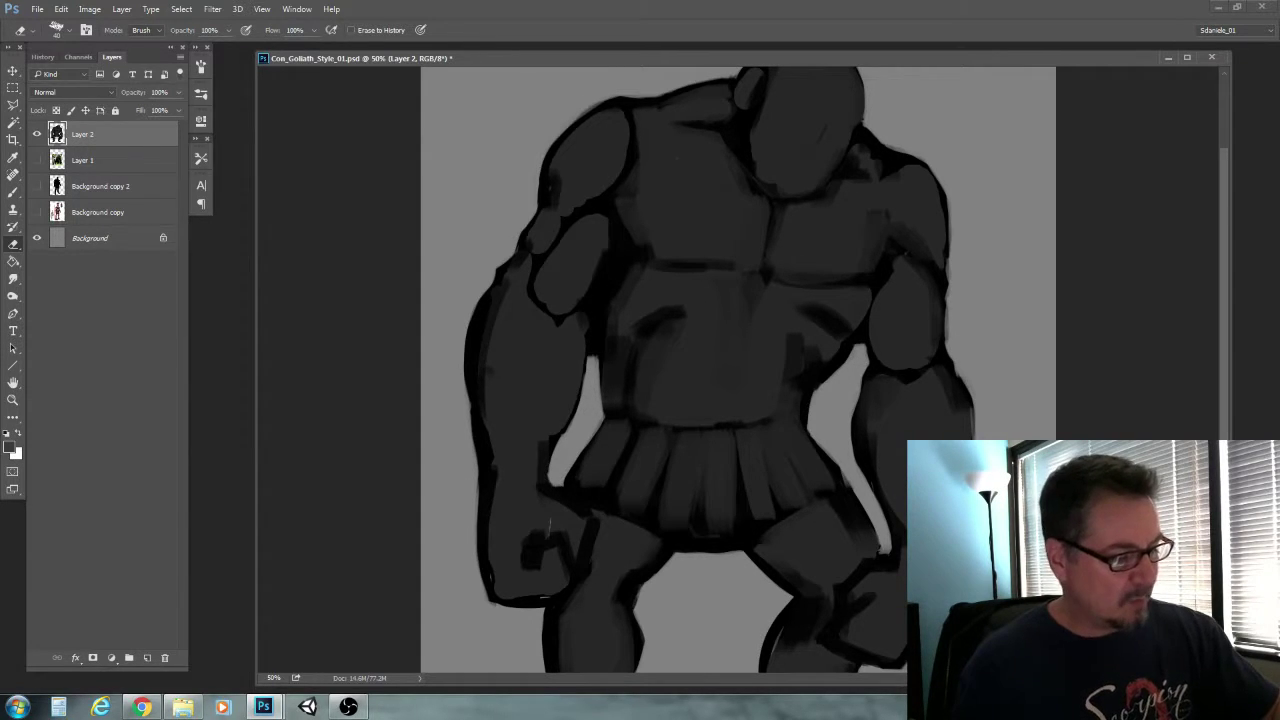
key("bracketleft")
key("bracketleft")
left_click_drag(598, 353, 602, 399)
key("bracketright")
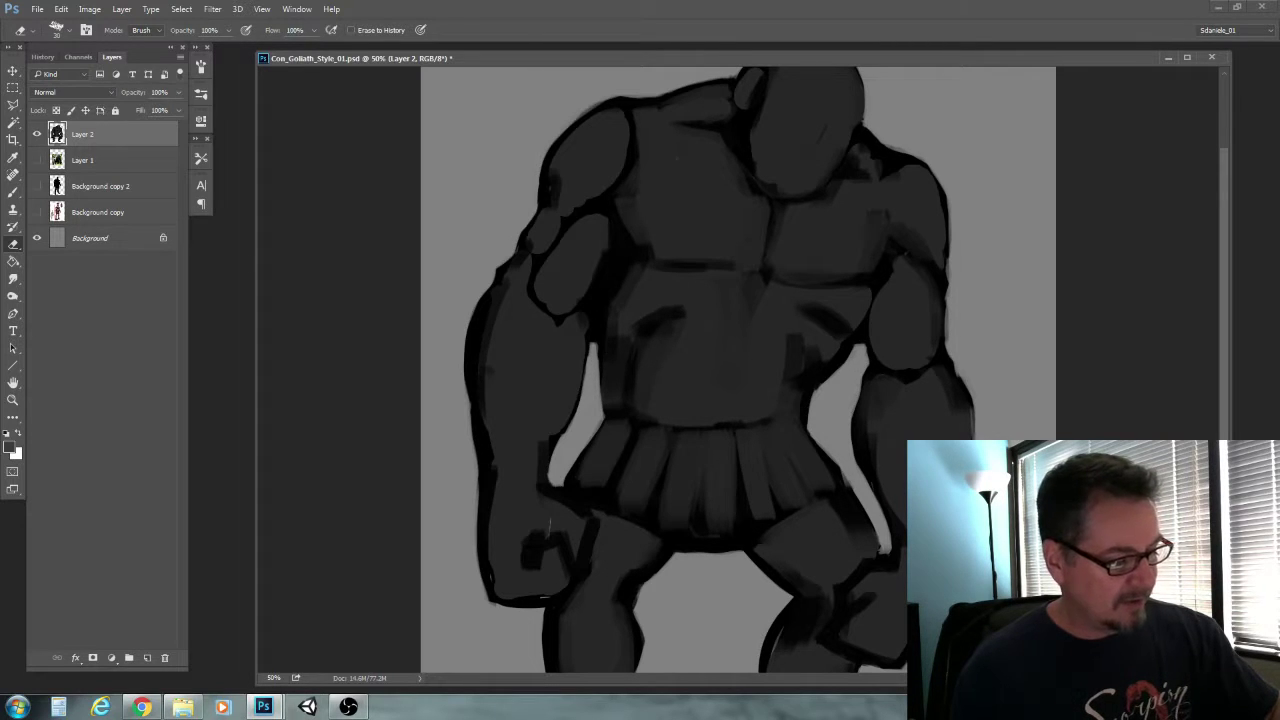
left_click_drag(546, 446, 546, 434)
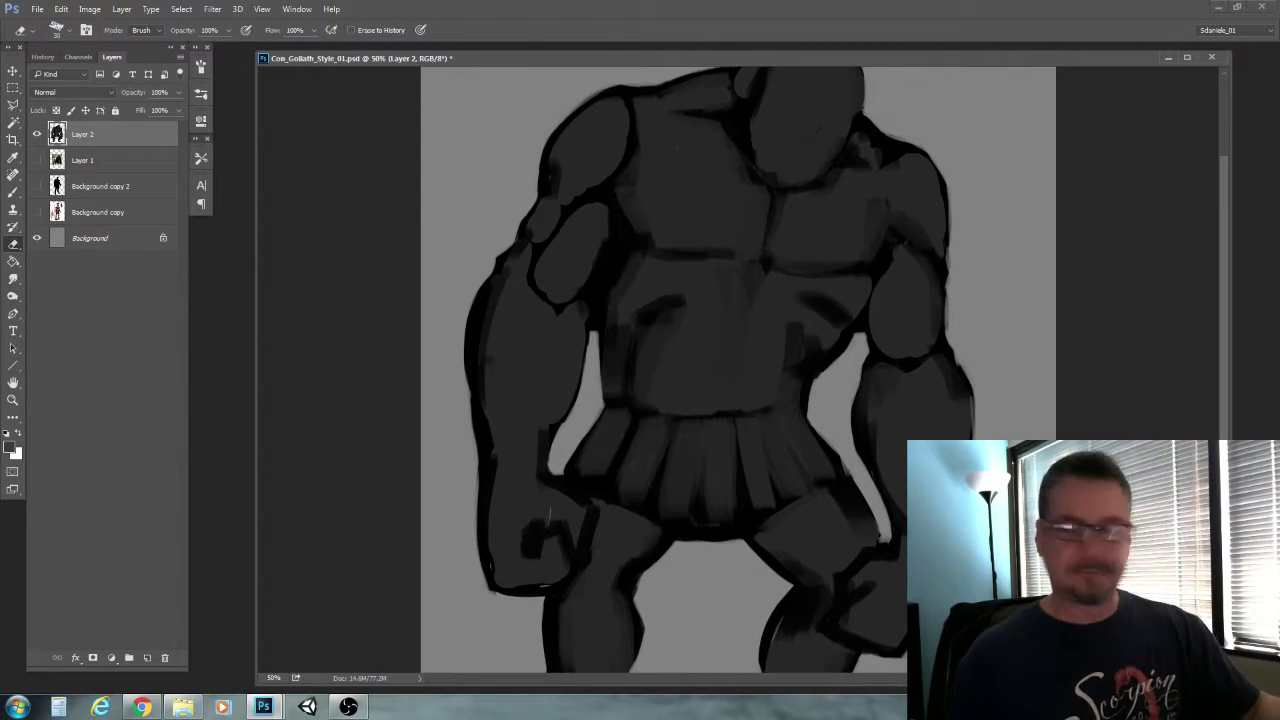
Review the whole figure and save the document
left_click(13, 400)
left_click(523, 440, "alt")
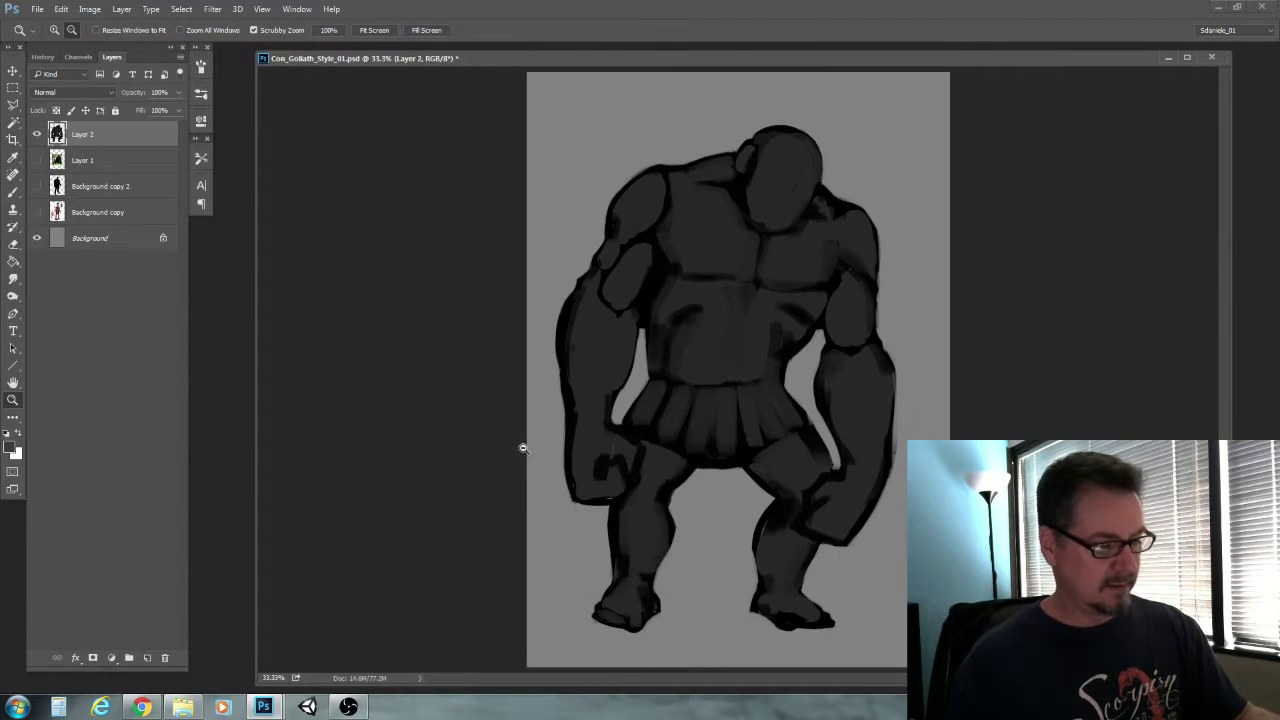
left_click(533, 448, "alt")
key("ctrl+s")
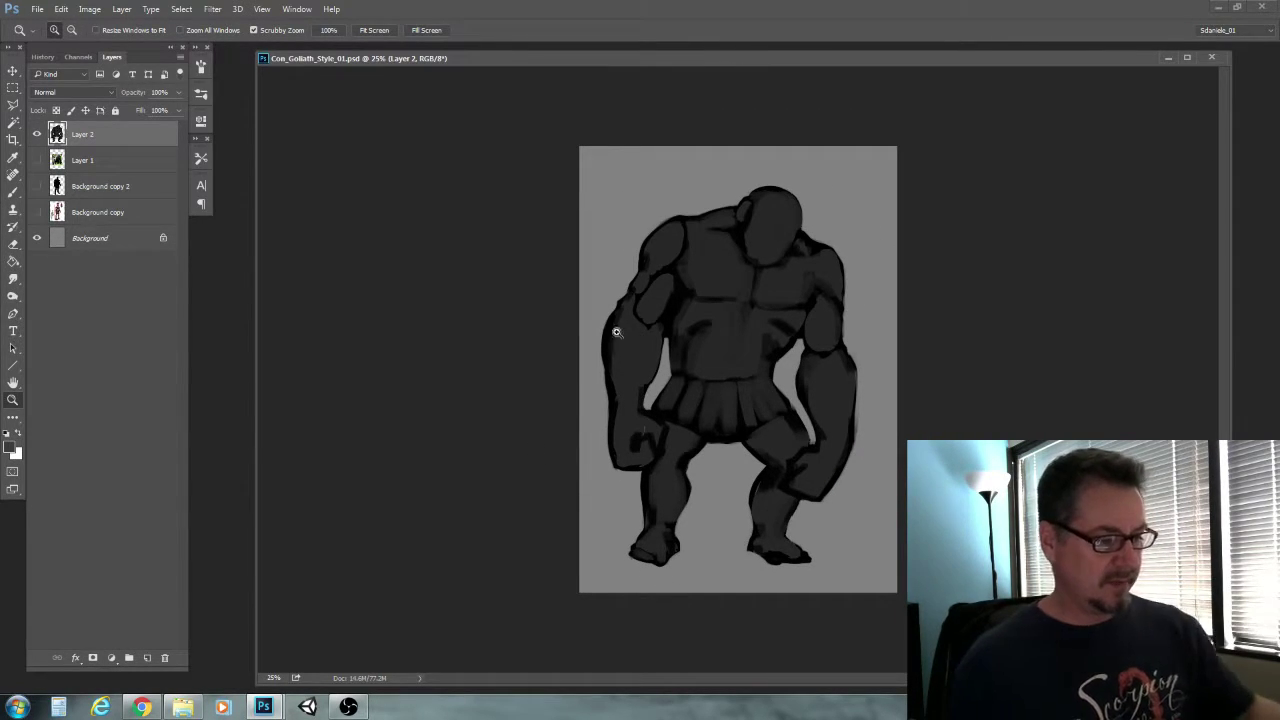
Darken the whole figure on Layer 2 with a Hue/Saturation adjustment, setting Lightness to -46
left_click(683, 371)
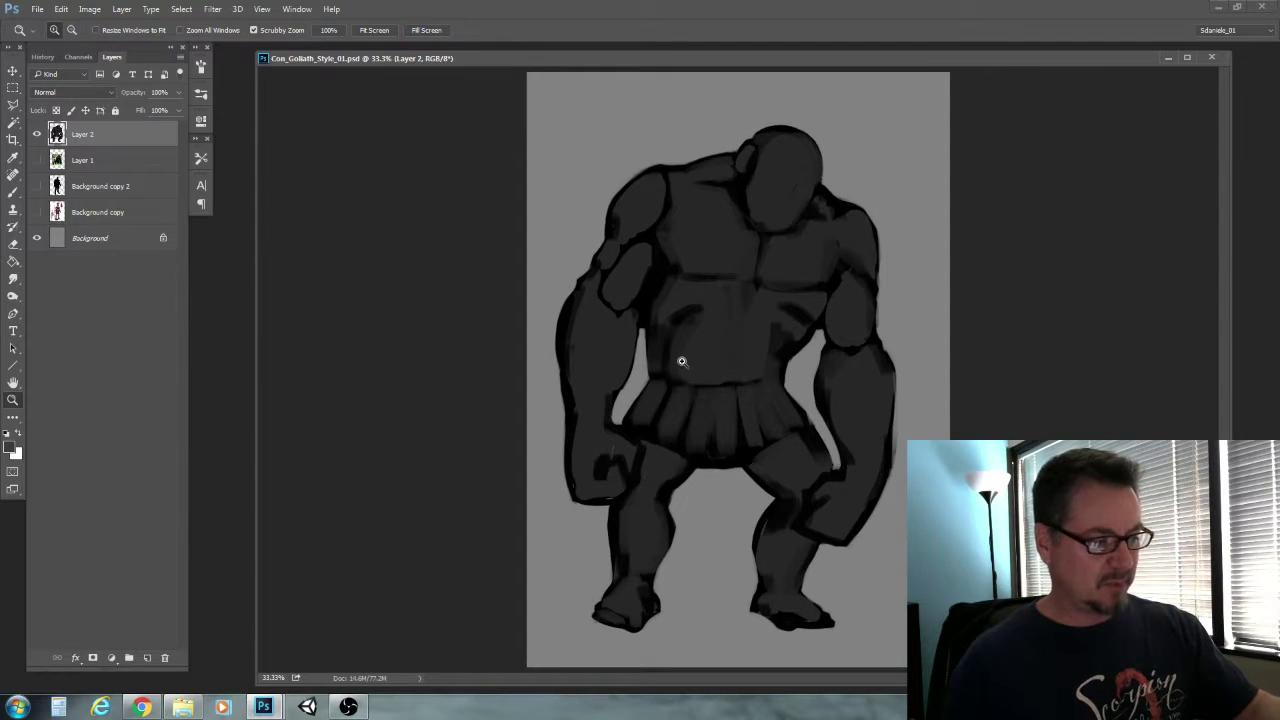
left_click(681, 358)
left_click_drag(680, 371, 502, 463)
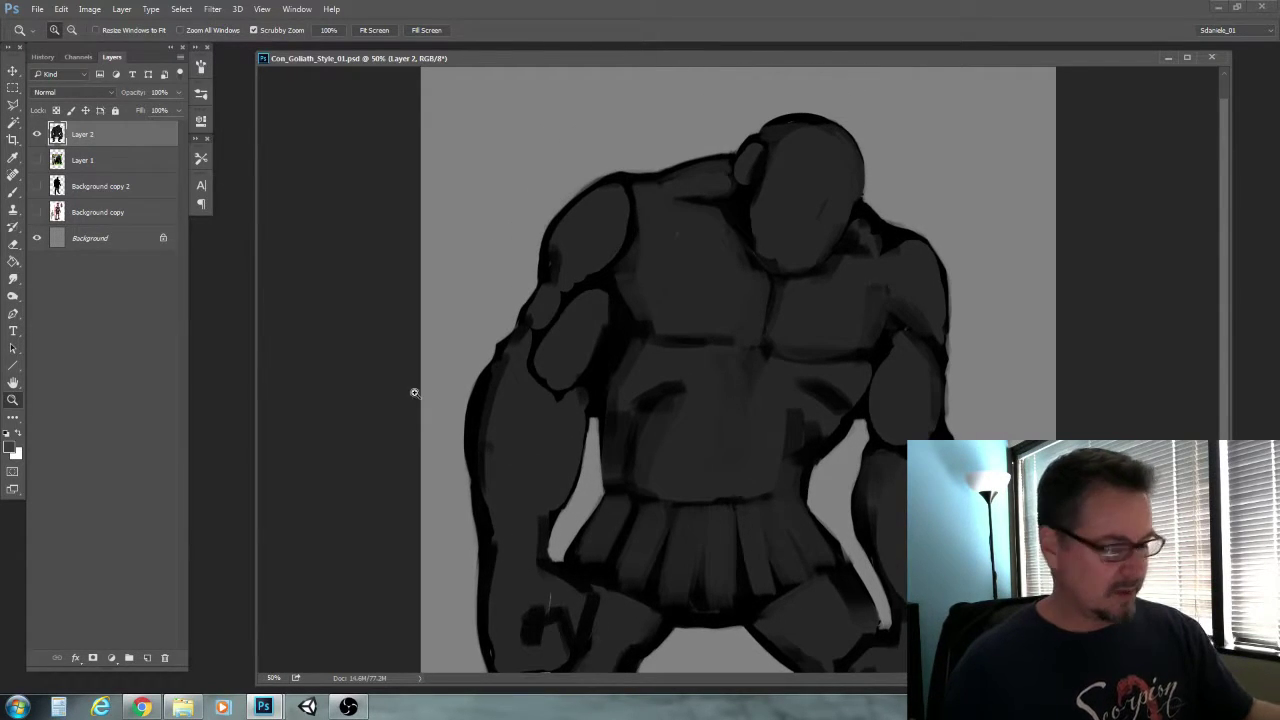
key("ctrl+u")
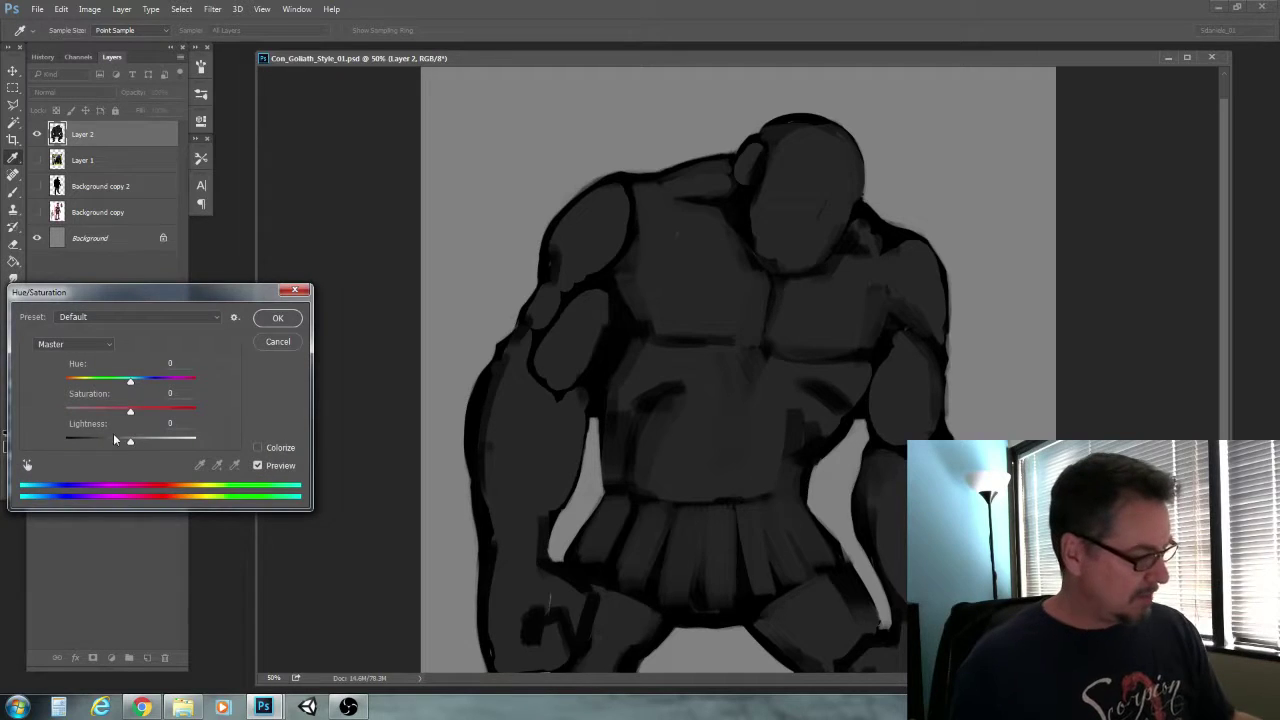
left_click_drag(131, 437, 99, 441)
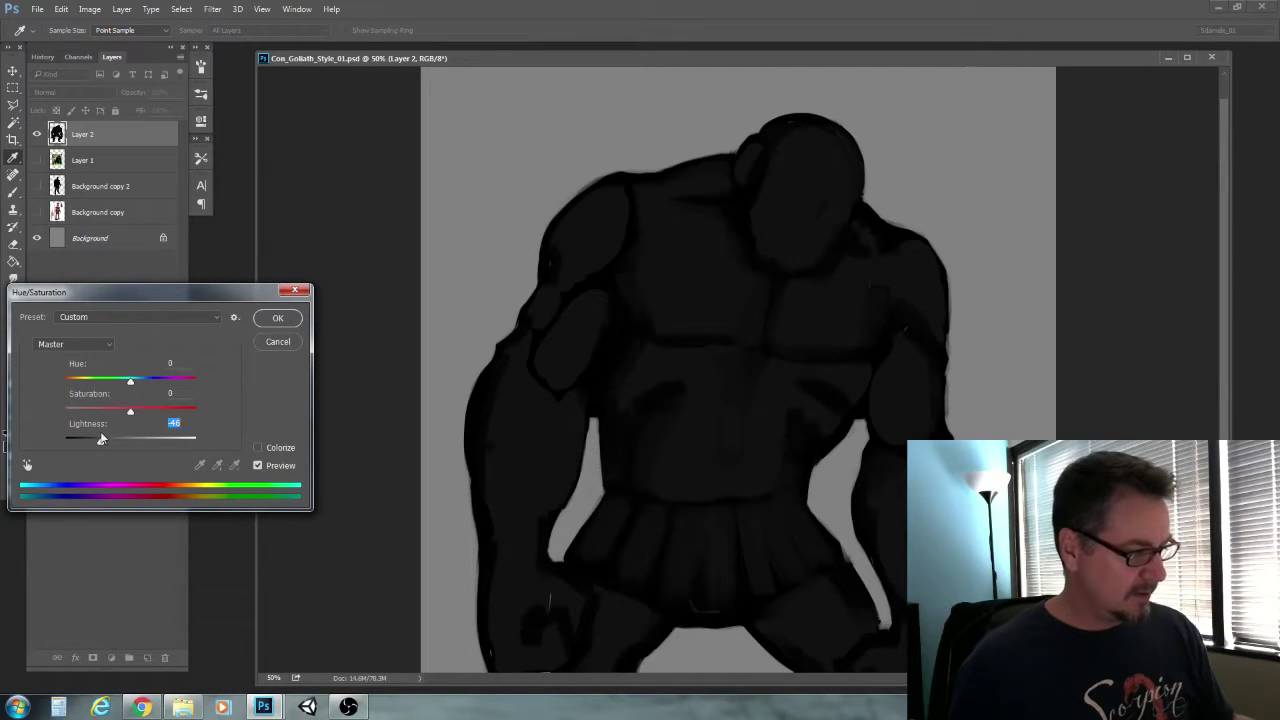
left_click(277, 318)
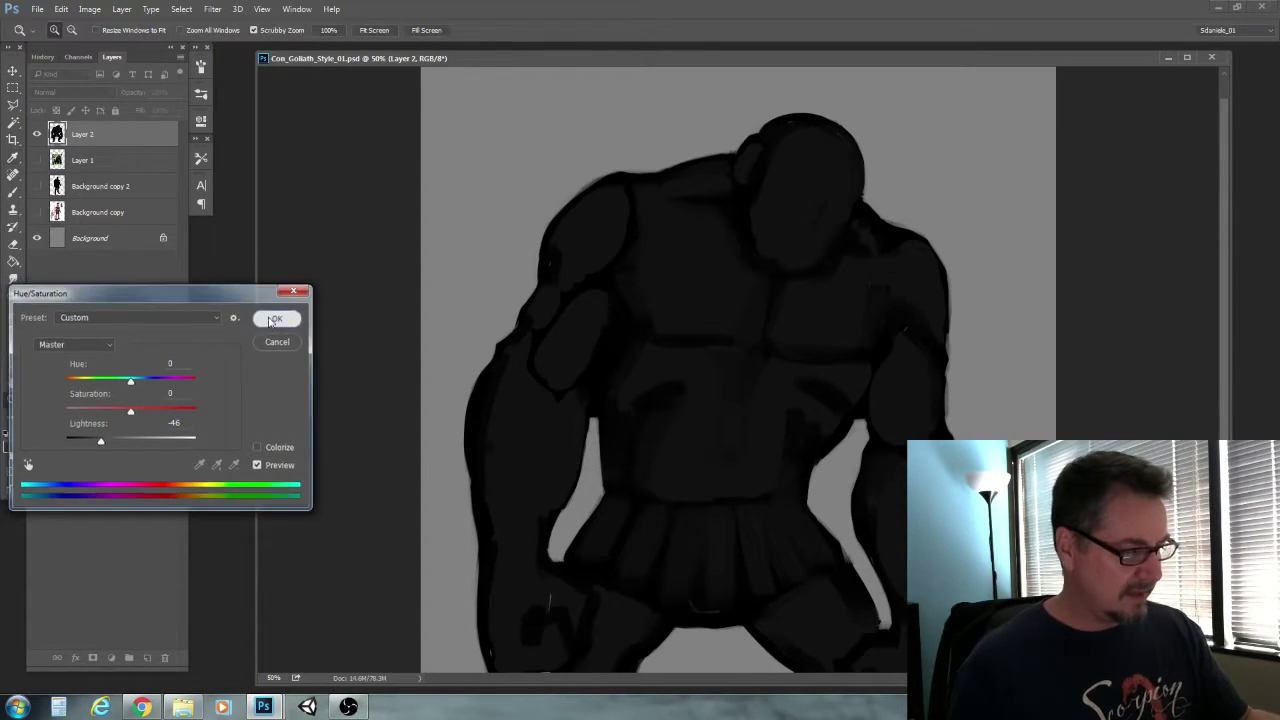
Paint the right-hand shoulder, upper arm and inner forearm broader with the Brush, deepening the shadow at the armpit
left_click(13, 192)
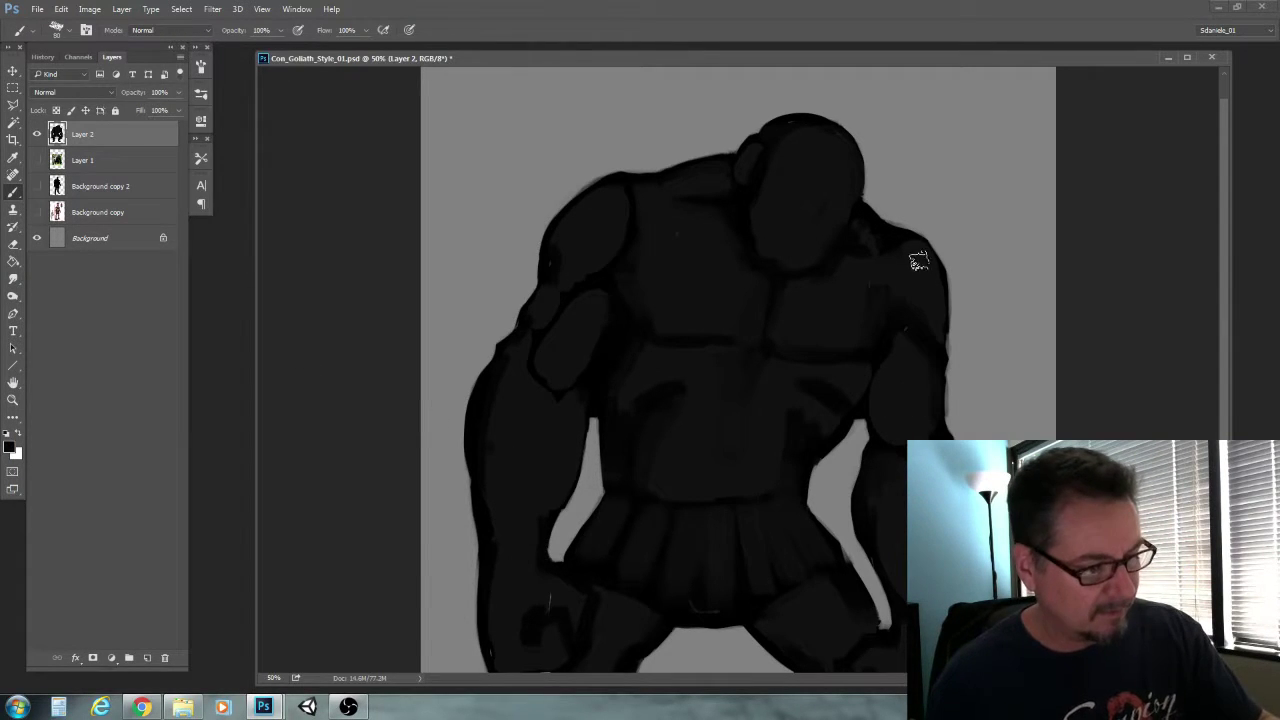
mouse_move(925, 251)
left_mouse_down()
mouse_move(946, 279)
mouse_move(950, 420)
left_mouse_up()
key("bracketleft")
left_click(910, 380, "alt")
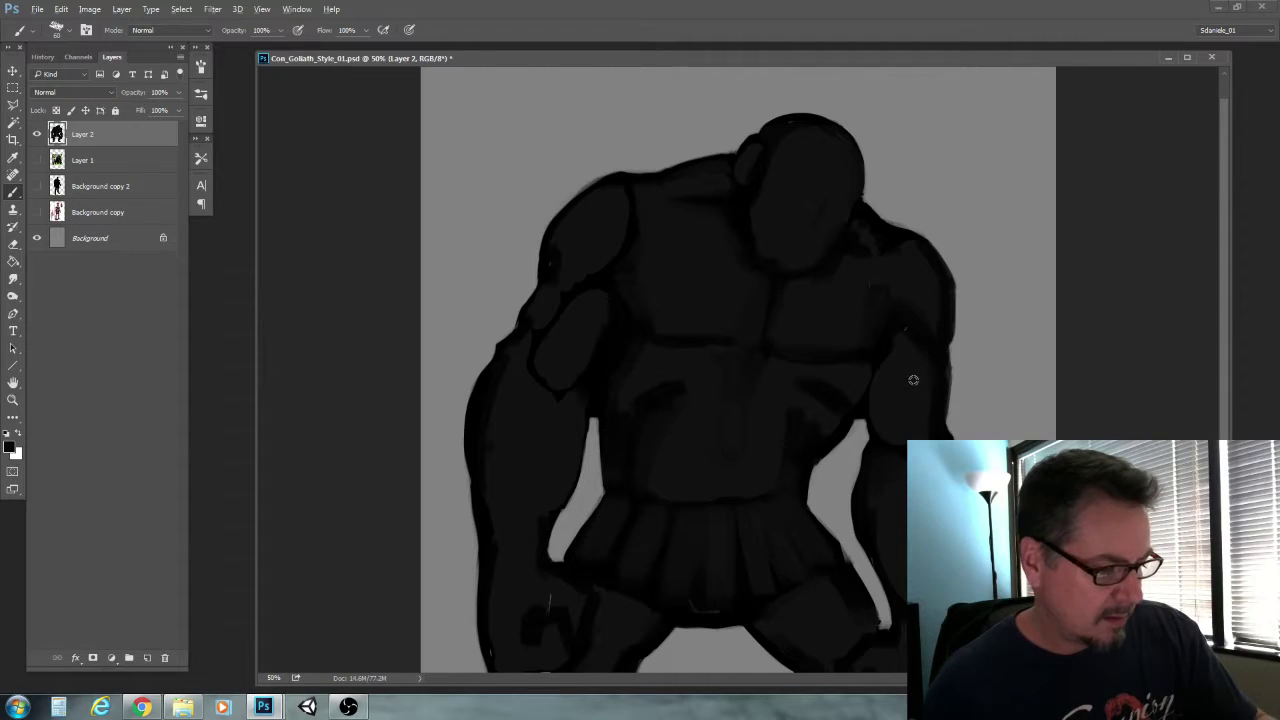
key("bracketright")
key("bracketright")
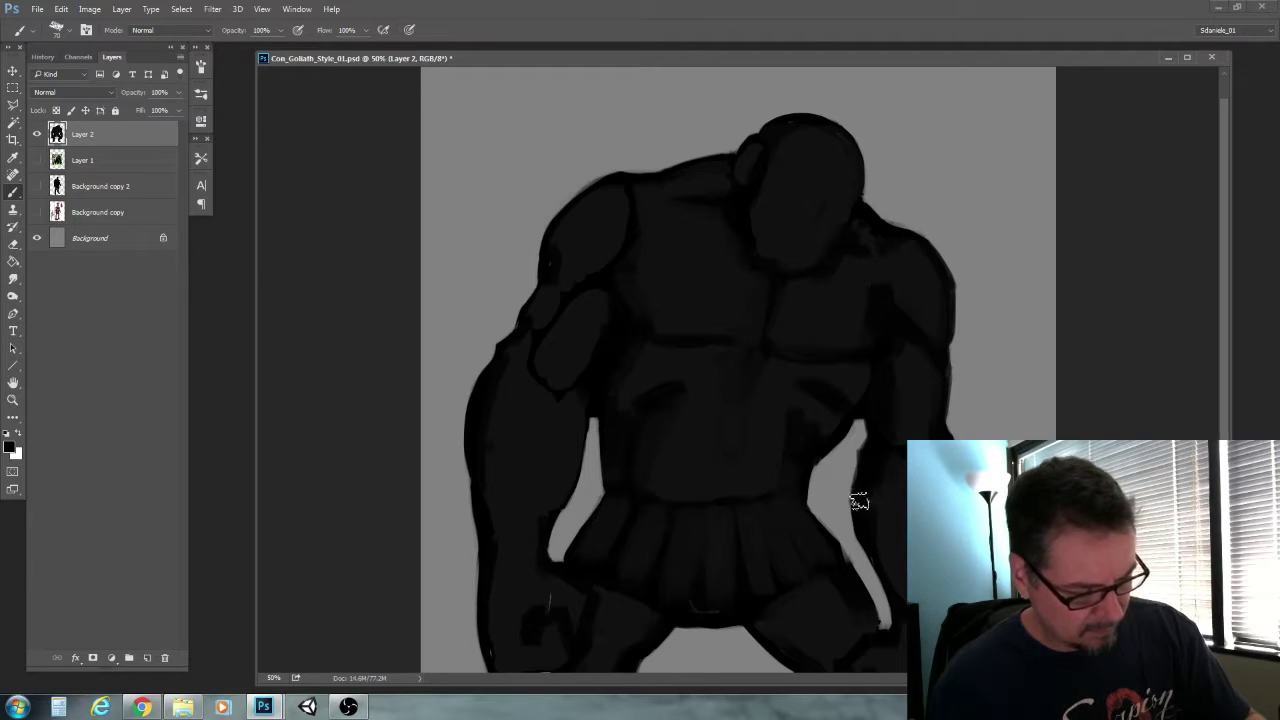
key("bracketright")
left_click_drag(861, 480, 860, 520)
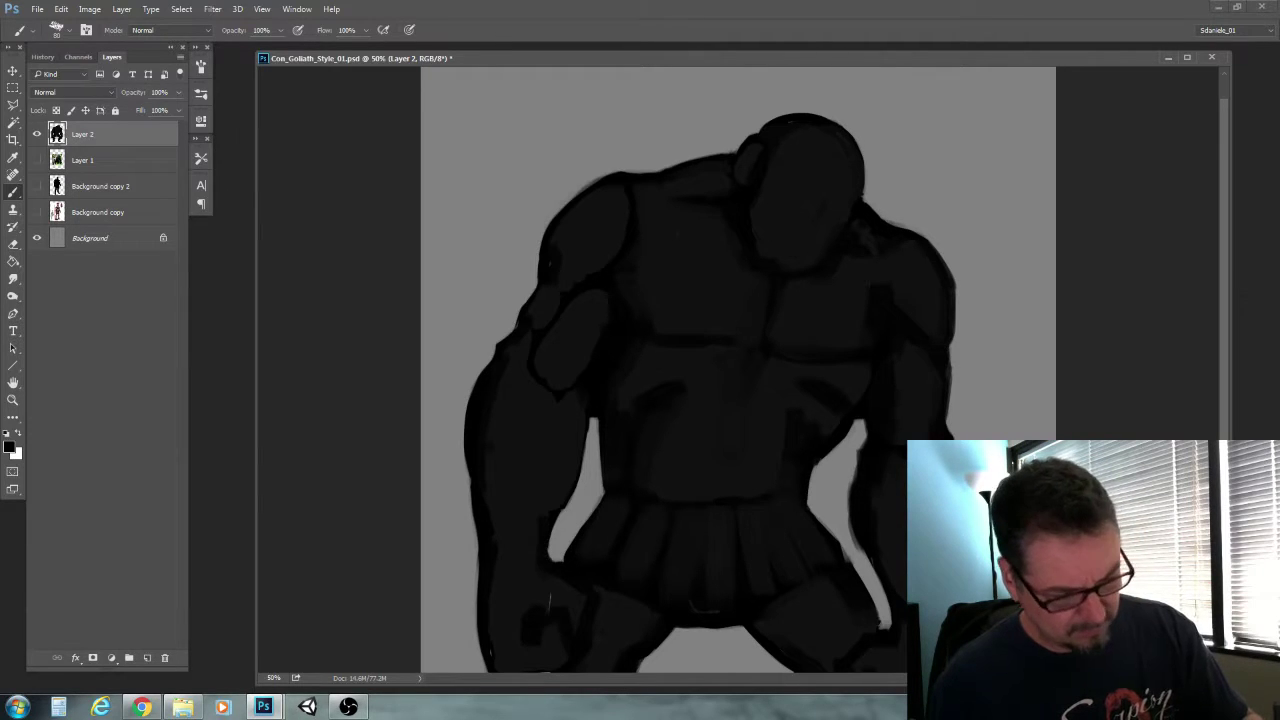
Paint pointed pleat tips below the skirt hem and flare the skirt's right-hand edge outward at the hip
scroll(903, 538, "down", 3)
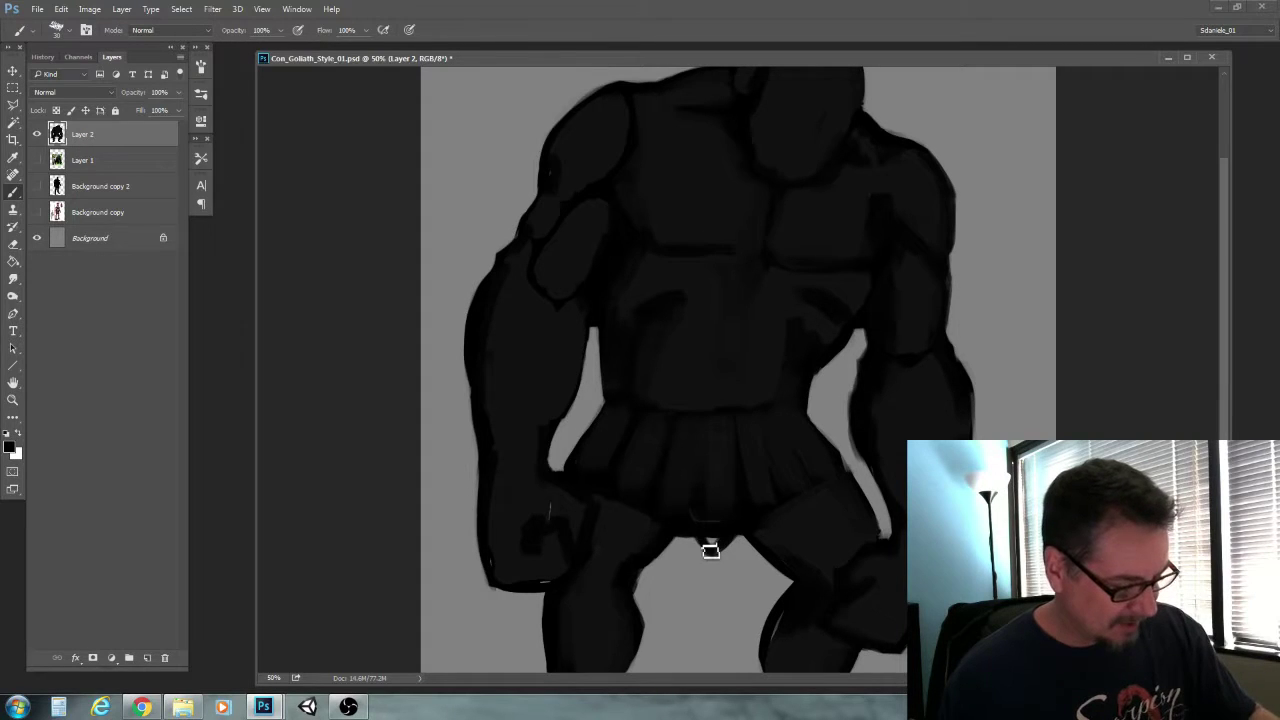
left_click_drag(716, 548, 713, 552)
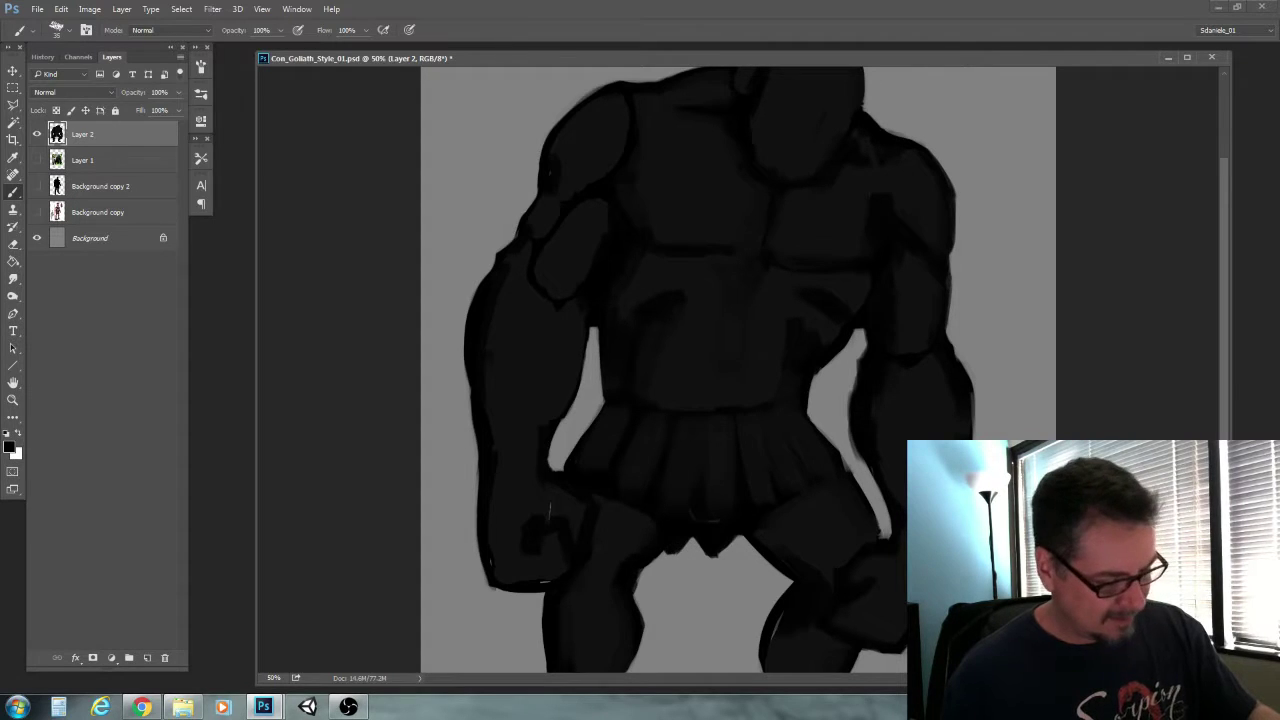
left_click(752, 536)
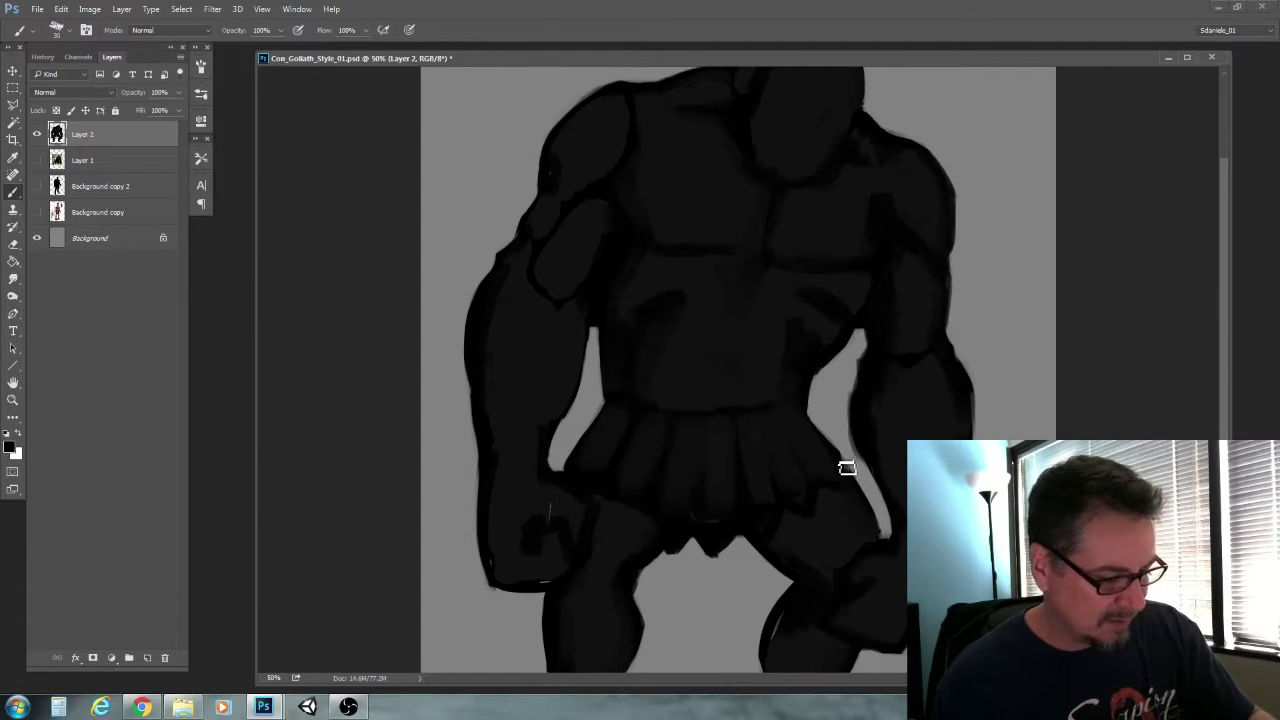
left_click_drag(817, 437, 856, 468)
key("bracketright")
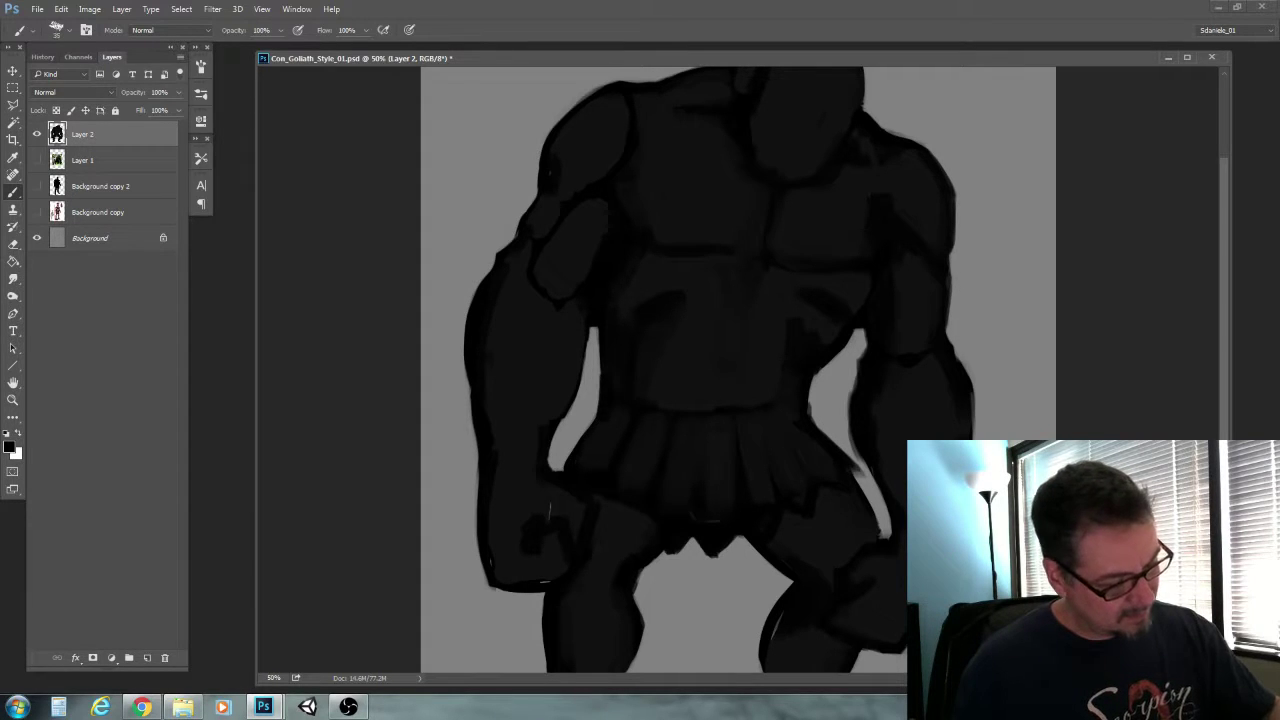
Trim the central pleat tips to clean points with the Eraser and paint over the light mark above them
left_click(14, 245)
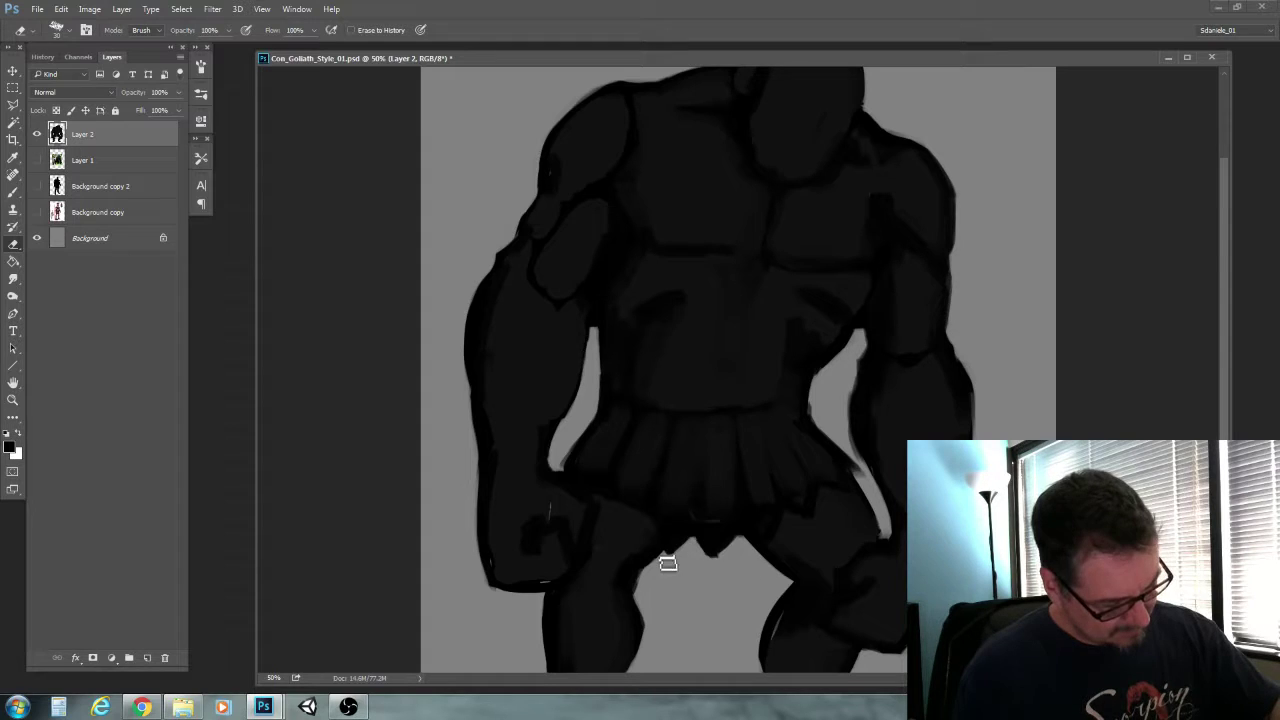
left_click_drag(695, 557, 720, 554)
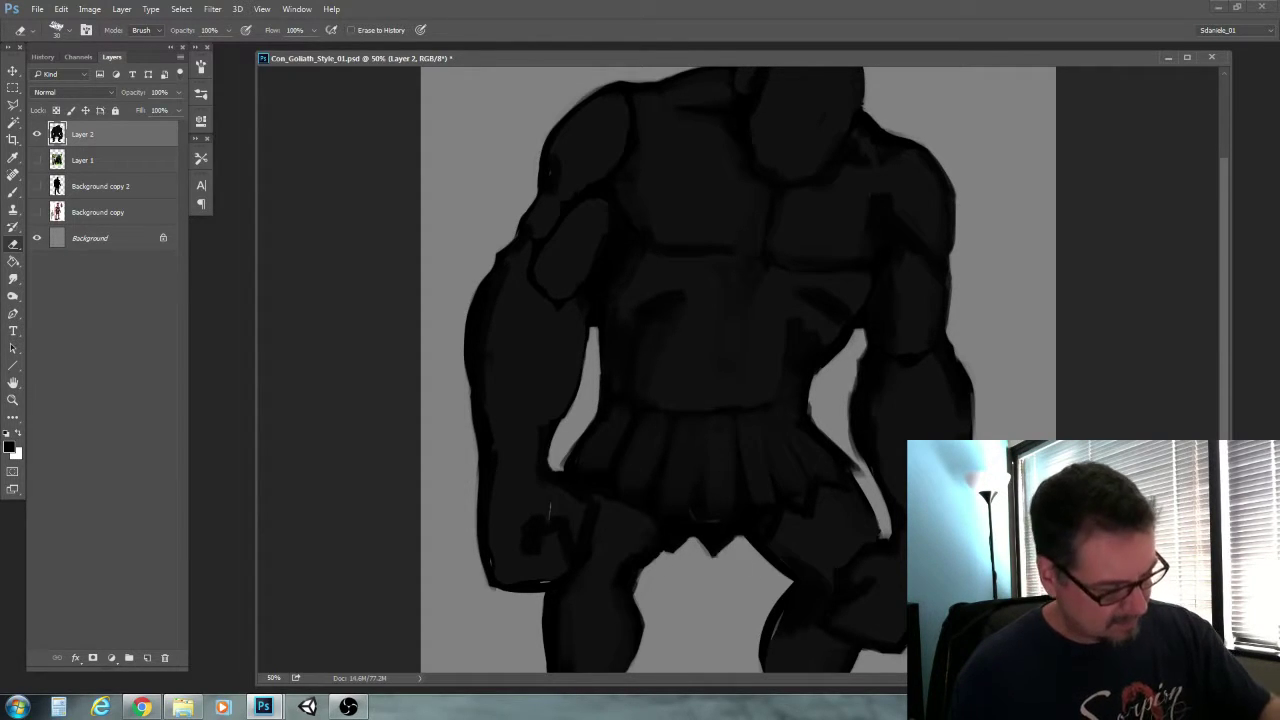
left_click(13, 191)
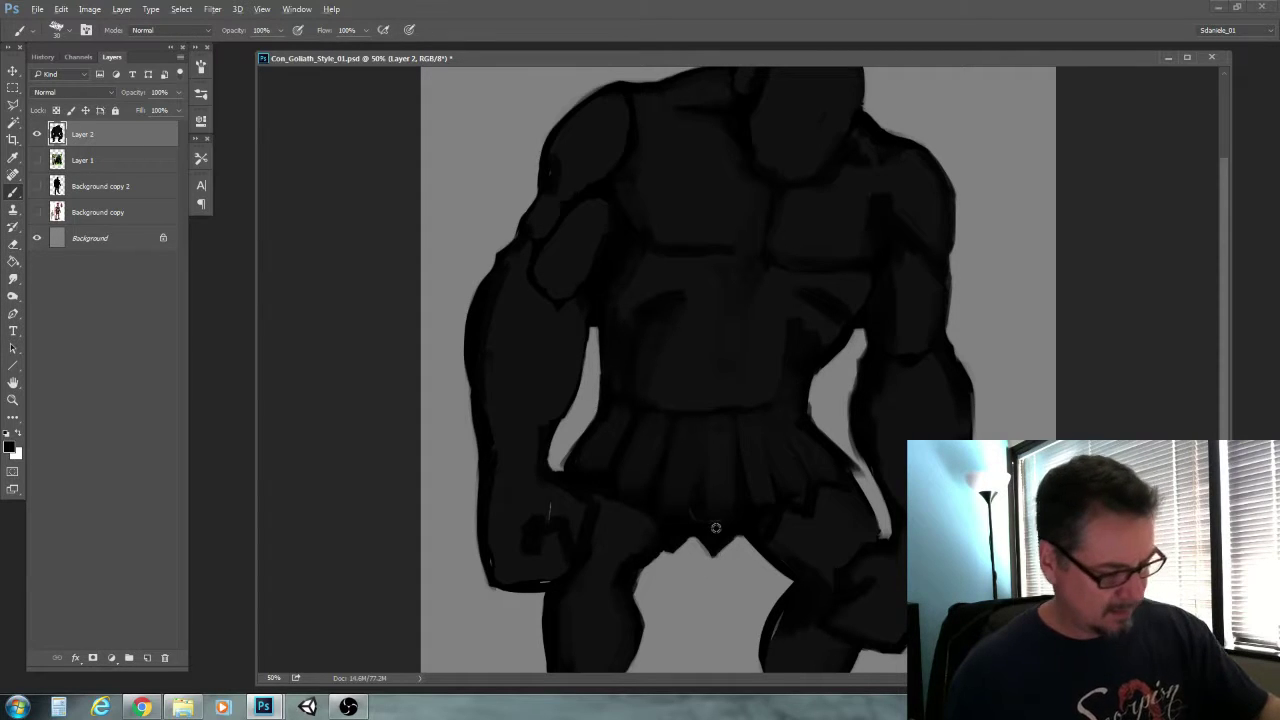
left_click_drag(716, 531, 697, 540)
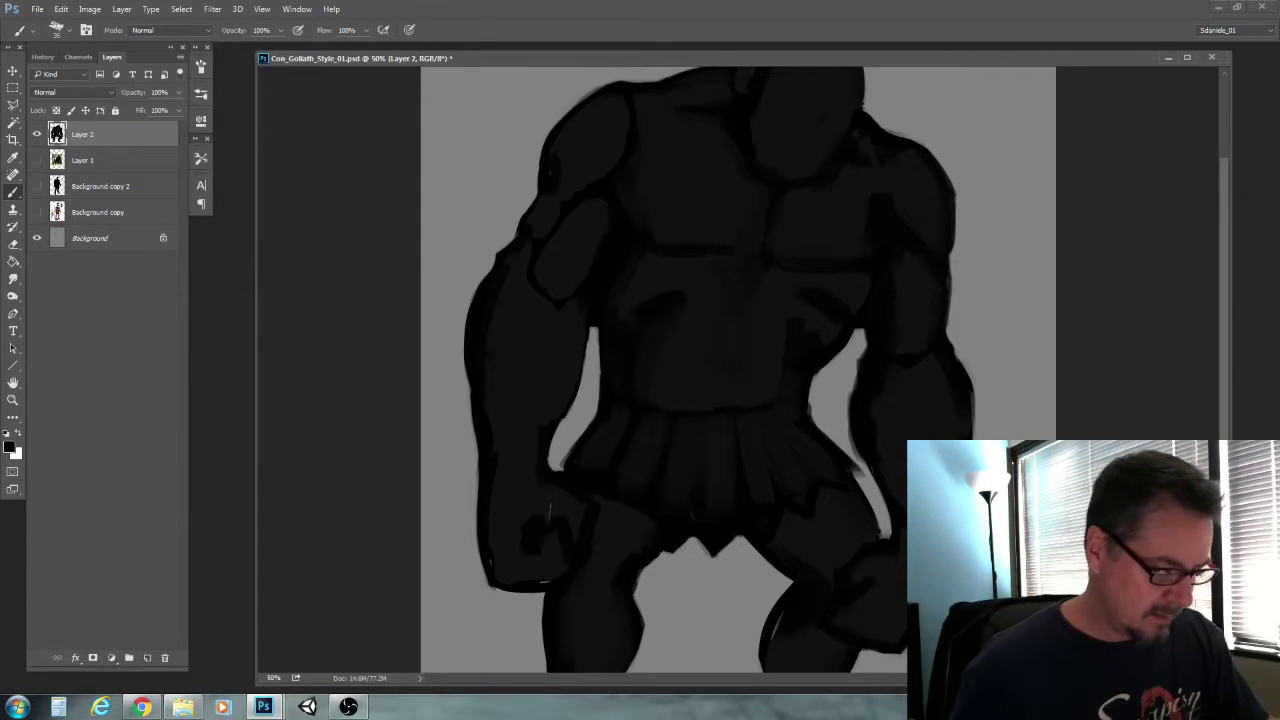
Fill in the skirt pleats with a sampled body tone and a larger brush, shaping them down to their points
left_click(789, 478, "alt")
key("bracketright")
key("bracketright")
left_click_drag(818, 463, 843, 485)
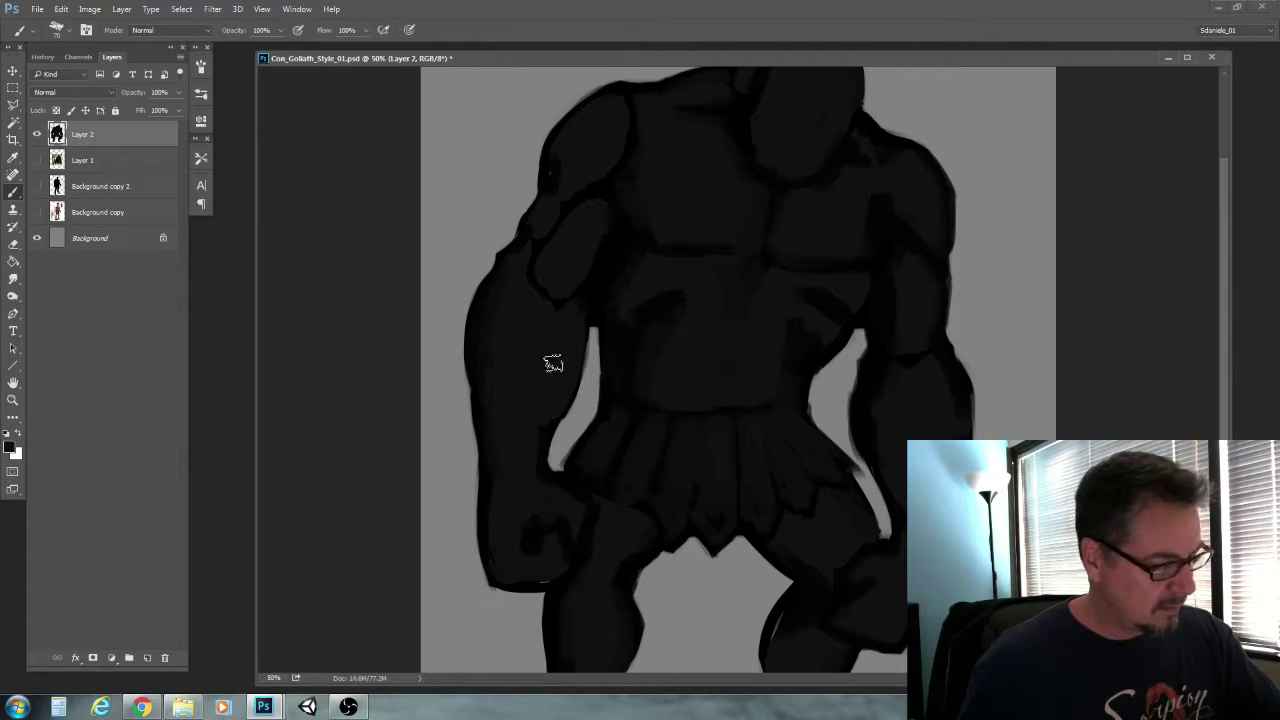
Thicken the left-hand arm in sampled black along the inner forearm and the outer edge of the elbow and shoulder
left_click(651, 306, "alt")
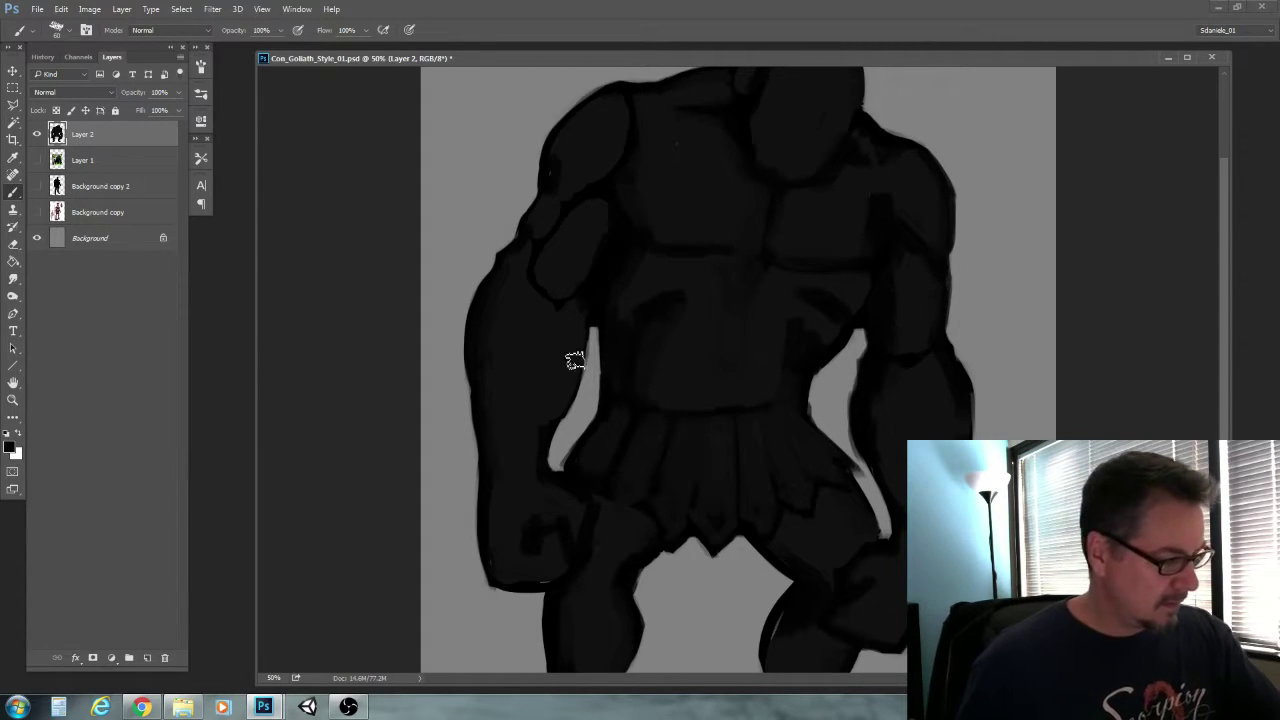
key("bracketleft")
left_click_drag(588, 331, 545, 461)
key("bracketleft")
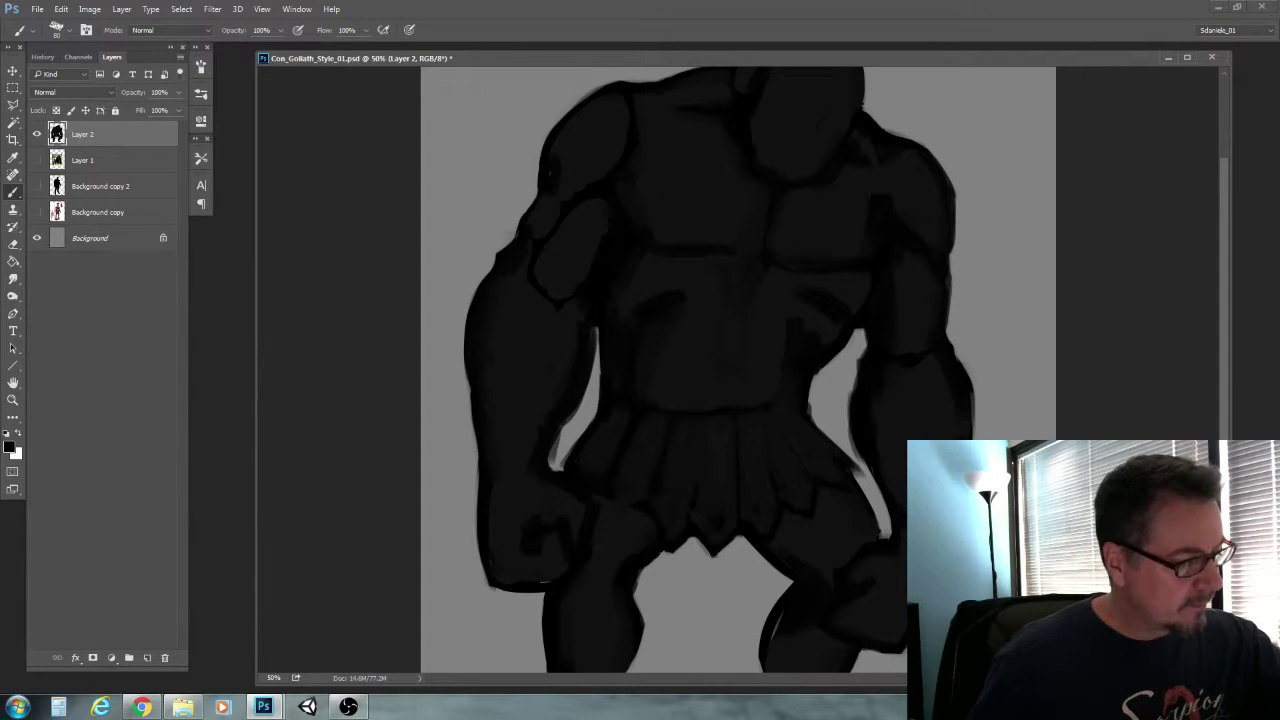
left_click_drag(537, 190, 518, 236)
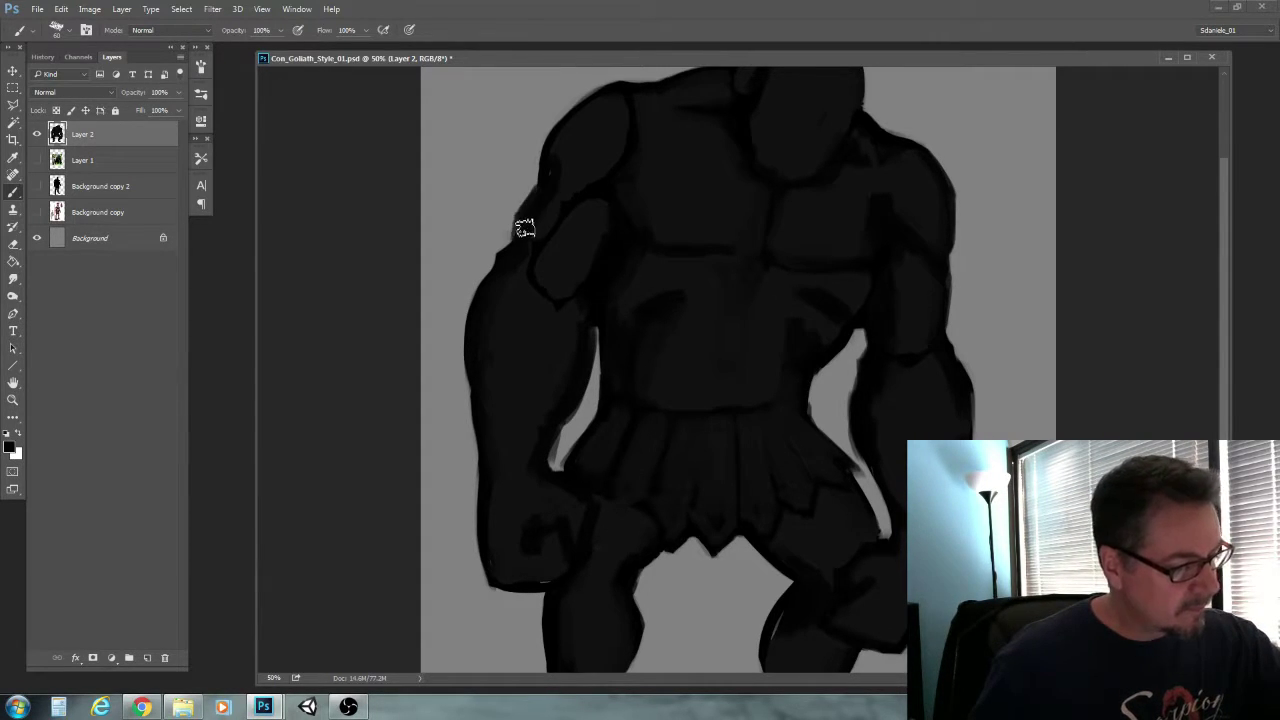
left_click_drag(546, 142, 540, 183)
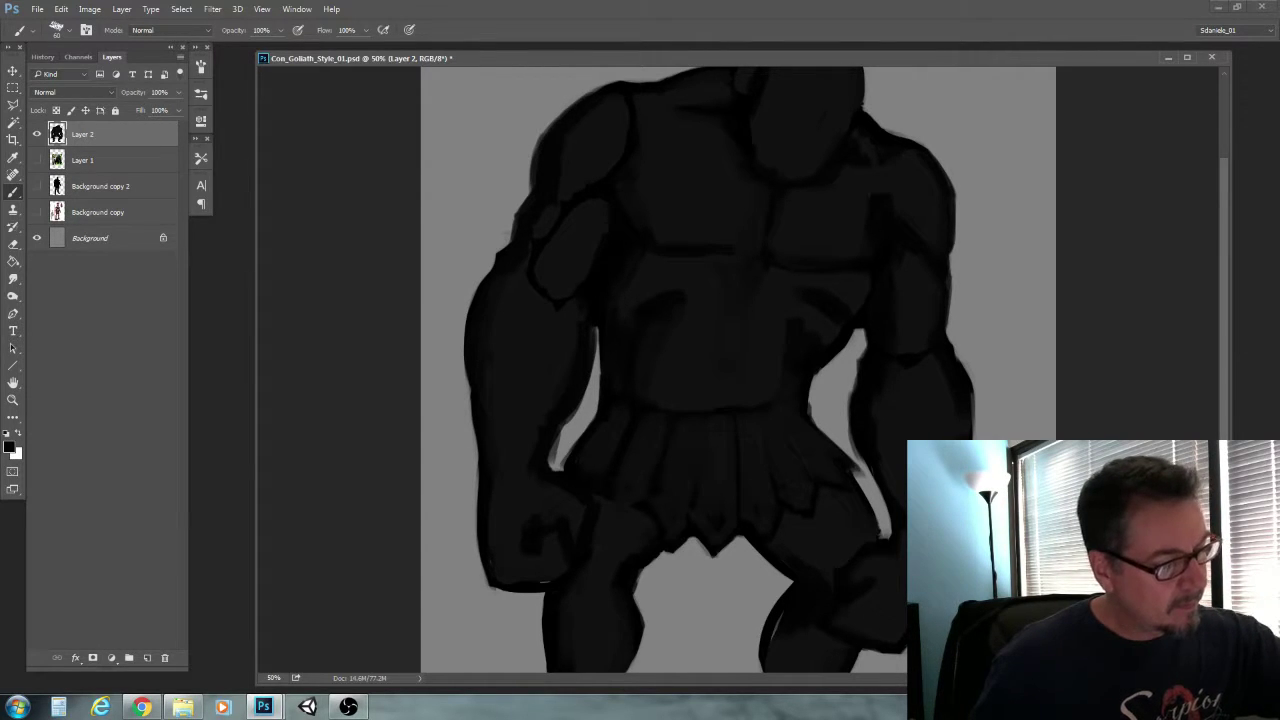
Retouch the left-hand trapezius outline beside the neck with sampled tones and an enlarged brush
left_click_drag(586, 114, 525, 429)
left_click(597, 224, "alt")
key("bracketright")
key("bracketright")
key("bracketright")
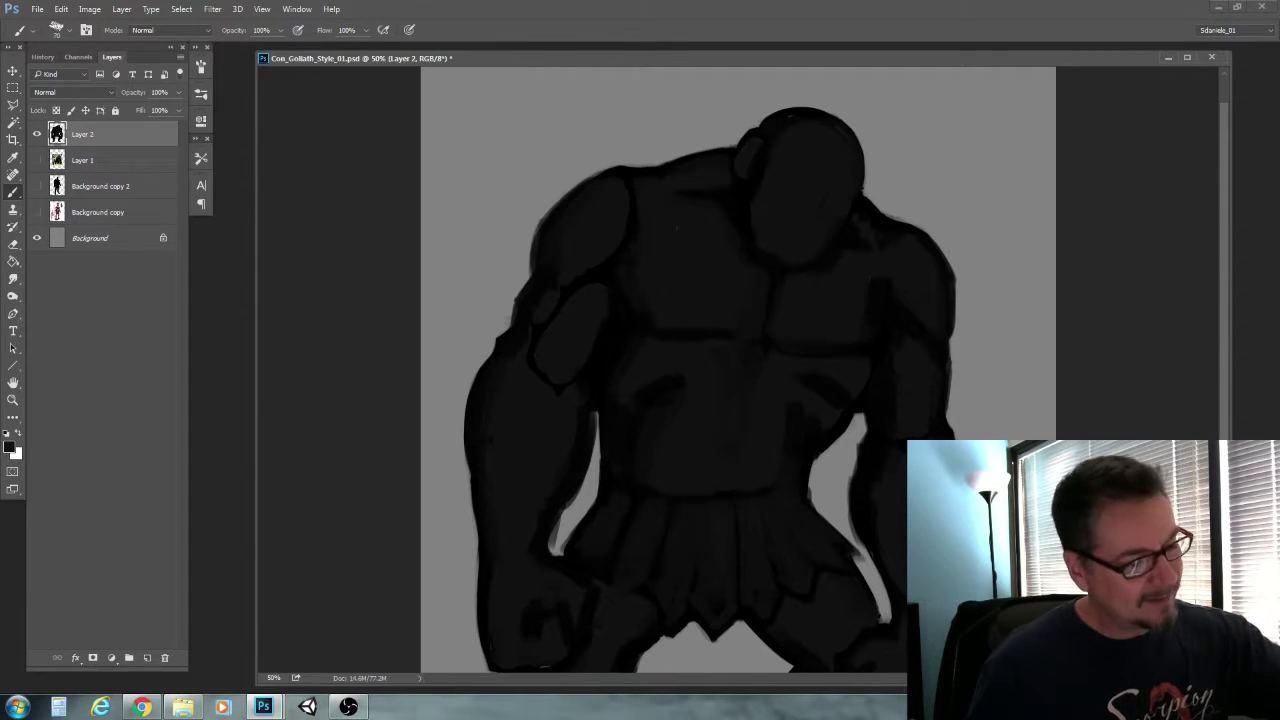
left_click(714, 163, "alt")
mouse_move(719, 157)
left_mouse_down()
mouse_move(729, 154)
mouse_move(666, 184)
mouse_move(683, 160)
left_mouse_up()
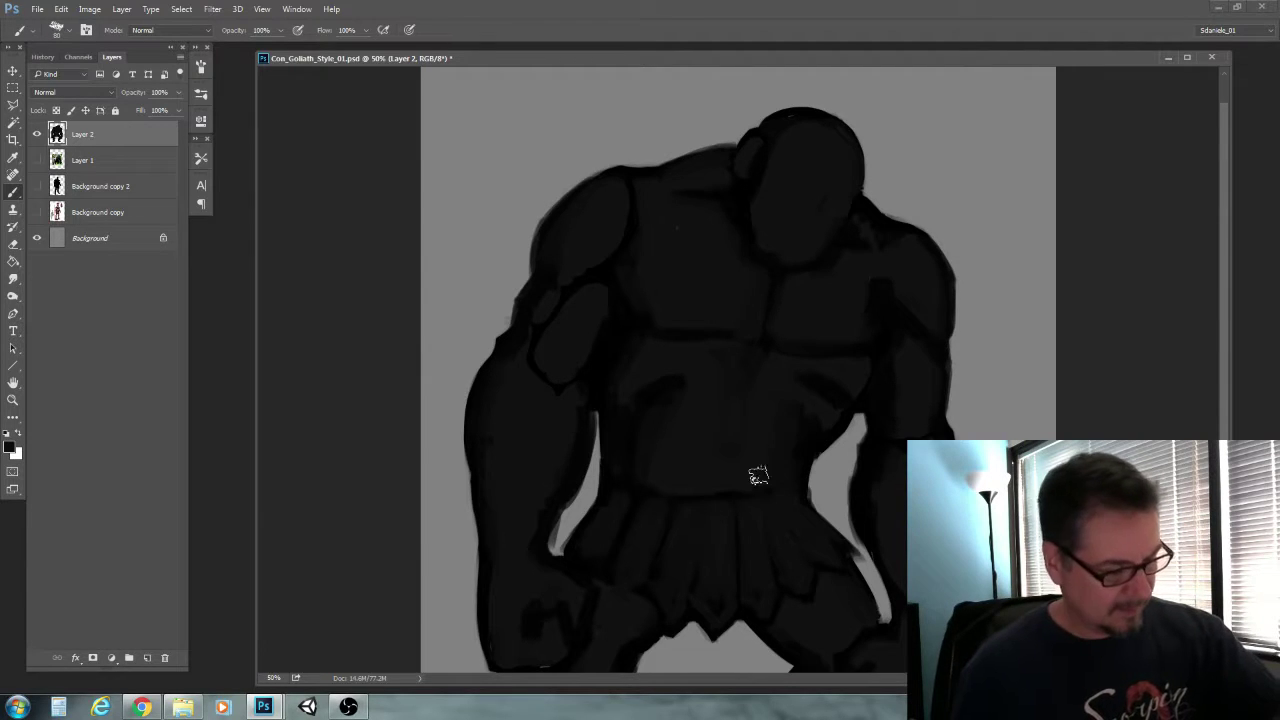
Soften the dark rib marks on both sides of the abdomen by painting over them with a larger brush
key("bracketright")
left_click_drag(789, 382, 833, 367)
key("bracketright")
left_click_drag(664, 393, 666, 438)
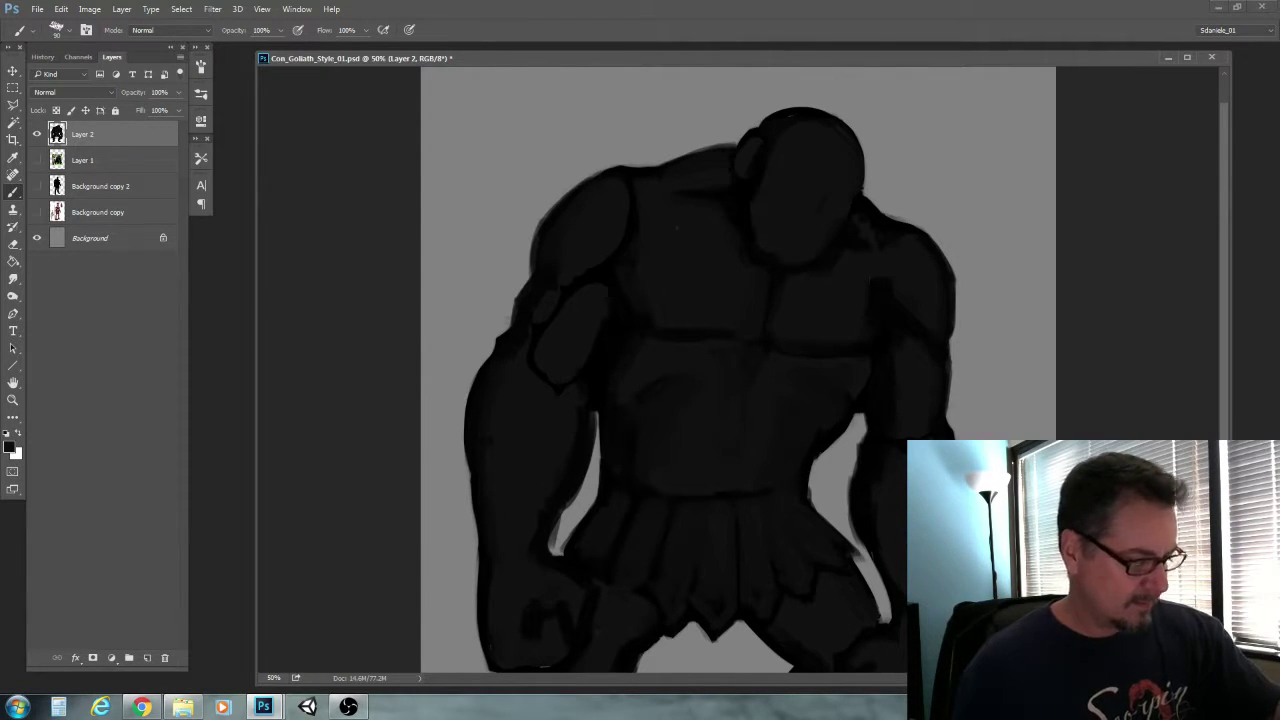
scroll(650, 540, "down", 1)
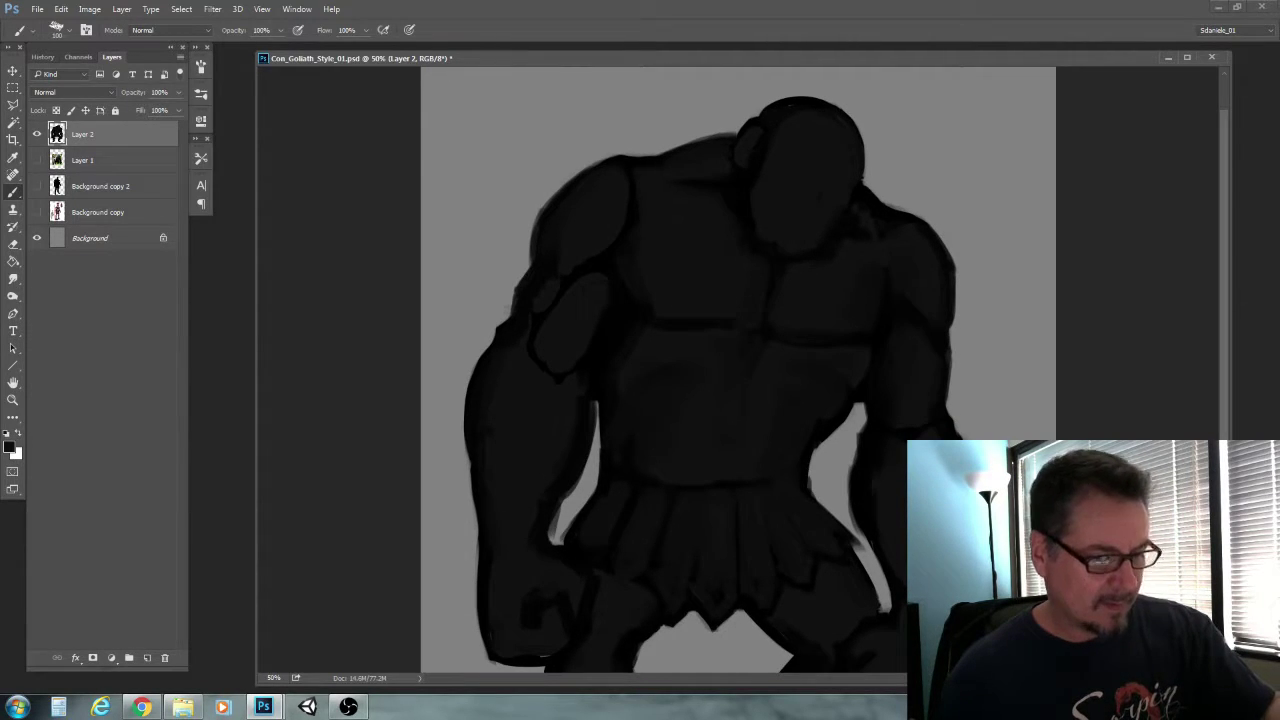
Blend the hard line between the left-hand shoulder and chest and soften the line under the pectoral
key("bracketleft")
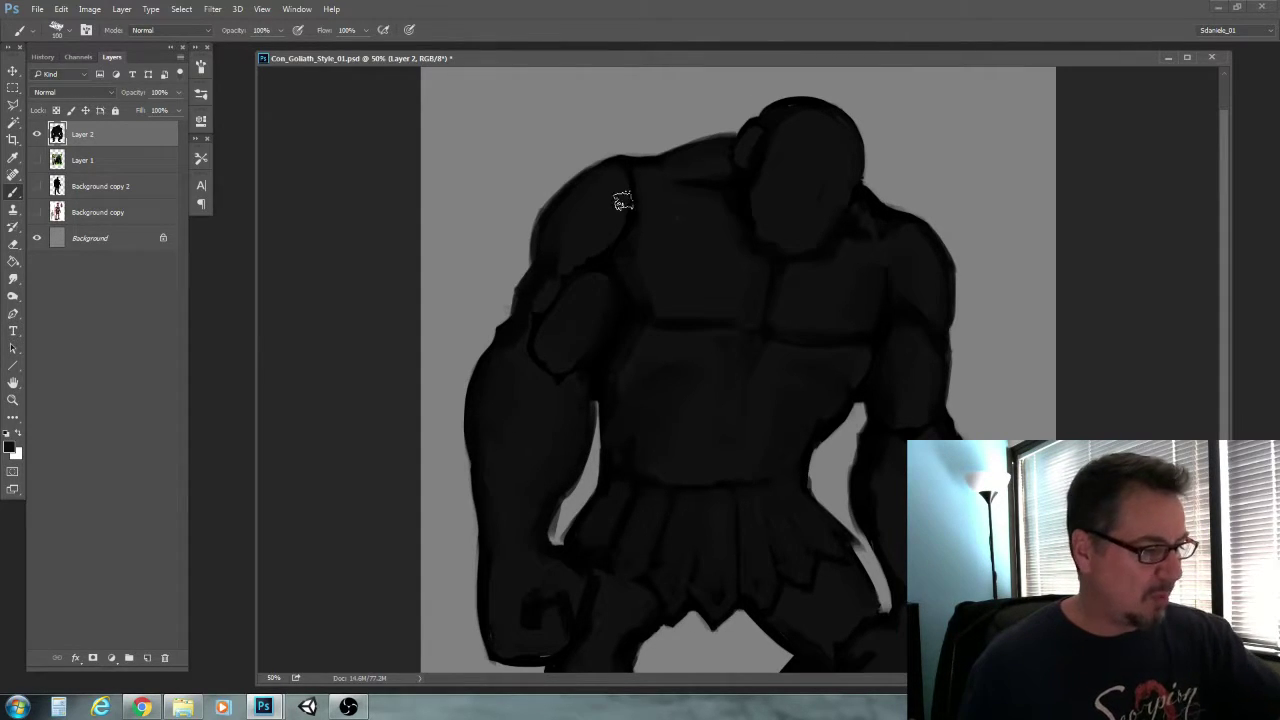
mouse_move(626, 178)
left_mouse_down()
mouse_move(601, 203)
mouse_move(613, 181)
left_mouse_up()
key("bracketright")
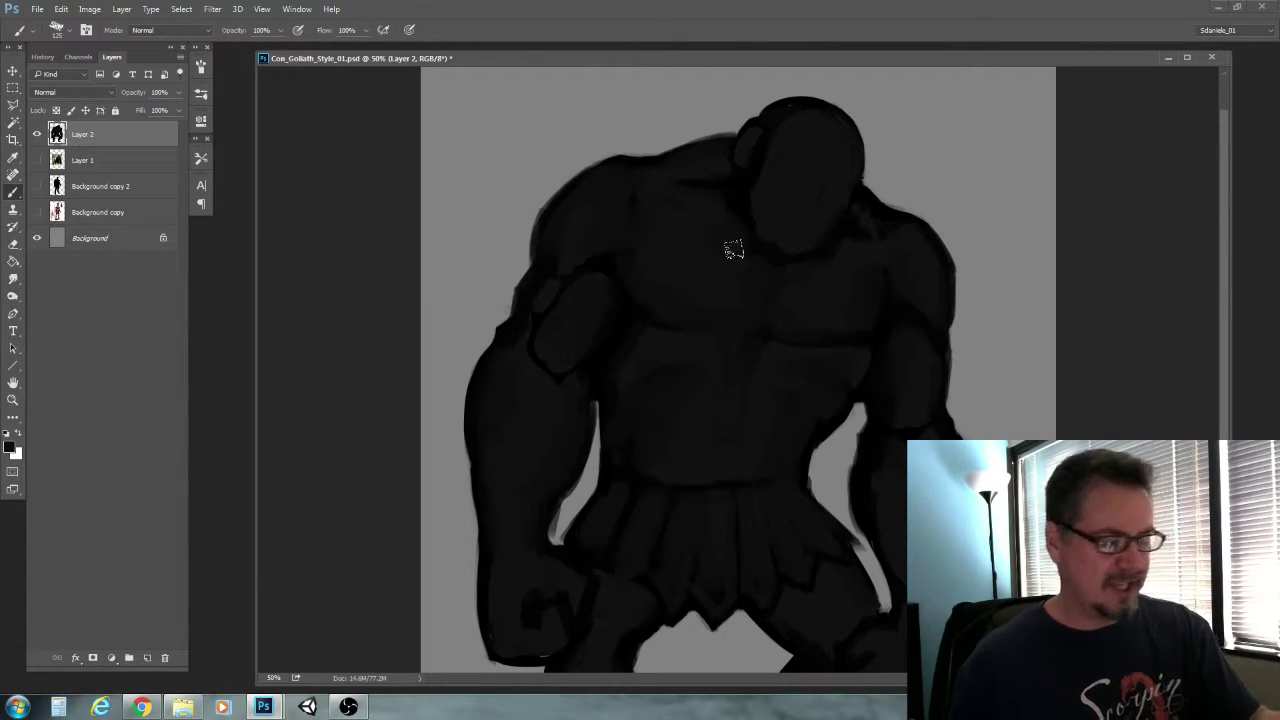
Paint over the light gaps at the right-hand knee, feet and left-hand fist with a smaller brush, simplifying the fingers
scroll(660, 443, "down", 5)
key("bracketleft")
key("bracketleft")
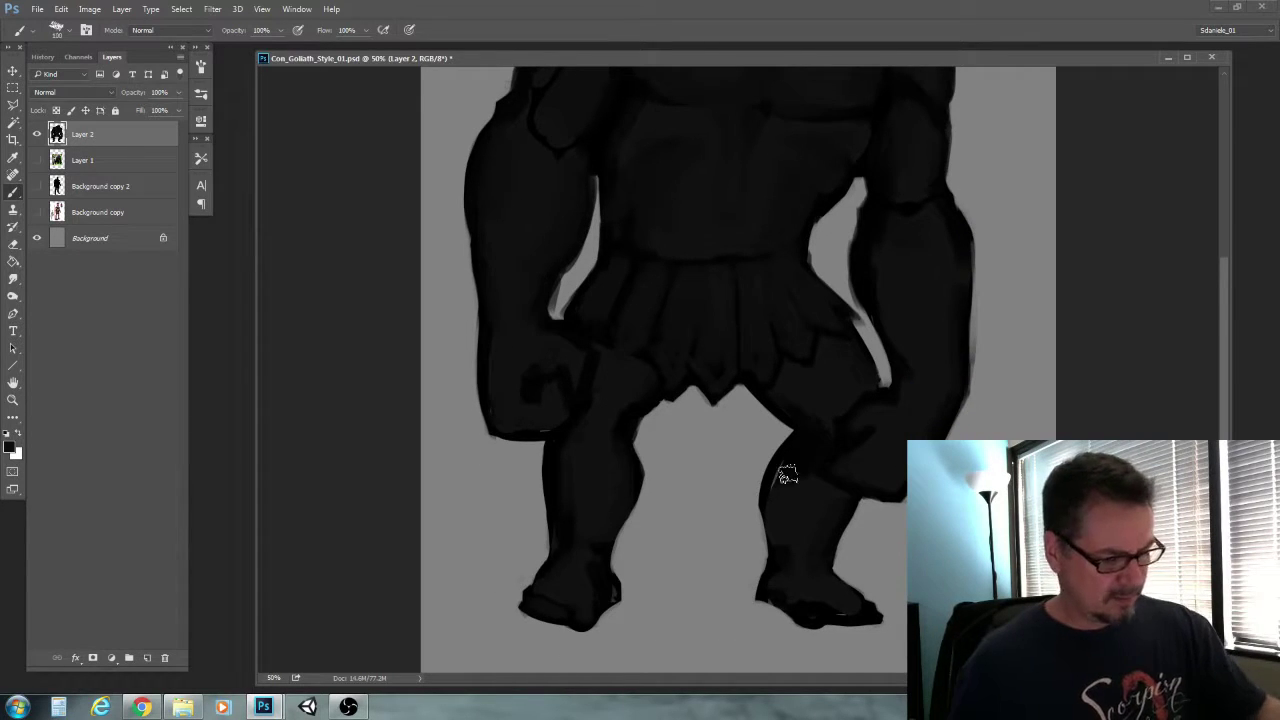
key("bracketleft")
key("bracketleft")
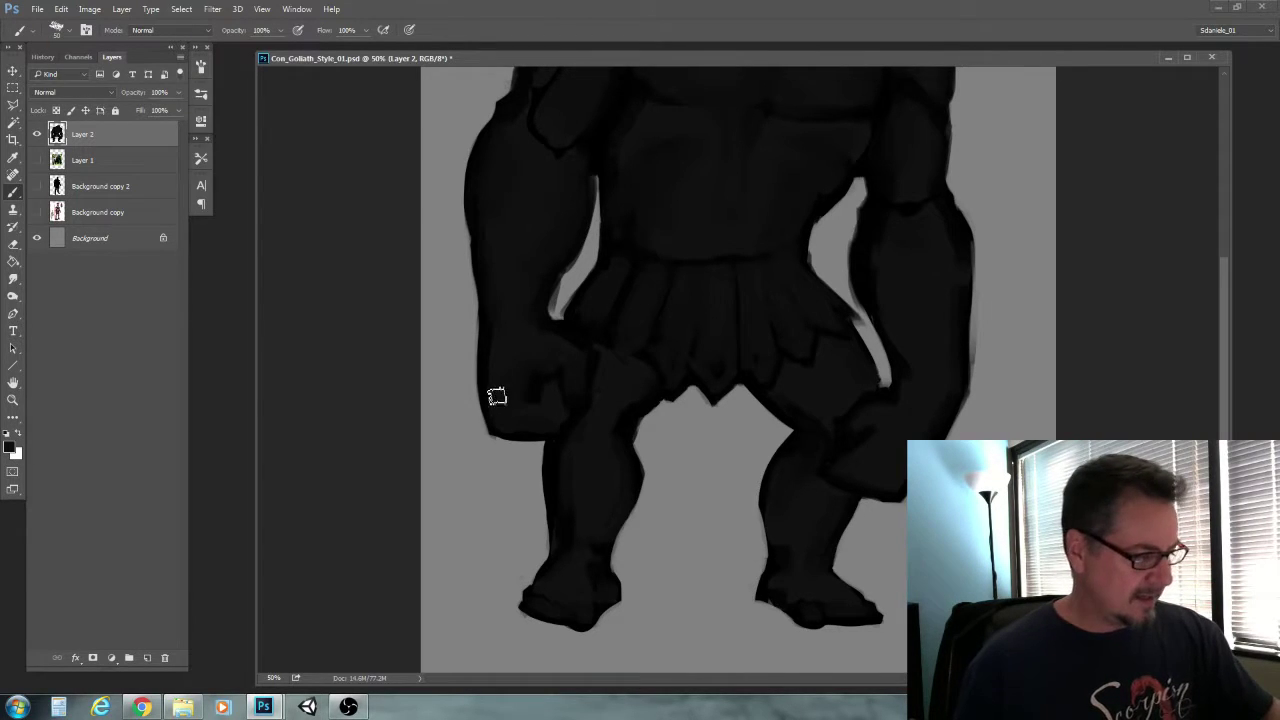
Paint the waist and skirt edge outward with the Brush to narrow the gap beside the left-hand forearm
left_click_drag(514, 299, 505, 514)
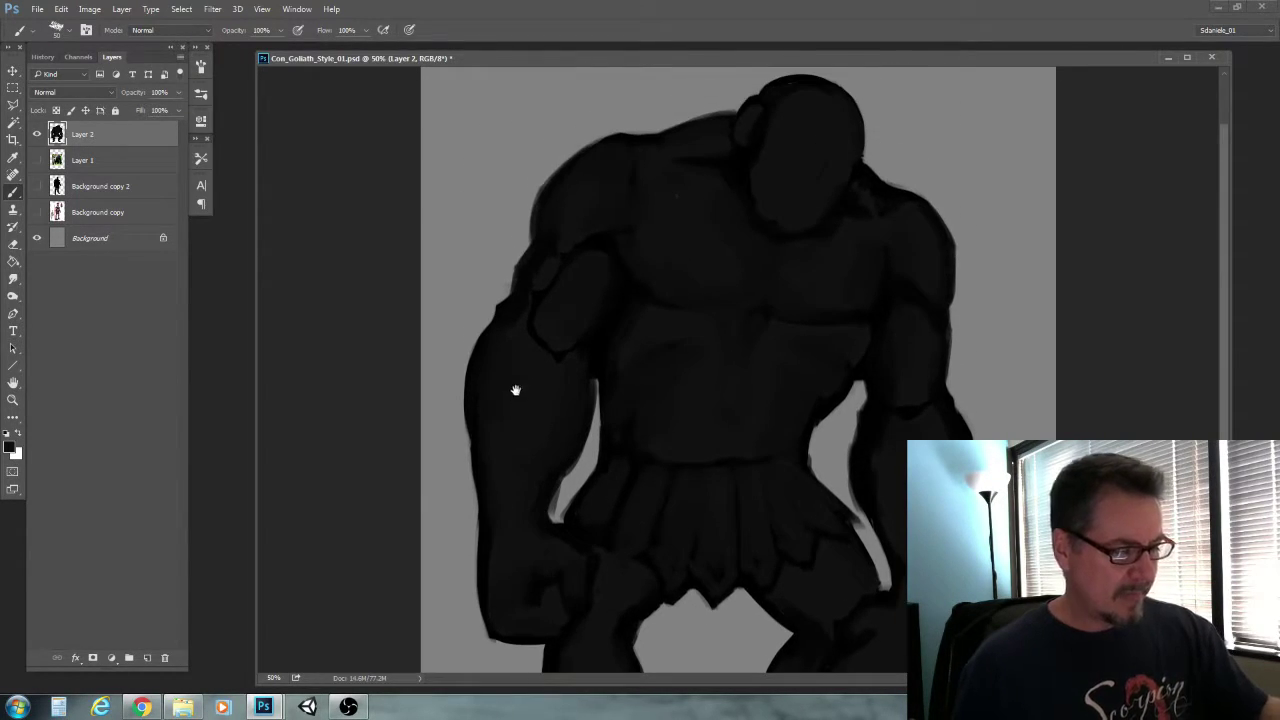
left_click_drag(511, 393, 505, 458)
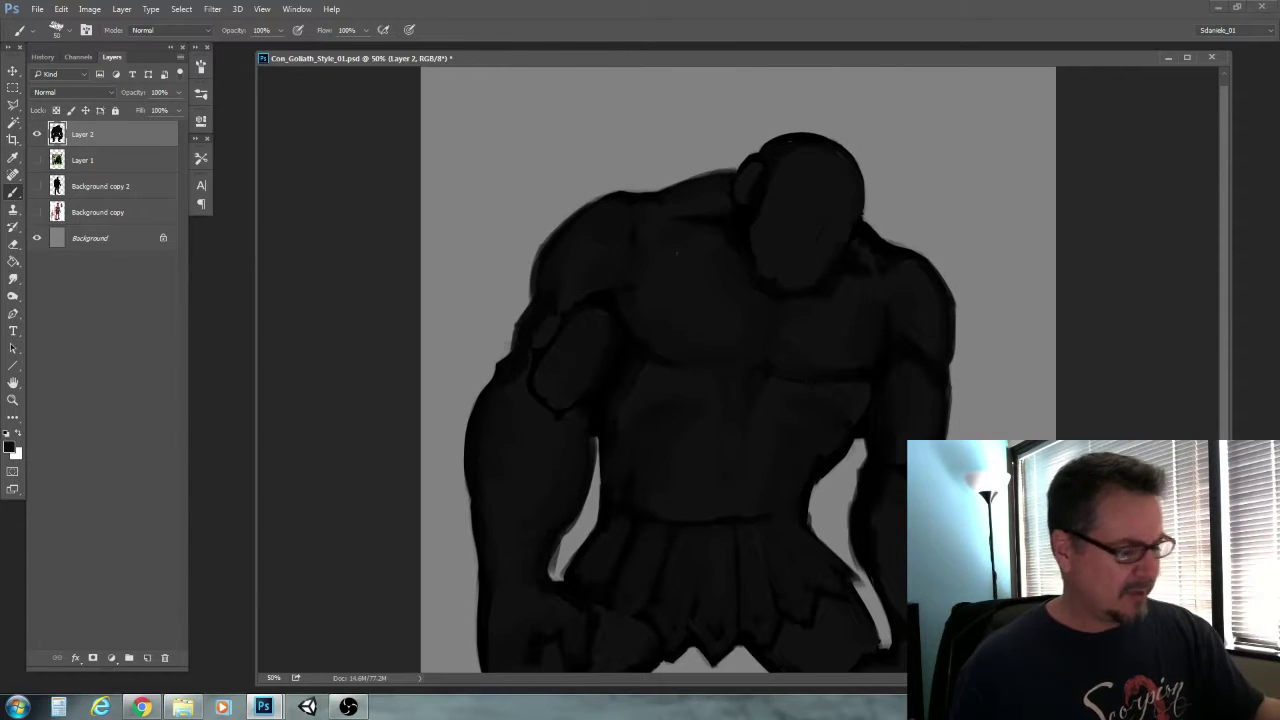
left_click(13, 244)
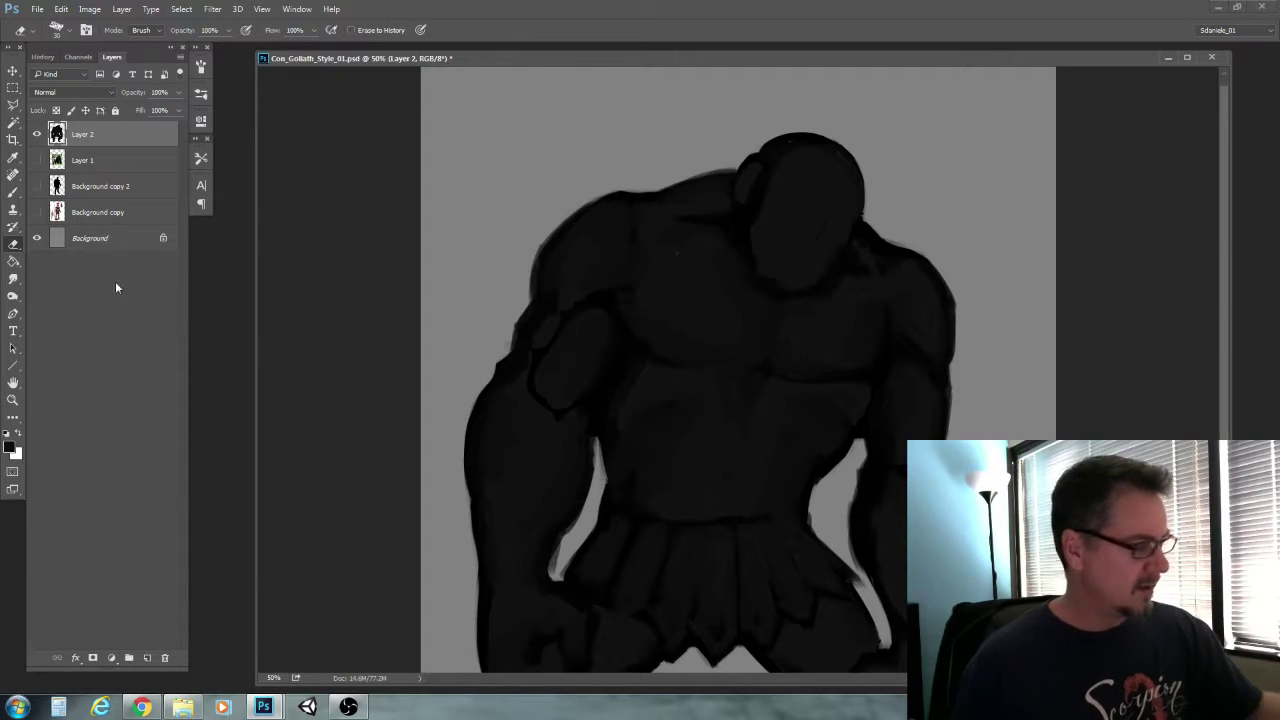
left_click(13, 191)
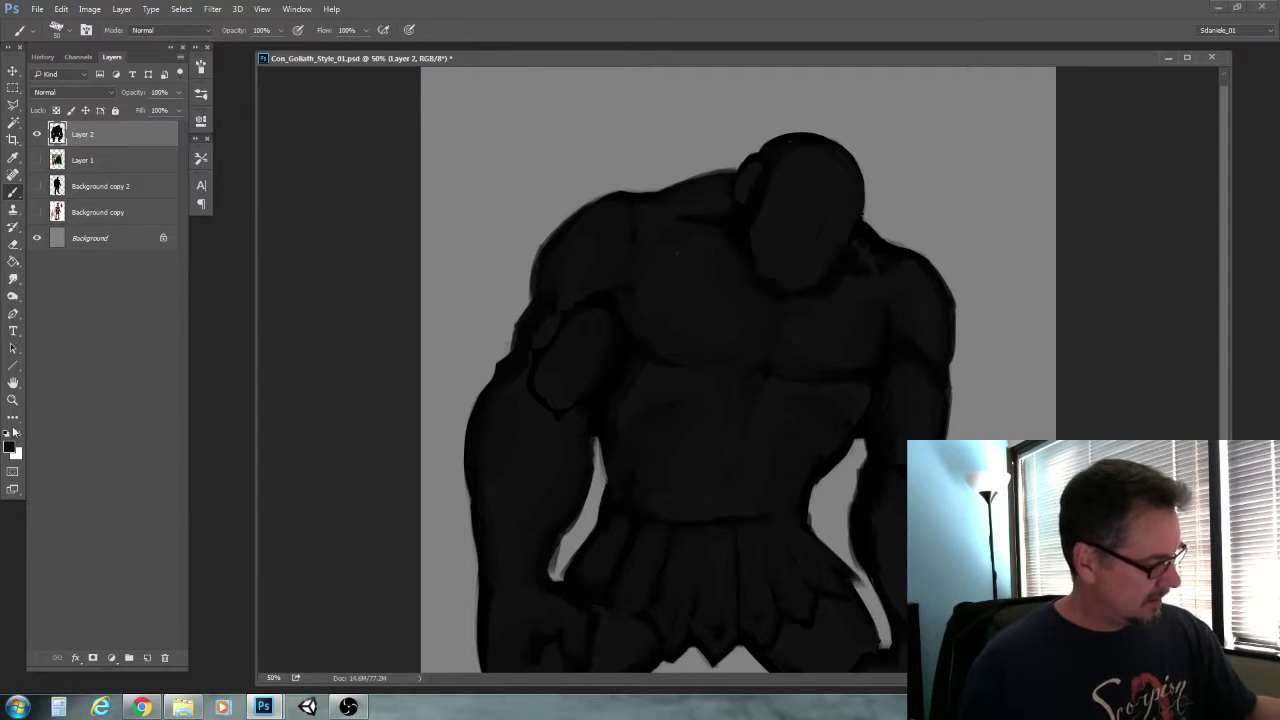
key("[")
left_click_drag(602, 511, 578, 559)
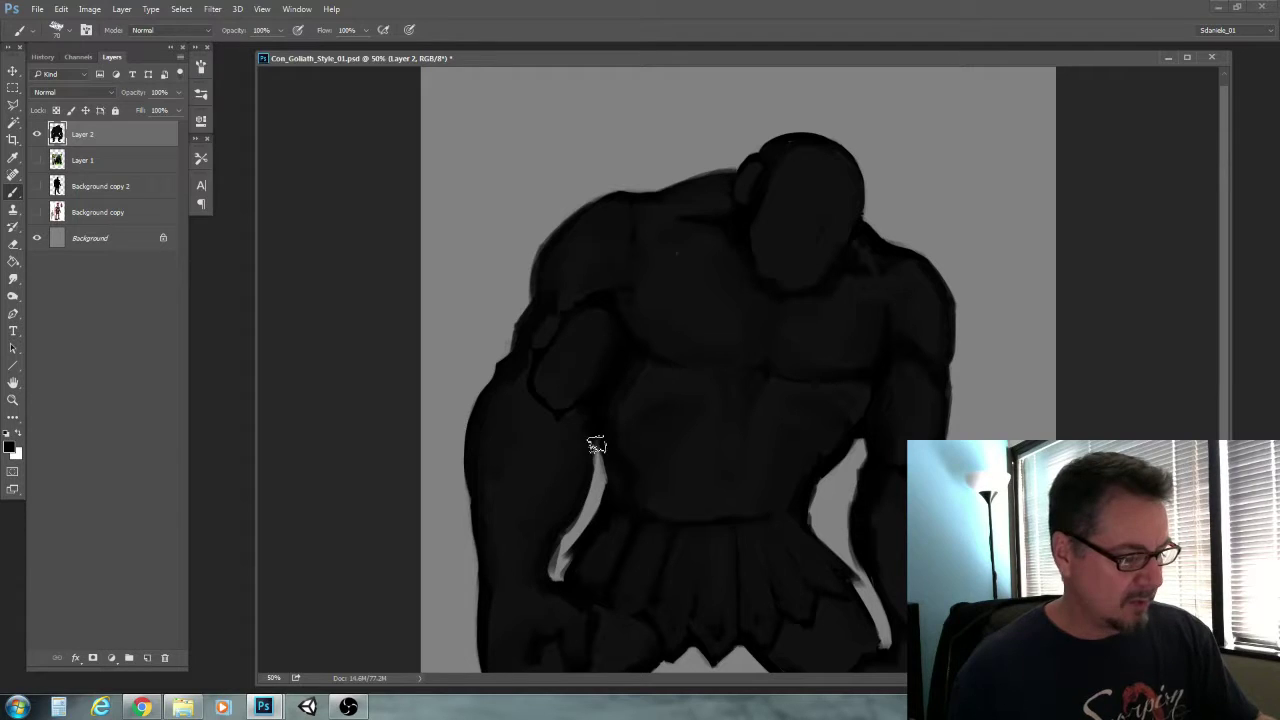
Soften the dark edge between the left-hand arm and the ribs using a sampled dark tone, and save the document
left_click(646, 396, "alt")
key("bracketright")
key("bracketright")
left_click_drag(626, 389, 613, 412)
key("bracketleft")
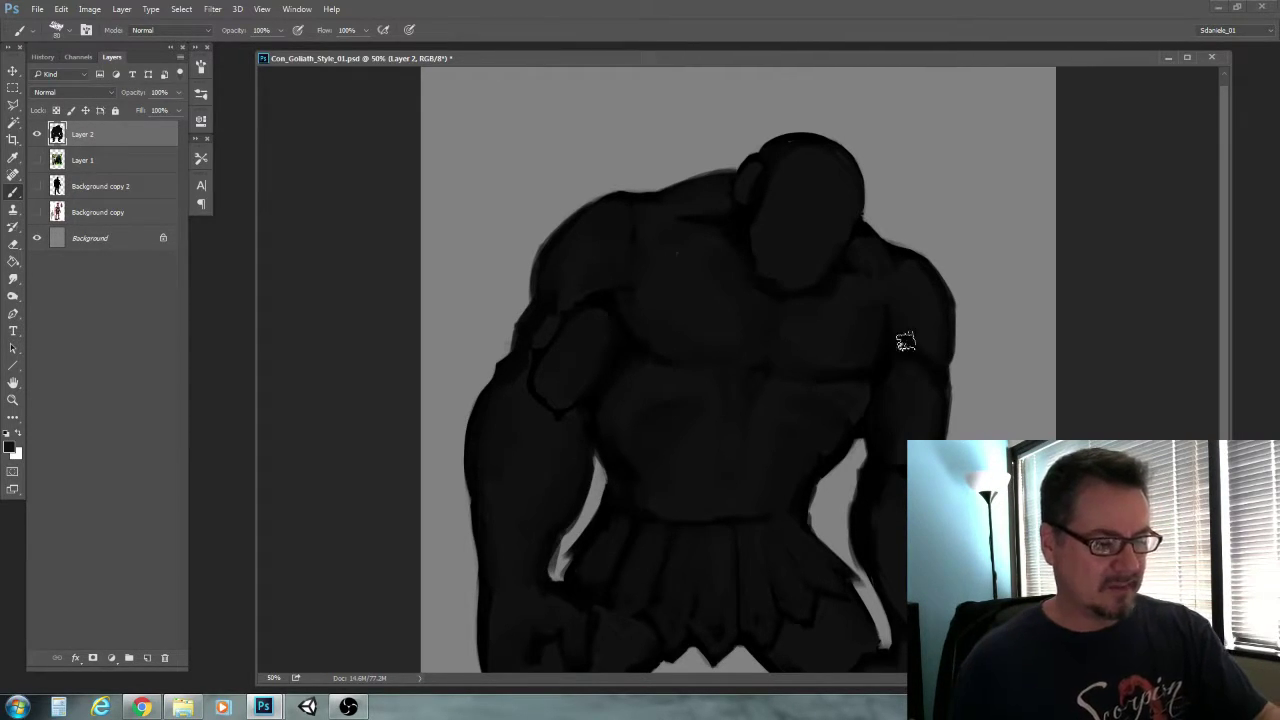
mouse_move(522, 554)
left_mouse_down()
mouse_move(522, 344)
mouse_move(506, 466)
mouse_move(500, 455)
left_mouse_up()
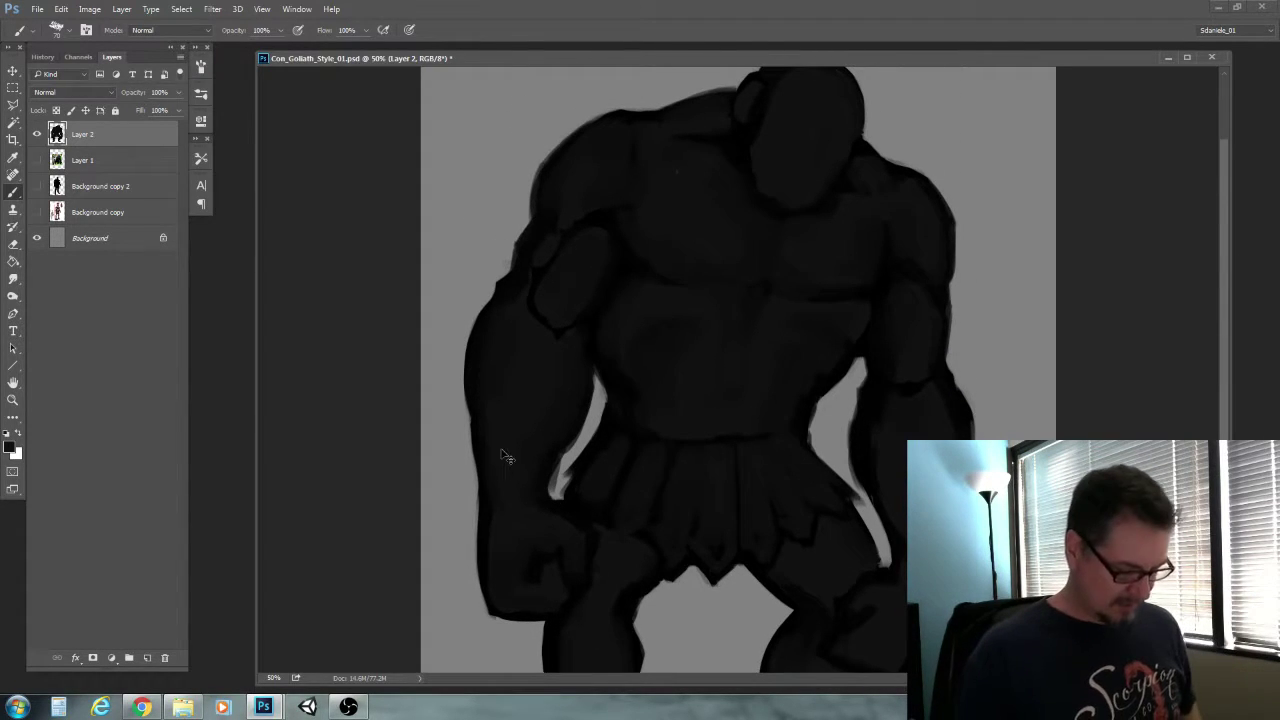
key("ctrl+s")
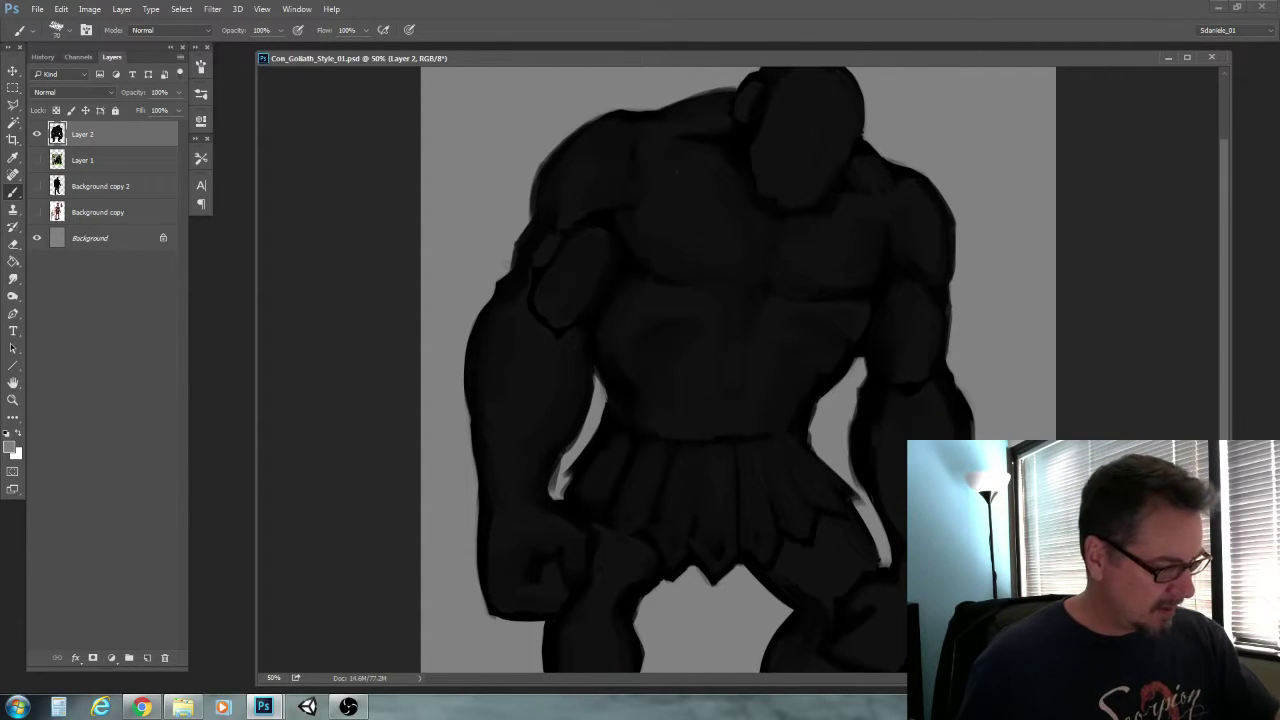
Block in lighter grey muscle planes along the upper and outer part of the left-hand forearm
mouse_move(514, 322)
left_mouse_down()
mouse_move(545, 353)
mouse_move(535, 383)
mouse_move(508, 340)
mouse_move(507, 375)
mouse_move(502, 350)
mouse_move(540, 335)
mouse_move(562, 355)
mouse_move(546, 370)
mouse_move(562, 388)
mouse_move(545, 410)
mouse_move(520, 378)
left_mouse_up()
left_click(508, 340, "alt")
key("bracketleft")
key("bracketleft")
left_click_drag(496, 376, 523, 443)
left_click_drag(482, 392, 523, 468)
key("bracketright")
left_click_drag(482, 386, 494, 410)
key("bracketright")
mouse_move(482, 360)
left_mouse_down()
mouse_move(481, 390)
mouse_move(489, 324)
mouse_move(490, 362)
left_mouse_up()
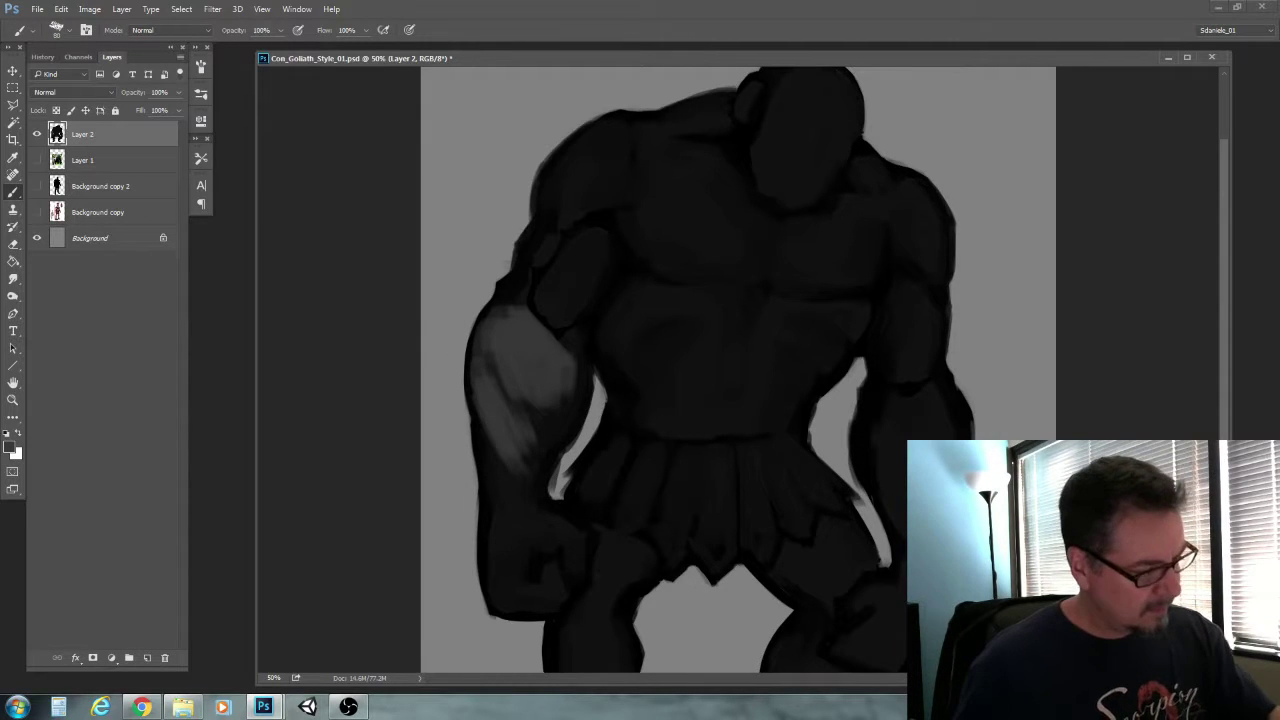
Separate the inner muscle of the left-hand forearm with a dark gap and extend the grey planes to the wrist
mouse_move(530, 318)
left_mouse_down()
mouse_move(554, 378)
mouse_move(547, 395)
left_mouse_up()
left_click_drag(568, 350, 560, 398)
key("bracketright")
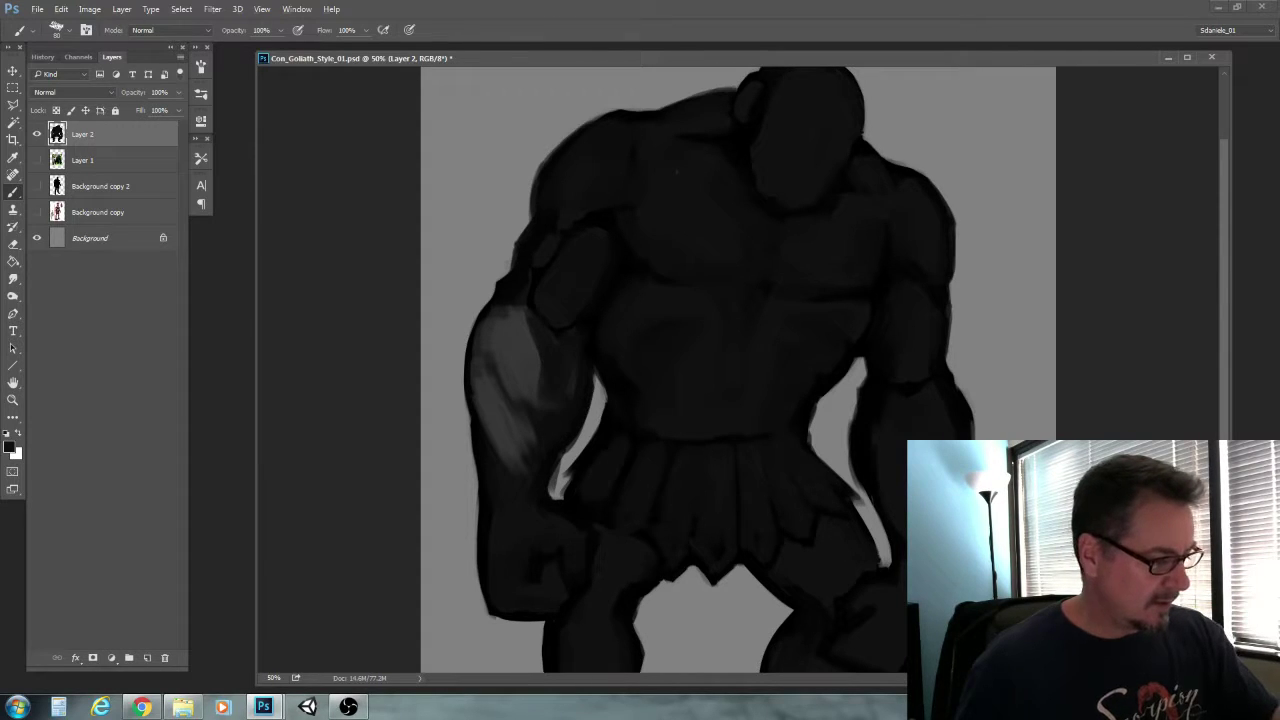
left_click_drag(532, 322, 547, 396)
mouse_move(568, 342)
left_mouse_down()
mouse_move(563, 380)
mouse_move(571, 400)
mouse_move(575, 380)
mouse_move(587, 396)
left_mouse_up()
key("bracketleft")
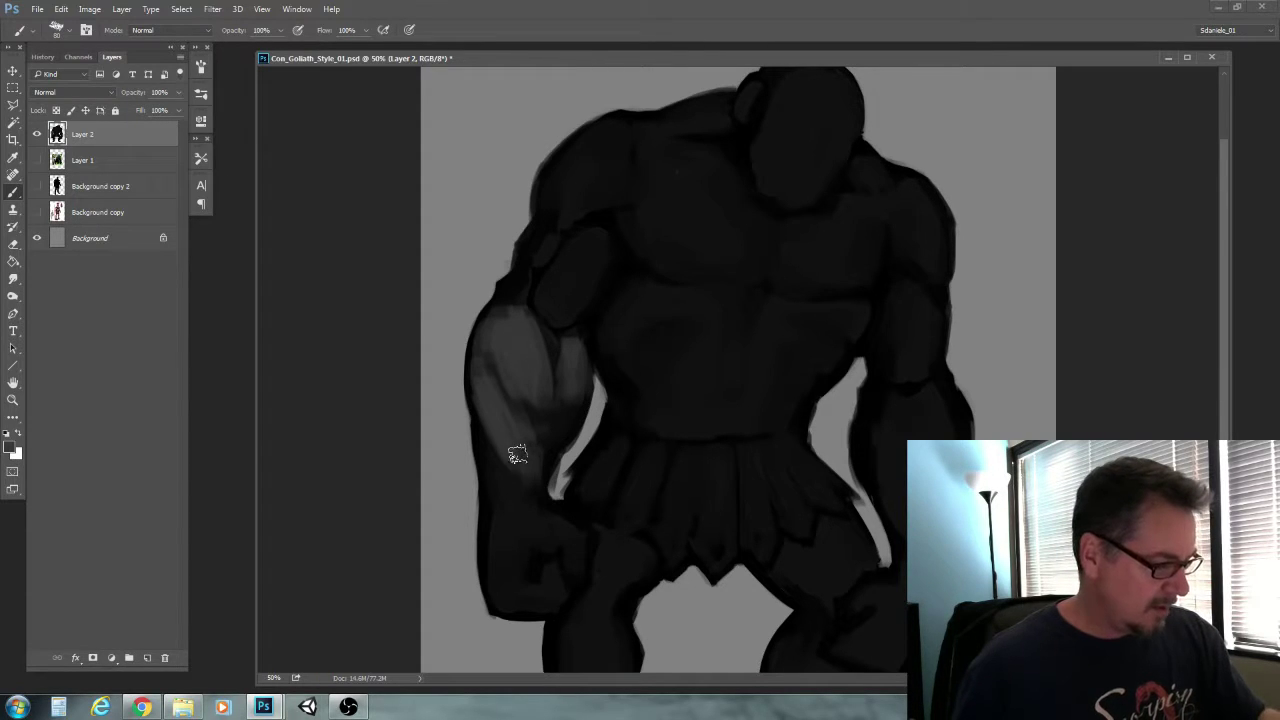
key("bracketleft")
left_click_drag(494, 456, 492, 516)
left_click_drag(476, 422, 492, 507)
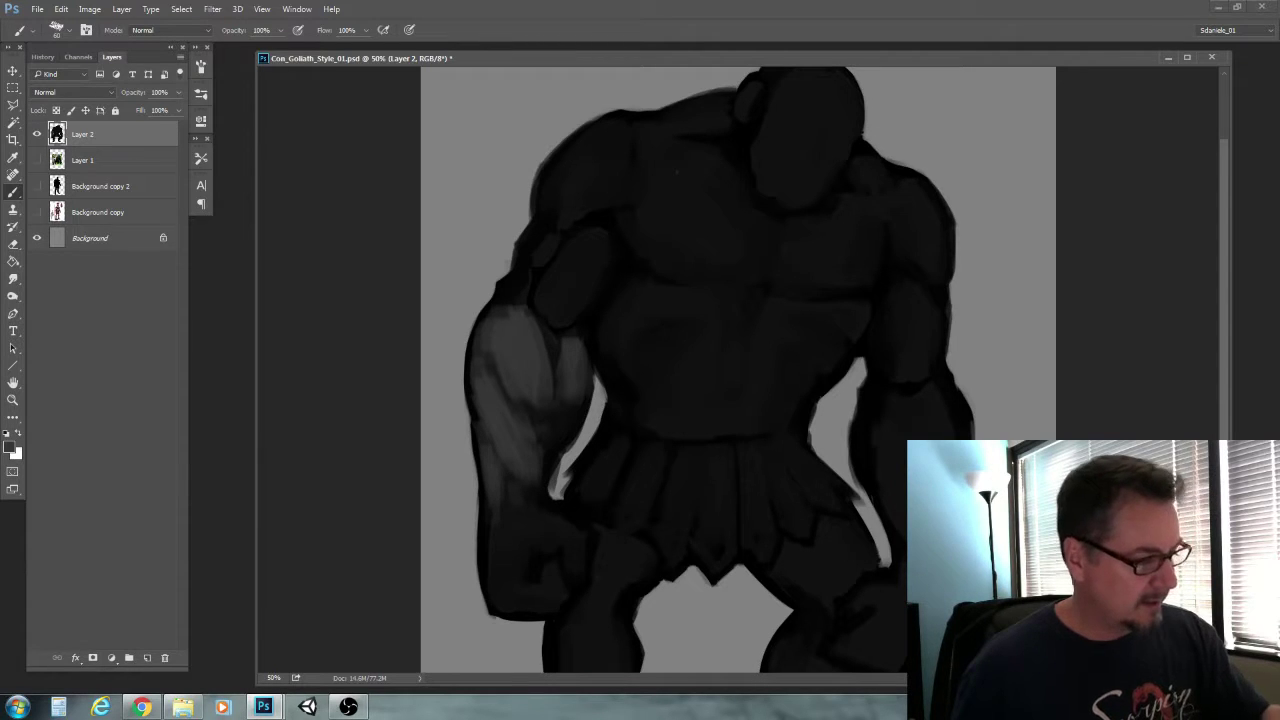
Paint lighter grey planes on the left-hand biceps, the back of the upper arm and the elbow
key("bracketright")
key("bracketright")
key("bracketright")
key("bracketright")
key("bracketright")
mouse_move(540, 306)
left_mouse_down()
mouse_move(555, 317)
mouse_move(582, 257)
mouse_move(566, 313)
left_mouse_up()
mouse_move(586, 269)
left_mouse_down()
mouse_move(571, 315)
mouse_move(541, 314)
left_mouse_up()
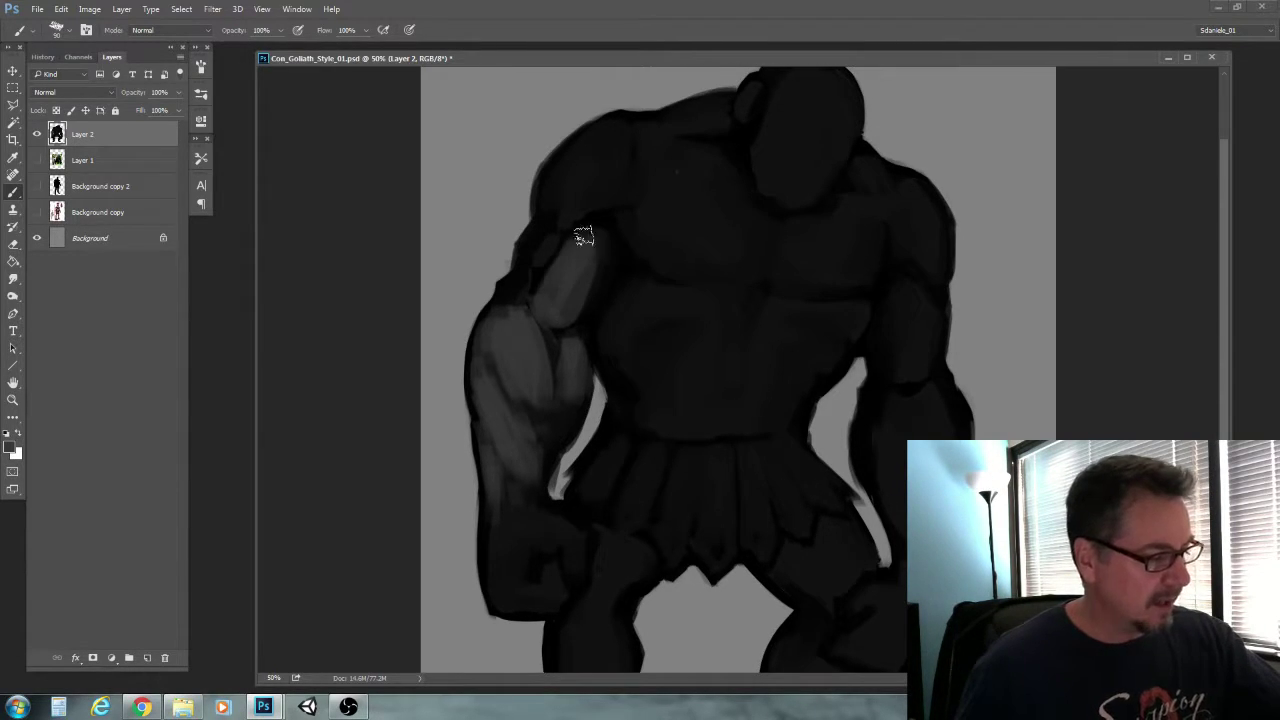
left_click_drag(530, 235, 507, 290)
key("bracketright")
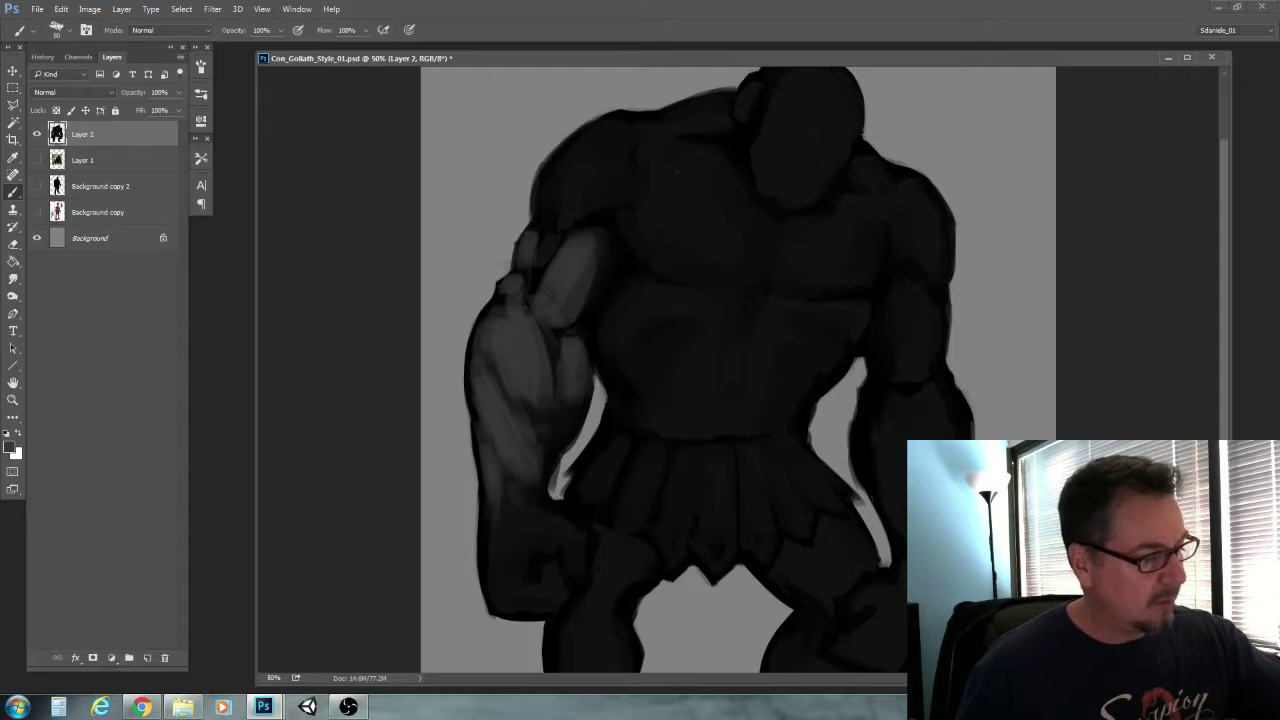
Paint broad grey highlights across the left-hand shoulder with a larger brush
key("bracketright")
key("bracketright")
key("bracketright")
left_click_drag(616, 190, 563, 215)
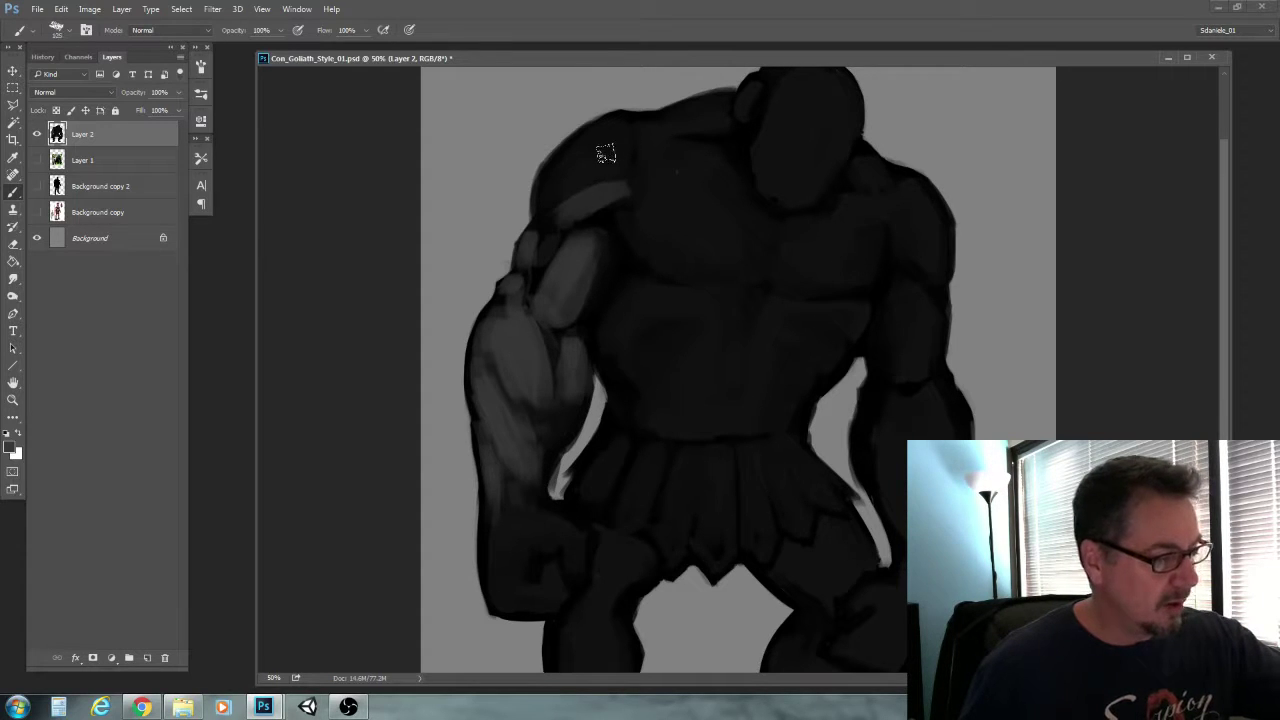
mouse_move(602, 154)
left_mouse_down()
mouse_move(623, 134)
mouse_move(591, 134)
mouse_move(609, 126)
mouse_move(577, 148)
mouse_move(641, 119)
left_mouse_up()
key("bracketright")
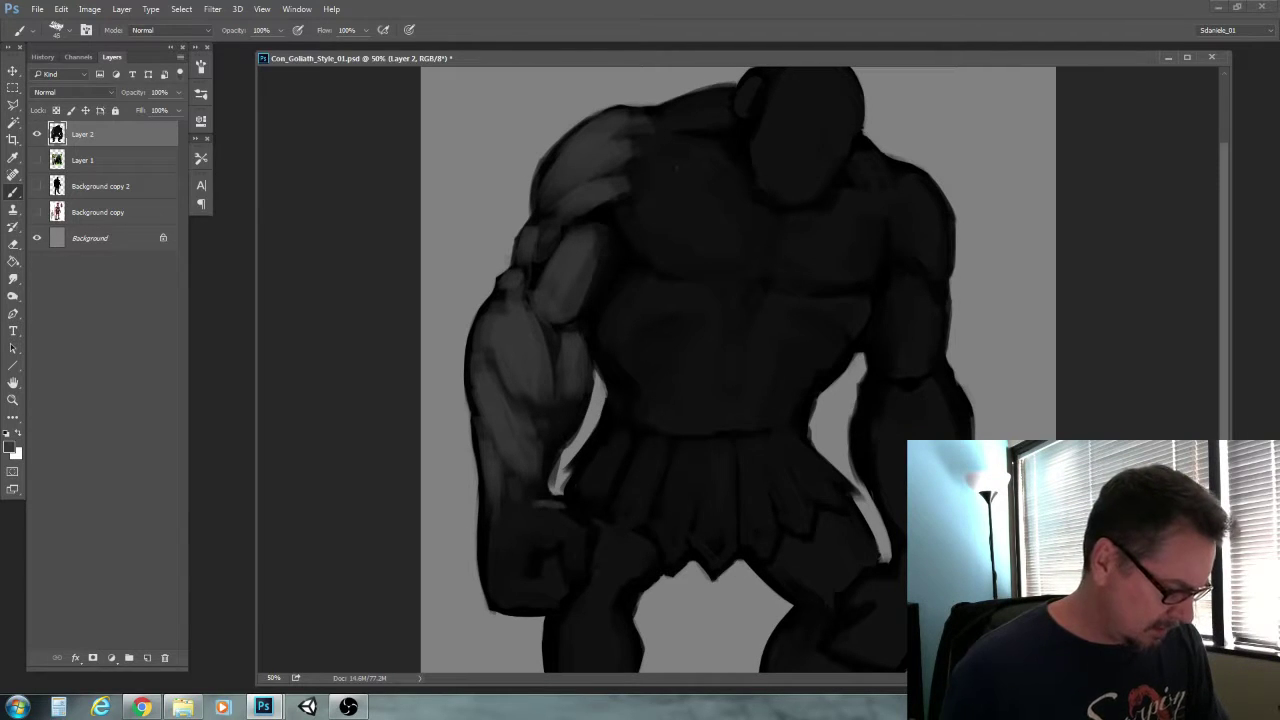
Paint grey highlights on the thumb and curled fingers of the left-hand fist with a small brush
mouse_move(563, 514)
left_mouse_down()
mouse_move(586, 534)
mouse_move(586, 565)
left_mouse_up()
key("bracketleft")
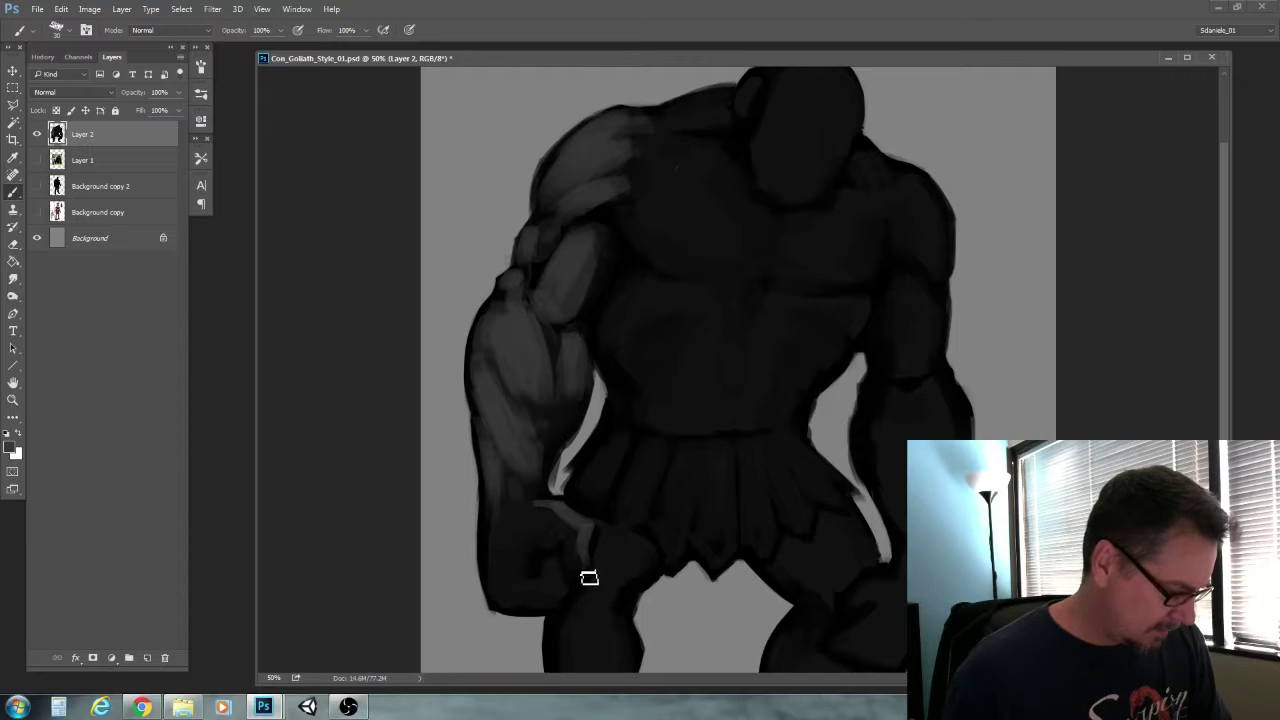
key("bracketright")
left_click_drag(551, 553, 567, 585)
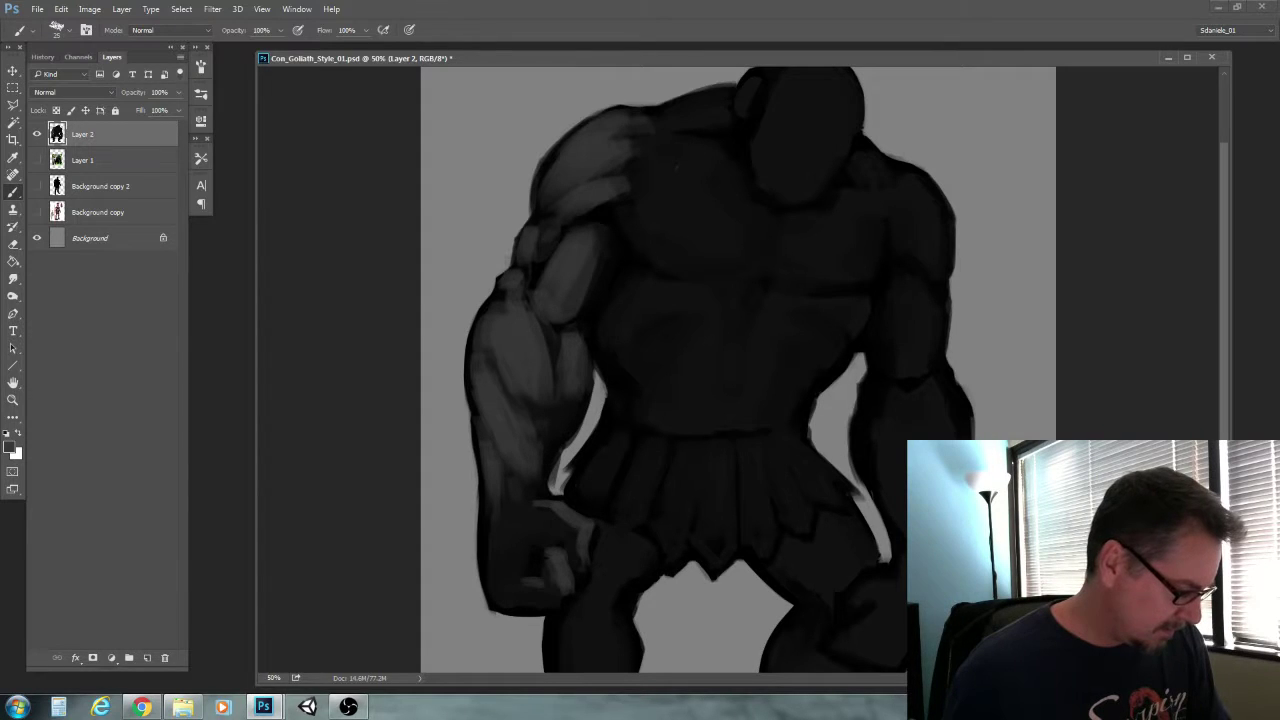
key("bracketright")
key("bracketright")
Refine the curled fingers of the left-hand fist and lighten the knuckles and base of the thumb
key("bracketright")
left_click_drag(552, 559, 537, 557)
key("x")
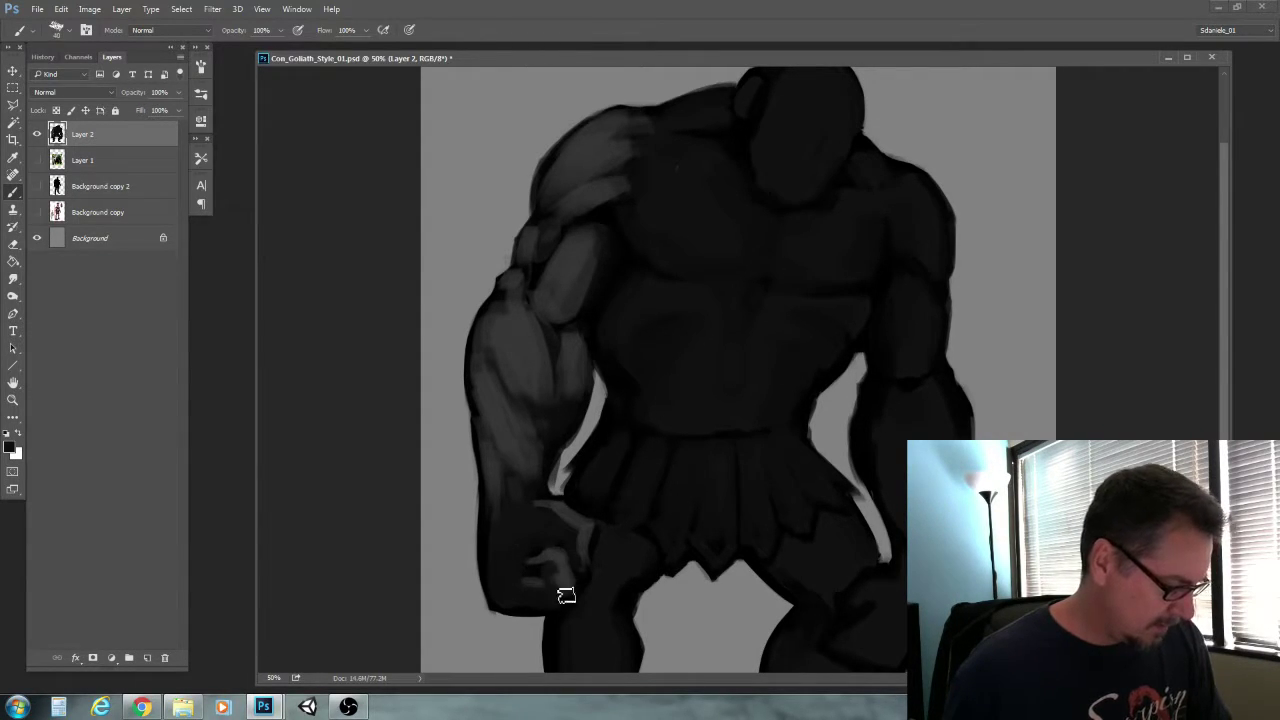
left_click(550, 553, "alt")
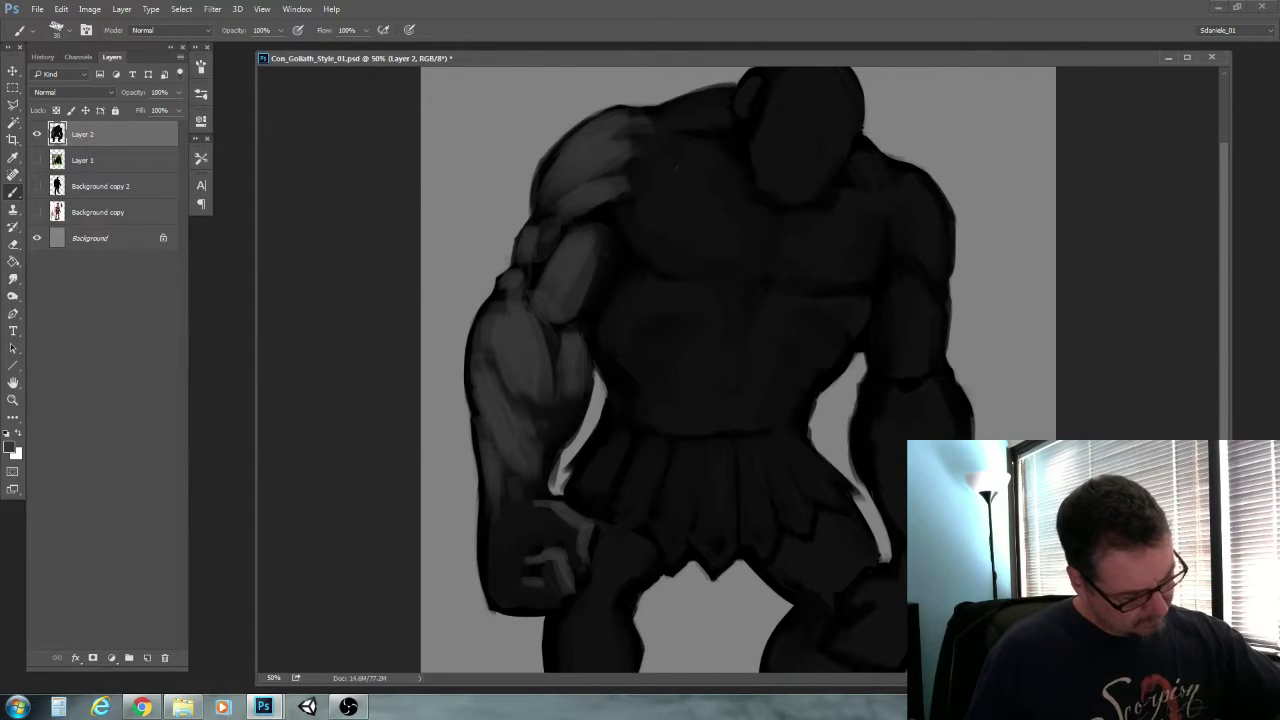
left_click_drag(526, 584, 532, 568)
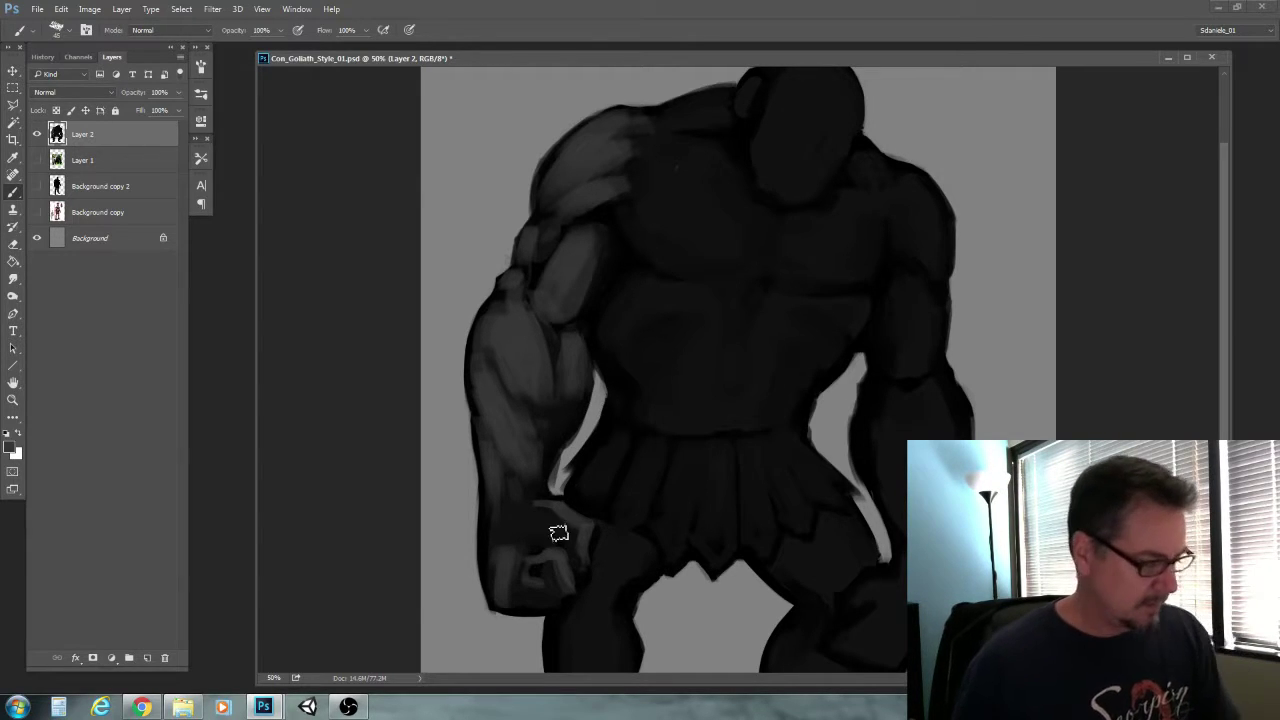
left_click_drag(576, 532, 545, 515)
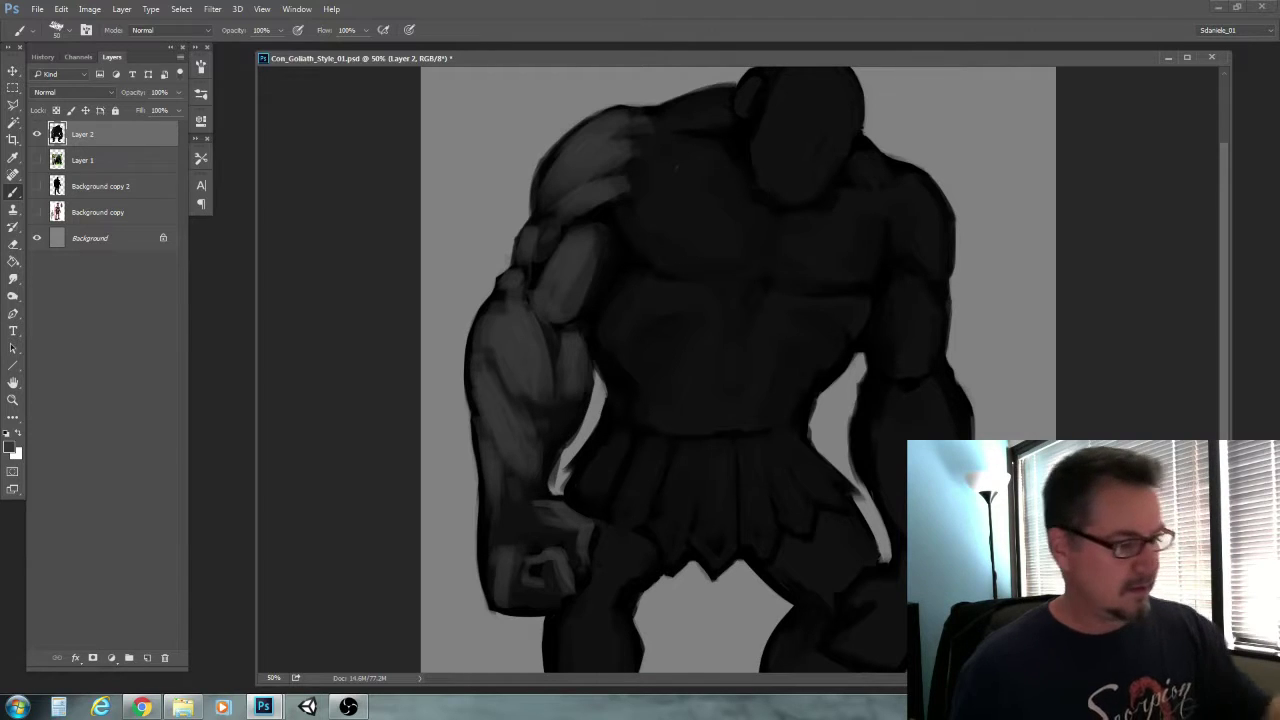
Paint grey highlights on the right-hand shoulder, the neck muscles and both collarbones
key("bracketright")
key("bracketright")
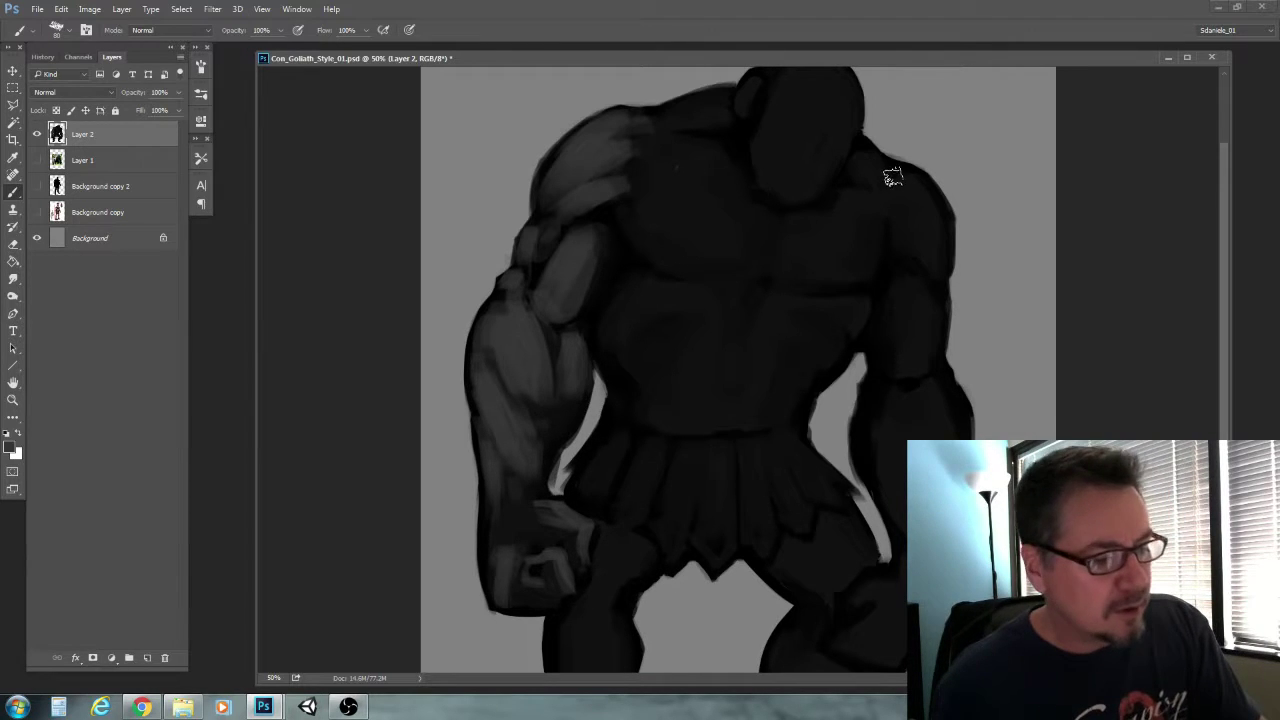
mouse_move(894, 178)
left_mouse_down()
mouse_move(935, 212)
mouse_move(928, 256)
mouse_move(941, 236)
mouse_move(918, 256)
mouse_move(939, 266)
left_mouse_up()
key("bracketleft")
key("bracketleft")
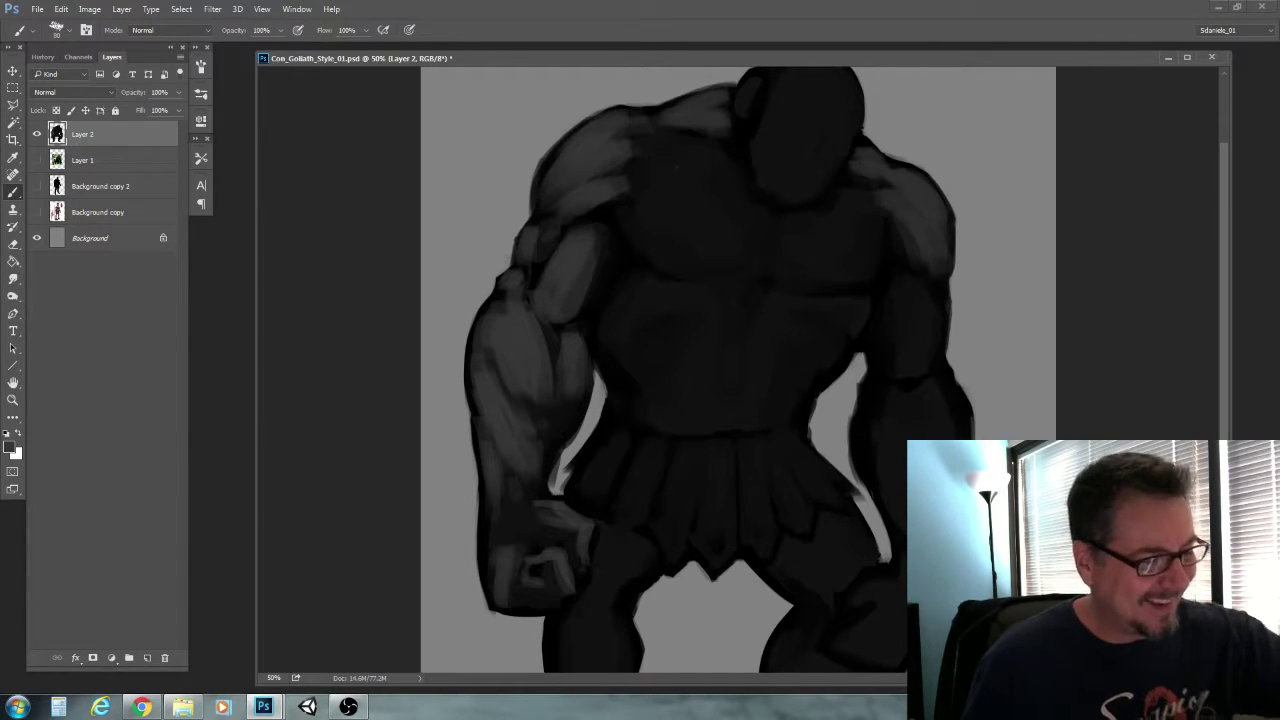
left_click_drag(667, 149, 747, 174)
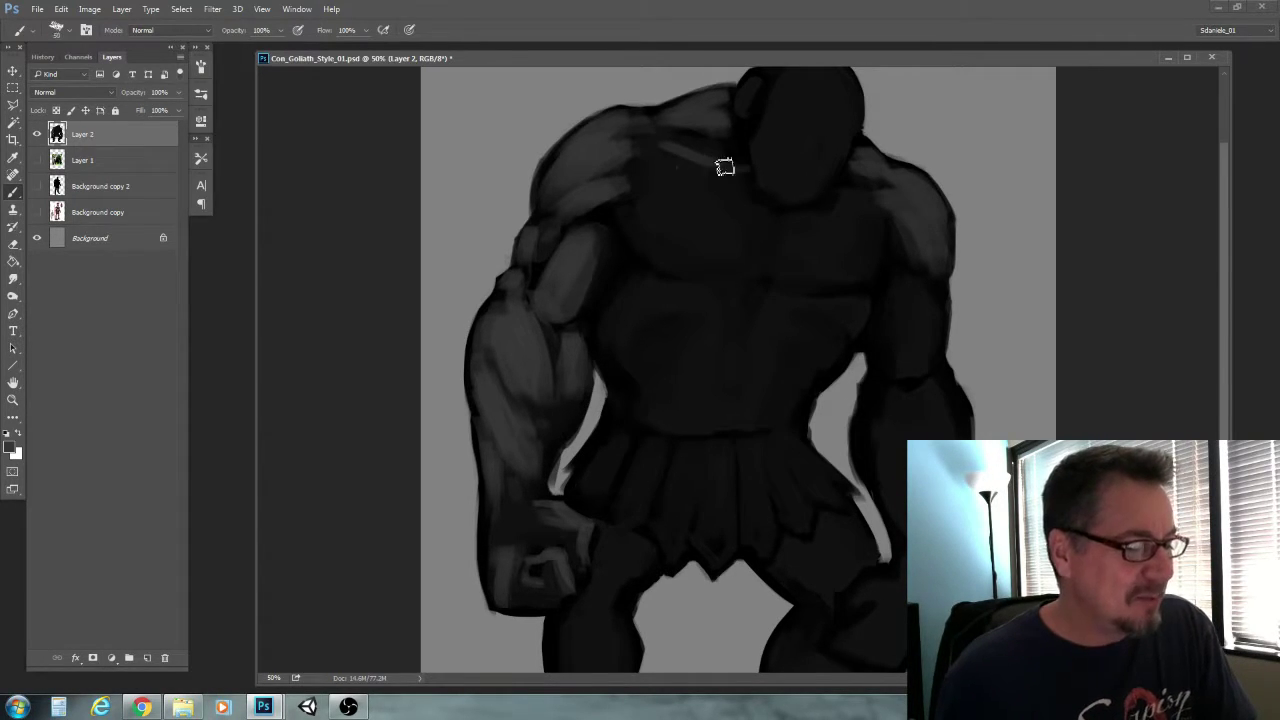
key("bracketright")
key("bracketright")
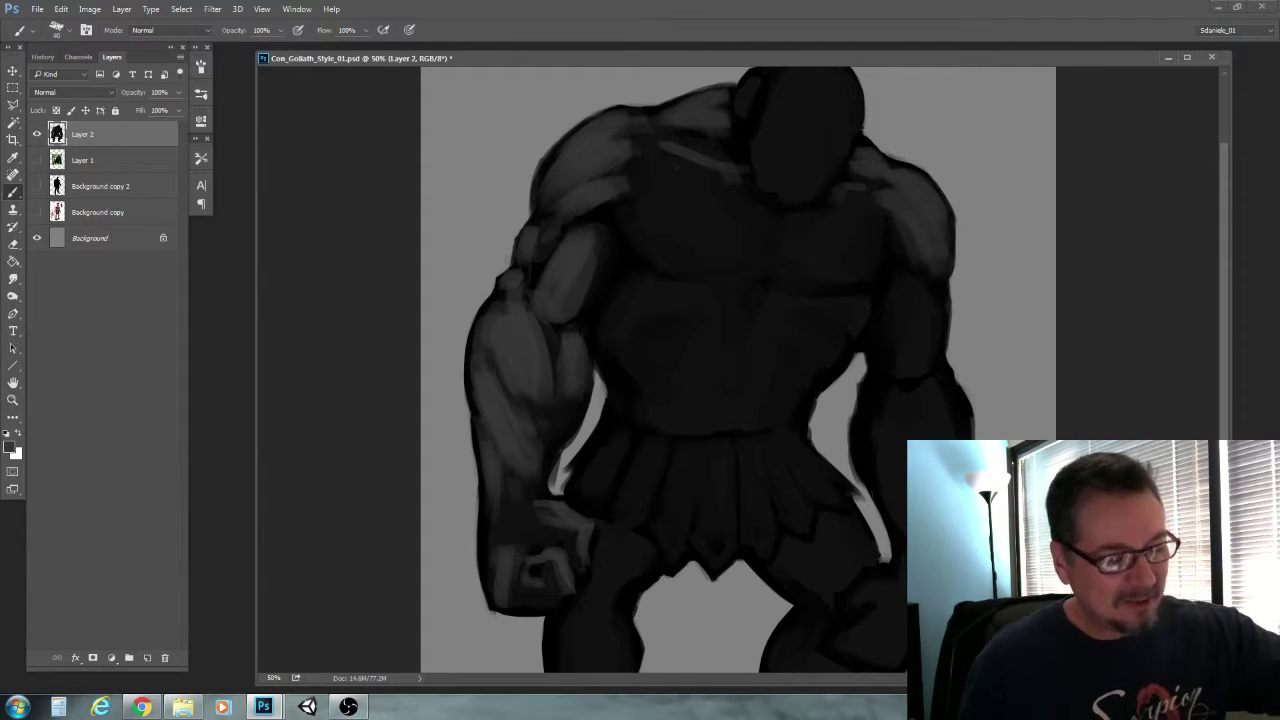
Paint grey planes over the forehead, the scalp and the ear
scroll(680, 330, "up", 2)
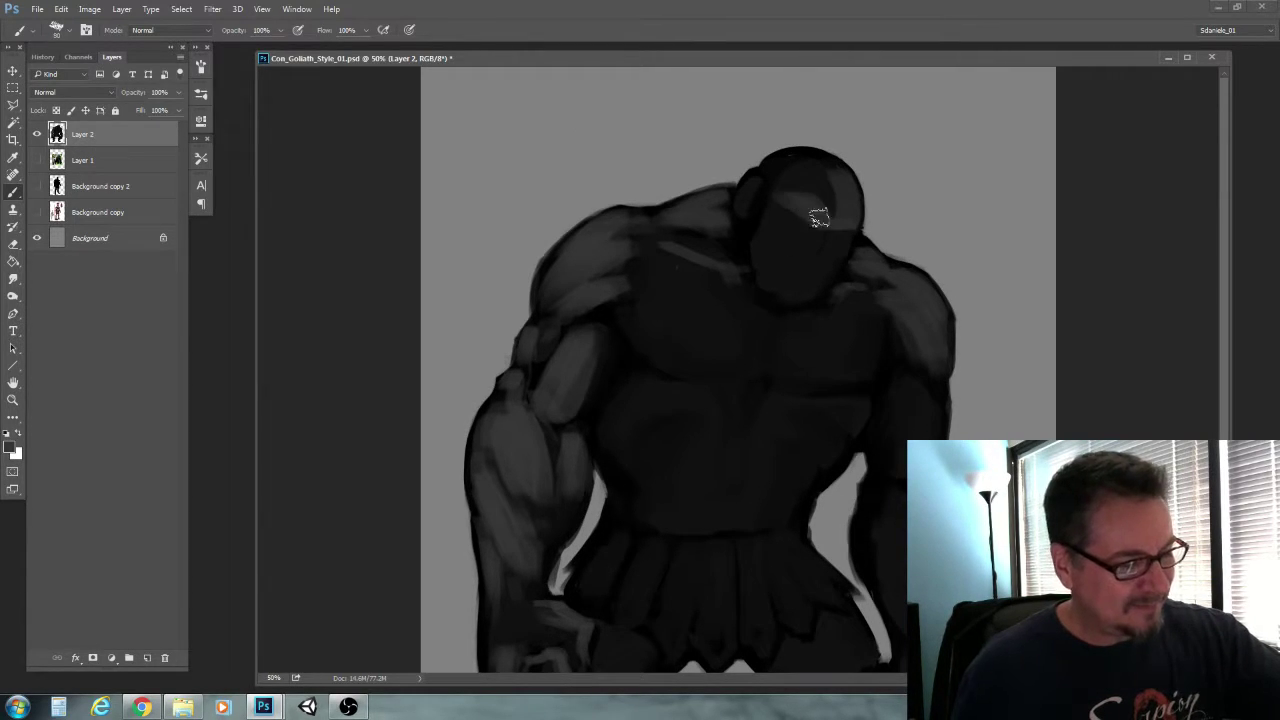
mouse_move(818, 222)
left_mouse_down()
mouse_move(805, 170)
mouse_move(775, 169)
mouse_move(764, 195)
left_mouse_up()
key("bracketleft")
key("bracketleft")
key("bracketleft")
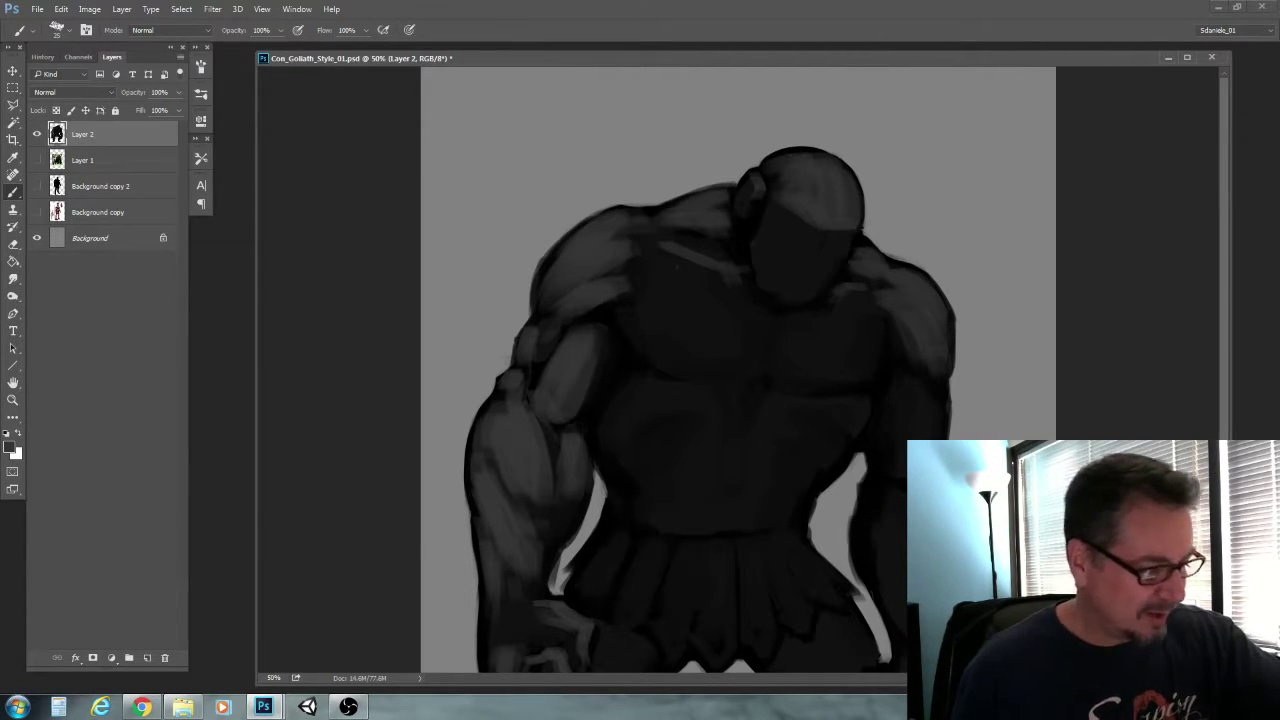
Paint the nose, upper lip, chin and cheeks in grey with a small brush
left_click_drag(820, 246, 816, 244)
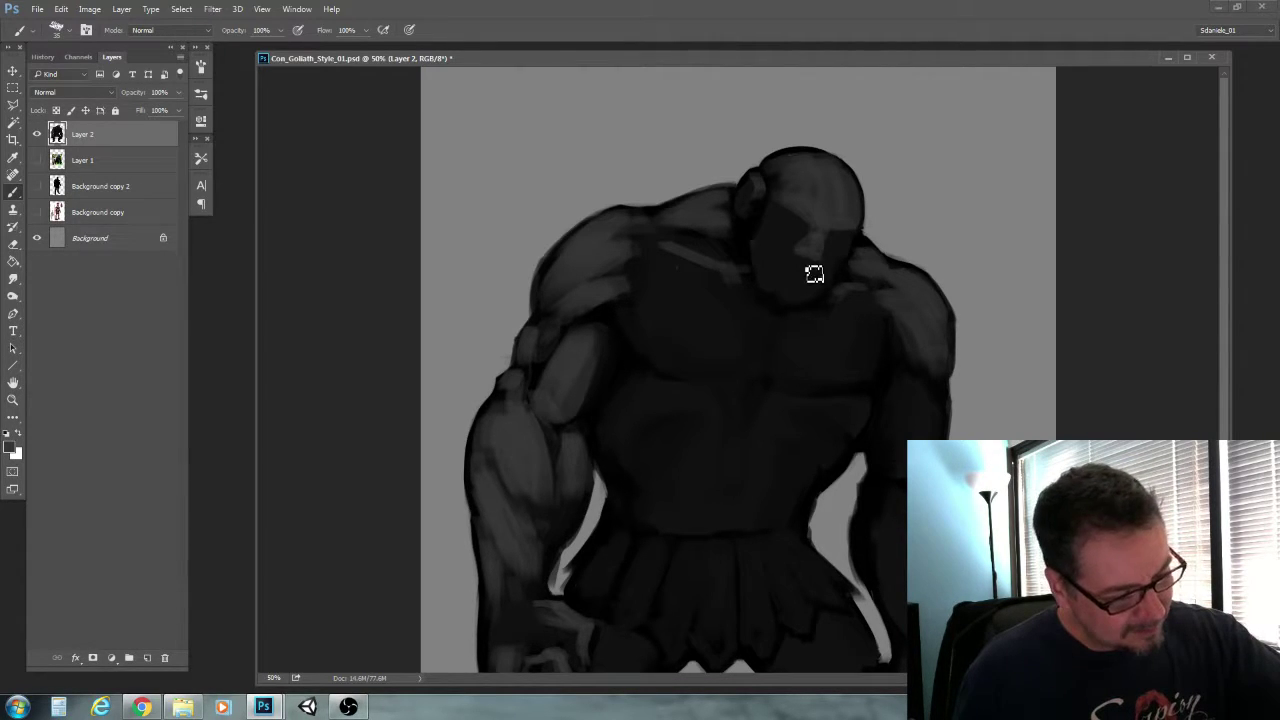
key("bracketleft")
key("bracketleft")
left_click_drag(787, 270, 790, 286)
key("bracketright")
key("bracketright")
left_click_drag(787, 242, 772, 240)
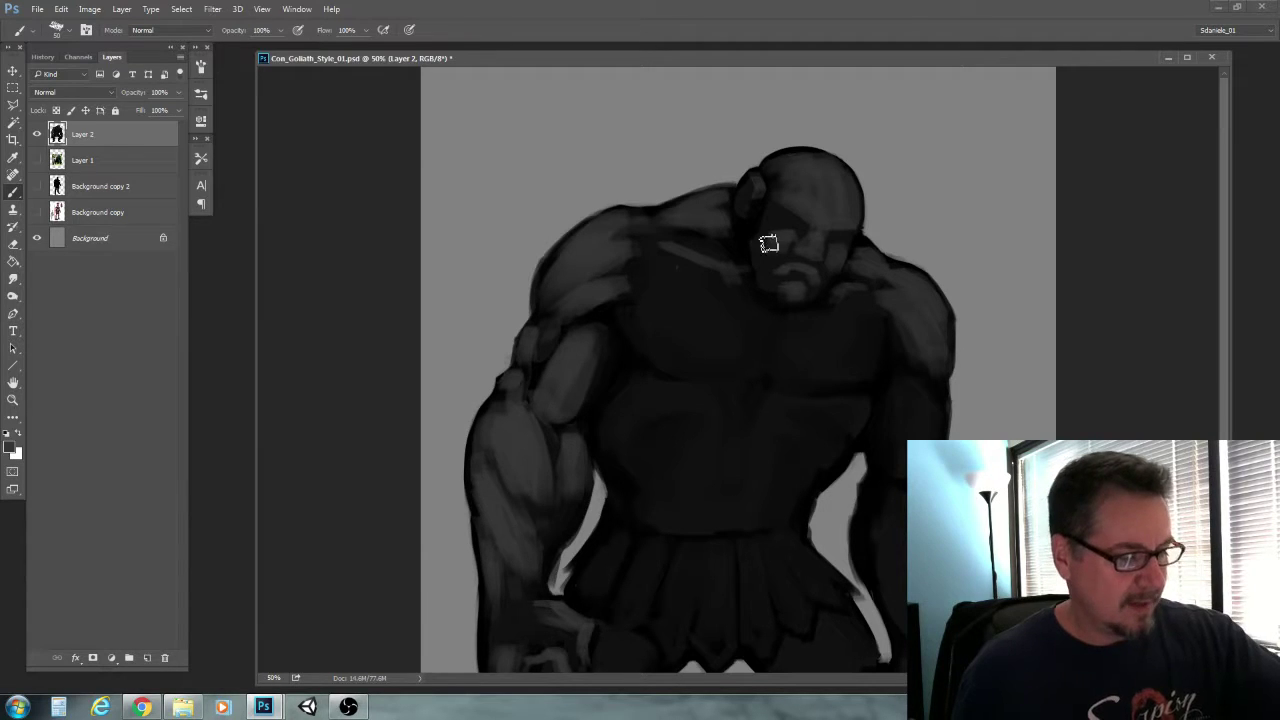
key("bracketright")
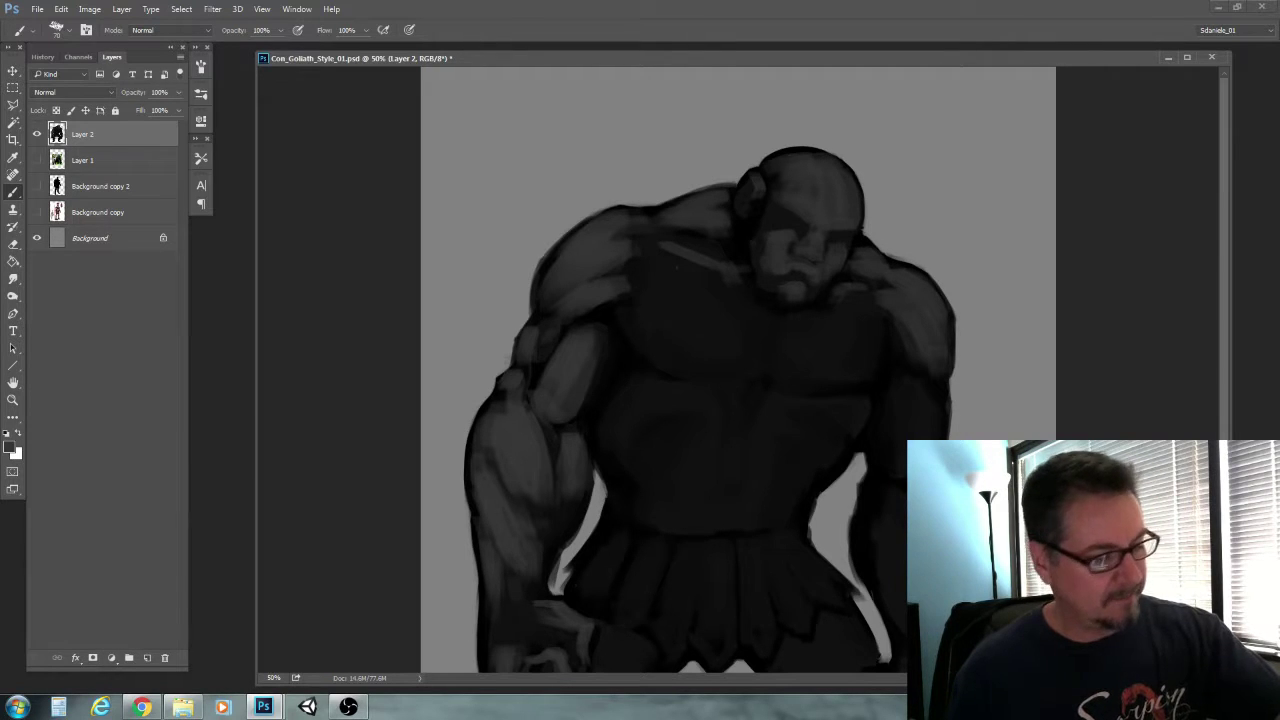
Refine the area around the mouth with a tone sampled from the face
left_click(785, 269, "alt")
key("[")
key("[")
left_click_drag(785, 270, 800, 272)
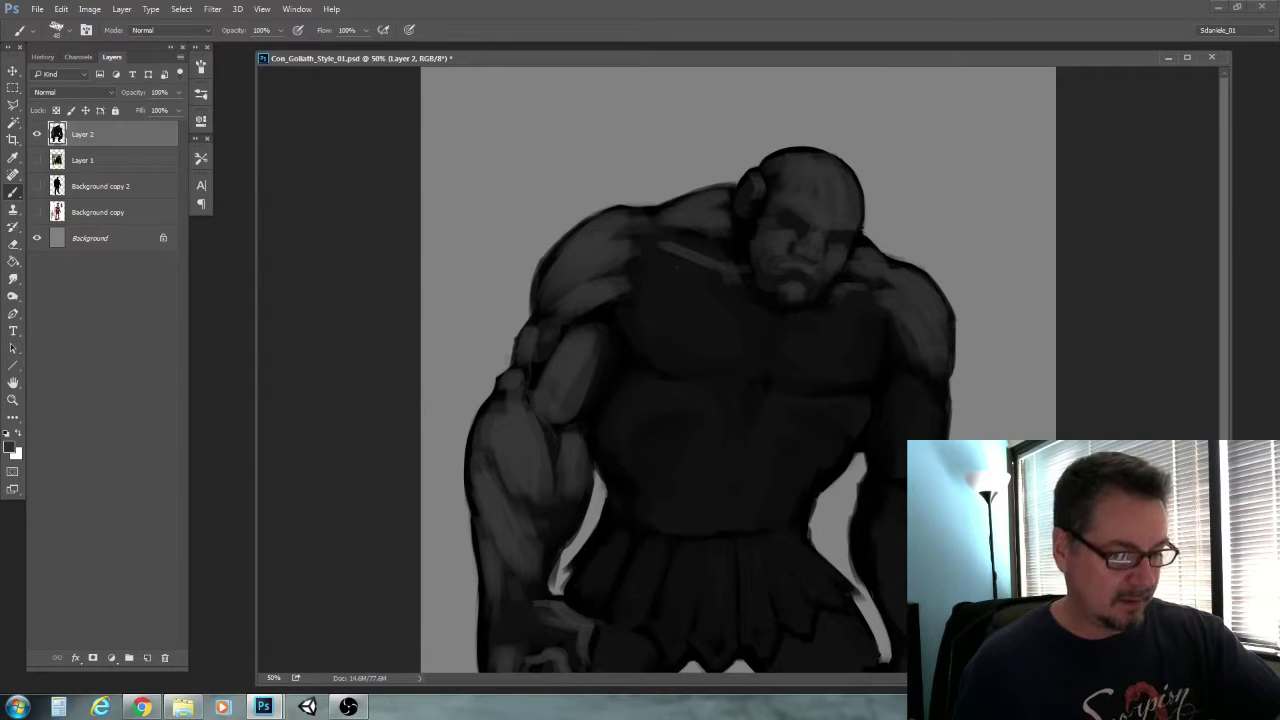
Fill the left-hand pectoral with broad grey strokes using a larger brush
key("bracketright")
key("bracketright")
mouse_move(733, 280)
left_mouse_down()
mouse_move(757, 344)
mouse_move(732, 349)
mouse_move(725, 330)
mouse_move(716, 346)
left_mouse_up()
key("bracketright")
key("bracketright")
key("bracketright")
key("bracketright")
mouse_move(708, 284)
left_mouse_down()
mouse_move(707, 330)
mouse_move(689, 334)
left_mouse_up()
key("bracketright")
key("bracketleft")
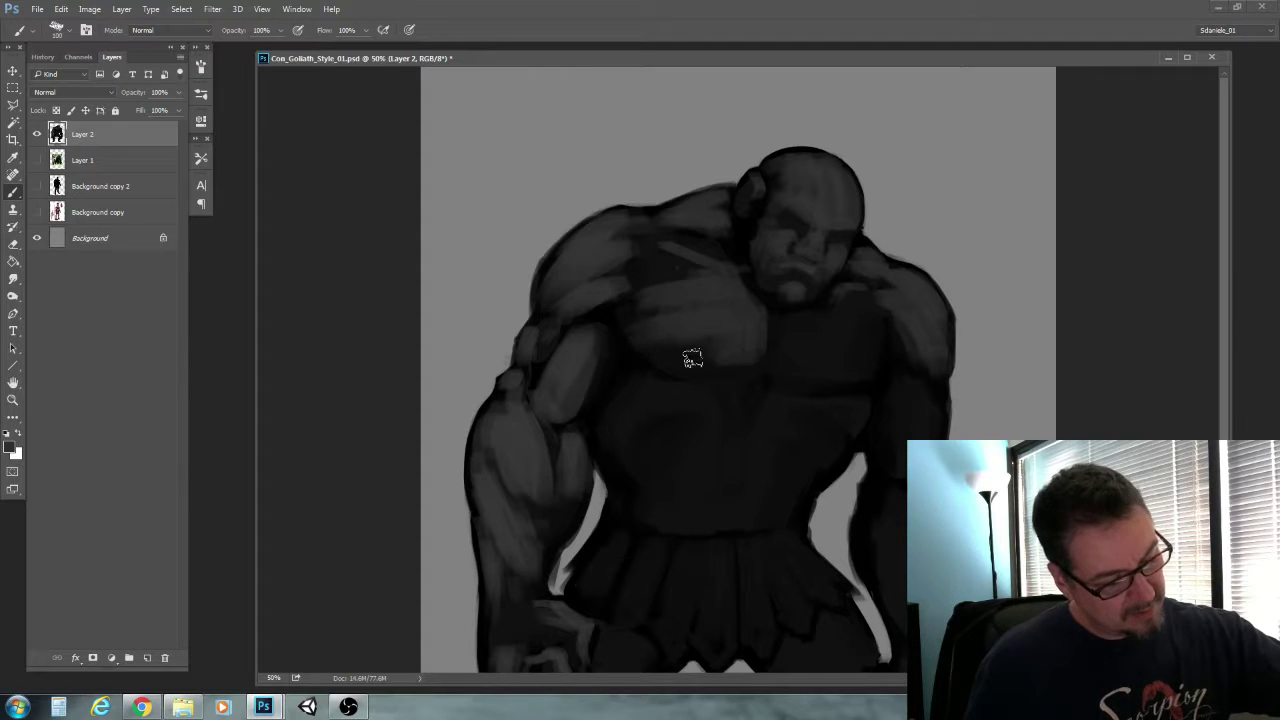
Fill the right-hand pectoral with grey strokes down to its lower edge
key("bracketleft")
key("bracketright")
mouse_move(870, 316)
left_mouse_down()
mouse_move(820, 322)
mouse_move(870, 330)
mouse_move(786, 348)
mouse_move(874, 354)
mouse_move(792, 370)
left_mouse_up()
key("bracketleft")
left_click_drag(868, 381, 806, 381)
key("bracketright")
mouse_move(878, 338)
left_mouse_down()
mouse_move(881, 370)
mouse_move(806, 386)
left_mouse_up()
key("bracketleft")
Paint grey highlights on the breastbone and the upper ribs just below the pectorals
key("bracketright")
key("bracketright")
key("bracketright")
key("bracketright")
key("bracketright")
key("bracketright")
key("bracketright")
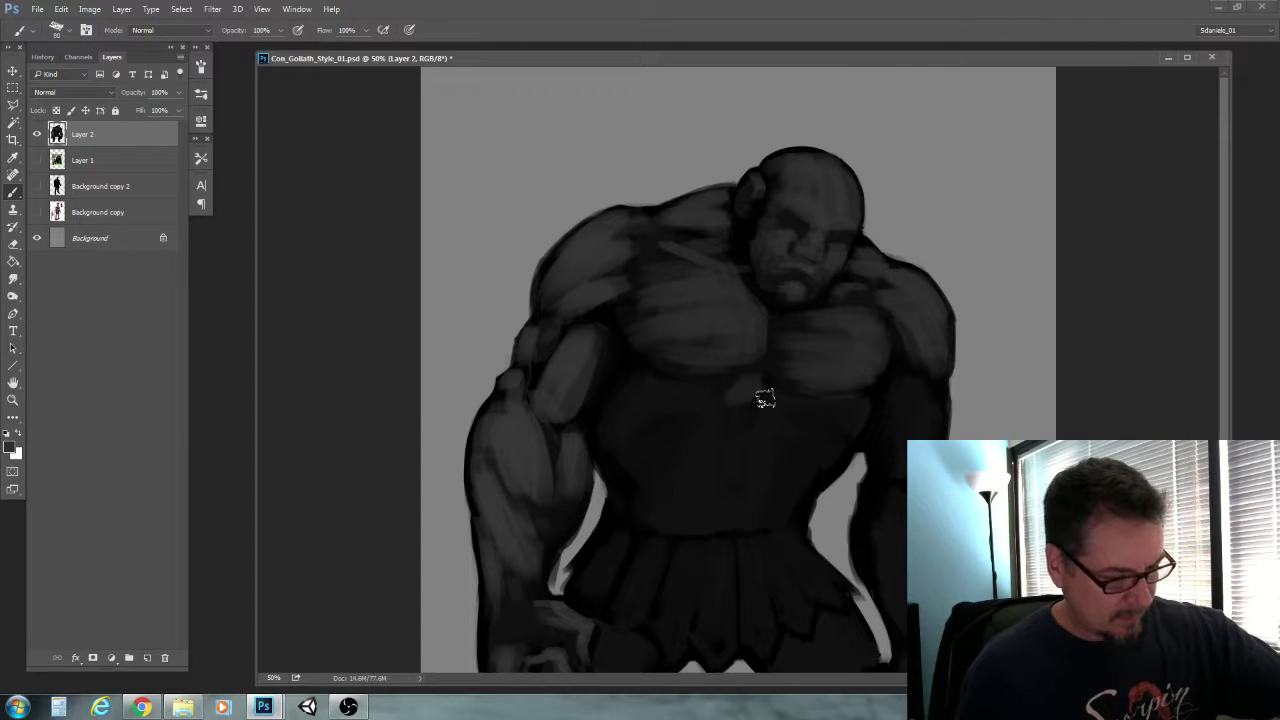
key("bracketleft")
key("bracketleft")
mouse_move(691, 400)
left_mouse_down()
mouse_move(695, 411)
mouse_move(655, 408)
left_mouse_up()
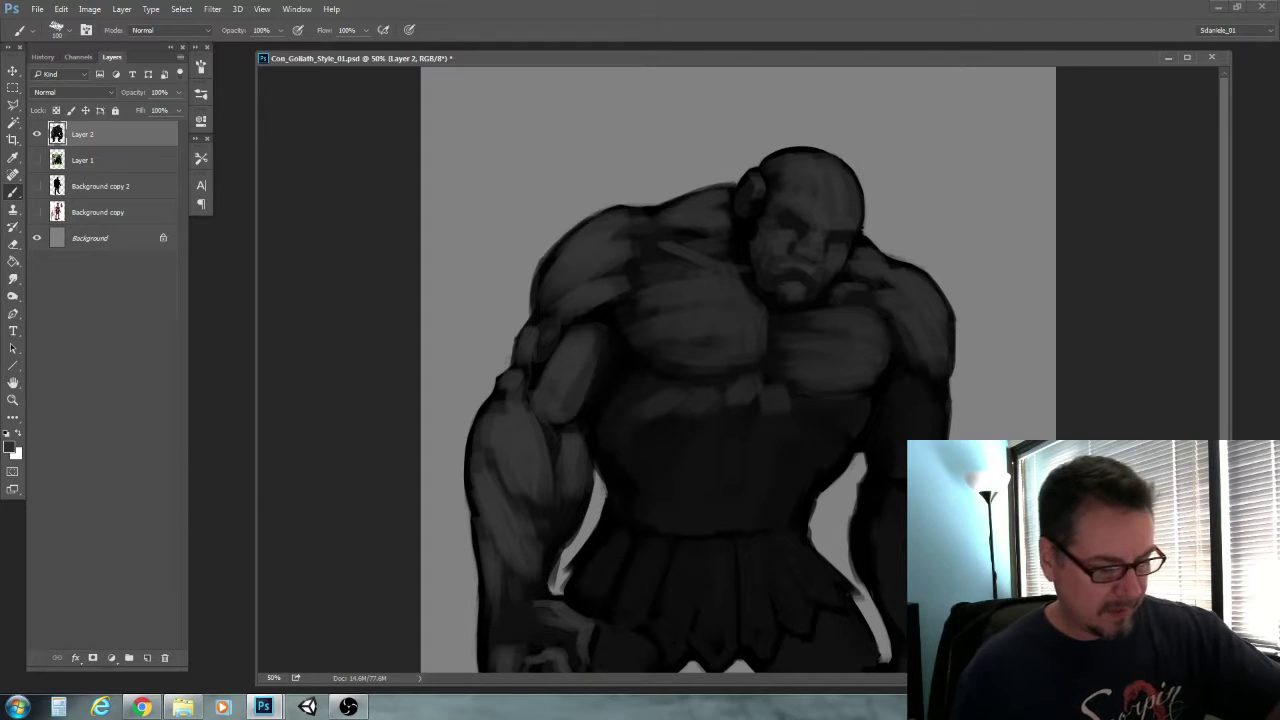
Block in the upper abdominal muscles and the ribs on both sides with grey strokes
key("bracketright")
key("bracketright")
mouse_move(809, 414)
left_mouse_down()
mouse_move(819, 429)
mouse_move(841, 425)
mouse_move(731, 448)
left_mouse_up()
key("bracketleft")
key("bracketleft")
left_click_drag(700, 425, 704, 440)
key("bracketright")
key("bracketright")
left_click_drag(721, 389, 697, 399)
key("bracketright")
left_click_drag(668, 445, 712, 428)
Paint grey muscle planes on the right-hand upper arm with a smaller brush
key("bracketleft")
key("bracketleft")
key("bracketleft")
key("bracketleft")
key("bracketleft")
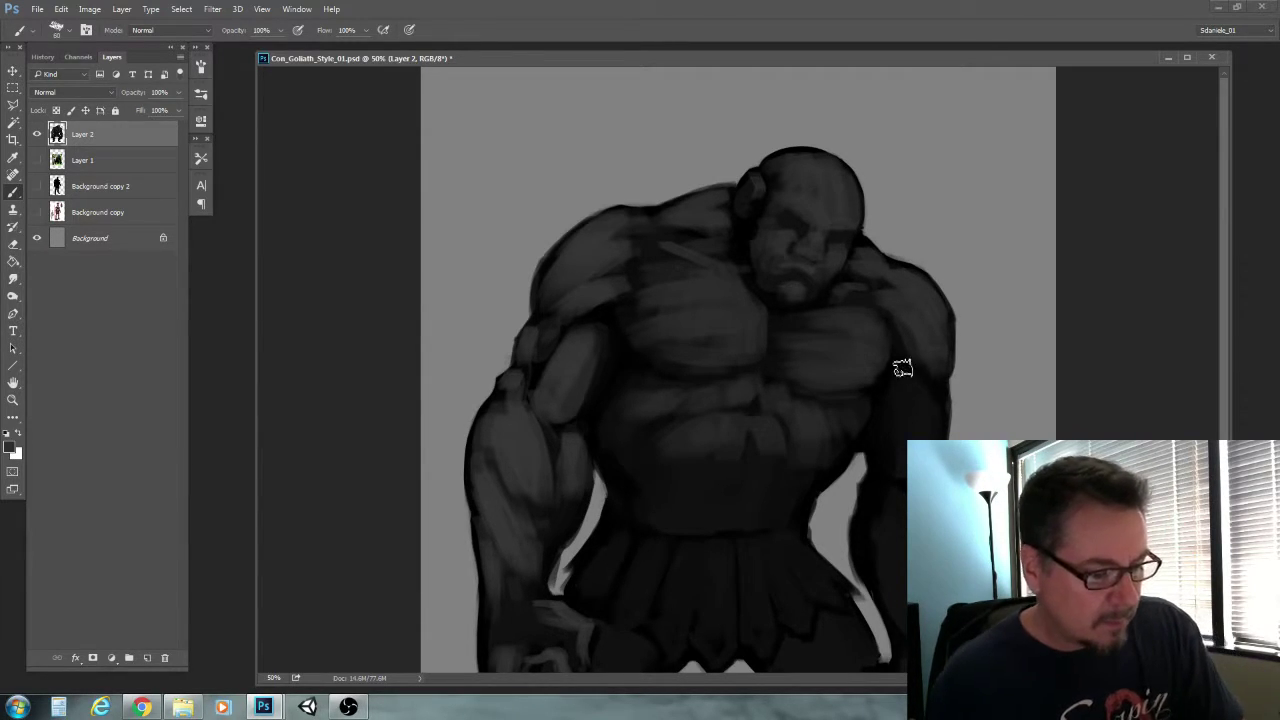
mouse_move(900, 366)
left_mouse_down()
mouse_move(934, 398)
mouse_move(929, 436)
mouse_move(940, 436)
left_mouse_up()
left_click_drag(914, 390, 914, 436)
Paint the inner muscle of the right-hand forearm in grey, from the elbow downward
key("bracketright")
key("bracketright")
key("bracketright")
scroll(890, 385, "down", 3)
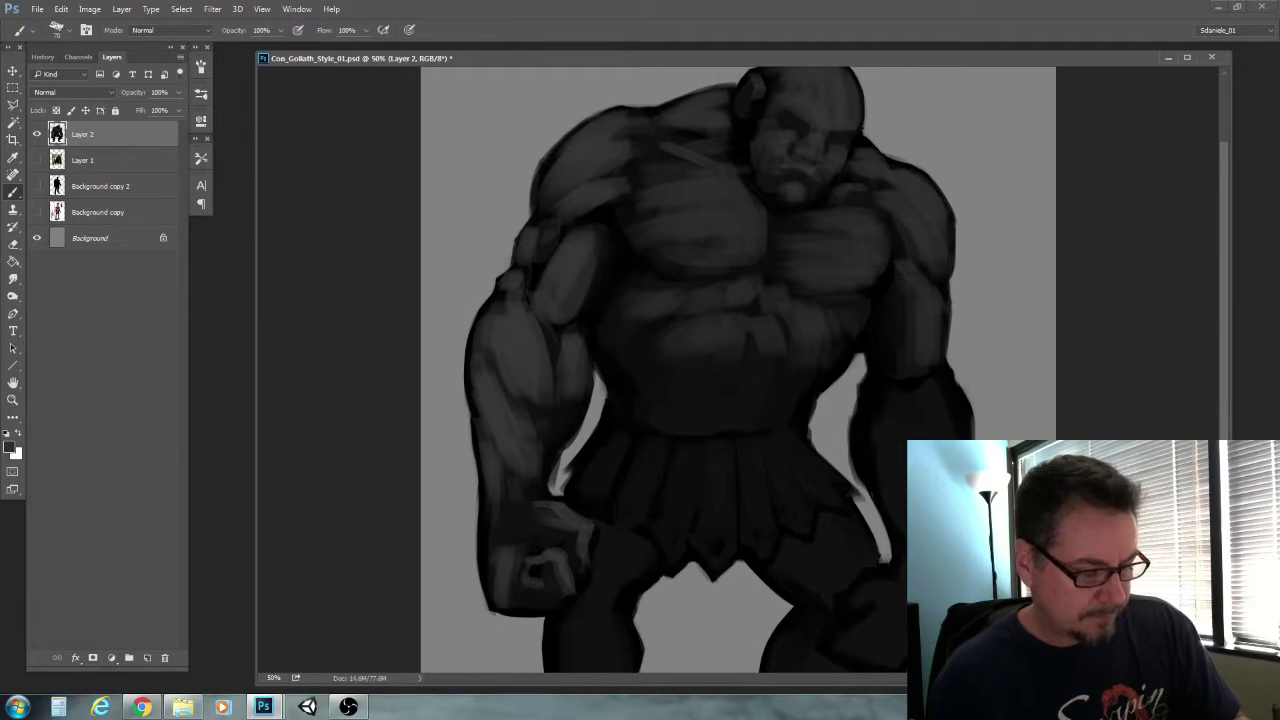
mouse_move(875, 388)
left_mouse_down()
mouse_move(912, 430)
mouse_move(895, 466)
left_mouse_up()
key("bracketright")
key("bracketright")
mouse_move(866, 424)
left_mouse_down()
mouse_move(894, 466)
mouse_move(888, 494)
mouse_move(876, 478)
left_mouse_up()
key("bracketleft")
key("bracketleft")
key("bracketright")
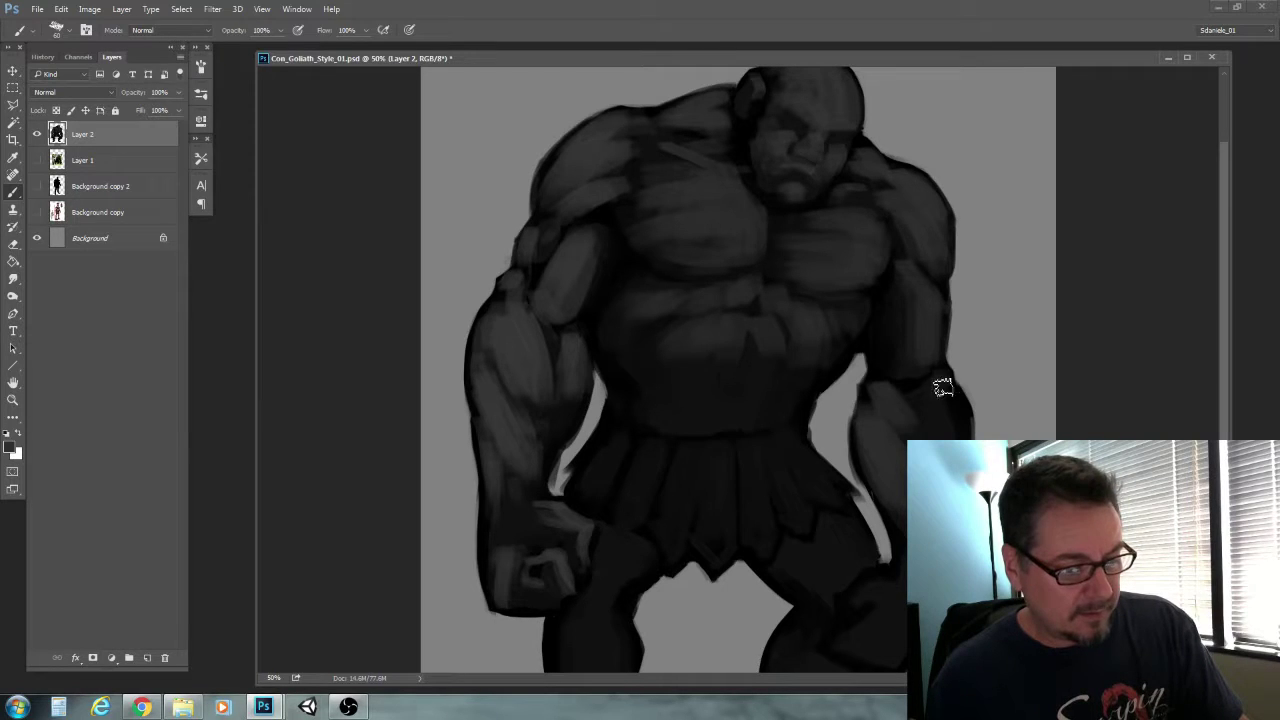
Paint the outer muscle of the right-hand forearm in grey, leaving a dark gap beside the inner muscle
key("bracketright")
key("bracketright")
left_click_drag(932, 408, 930, 438)
key("bracketleft")
key("bracketleft")
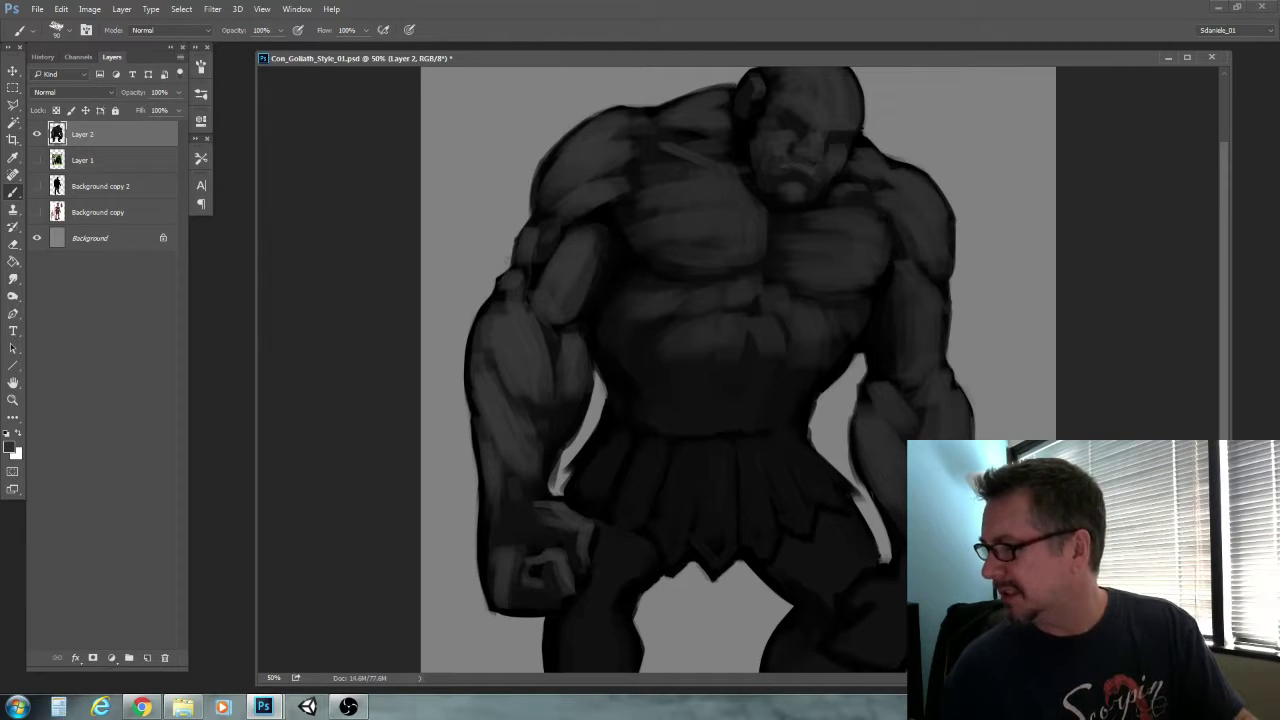
scroll(829, 543, "down", 2)
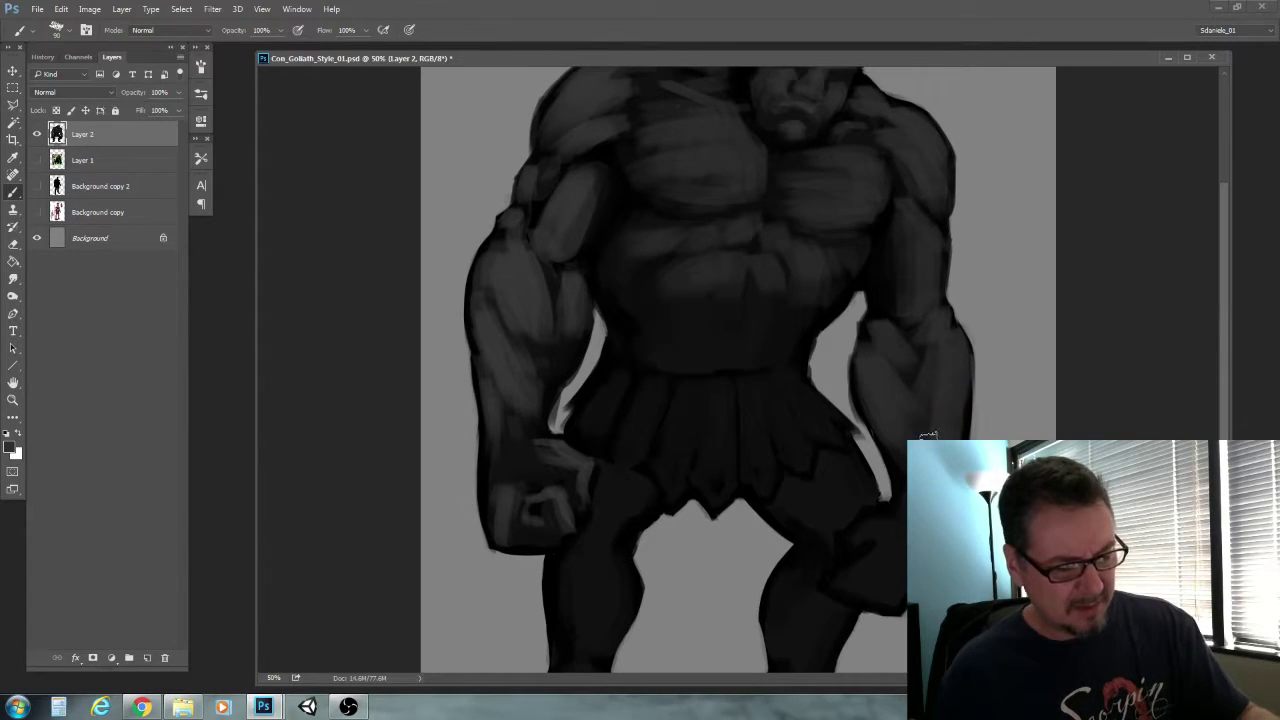
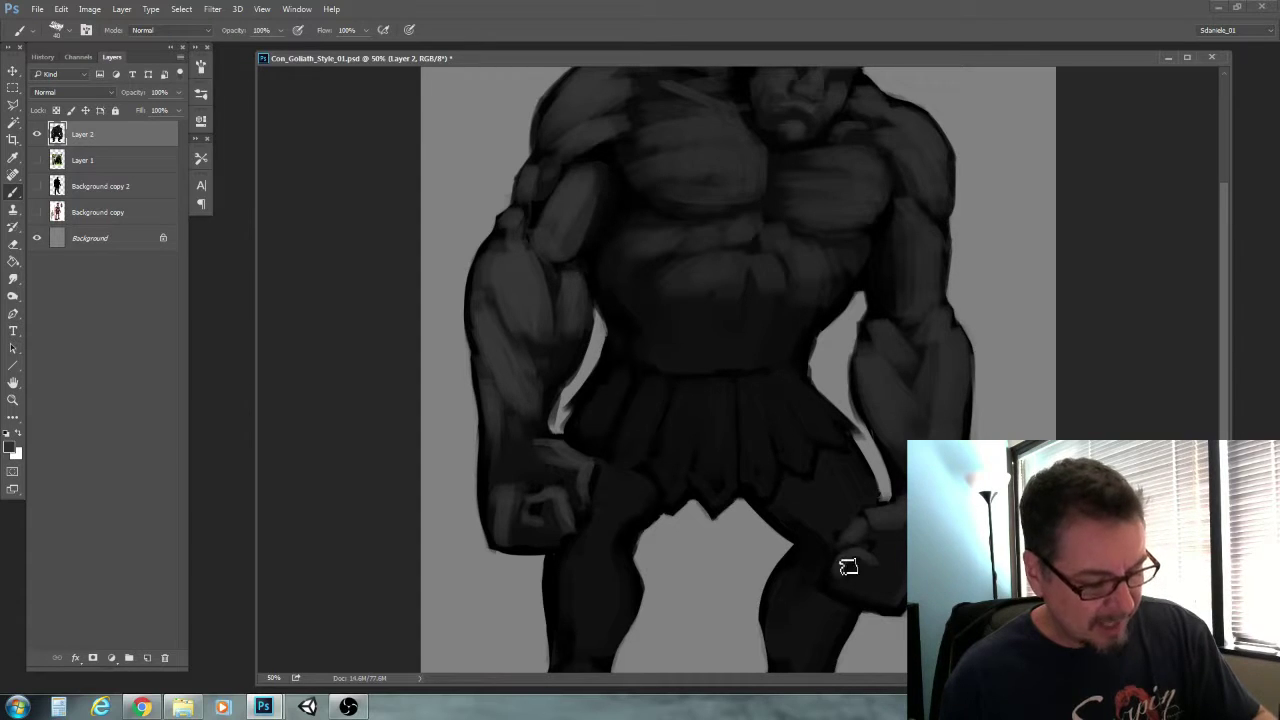
Paint the curled fingers and knuckles of the right-hand fist in grey, separating them with near-black strokes
key("bracketleft")
key("bracketleft")
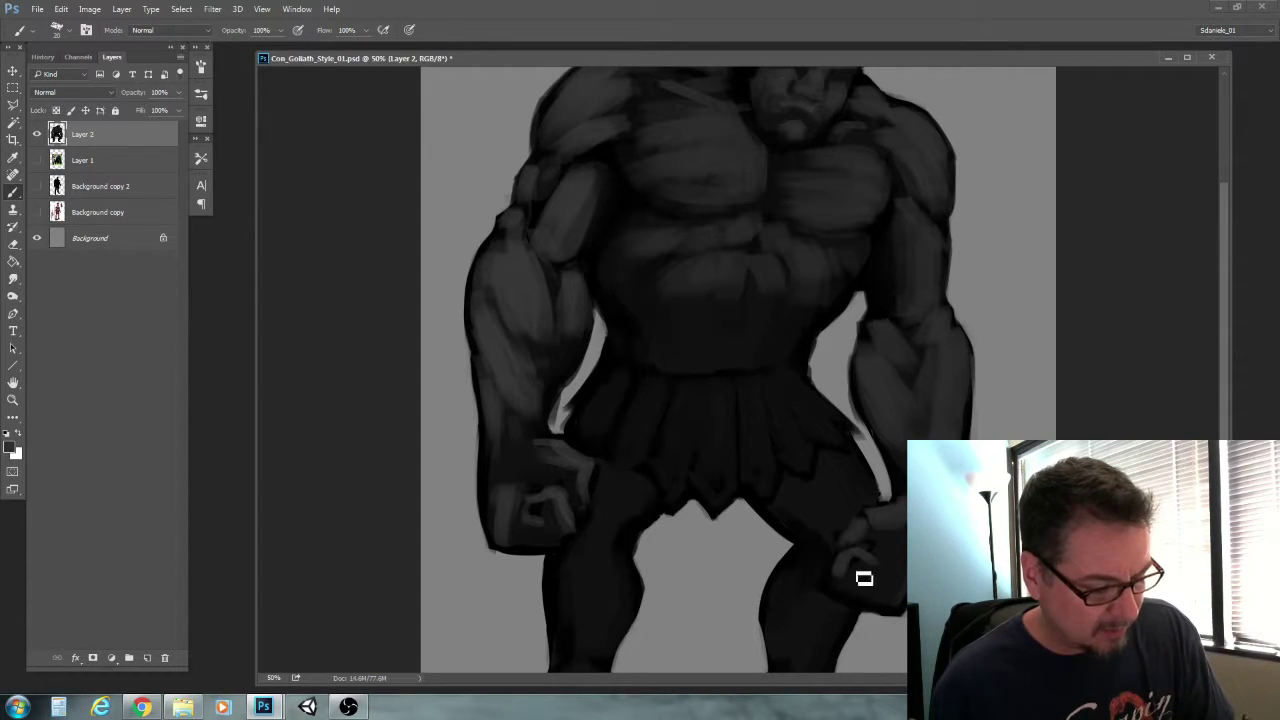
key("bracketright")
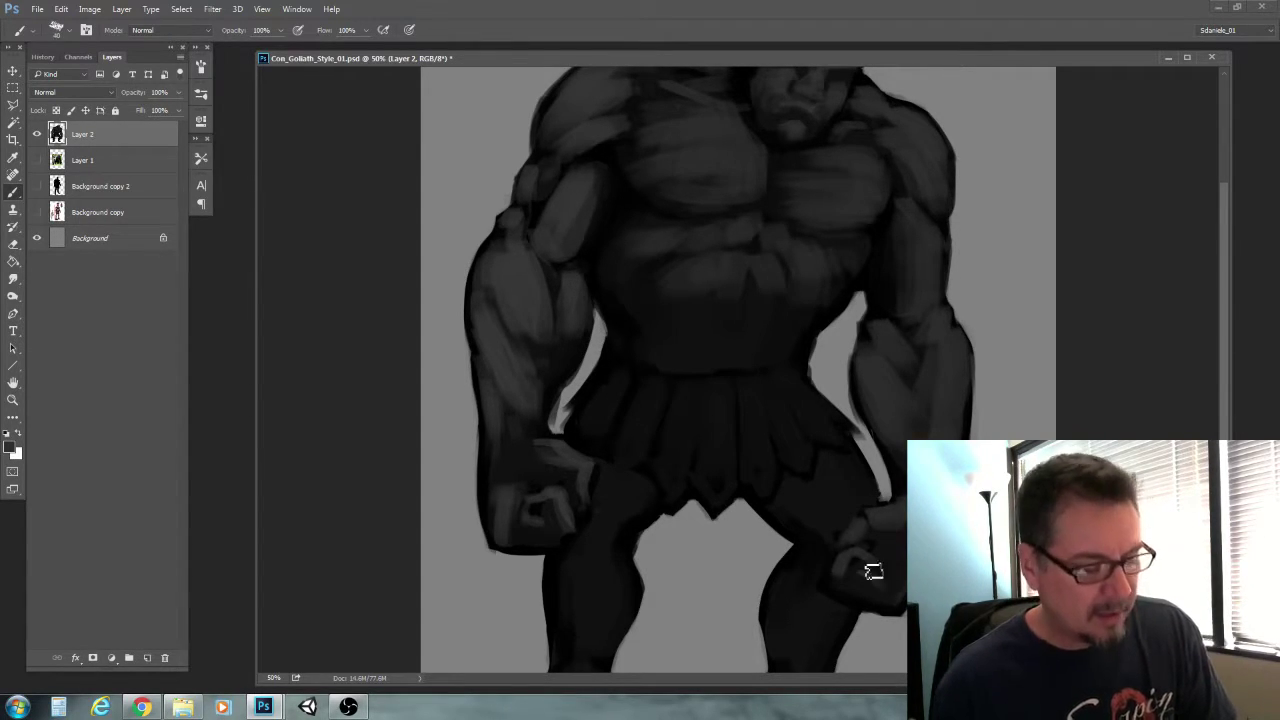
key("bracketright")
key("bracketright")
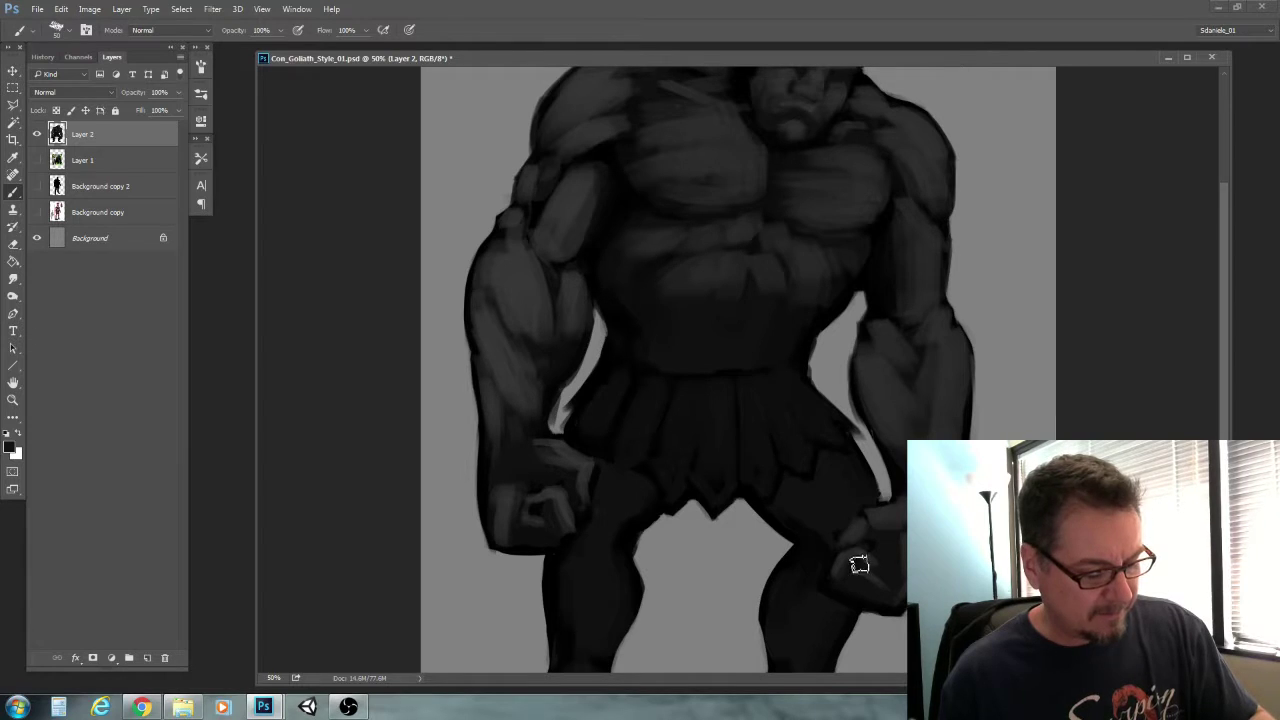
left_click_drag(859, 565, 872, 578)
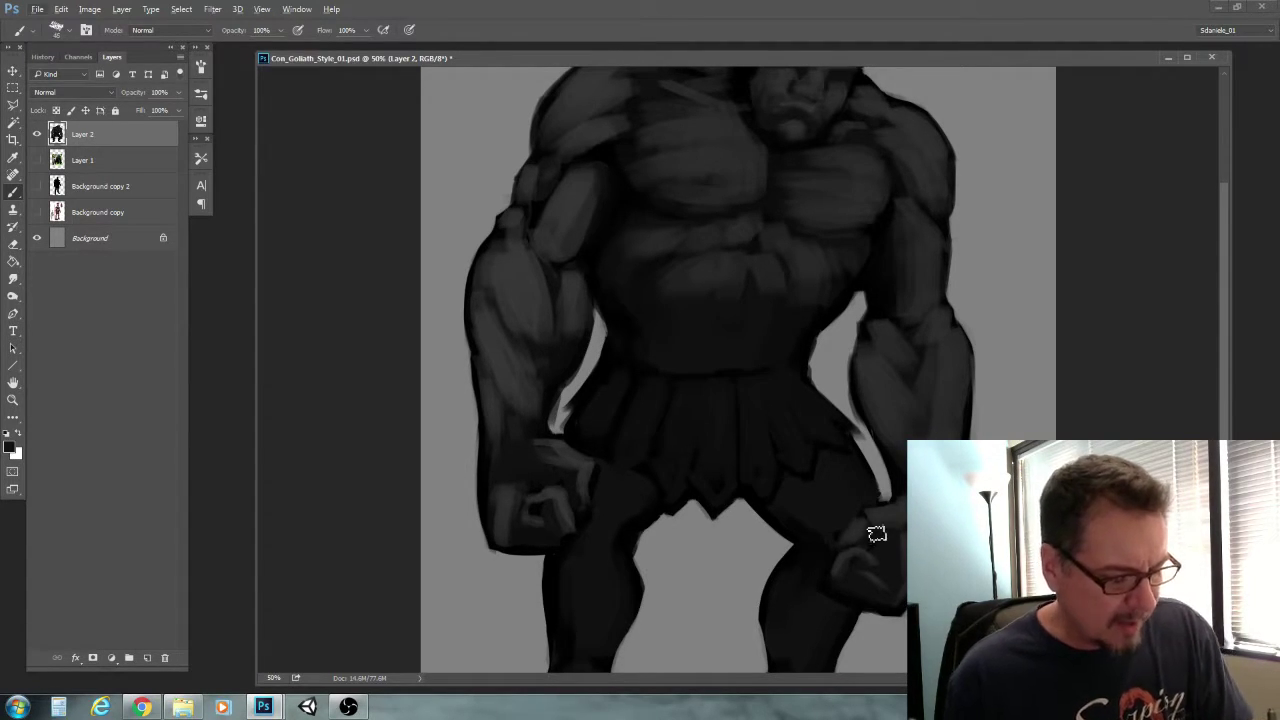
key("bracketright")
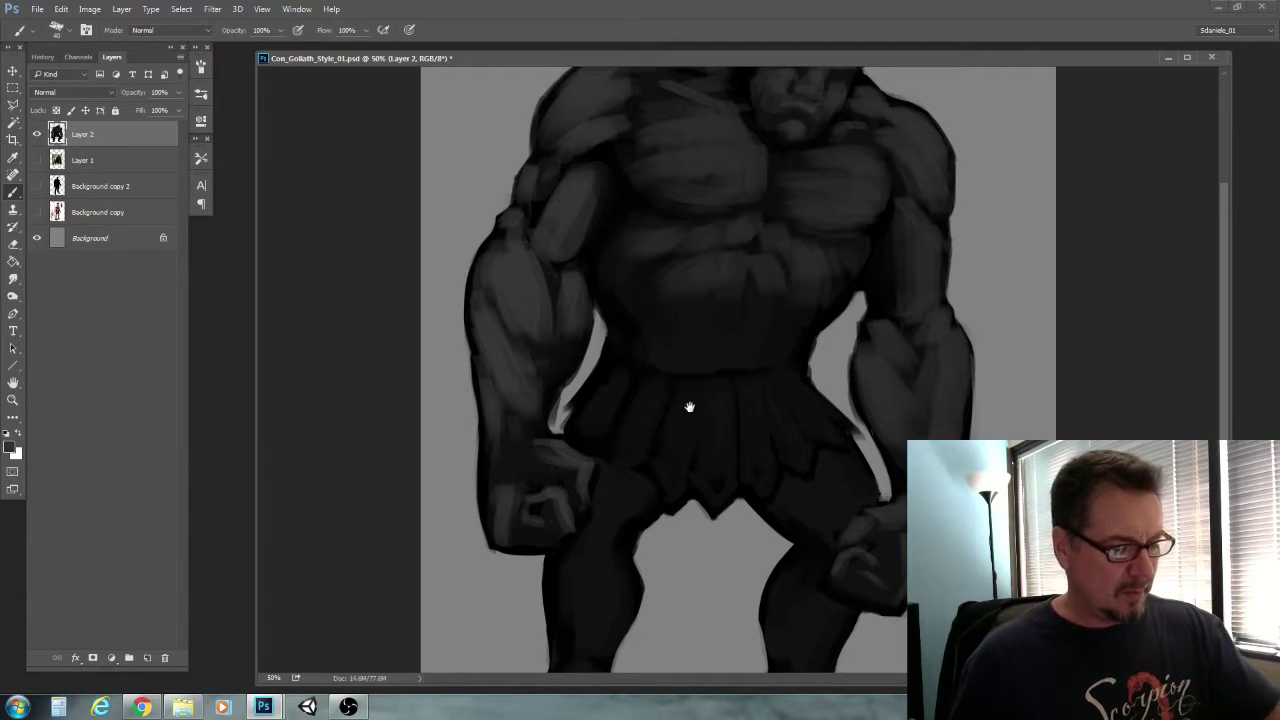
Paint grey planes on the hanging strips of the skirt, leaving dark gaps between them
left_click_drag(730, 539, 703, 577)
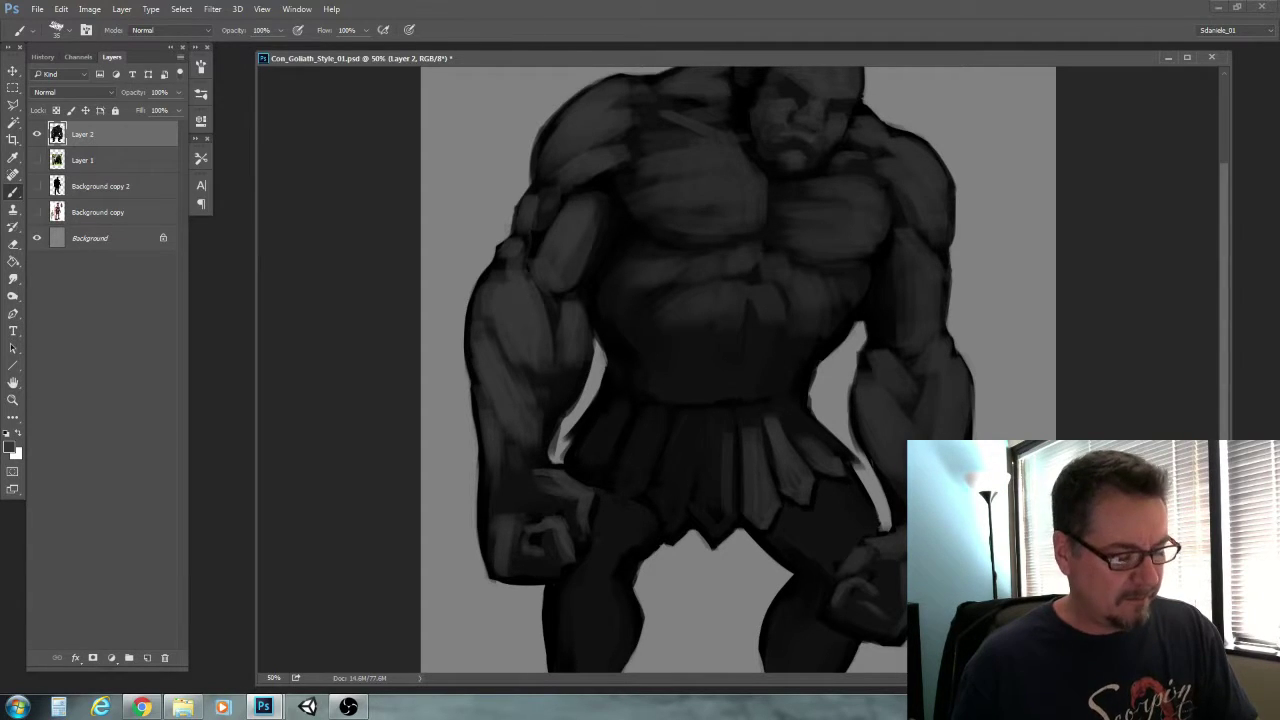
mouse_move(728, 441)
left_mouse_down()
mouse_move(729, 524)
mouse_move(700, 517)
left_mouse_up()
key("bracketleft")
key("bracketright")
mouse_move(713, 442)
left_mouse_down()
mouse_move(705, 508)
mouse_move(717, 534)
mouse_move(689, 480)
mouse_move(697, 451)
mouse_move(688, 527)
mouse_move(685, 466)
mouse_move(677, 505)
left_mouse_up()
mouse_move(666, 456)
left_mouse_down()
mouse_move(645, 494)
mouse_move(634, 474)
mouse_move(630, 492)
mouse_move(642, 470)
mouse_move(626, 449)
mouse_move(603, 467)
left_mouse_up()
key("bracketleft")
key("bracketleft")
key("bracketright")
key("bracketleft")
key("bracketright")
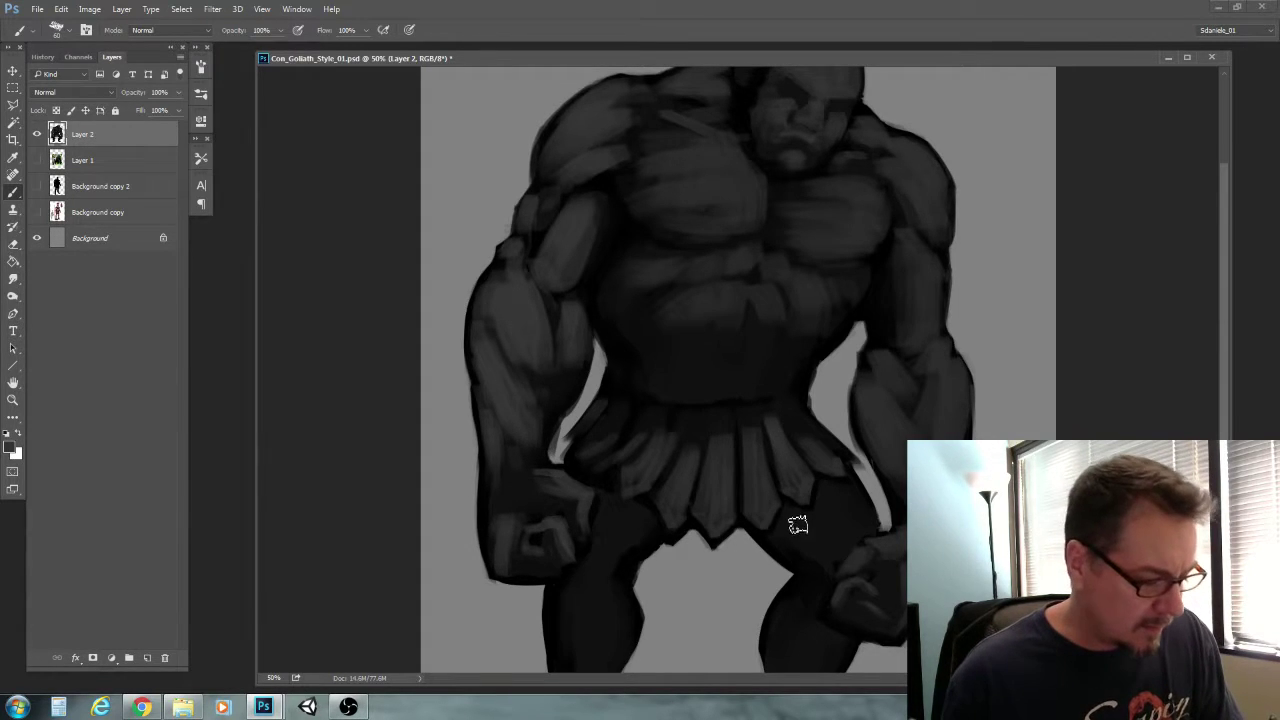
Block in grey muscle planes on both thighs below the skirt with a larger brush
key("bracketright")
left_click_drag(796, 524, 822, 542)
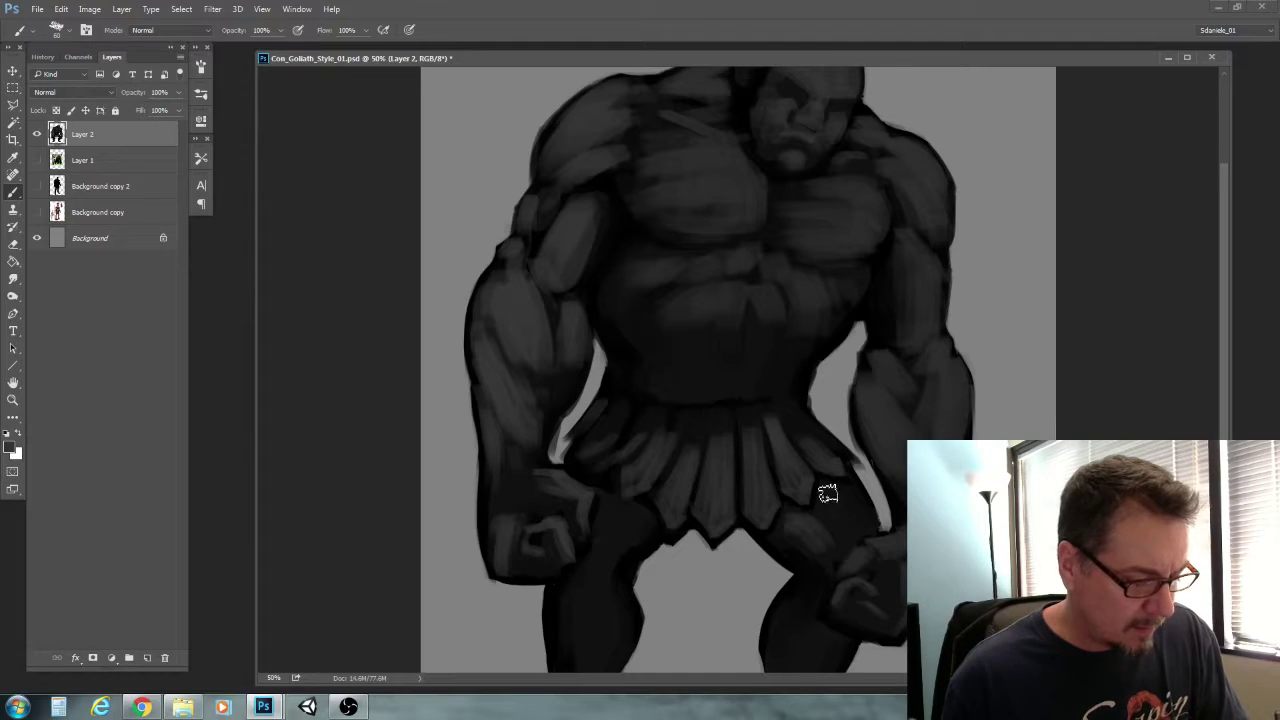
mouse_move(829, 493)
left_mouse_down()
mouse_move(830, 532)
mouse_move(863, 520)
left_mouse_up()
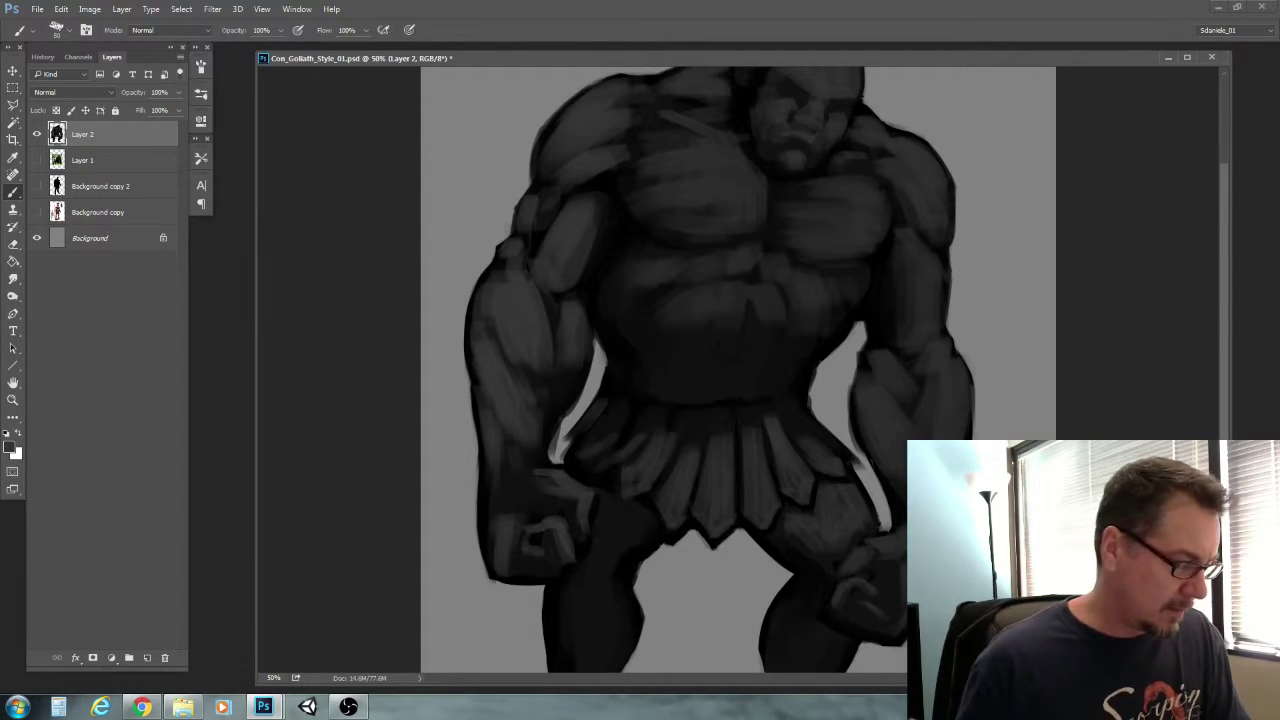
key("bracketright")
left_click_drag(609, 503, 599, 560)
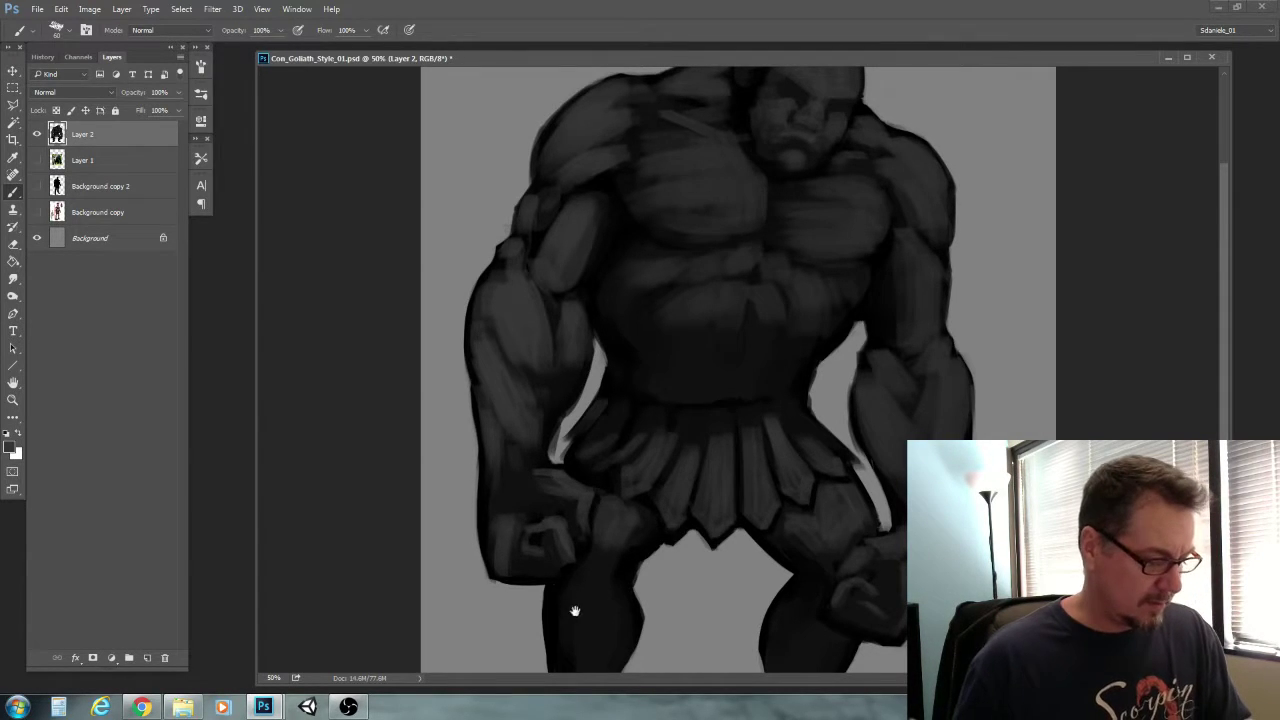
Paint grey planes on both feet and a narrow stroke along the outer edge of the right-hand lower leg
left_click_drag(575, 614, 577, 486)
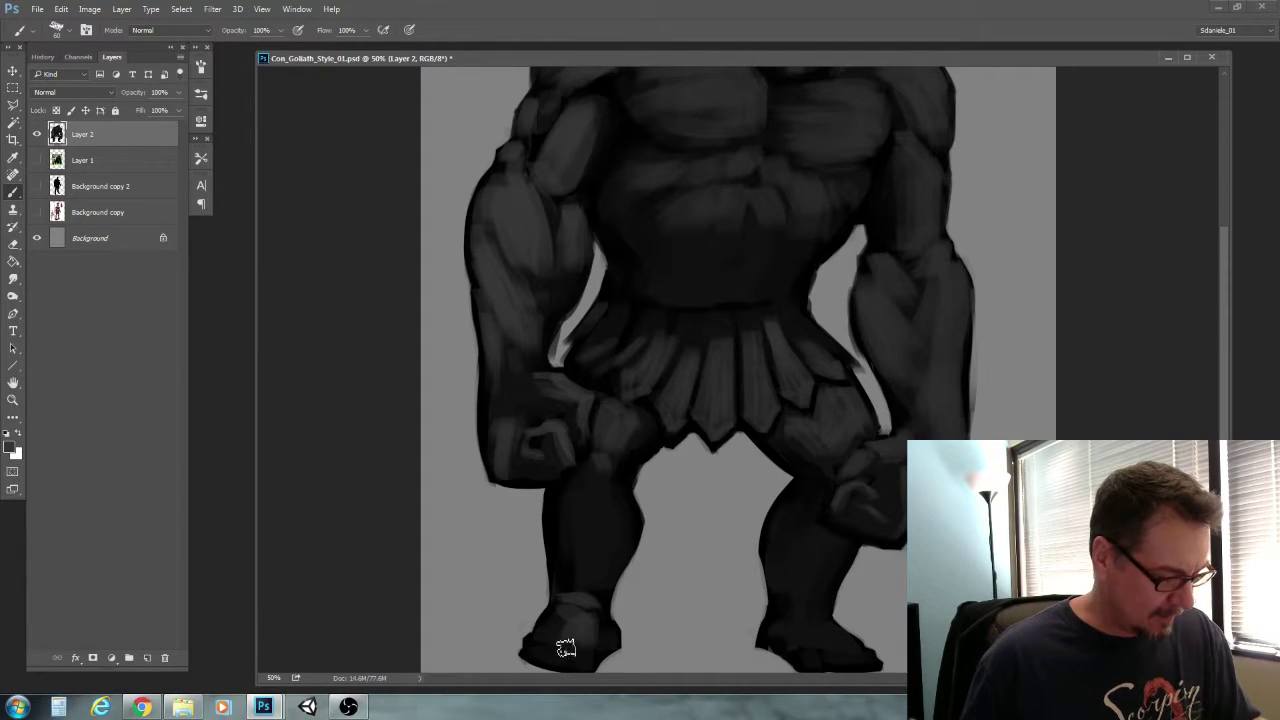
left_click_drag(582, 566, 590, 508)
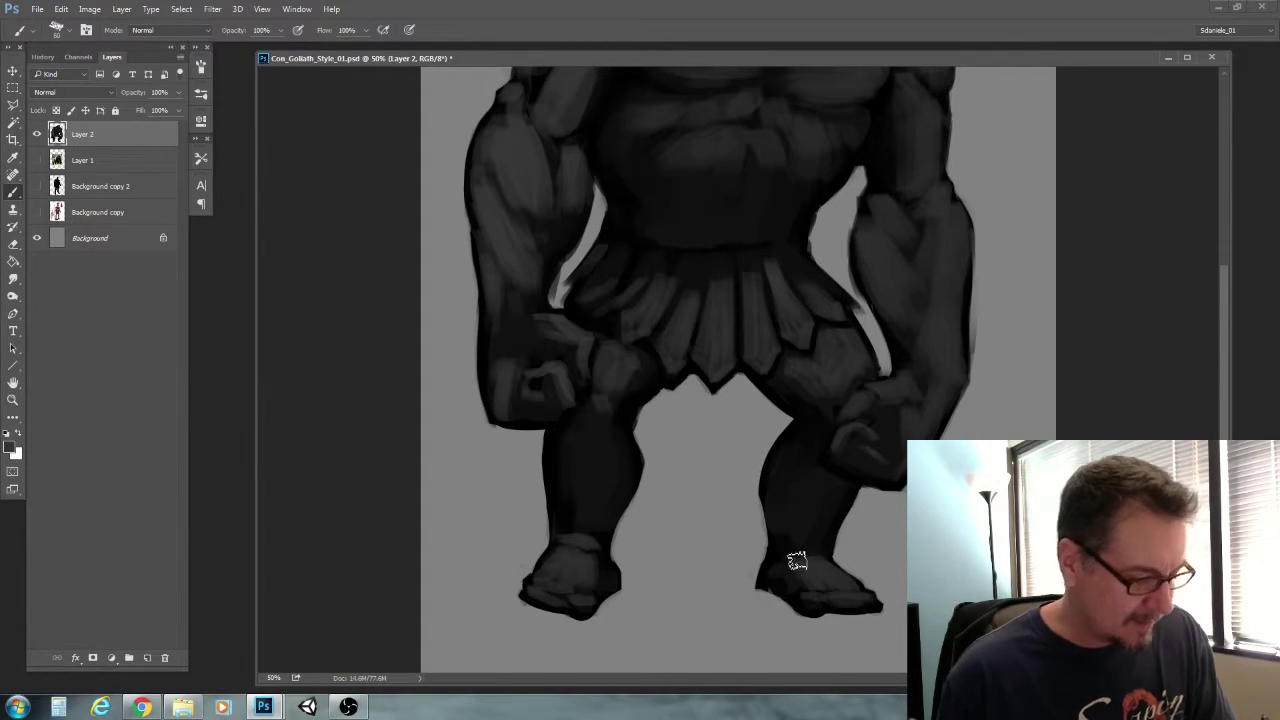
key("bracketleft")
key("bracketleft")
left_click_drag(788, 450, 775, 471)
left_click(785, 486, "alt")
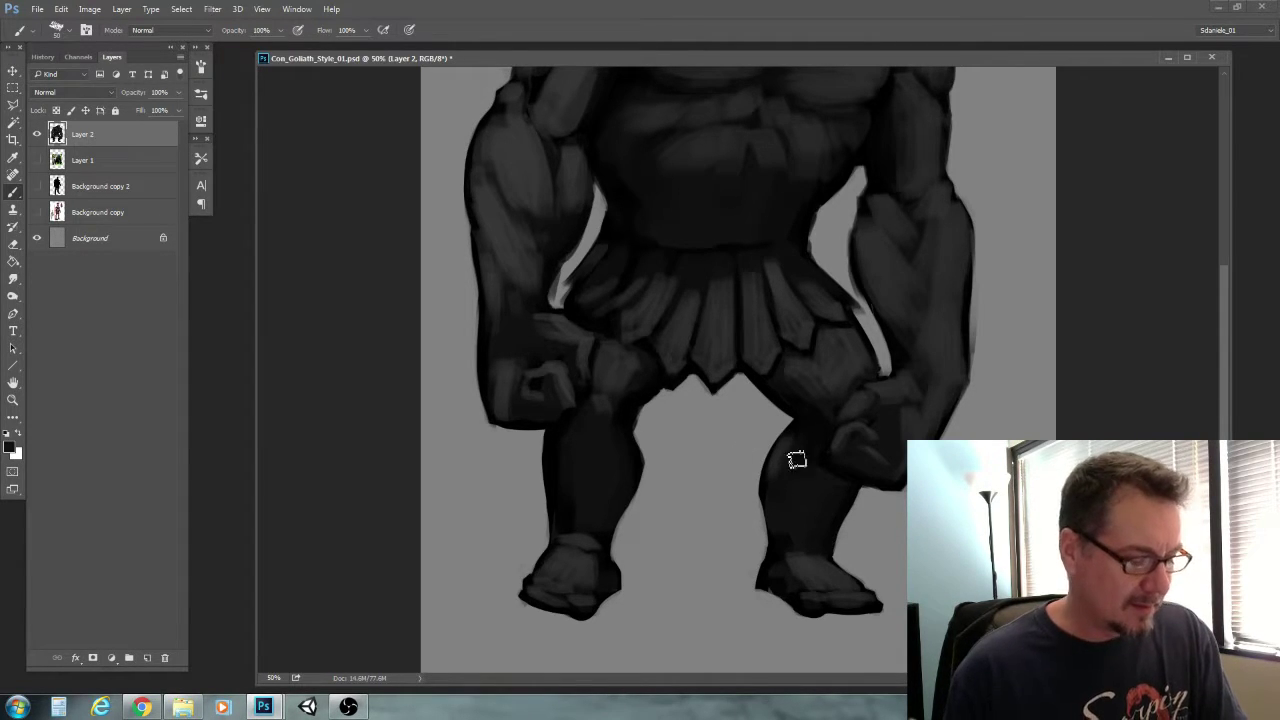
Check the whole figure and save the document
left_click_drag(456, 417, 476, 595)
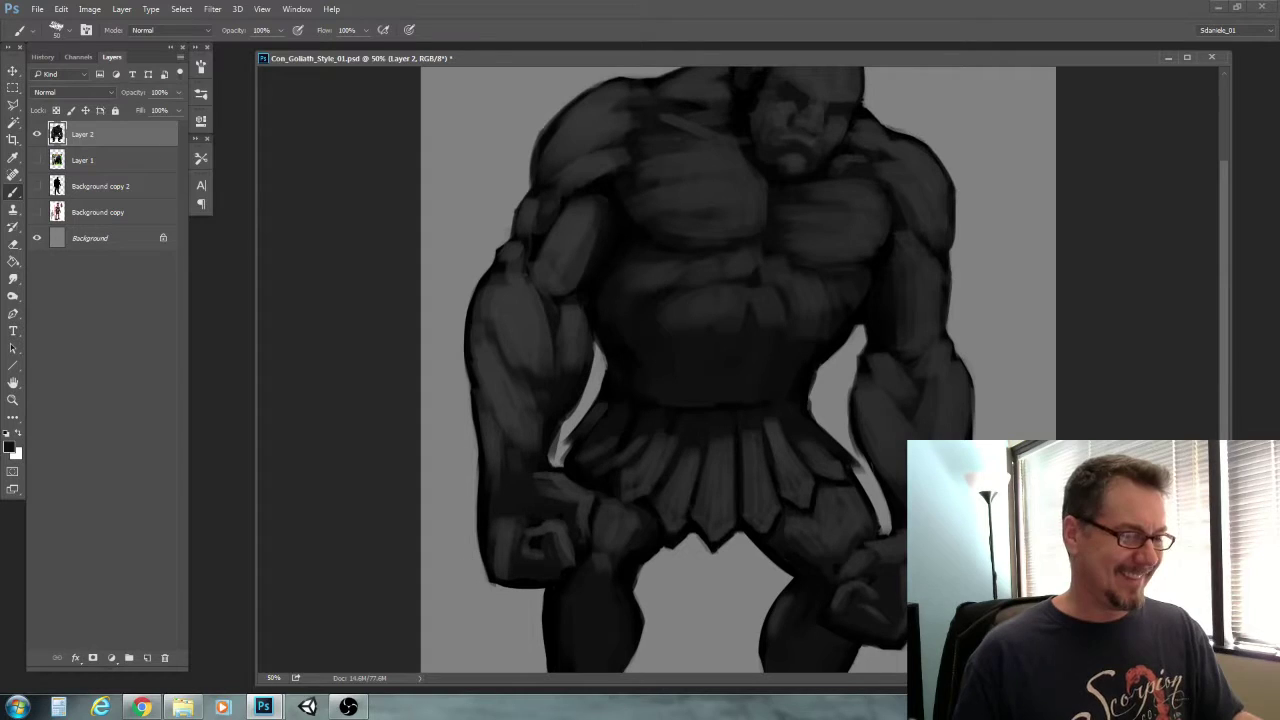
left_click(12, 400)
left_click(563, 438, "alt")
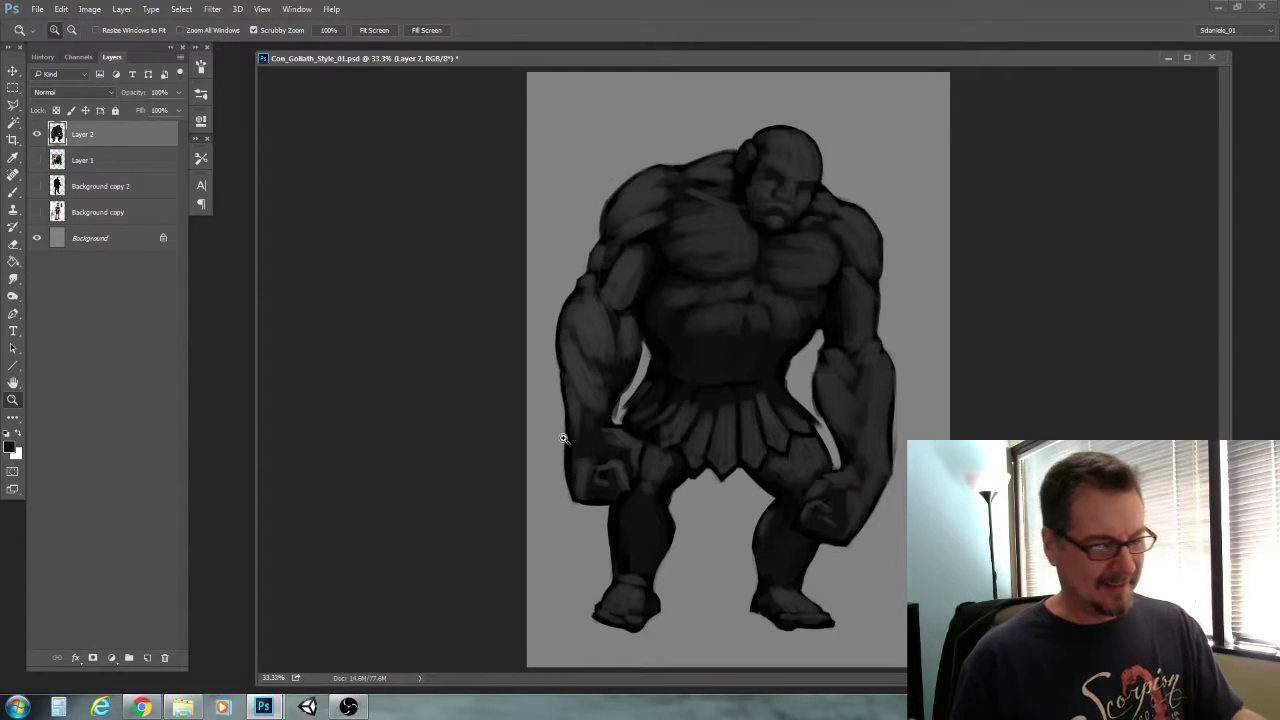
key("ctrl+s")
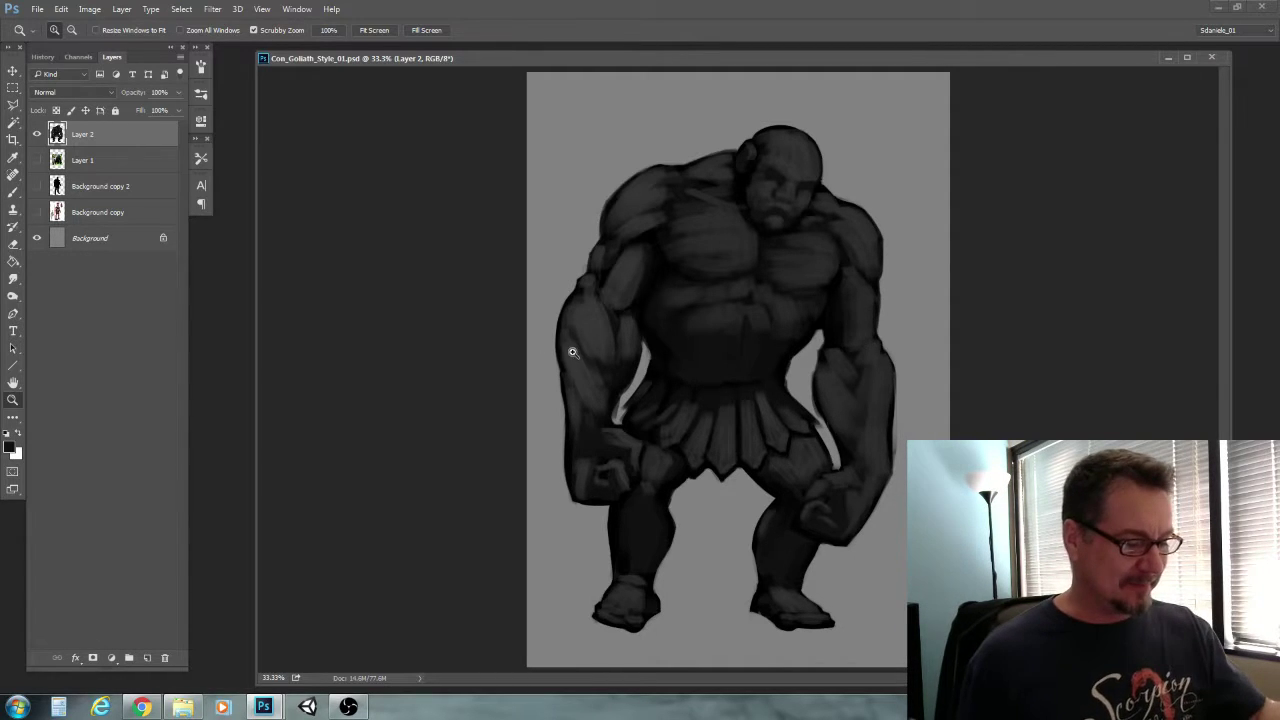
Repaint the abdomen as one smooth rounded belly in dark grey, deepening the shadow beneath the ribs, with a brush up to 100 px
left_click(628, 337)
left_click_drag(629, 380, 595, 573)
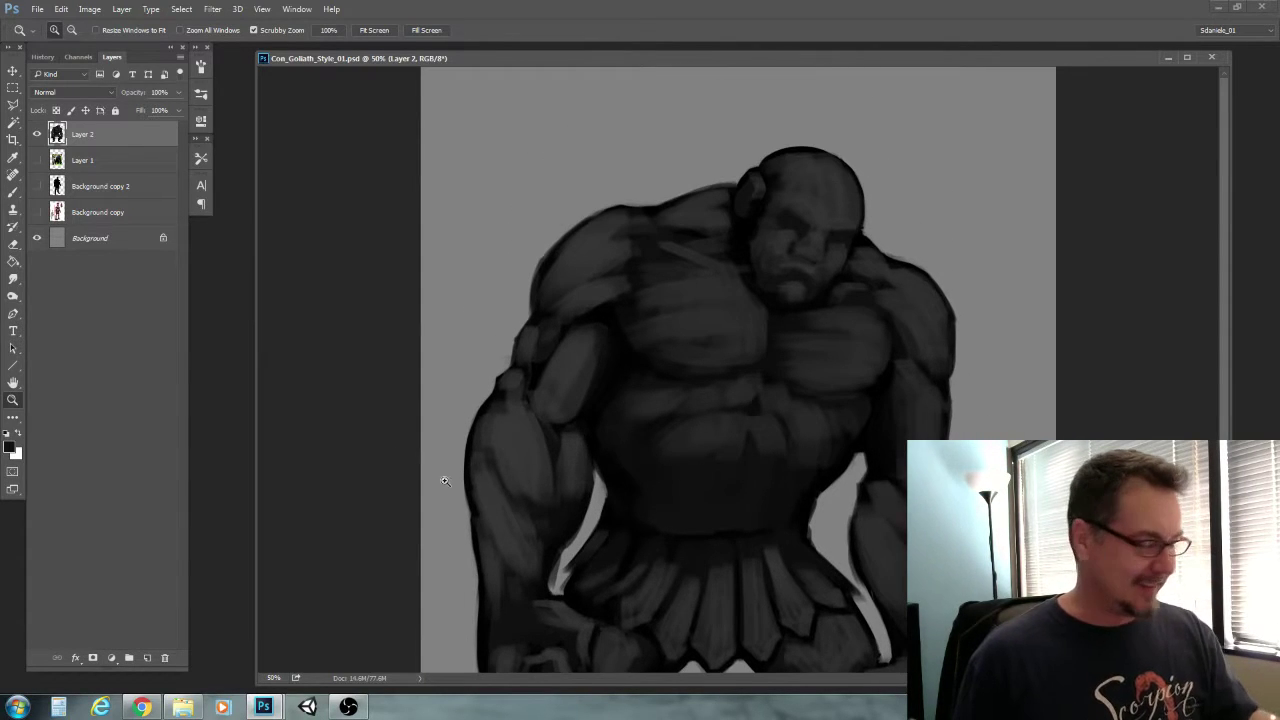
key("b")
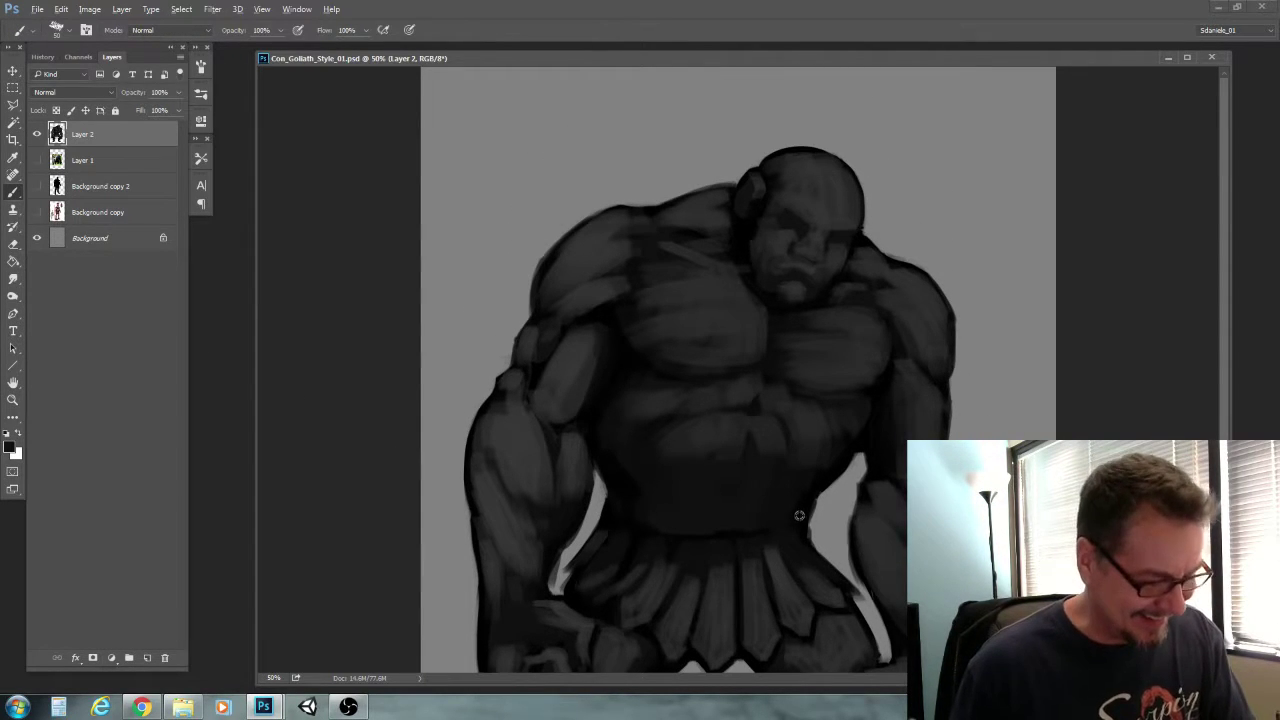
key("bracketright")
left_click_drag(793, 439, 797, 468)
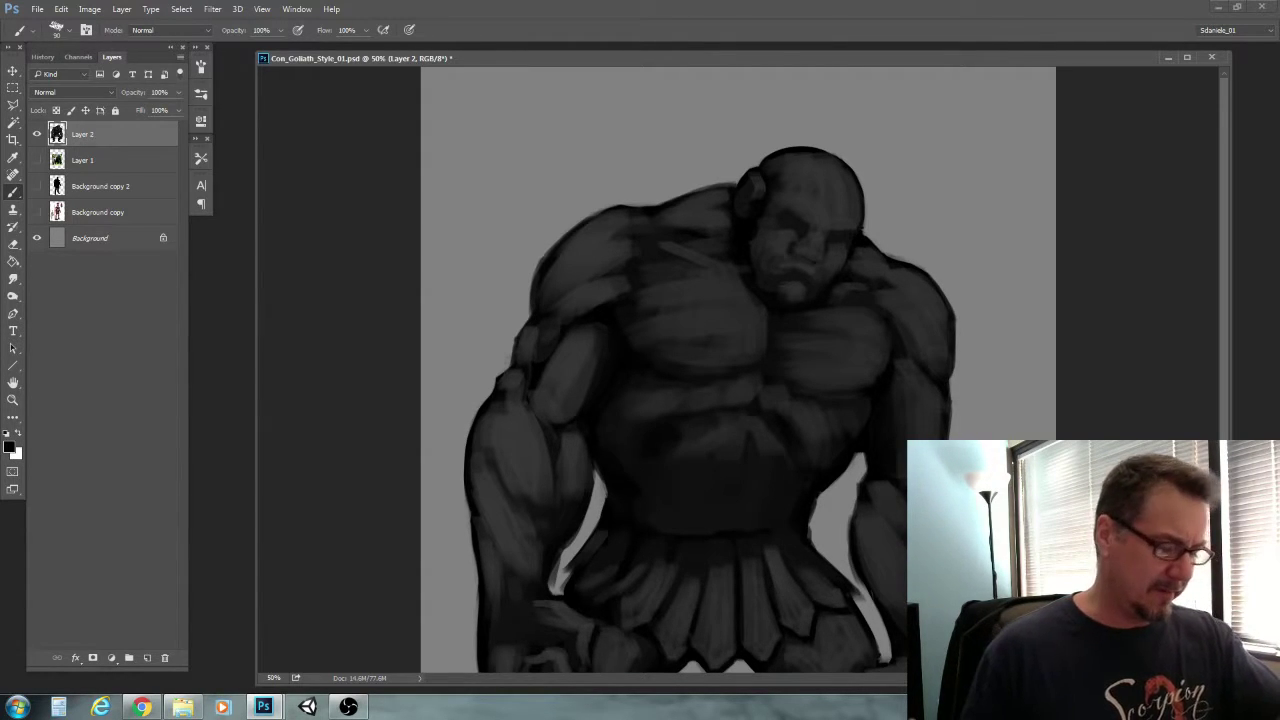
key("bracketright")
key("bracketright")
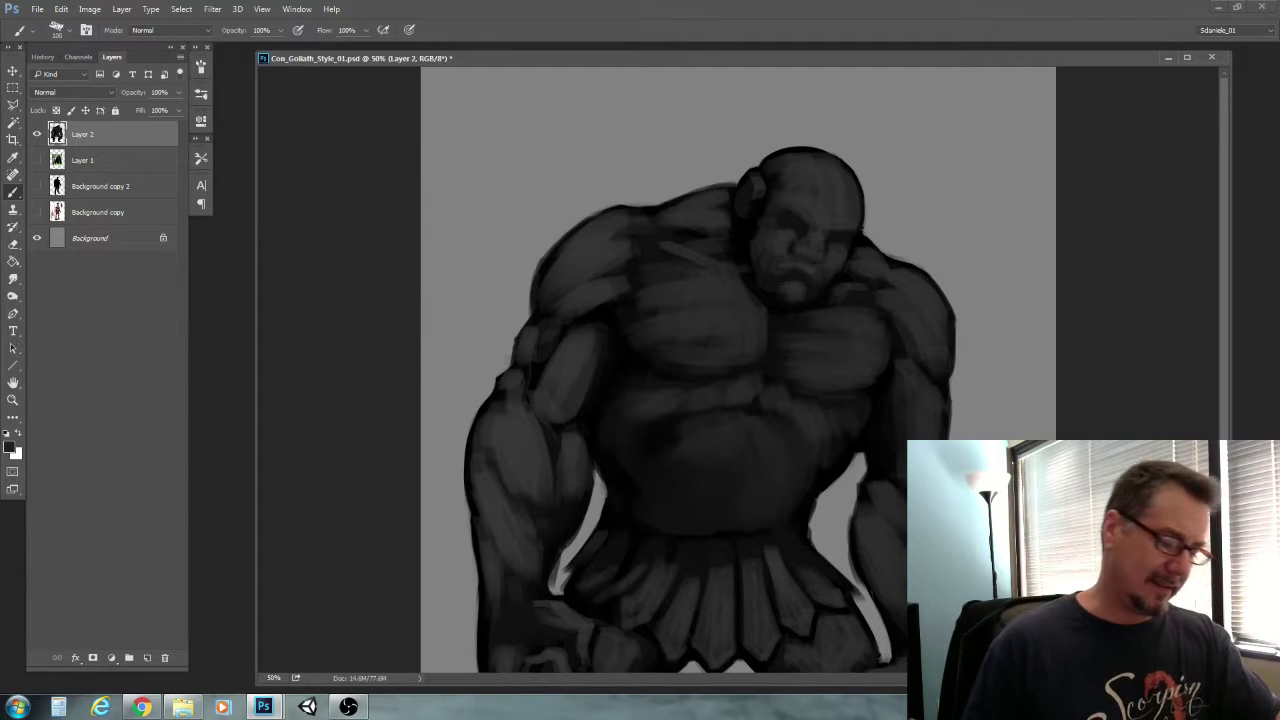
Review the full figure with the reworked belly and save the painting
scroll(563, 480, "down", 2)
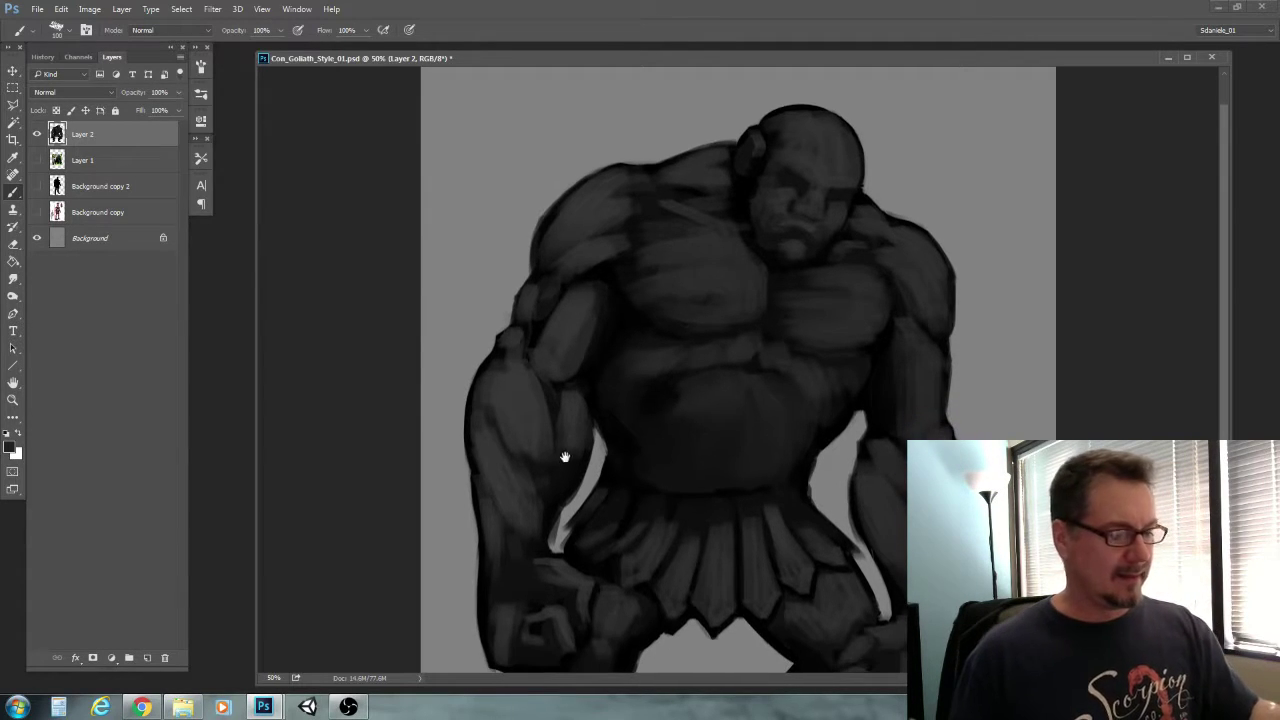
left_click(12, 400)
left_click(503, 457, "alt")
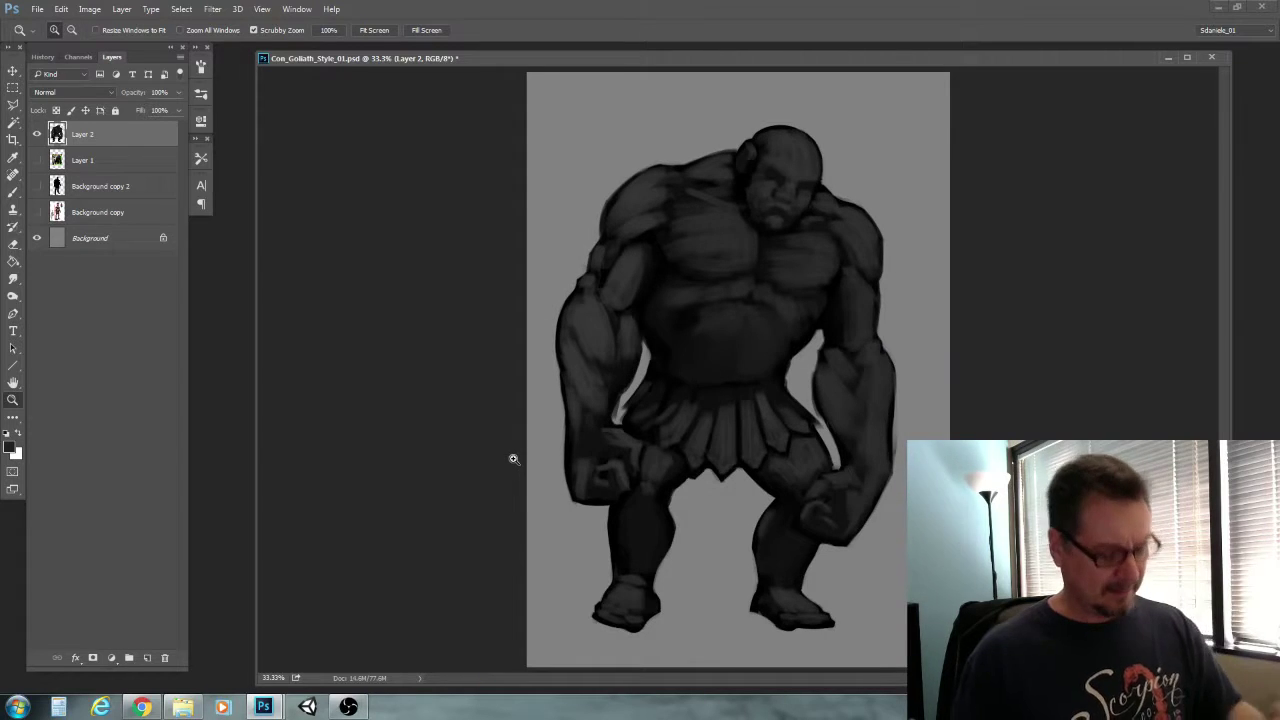
key("ctrl+s")
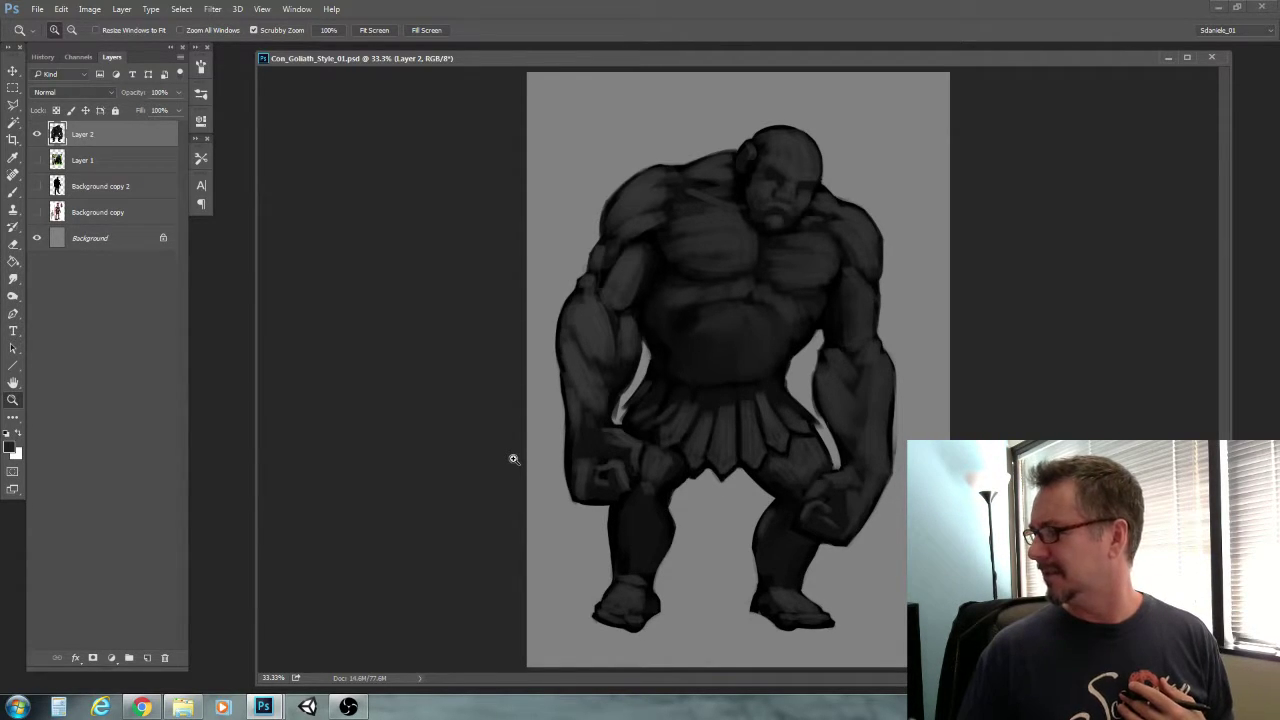
Lighten the head, shoulders and chest using the Dodge Tool on midtones at 13% exposure with a soft 500 px brush
left_click(620, 276)
left_click_drag(591, 334, 572, 527)
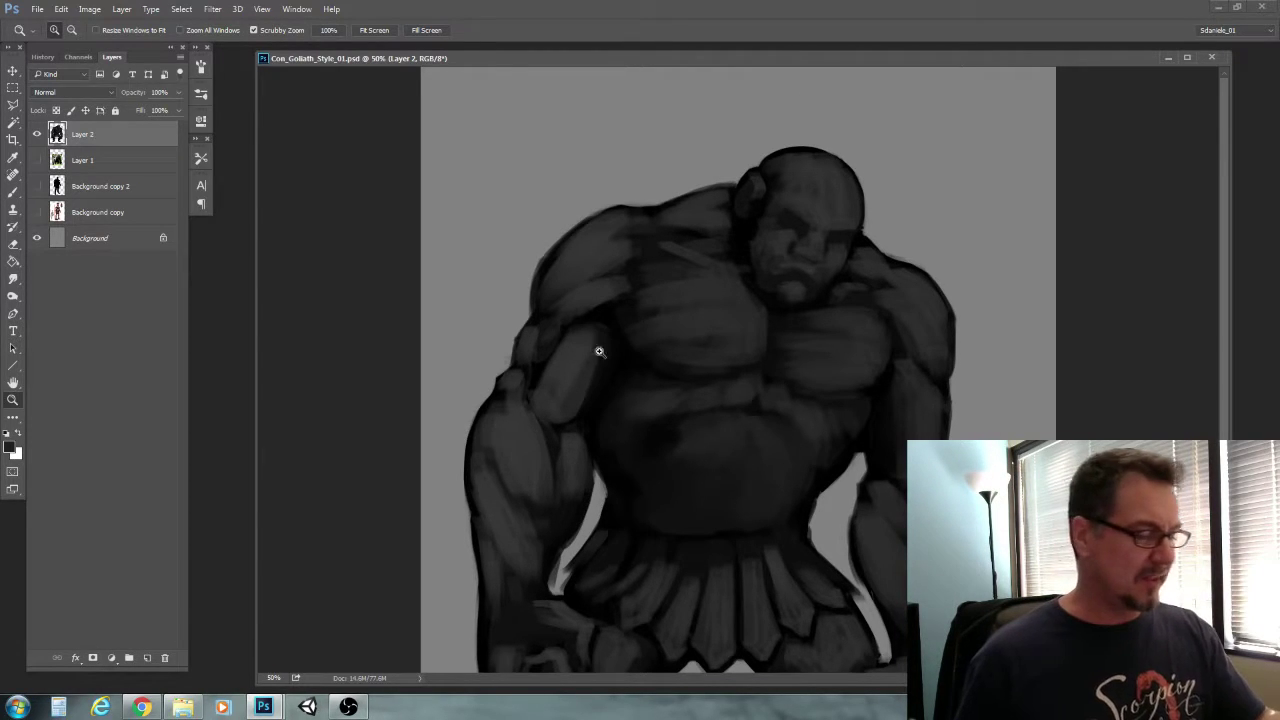
left_click(12, 298)
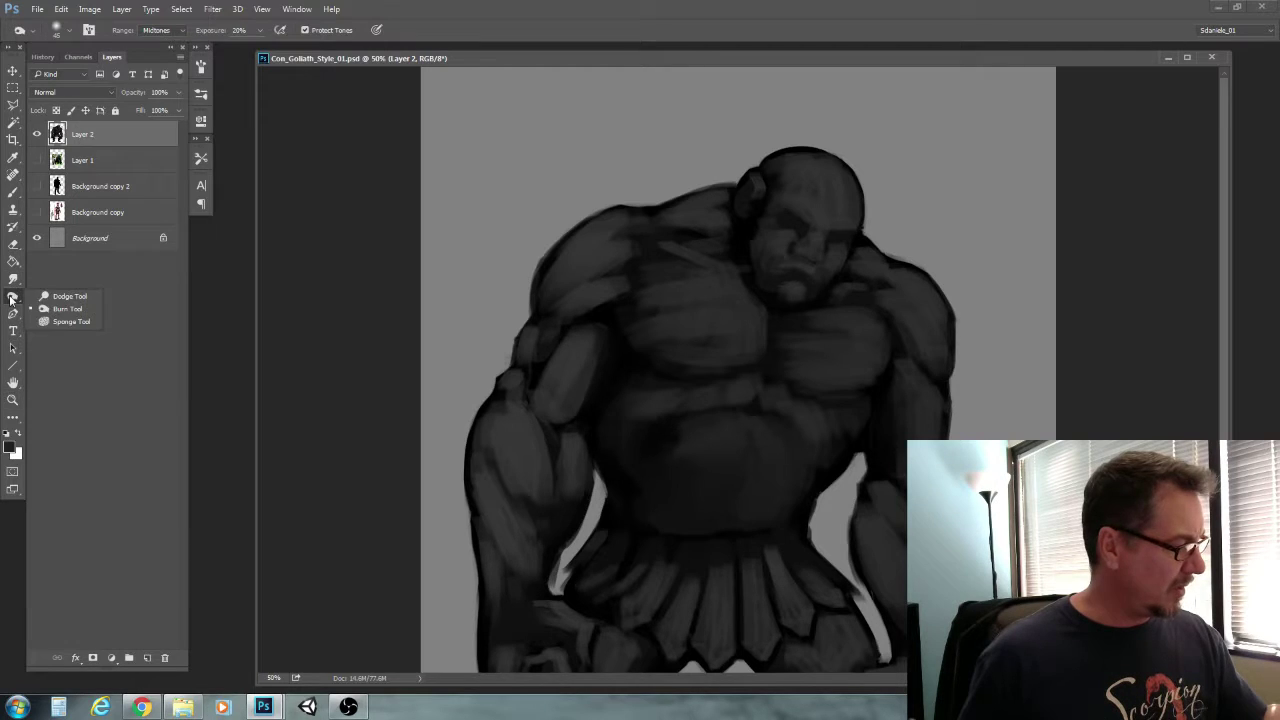
left_click(67, 308)
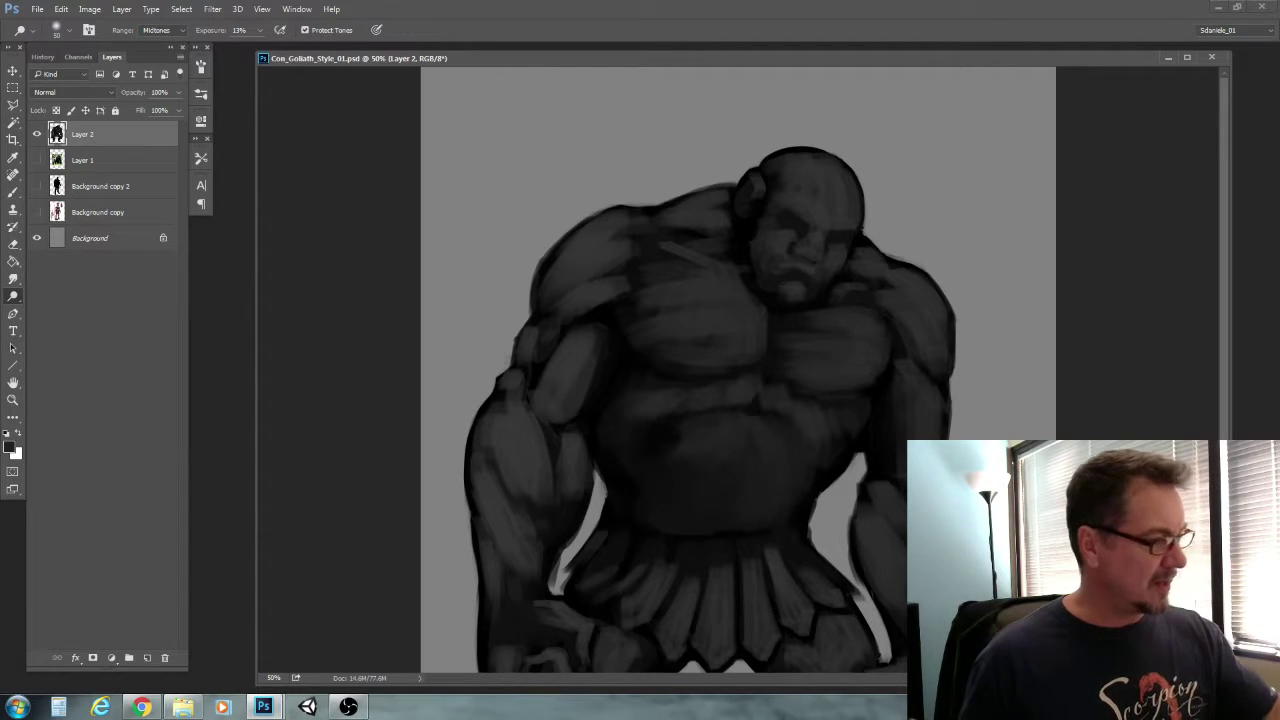
key("bracketright")
key("bracketright")
key("bracketright")
key("bracketright")
key("bracketright")
key("bracketright")
key("bracketright")
key("bracketright")
key("bracketright")
key("bracketright")
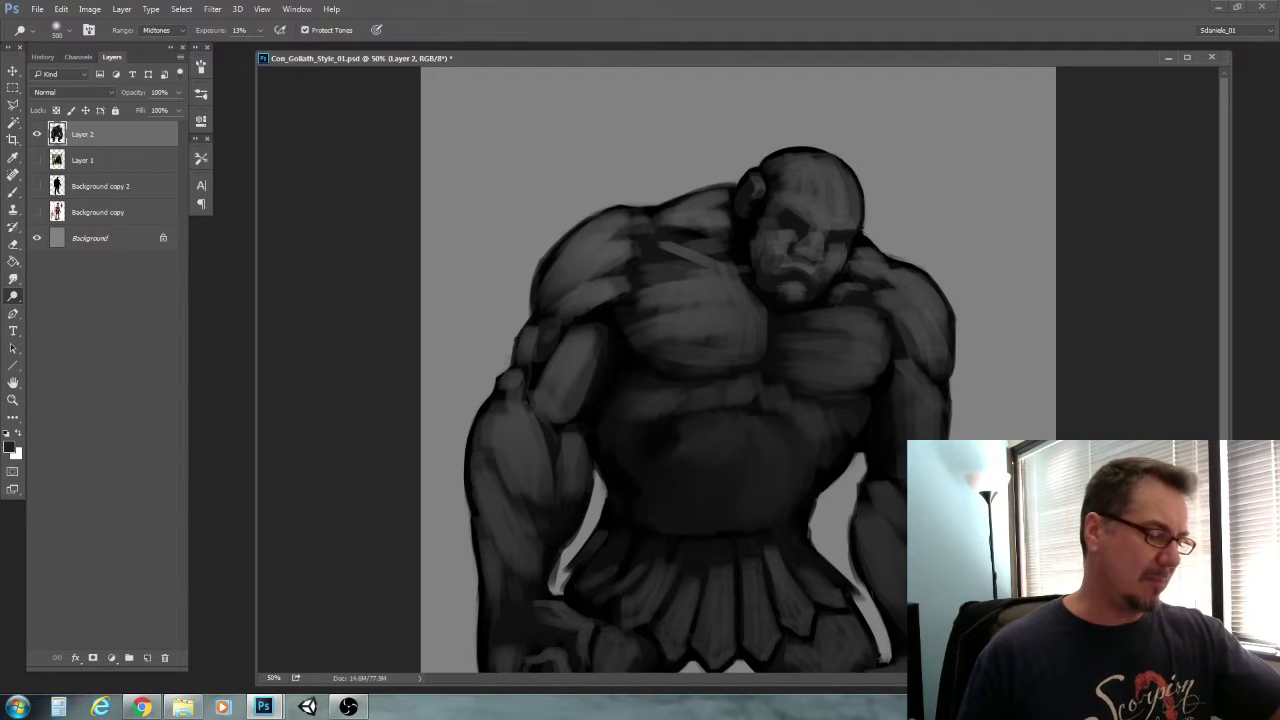
key("bracketleft")
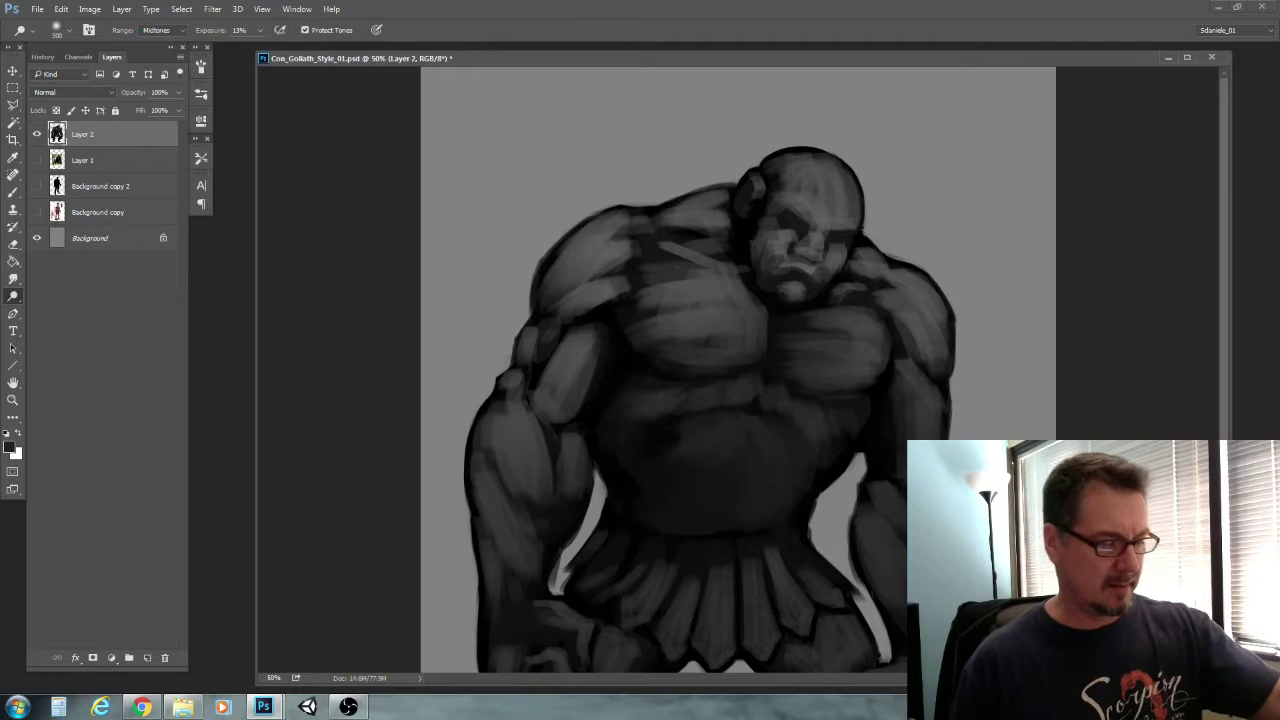
Lighten the arms and parts of the lower figure with the Dodge brush reduced to 250 px, and save the document
left_click_drag(536, 527, 566, 286)
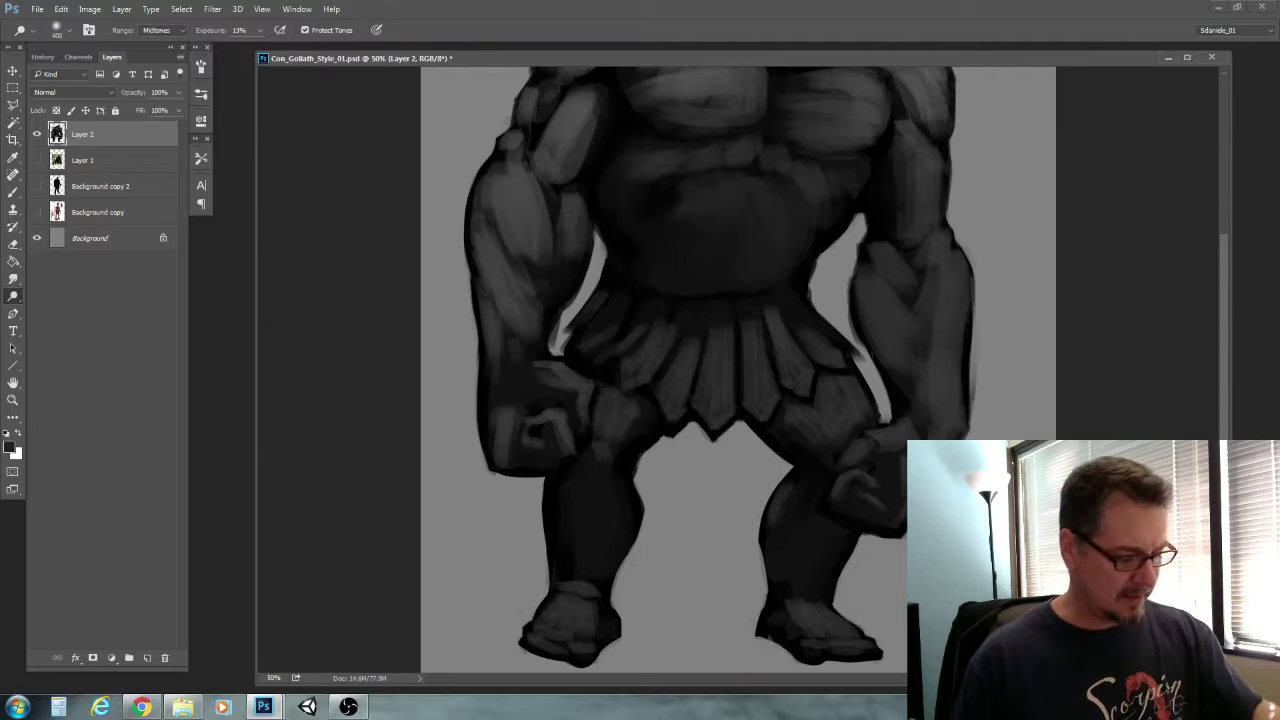
right_click(549, 585)
key("bracketleft")
key("bracketleft")
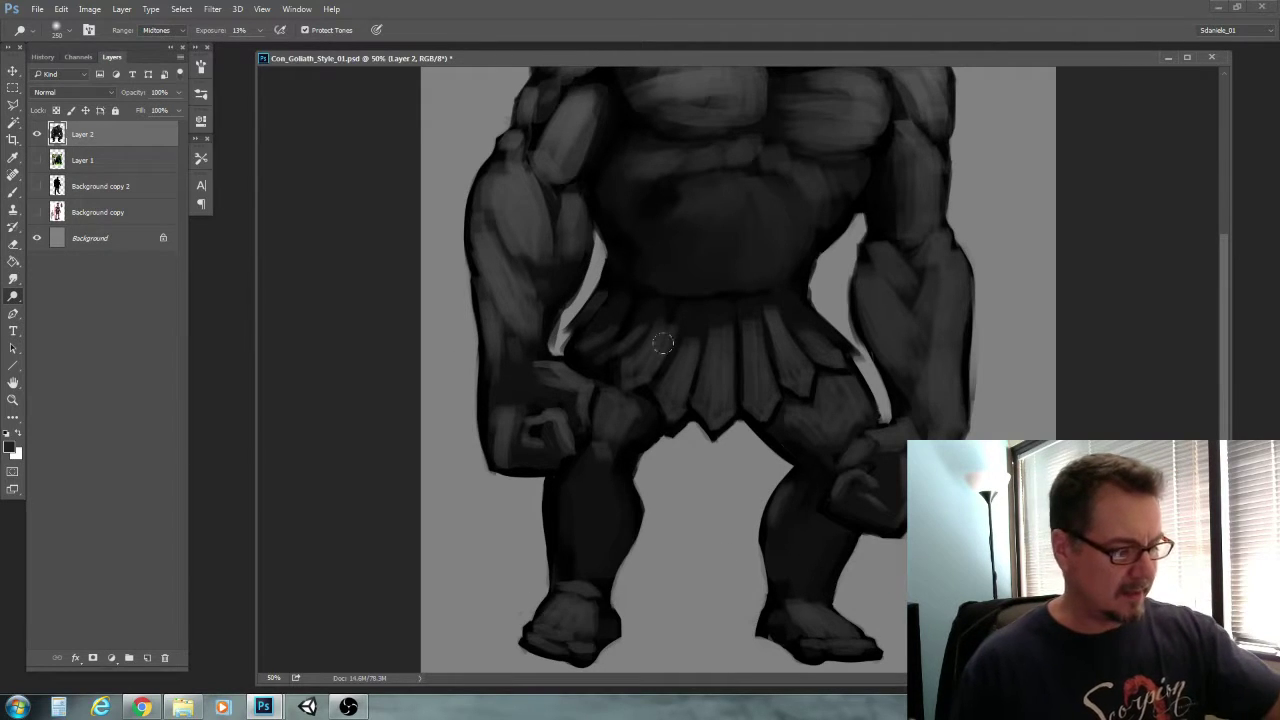
left_click_drag(662, 380, 656, 553)
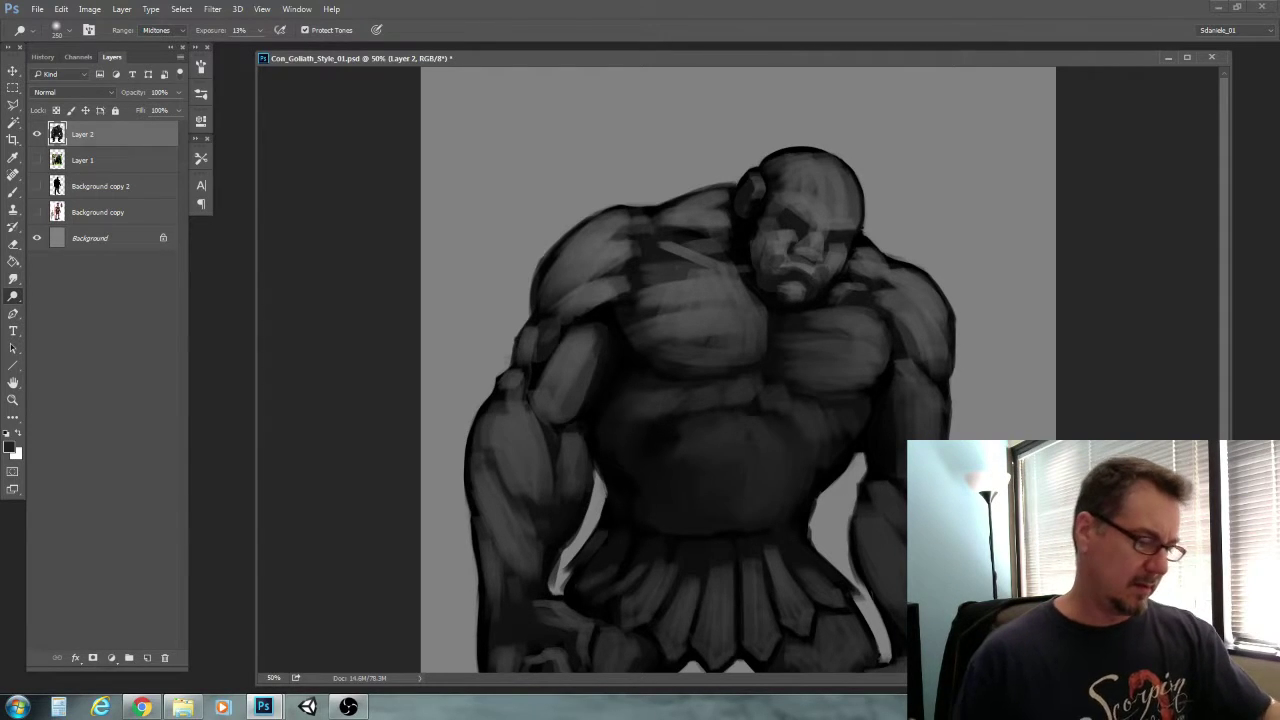
left_click_drag(674, 610, 666, 410)
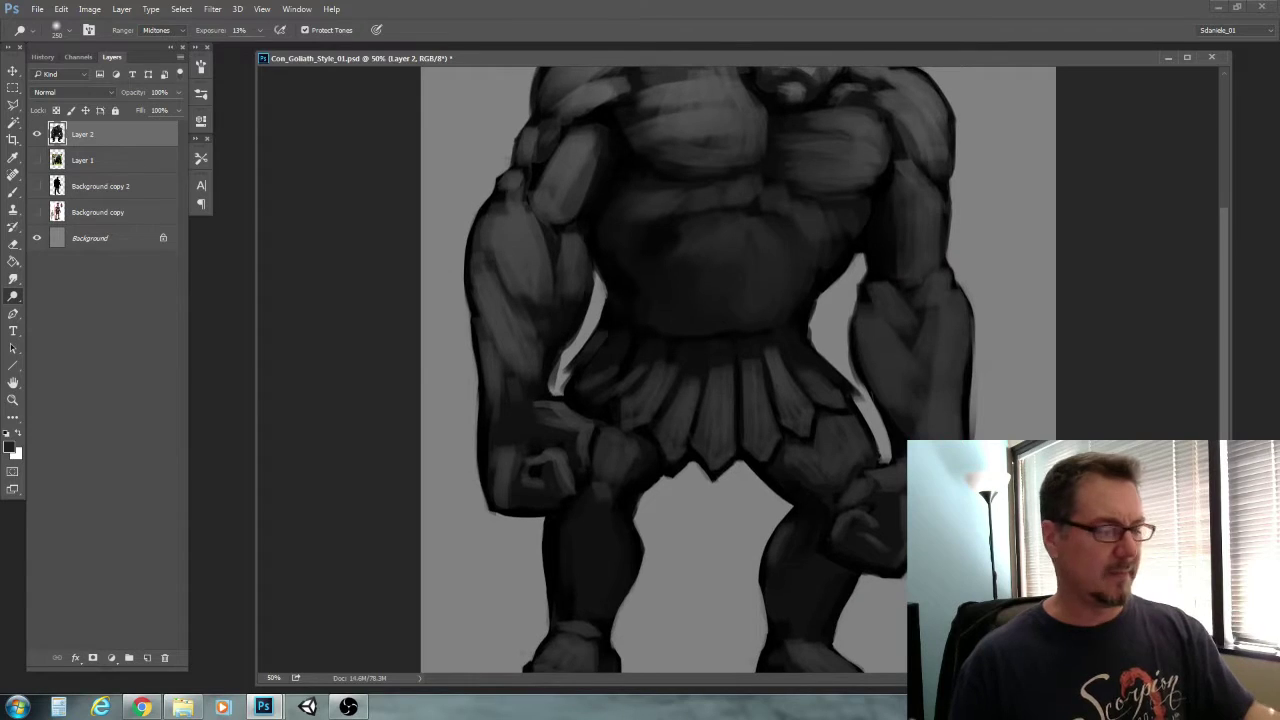
left_click(13, 399)
left_click(493, 445, "alt")
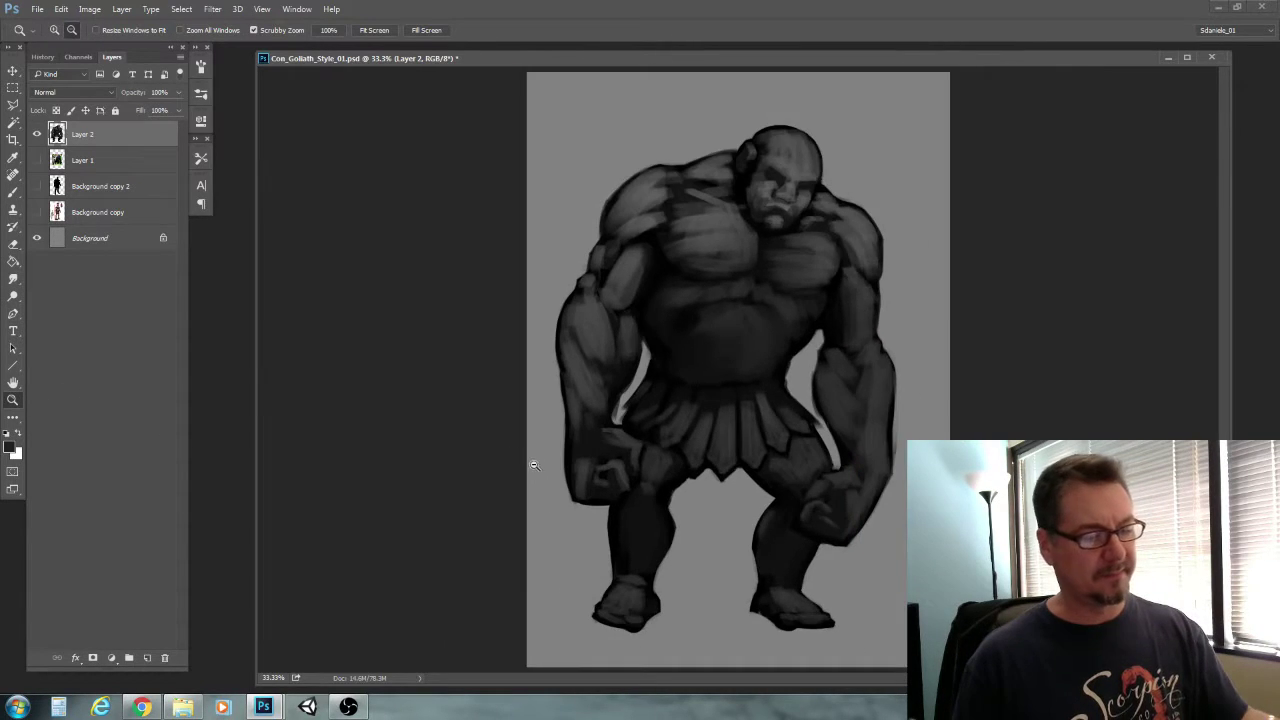
left_click(533, 464, "alt")
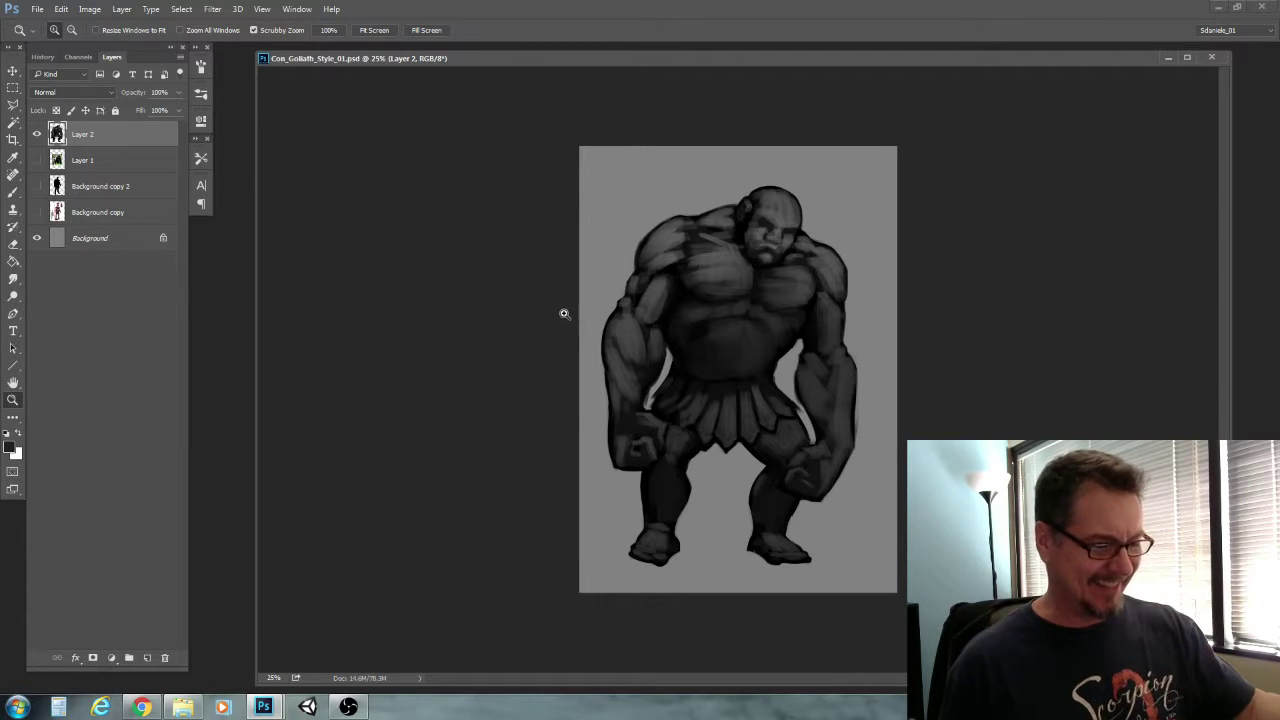
Select the head with the Polygonal Lasso, scale it down to about 95%, rotate it about 6° counter-clockwise, and deselect it
left_click(615, 388)
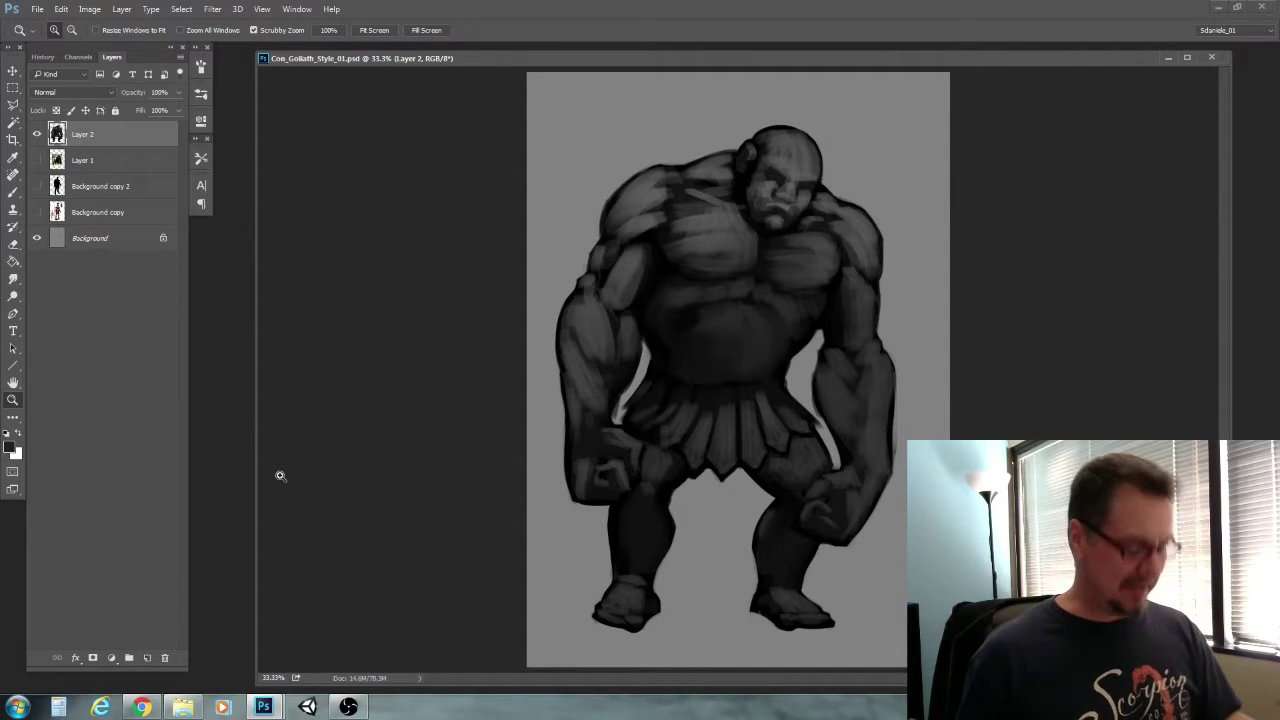
key("l")
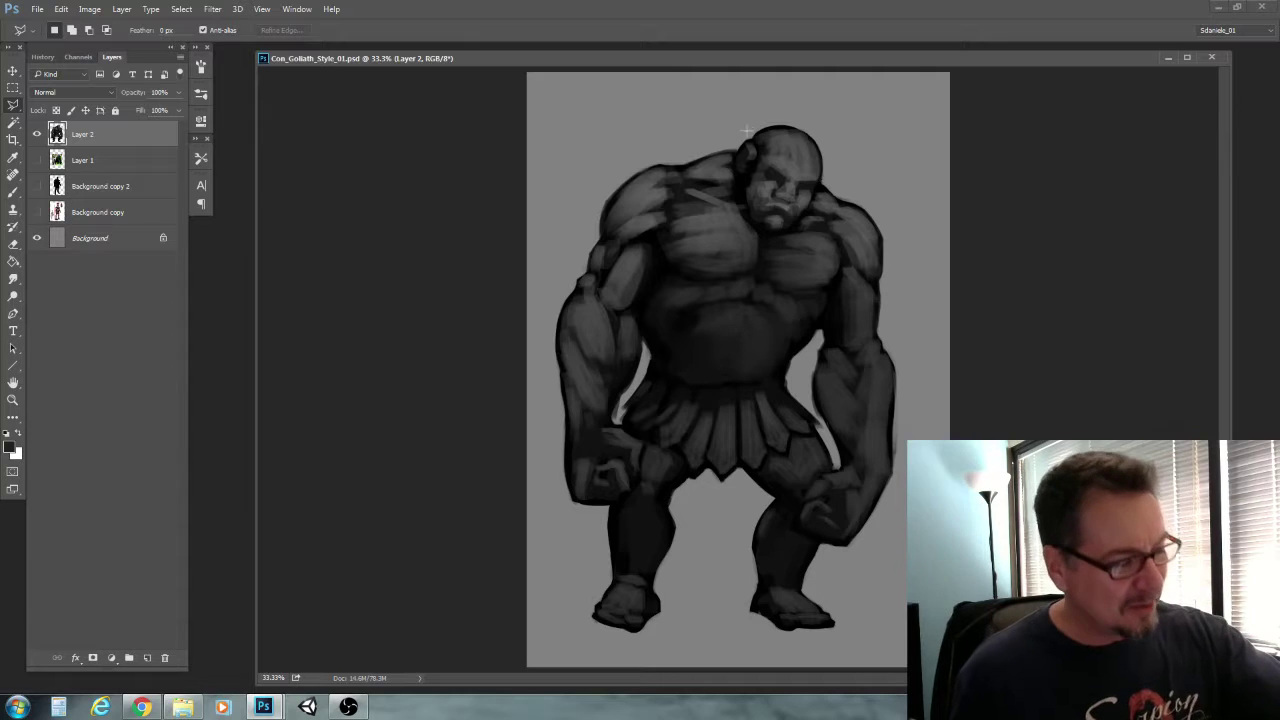
mouse_move(745, 131)
left_mouse_down()
mouse_move(741, 211)
mouse_move(784, 232)
mouse_move(812, 210)
mouse_move(830, 127)
mouse_move(775, 101)
mouse_move(757, 107)
left_mouse_up()
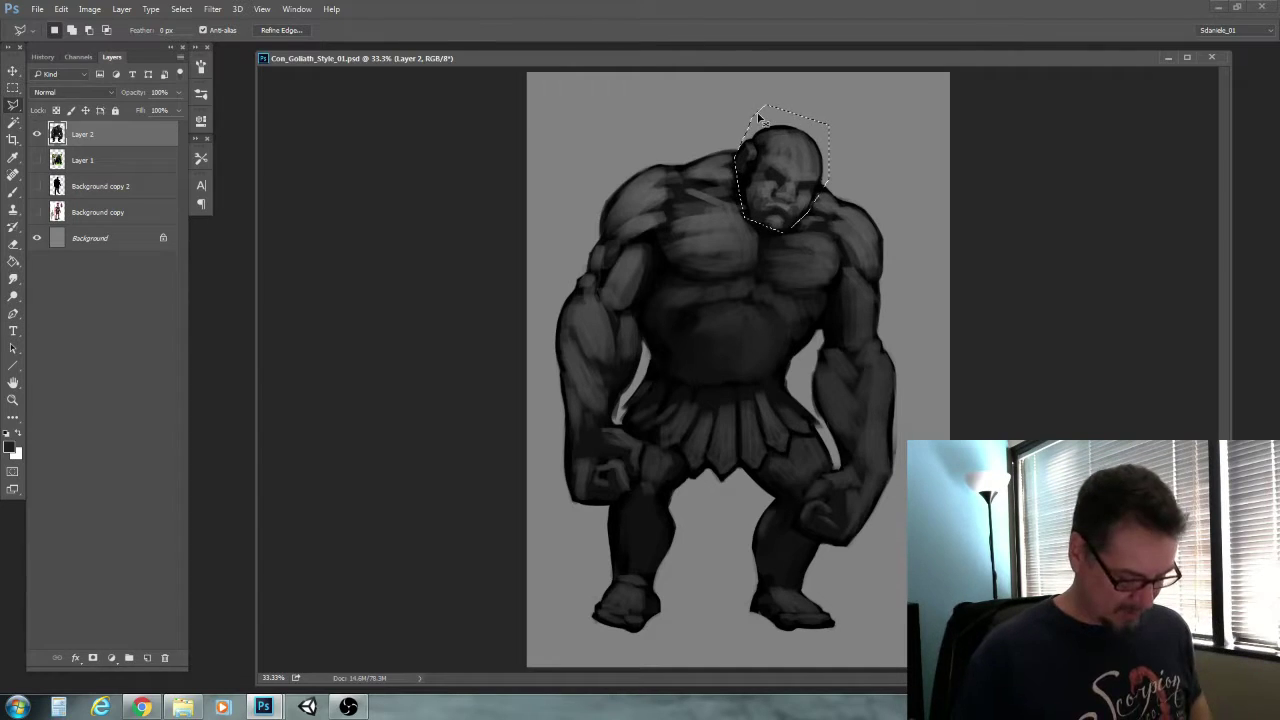
key("ctrl+t")
left_click_drag(830, 102, 821, 116)
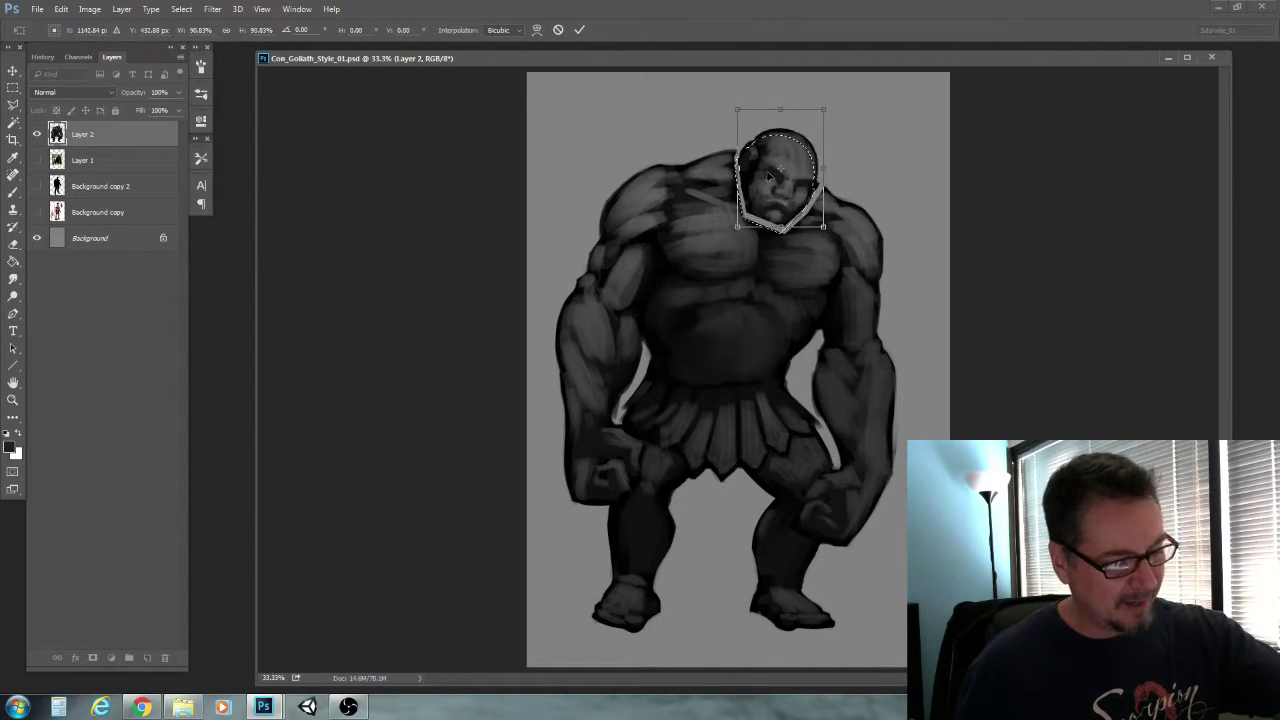
left_click_drag(821, 108, 828, 106)
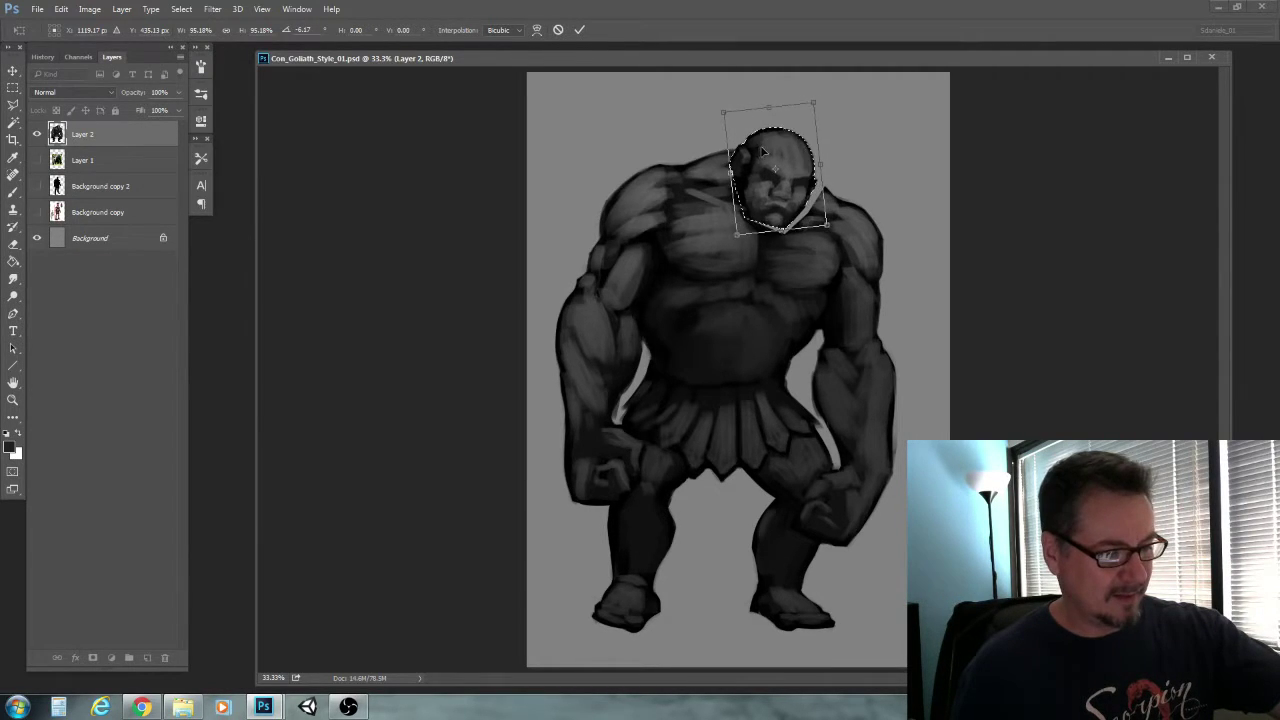
key("Return")
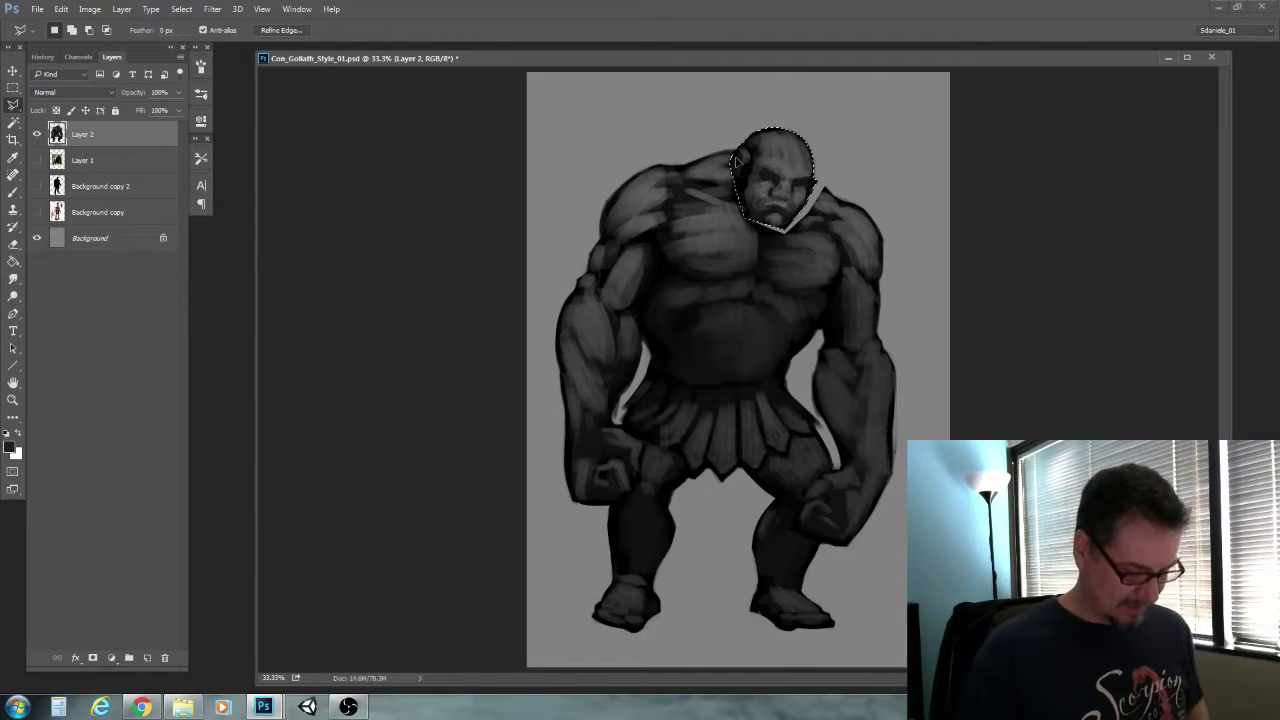
key("ctrl+d")
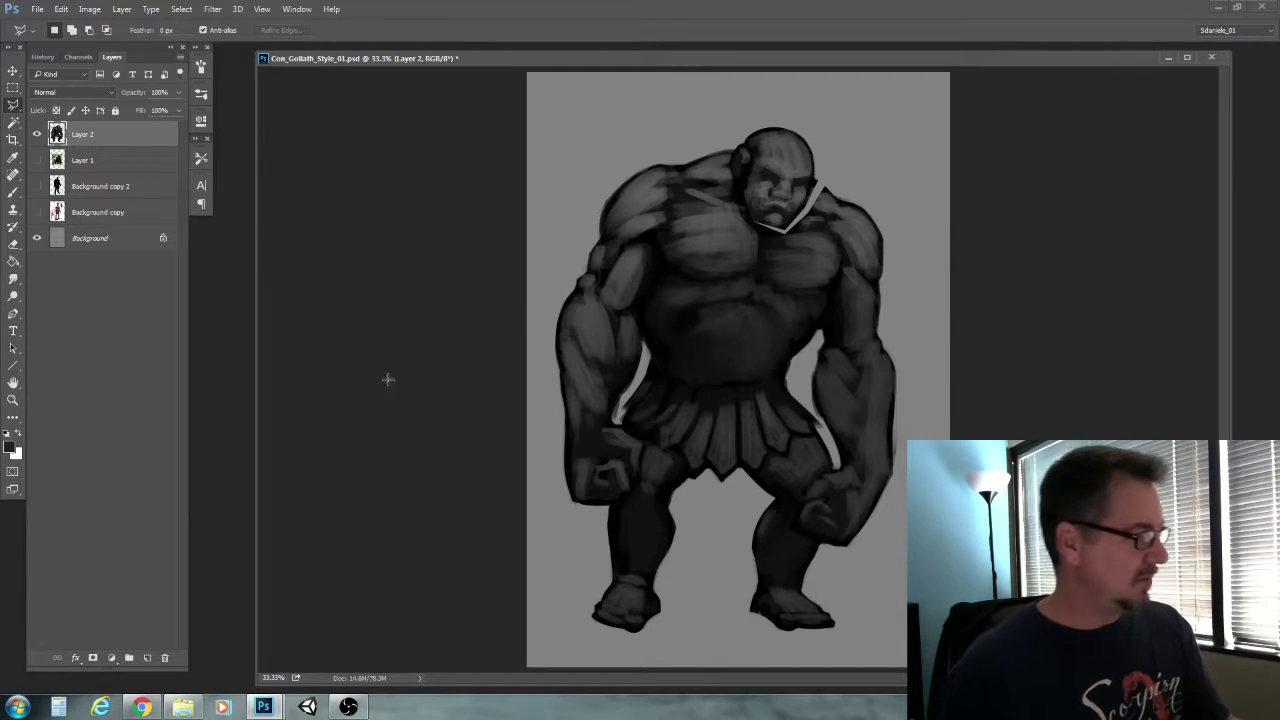
Add a new layer above the figure and set up the Line Tool with a bright red foreground colour
left_click(147, 658)
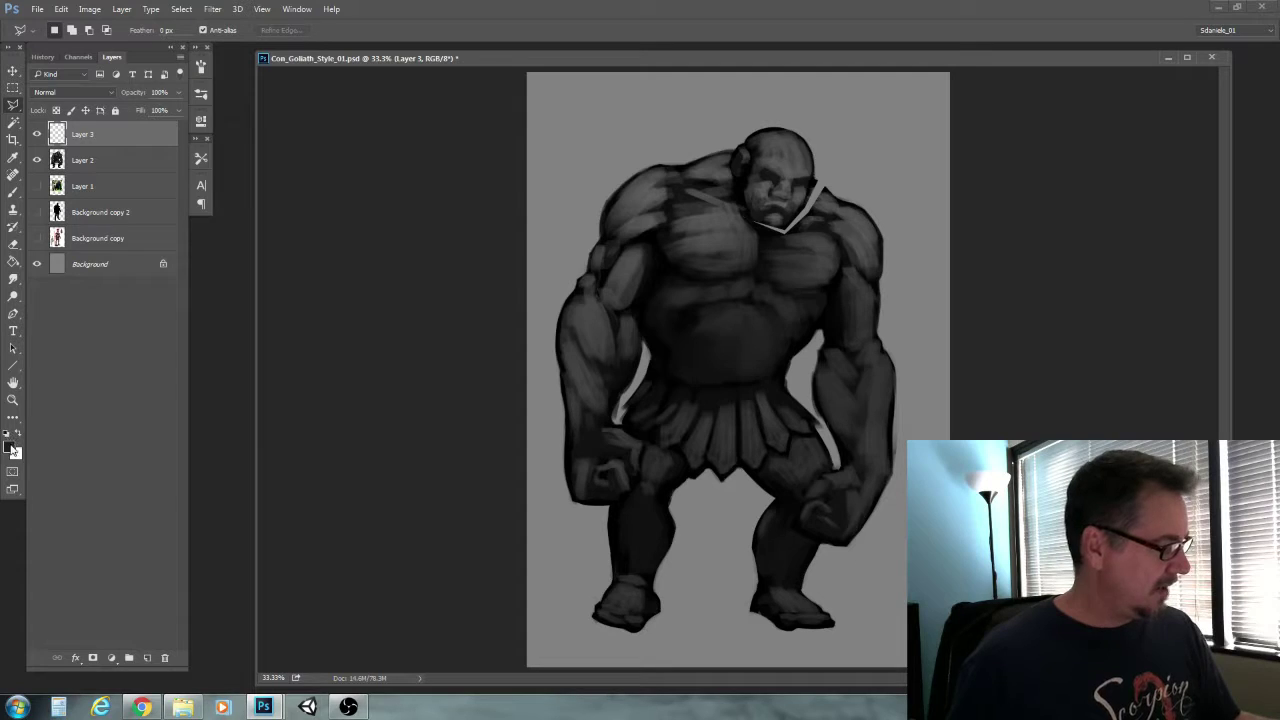
left_click(9, 447)
left_click(628, 183)
left_click(771, 177)
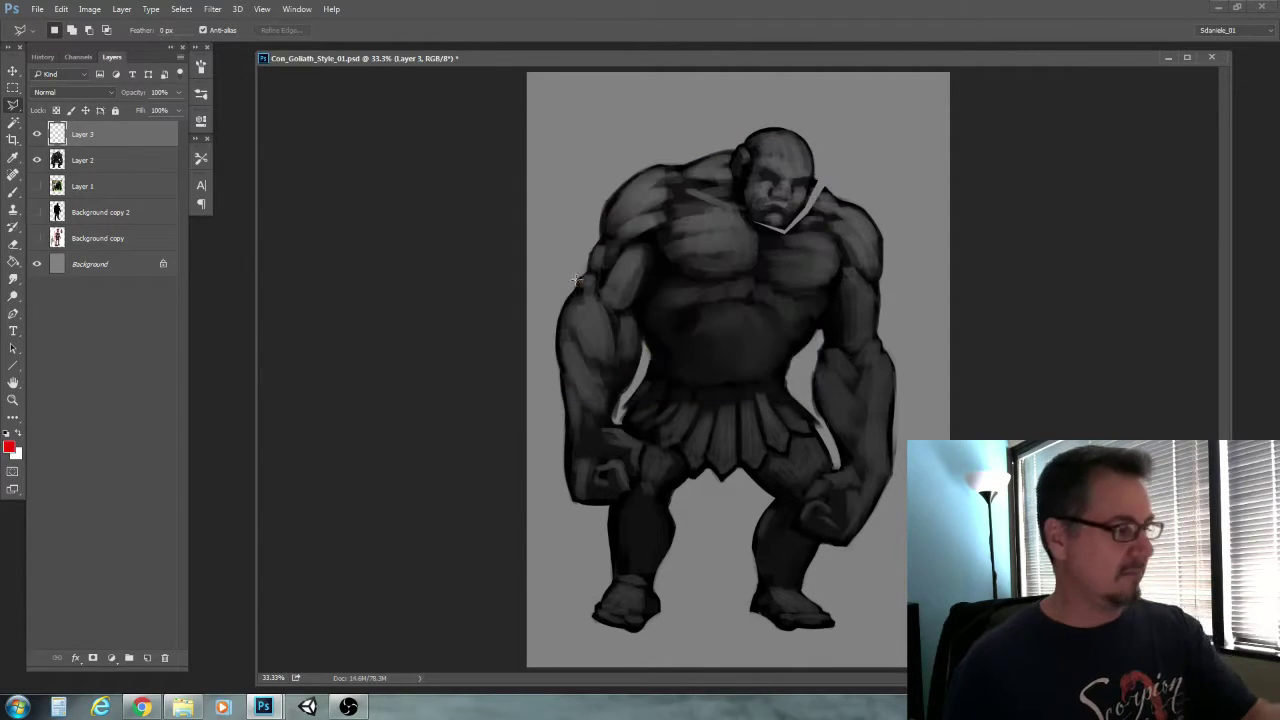
left_click(13, 365)
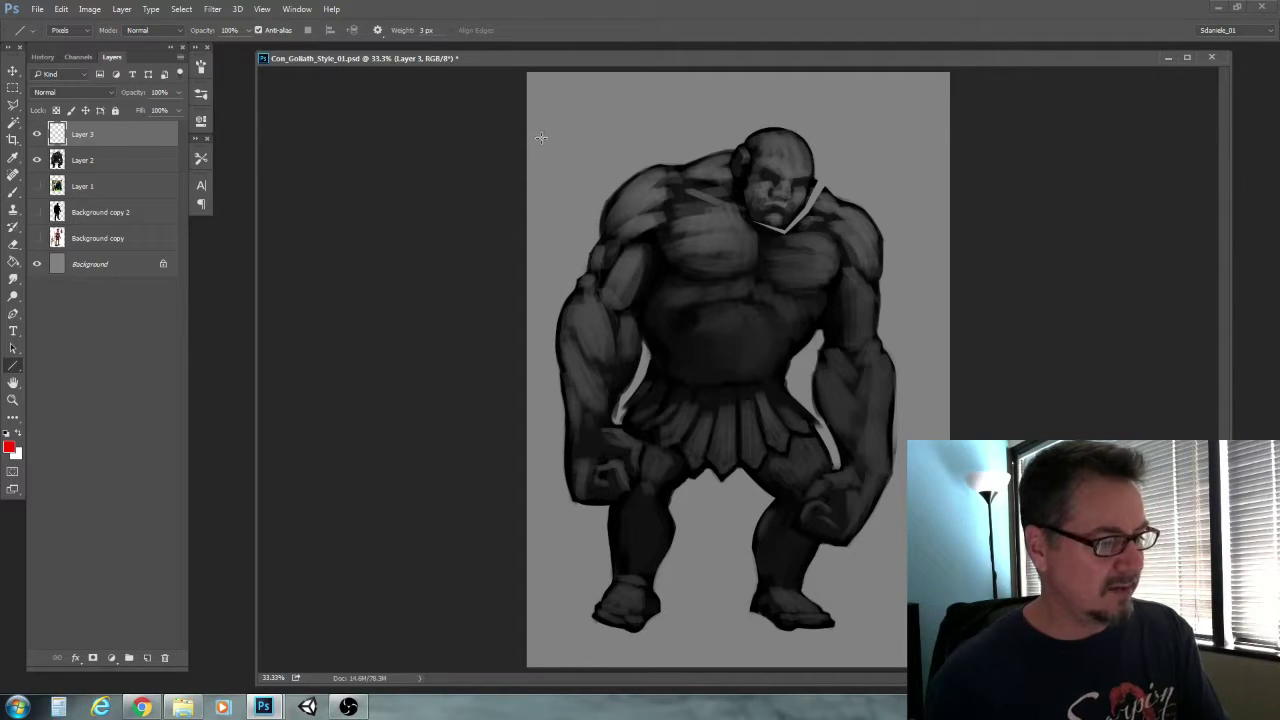
Draw six 8 px red perspective guide lines across the figure from above the head to the ankles, then reselect Layer 2
left_click_drag(543, 140, 944, 237)
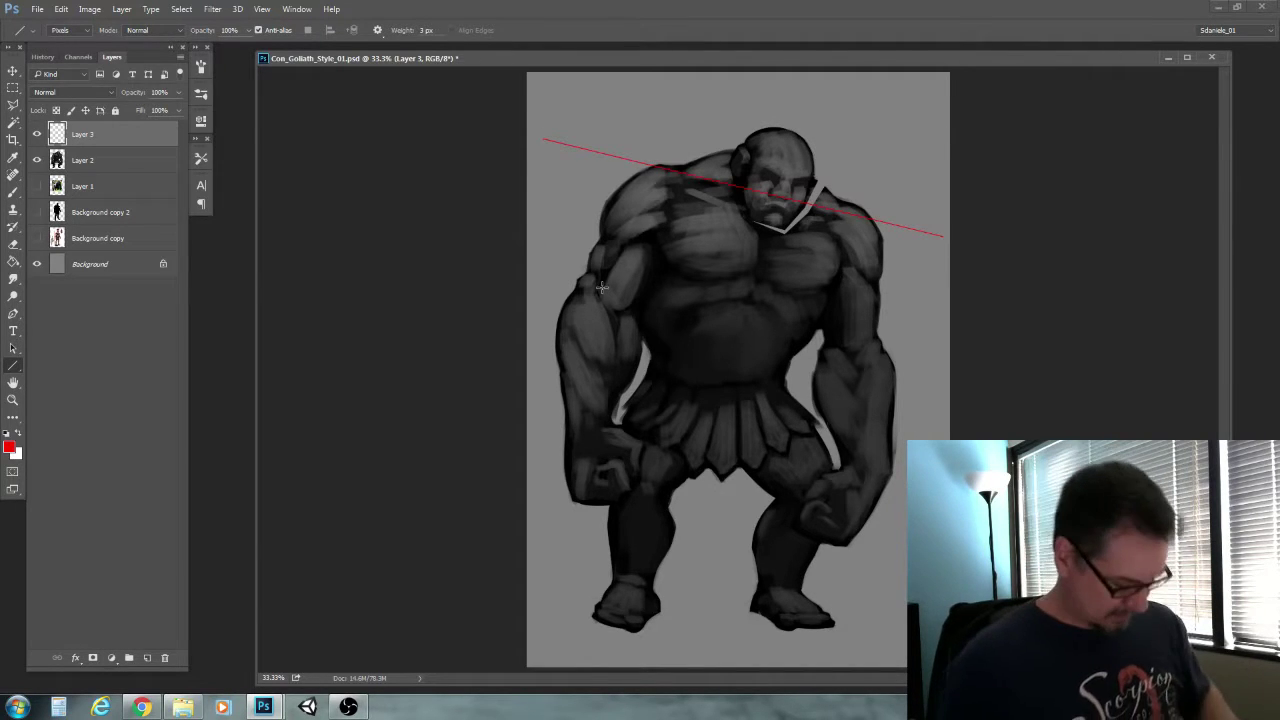
key("ctrl+z")
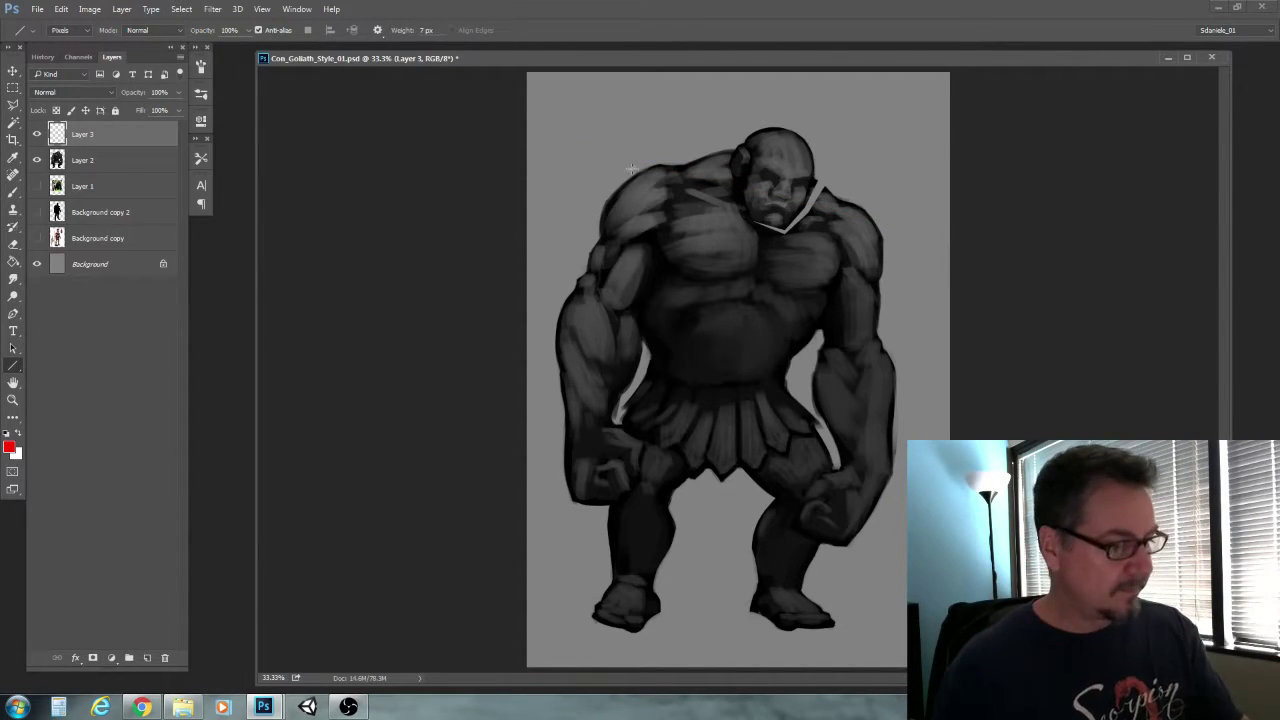
left_click_drag(561, 133, 950, 233)
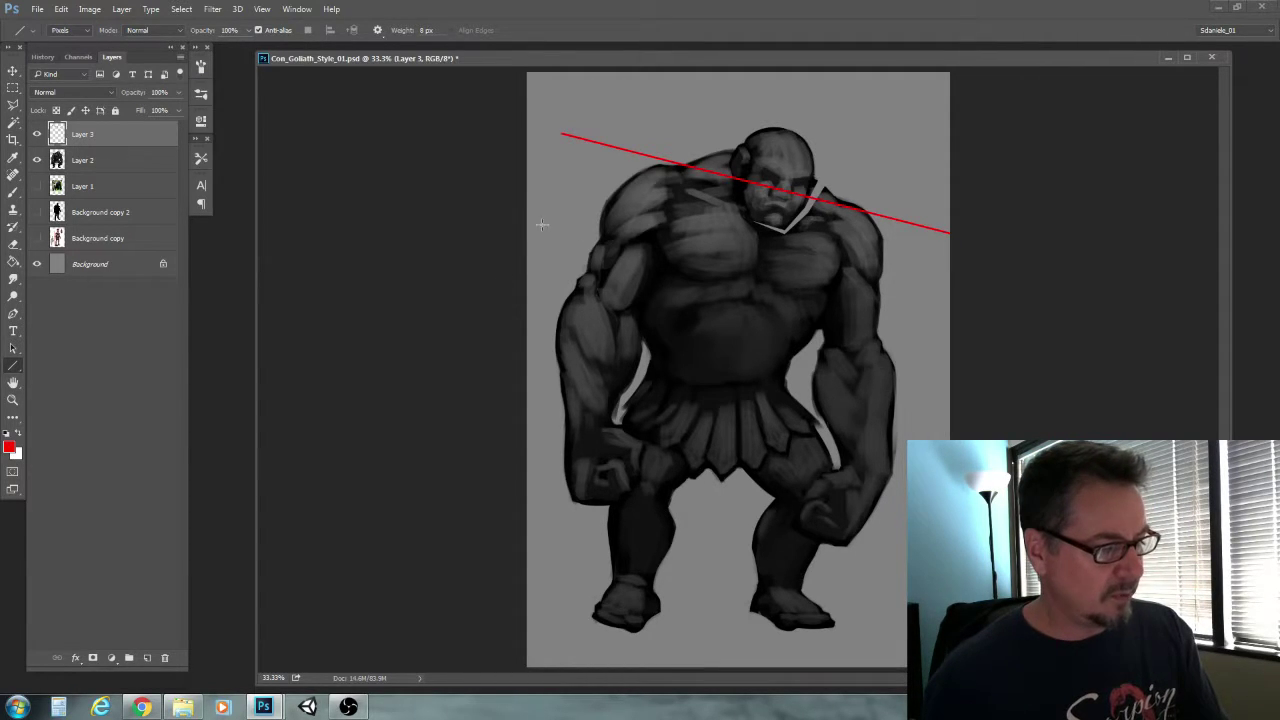
left_click_drag(543, 228, 950, 310)
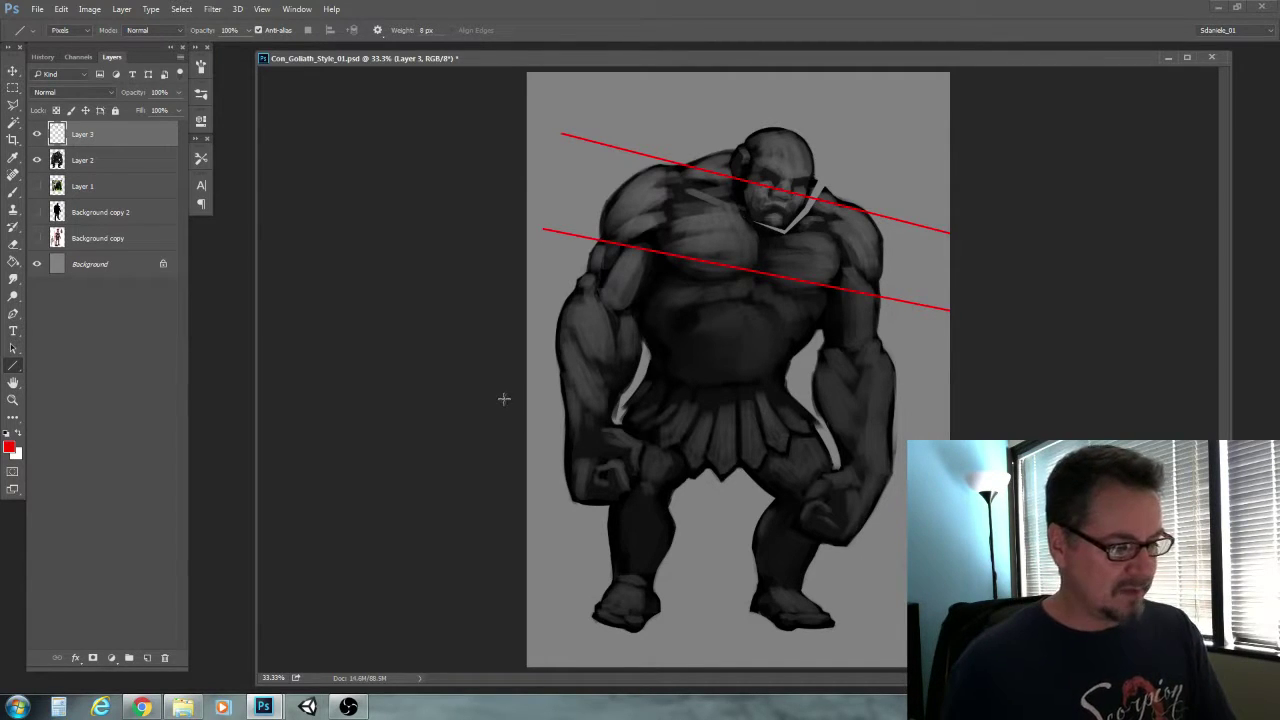
left_click_drag(537, 303, 957, 364)
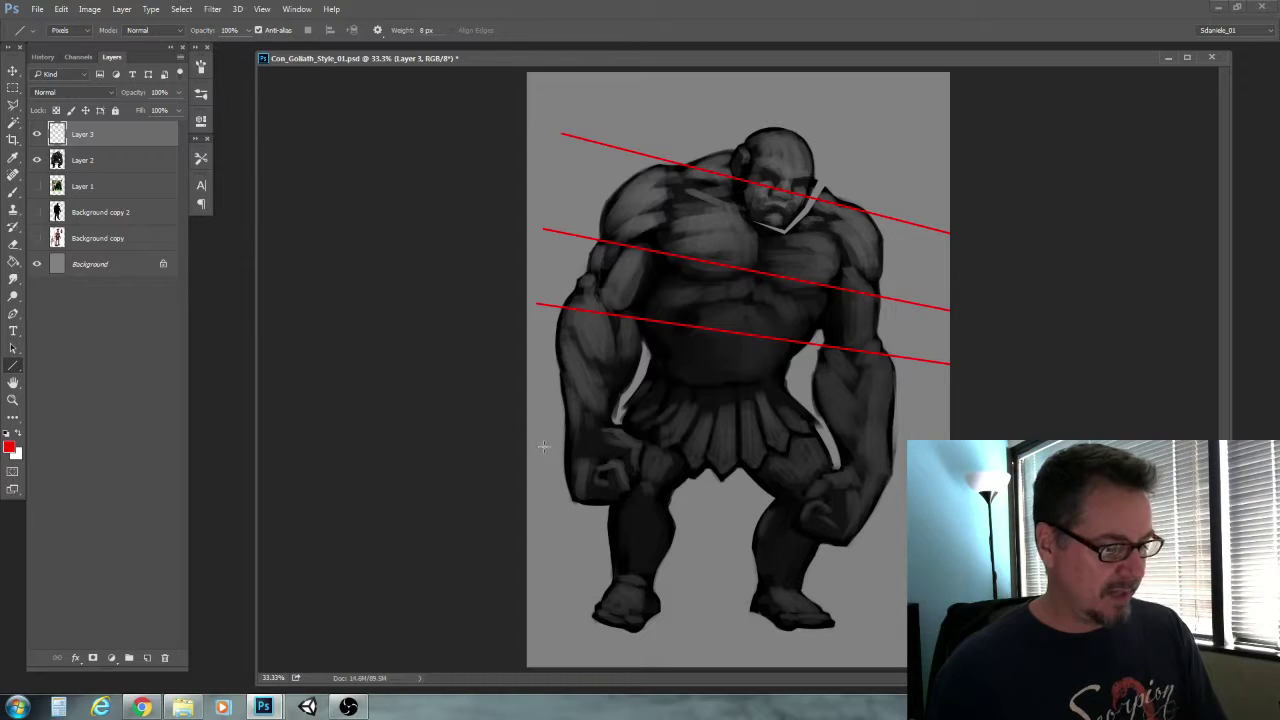
left_click_drag(543, 446, 950, 478)
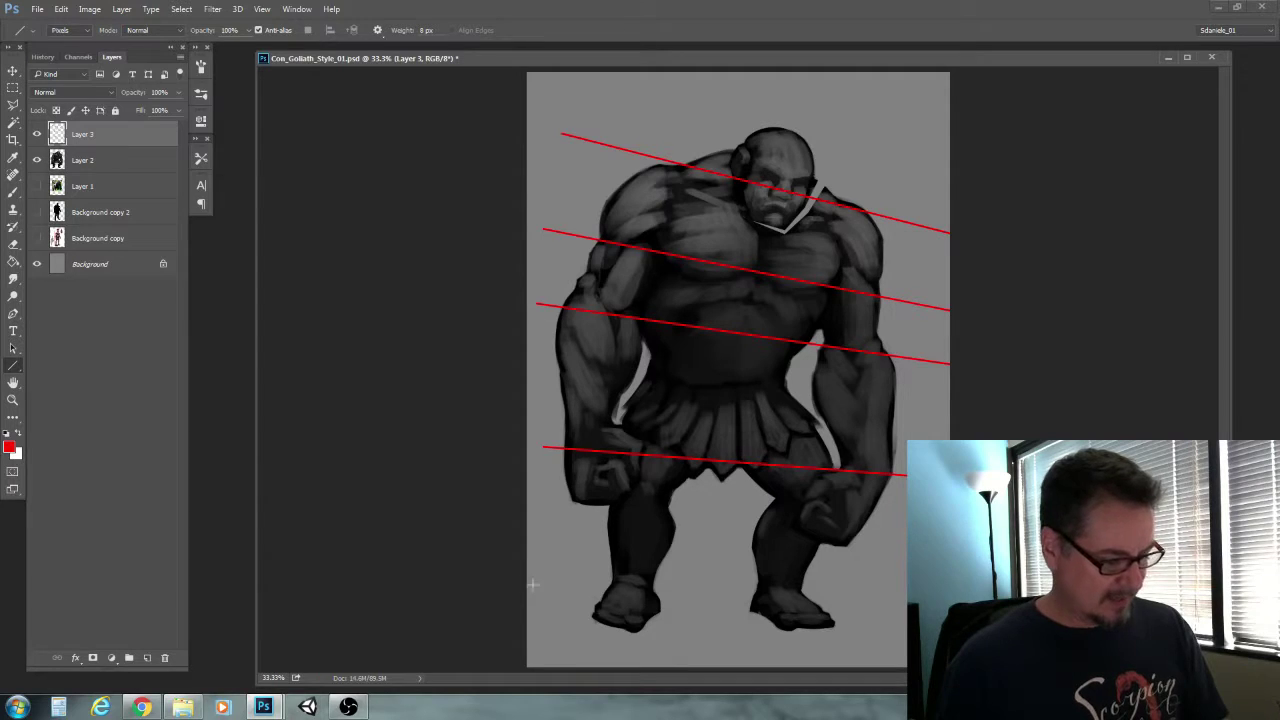
left_click_drag(533, 585, 950, 598)
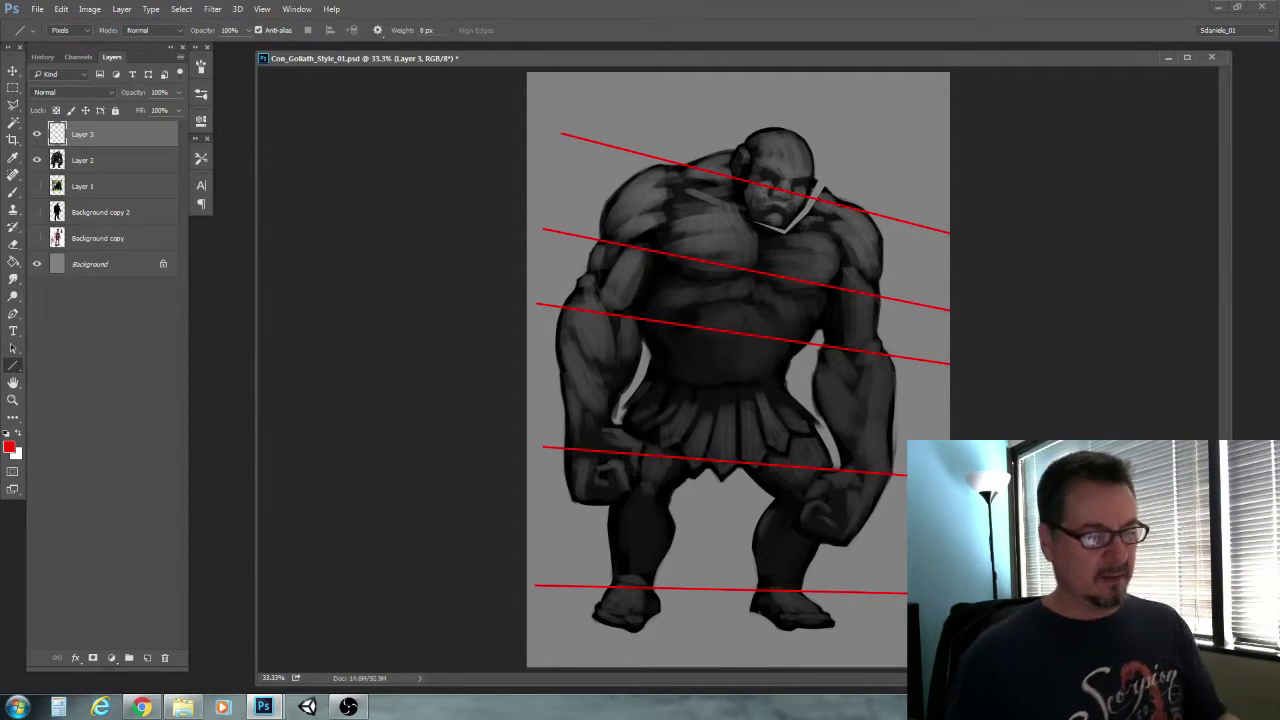
left_click_drag(660, 79, 988, 196)
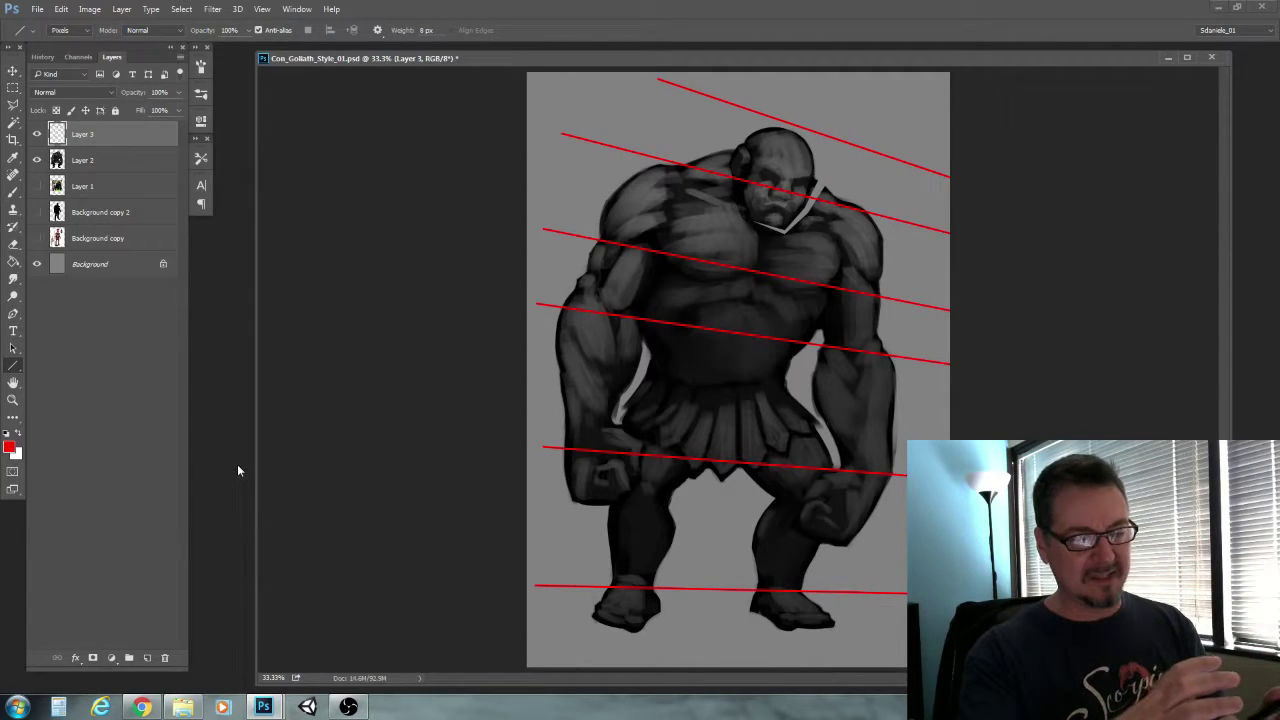
left_click(90, 160)
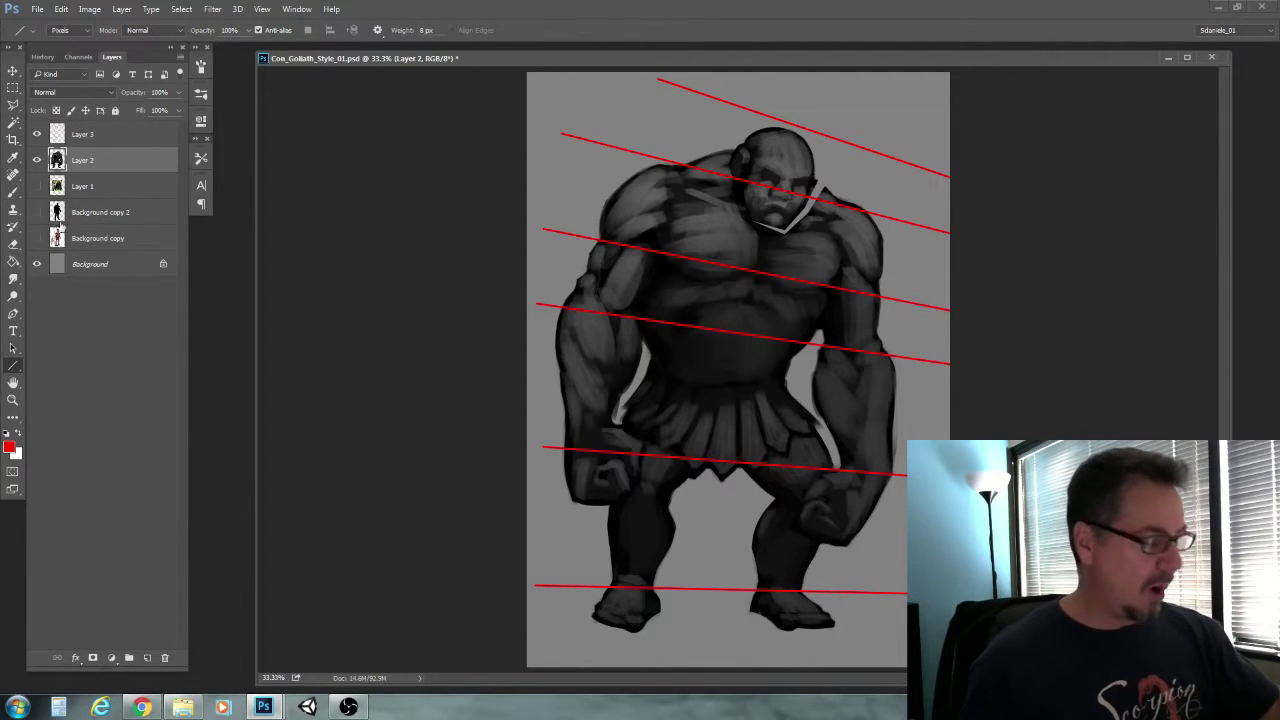
Outline the giant's head on Layer 2 with the Polygonal Lasso and move it slightly upward
left_click(17, 398)
left_click(680, 235)
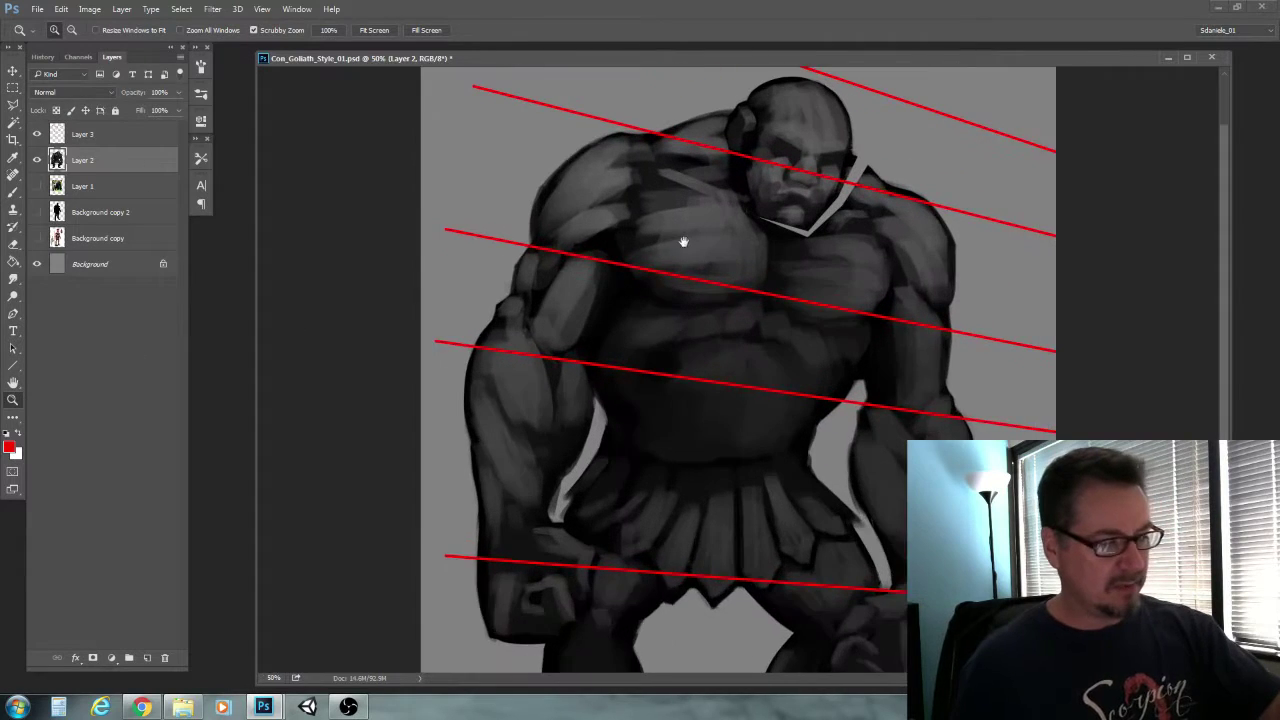
left_click(13, 103)
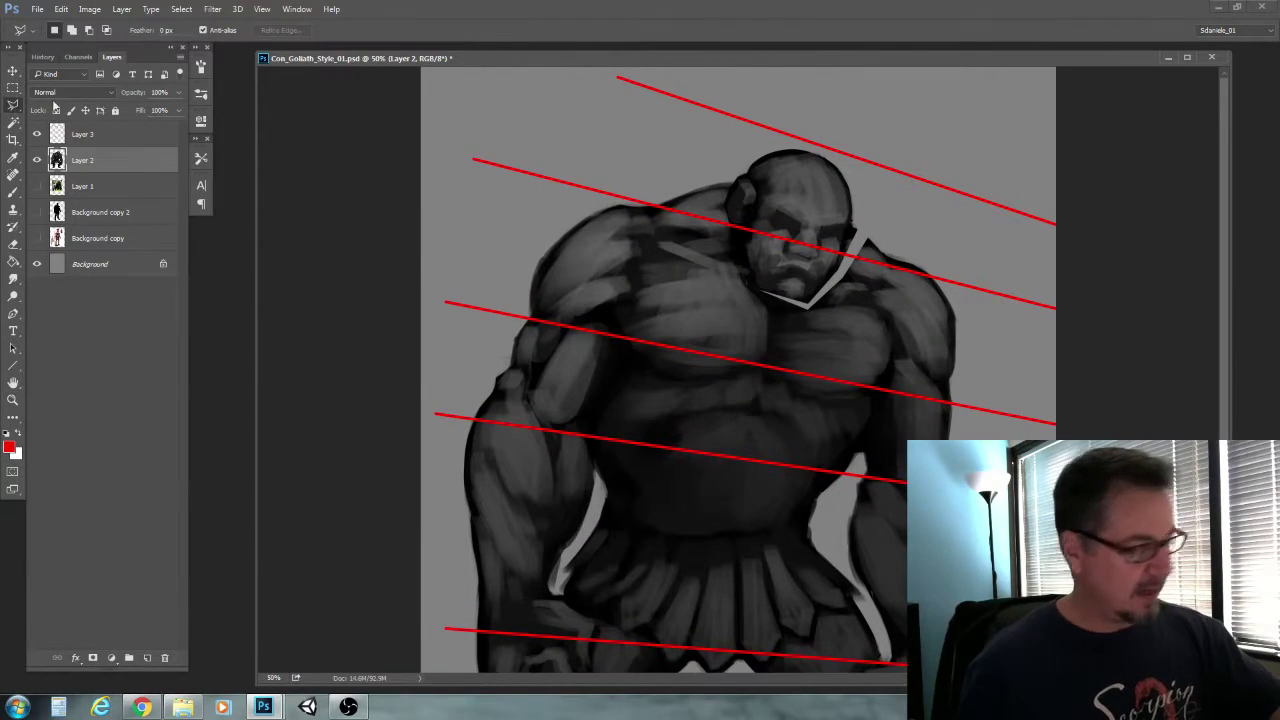
left_click_drag(740, 280, 742, 291)
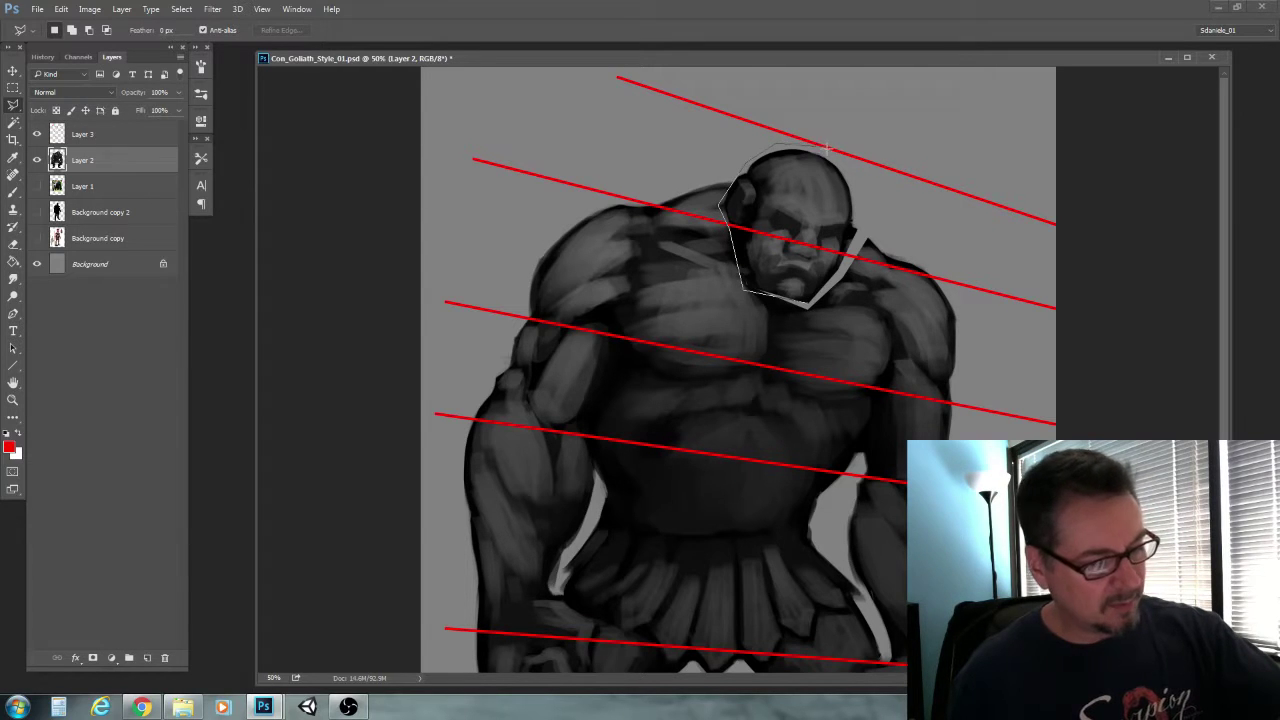
left_click_drag(826, 292, 812, 302)
key("v")
left_click_drag(762, 200, 760, 187)
Rotate the selected head about 3.4° clockwise and warp it to extend the jaw and narrow the sides
key("ctrl+t")
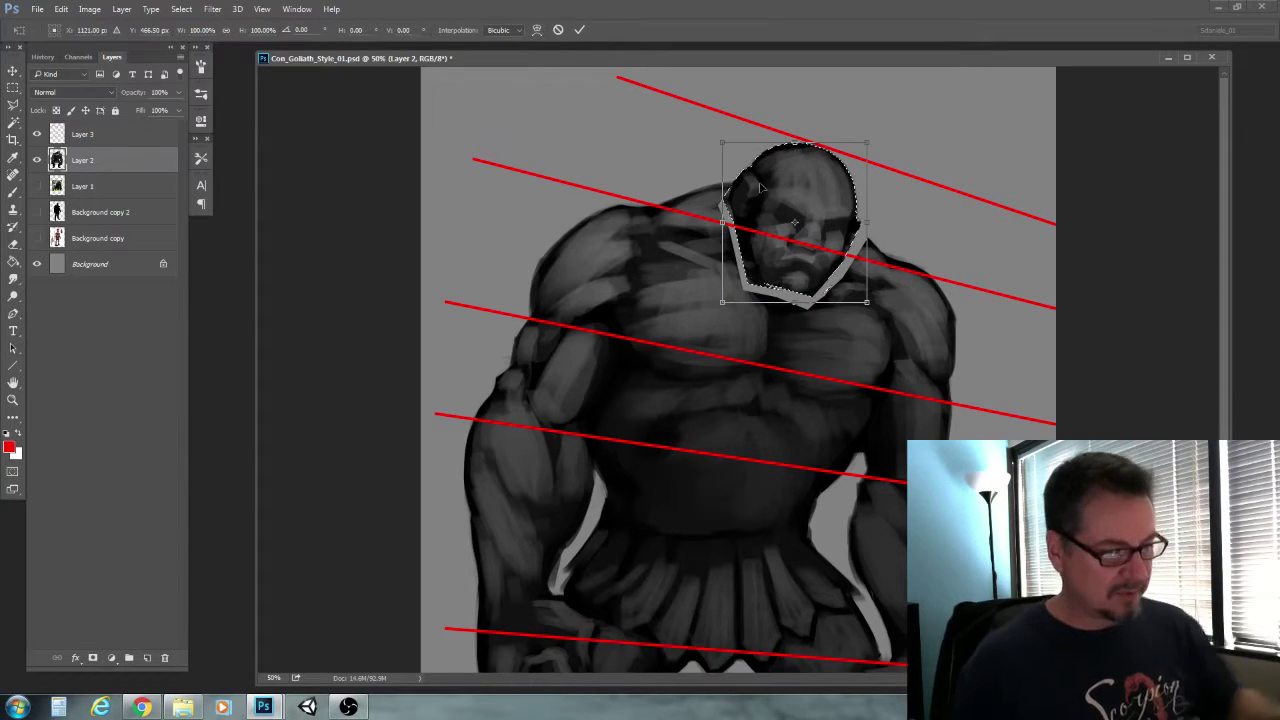
left_click_drag(700, 150, 705, 135)
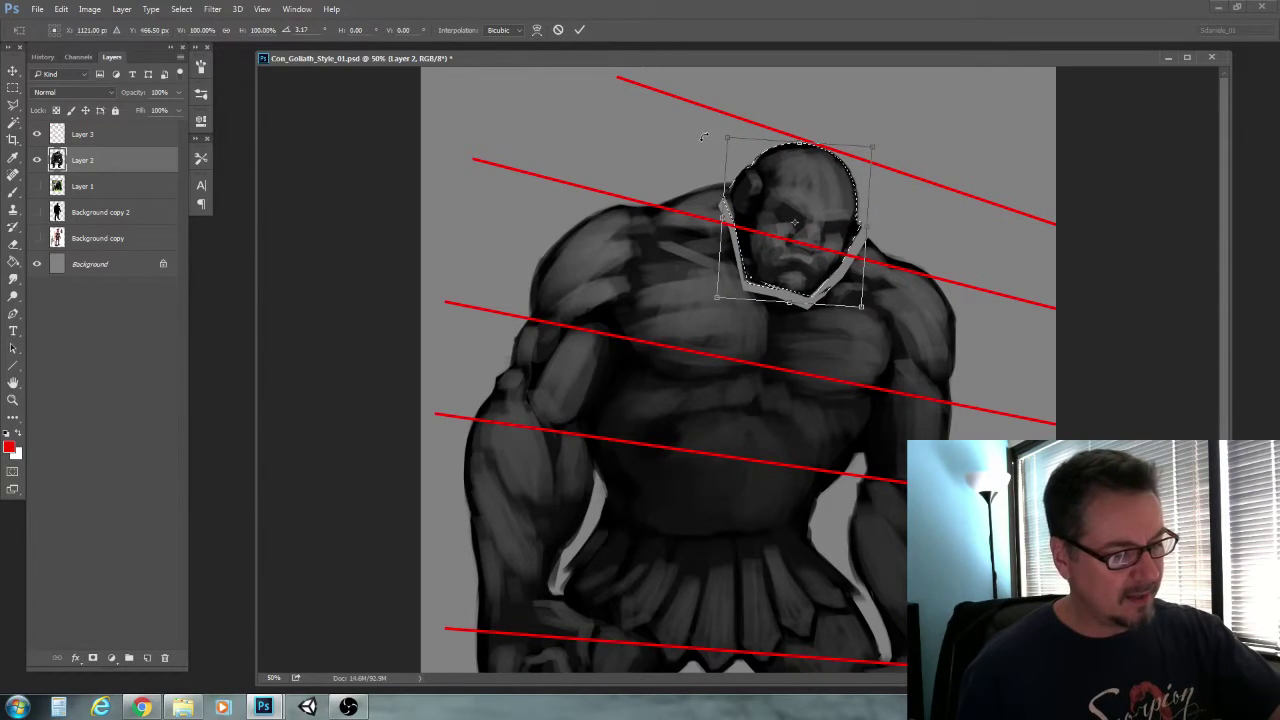
right_click(794, 207)
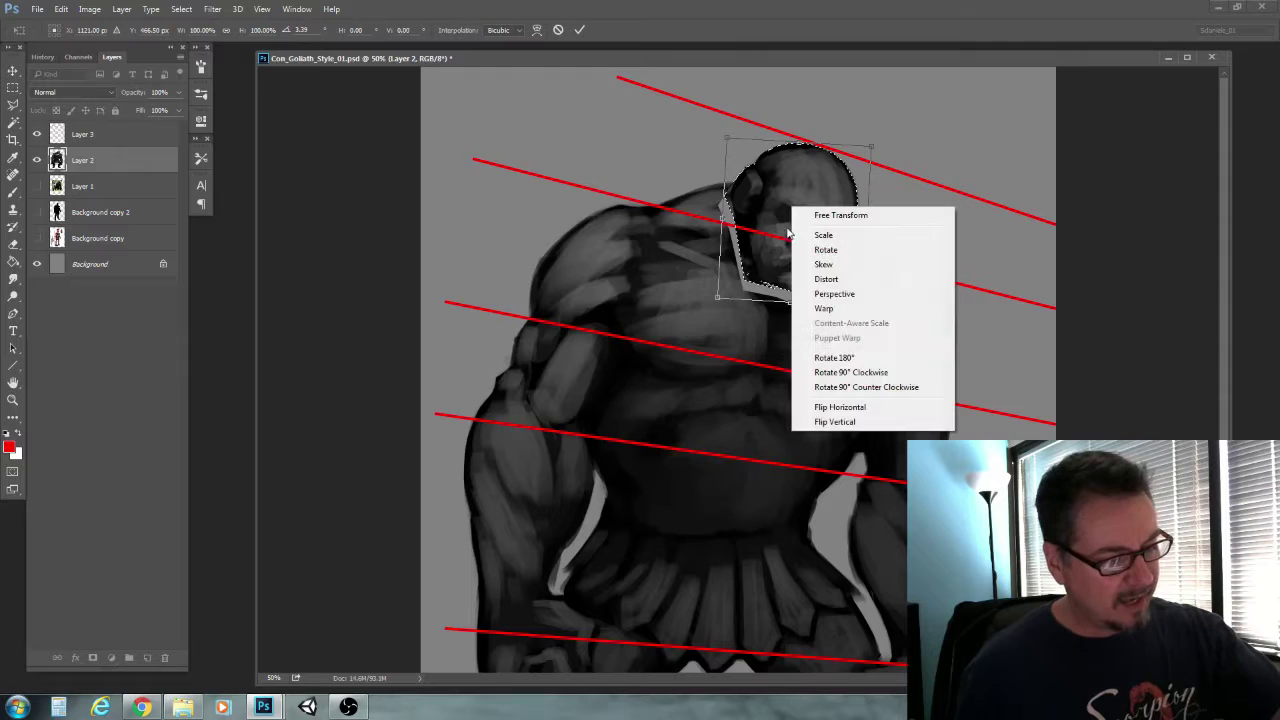
left_click(823, 309)
left_click_drag(782, 284, 775, 296)
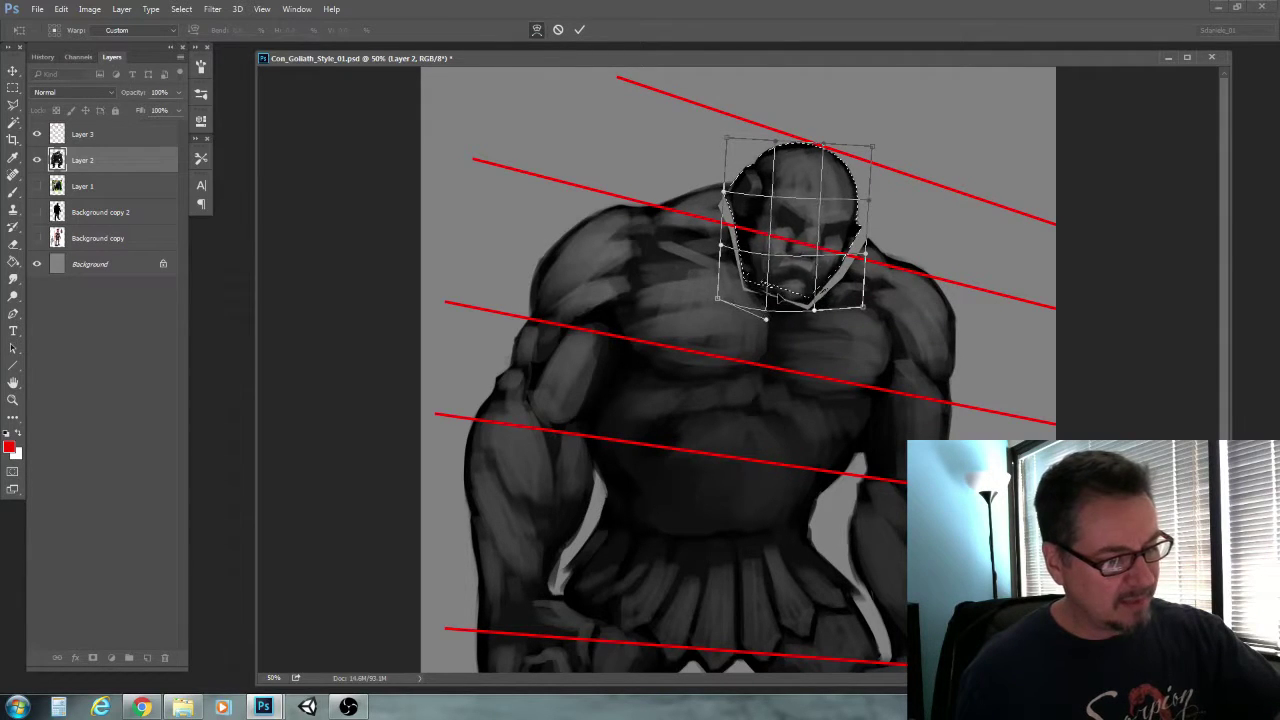
left_click_drag(724, 192, 731, 192)
left_click_drag(849, 236, 847, 238)
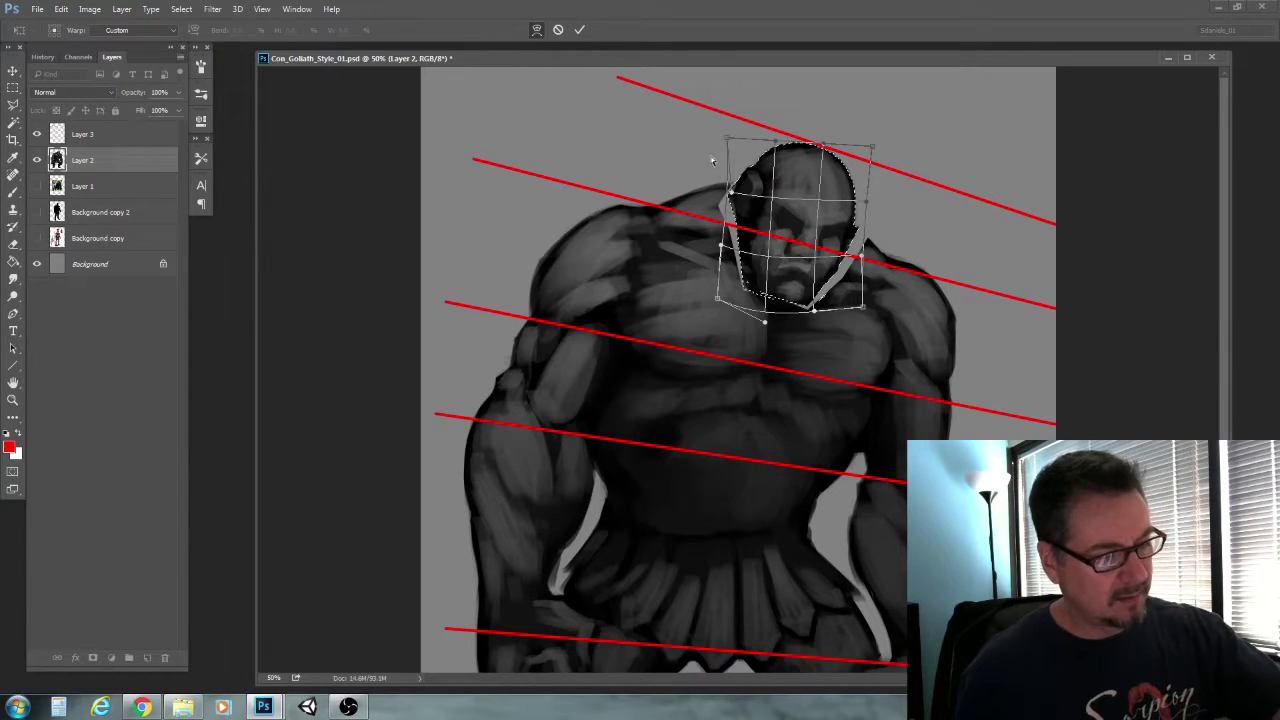
key("Return")
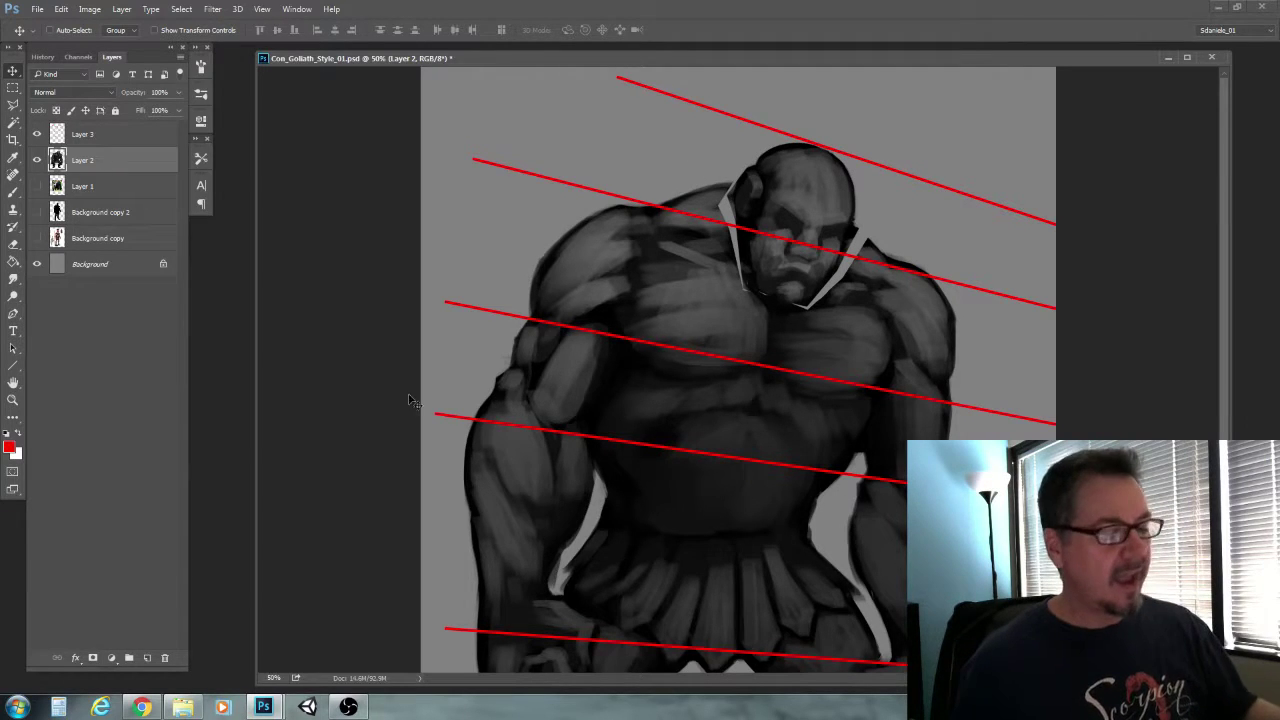
Lasso the giant's left shoulder and shift it down and slightly inward, clearing the selection once placed
left_click(14, 106)
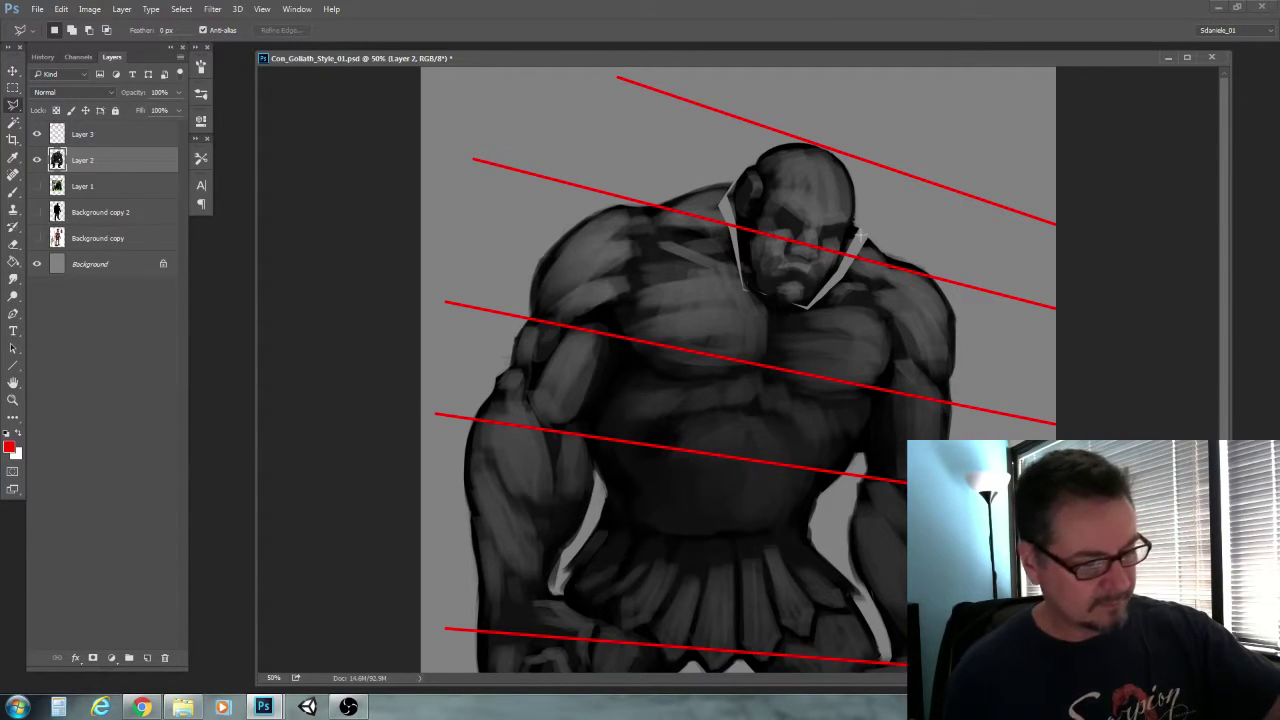
mouse_move(890, 315)
left_mouse_down()
mouse_move(955, 362)
mouse_move(988, 300)
mouse_move(875, 228)
mouse_move(850, 258)
left_mouse_up()
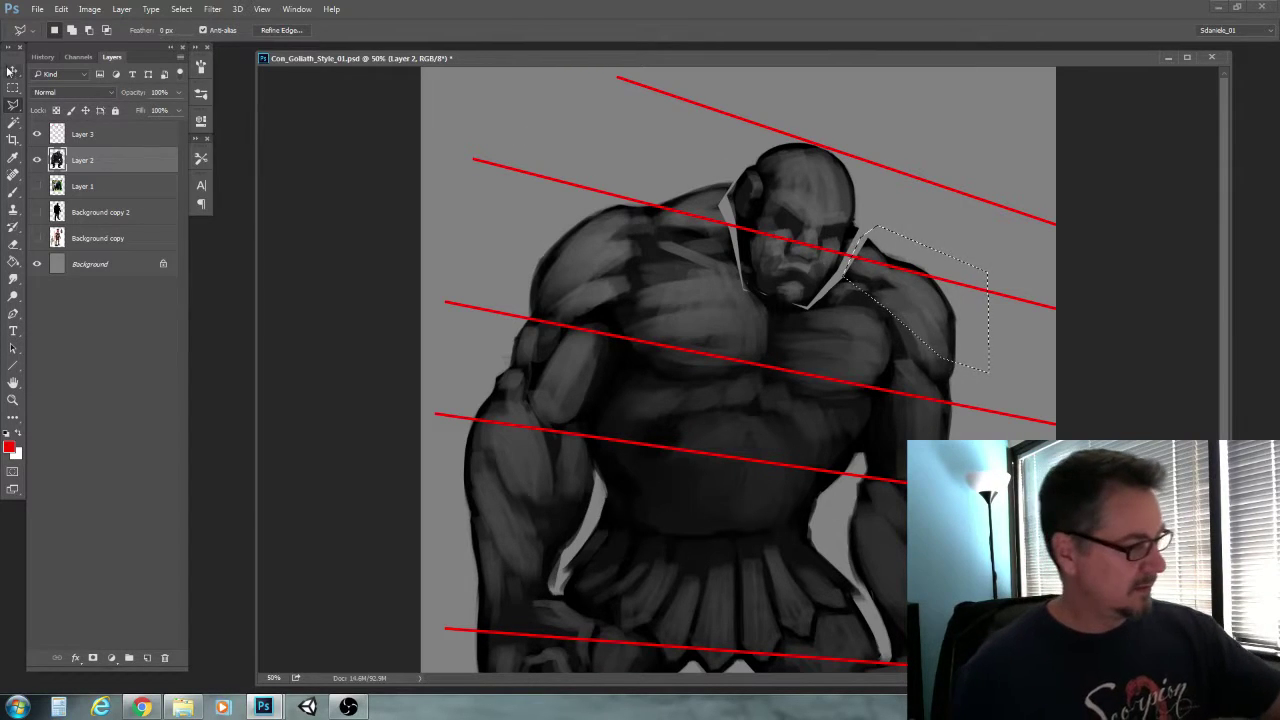
left_click(13, 72)
key("shift+Down")
key("shift+Down")
key("shift+Down")
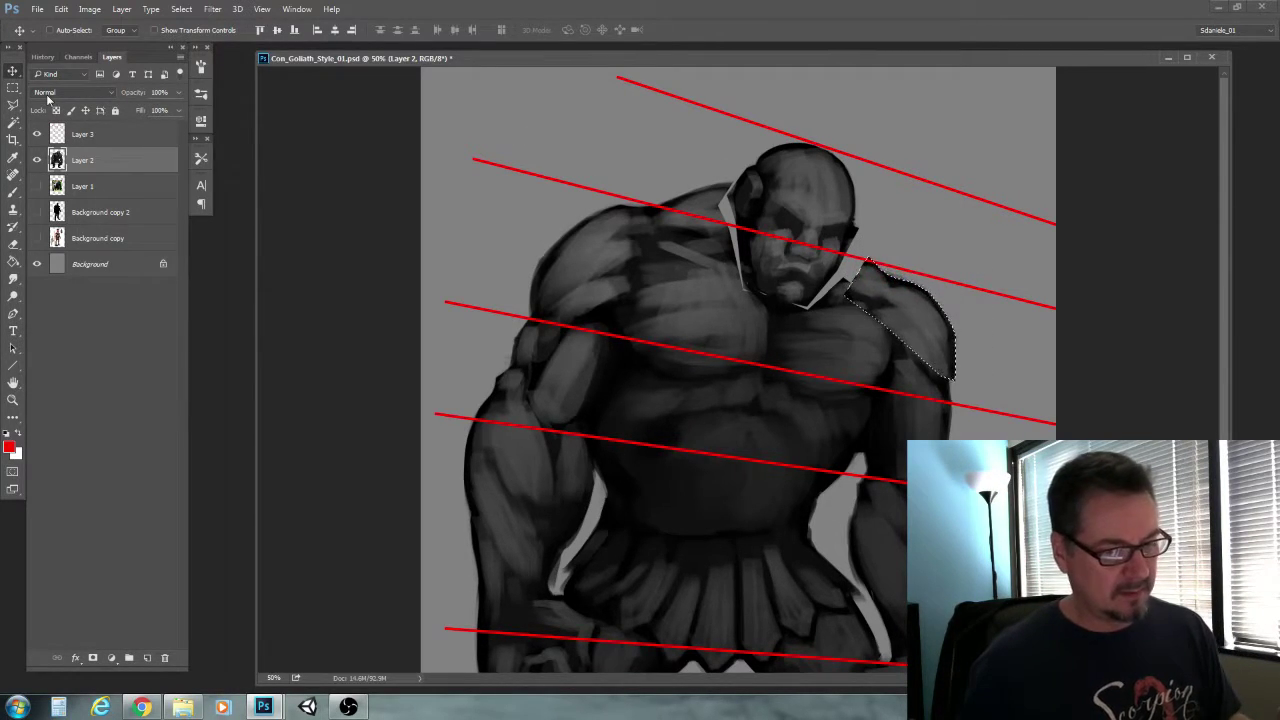
key("shift+Left")
key("shift+Left")
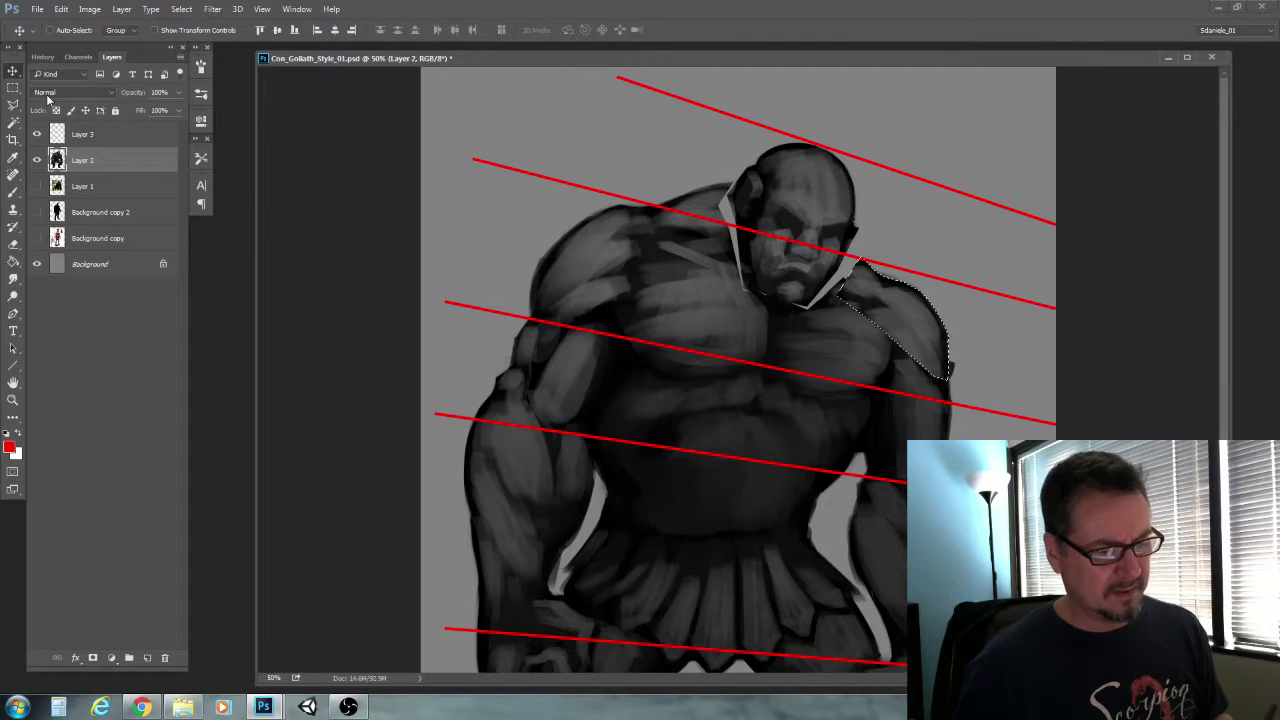
left_click_drag(888, 321, 895, 318)
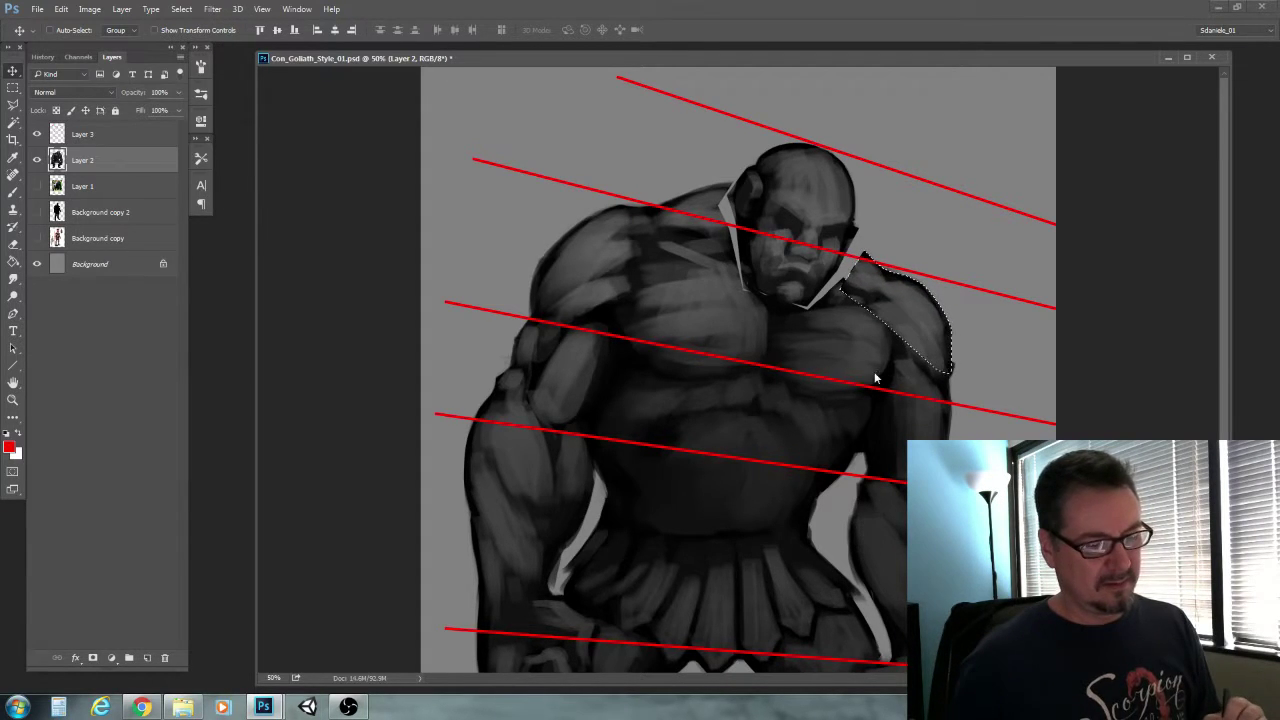
key("ctrl+d")
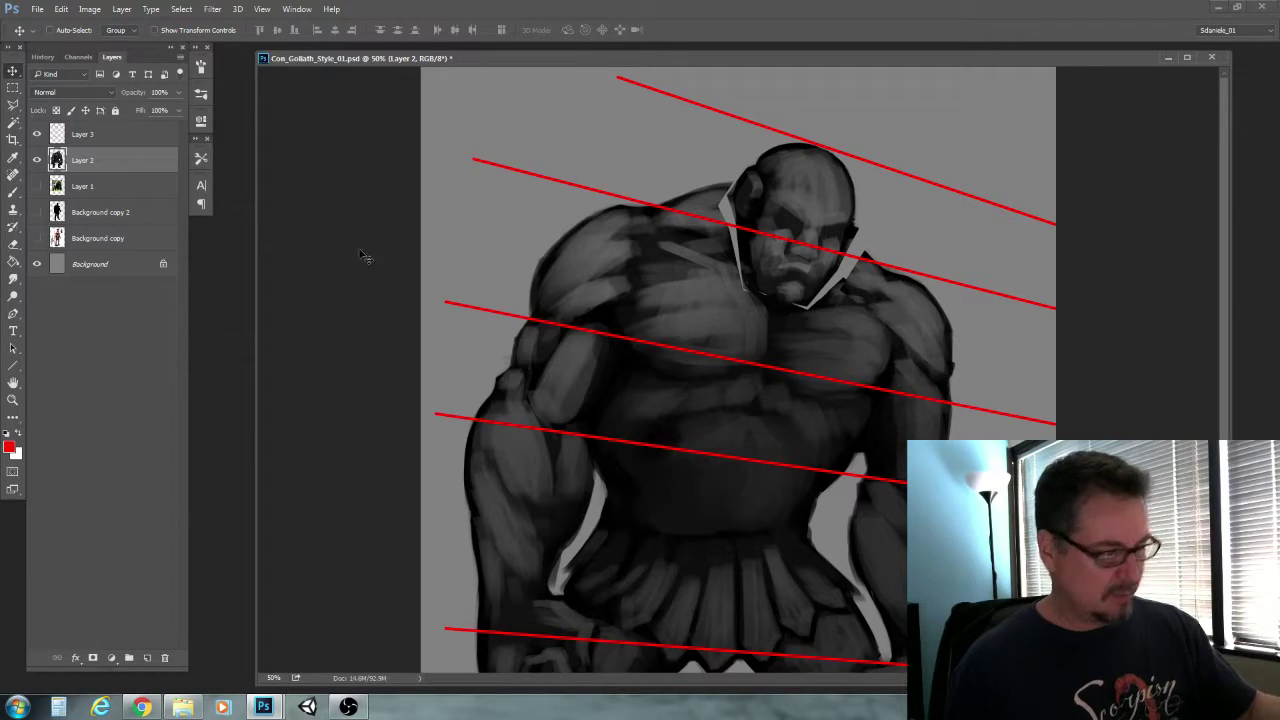
Lasso the giant's left upper arm below the shoulder and move it down, leaving a gap at the shoulder
left_click(13, 107)
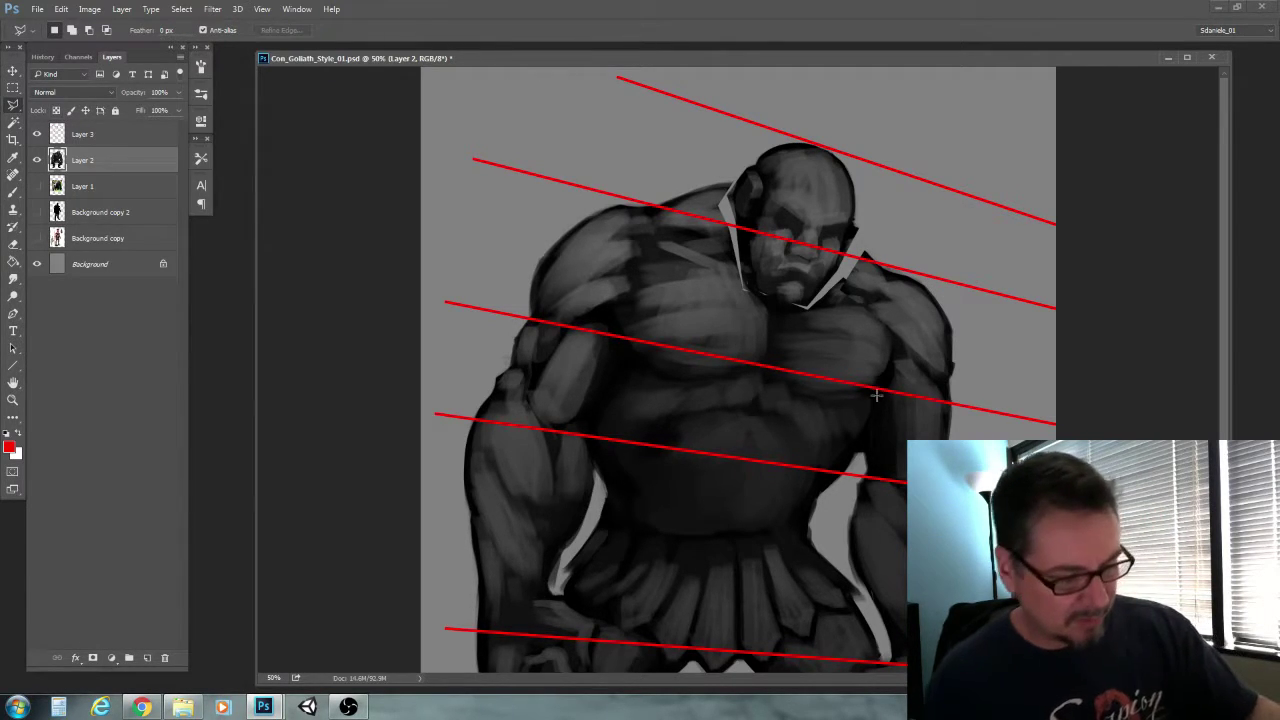
mouse_move(891, 315)
left_mouse_down()
mouse_move(946, 342)
mouse_move(965, 405)
mouse_move(880, 398)
mouse_move(904, 382)
mouse_move(904, 395)
left_mouse_up()
left_click(13, 71)
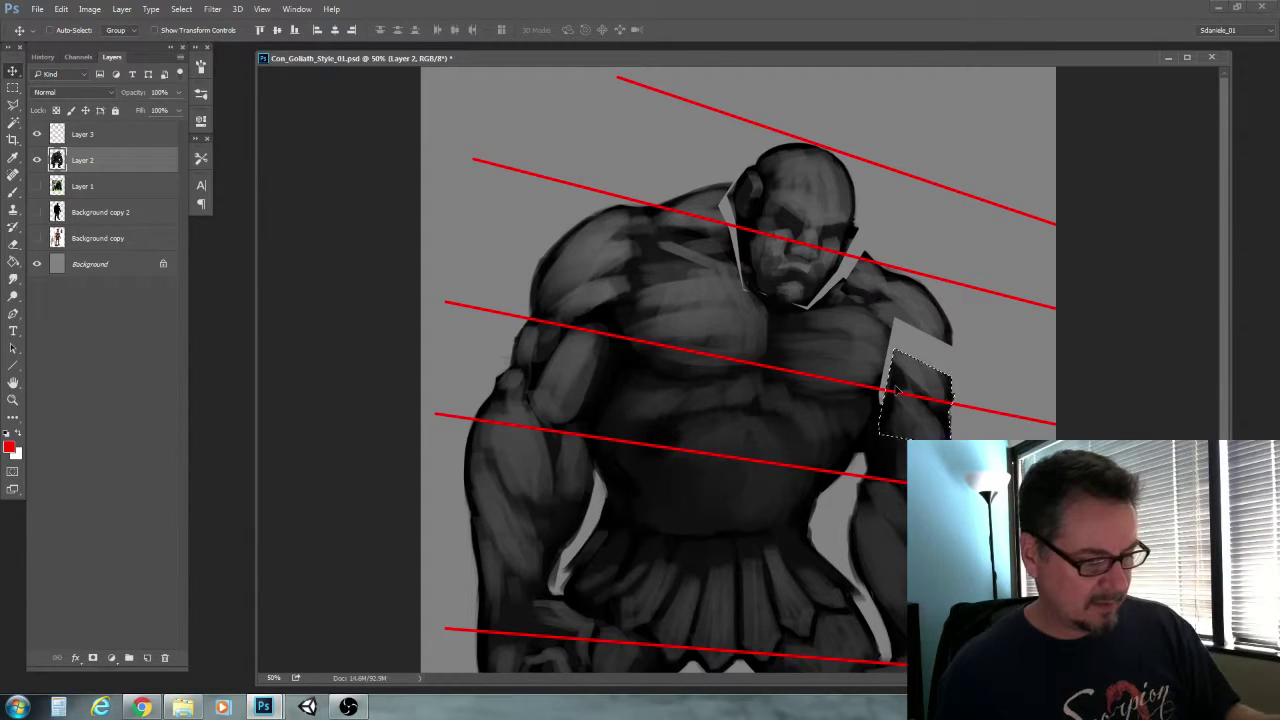
left_click_drag(896, 391, 886, 383)
key("ctrl+d")
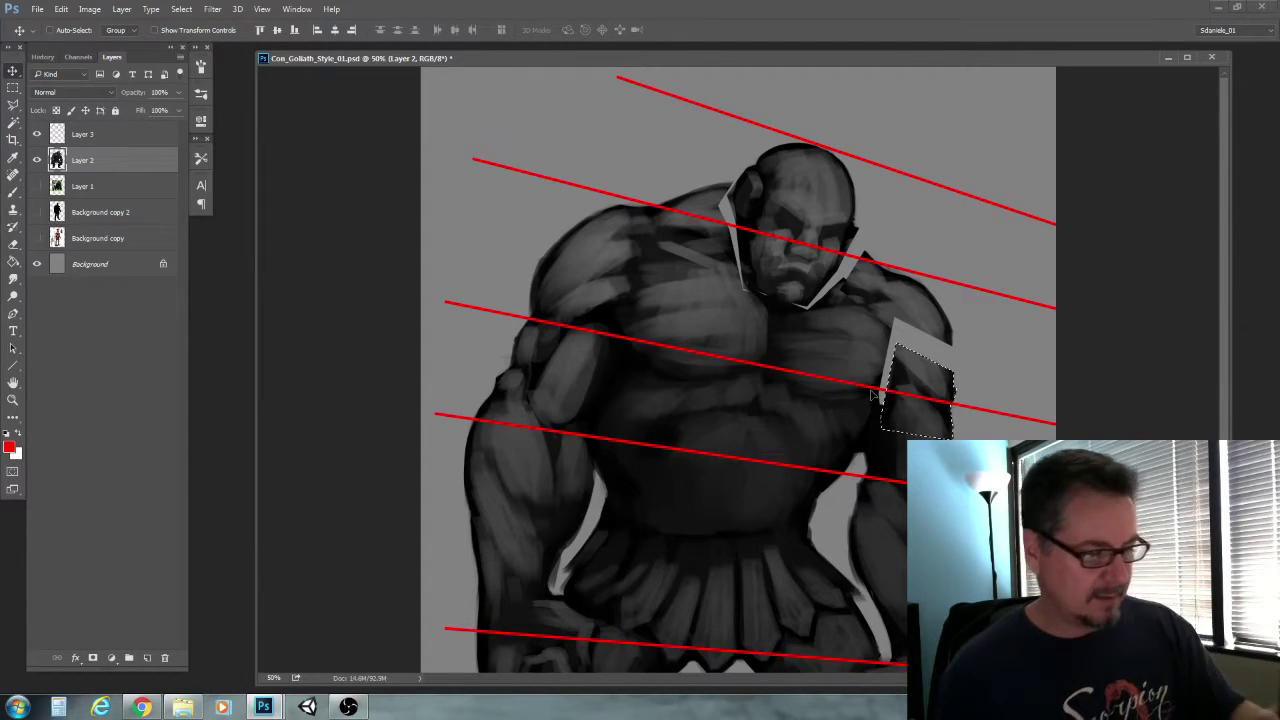
Outline the giant's right wrist and fist with the Polygonal Lasso and move them down from the forearm
scroll(486, 408, "down", 5)
key("l")
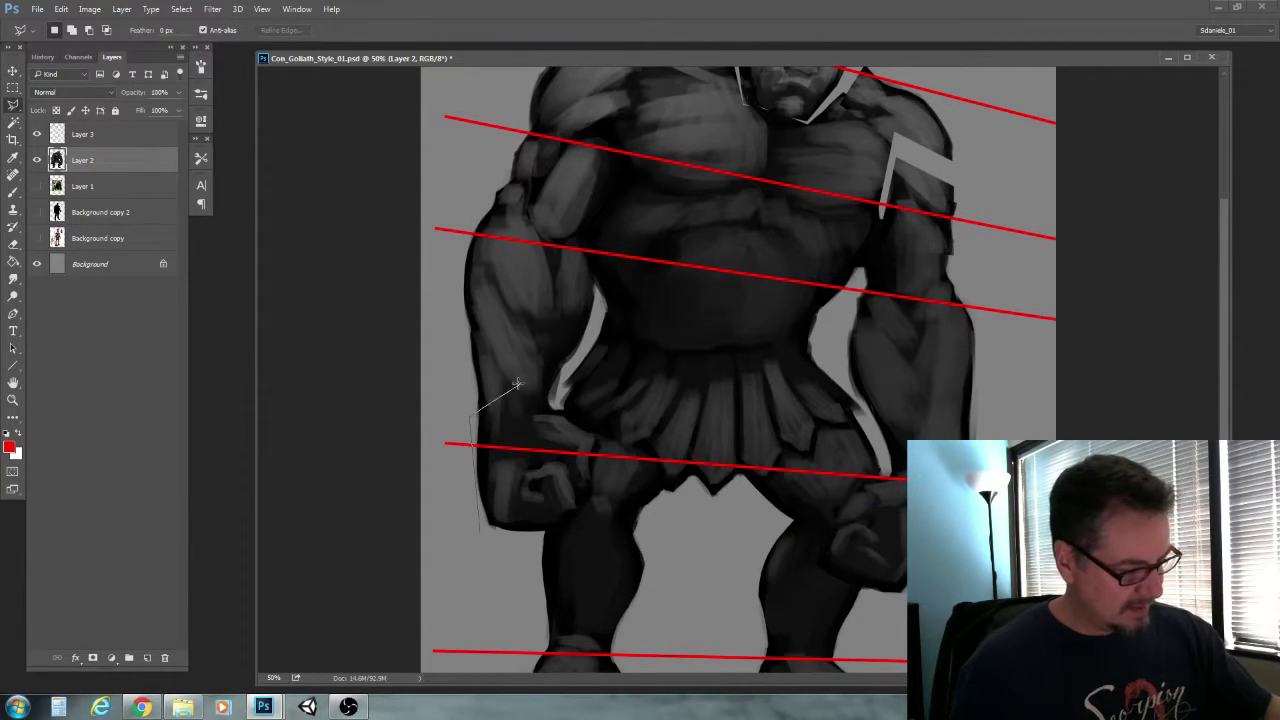
mouse_move(470, 357)
left_mouse_down()
mouse_move(545, 381)
mouse_move(551, 406)
left_mouse_up()
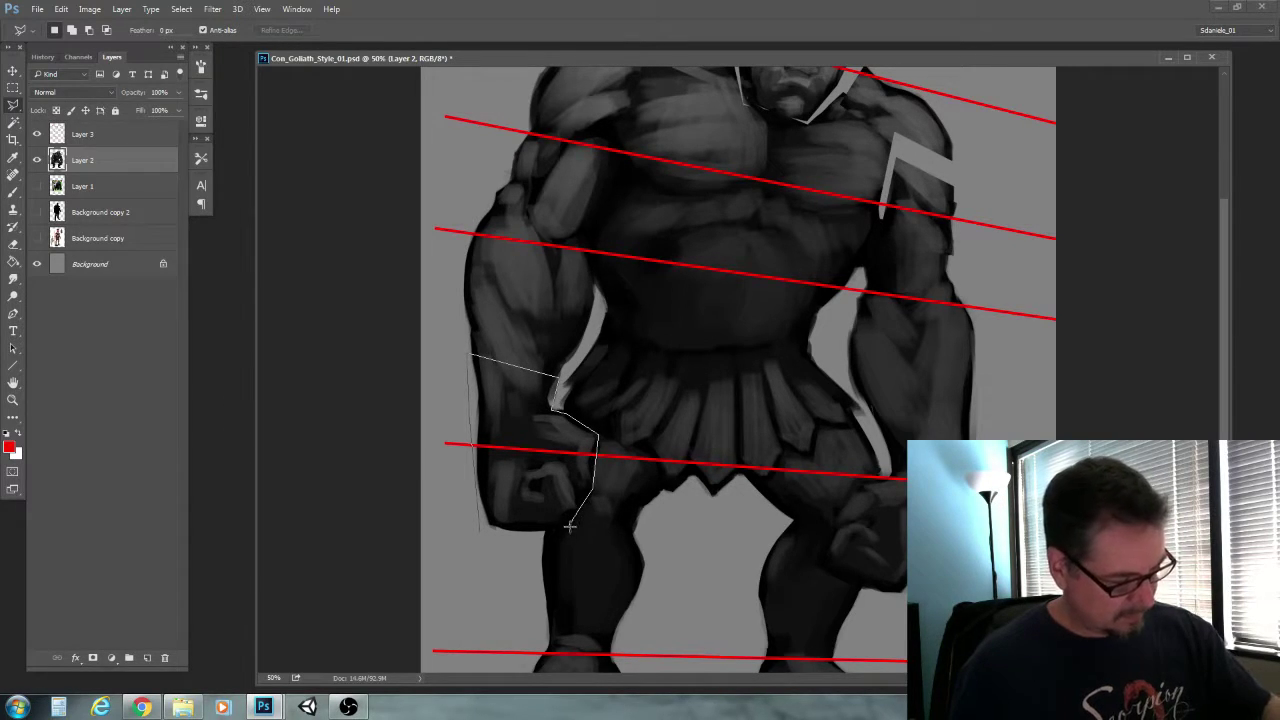
left_click_drag(476, 527, 478, 528)
key("v")
left_click_drag(509, 482, 511, 507)
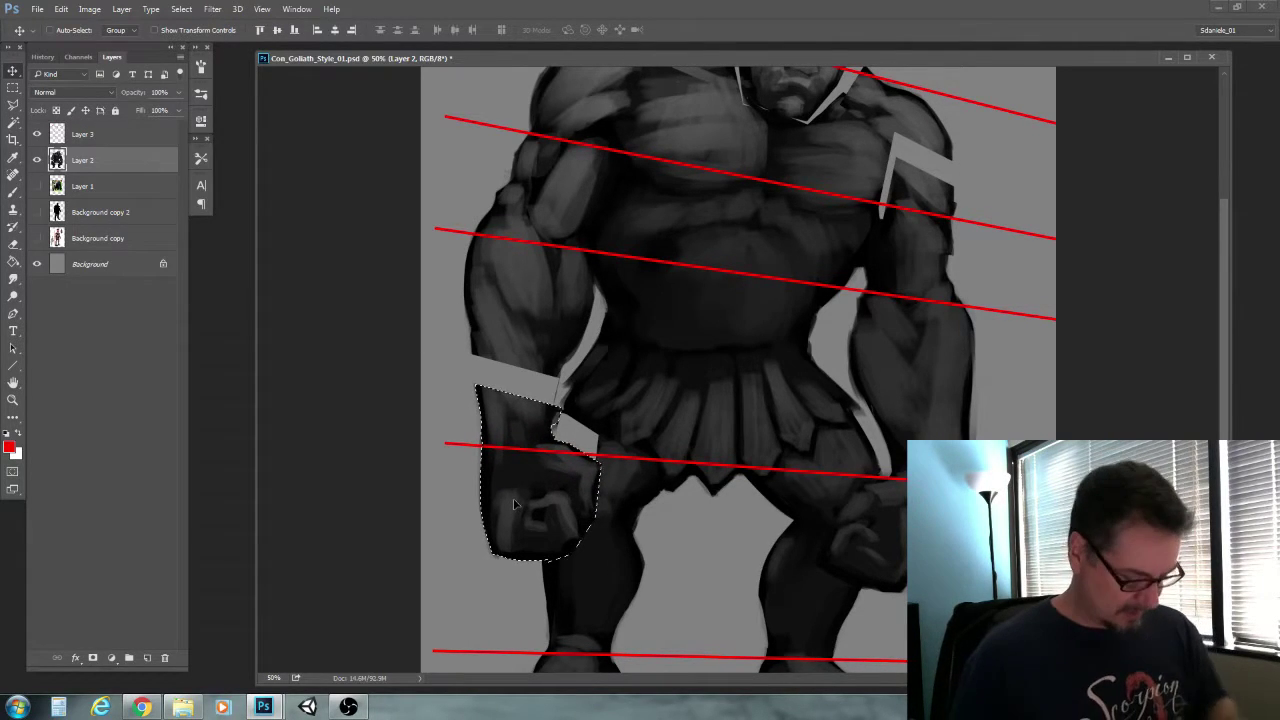
Rotate the selected right fist about 3.6° counterclockwise and clear the selection
key("ctrl+t")
left_click_drag(454, 374, 449, 382)
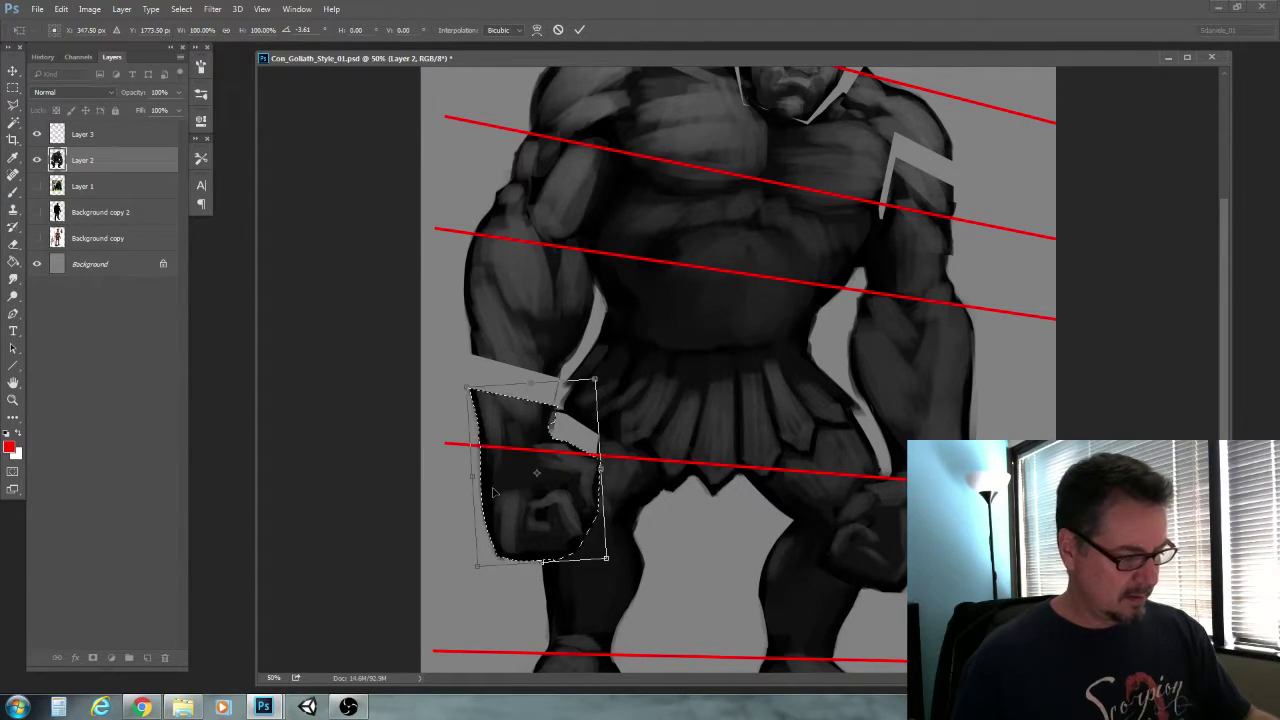
key("Return")
key("ctrl+d")
Lasso the giant's right foot from just above the ankle and move it down slightly
left_click_drag(463, 554, 487, 358)
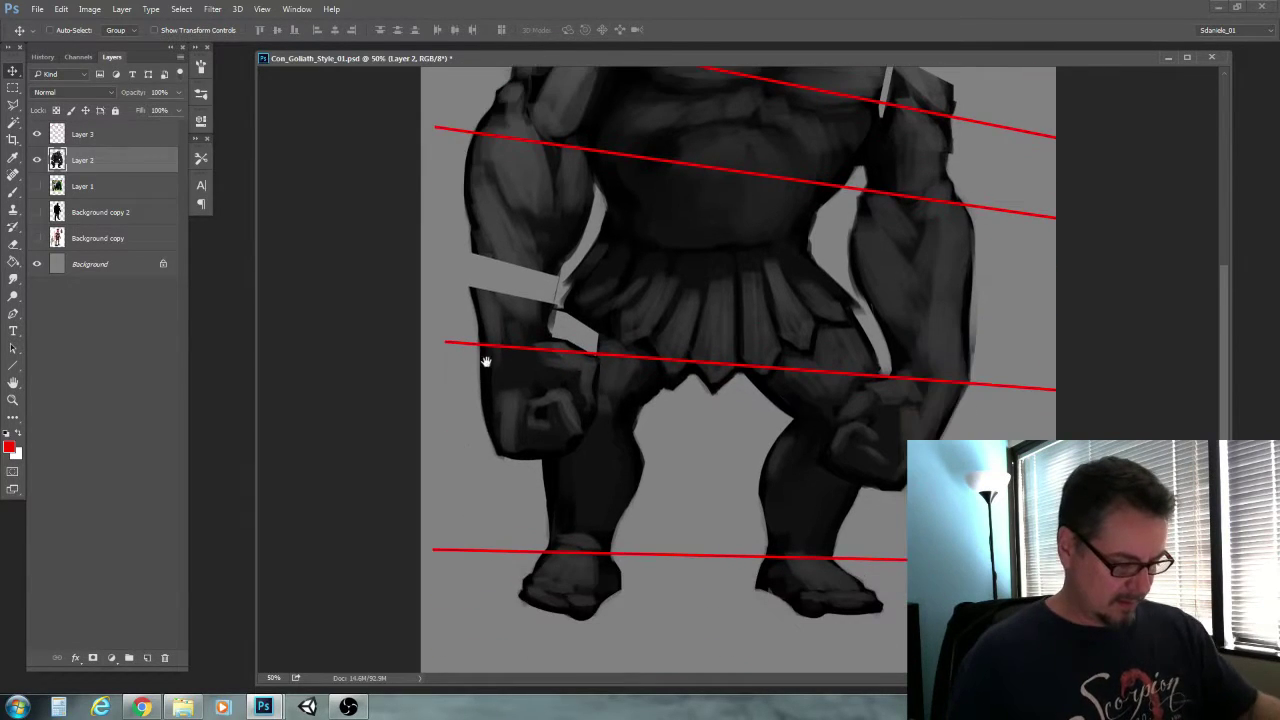
key("l")
left_click_drag(498, 617, 536, 526)
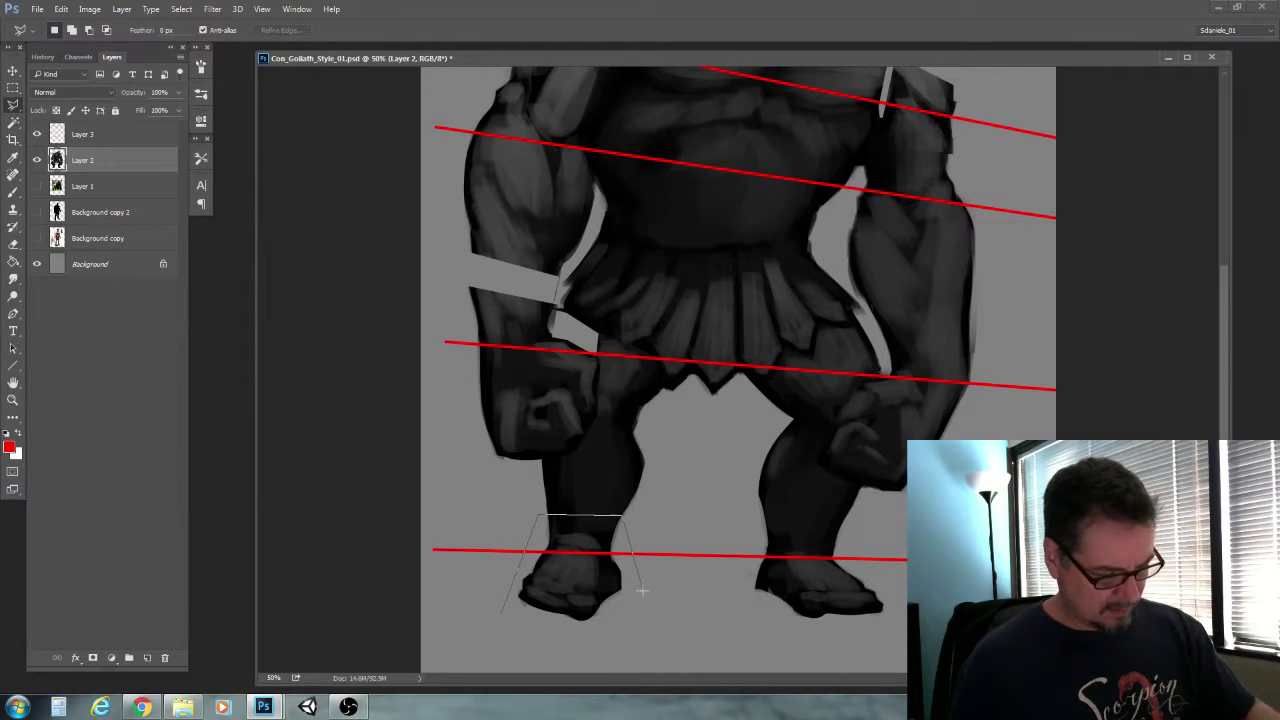
left_click_drag(572, 643, 502, 612)
key("v")
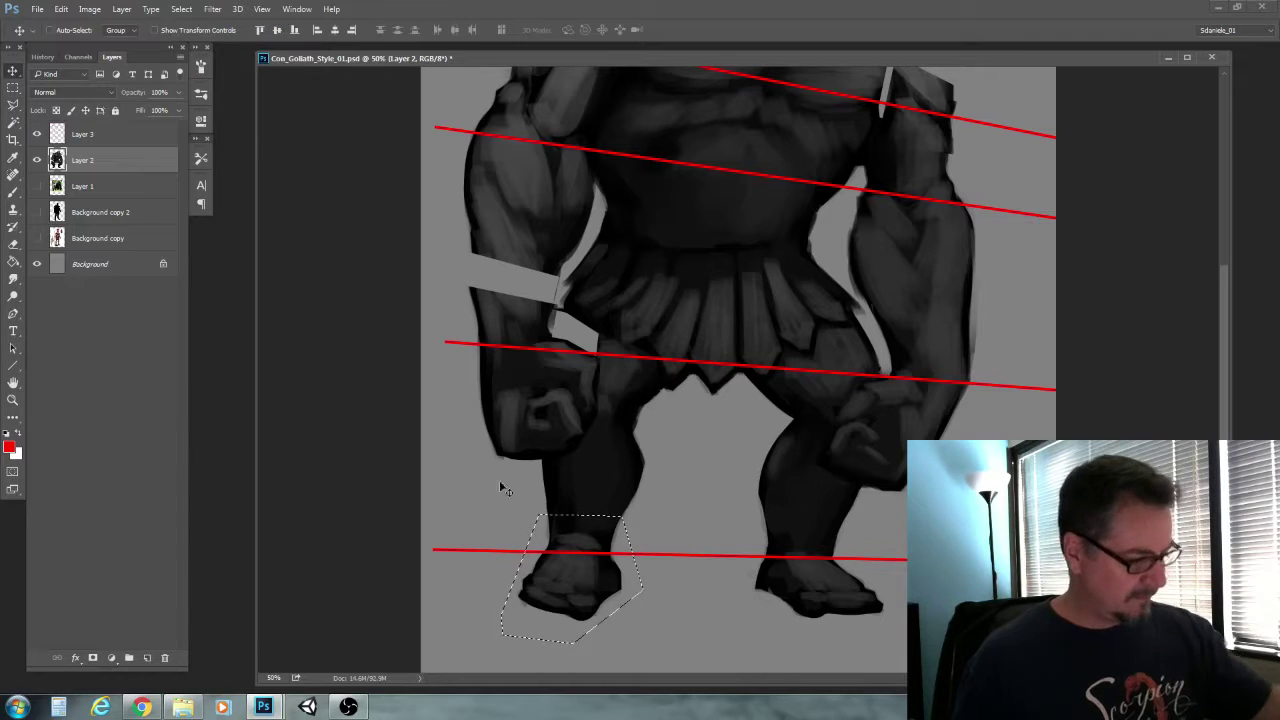
left_click_drag(553, 574, 547, 586)
Warp the right foot so its toes spread wider and lower, and clear the selection
key("ctrl+t")
right_click(572, 610)
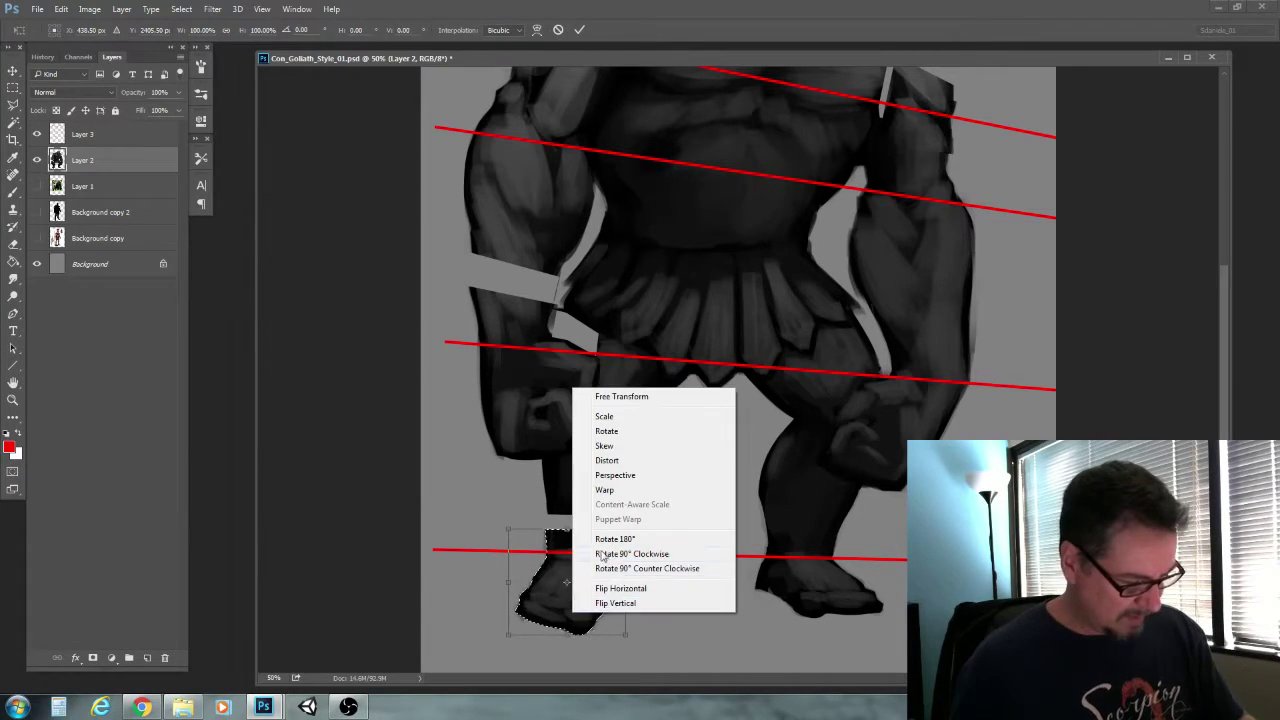
left_click(607, 491)
left_click_drag(594, 629, 606, 639)
left_click_drag(519, 615, 507, 620)
left_click_drag(544, 558, 545, 562)
key("Return")
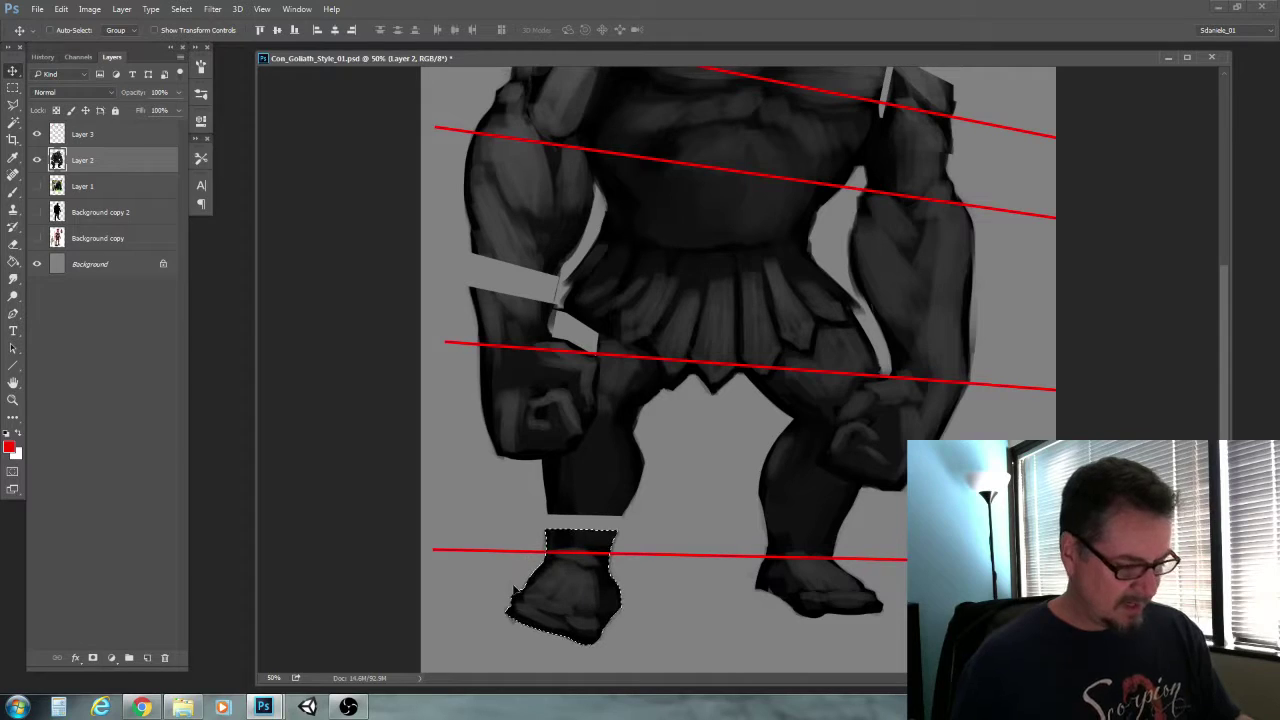
key("ctrl+d")
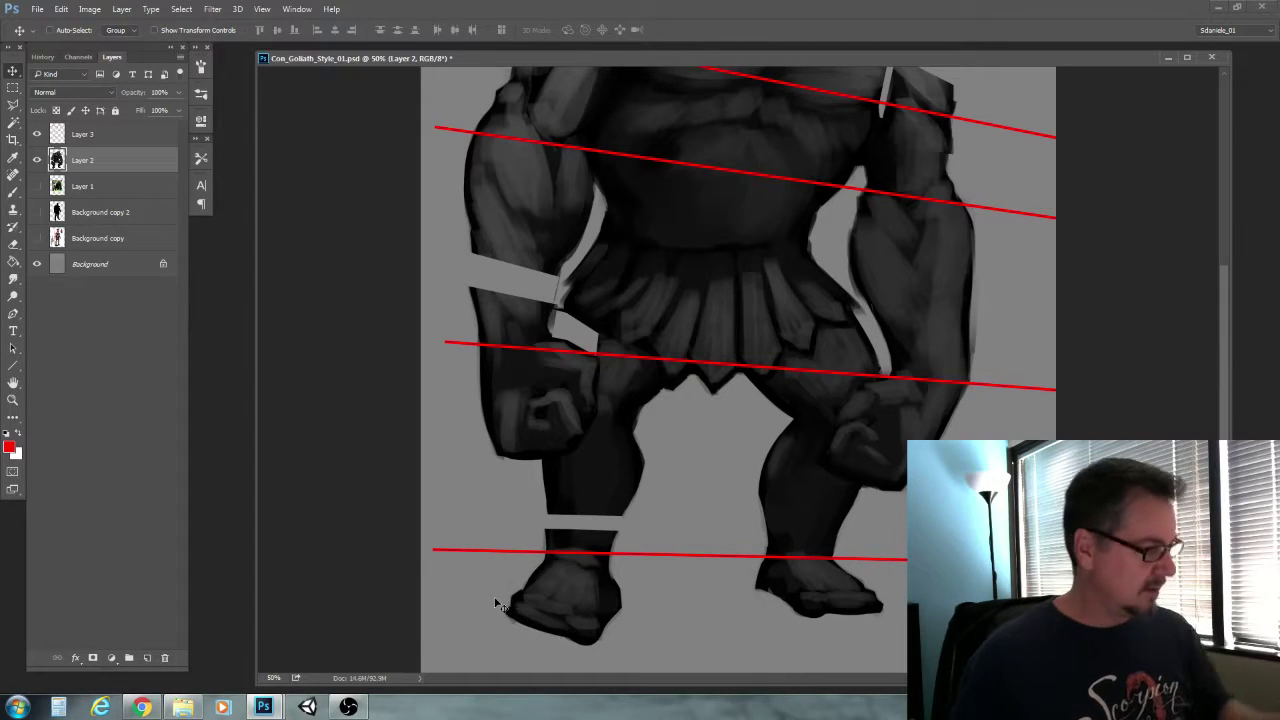
Hide the red guide lines on Layer 3 and brush black over the gap above the right ankle
left_click(37, 136)
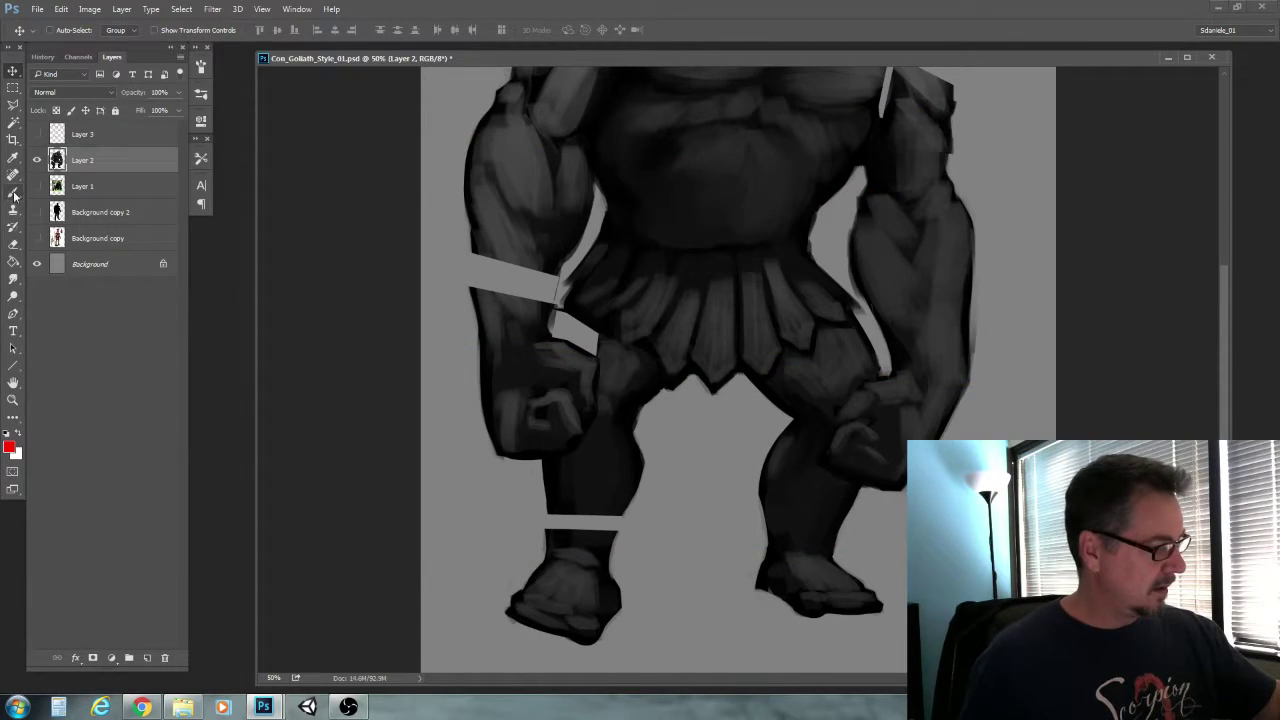
left_click(13, 192)
left_click(6, 434)
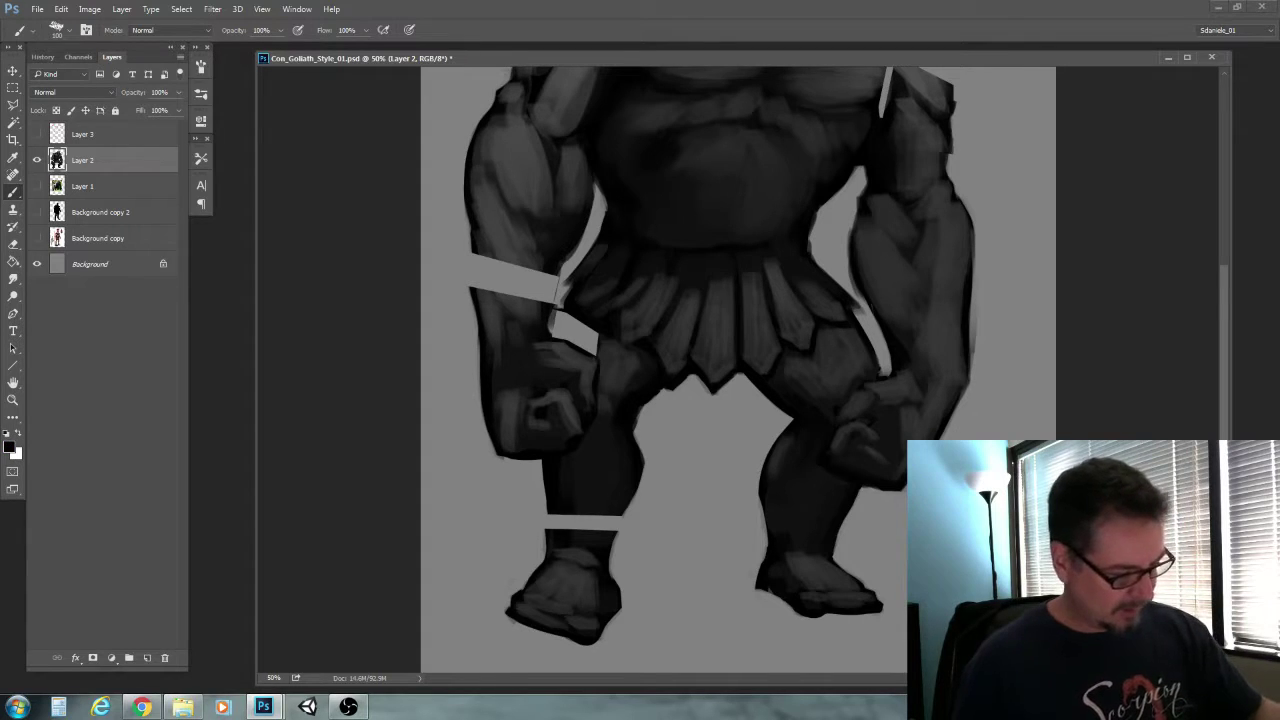
key("bracketleft")
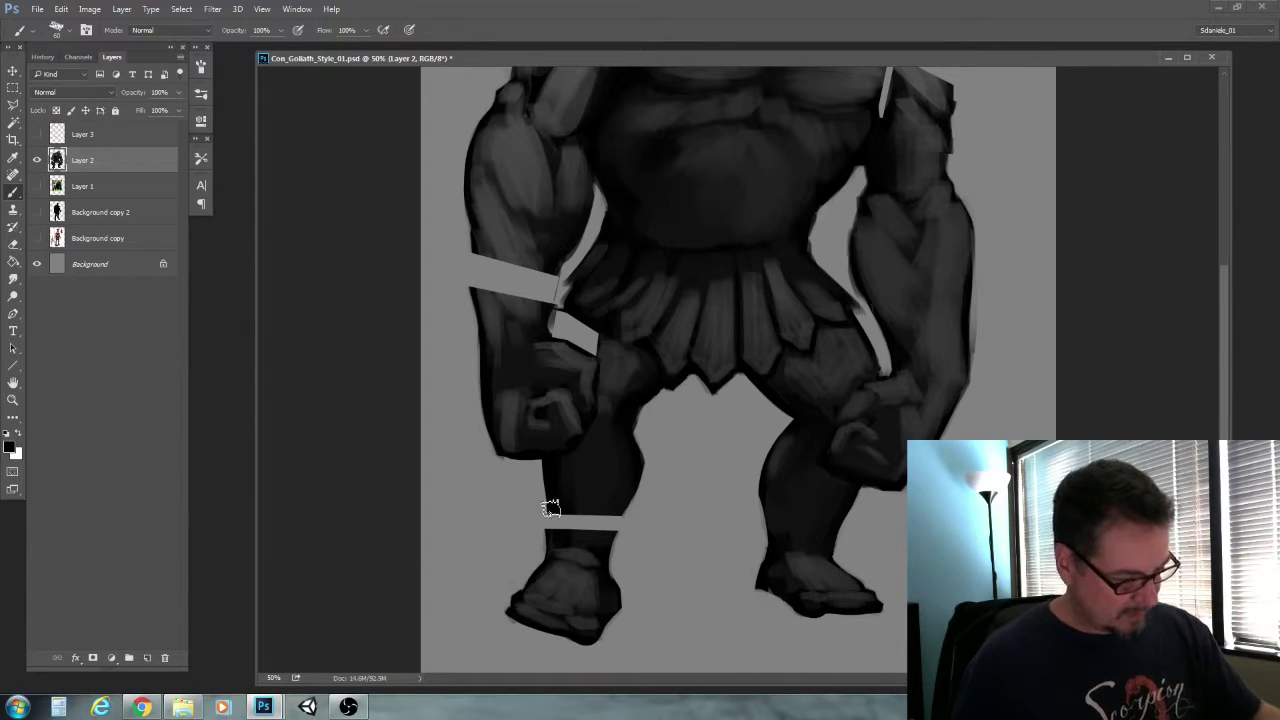
mouse_move(556, 511)
left_mouse_down()
mouse_move(563, 529)
mouse_move(622, 517)
left_mouse_up()
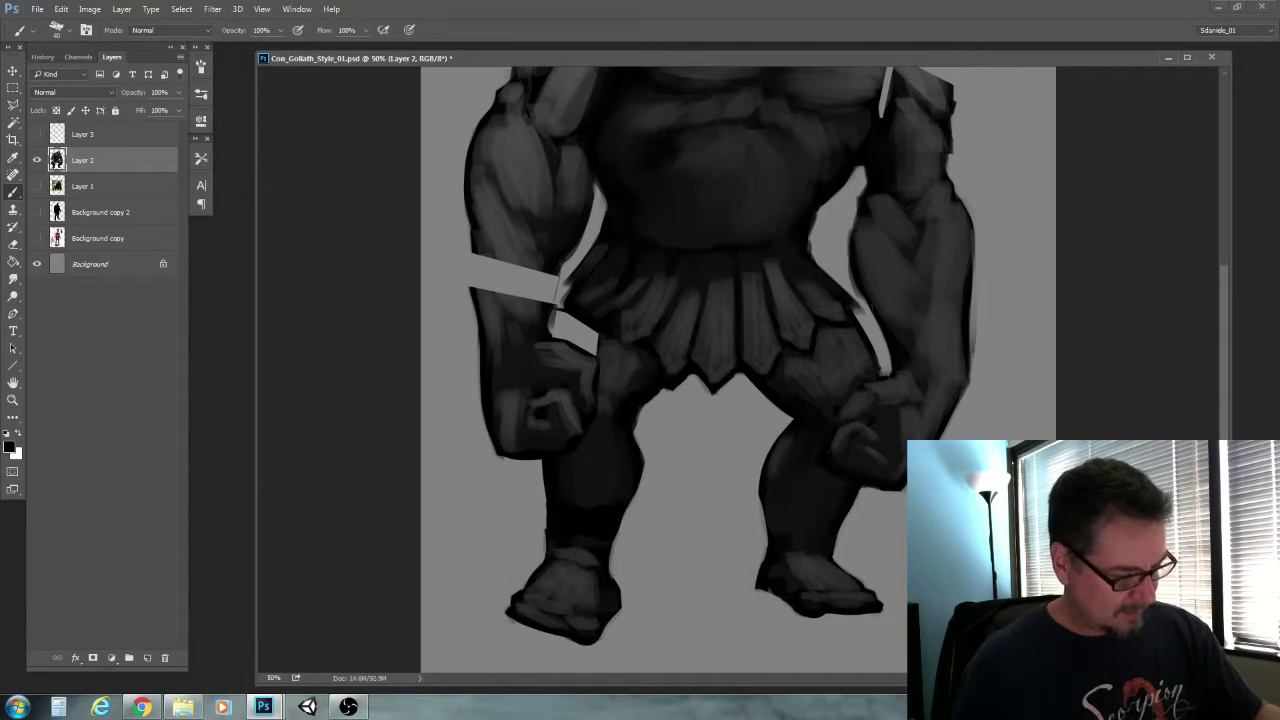
Sample the dark grey of the right leg and blend it over the repainted ankle with a larger brush
left_click(591, 473, "alt")
key("bracketright")
key("bracketright")
key("bracketright")
mouse_move(600, 509)
left_mouse_down()
mouse_move(592, 538)
mouse_move(567, 492)
mouse_move(595, 570)
left_mouse_up()
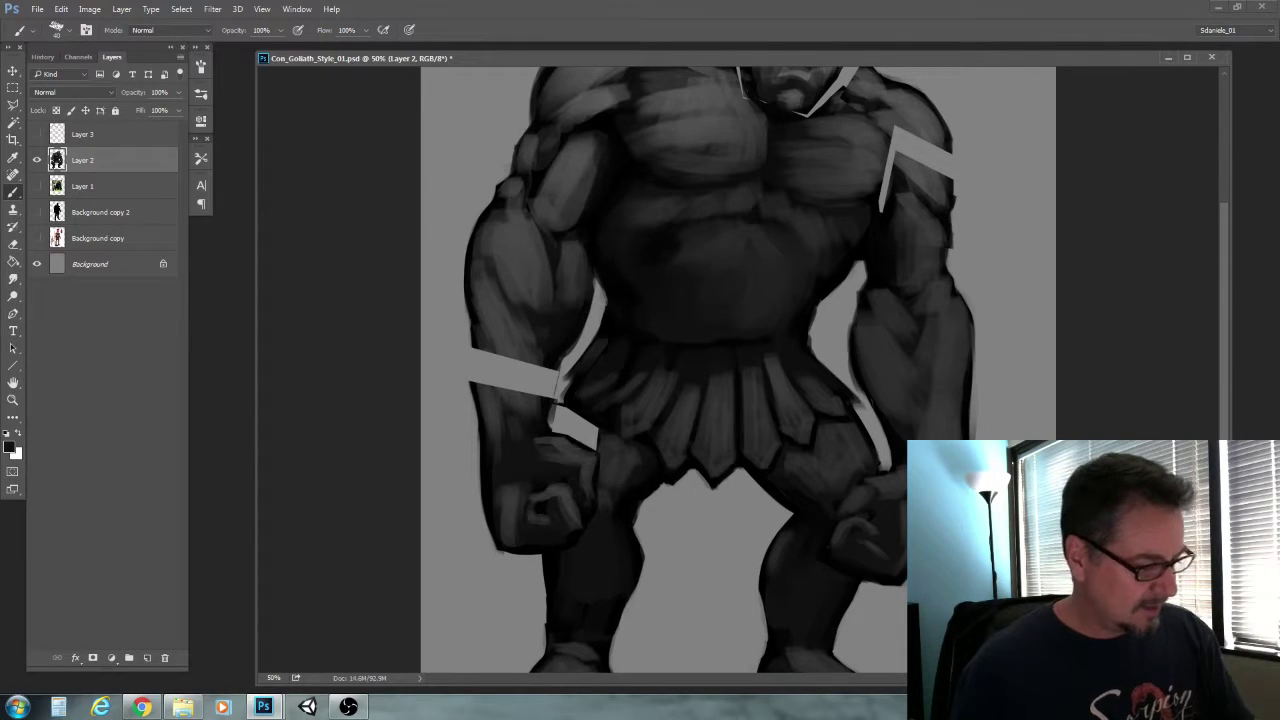
Paint over the gap between the right fist and the skirt, using a dark tone sampled from the skirt
mouse_move(568, 438)
left_mouse_down()
mouse_move(563, 429)
mouse_move(591, 437)
mouse_move(560, 417)
mouse_move(554, 432)
left_mouse_up()
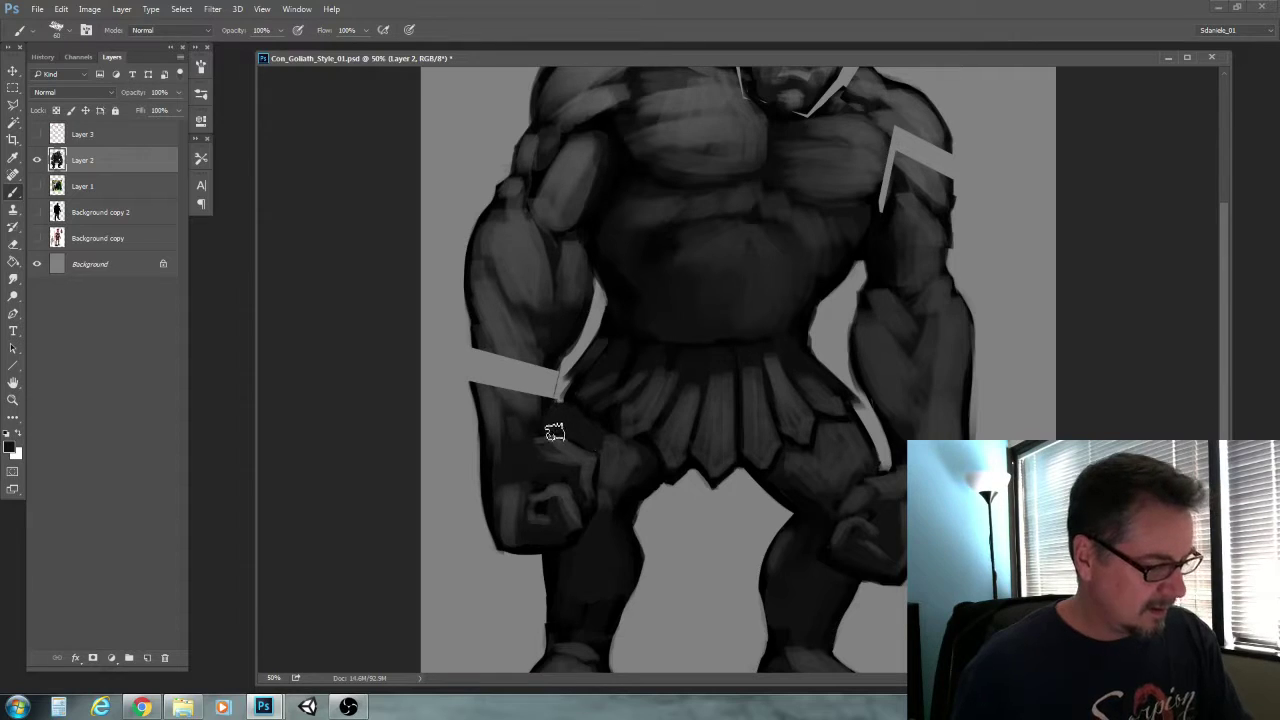
left_click(610, 417, "alt")
key("]")
left_click_drag(605, 430, 561, 418)
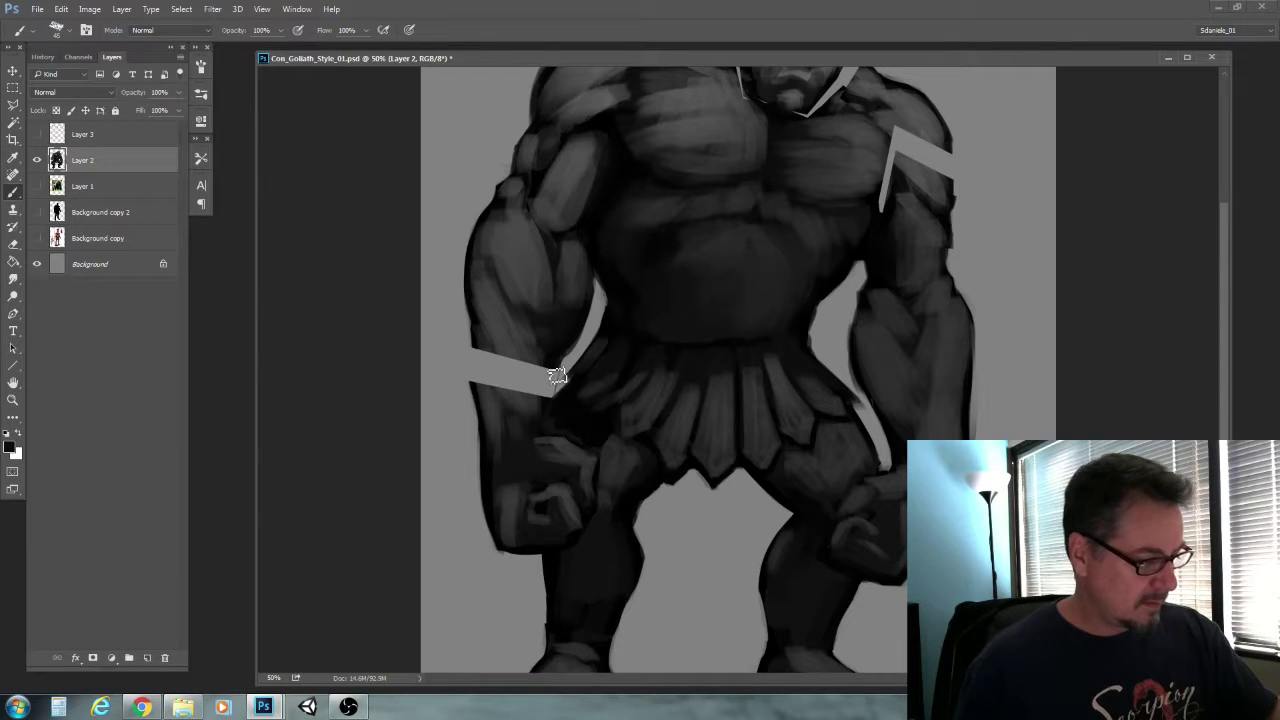
Brush black edges along both sides of the gap across the forearm on the picture's left
left_click_drag(553, 395, 542, 400)
key("[")
left_click_drag(478, 350, 478, 400)
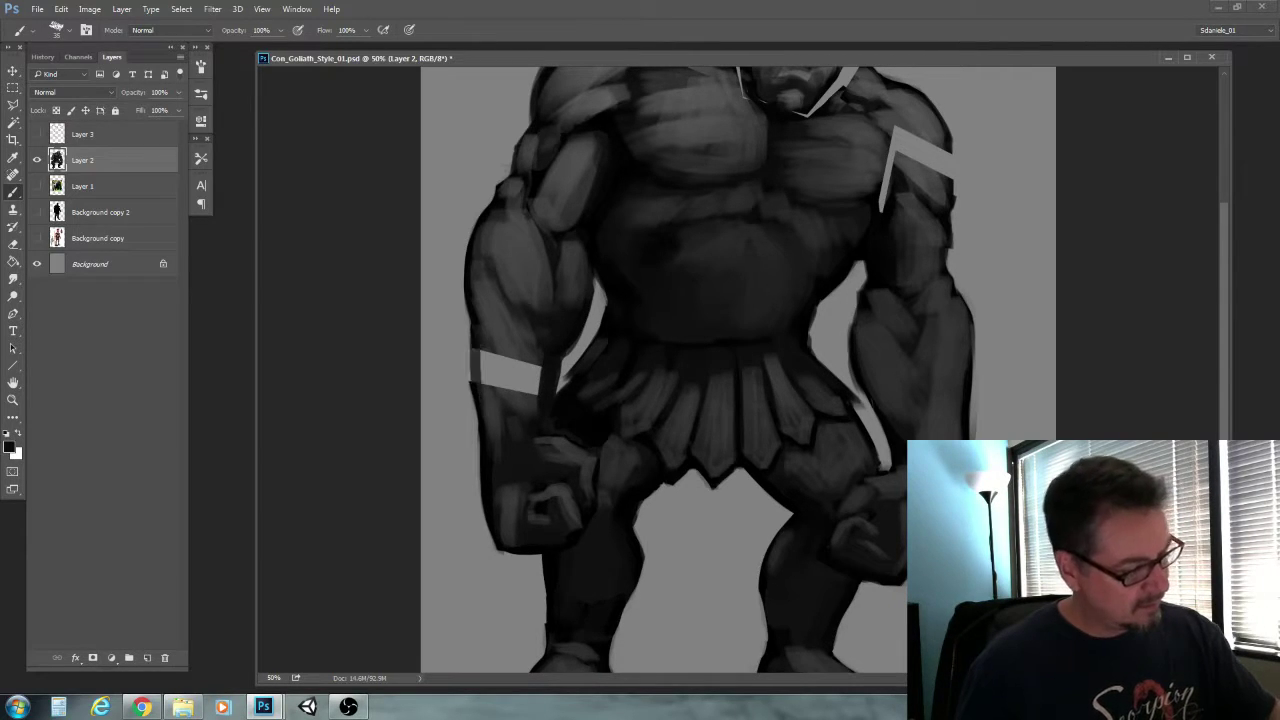
mouse_move(478, 342)
left_mouse_down()
mouse_move(480, 400)
mouse_move(480, 349)
mouse_move(545, 392)
left_mouse_up()
Sample the forearm's grey and paint over the remaining gap, blending it with larger and smaller brush sizes
left_click(514, 330, "alt")
key("]")
key("]")
key("]")
mouse_move(519, 339)
left_mouse_down()
mouse_move(539, 385)
mouse_move(523, 368)
mouse_move(518, 402)
left_mouse_up()
key("[")
key("[")
key("[")
left_click_drag(482, 350, 495, 410)
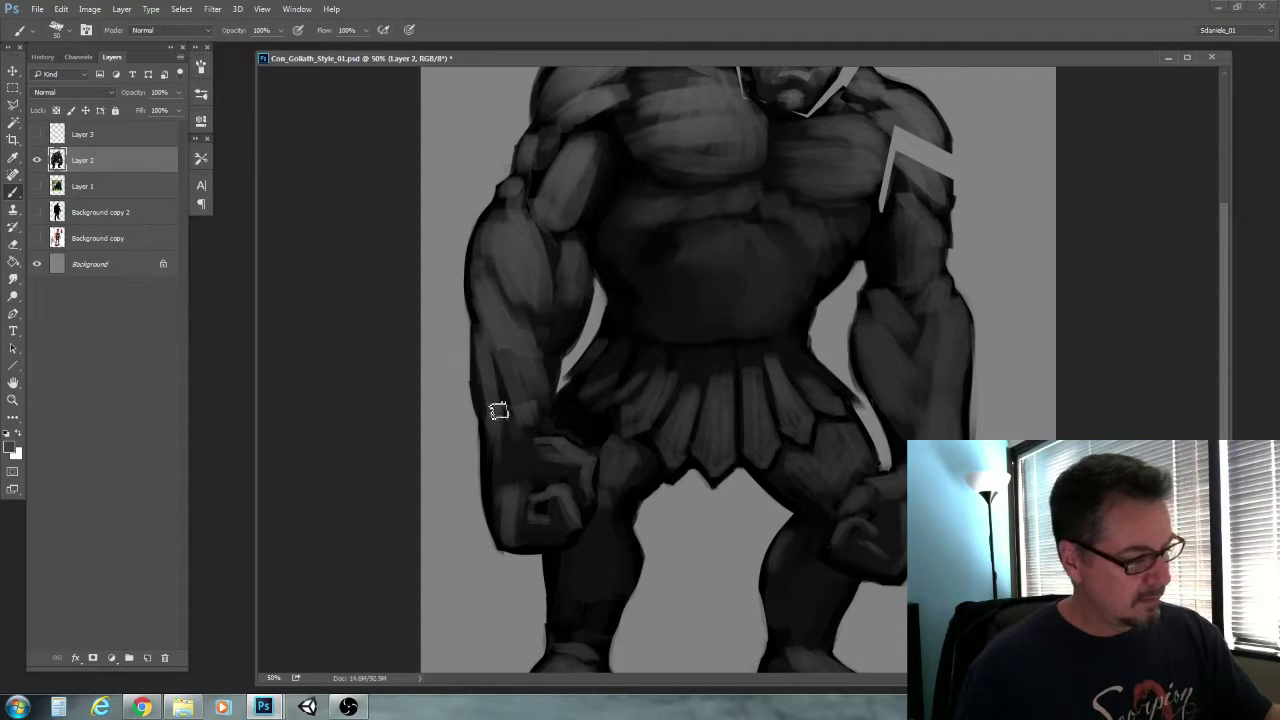
key("]")
key("]")
mouse_move(497, 354)
left_mouse_down()
mouse_move(507, 408)
mouse_move(535, 374)
left_mouse_up()
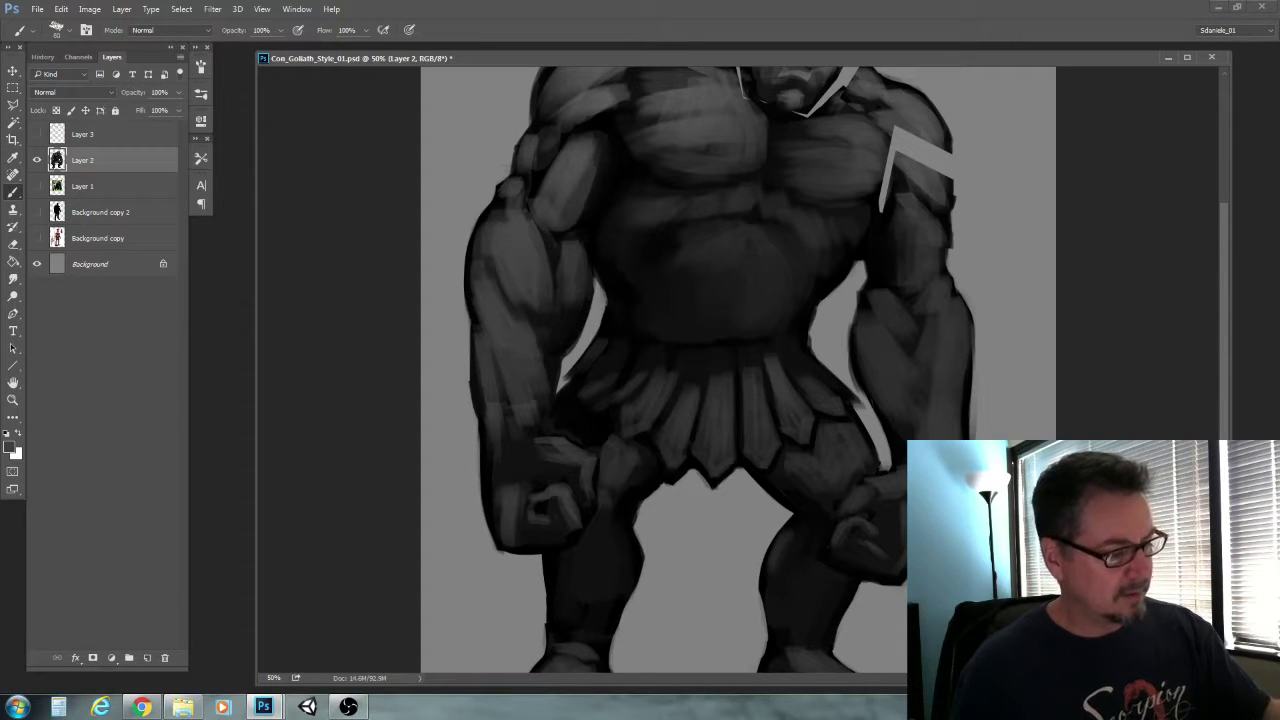
Cover the gap in the shoulder on the picture's right with black and blend sampled shoulder grey over it
left_click_drag(713, 450, 713, 645)
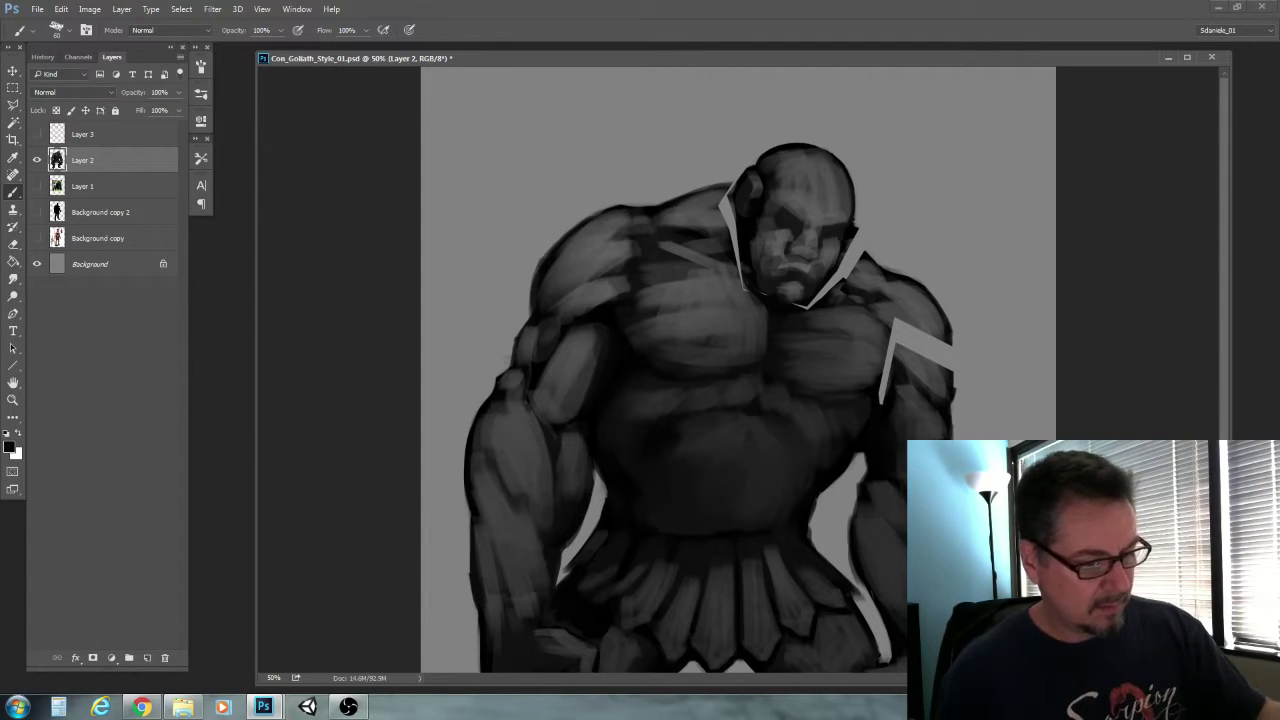
mouse_move(940, 322)
left_mouse_down()
mouse_move(956, 406)
mouse_move(928, 350)
mouse_move(888, 345)
left_mouse_up()
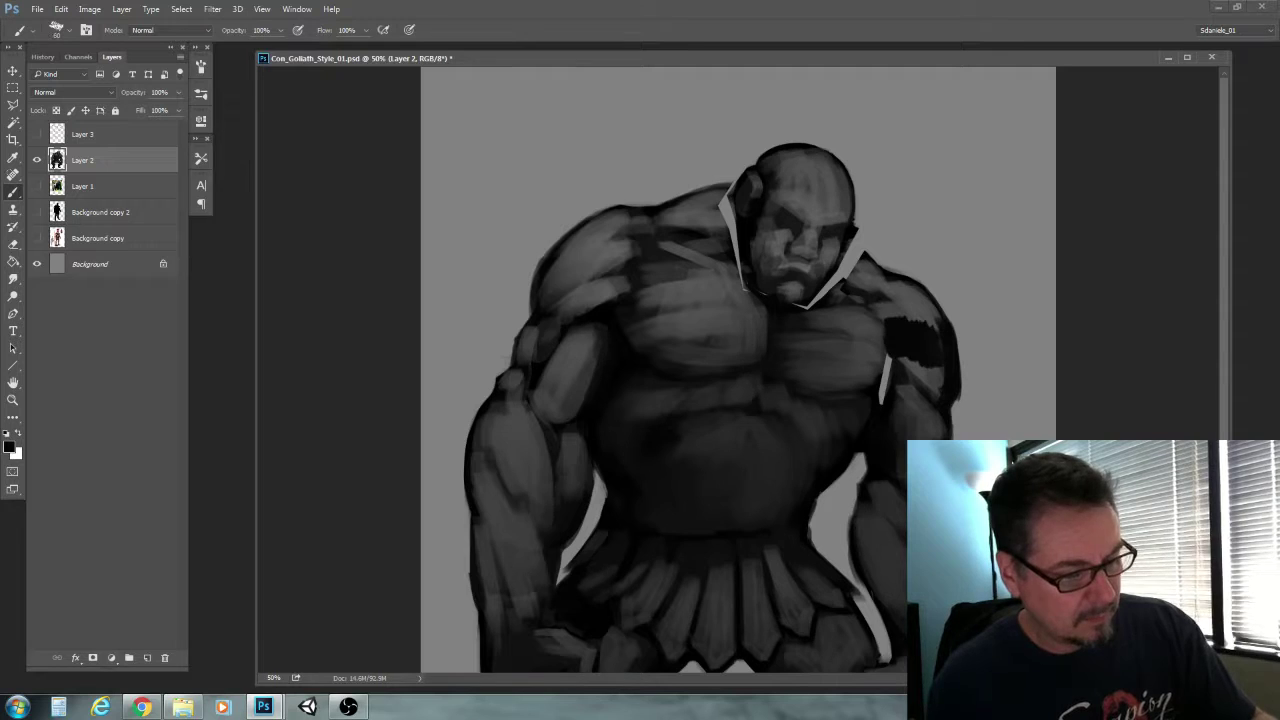
left_click(890, 312, "alt")
key("bracketright")
key("bracketright")
key("bracketright")
key("bracketright")
mouse_move(889, 324)
left_mouse_down()
mouse_move(917, 365)
mouse_move(920, 353)
mouse_move(943, 361)
left_mouse_up()
key("bracketleft")
key("bracketleft")
key("bracketleft")
mouse_move(921, 311)
left_mouse_down()
mouse_move(947, 388)
mouse_move(925, 383)
left_mouse_up()
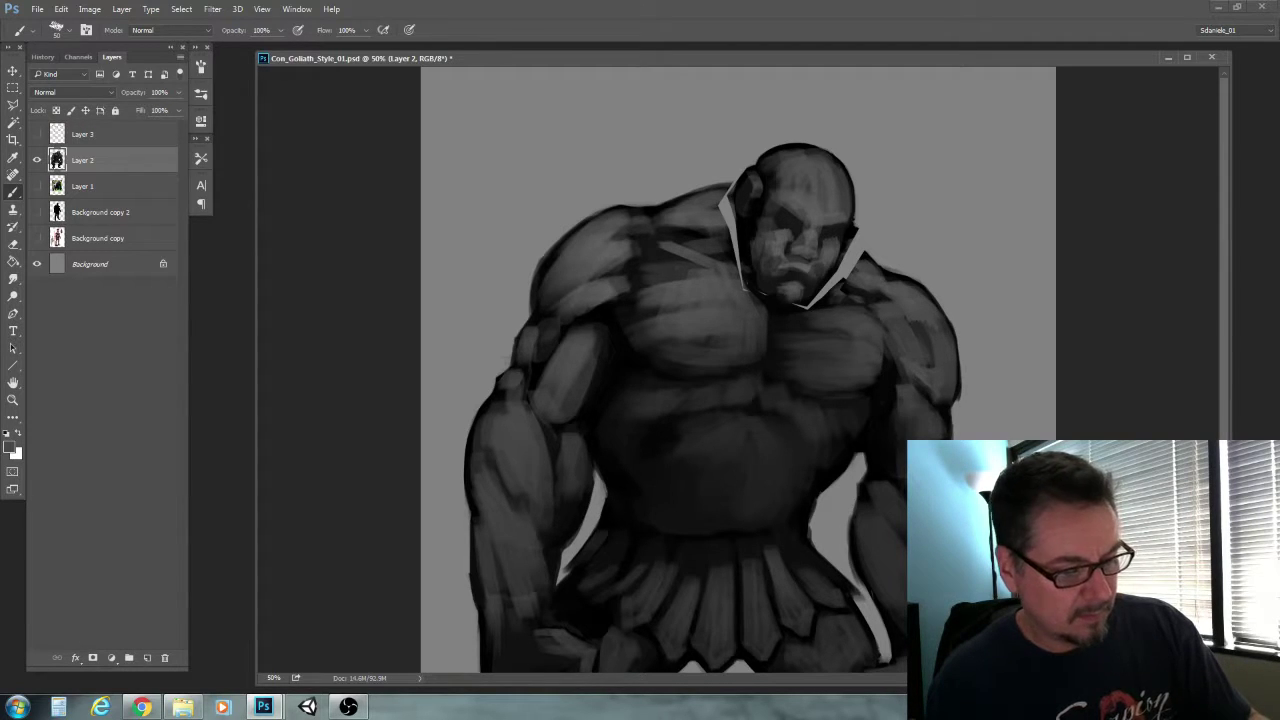
Paint over the light gaps on both sides of the head with black and grey, and clean the edge beside the jaw
left_click(879, 441, "alt")
key("bracketright")
key("bracketleft")
key("e")
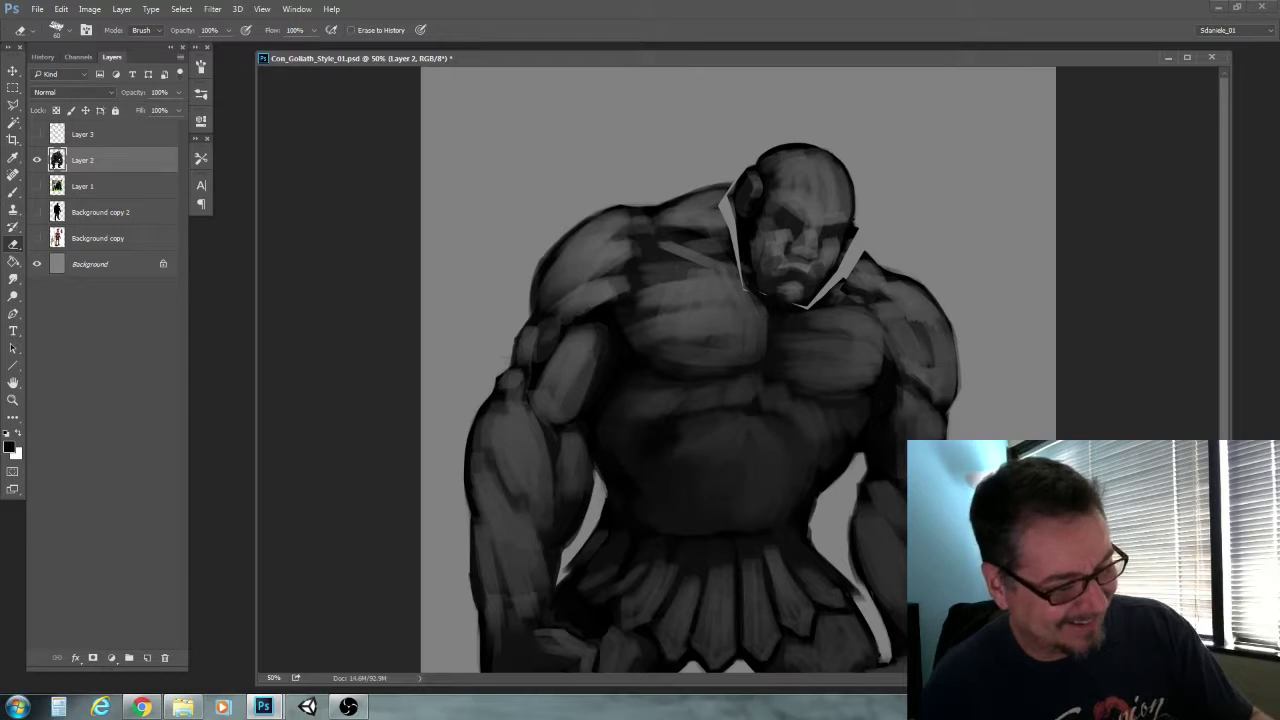
left_click(13, 191)
key("bracketleft")
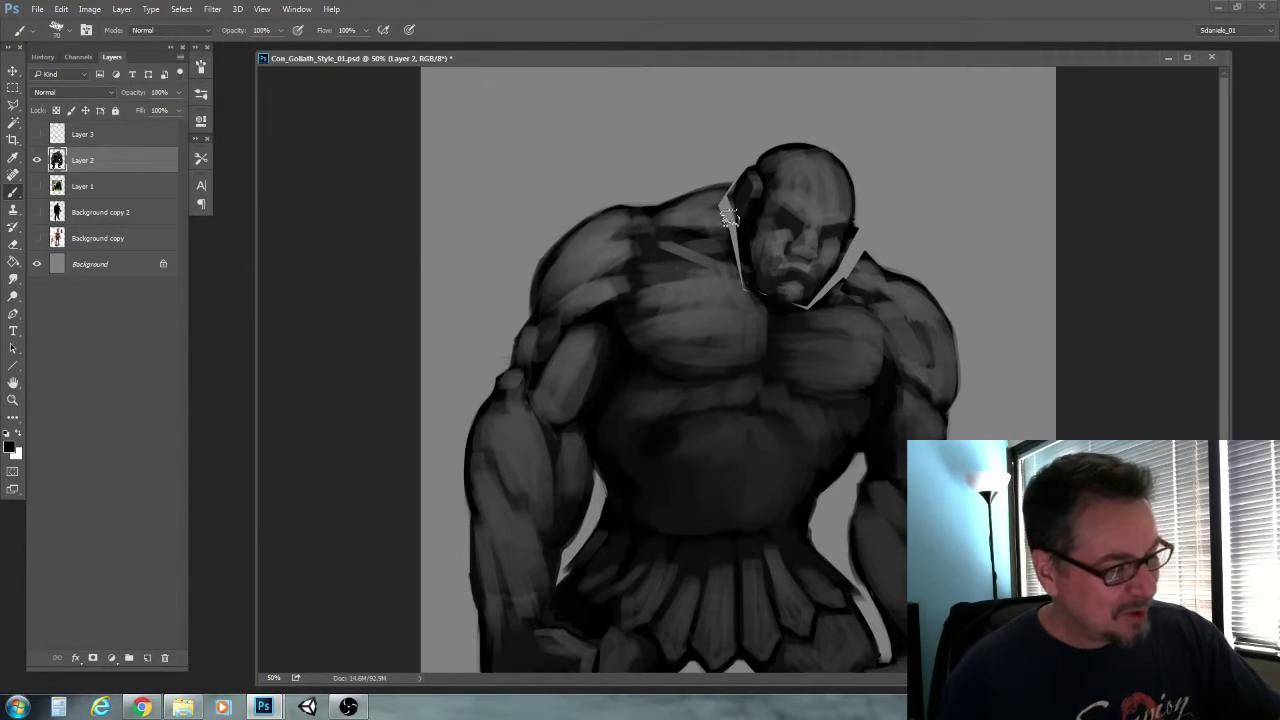
mouse_move(730, 216)
left_mouse_down()
mouse_move(758, 298)
mouse_move(723, 208)
left_mouse_up()
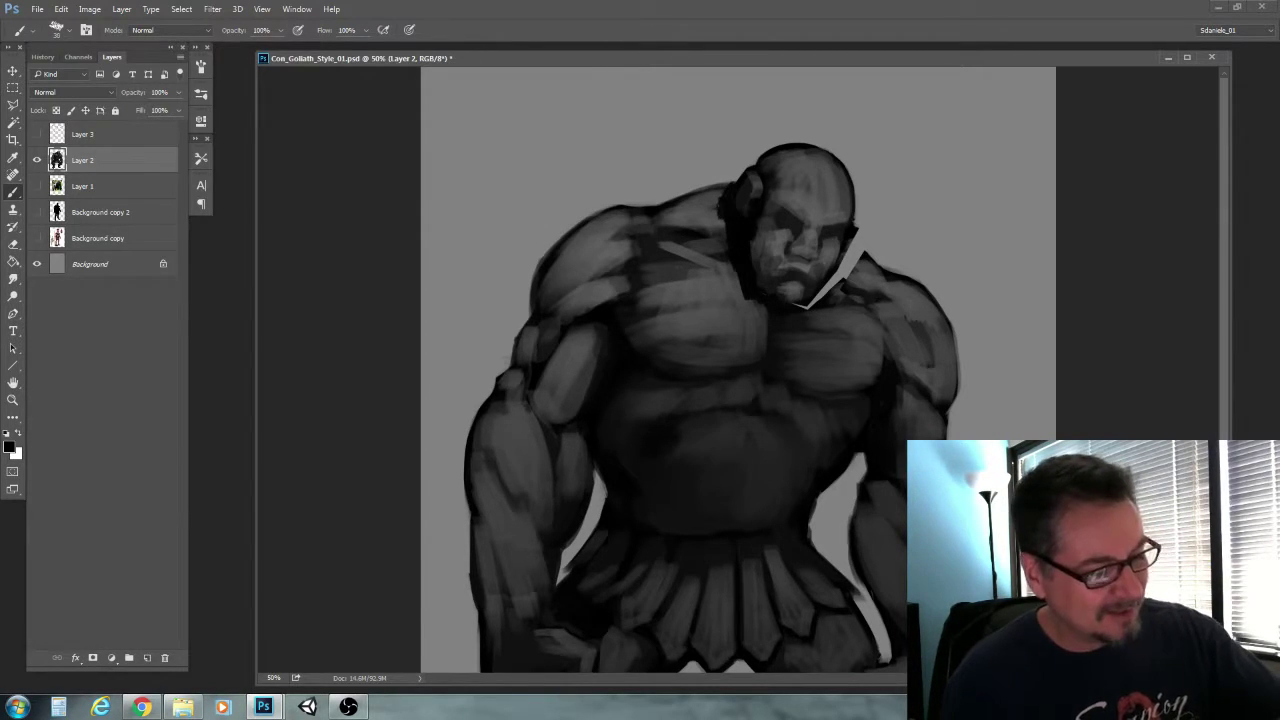
key("bracketright")
mouse_move(855, 246)
left_mouse_down()
mouse_move(866, 260)
mouse_move(858, 247)
mouse_move(843, 287)
mouse_move(826, 280)
mouse_move(808, 302)
left_mouse_up()
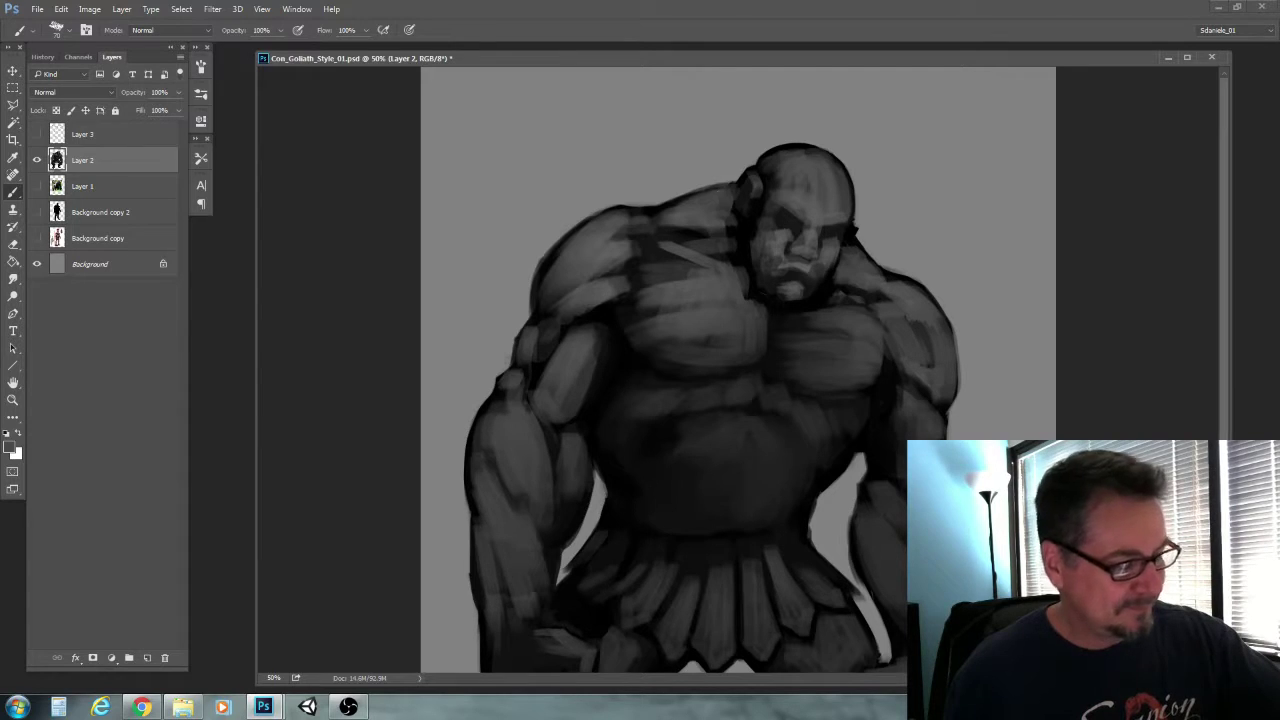
key("e")
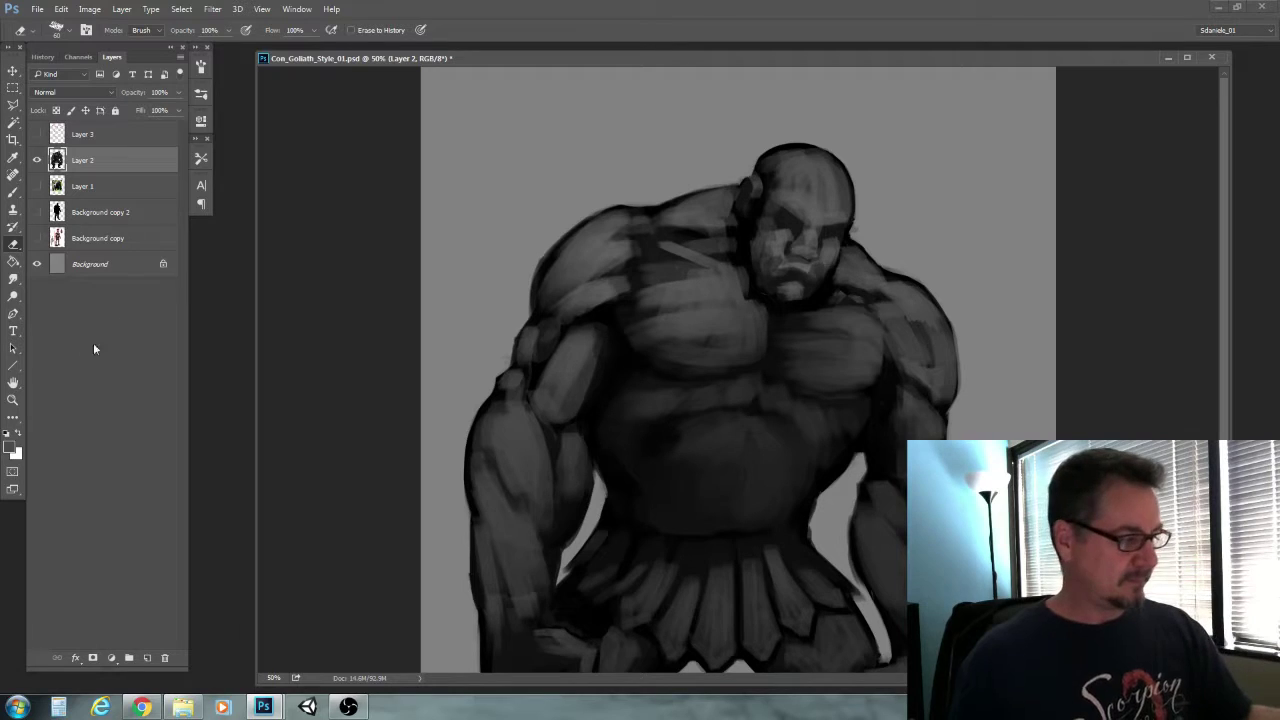
Darken the repainted shoulder on the picture's right using an enlarged Burn tool with Midtones range and 20% exposure
left_click(12, 399)
left_click(495, 405, "alt")
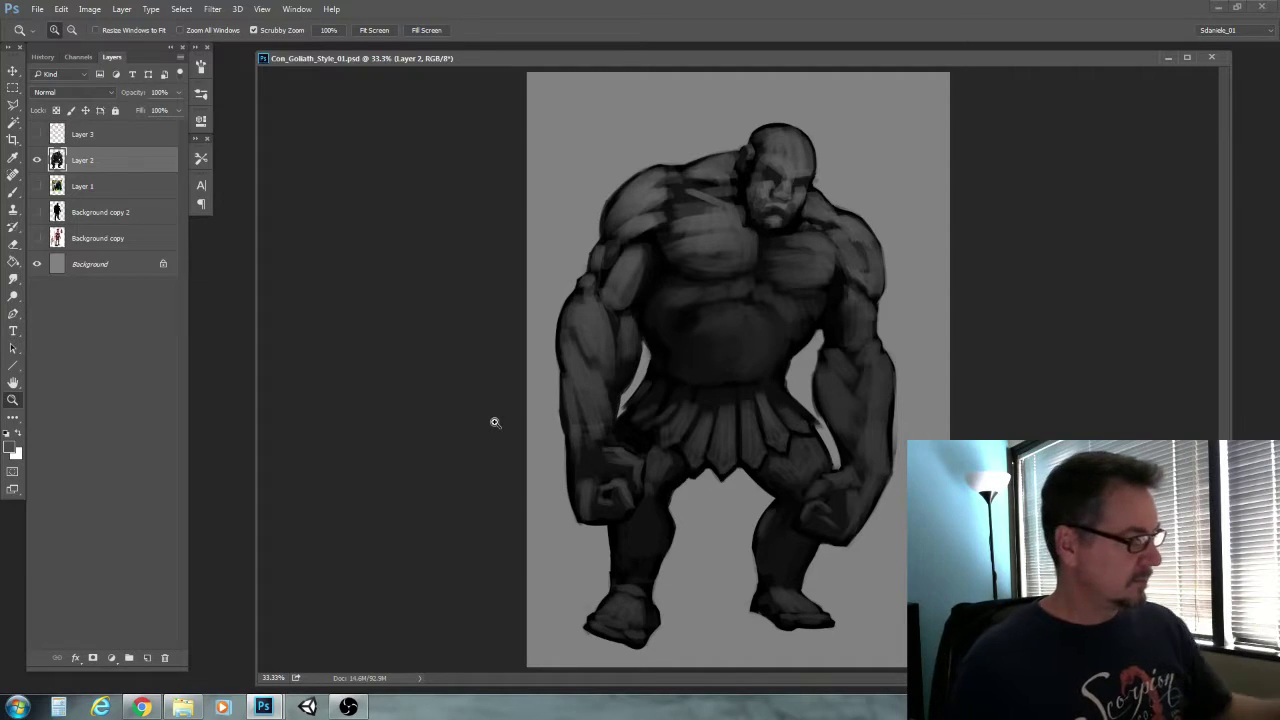
left_click_drag(13, 296, 55, 309)
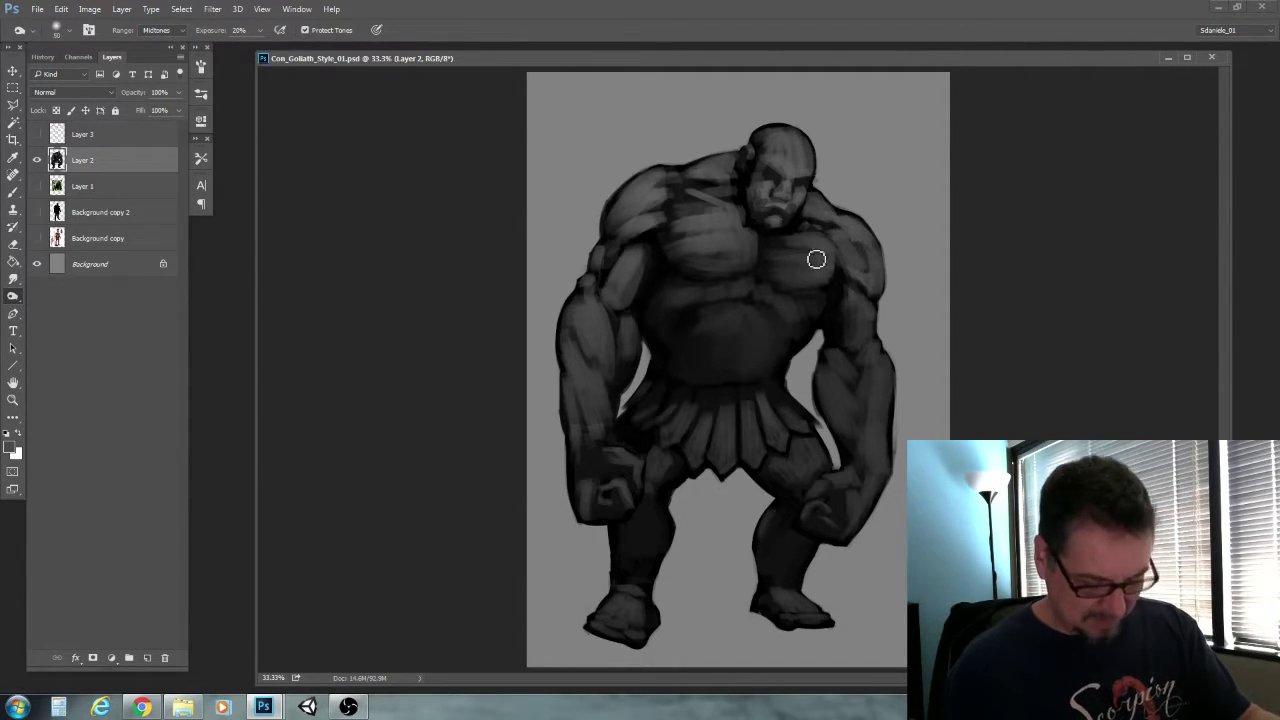
key("bracketright")
key("bracketright")
key("bracketright")
key("bracketright")
key("bracketright")
key("bracketright")
key("bracketright")
key("bracketright")
left_click_drag(848, 262, 866, 284)
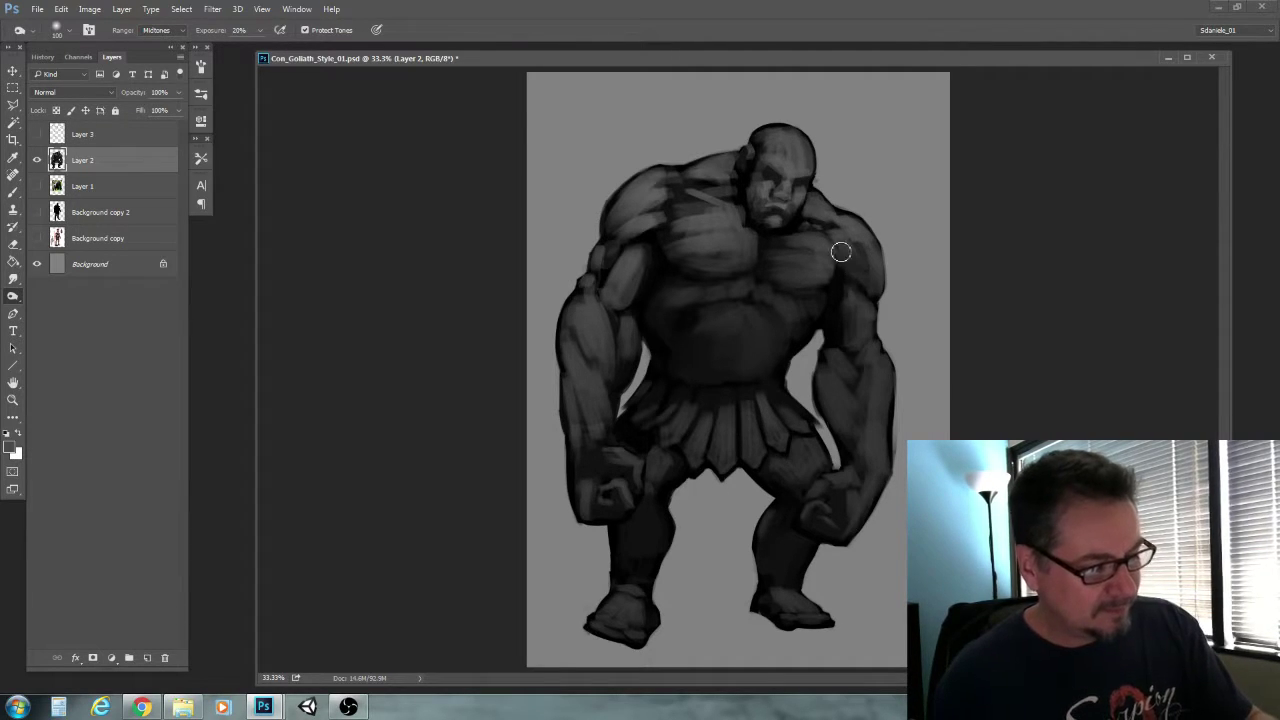
Continue burning the shading on the arms with a larger soft brush, between 125 and 175 px
key("bracketright")
key("bracketright")
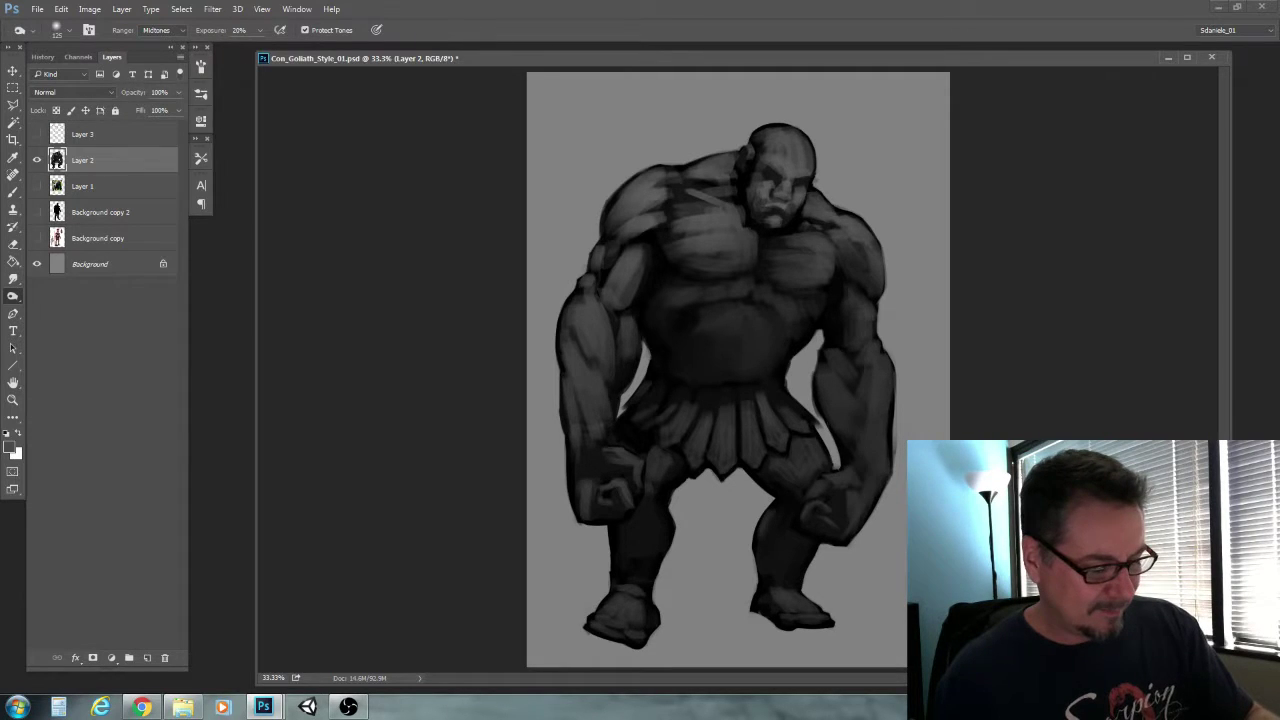
key("bracketright")
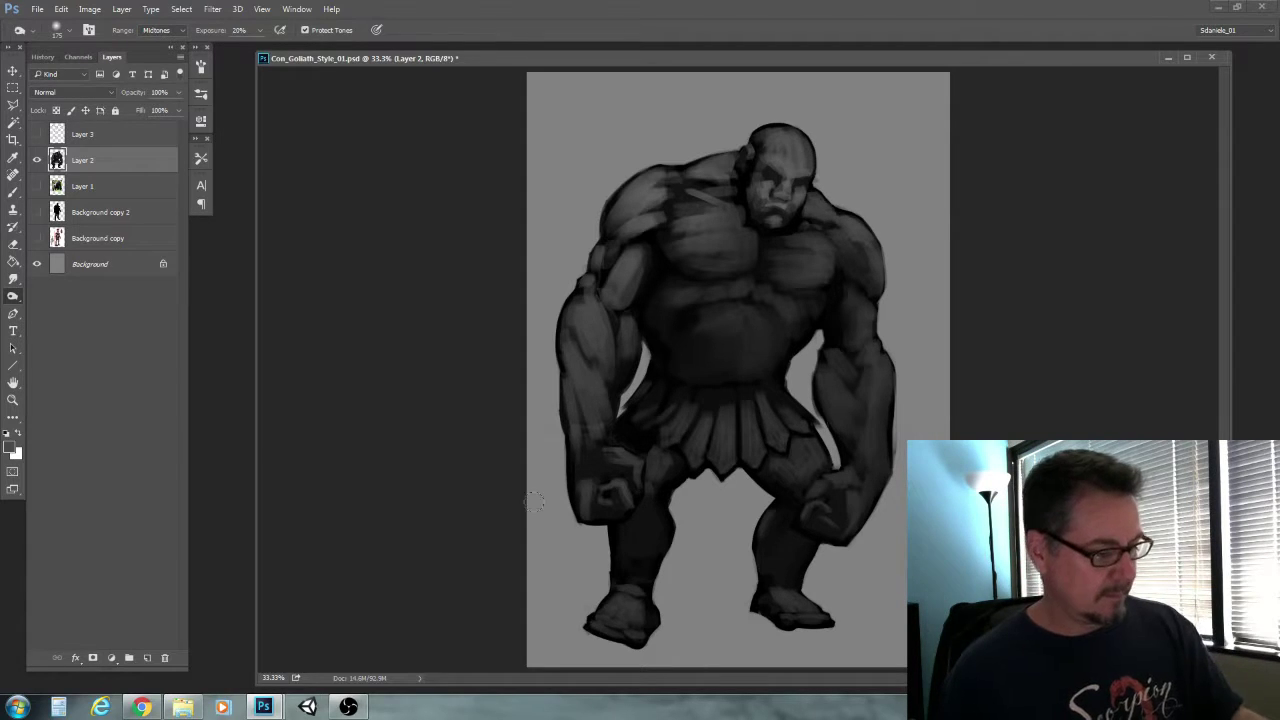
key("bracketleft")
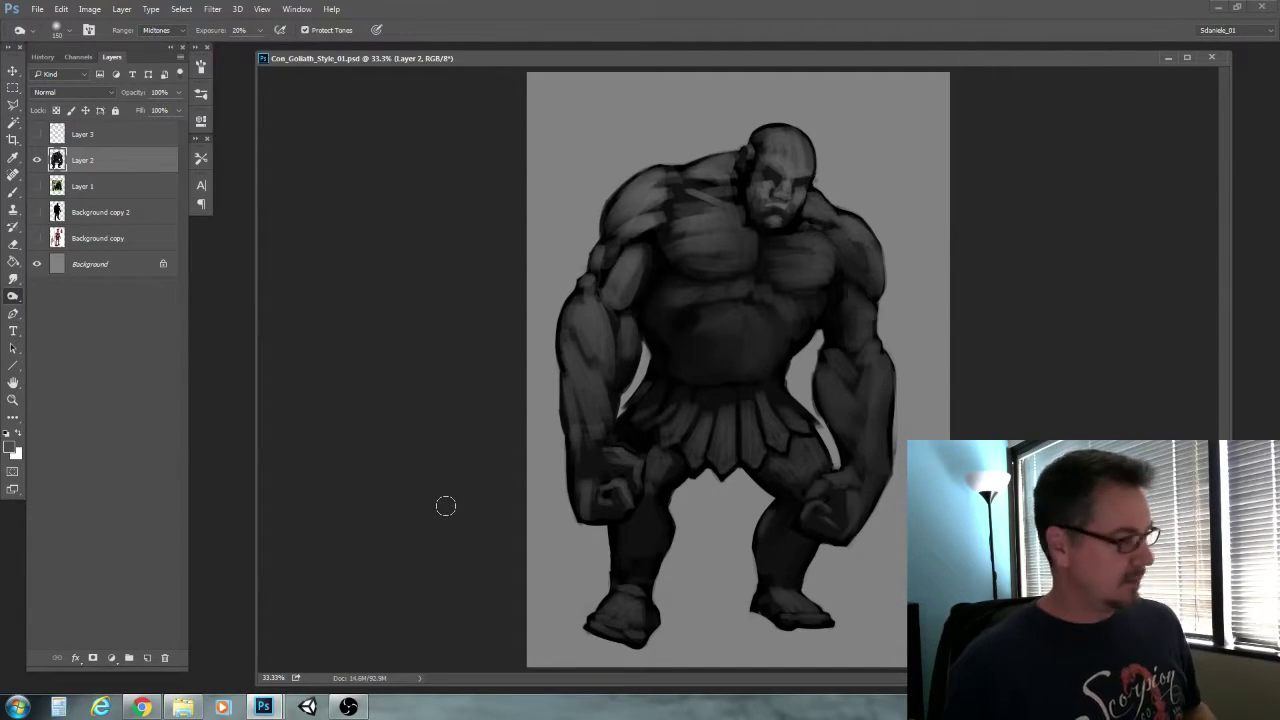
Erase the stray marks beside the head, just above the neck on the picture's right
key("b")
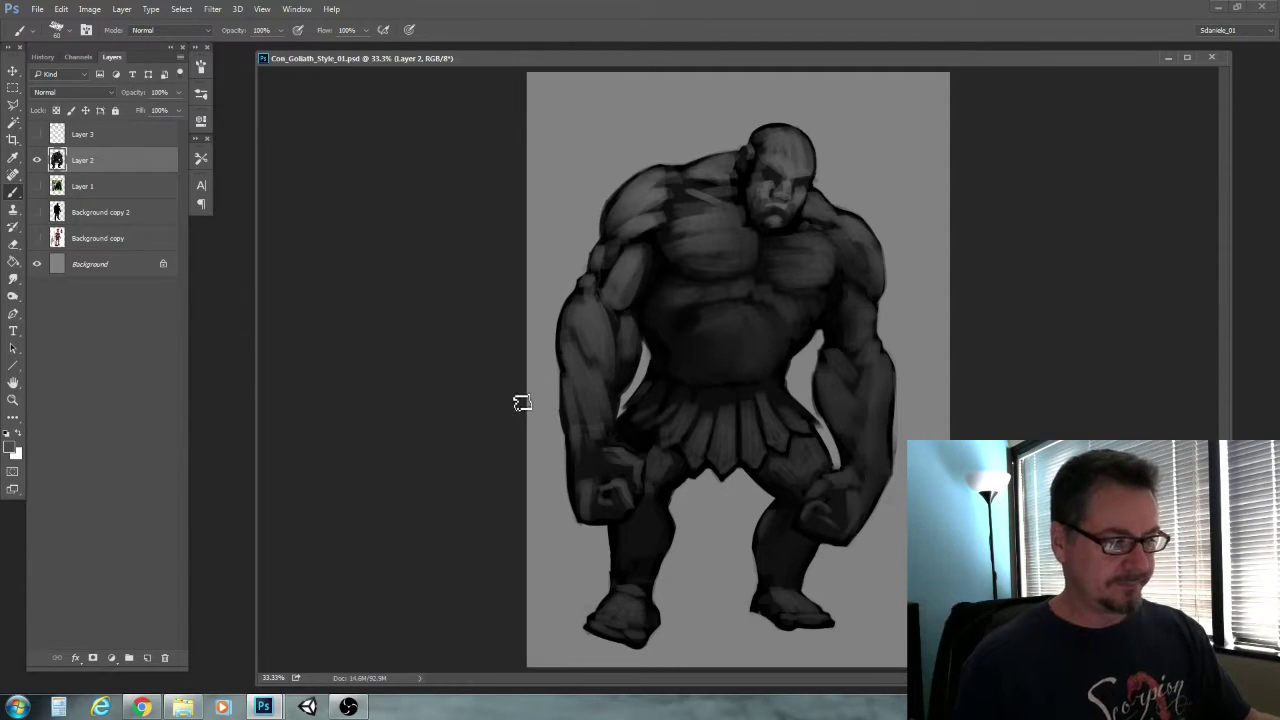
key("z")
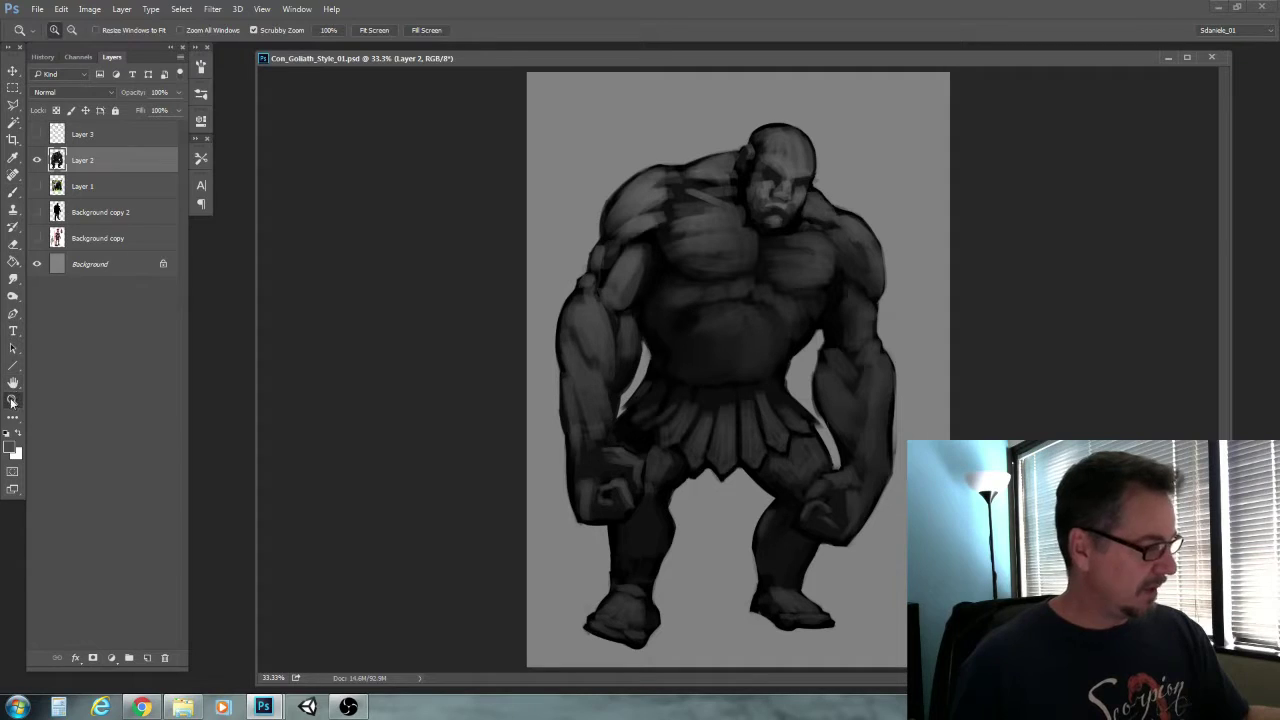
left_click(743, 198)
left_click(743, 198)
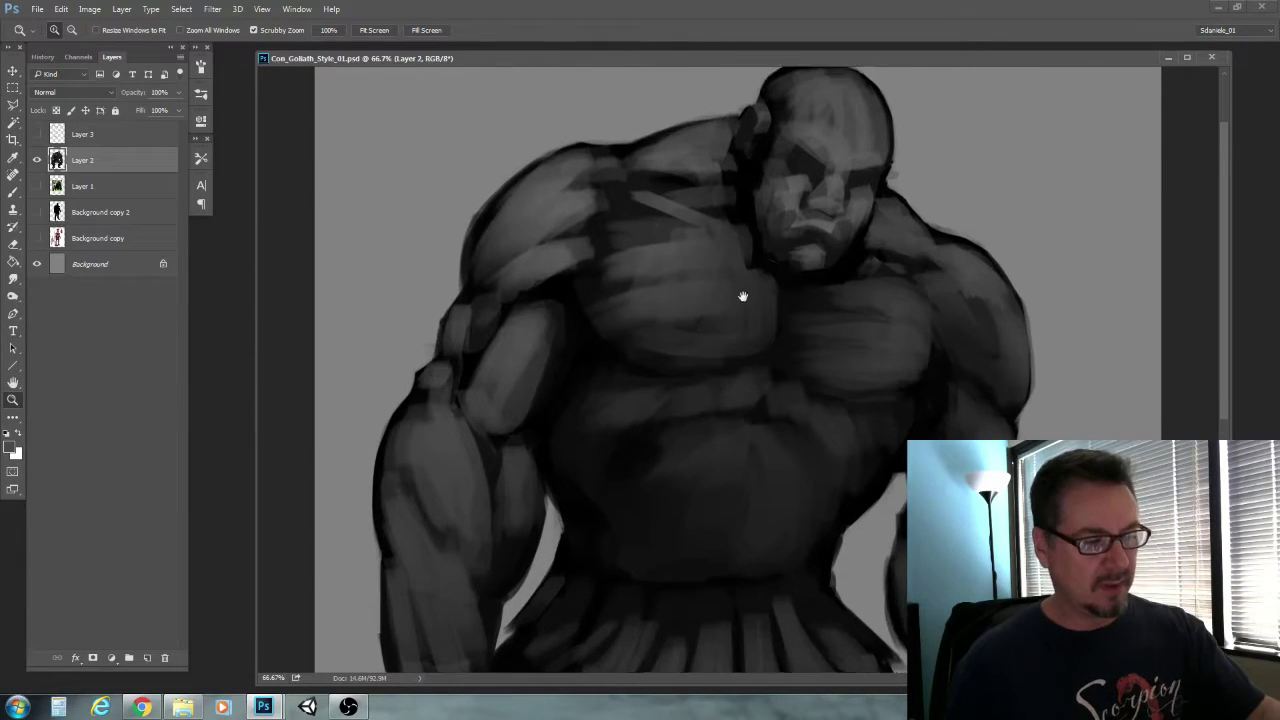
left_click(13, 244)
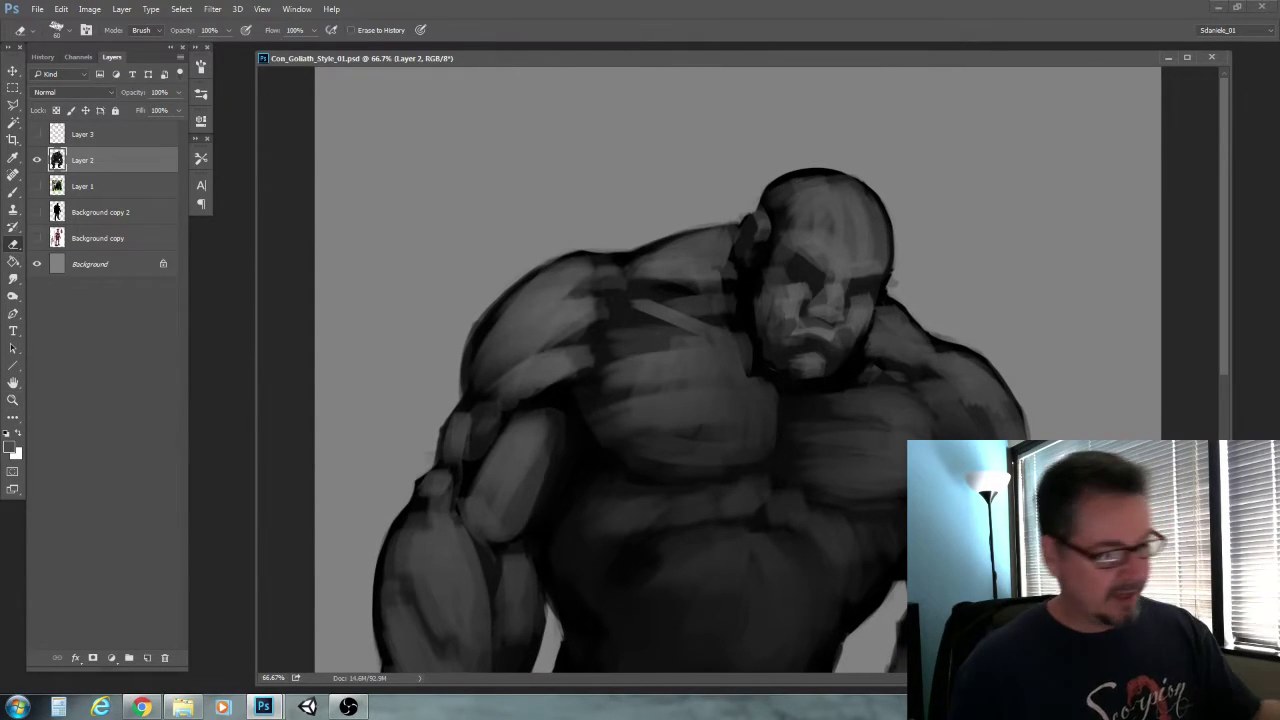
left_click_drag(898, 290, 905, 262)
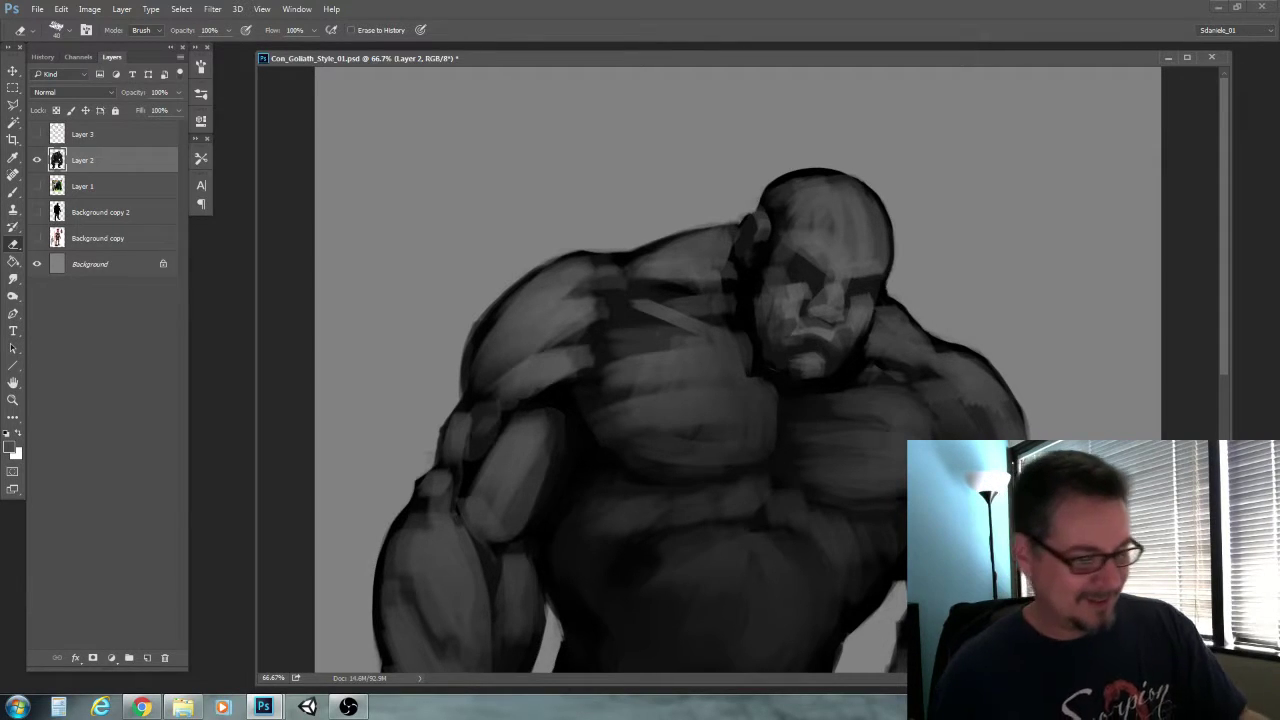
Reset the colours to default and sharpen the outer contour of the right-hand shoulder with a small black brush
key("b")
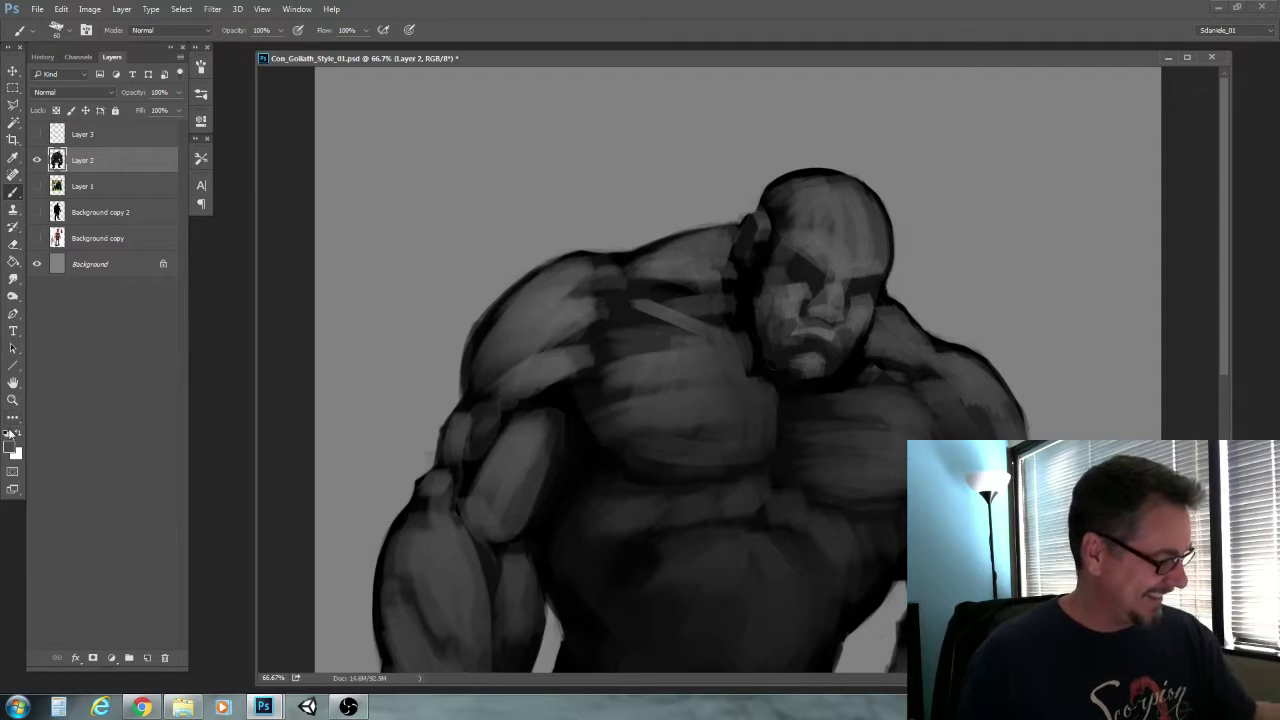
left_click(8, 432)
key("bracketleft")
key("bracketleft")
key("bracketleft")
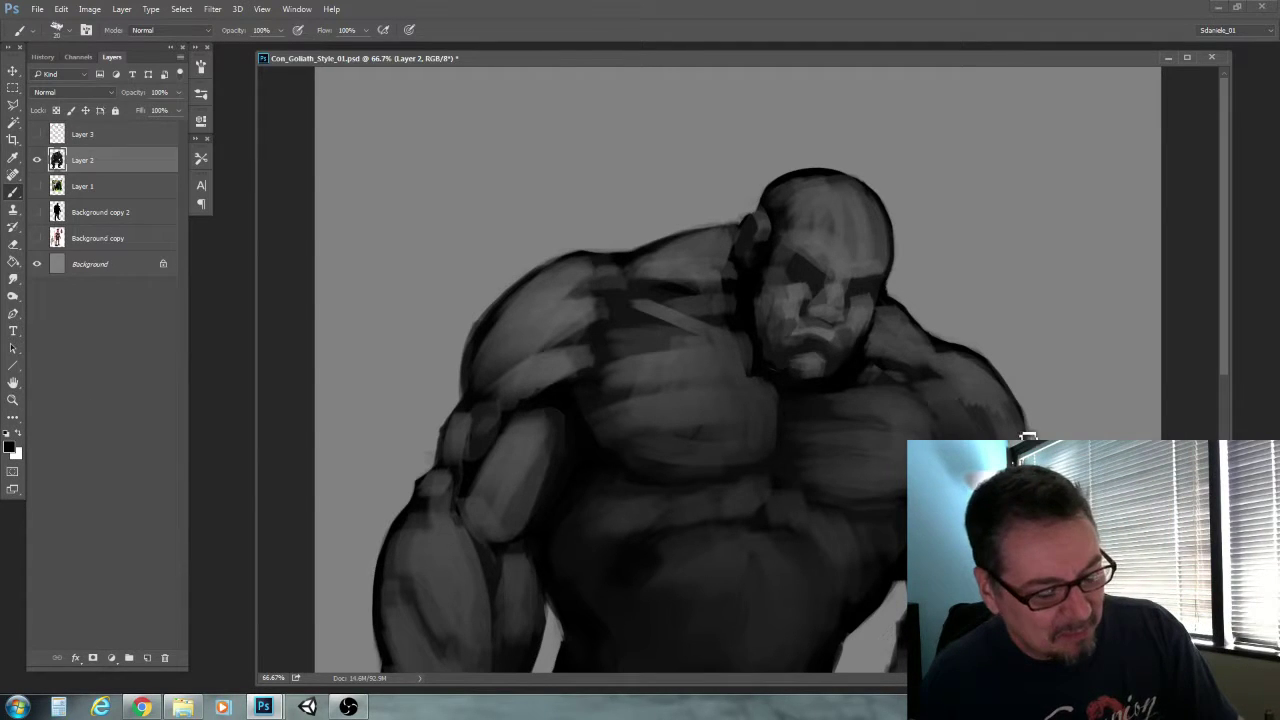
key("bracketright")
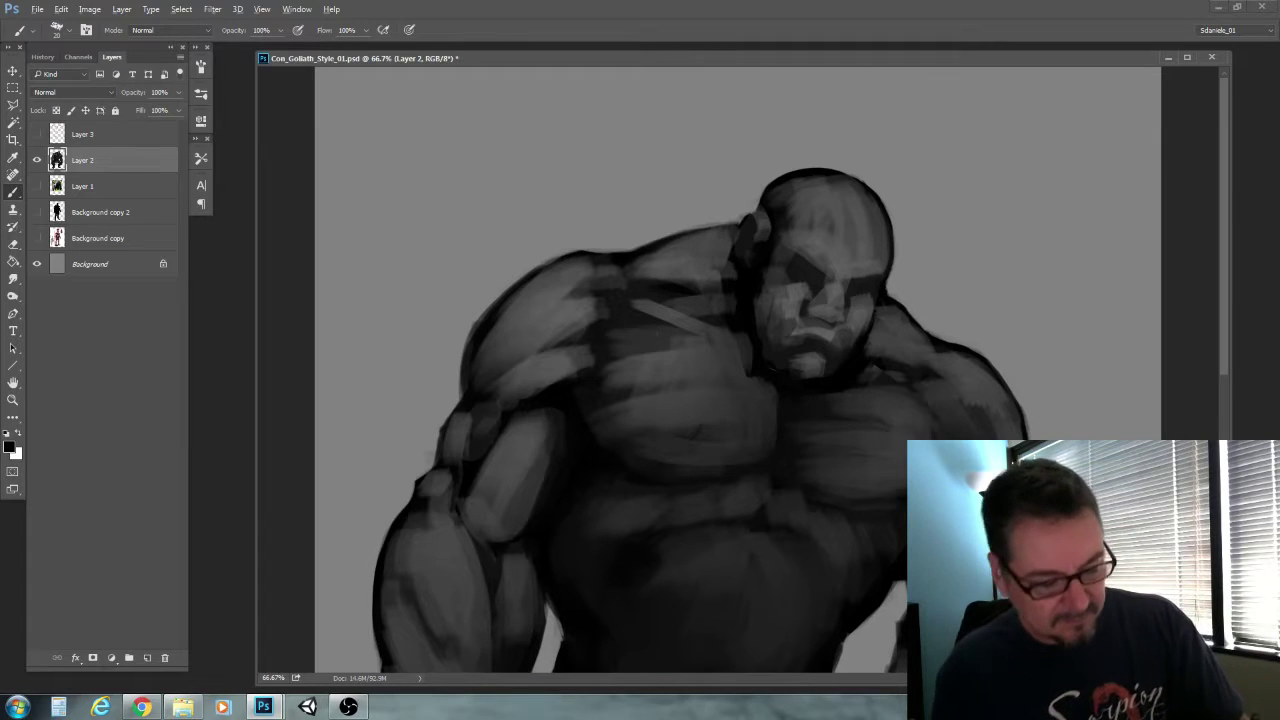
Repaint the muscle shading on the right-hand shoulder using grey sampled from the chest and a smaller black brush
left_click(657, 334, "alt")
key("bracketright")
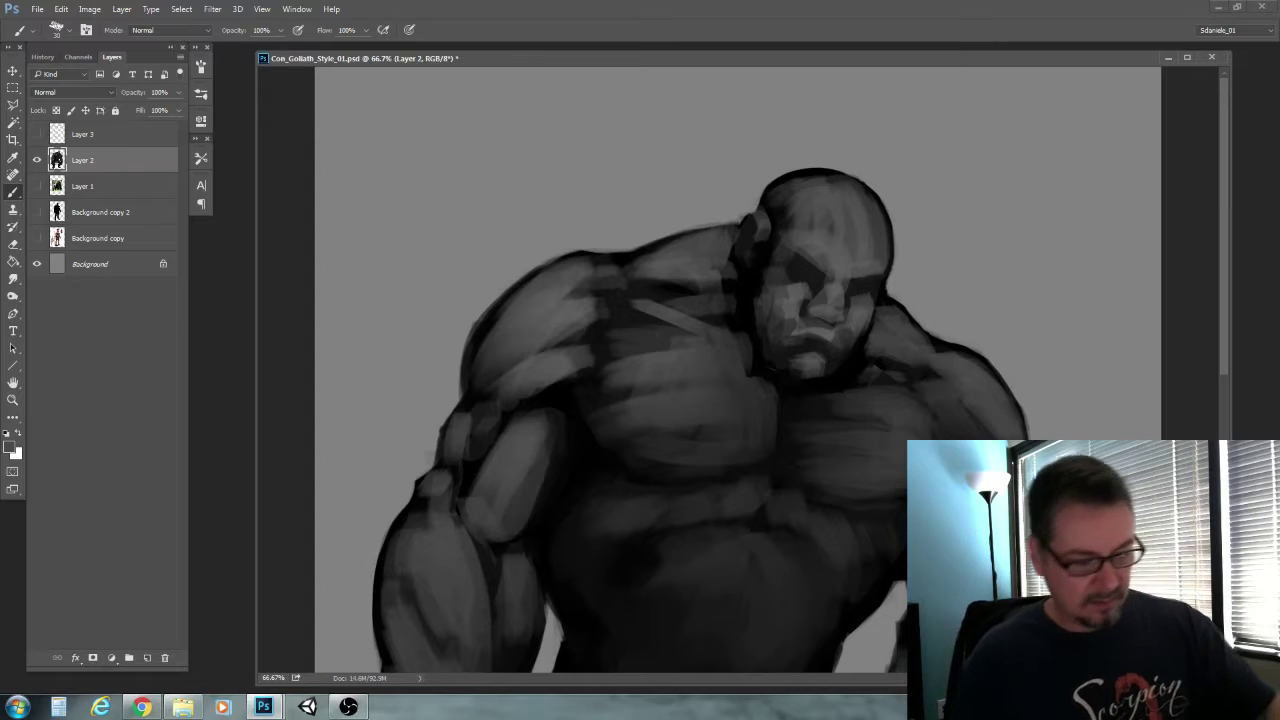
key("x")
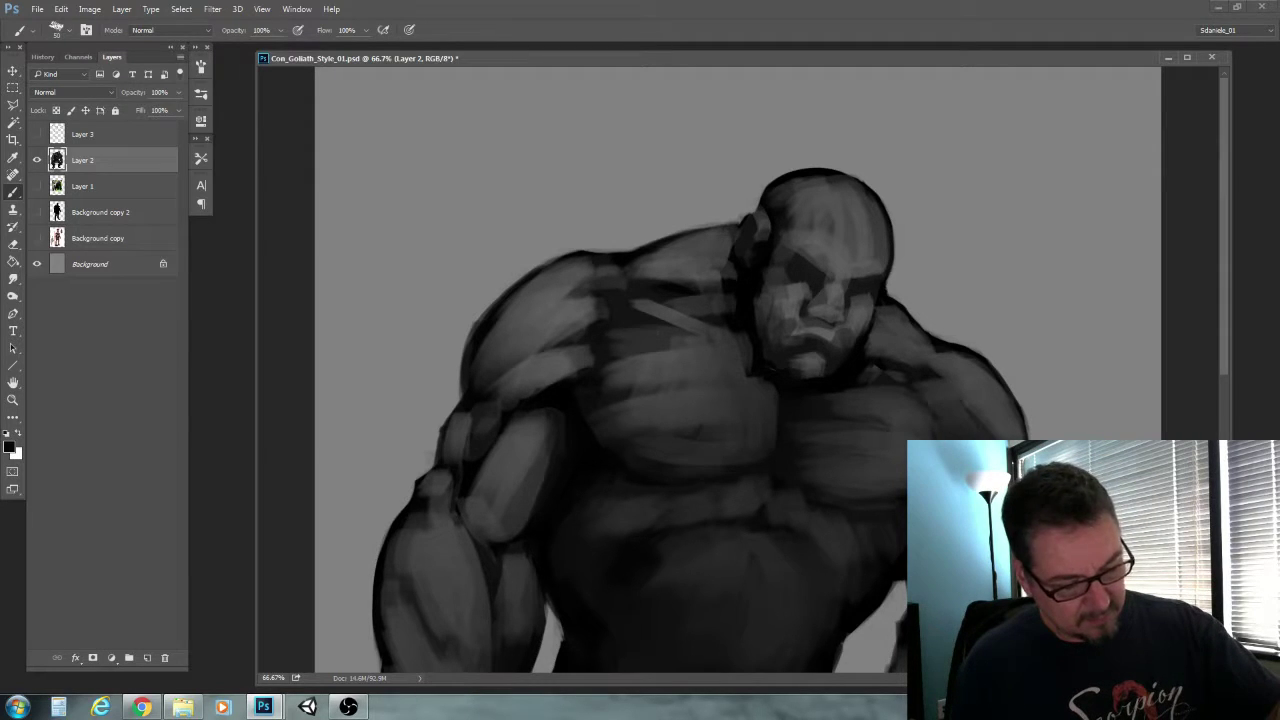
key("bracketleft")
key("bracketleft")
key("bracketleft")
key("bracketleft")
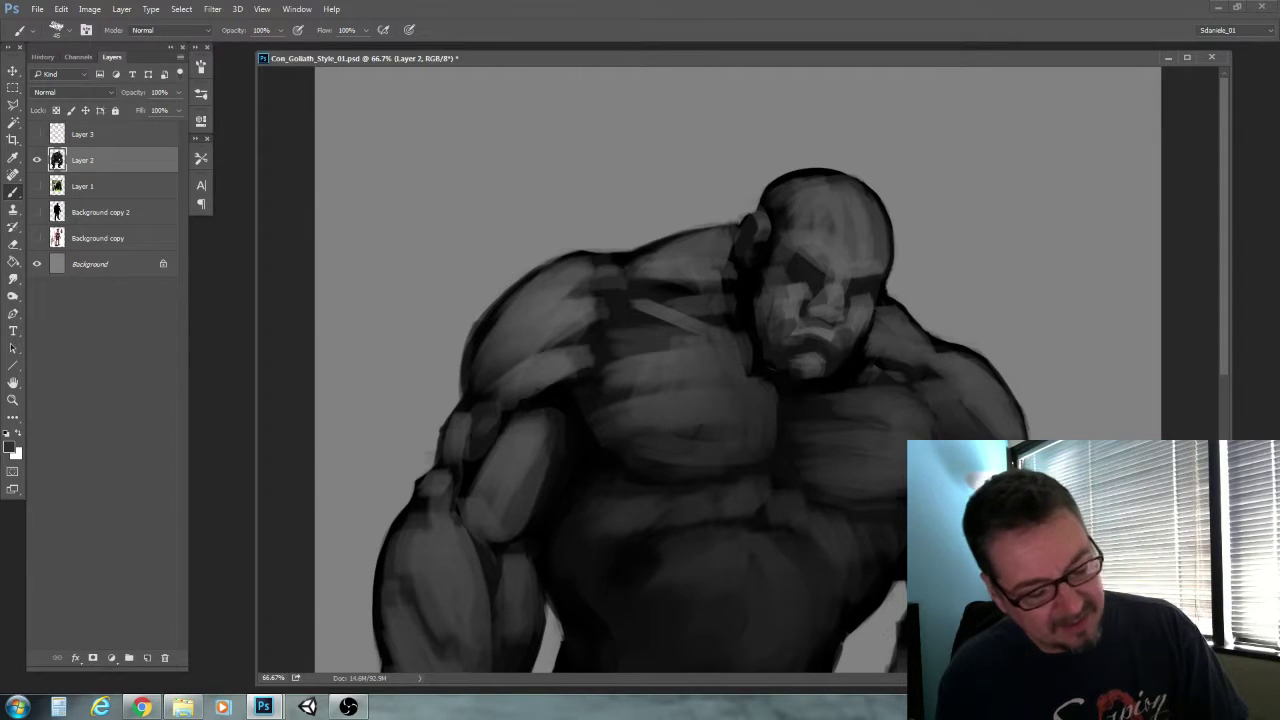
Blend the right-hand shoulder into the chest muscle with broad grey strokes, varying the brush size
key("bracketright")
key("bracketright")
key("bracketright")
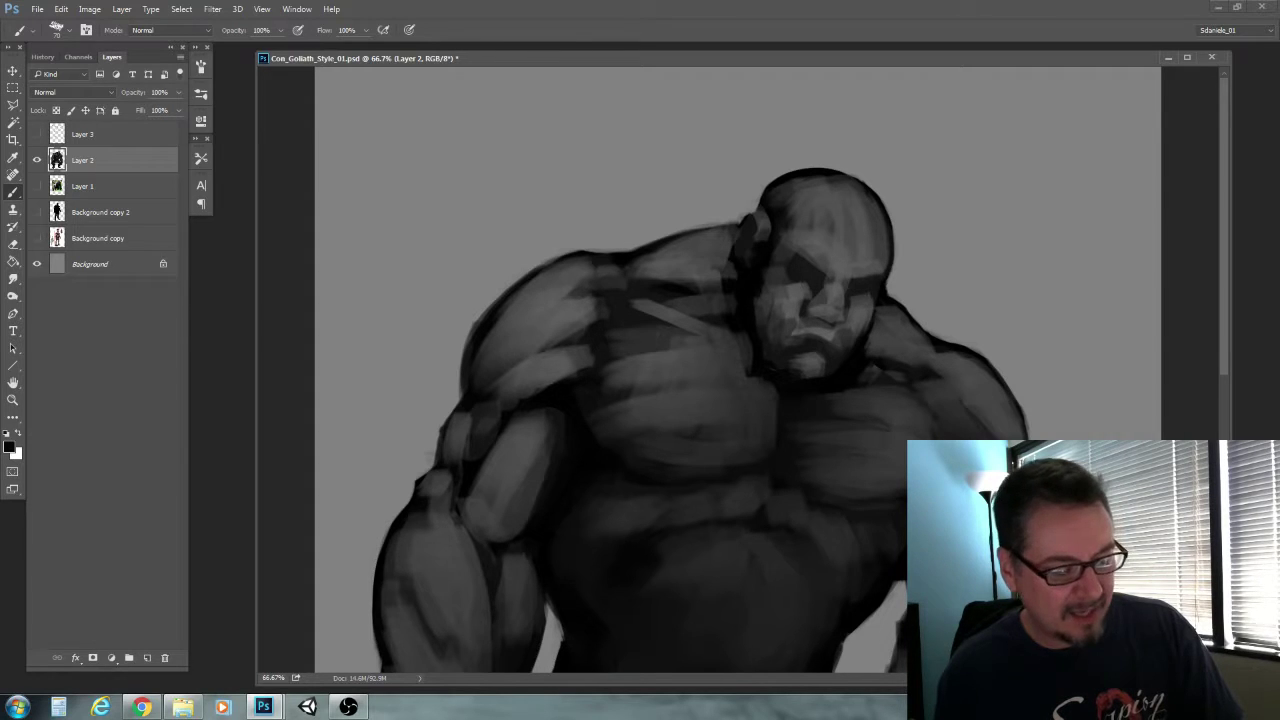
key("[")
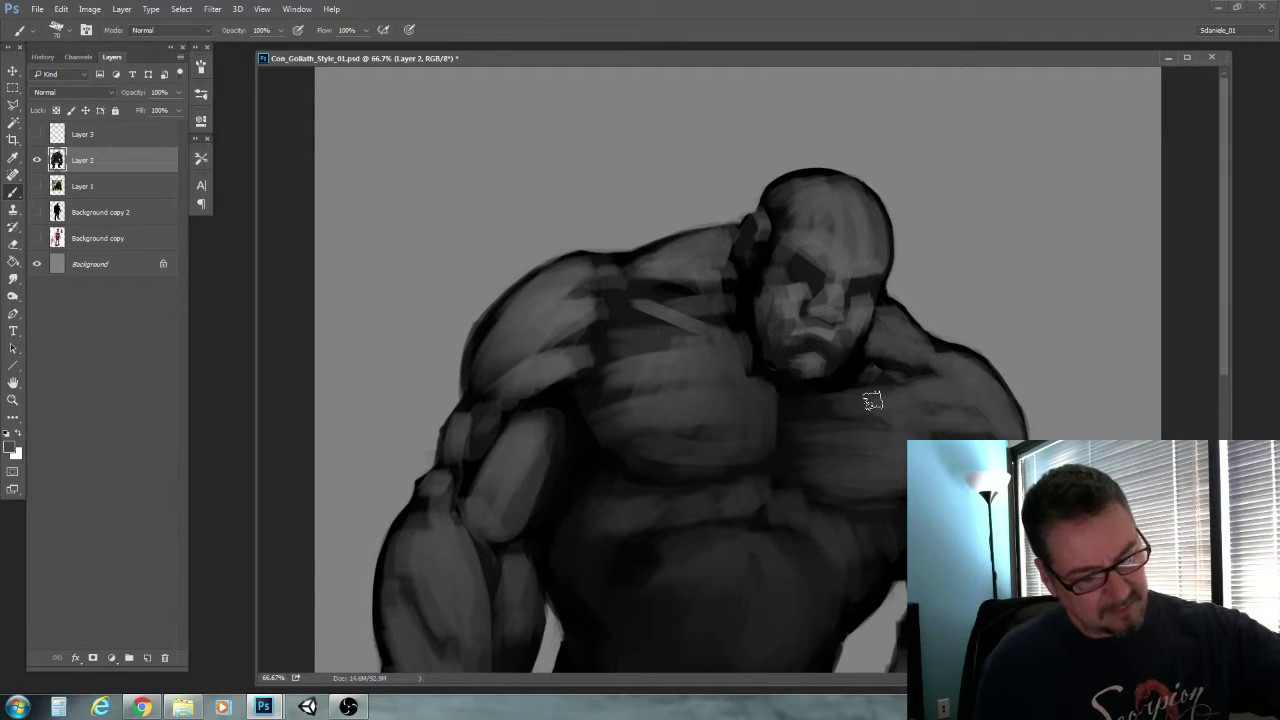
left_click_drag(955, 423, 933, 425)
key("bracketleft")
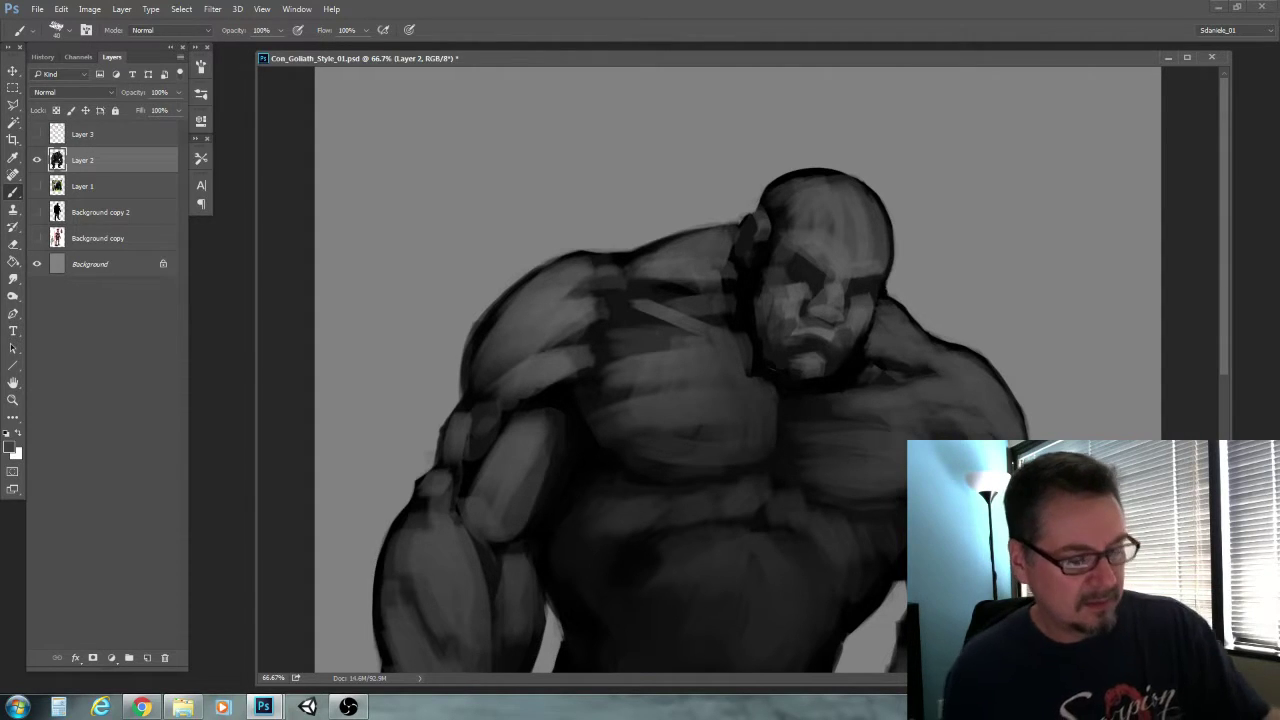
Refine the neck muscle, collarbone and upper chest on the picture's right with dark and grey tones sampled nearby
left_click(915, 372, "alt")
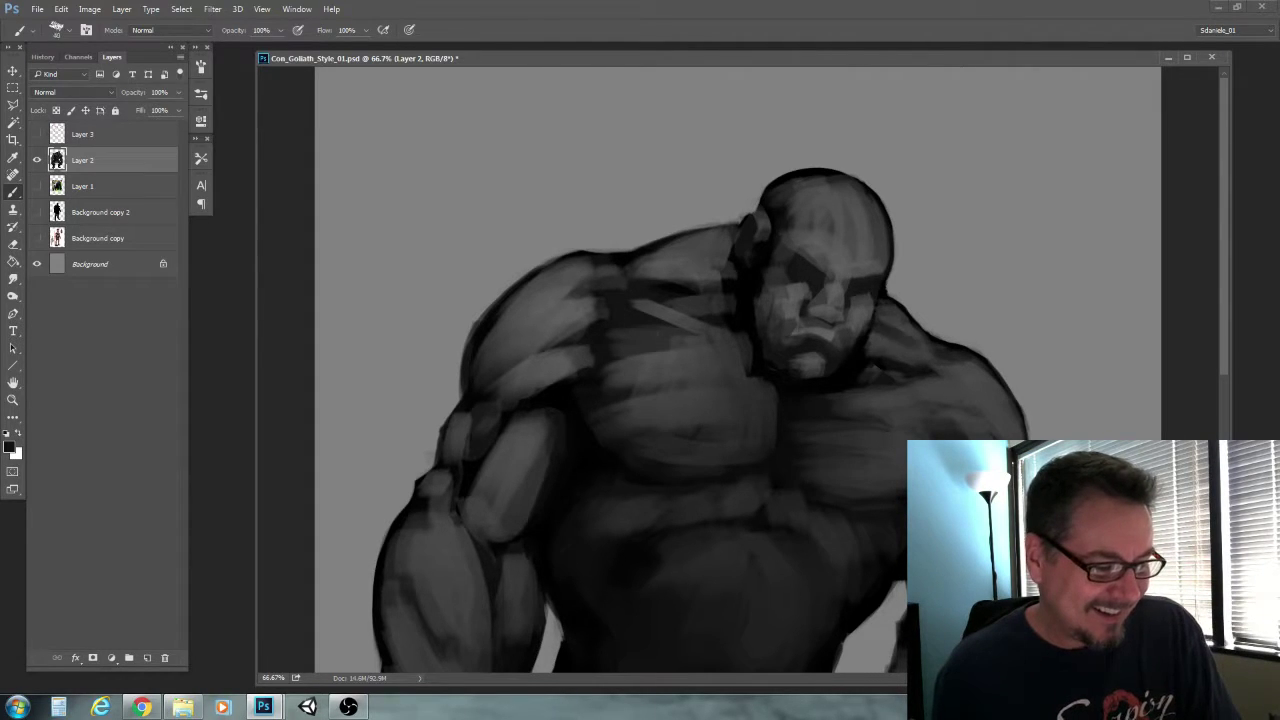
left_click(892, 318, "alt")
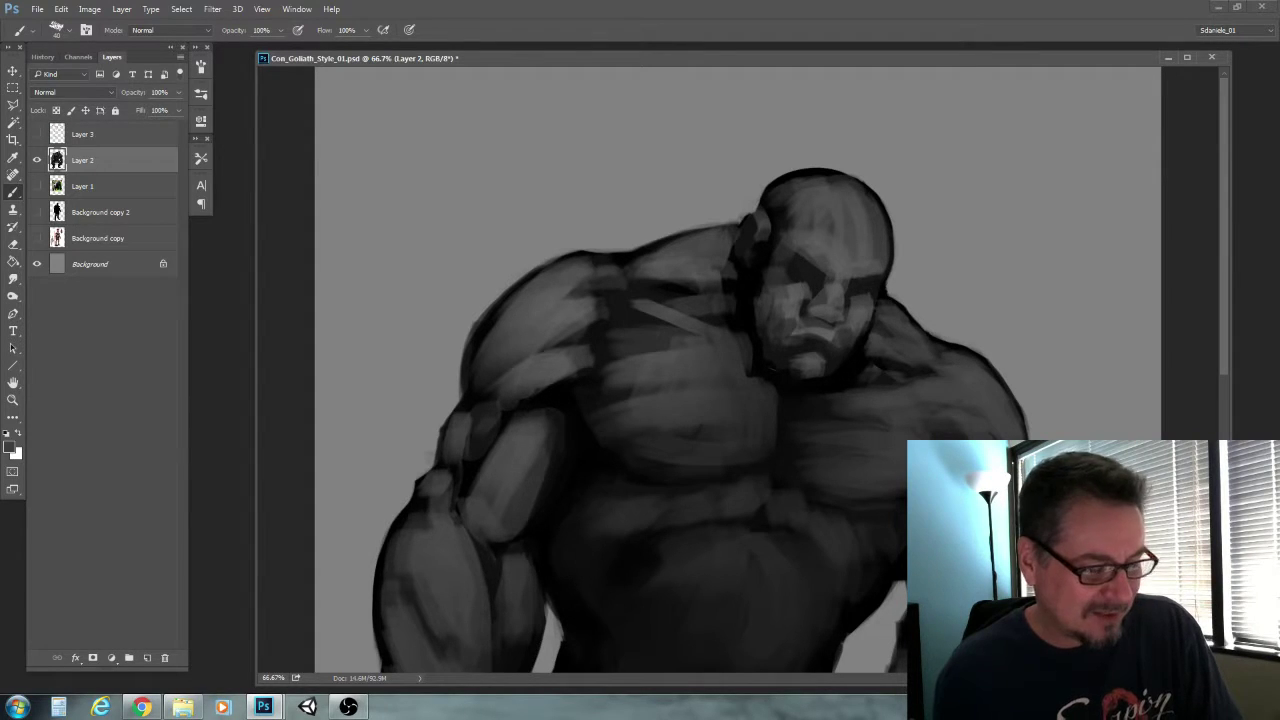
key("bracketright")
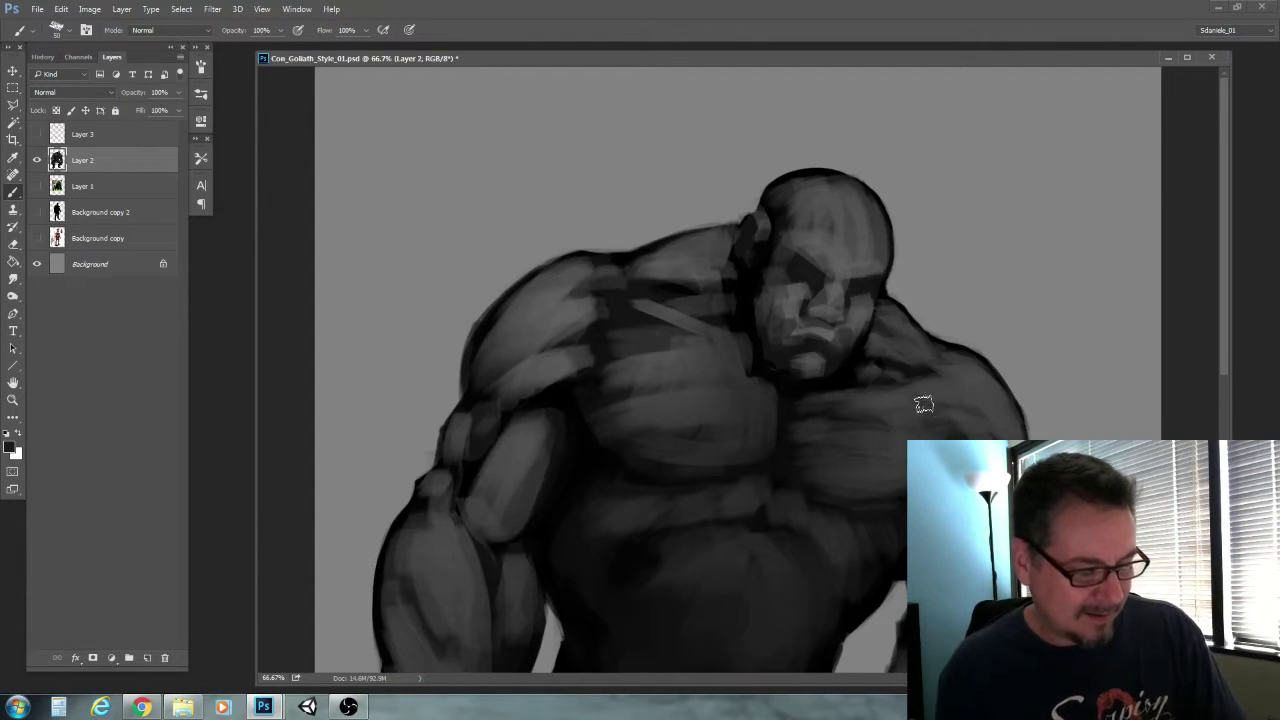
key("bracketleft")
mouse_move(892, 387)
left_mouse_down()
mouse_move(915, 398)
mouse_move(904, 379)
mouse_move(934, 384)
left_mouse_up()
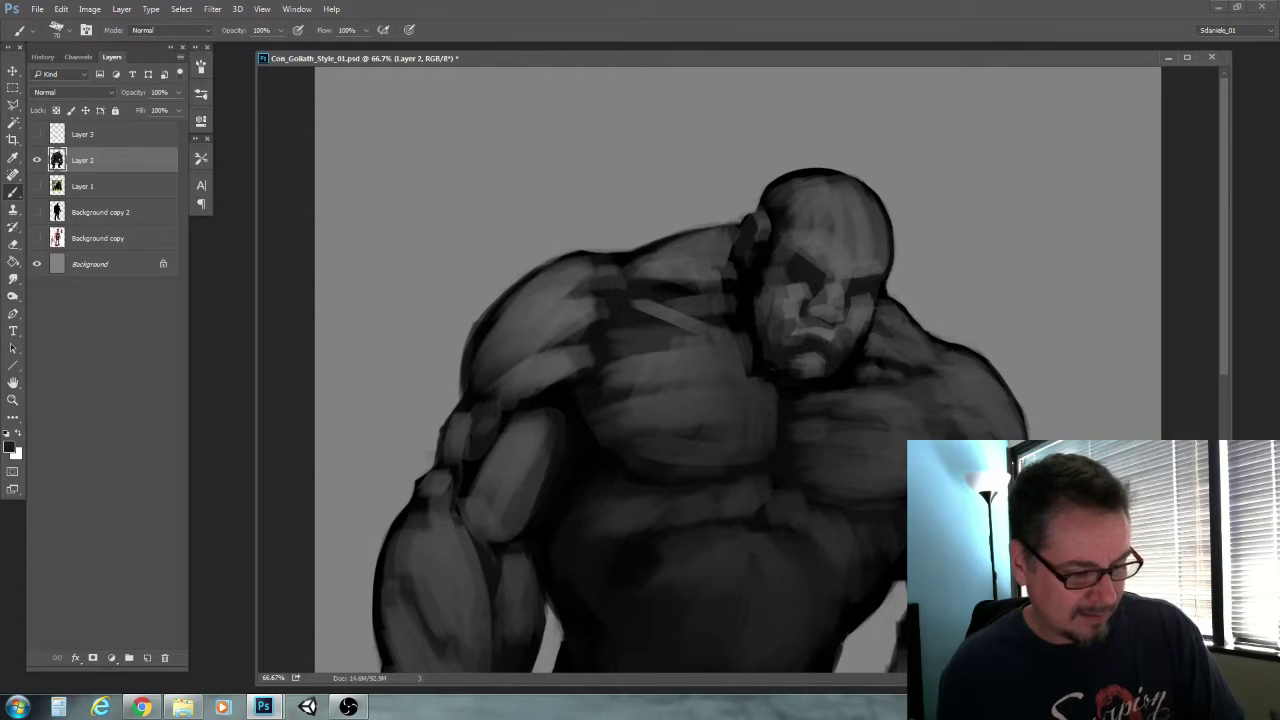
Blend the upper arm, elbow and forearm shading on the picture's right using dark and grey tones sampled from that arm
key("bracketleft")
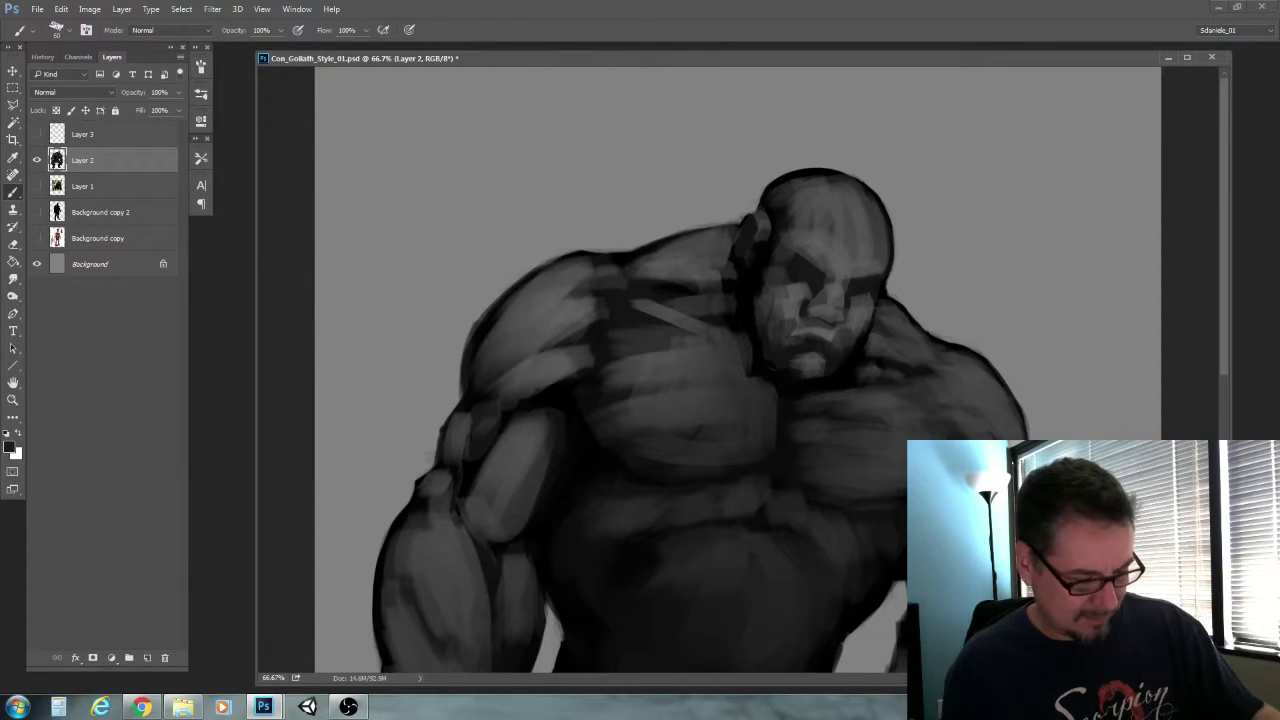
left_click_drag(886, 563, 860, 449)
key("bracketleft")
key("bracketleft")
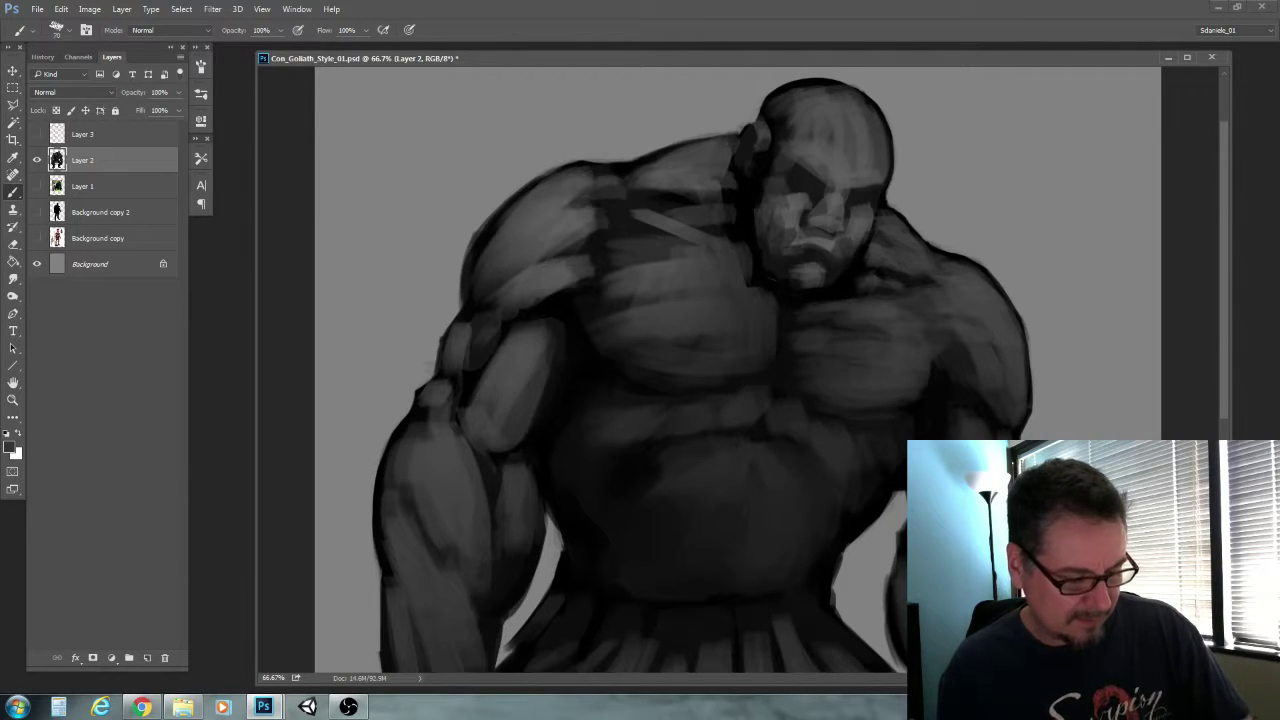
left_click_drag(918, 560, 918, 451)
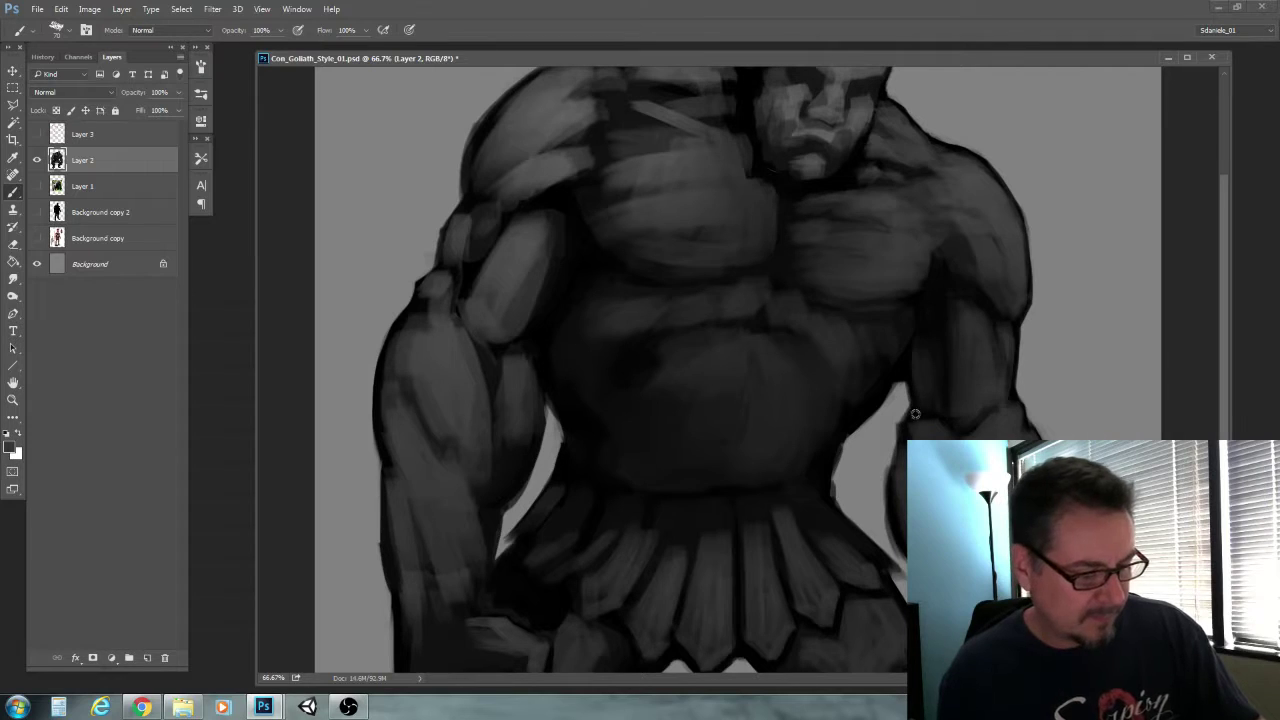
key("x")
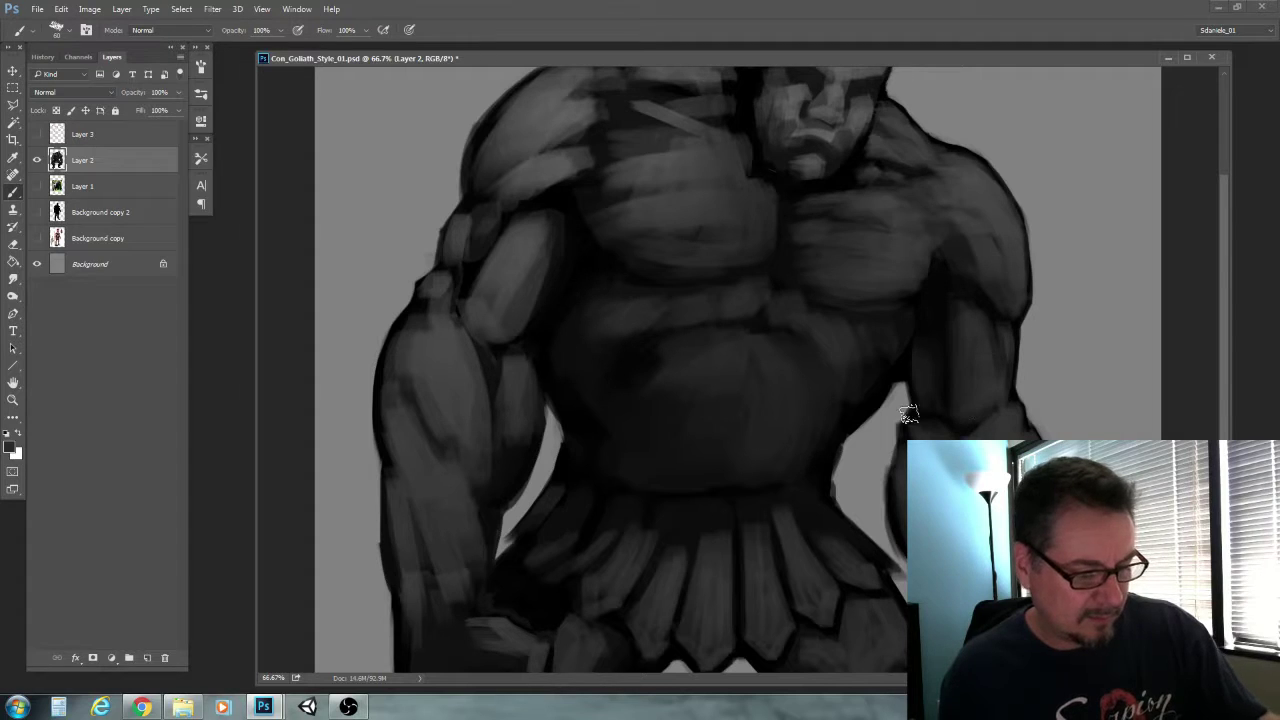
left_click_drag(903, 588, 877, 514)
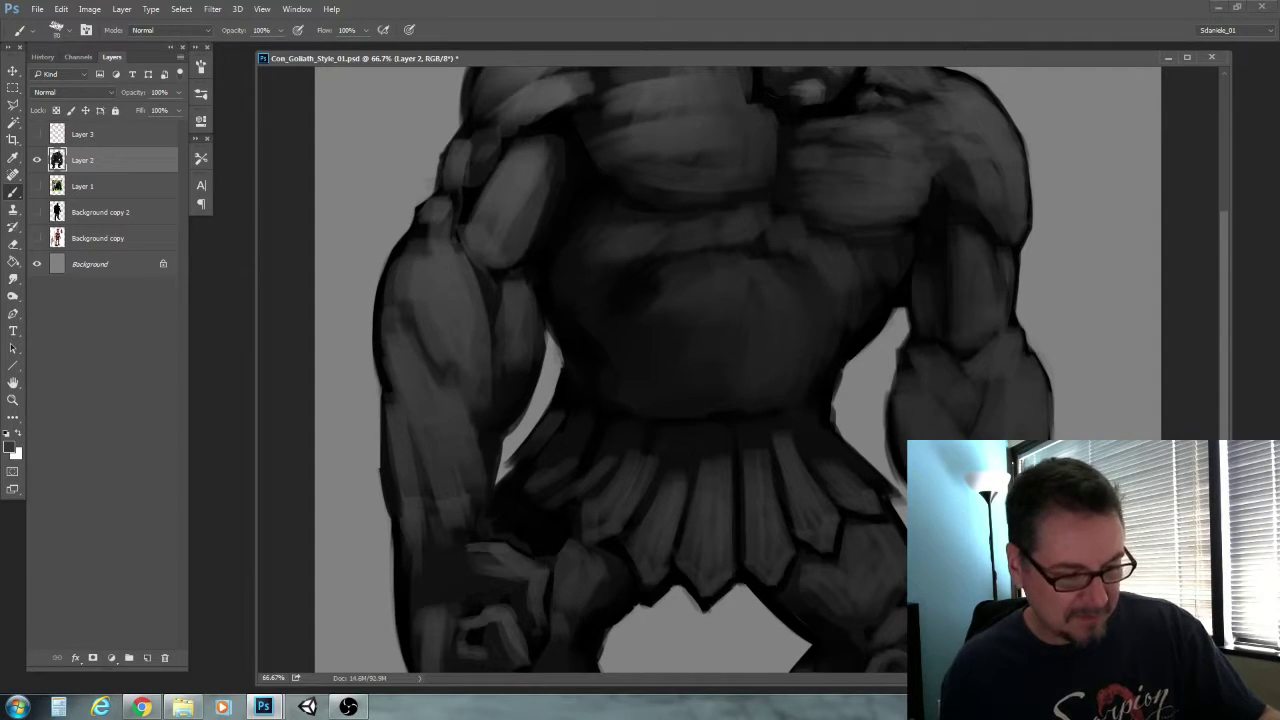
left_click(937, 276, "alt")
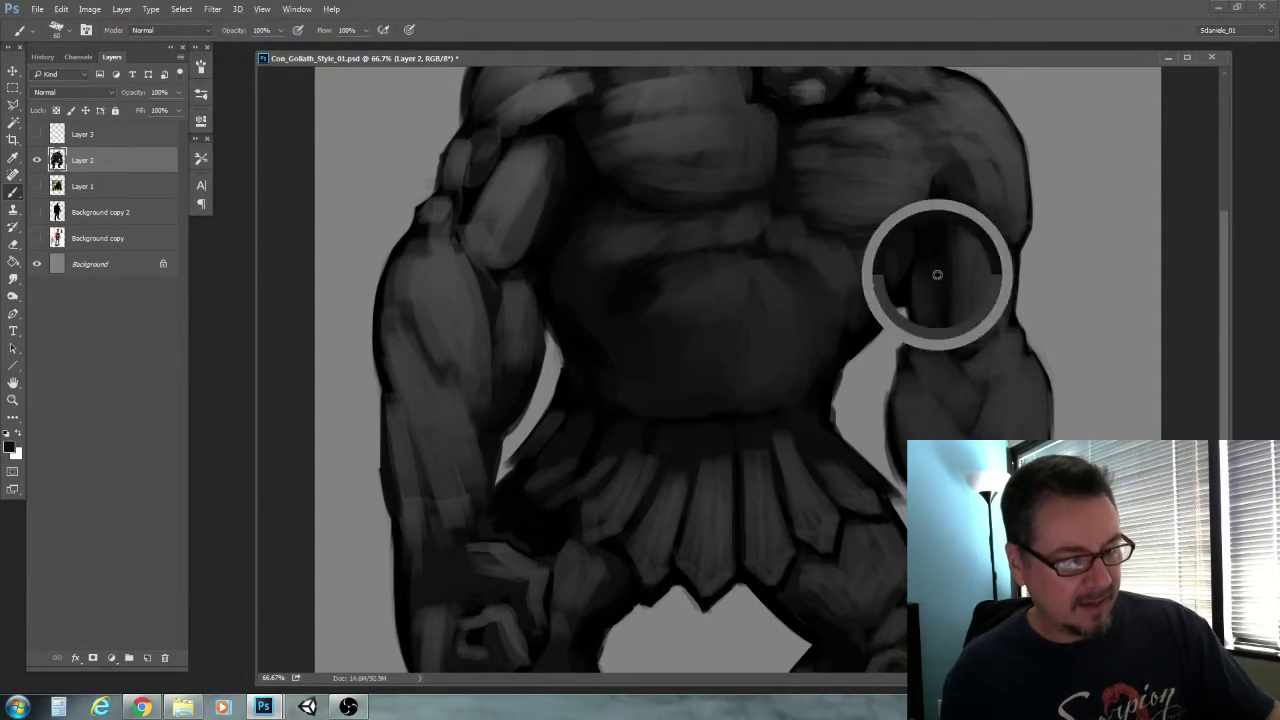
left_click(1006, 385, "alt")
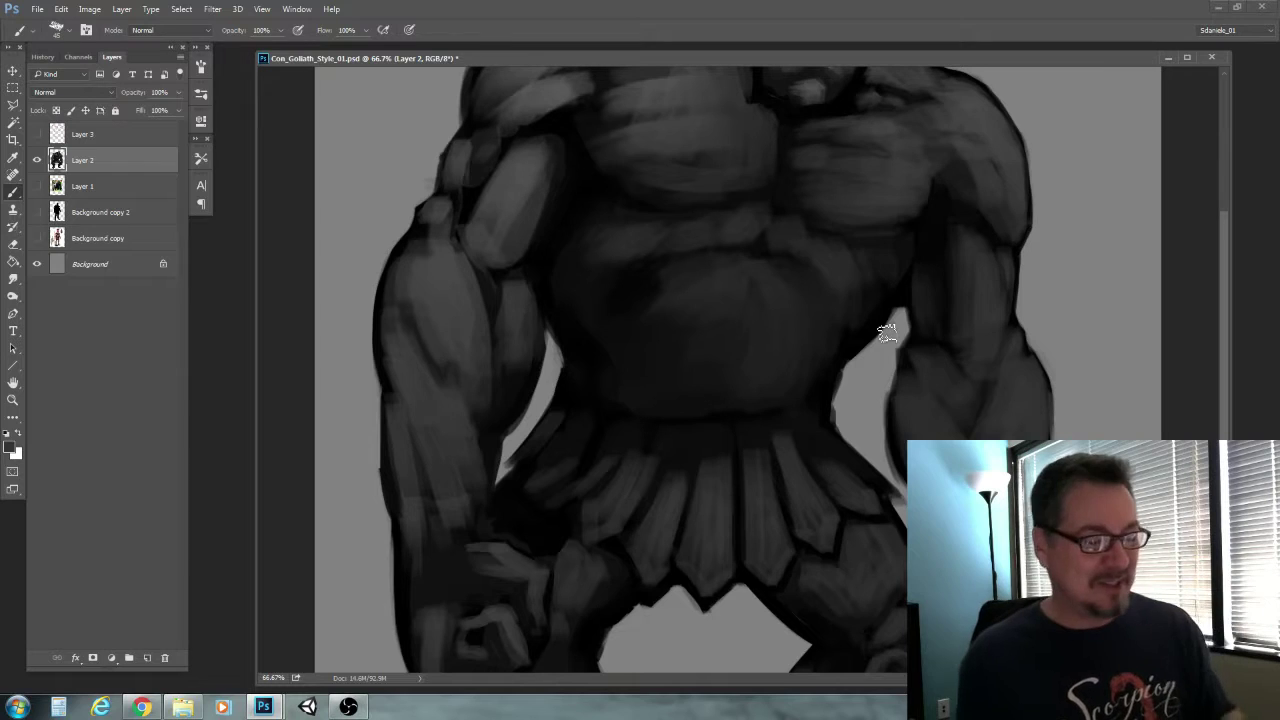
Refine the shadows around the fist on the picture's right with a small brush and near-black sampled from the leg beside it
left_click_drag(831, 458, 682, 371)
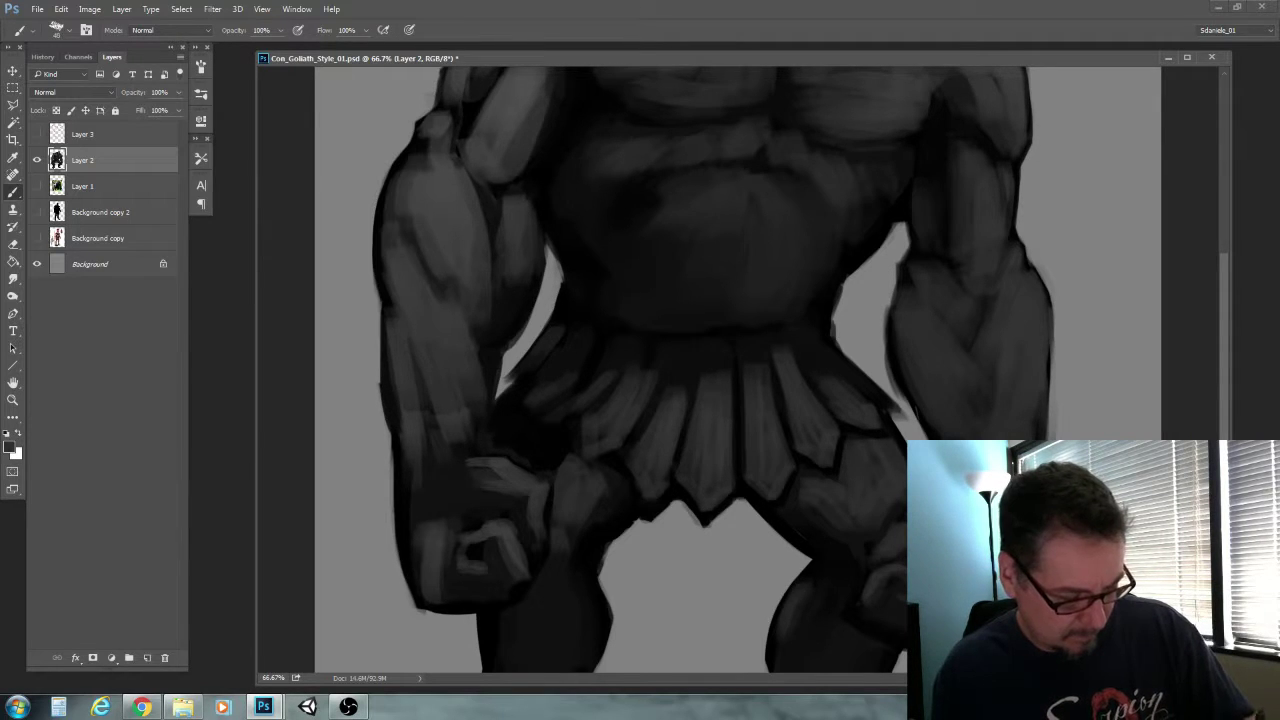
key("bracketleft")
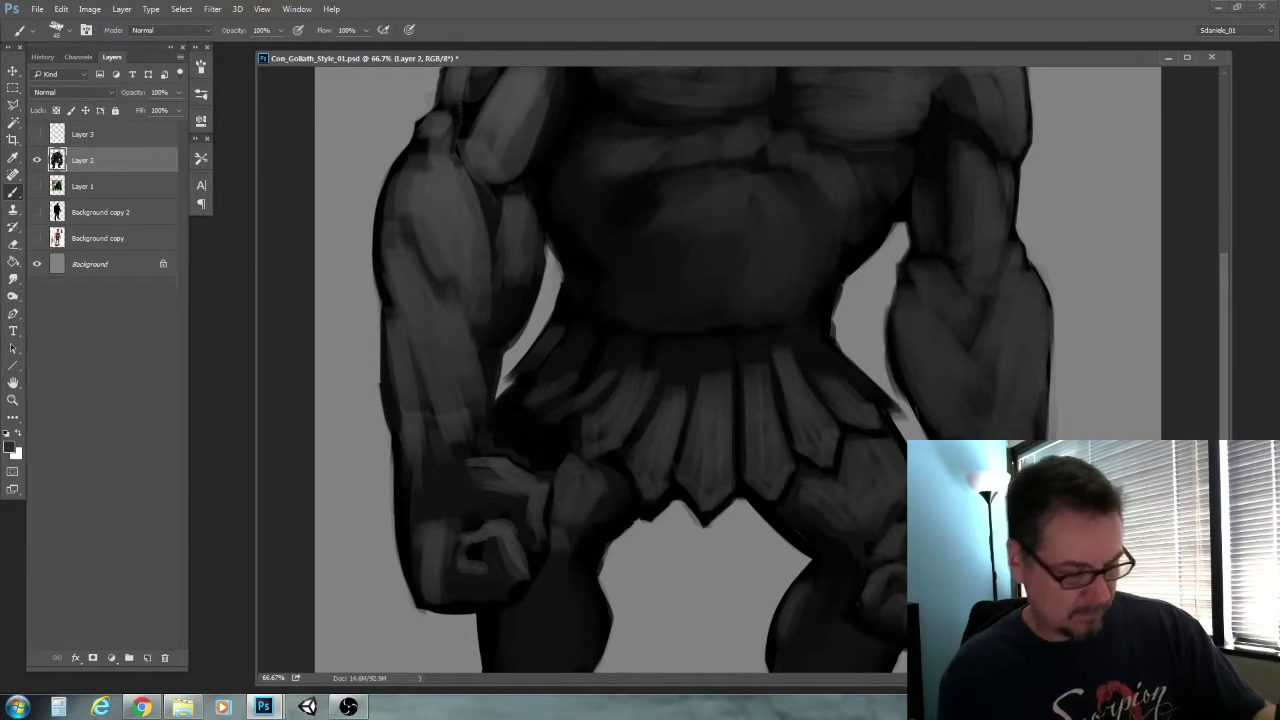
key("bracketleft")
key("bracketleft")
key("bracketleft")
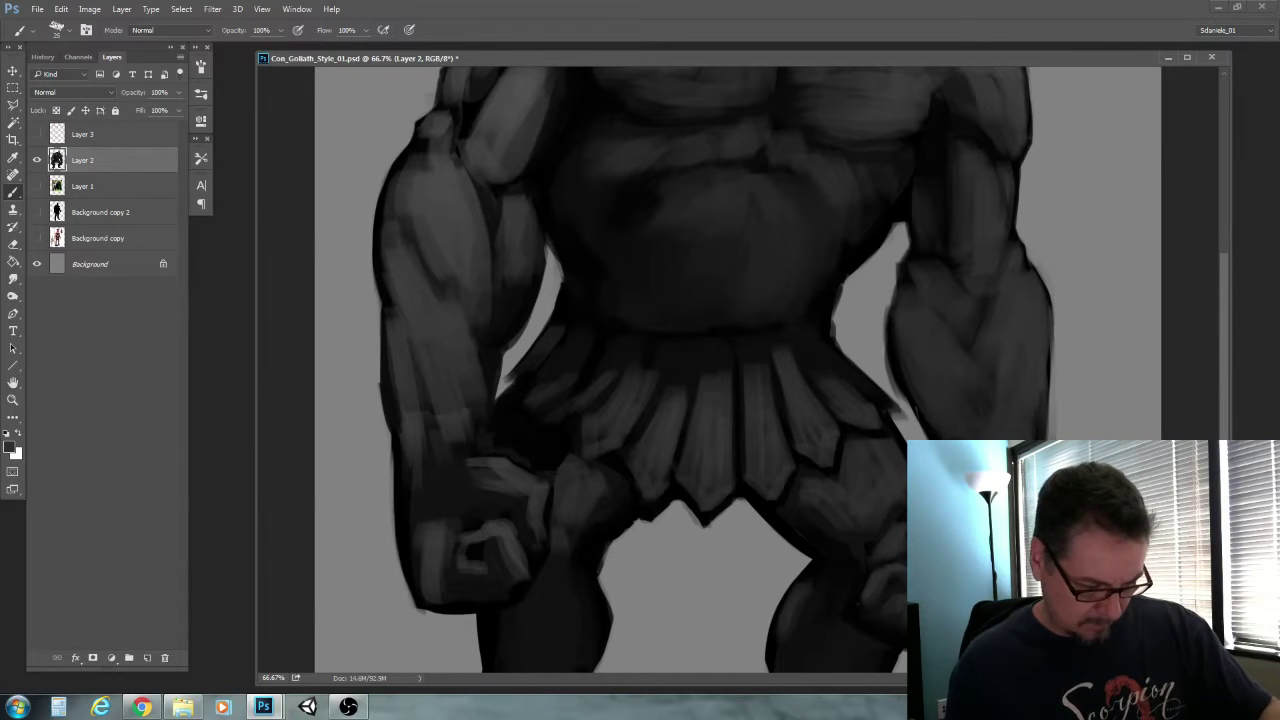
left_click(838, 562, "alt")
key("bracketright")
key("bracketright")
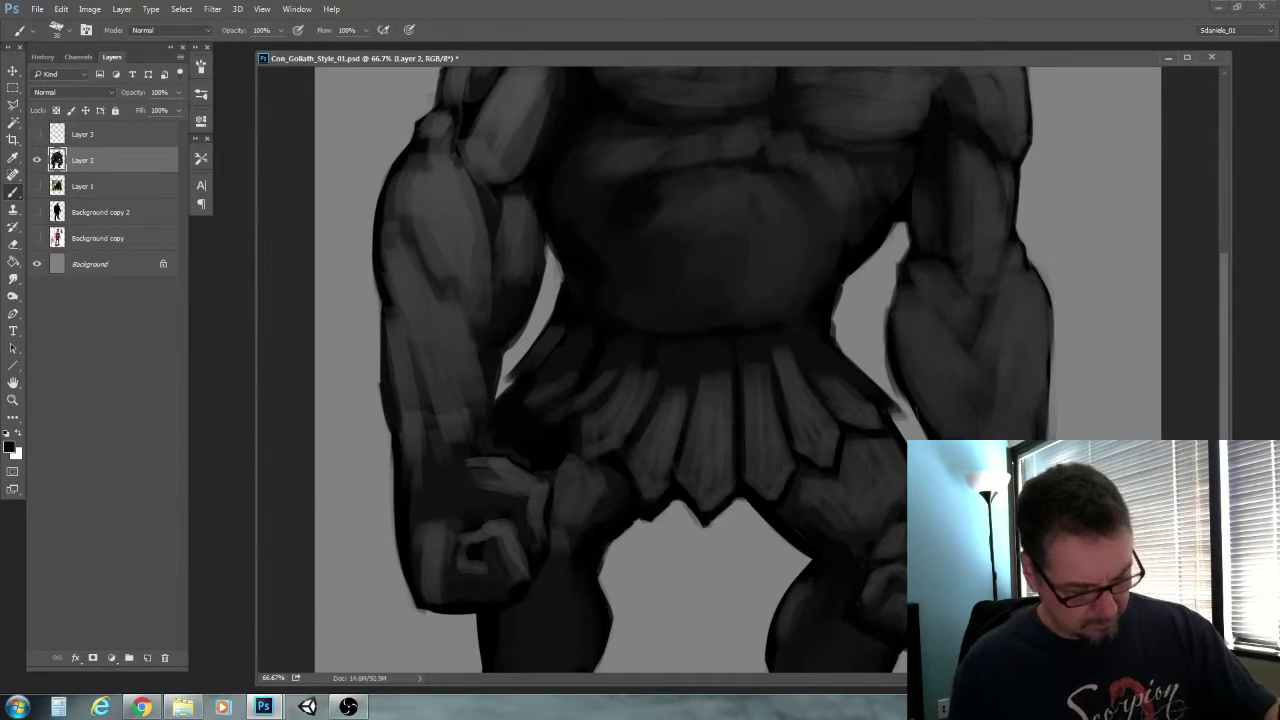
key("bracketleft")
key("bracketleft")
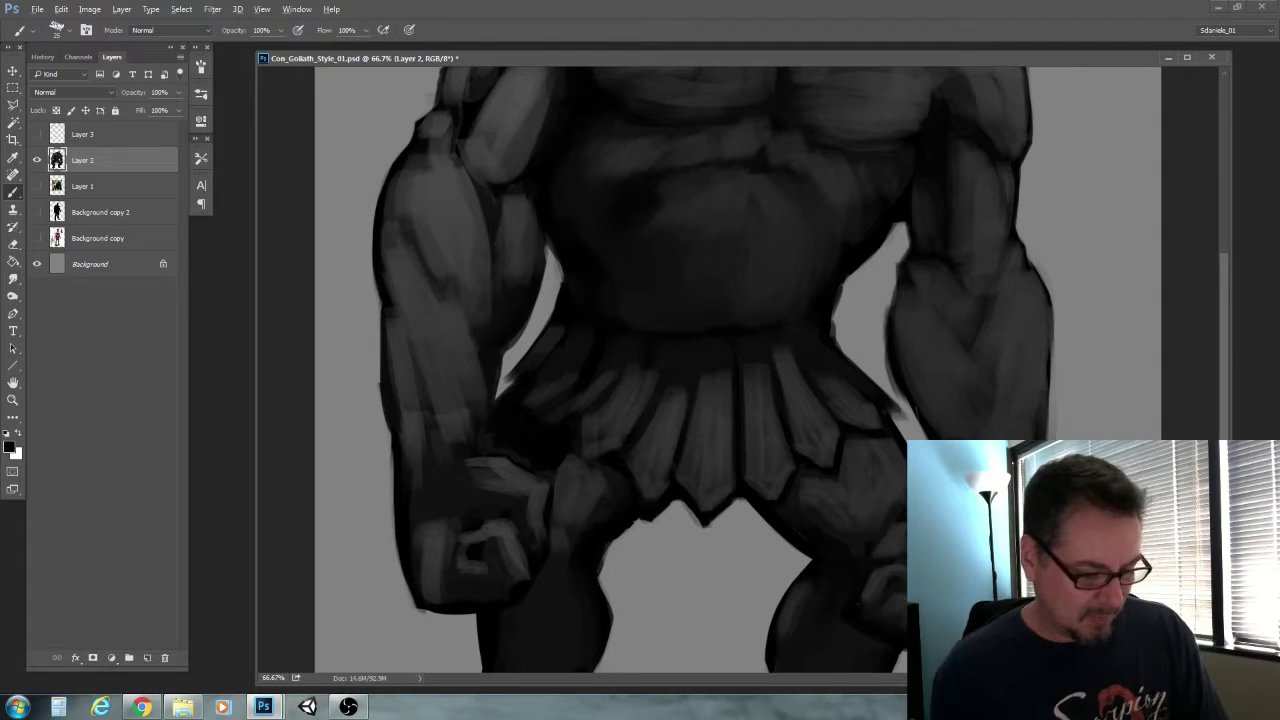
Define the lower edge of the fingers on the right-hand fist with a dark grey sampled from the hand
left_click(890, 600, "alt")
key("bracketleft")
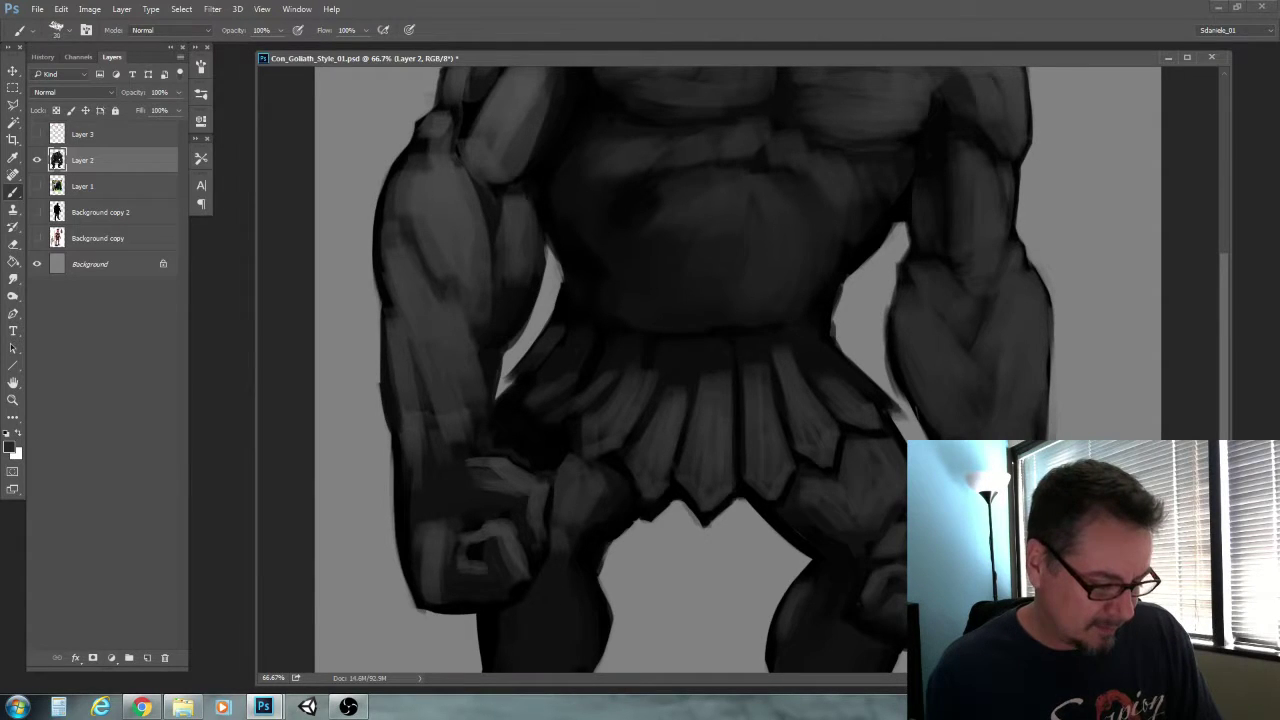
left_click_drag(850, 613, 882, 634)
key("bracketleft")
key("bracketleft")
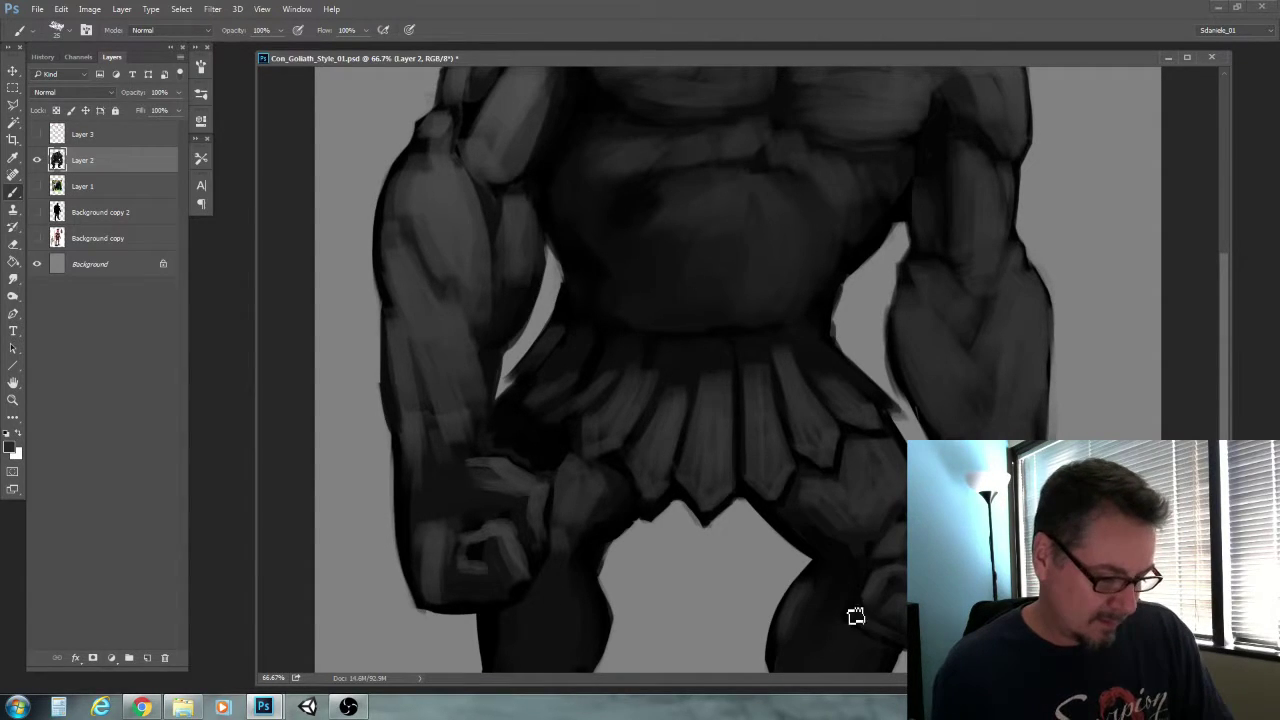
key("bracketright")
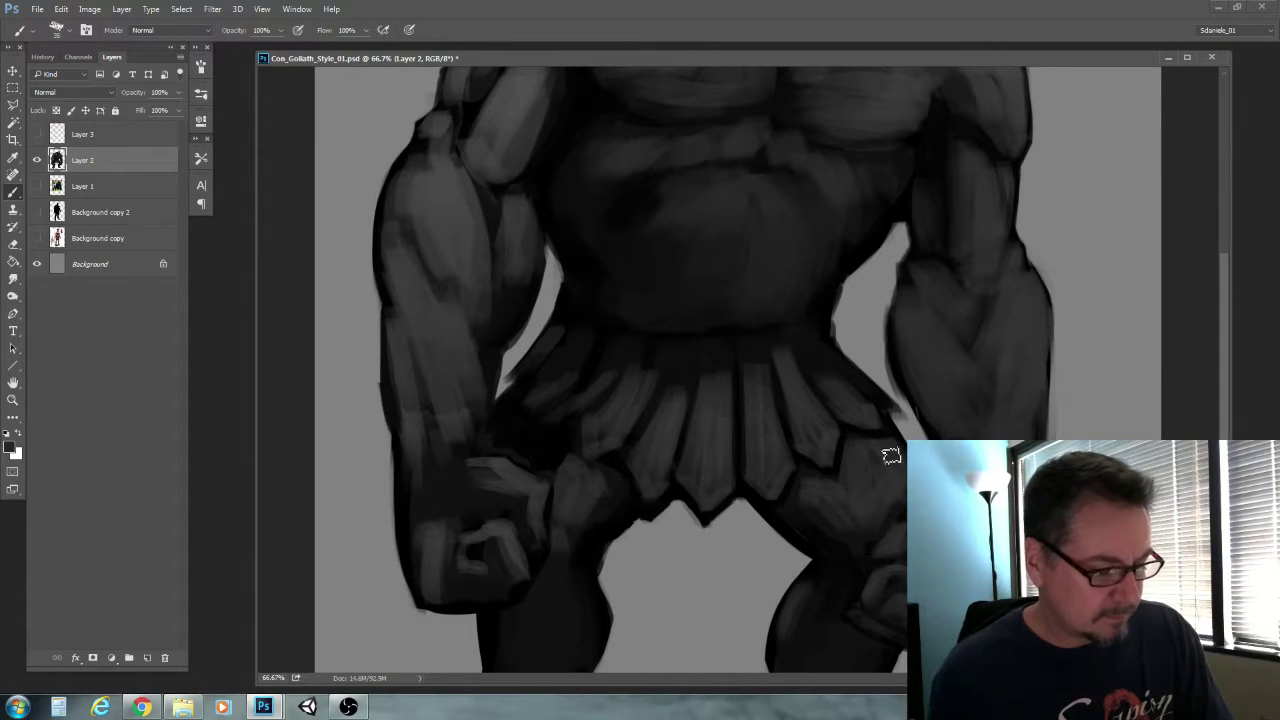
Touch up the shading of the right-hand thigh just below the skirt flaps with a small dark grey brush
key("bracketright")
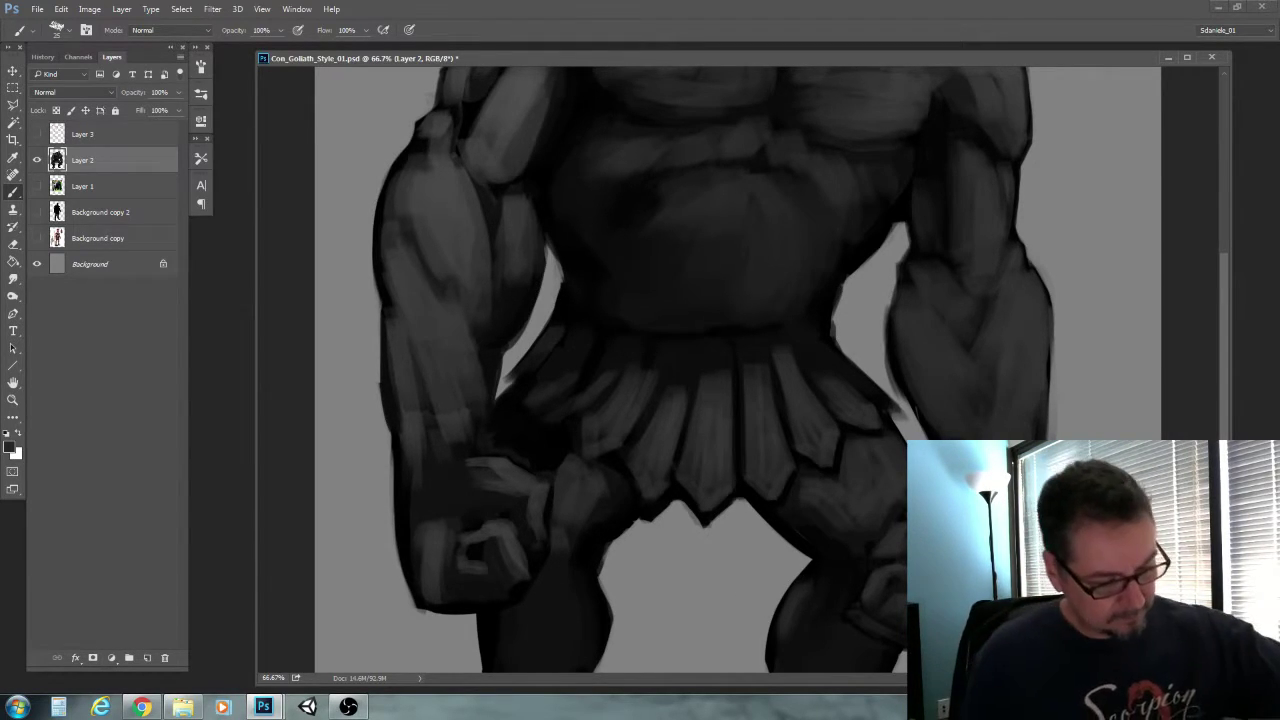
key("bracketleft")
key("bracketleft")
key("bracketleft")
key("bracketleft")
mouse_move(878, 433)
left_mouse_down()
mouse_move(852, 436)
mouse_move(835, 478)
left_mouse_up()
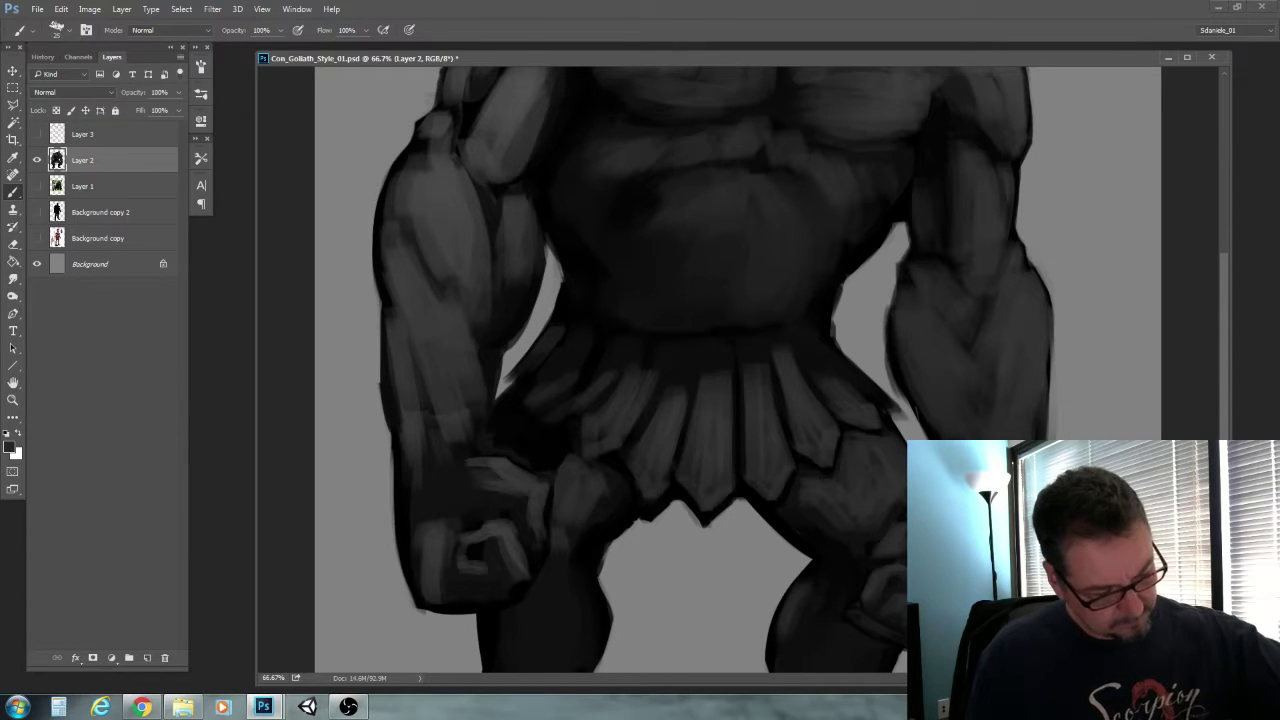
Fill out the thigh behind the fist on the picture's left with dark grey strokes from a larger brush
key("bracketright")
key("bracketright")
key("bracketright")
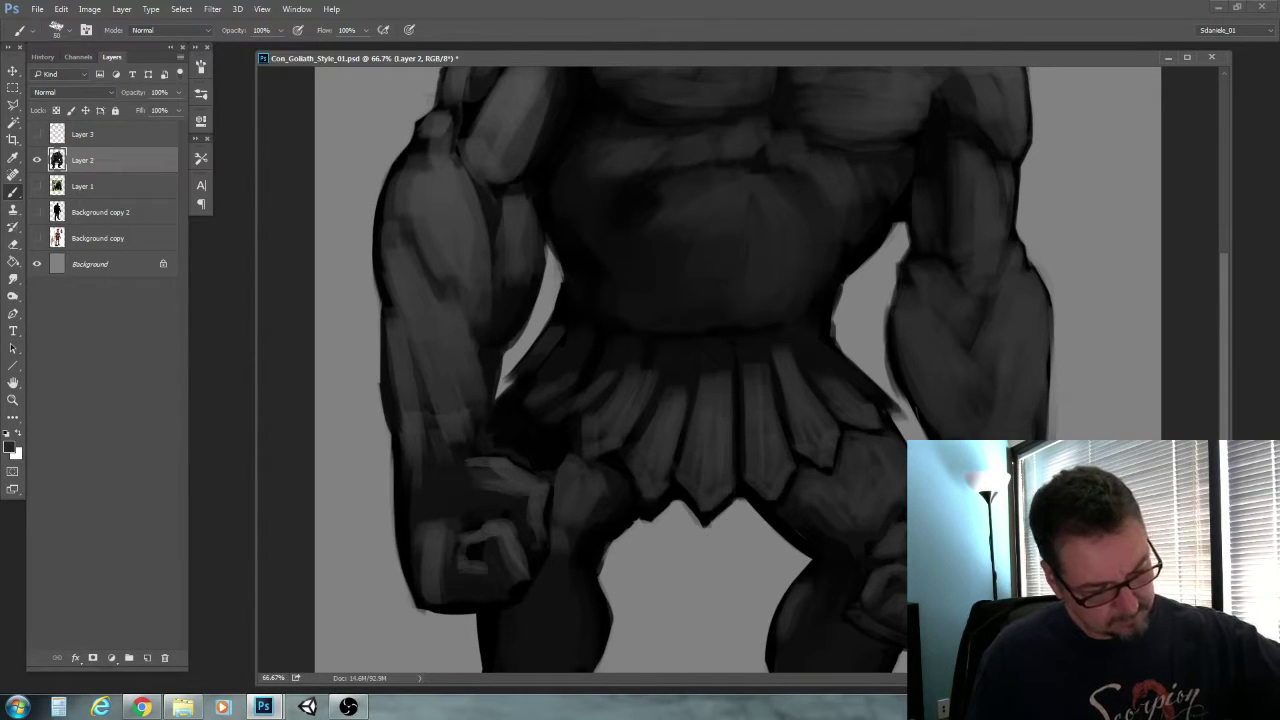
key("bracketright")
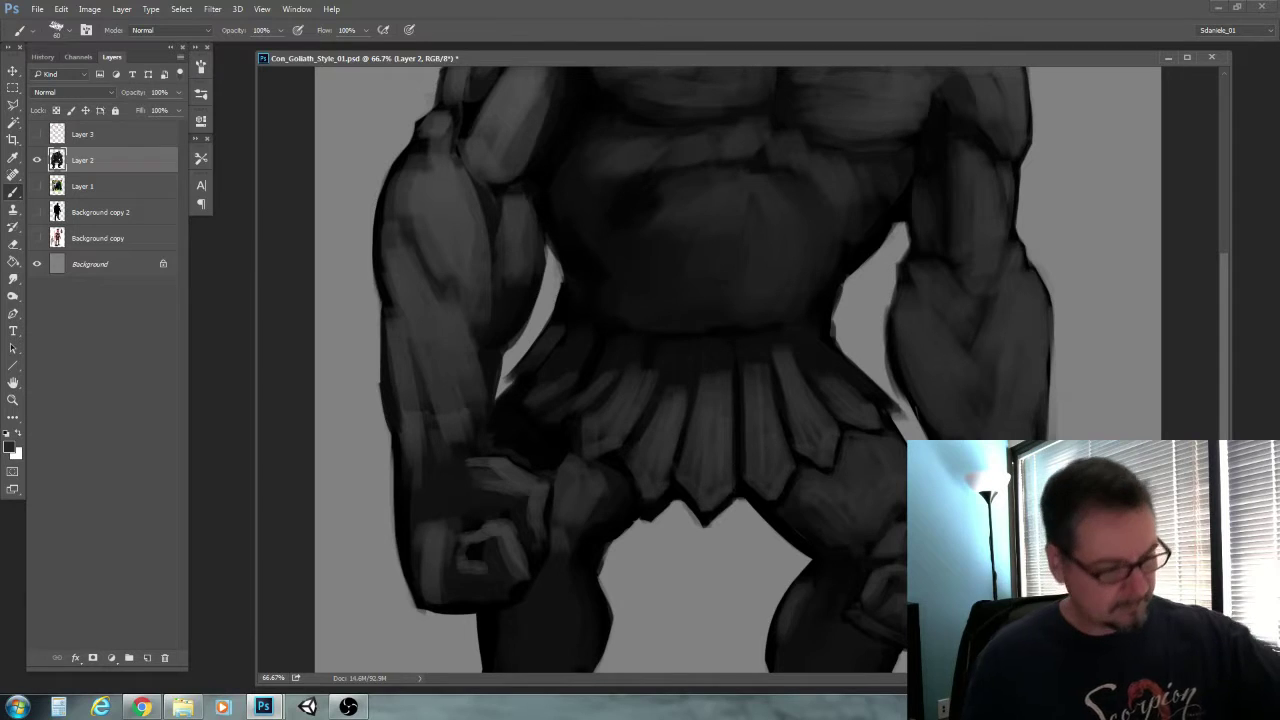
key("bracketright")
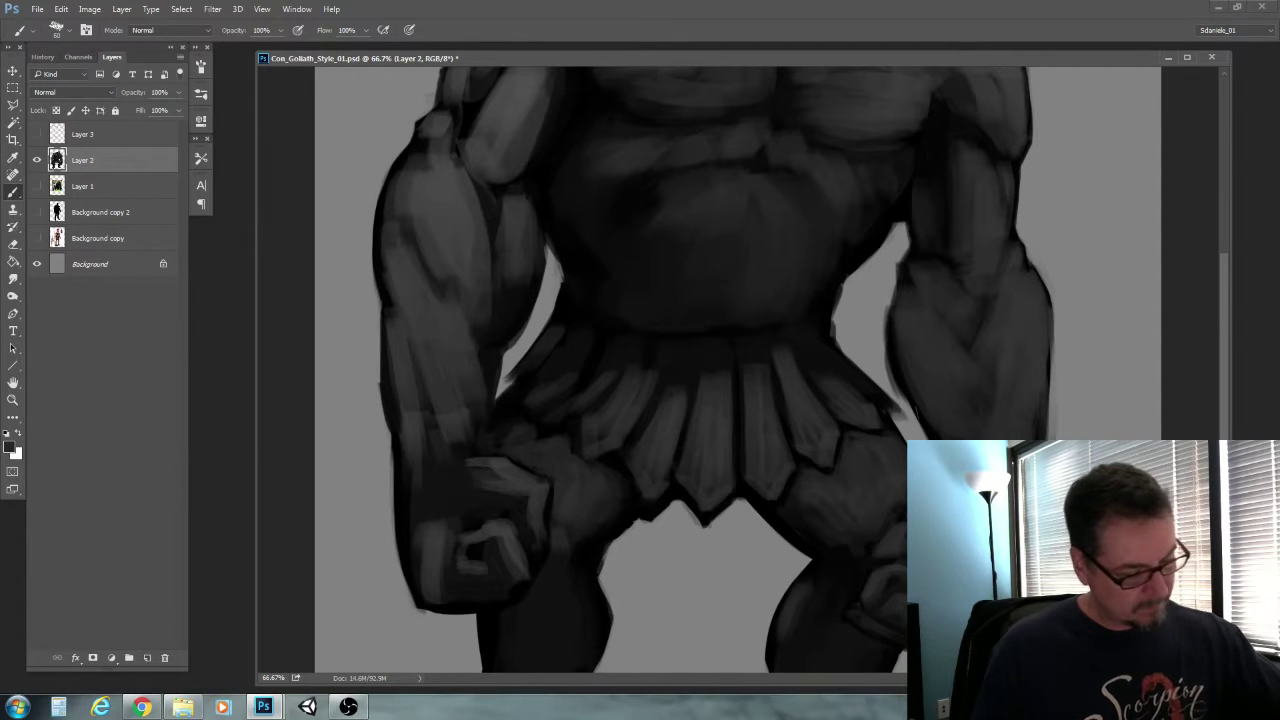
left_click_drag(608, 462, 580, 468)
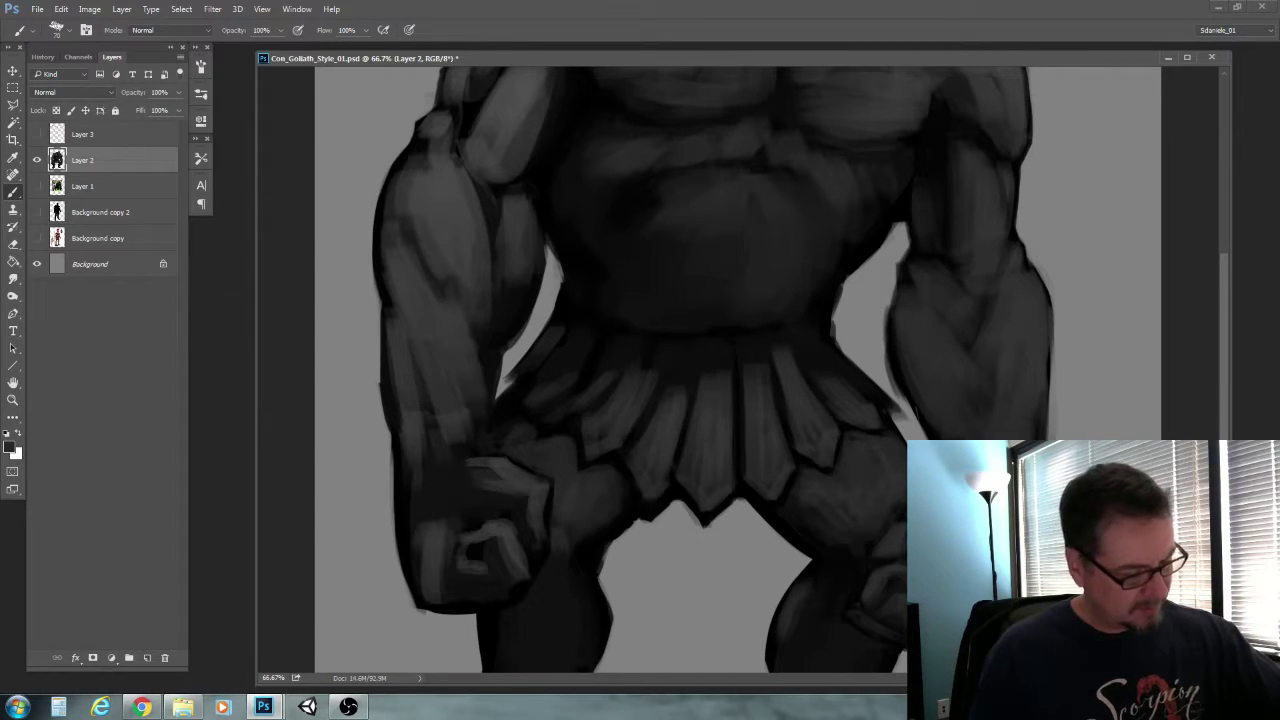
Soften the shading of the lower legs with a larger brush and a dark tone sampled from the right-hand calf
left_click_drag(504, 626, 494, 523)
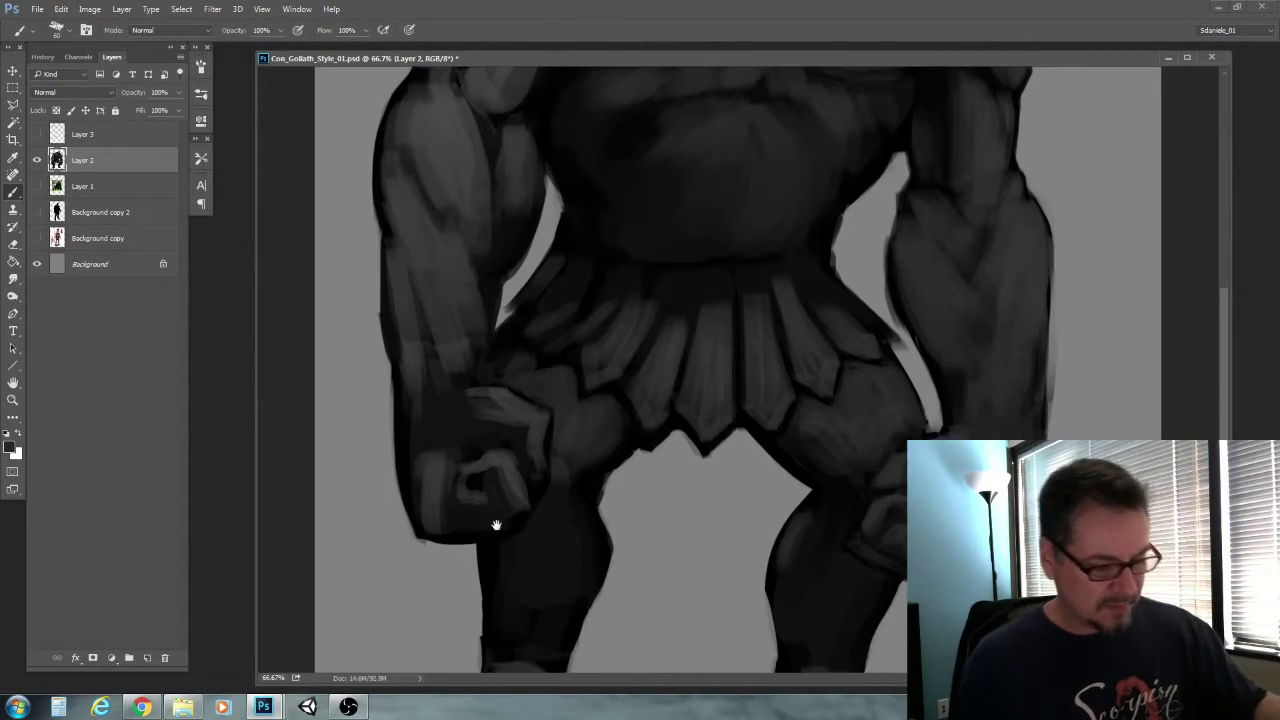
left_click(805, 529, "alt")
key("bracketright")
key("bracketright")
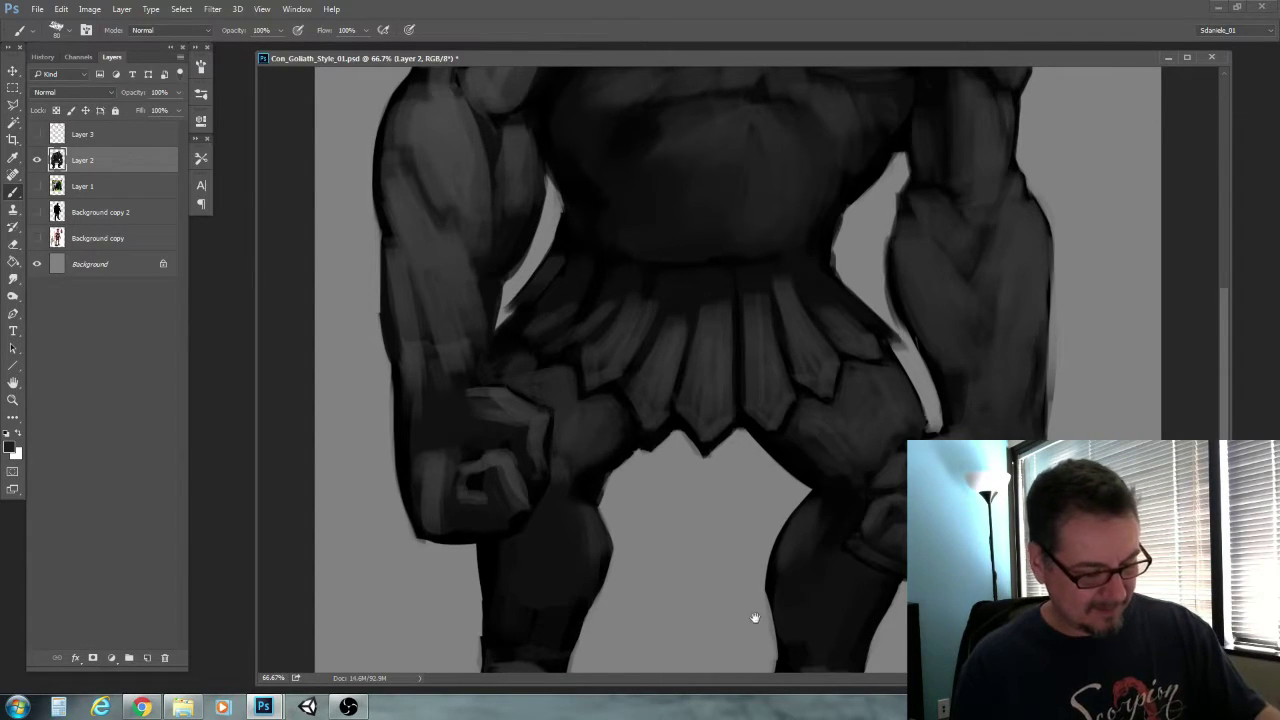
Thicken the black outer contour of the shin below the fist on the picture's left
left_click_drag(753, 615, 753, 502)
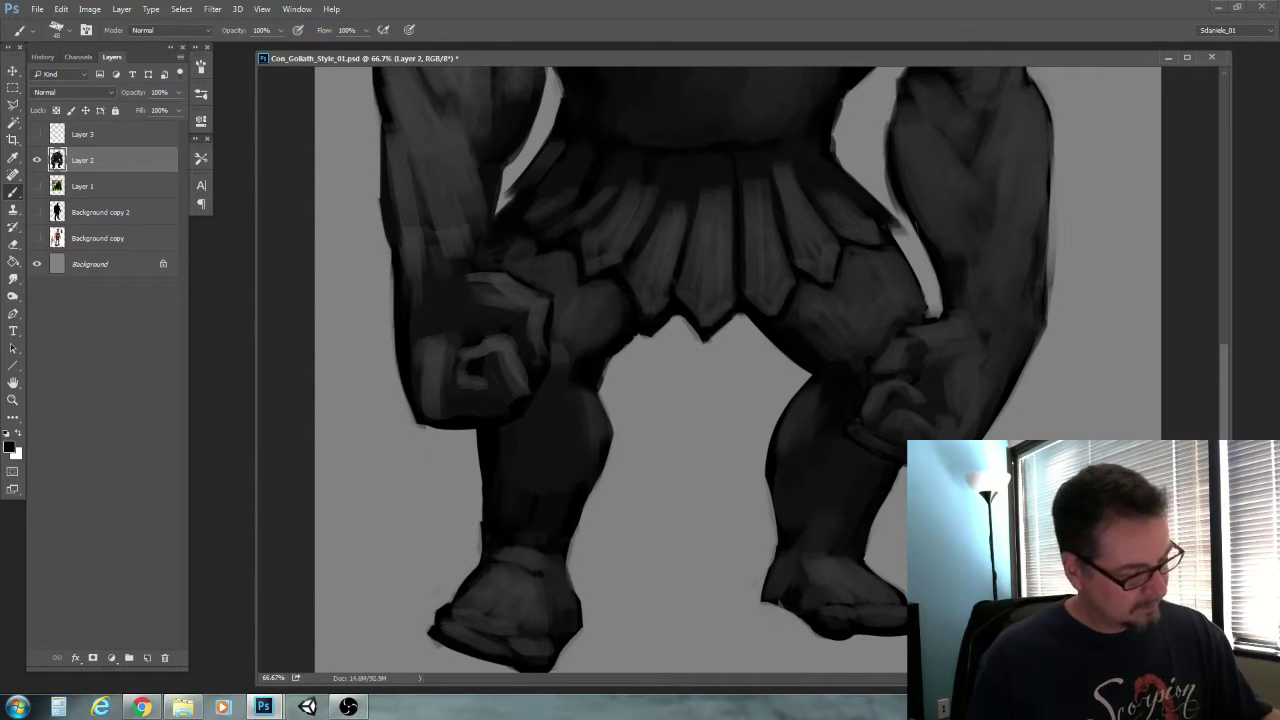
left_click_drag(489, 443, 486, 543)
left_click_drag(486, 451, 489, 494)
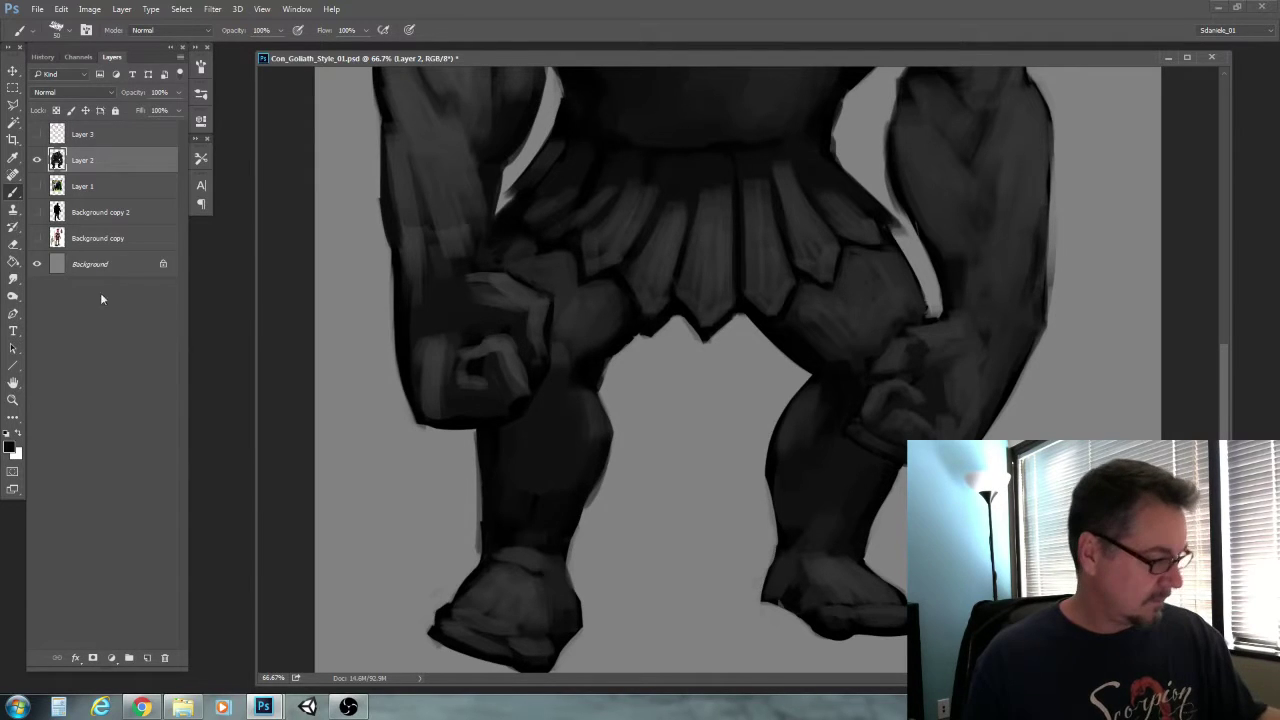
Erase the stray paint outside the left-hand shin, fist and forearm, and return to the Brush tool
left_click(13, 244)
left_click_drag(466, 508, 473, 541)
left_click_drag(373, 411, 437, 577)
left_click_drag(374, 354, 400, 552)
mouse_move(393, 387)
left_mouse_down()
mouse_move(389, 449)
mouse_move(390, 404)
left_mouse_up()
left_click(13, 190)
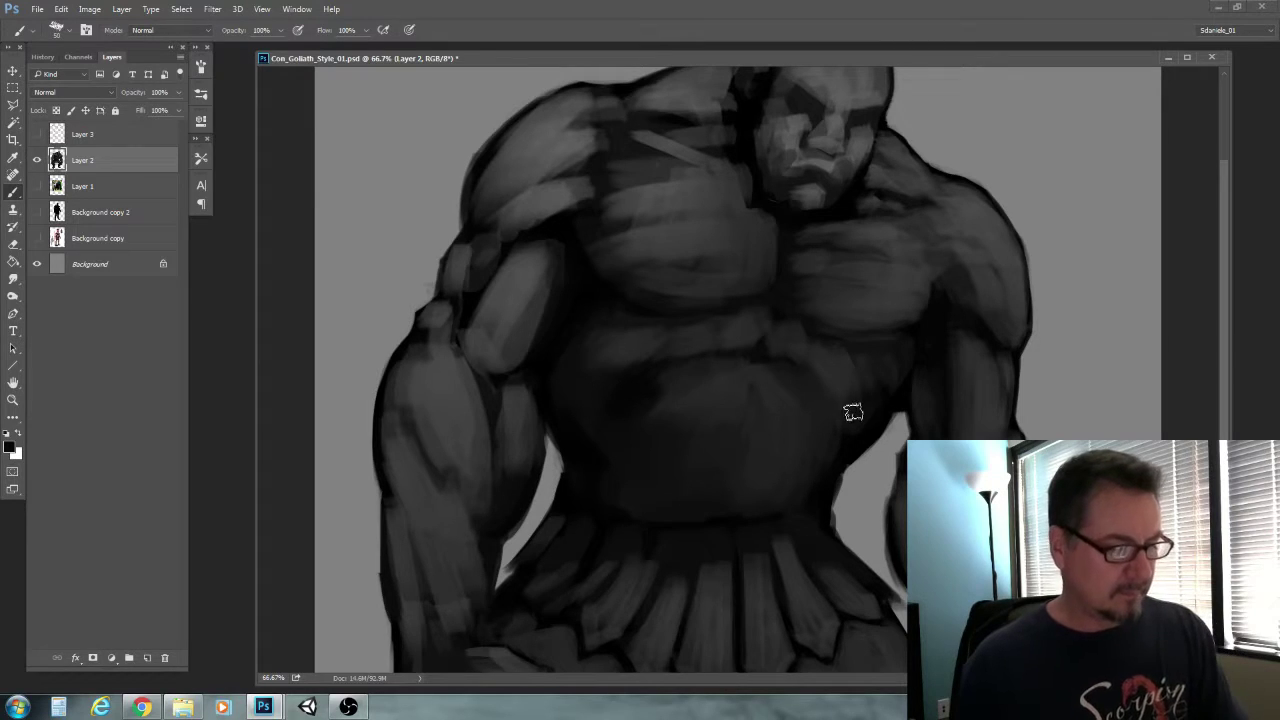
Darken the fold beneath the ribcage with a larger black brush and build up the left-hand ribs with grey sampled there
key("bracketright")
key("bracketright")
left_click_drag(804, 383, 837, 406)
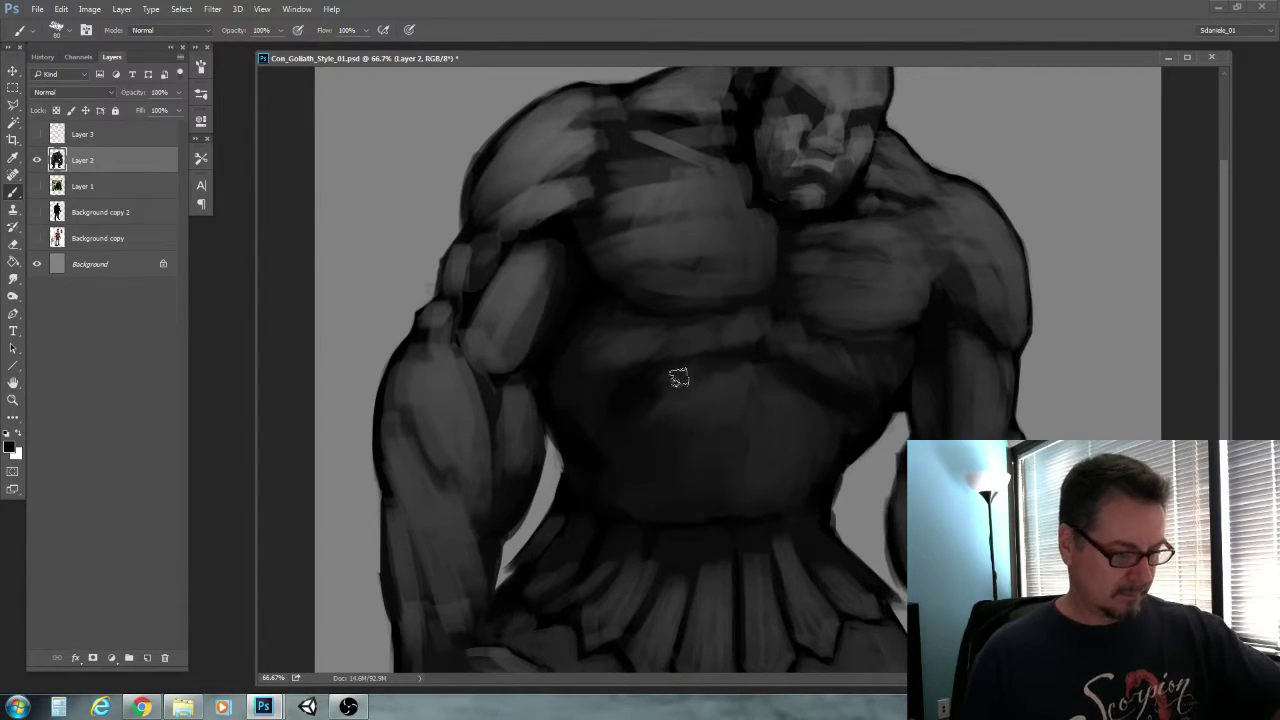
key("bracketright")
key("bracketright")
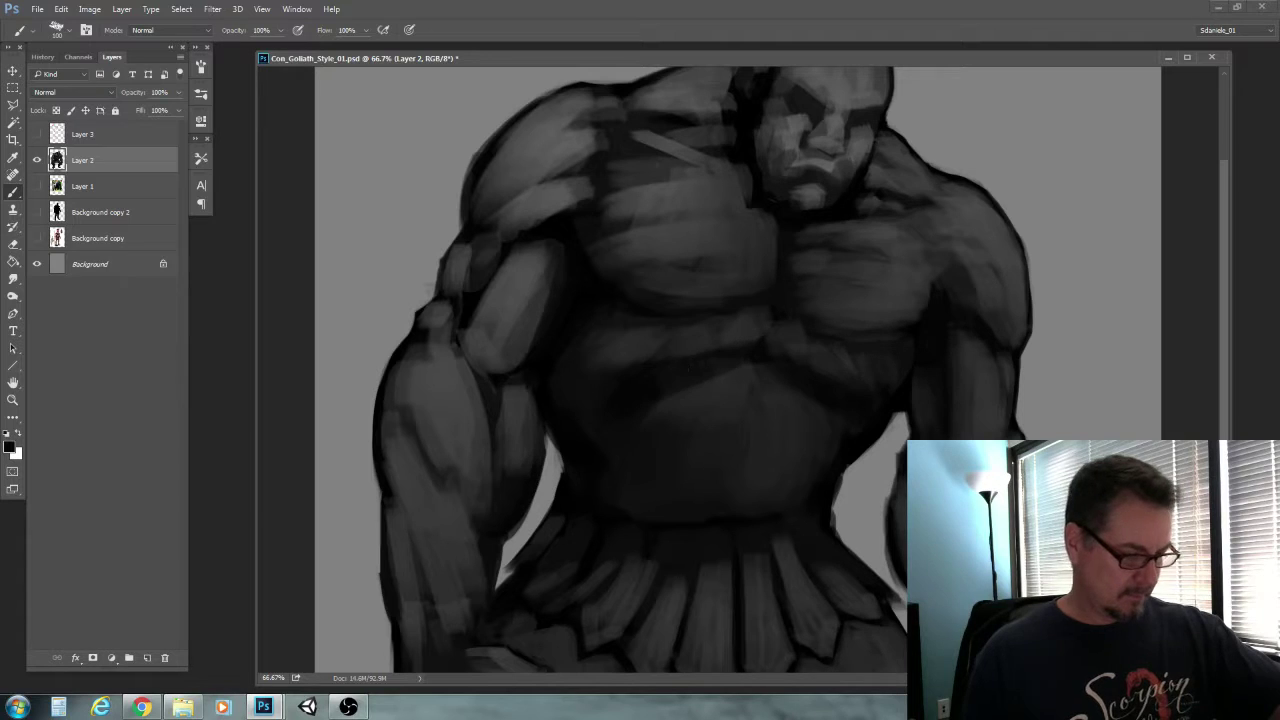
left_click(626, 347, "alt")
left_click_drag(655, 338, 635, 368)
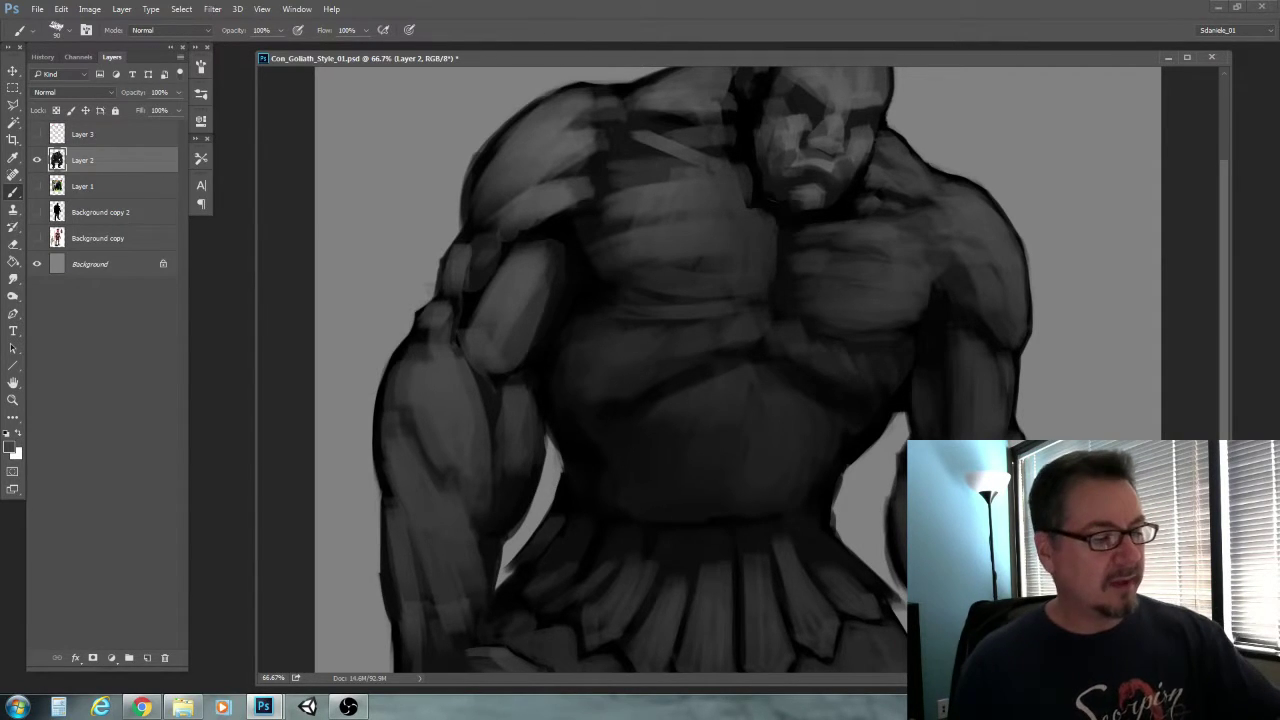
Repaint the collarbone on the picture's left, covering its light stroke with black and blending grey around it with a smaller brush
key("x")
key("bracketright")
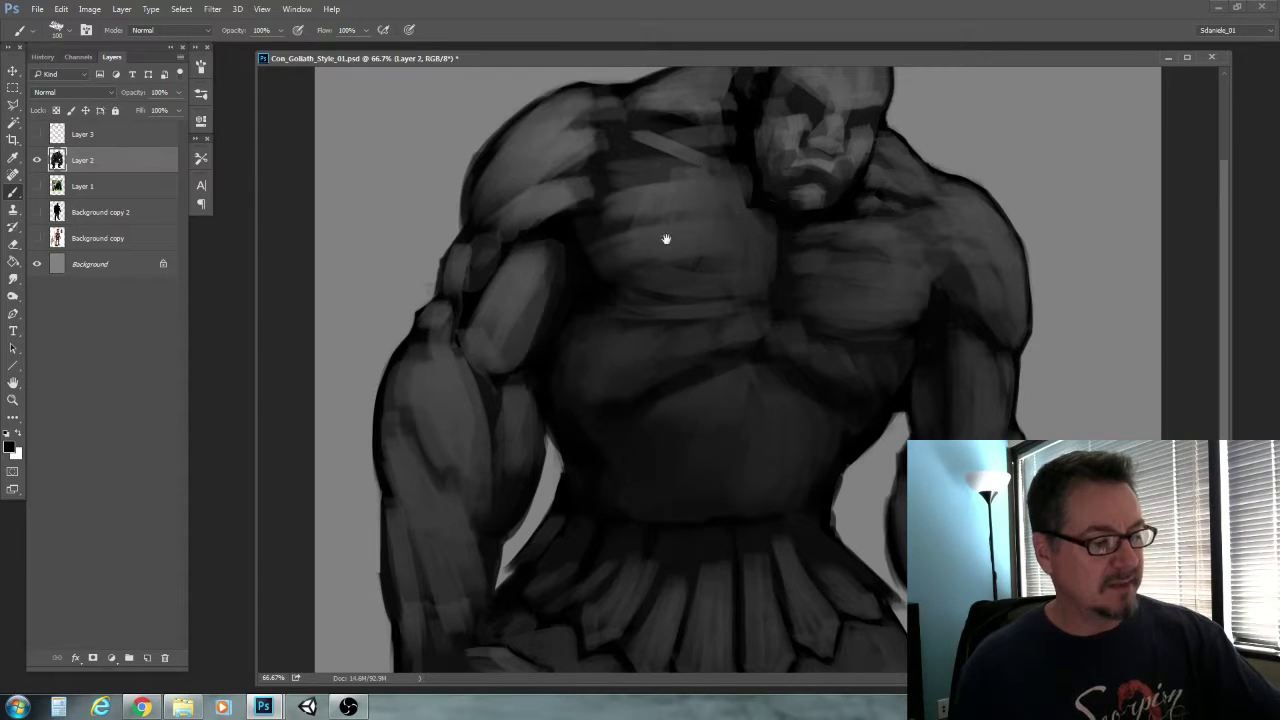
left_click_drag(656, 338, 654, 503)
key("bracketleft")
key("bracketleft")
key("bracketleft")
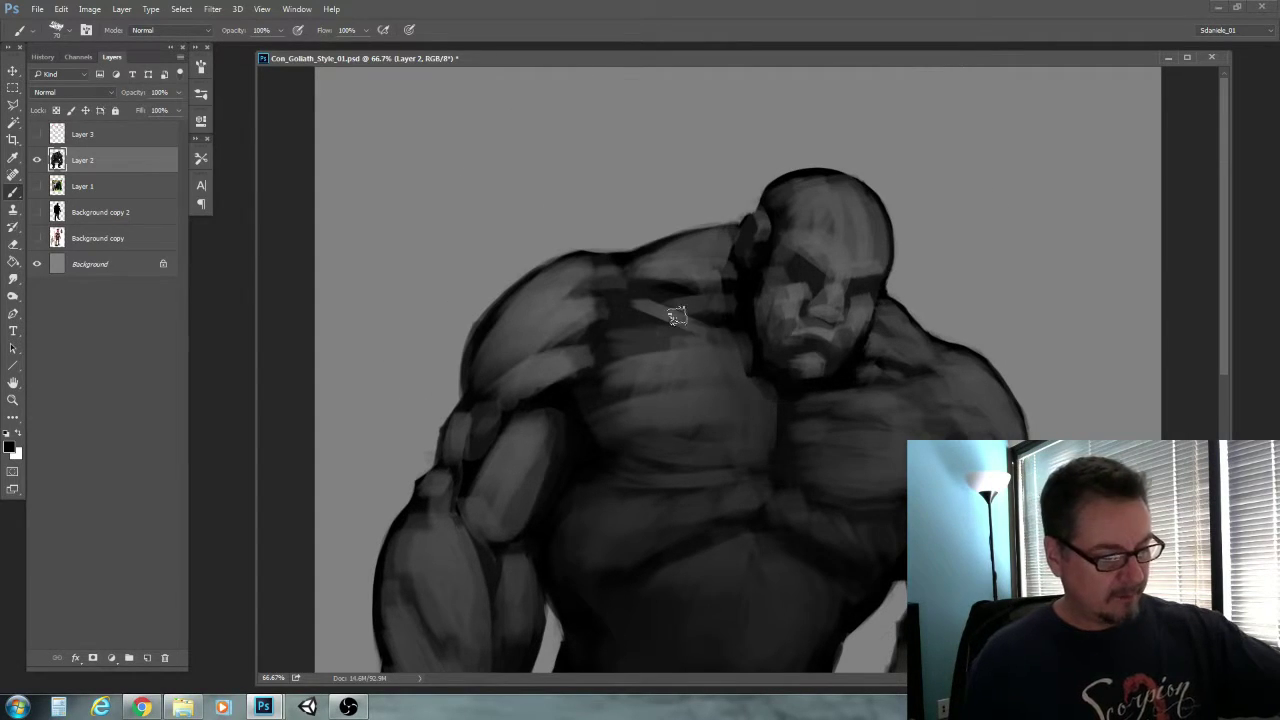
left_click_drag(684, 311, 630, 298)
key("bracketleft")
key("bracketleft")
left_click_drag(690, 335, 646, 322)
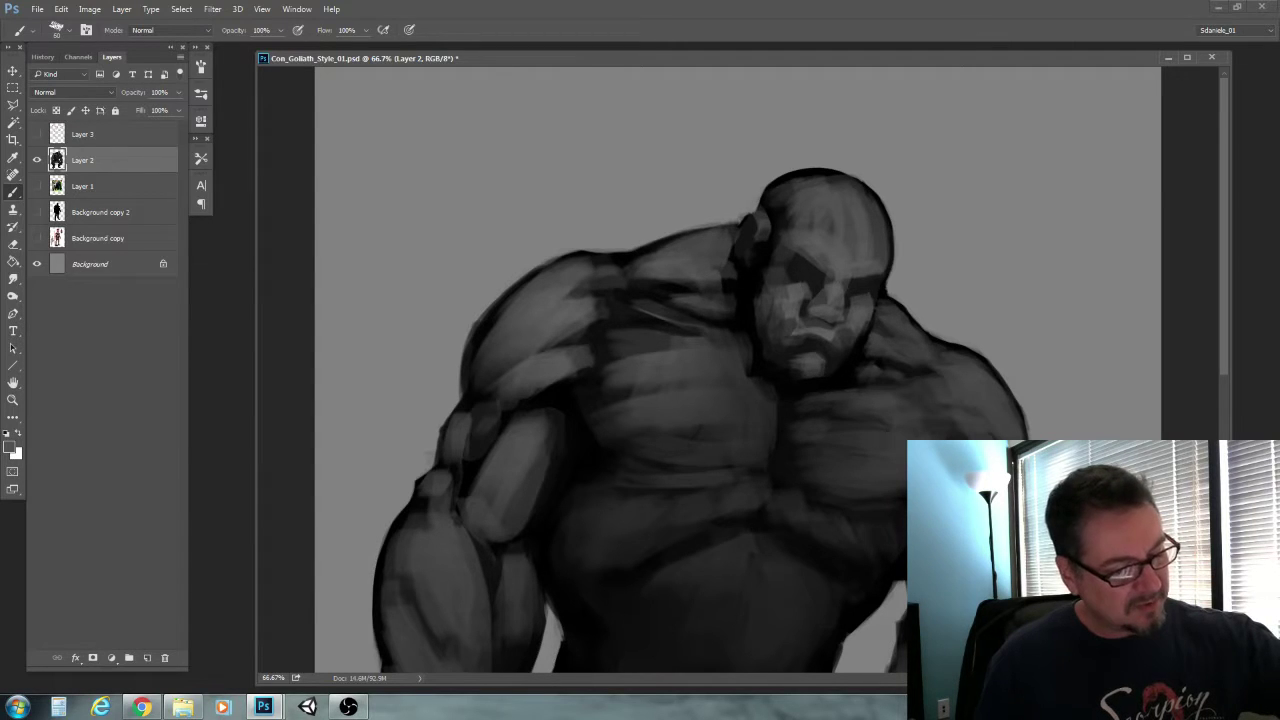
left_click_drag(695, 325, 641, 318)
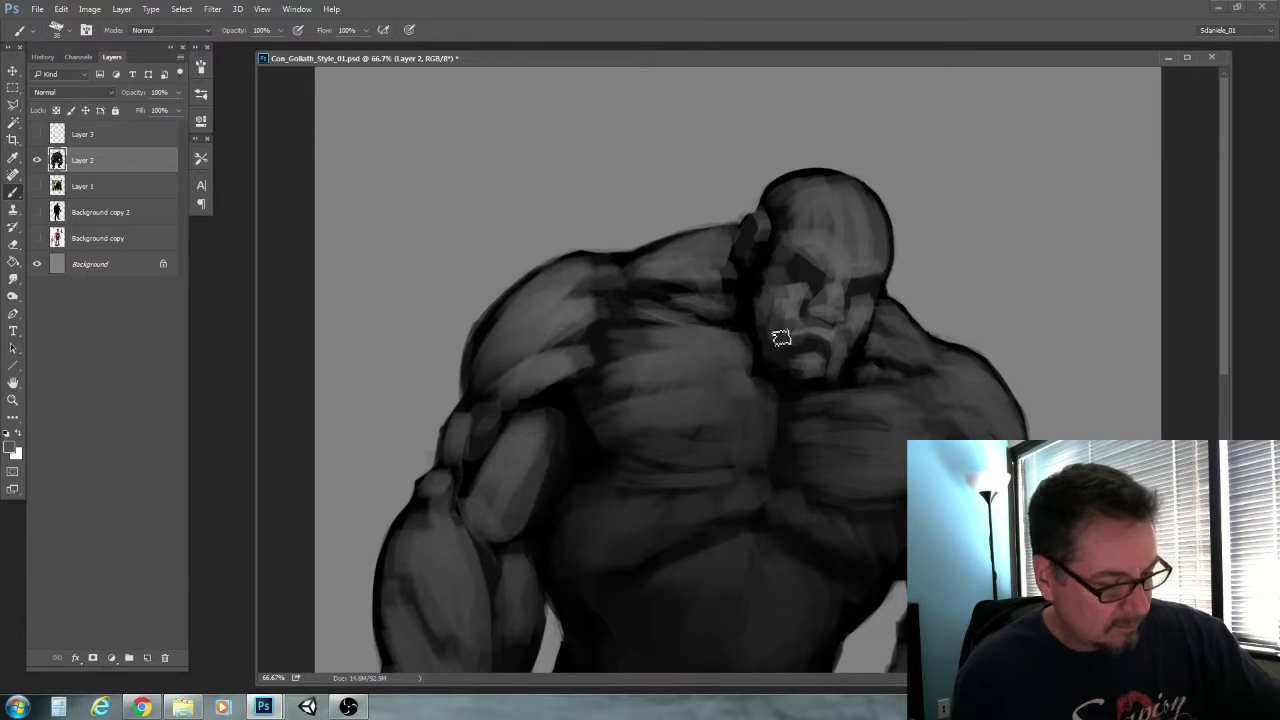
Darken the mouth and eye area of the face with a larger brush and a dark tone sampled from the mouth
key("bracketright")
key("bracketright")
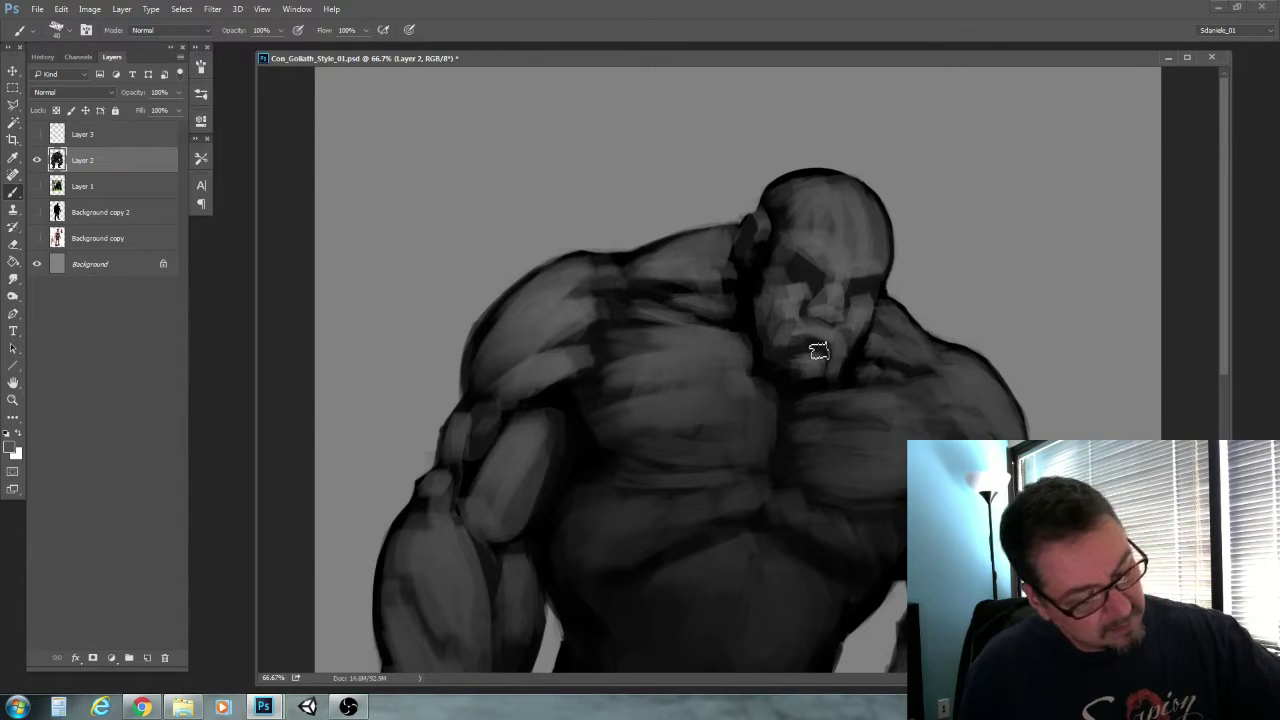
left_click(818, 345, "alt")
mouse_move(830, 350)
left_mouse_down()
mouse_move(838, 357)
mouse_move(788, 344)
left_mouse_up()
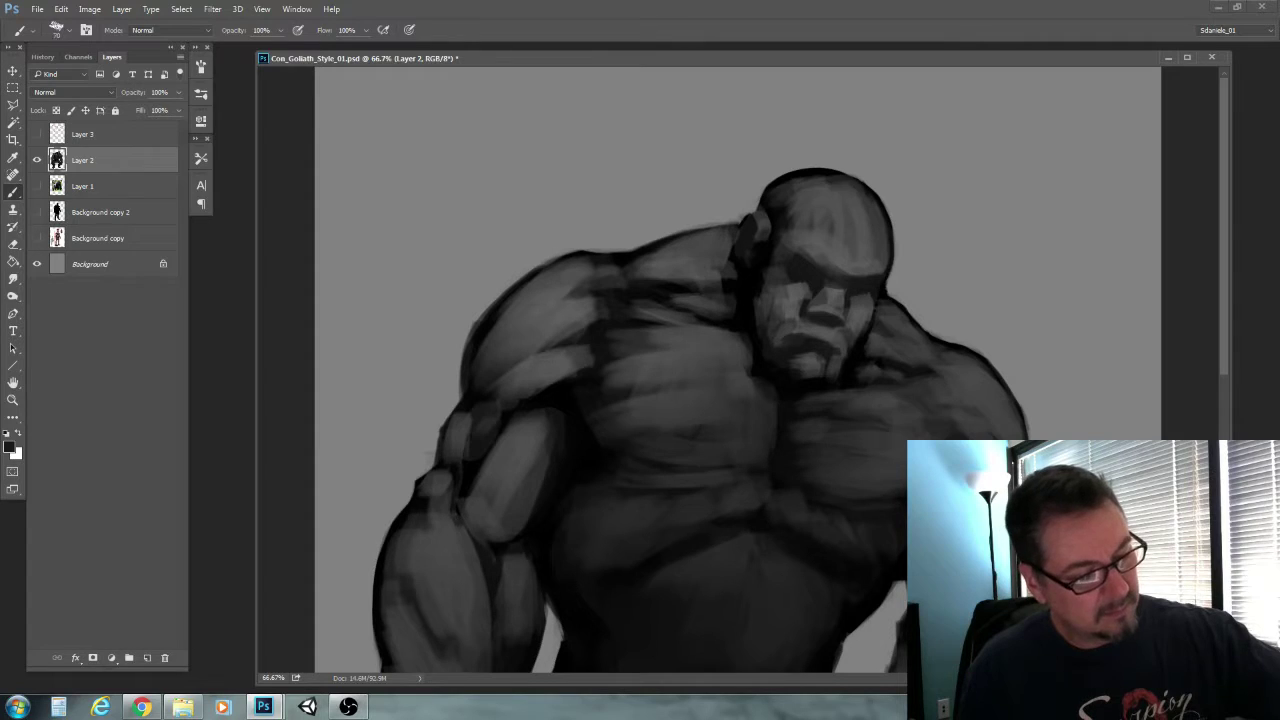
Smooth the top of the forehead and the right-hand trapezius with grey, using a larger brush
key("bracketright")
key("bracketright")
key("bracketright")
key("bracketright")
left_click_drag(851, 198, 812, 196)
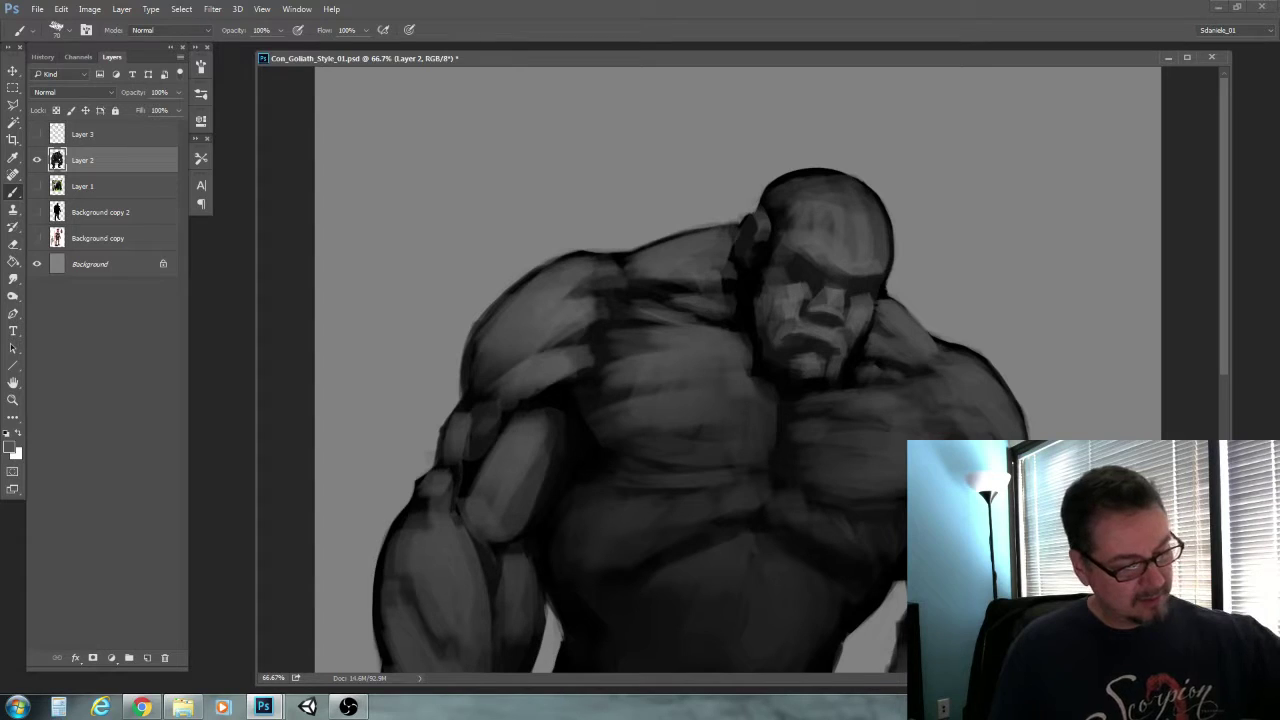
Build up grey over the muscle of the left-hand forearm with a larger brush
scroll(486, 403, "down", 3)
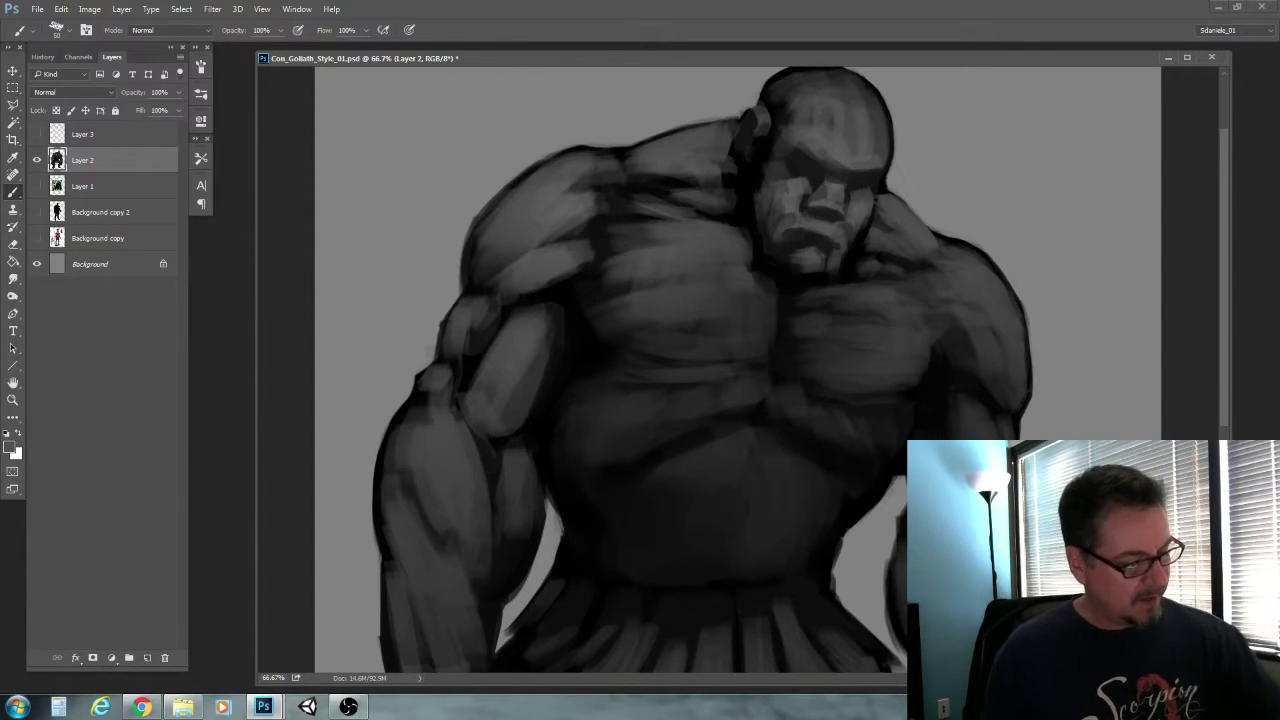
key("bracketright")
left_click_drag(443, 418, 486, 482)
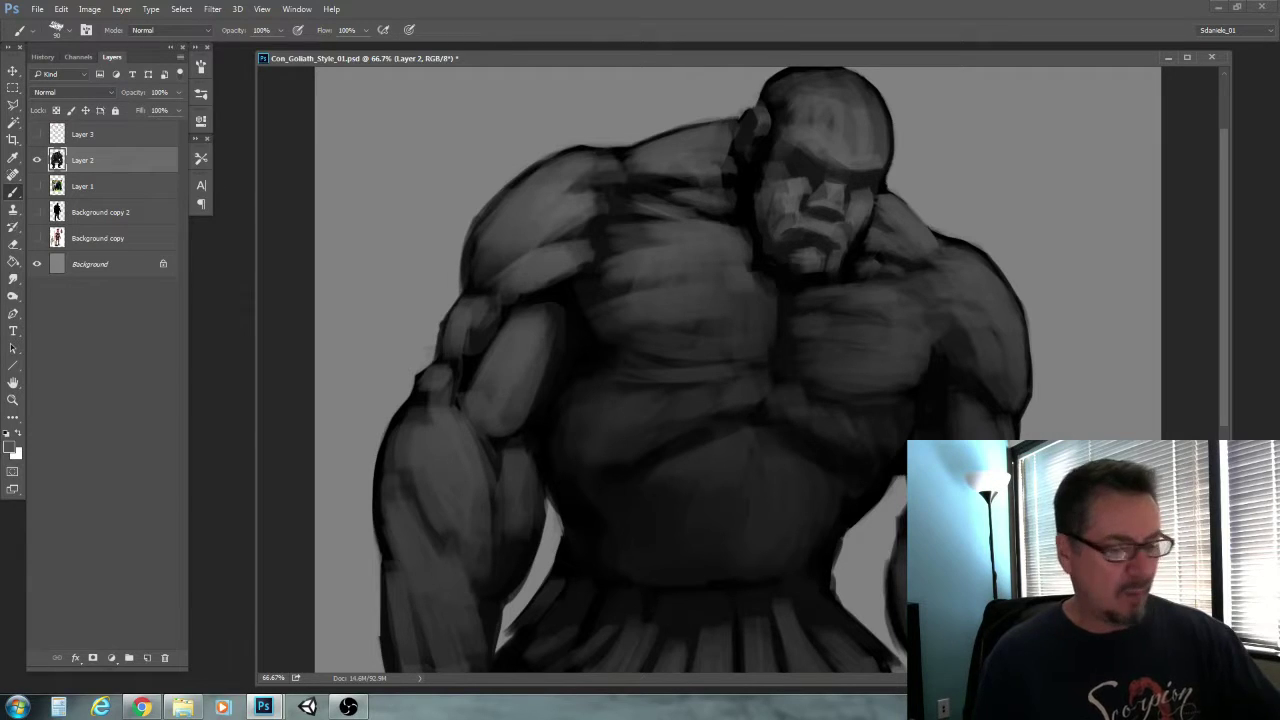
Lighten the right-hand upper arm and add grey strokes to the shoulder muscle above it, varying the brush size
key("bracketright")
left_click_drag(958, 405, 992, 438)
key("bracketleft")
key("bracketleft")
key("bracketleft")
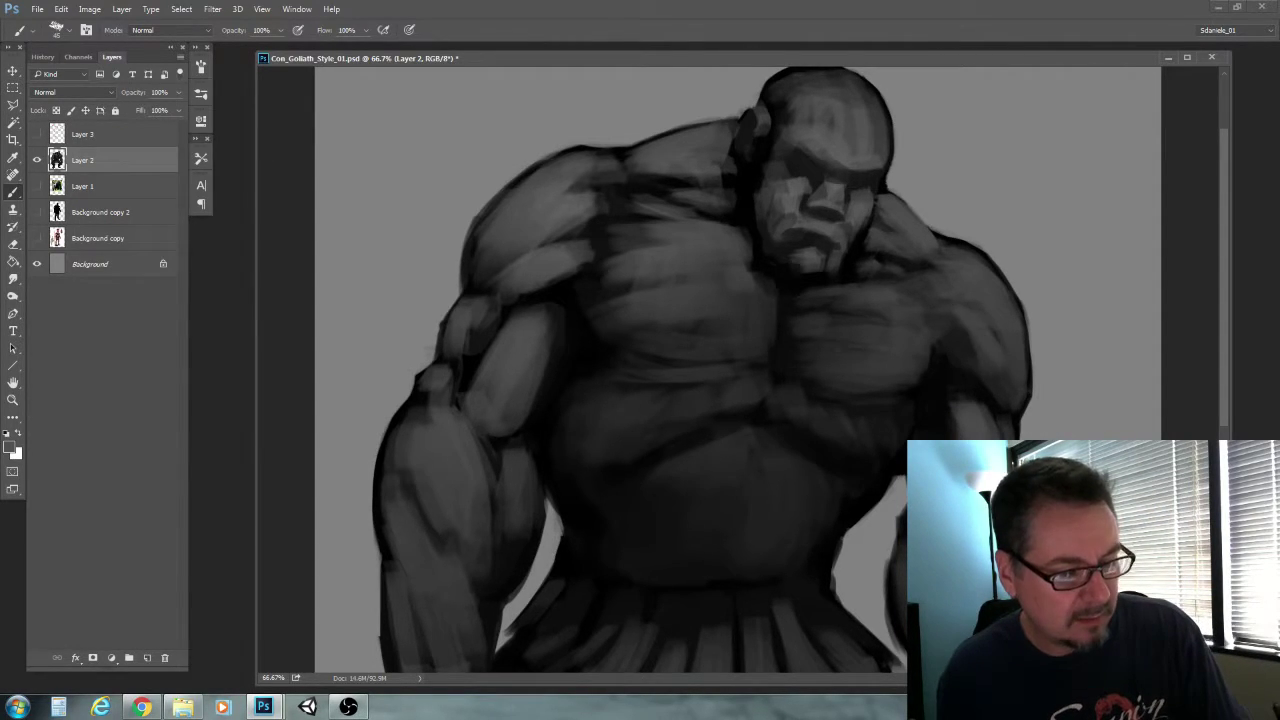
key("bracketright")
left_click_drag(947, 335, 966, 353)
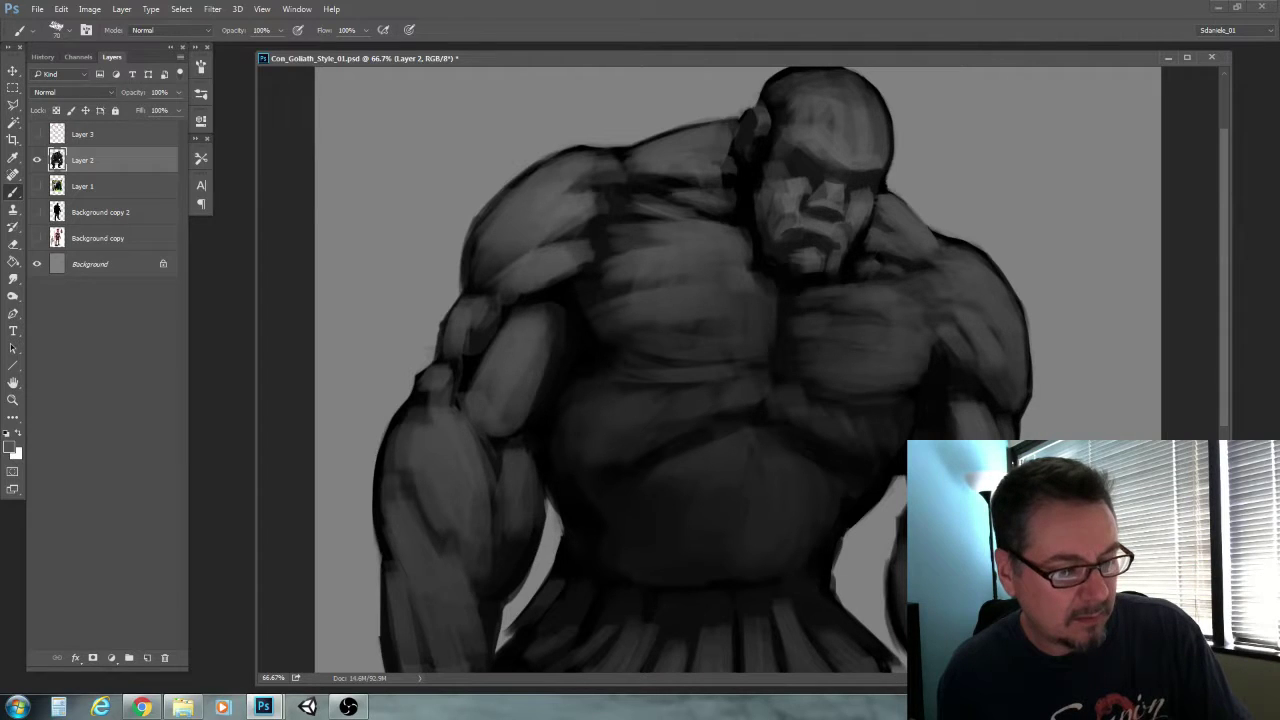
key("bracketleft")
key("bracketleft")
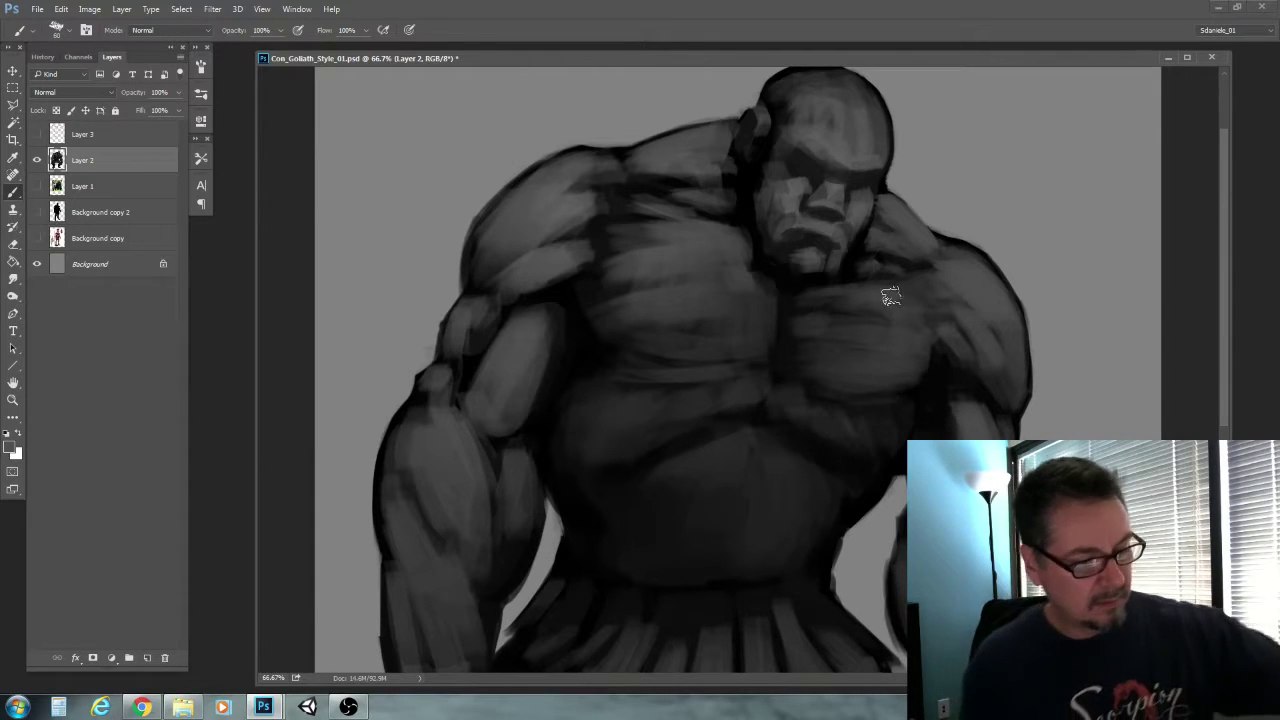
Paint grey over the lower left-hand forearm down to the wrist
left_click_drag(466, 523, 453, 269)
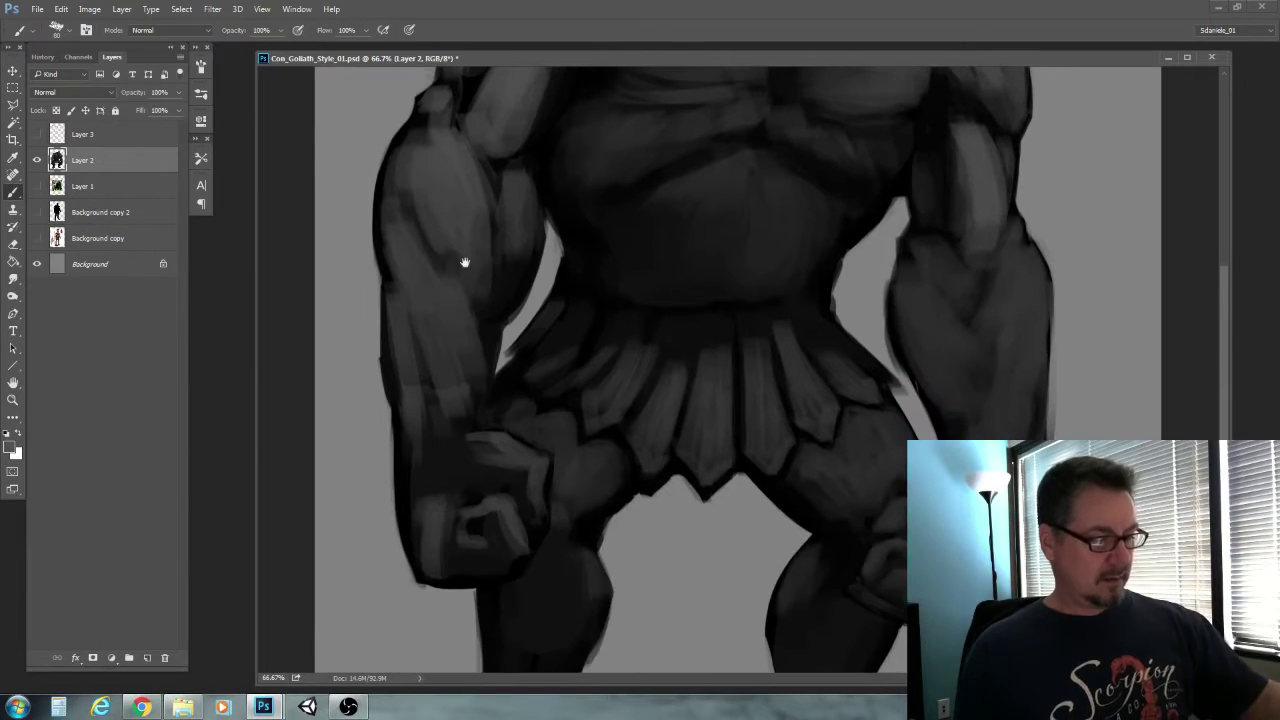
left_click_drag(388, 418, 395, 474)
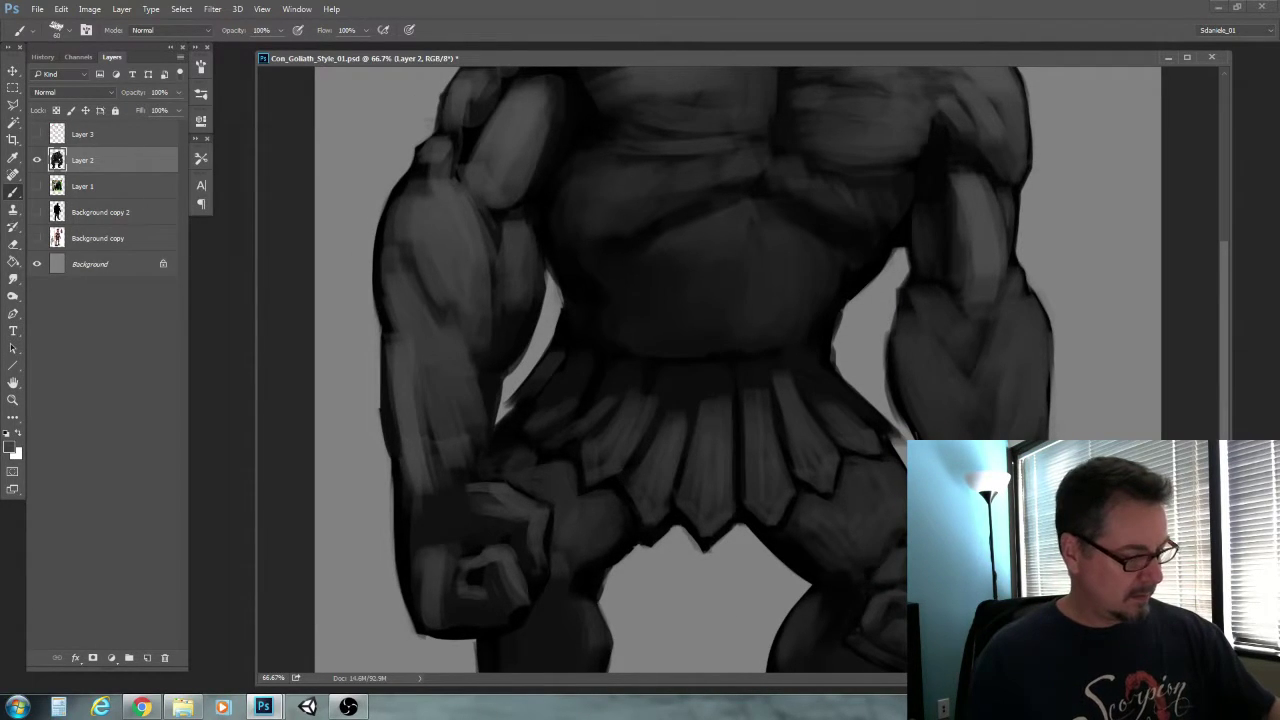
mouse_move(423, 376)
left_mouse_down()
mouse_move(458, 464)
mouse_move(491, 503)
mouse_move(473, 508)
mouse_move(464, 484)
left_mouse_up()
key("bracketleft")
key("bracketleft")
key("bracketright")
key("bracketright")
Model the left-hand fist with grey along the back of the hand and the curled fingers, using smaller brush sizes
left_click_drag(415, 527, 411, 580)
key("bracketleft")
key("bracketleft")
key("bracketleft")
mouse_move(522, 623)
left_mouse_down()
mouse_move(534, 608)
mouse_move(466, 634)
mouse_move(455, 605)
left_mouse_up()
key("bracketleft")
key("bracketright")
key("bracketright")
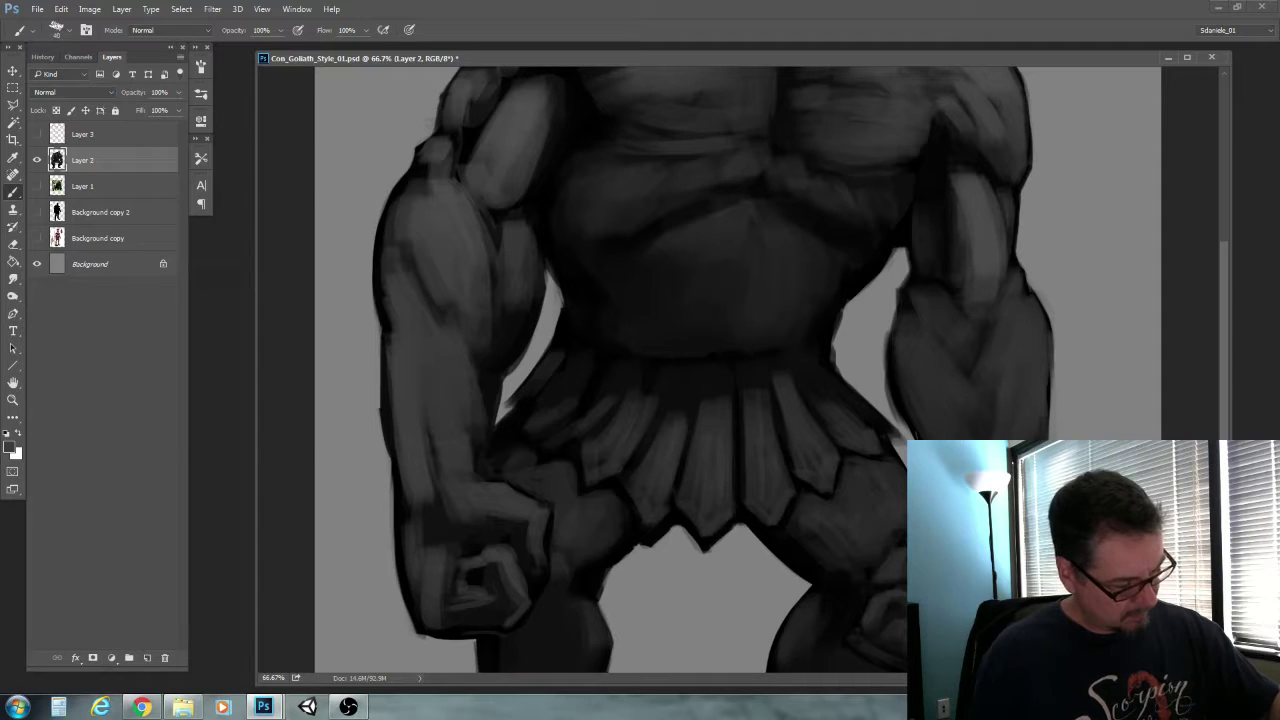
Sample the dark tone between the fingers and shade the left-hand fist's knuckles, thumb and wrist crease with a larger brush
left_click(490, 578, "alt")
key("bracketright")
key("bracketright")
mouse_move(535, 561)
left_mouse_down()
mouse_move(534, 537)
mouse_move(464, 510)
left_mouse_up()
key("bracketright")
key("bracketright")
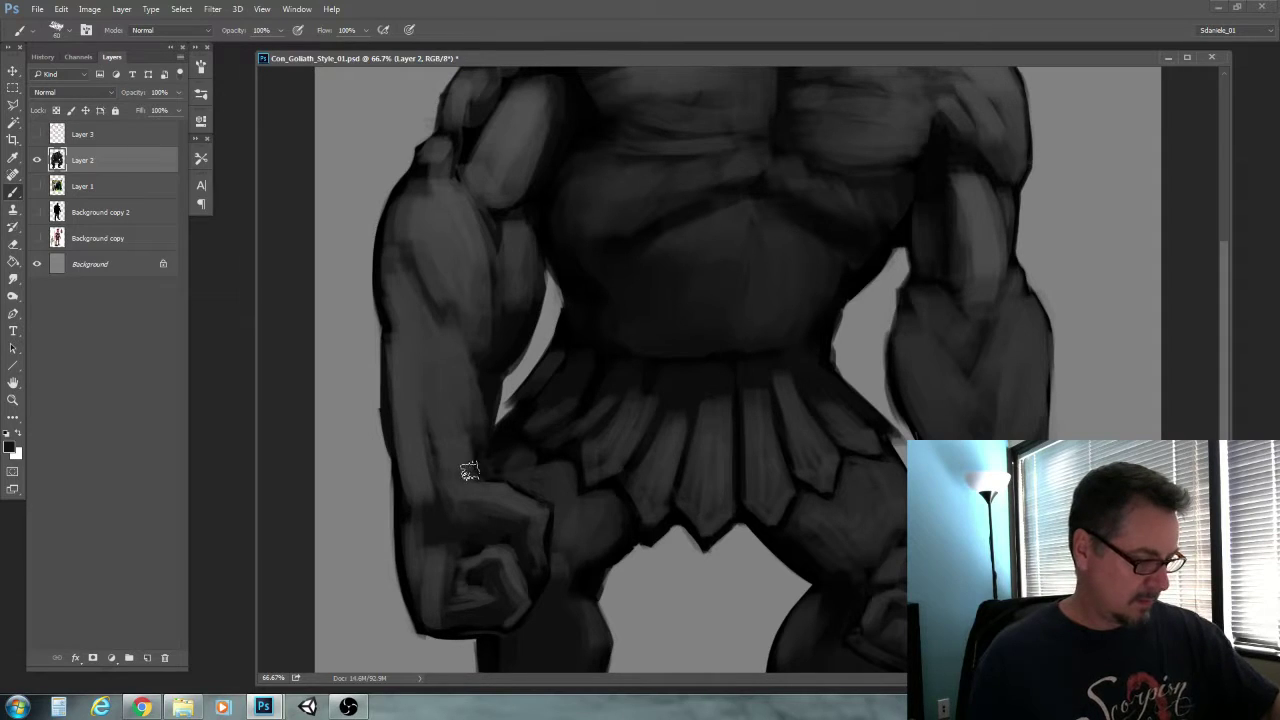
key("bracketleft")
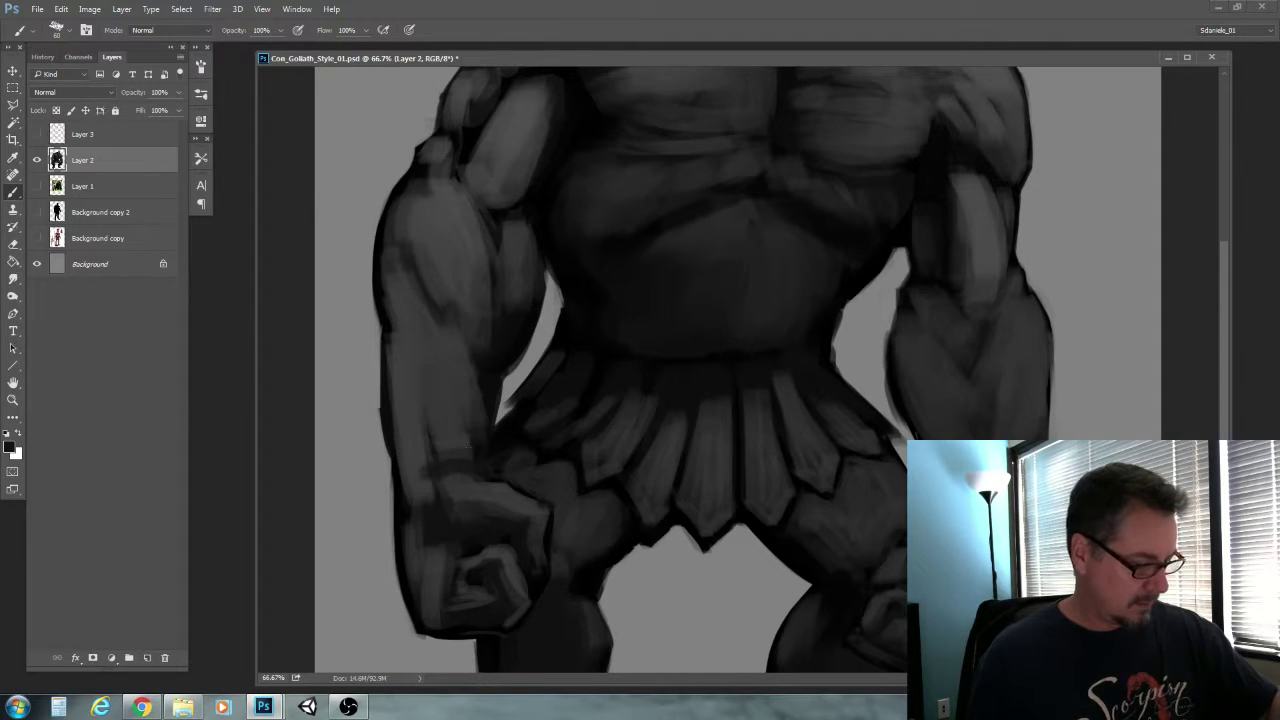
Blend the left-hand wrist with grey, and darken the forearm's outer edge with a smaller brush and a tone sampled from the wrist
key("x")
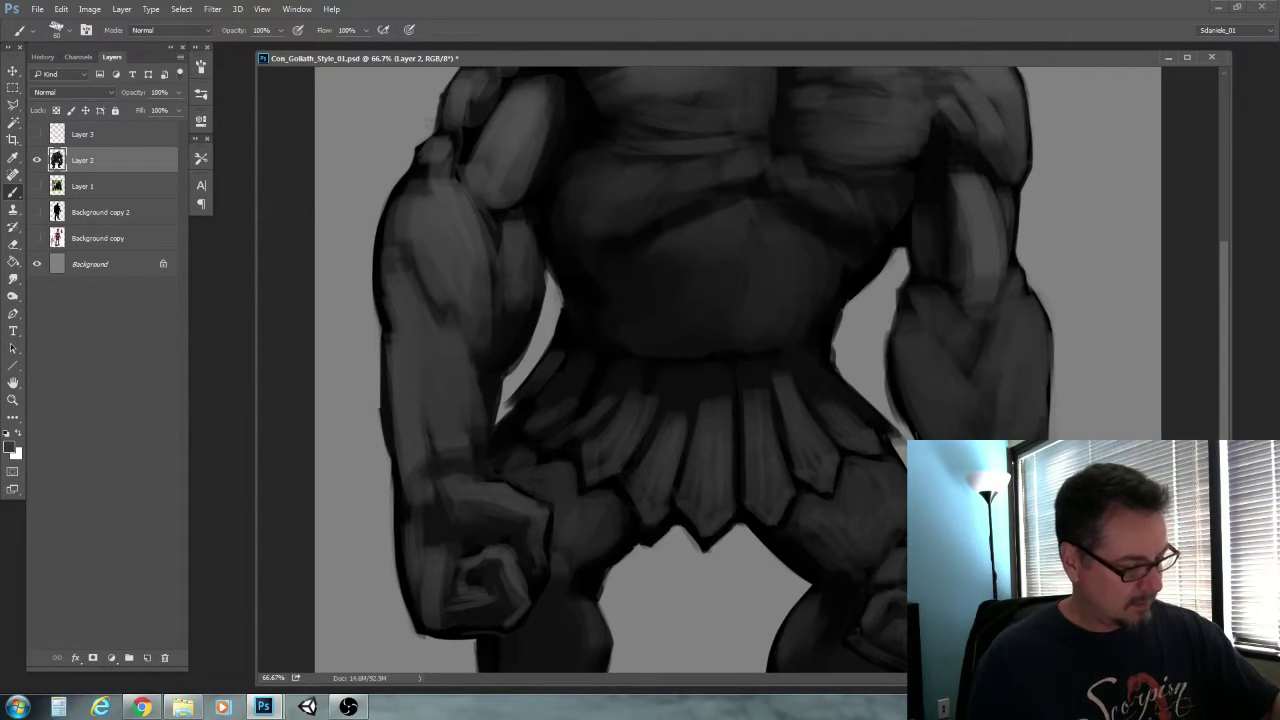
key("bracketleft")
key("bracketleft")
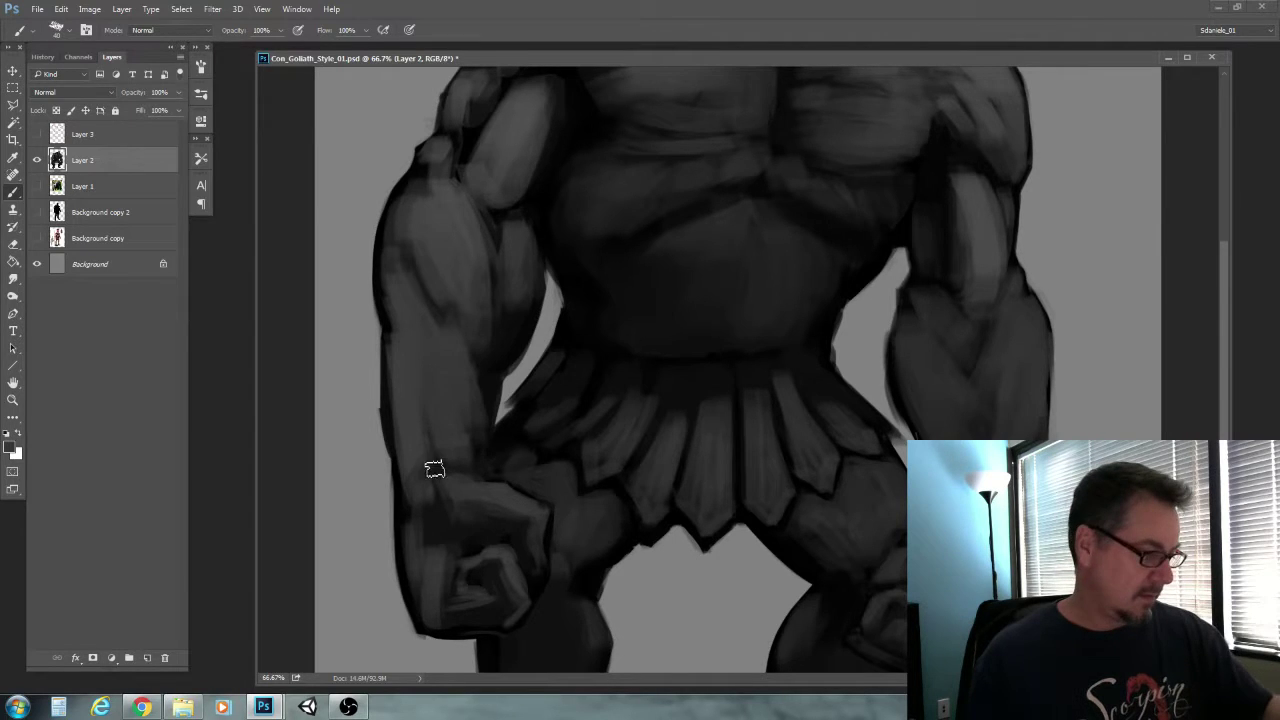
left_click(443, 468, "alt")
key("bracketleft")
key("bracketleft")
left_click_drag(394, 340, 414, 430)
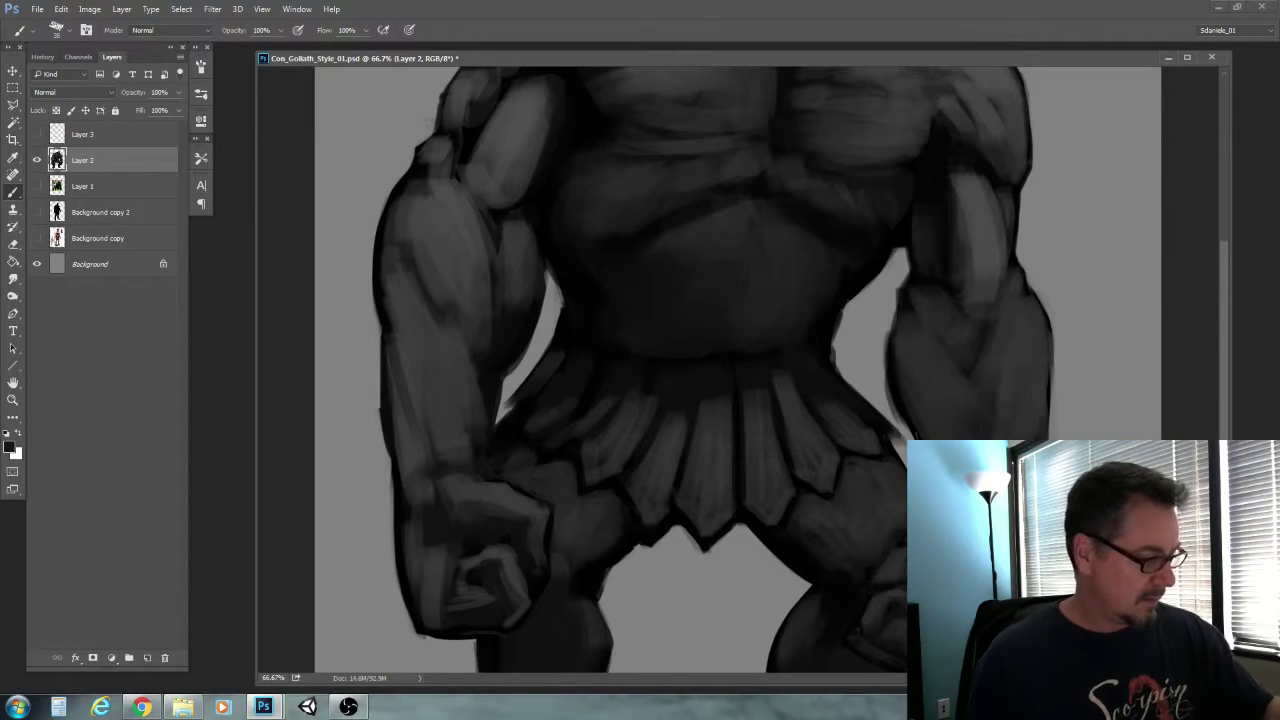
Erase the paint outside the outer contour of the left-hand forearm and fist
left_click(13, 246)
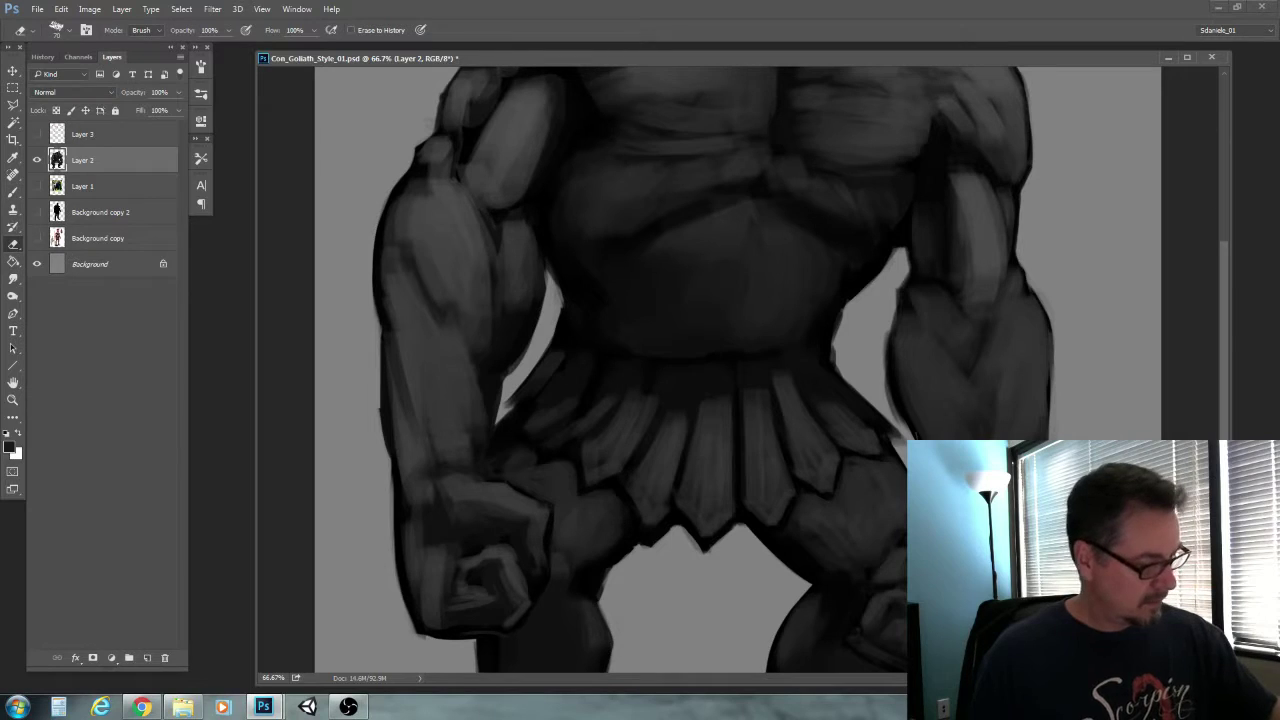
left_click_drag(374, 350, 373, 470)
mouse_move(377, 372)
left_mouse_down()
mouse_move(369, 481)
mouse_move(386, 548)
left_mouse_up()
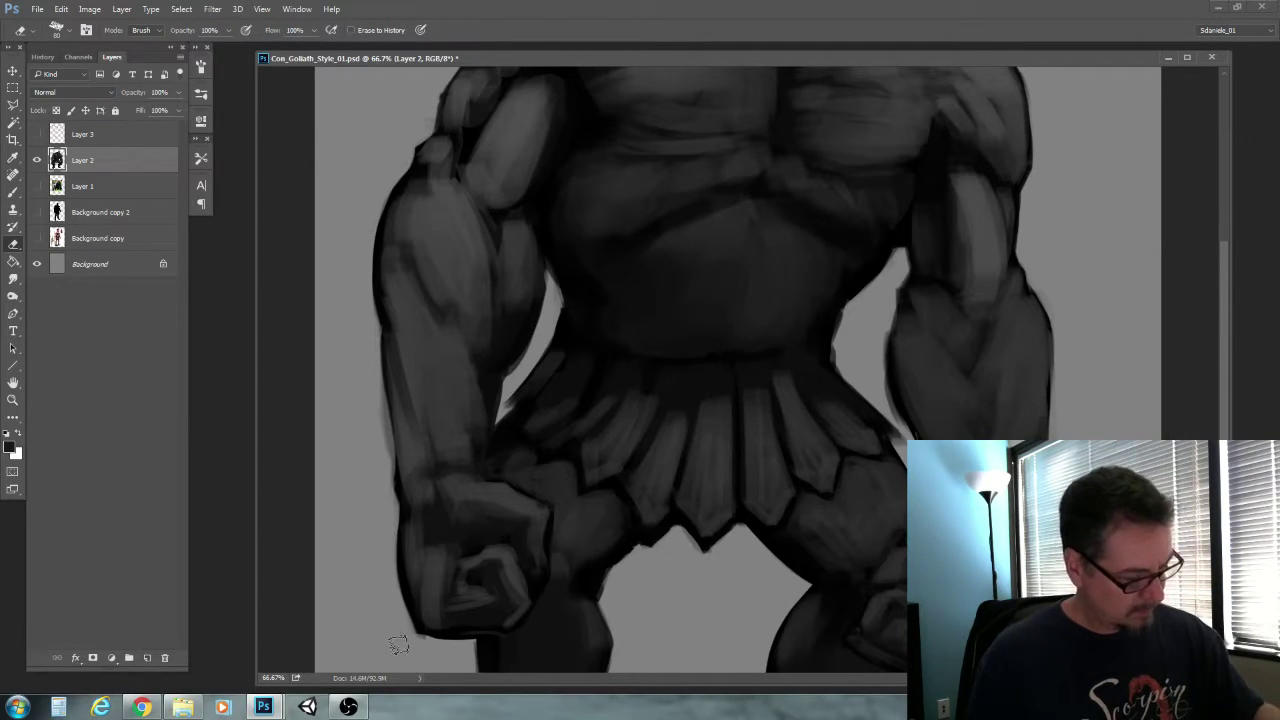
mouse_move(359, 408)
left_mouse_down()
mouse_move(366, 500)
mouse_move(367, 465)
left_mouse_up()
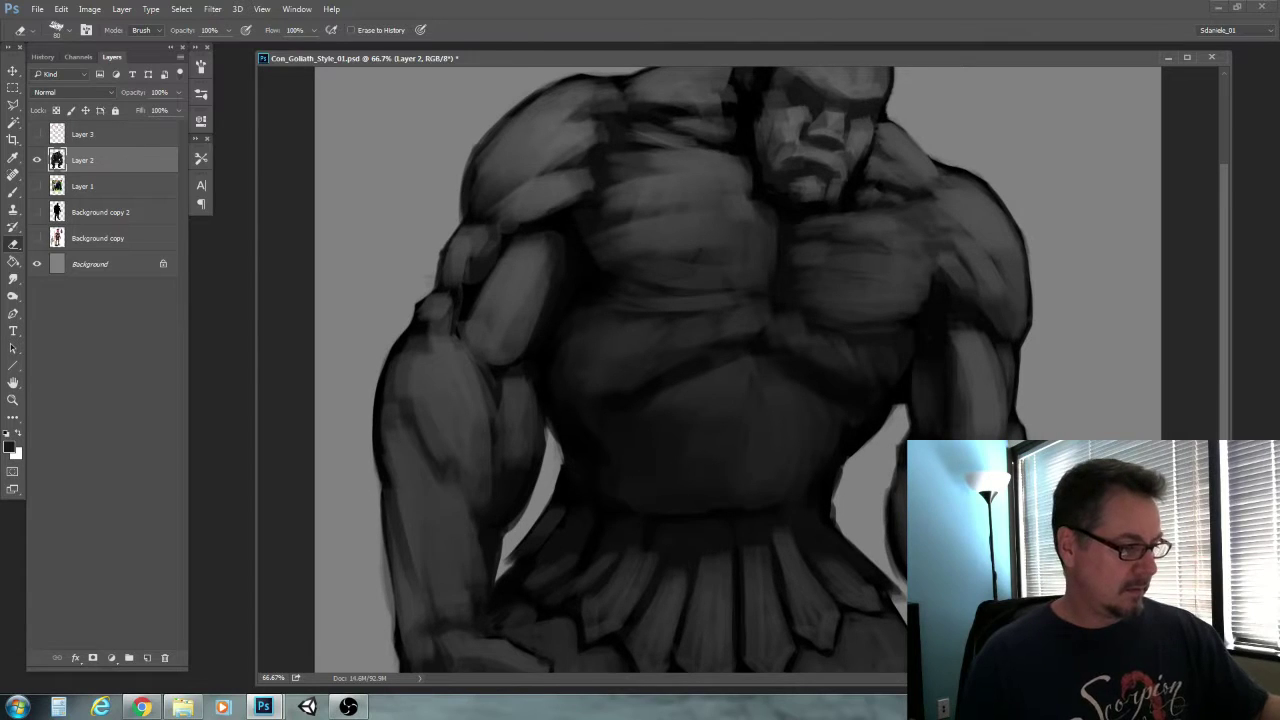
Save the document and bring the whole figure into view
left_click(13, 399)
left_click(452, 395, "alt")
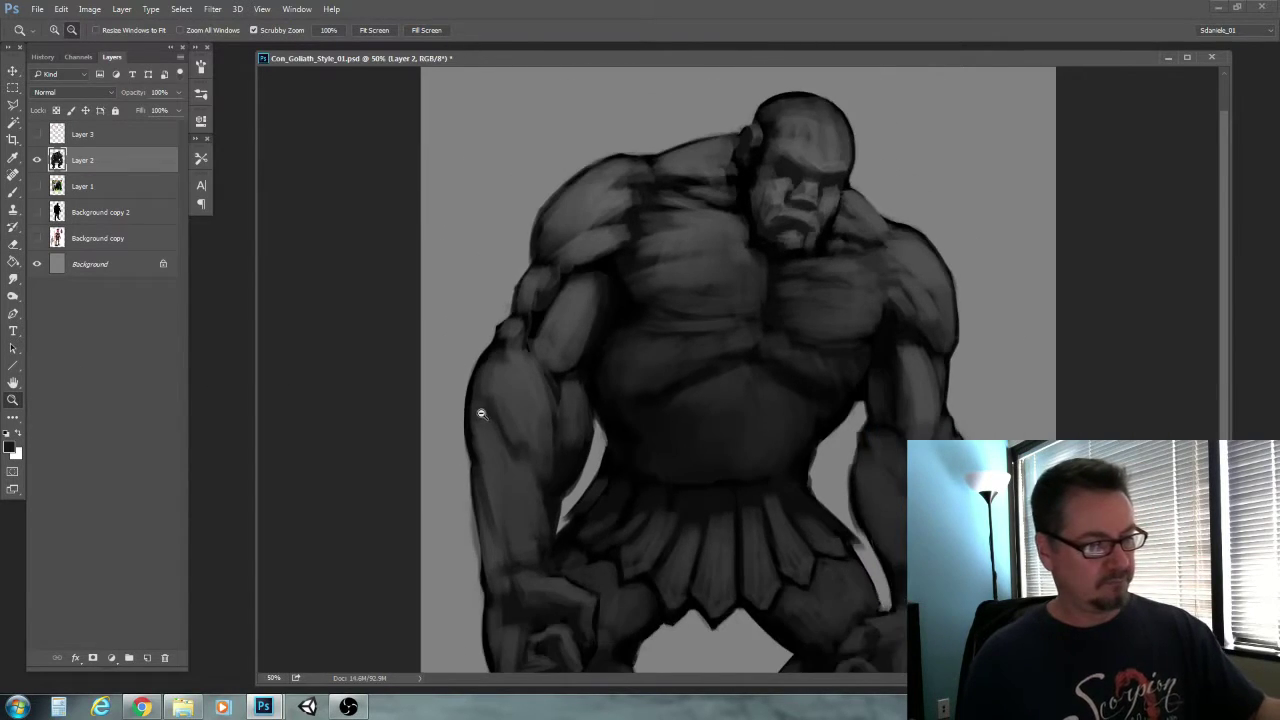
left_click(490, 417, "alt")
key("ctrl+s")
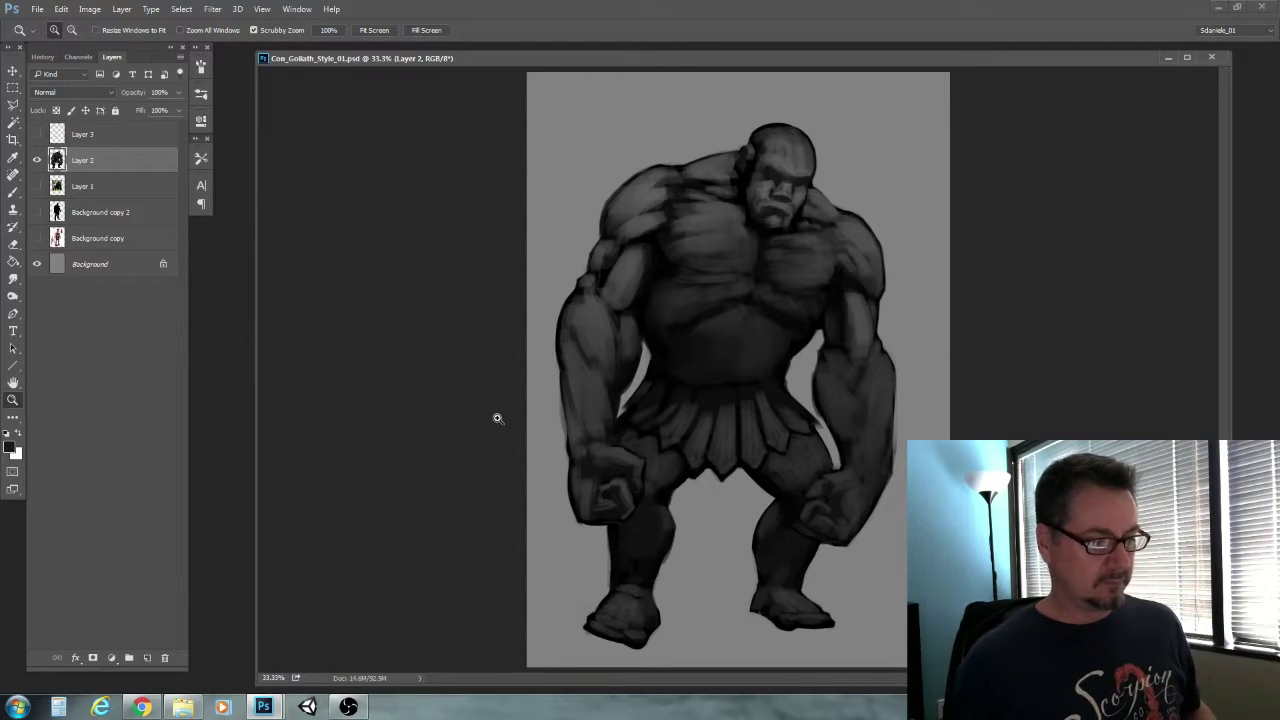
Return to the Brush tool and smooth the dark shading over the ribs below the chest with a larger brush
left_click(596, 290)
key("b")
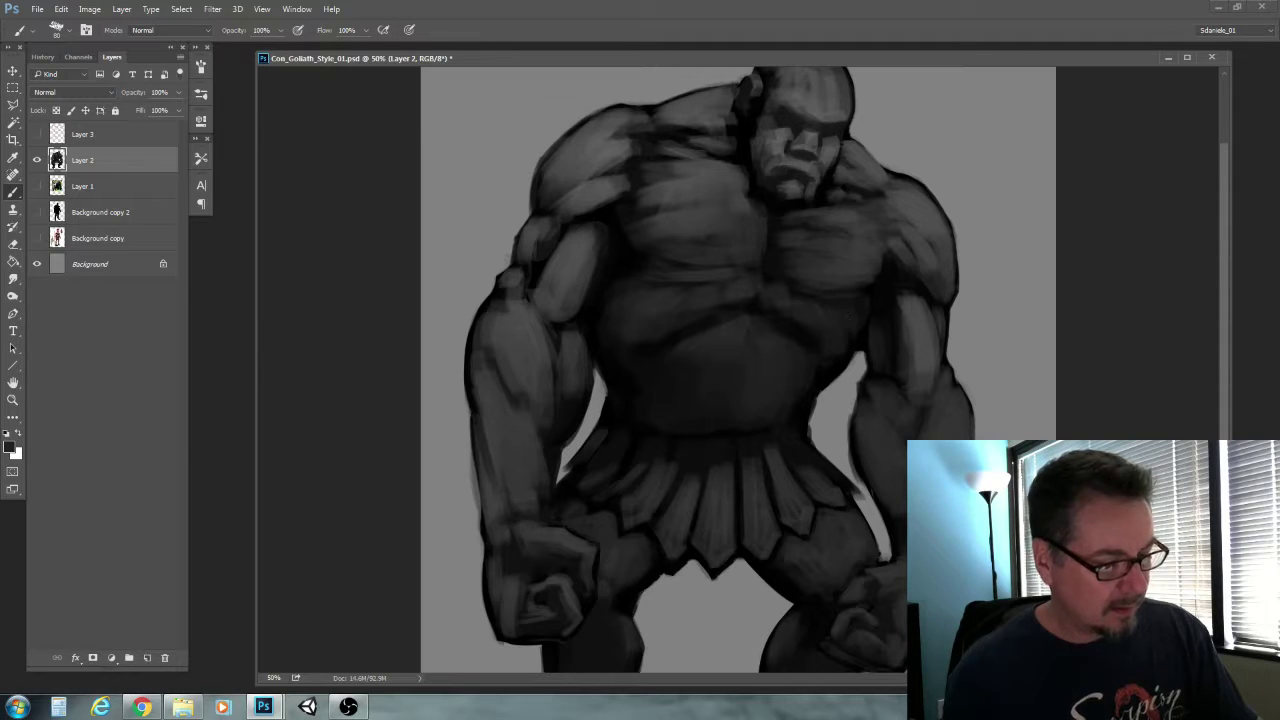
key("bracketright")
key("bracketright")
key("bracketright")
key("bracketright")
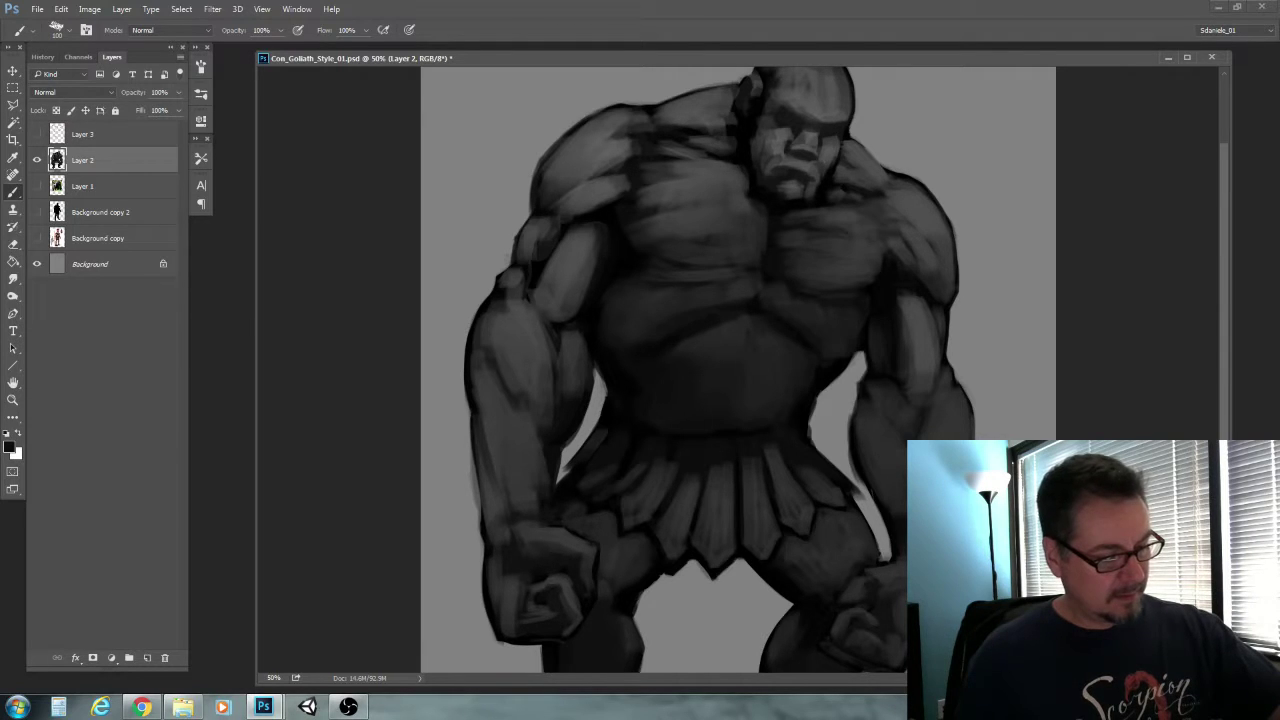
Round out the upper belly with grey sampled there, using a progressively larger brush
left_click(722, 339, "alt")
mouse_move(717, 319)
left_mouse_down()
mouse_move(726, 325)
mouse_move(672, 338)
left_mouse_up()
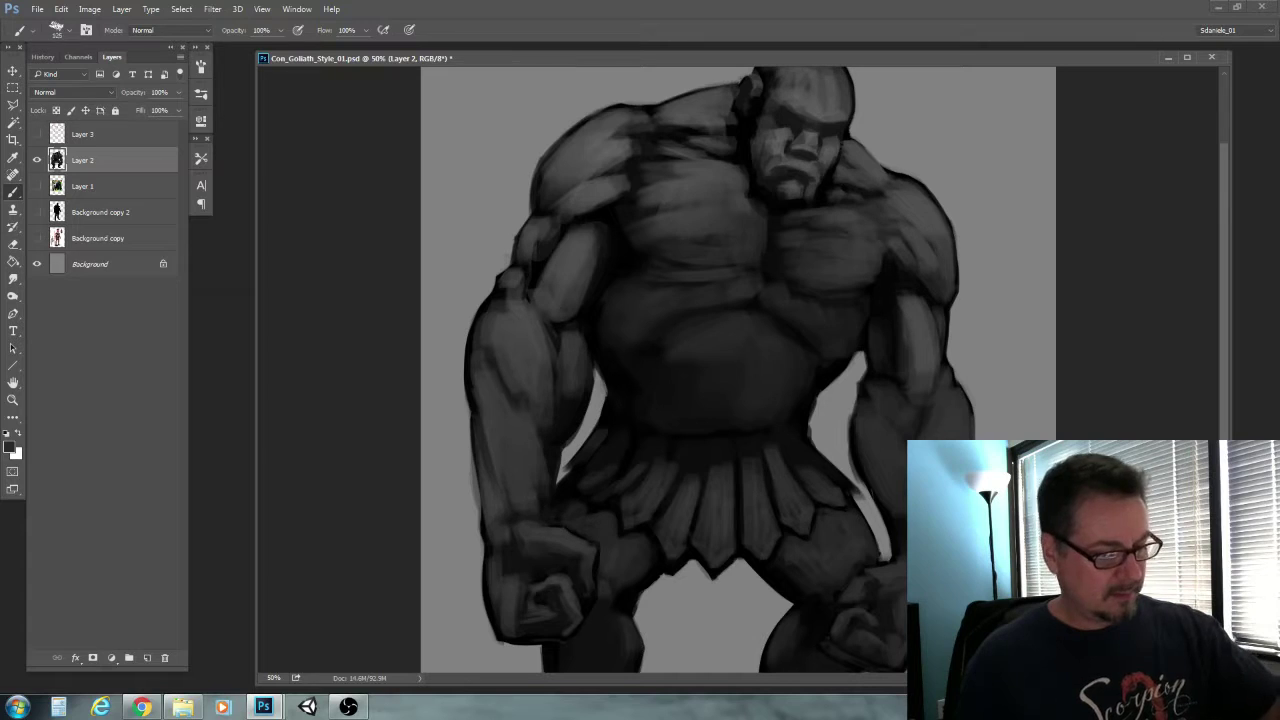
key("bracketright")
key("bracketright")
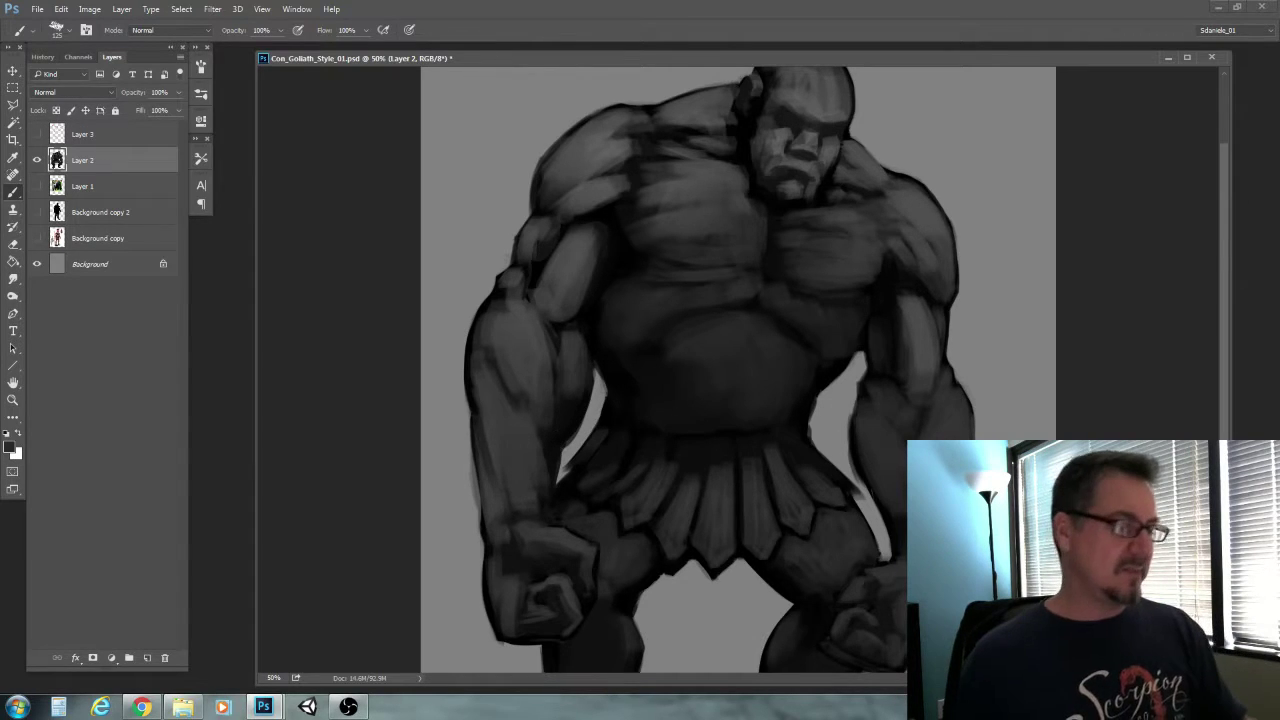
left_click_drag(665, 346, 648, 370)
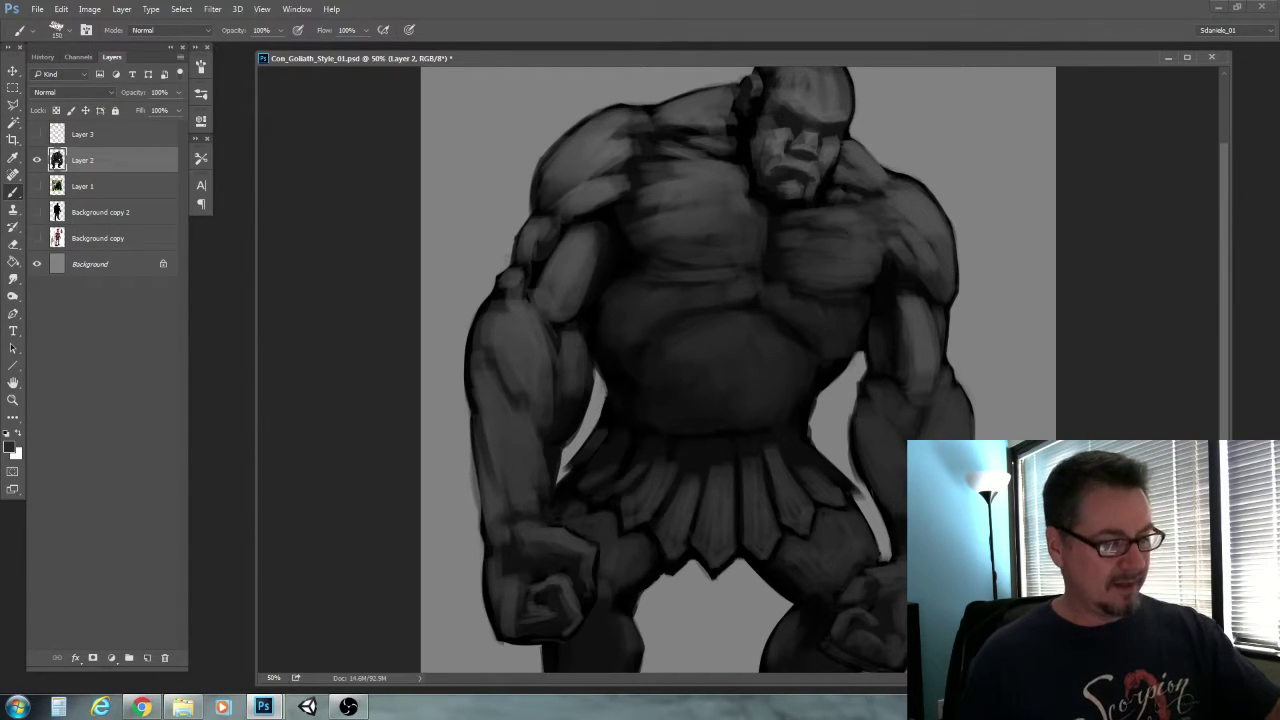
Darken the left-hand side of the ribcage with a black tone sampled beside the torso
key("bracketright")
left_click(591, 321, "alt")
left_click_drag(615, 296, 614, 314)
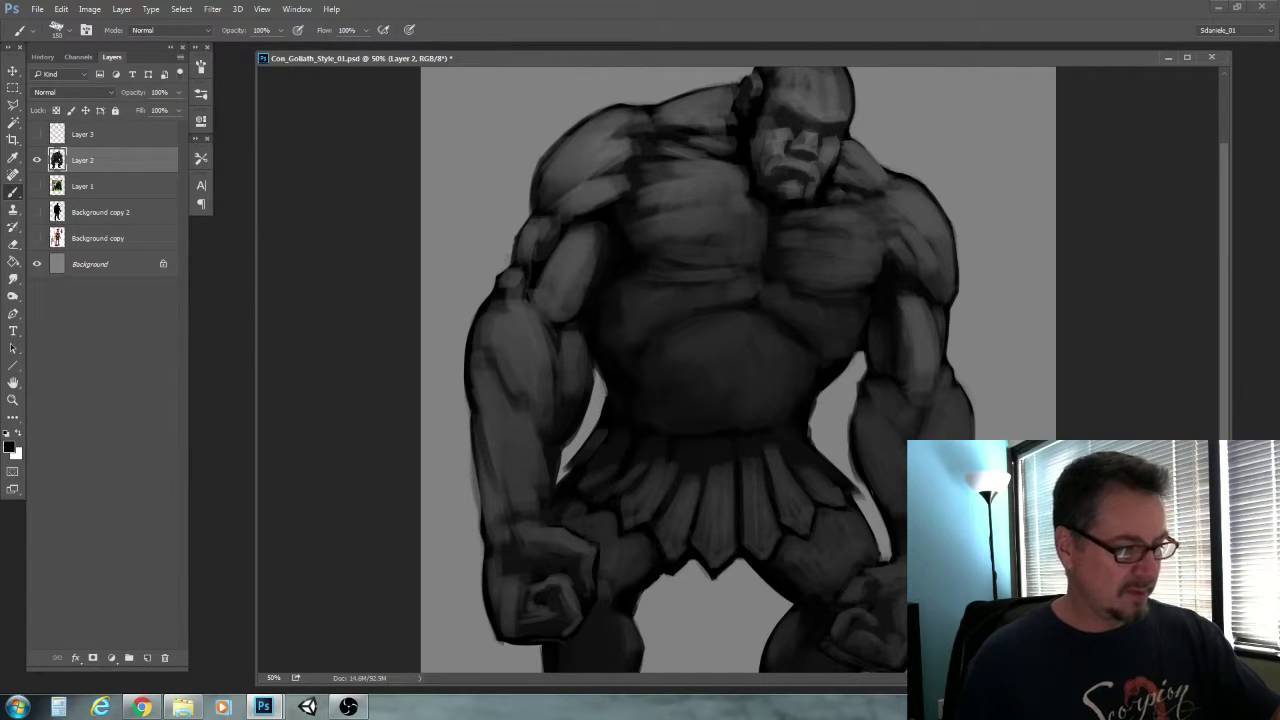
key("bracketleft")
key("bracketleft")
key("bracketleft")
Highlight the upper belly and the ribs with a lighter grey sampled from the chest, using a large brush
left_click(702, 211, "alt")
key("bracketright")
key("bracketright")
key("bracketright")
key("bracketright")
key("bracketright")
key("bracketright")
key("bracketright")
key("bracketright")
key("bracketright")
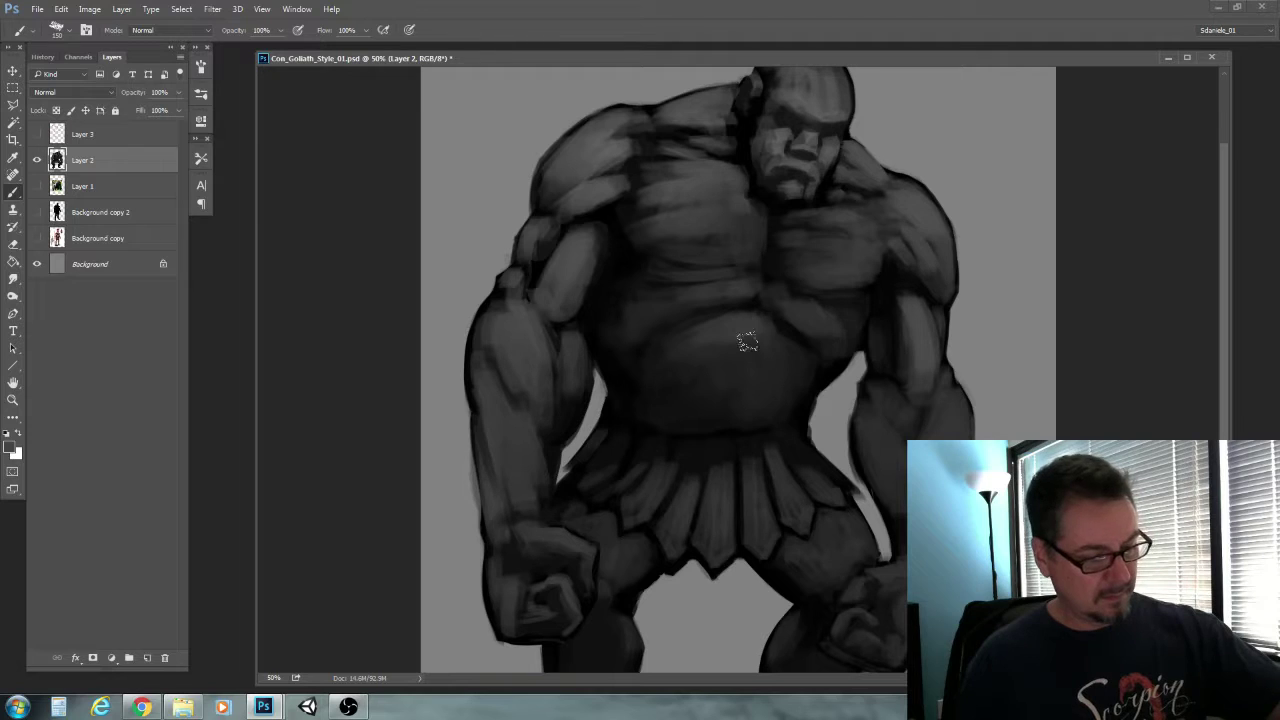
key("bracketleft")
key("bracketleft")
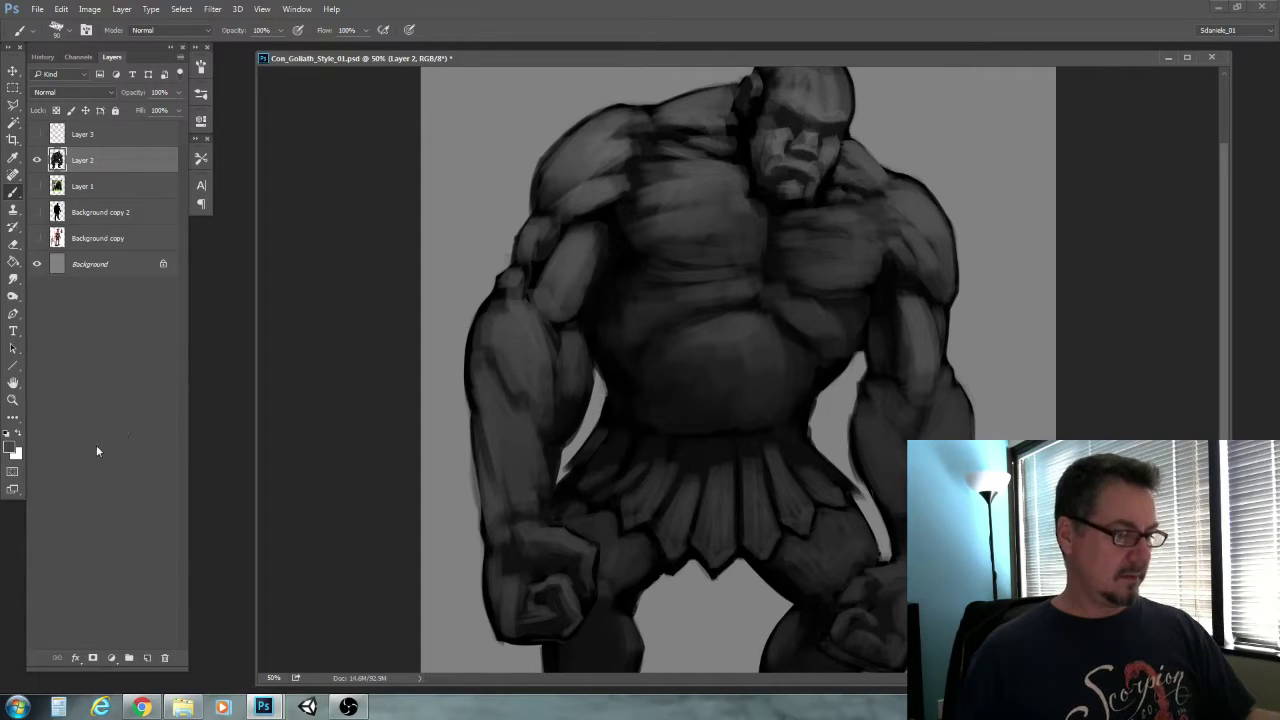
Save the updated painting with the whole figure in view
left_click(12, 401)
left_click(507, 434, "alt")
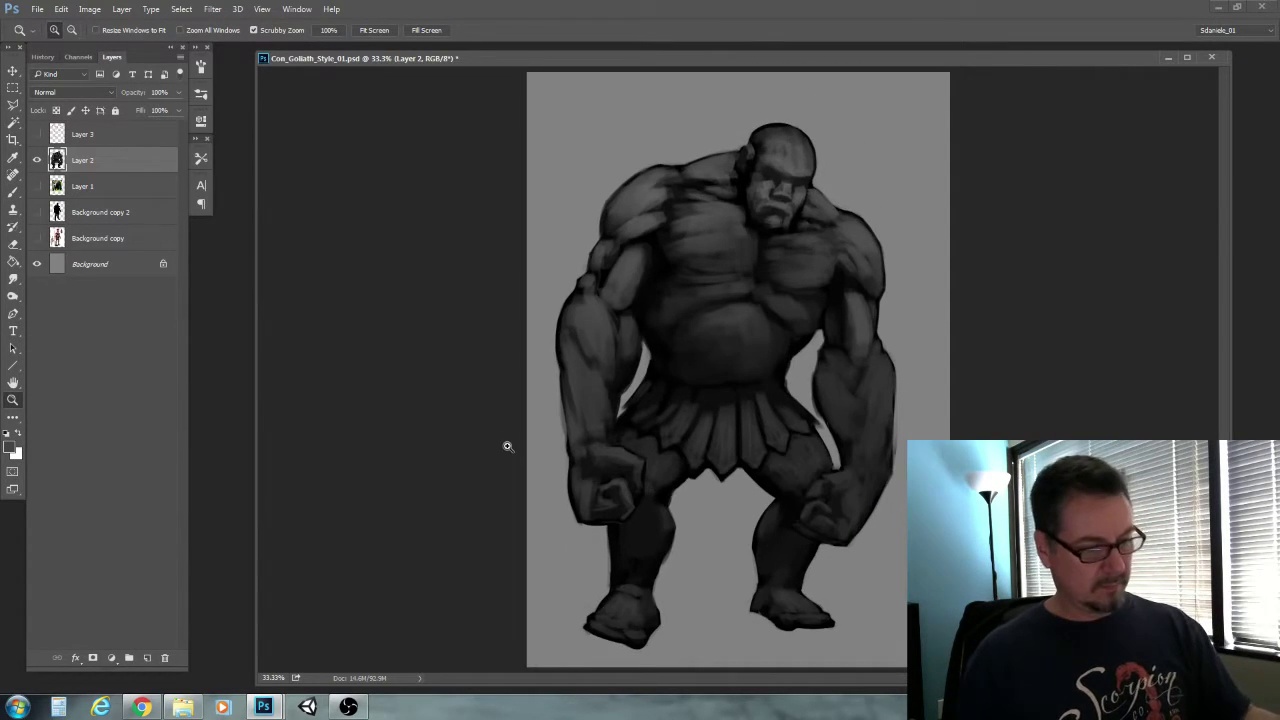
key("ctrl+s")
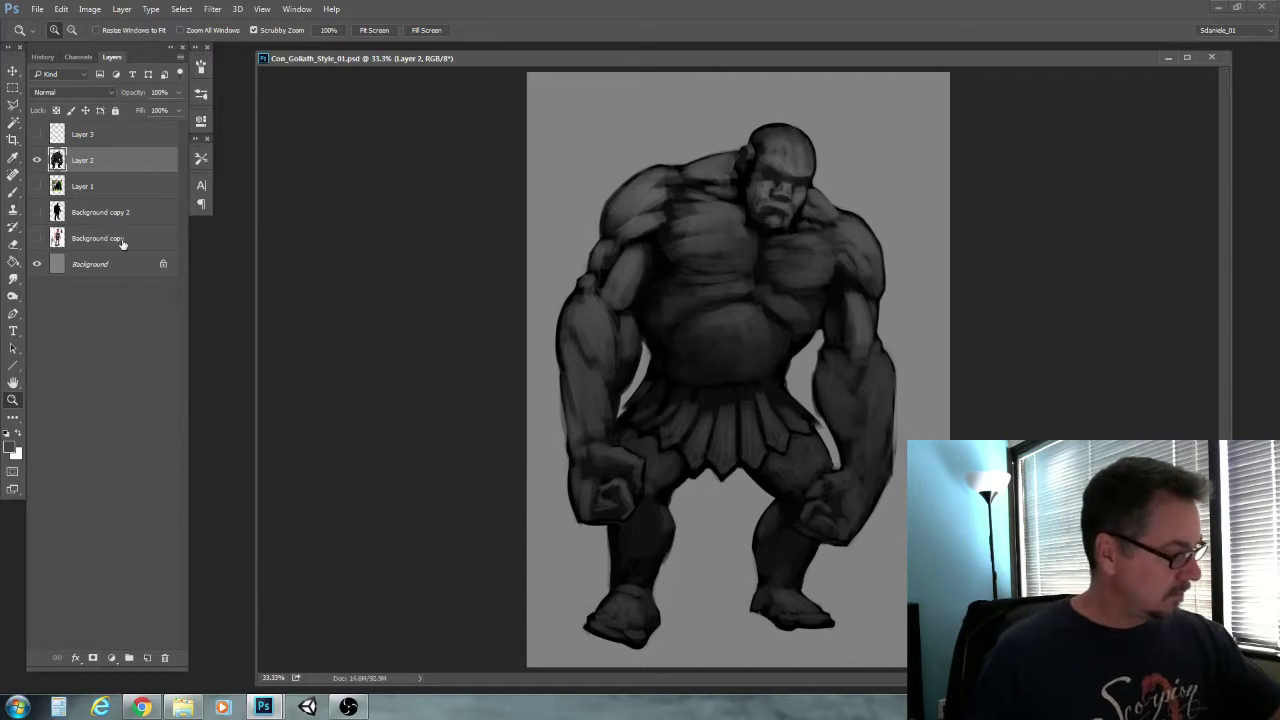
Duplicate the Background copy layer, move the duplicate directly above Layer 2 and make it visible
left_click_drag(123, 239, 147, 657)
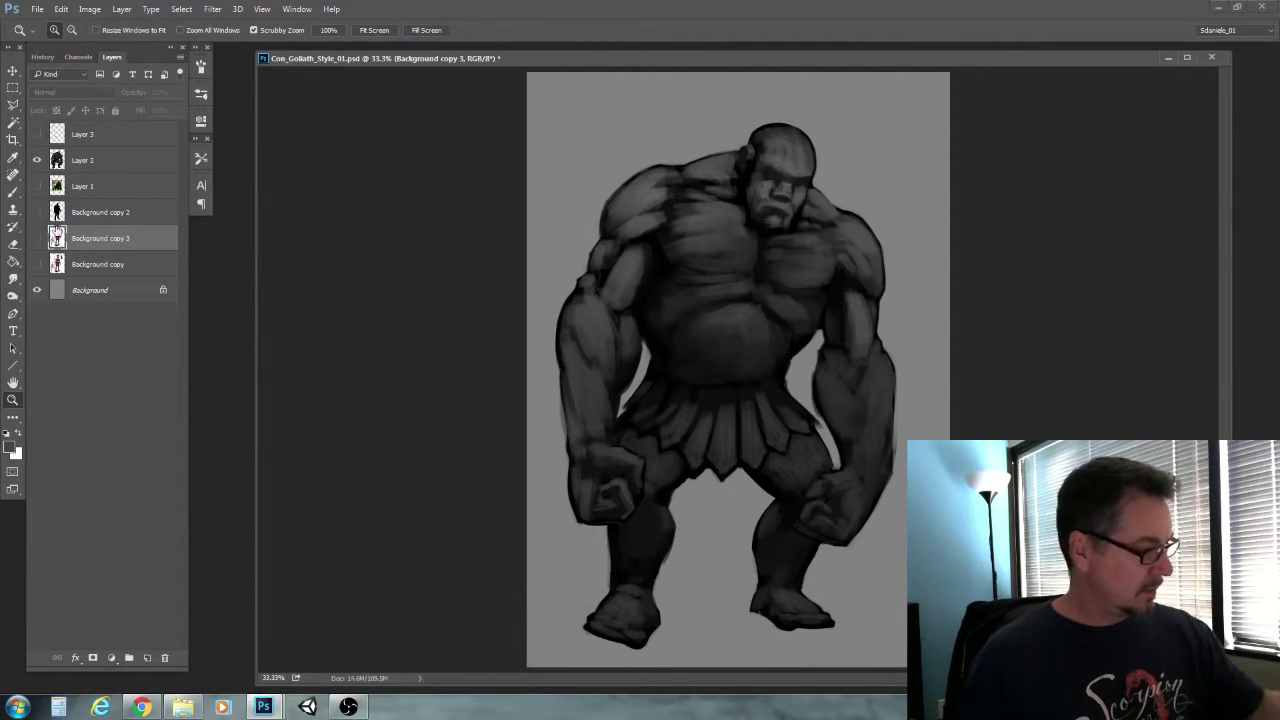
left_click_drag(97, 240, 104, 150)
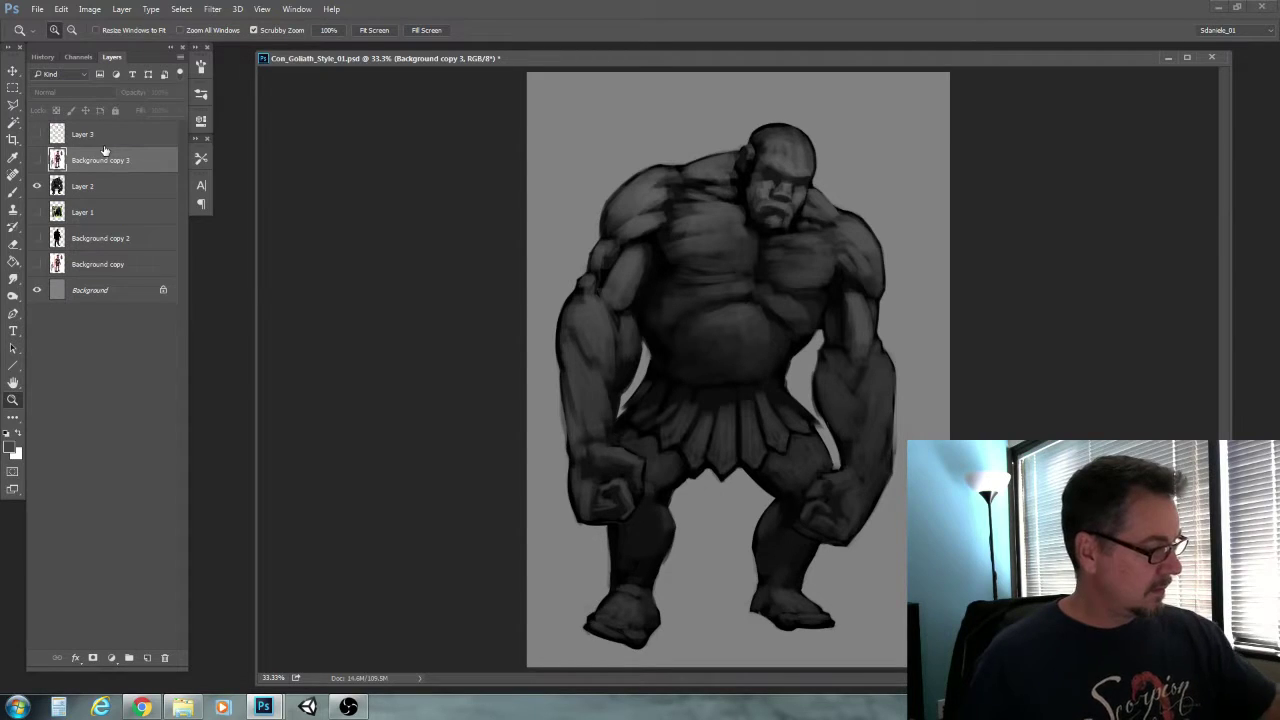
left_click(37, 160)
Select the large armoured figure with a rectangular marquee, delete everything outside it on the duplicated layer, and deselect
left_click(13, 88)
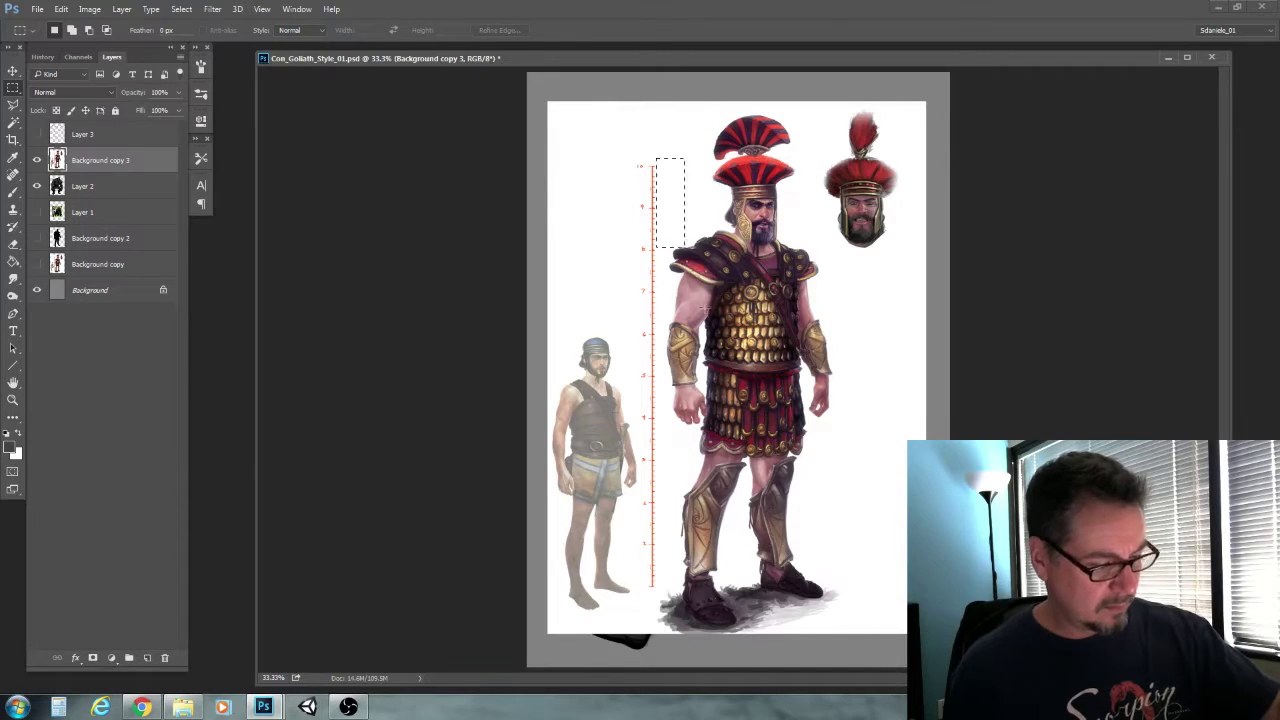
left_click_drag(724, 372, 840, 600)
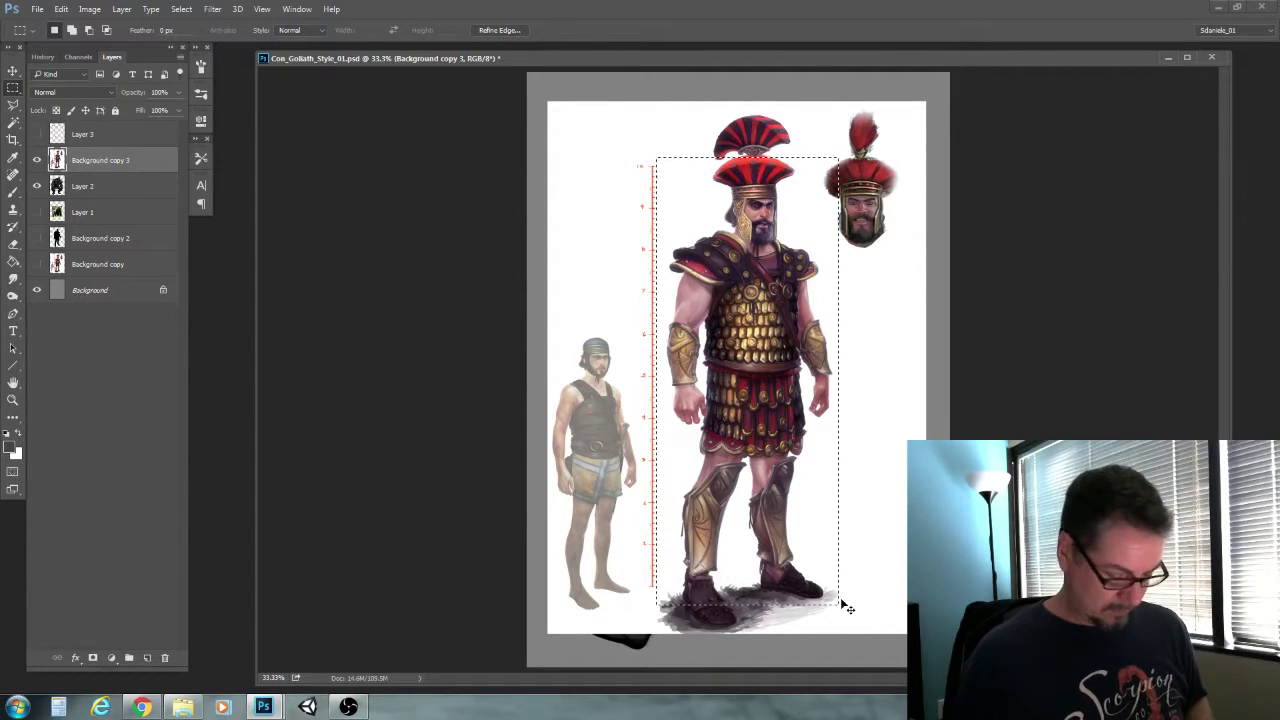
key("ctrl+shift+i")
key("Delete")
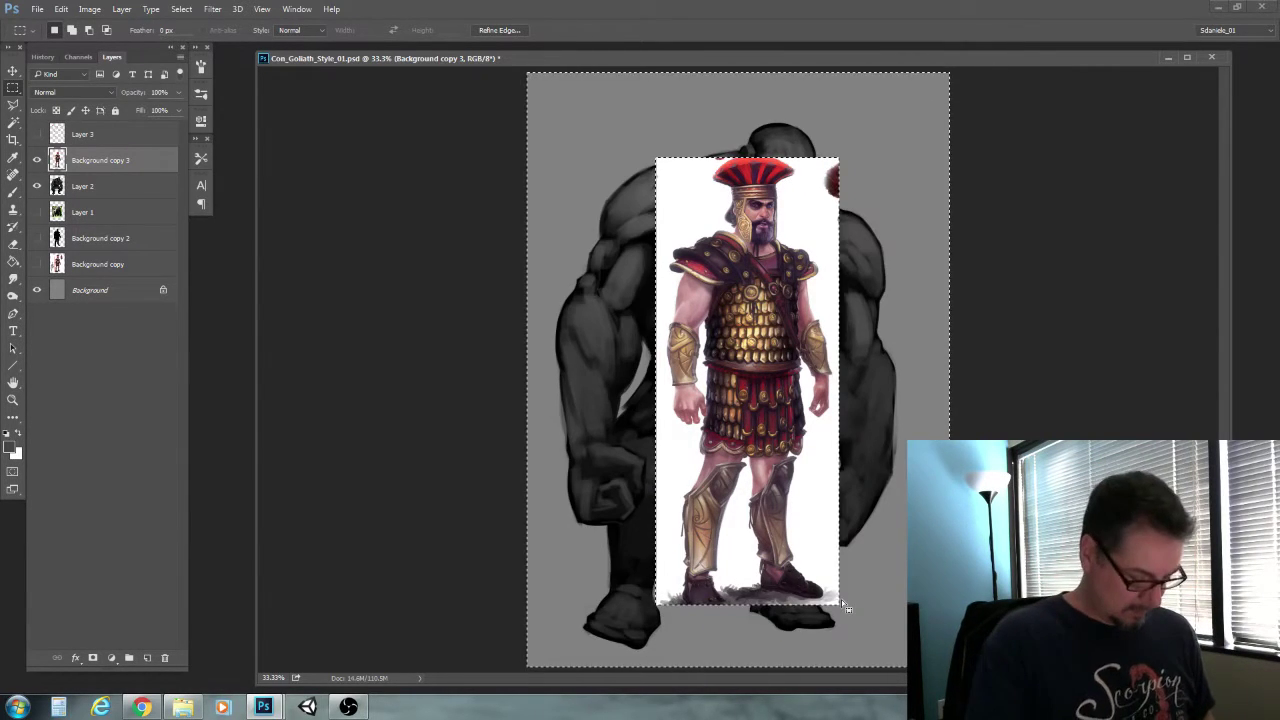
key("ctrl+d")
Scale the armoured figure down proportionally with Free Transform and place it beside the character's lower leg on the canvas edge
key("ctrl+t")
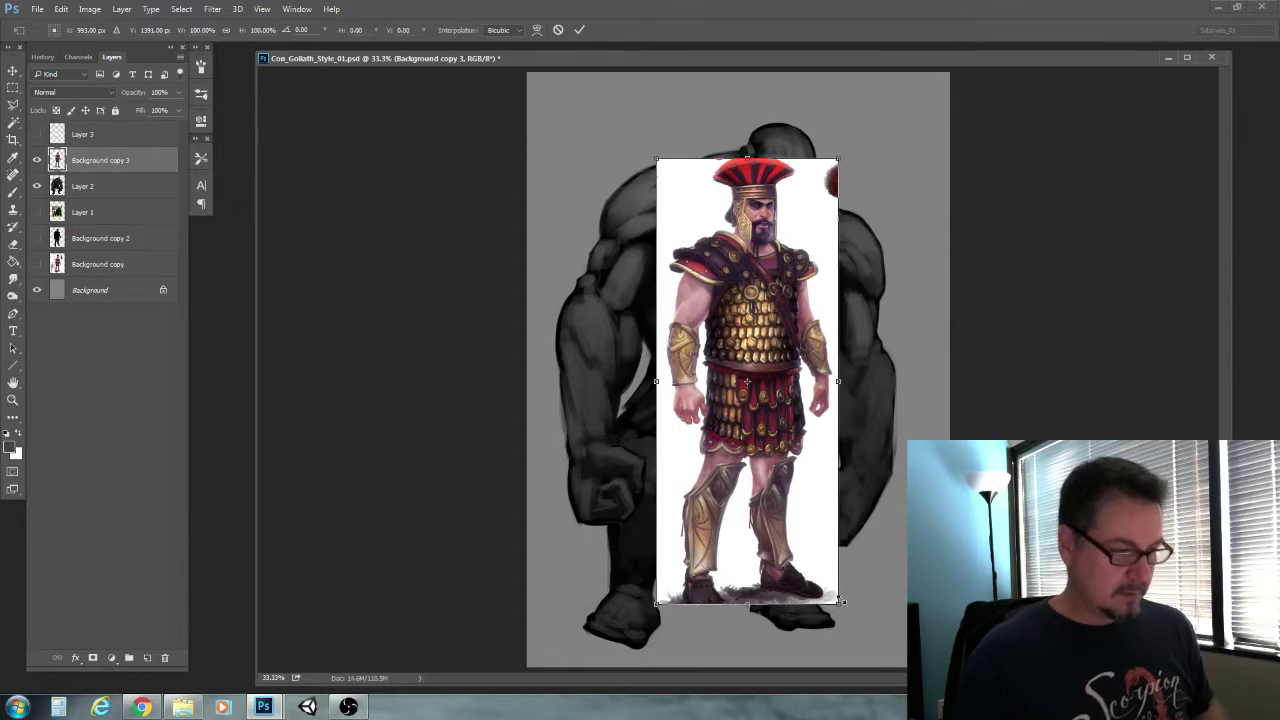
left_click_drag(657, 159, 752, 334, "shift")
left_click_drag(752, 546, 834, 554)
key("Return")
key("m")
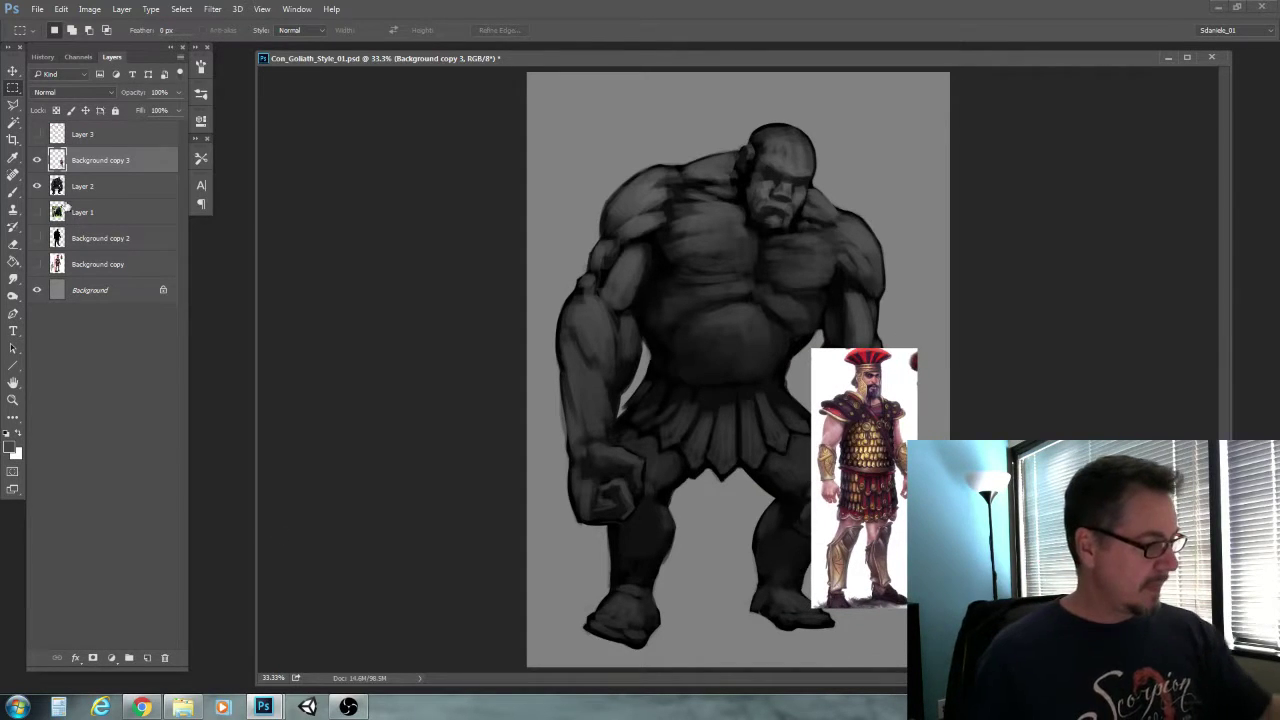
Hide the armoured reference and paint lighter muscle strokes on Layer 2 across the forearm nearest the canvas's right edge
left_click(82, 186)
left_click(37, 160)
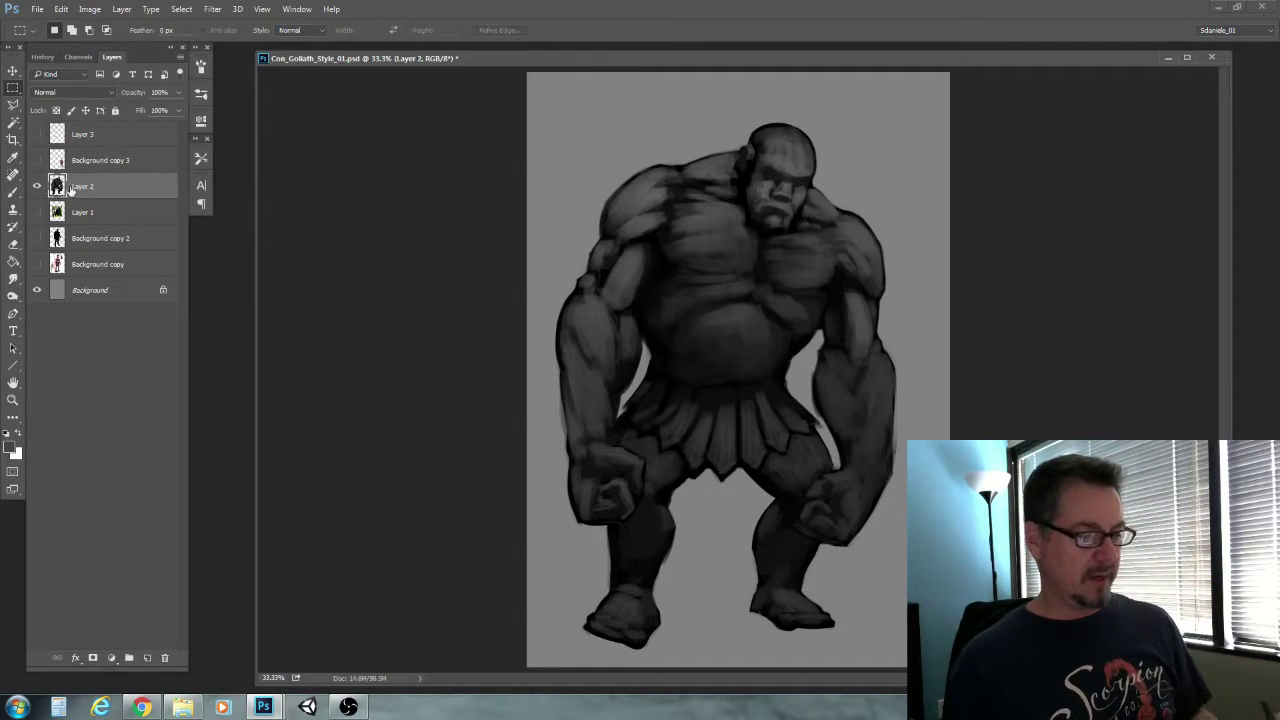
key("b")
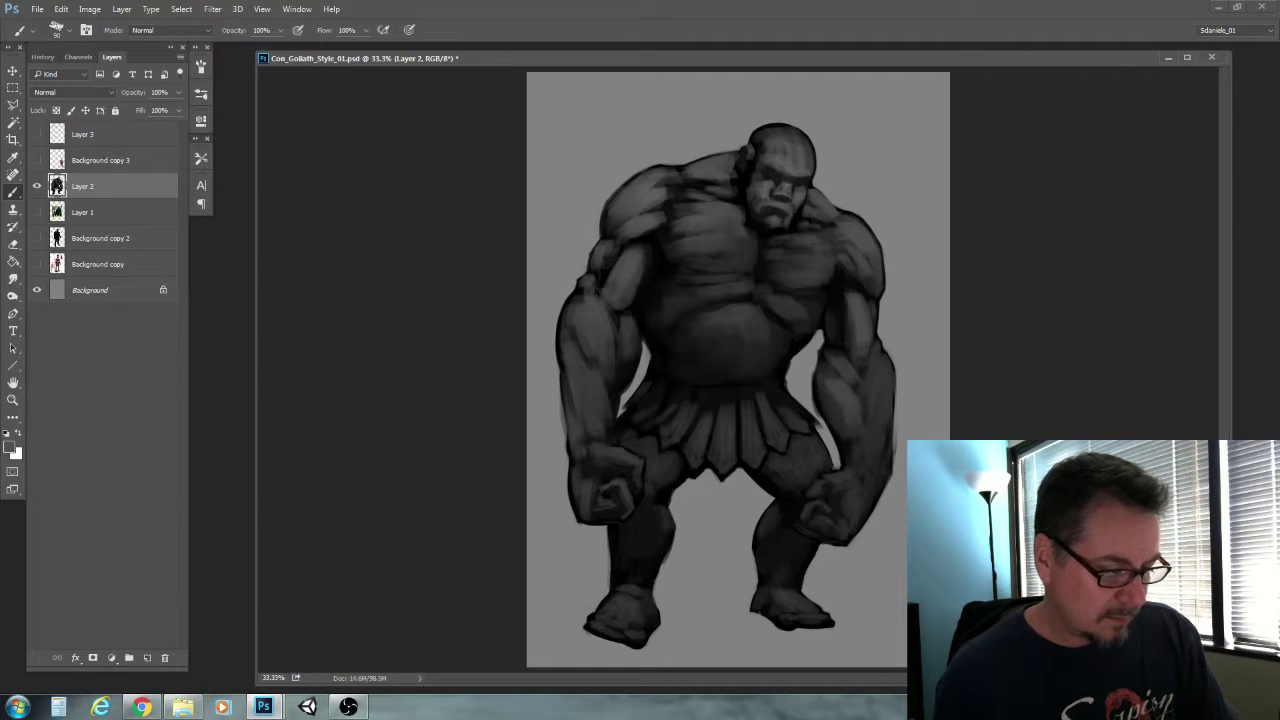
key("bracketleft")
key("bracketleft")
key("bracketleft")
key("bracketleft")
key("bracketright")
mouse_move(882, 381)
left_mouse_down()
mouse_move(879, 424)
mouse_move(857, 443)
mouse_move(866, 452)
left_mouse_up()
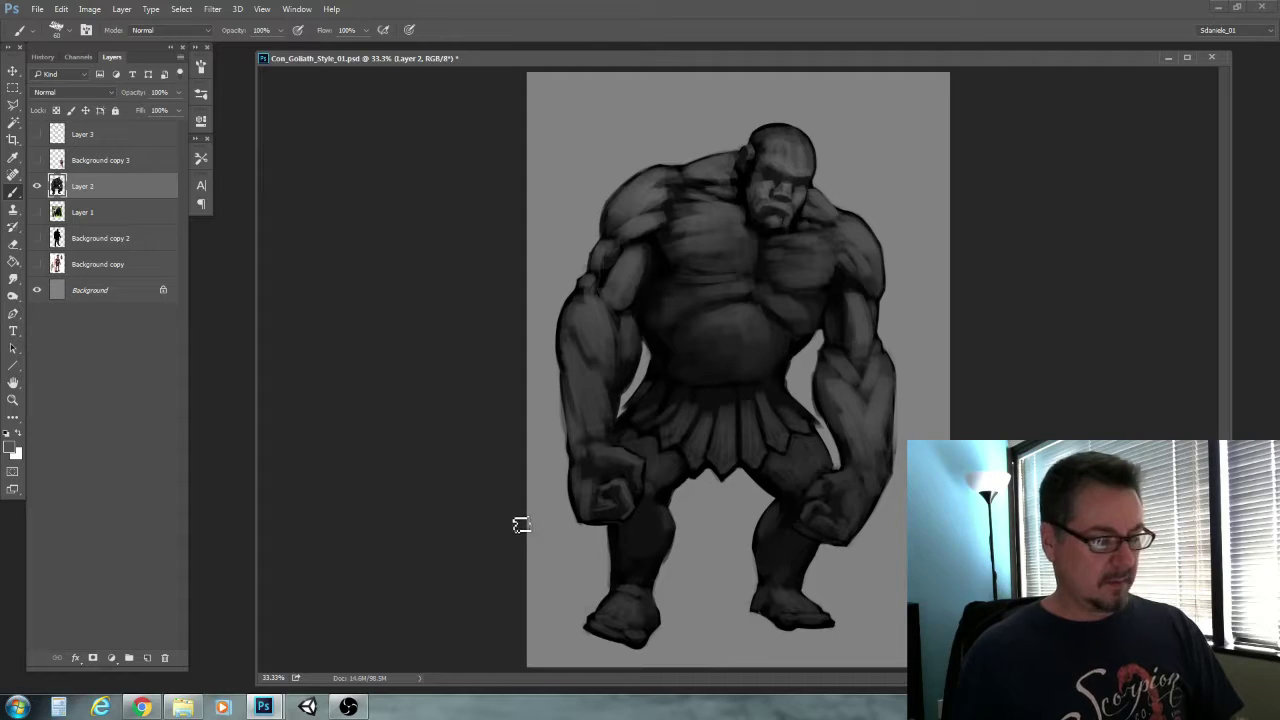
Select the fist of that arm with the Polygonal Lasso, rotate it about -26.7° and shift it outward to line up with the forearm
left_click(13, 104)
left_click(862, 555)
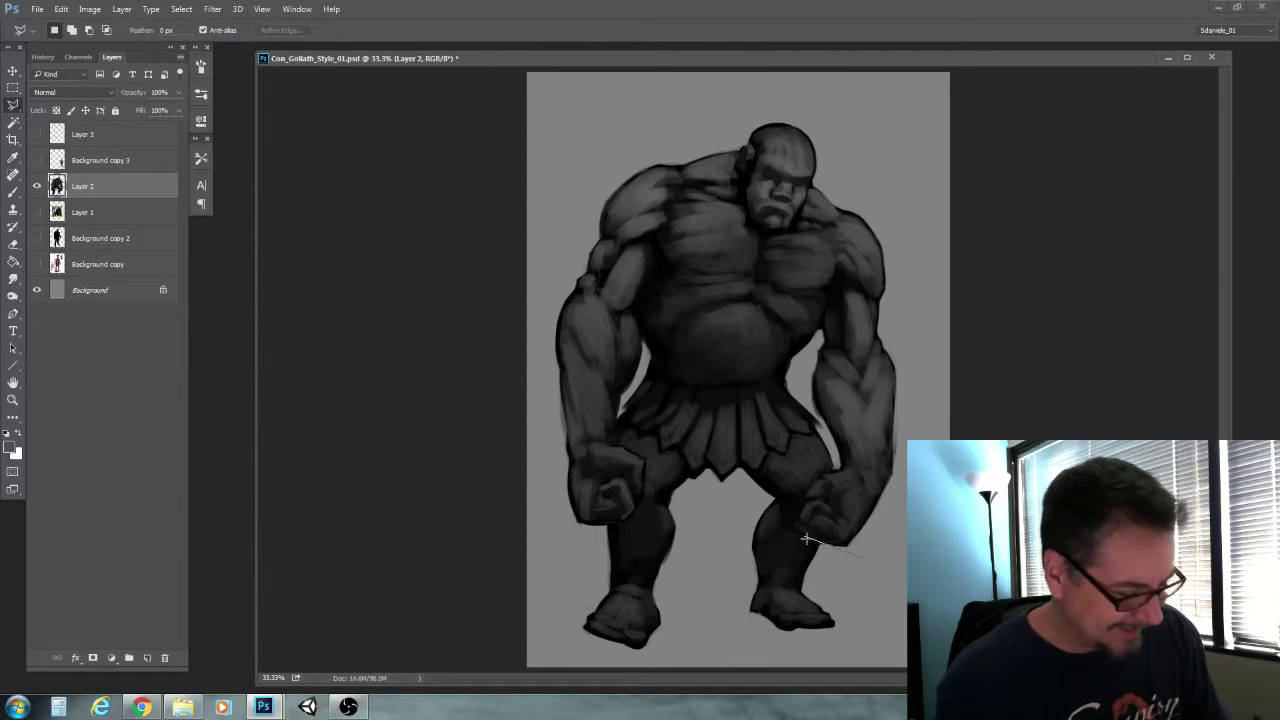
left_click_drag(788, 524, 832, 466)
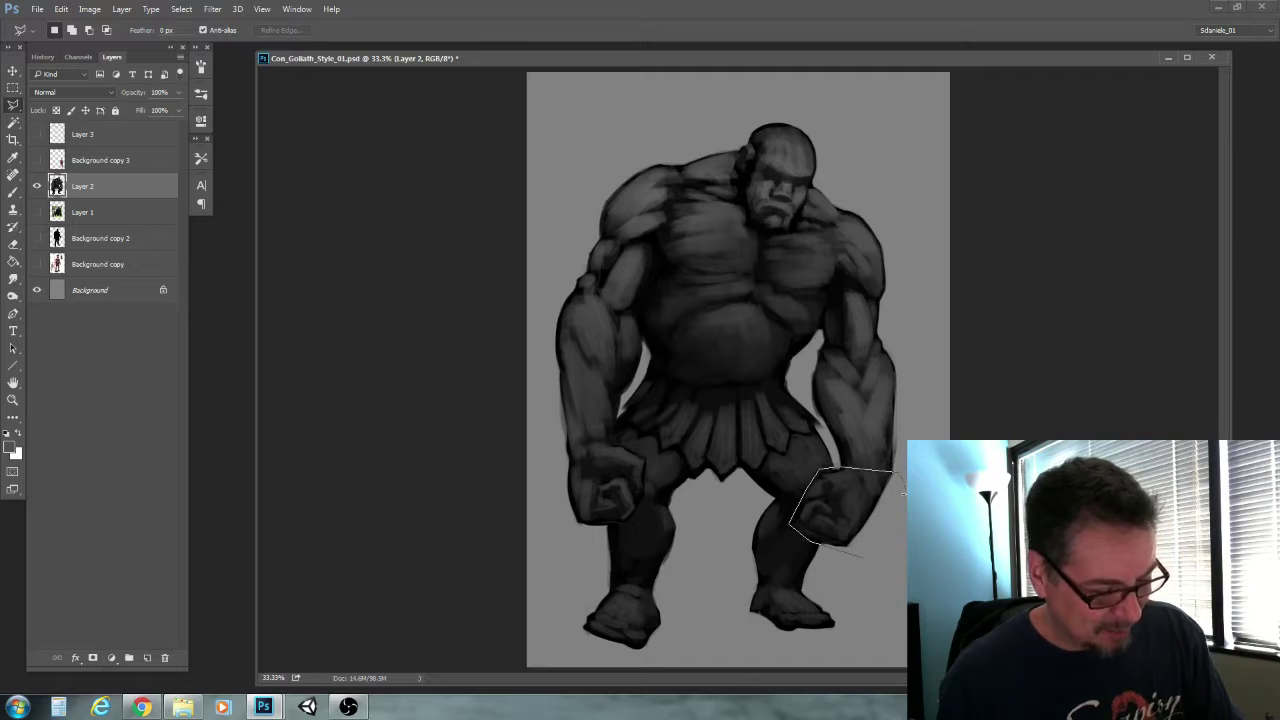
left_click(904, 490)
left_click(884, 551)
key("ctrl+t")
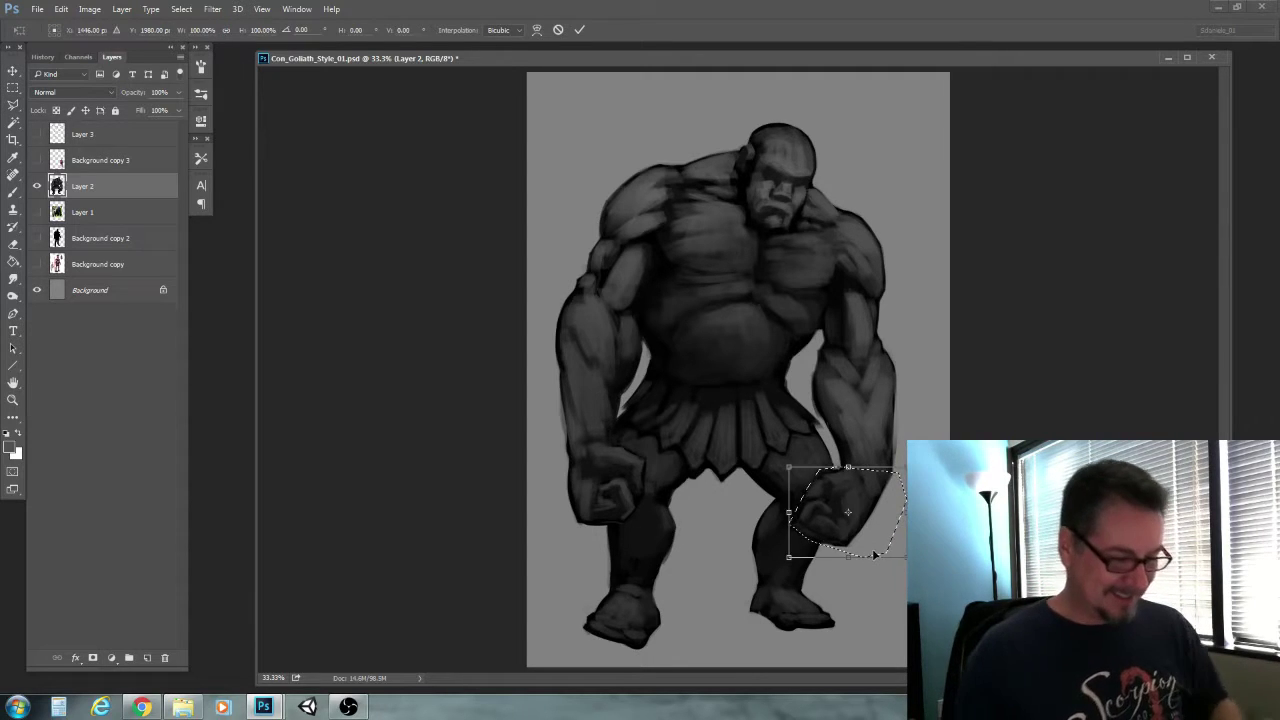
mouse_move(874, 553)
left_mouse_down()
mouse_move(890, 537)
mouse_move(846, 512)
left_mouse_up()
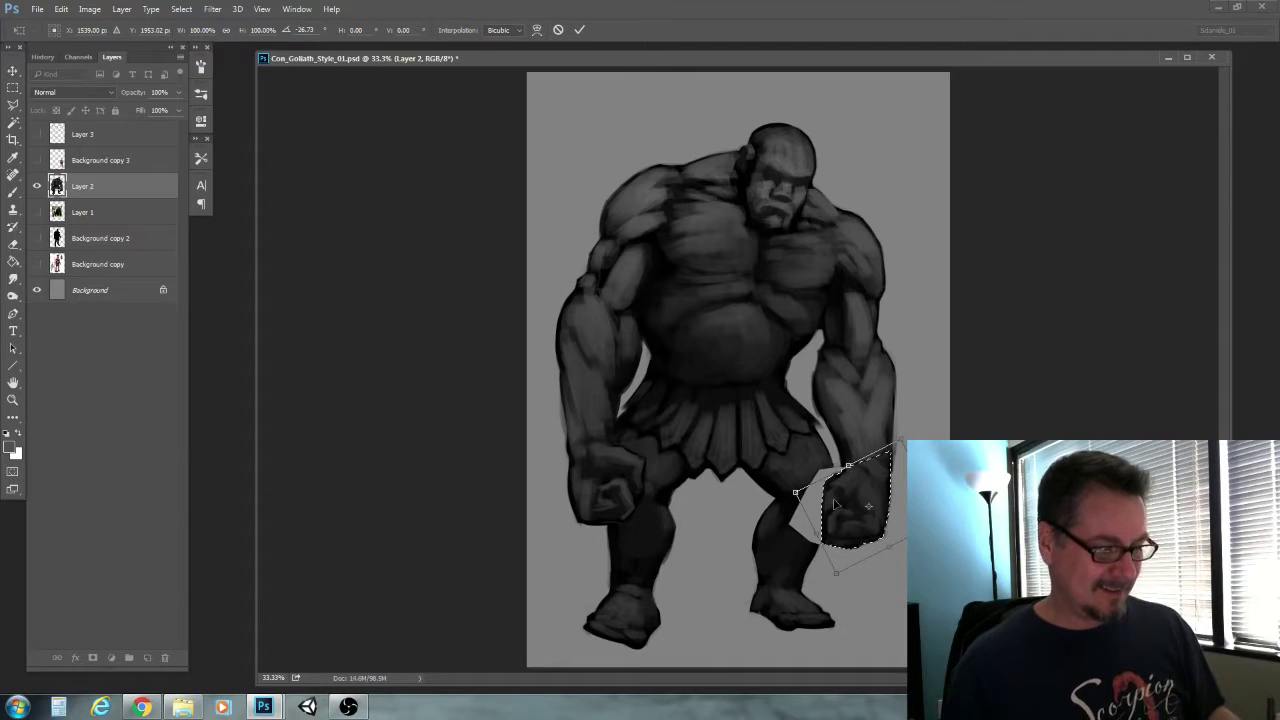
left_click_drag(834, 504, 834, 501)
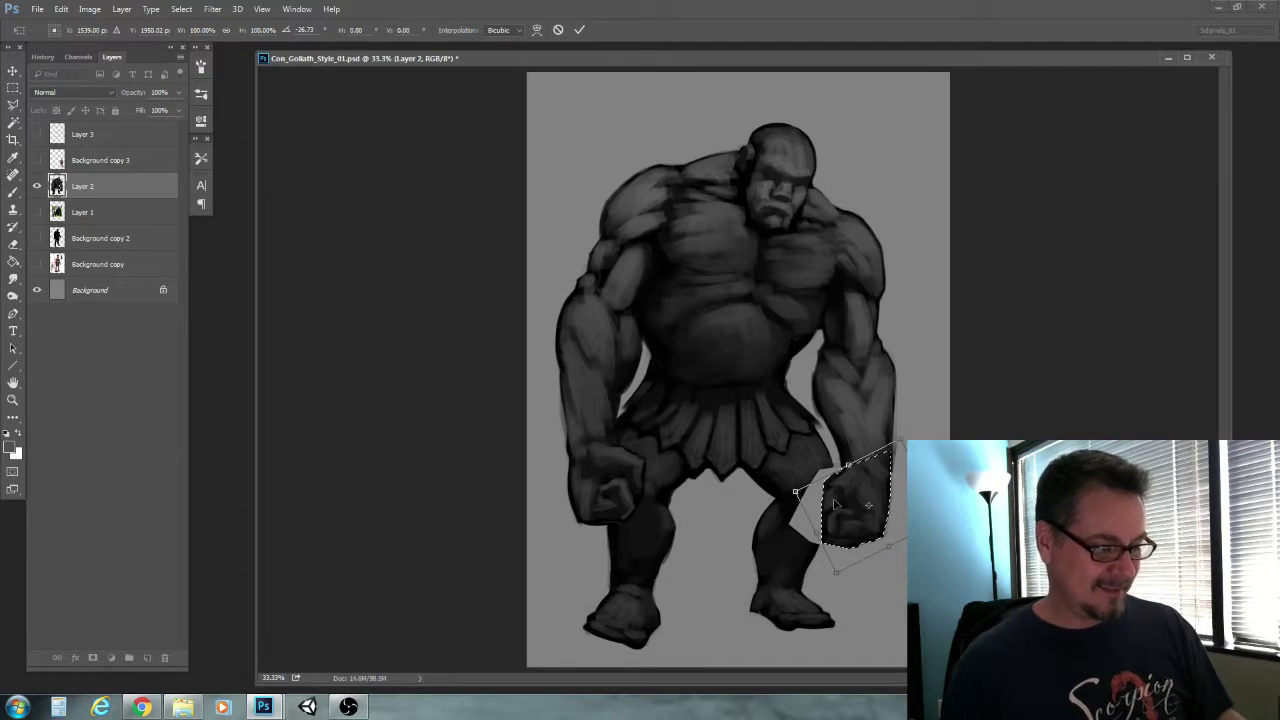
key("Return")
Compare the rotated fist with the red guide lines on Layer 3, clear the selection and hide the guides again
left_click(37, 134)
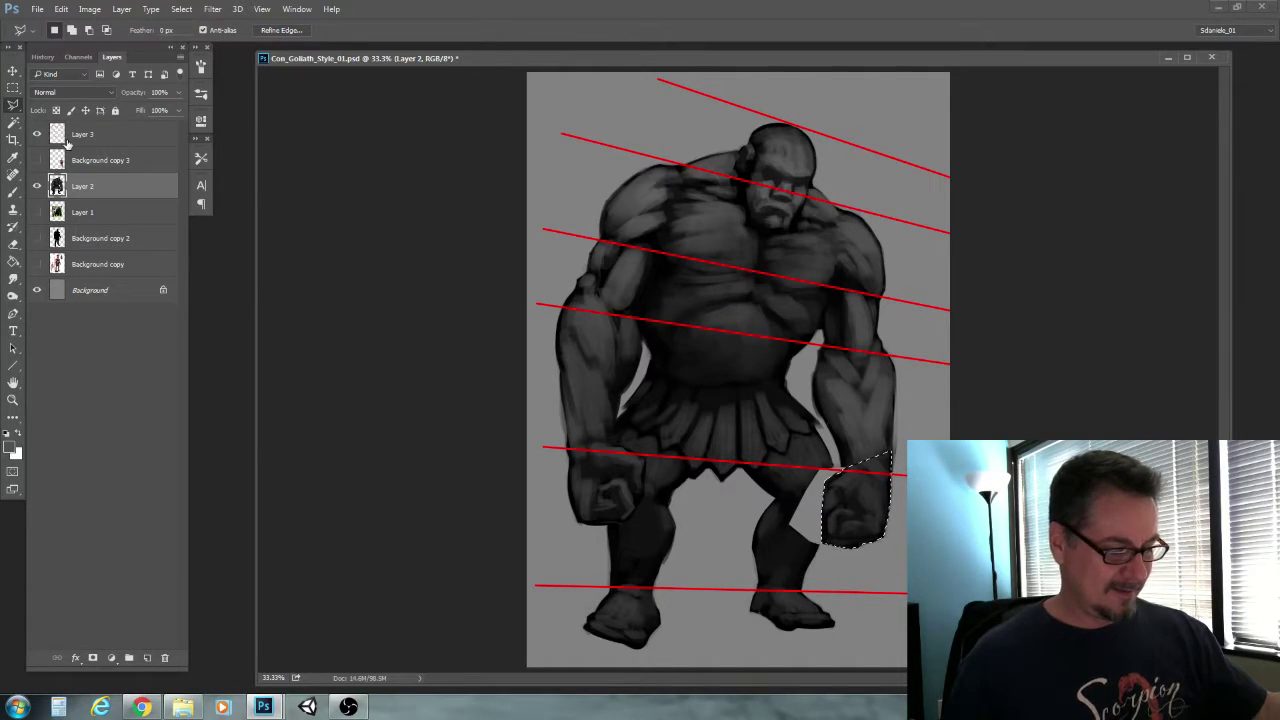
key("ctrl+d")
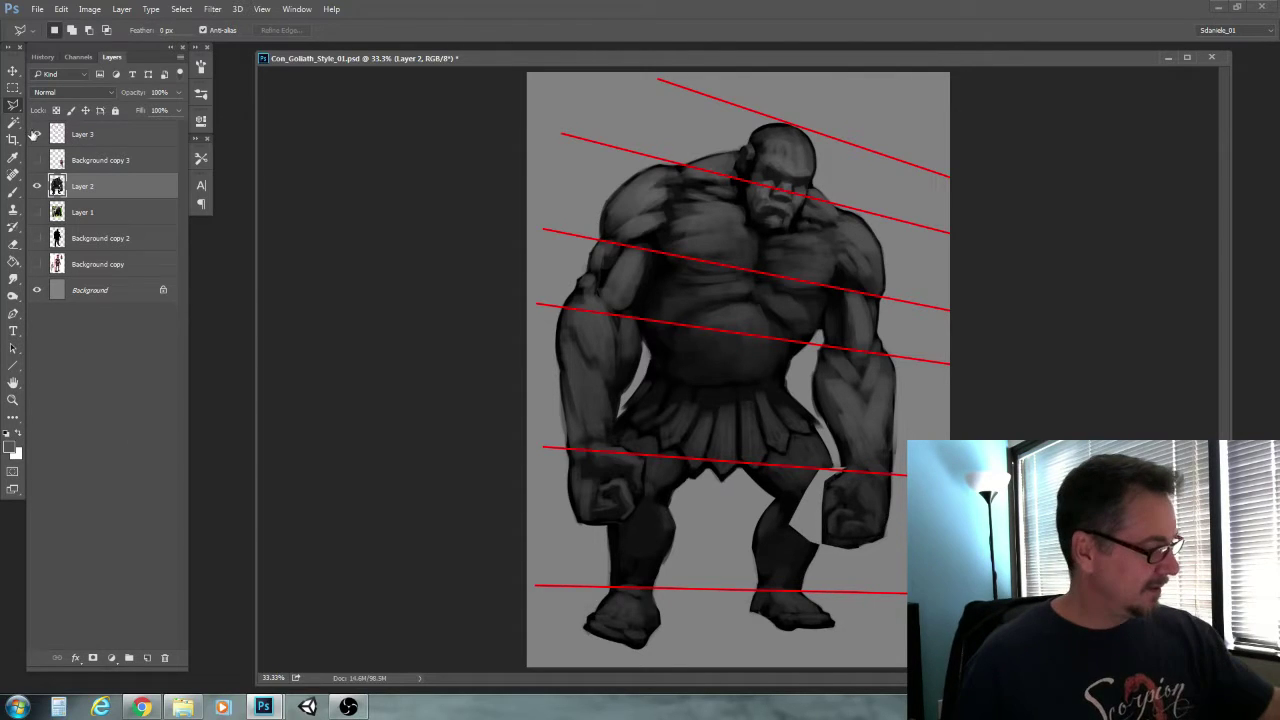
left_click(37, 134)
Paint dark leg shading into the empty gap beside the moved fist and trim the waist edge with the Eraser
left_click(13, 191)
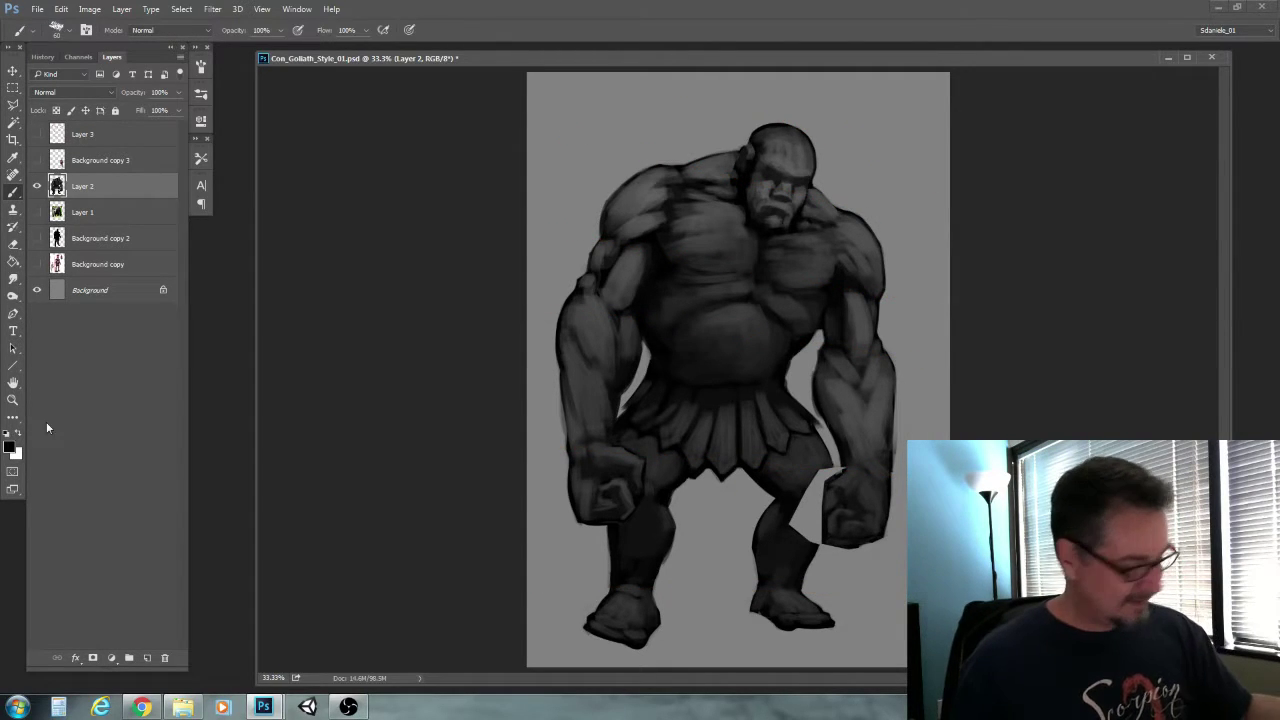
mouse_move(829, 529)
left_mouse_down()
mouse_move(820, 537)
mouse_move(810, 500)
mouse_move(800, 522)
mouse_move(811, 517)
mouse_move(803, 474)
mouse_move(825, 471)
mouse_move(831, 486)
mouse_move(824, 474)
left_mouse_up()
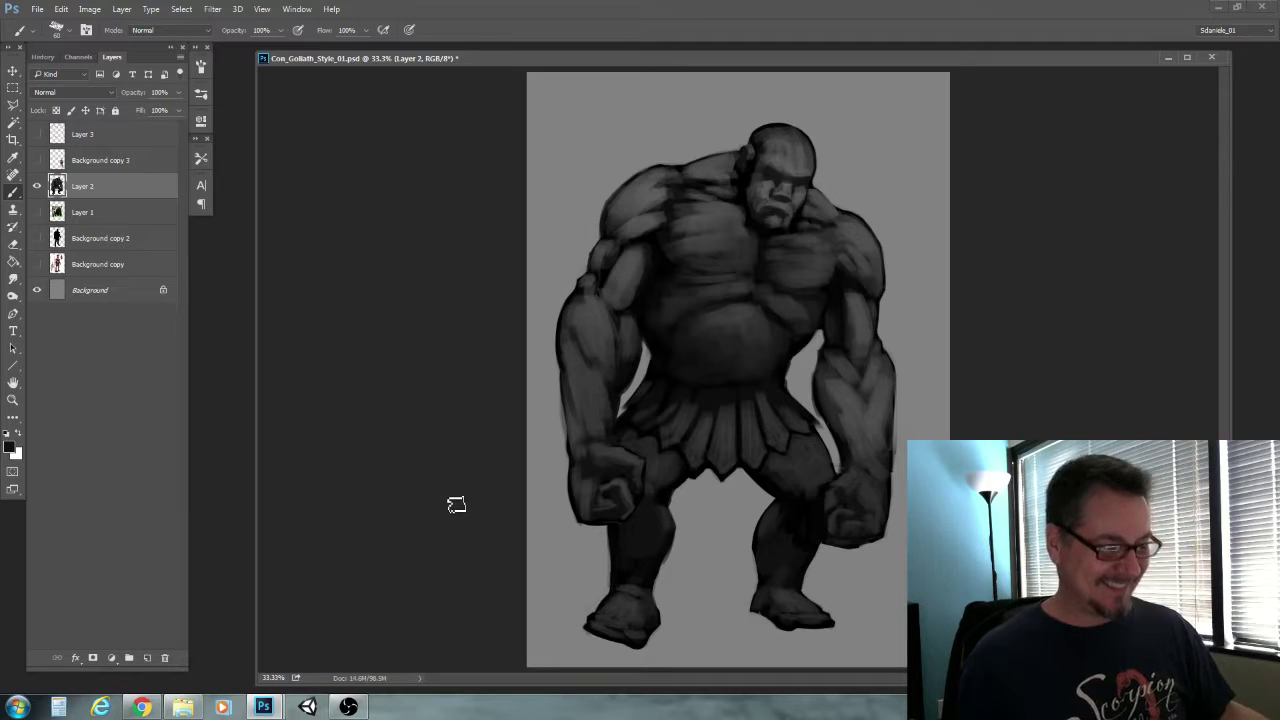
left_click(13, 244)
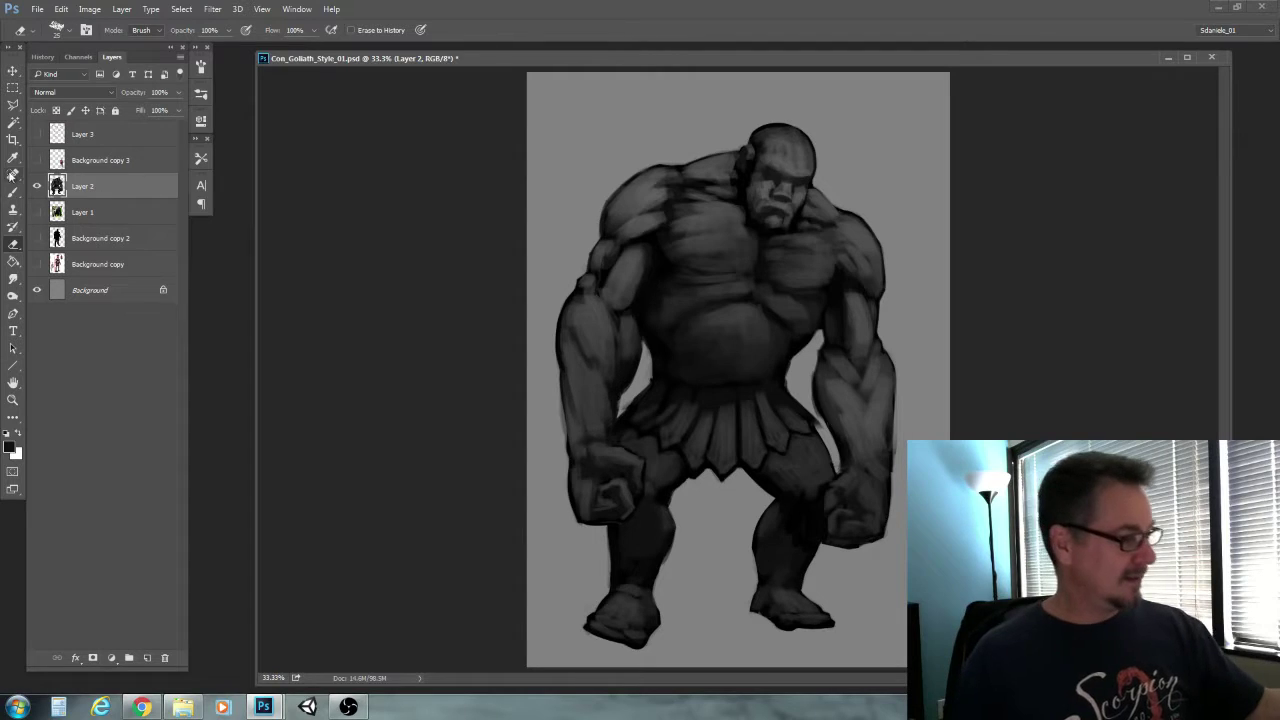
Paint a dark vertical centre line down the belly with a small brush
left_click(13, 191)
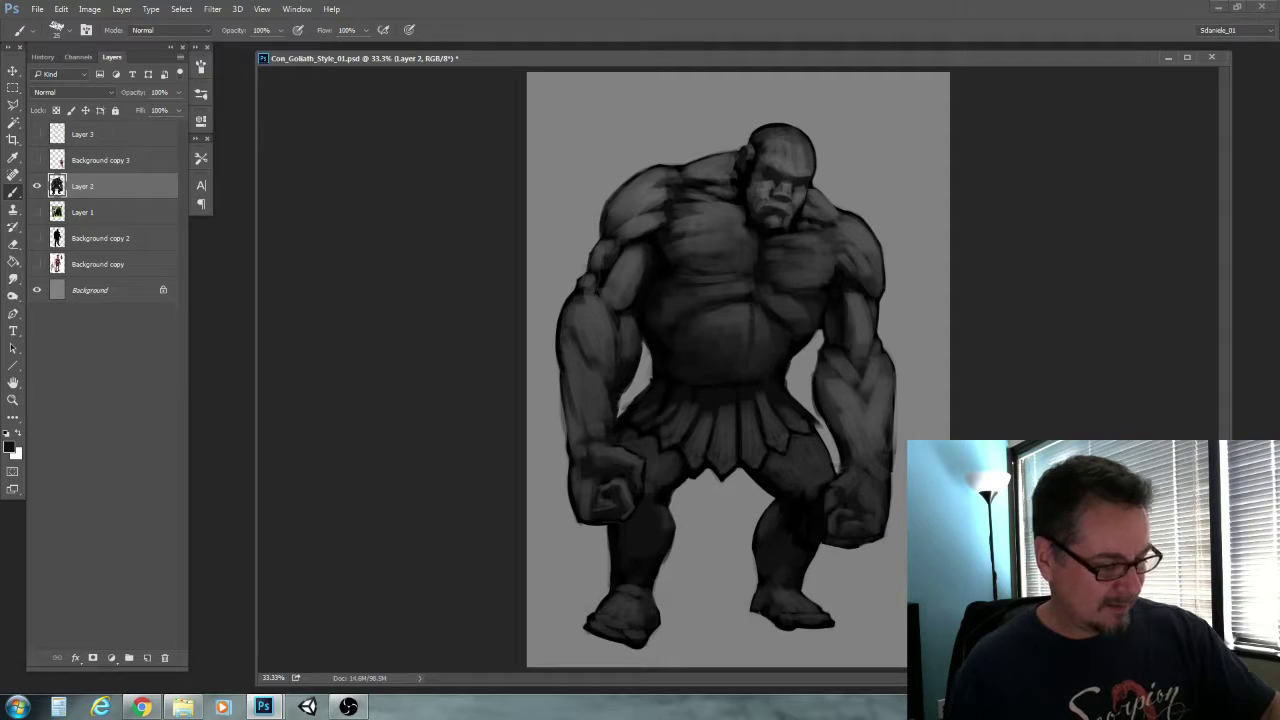
key("bracketleft")
key("bracketleft")
key("bracketleft")
key("bracketleft")
key("bracketleft")
key("bracketleft")
key("bracketleft")
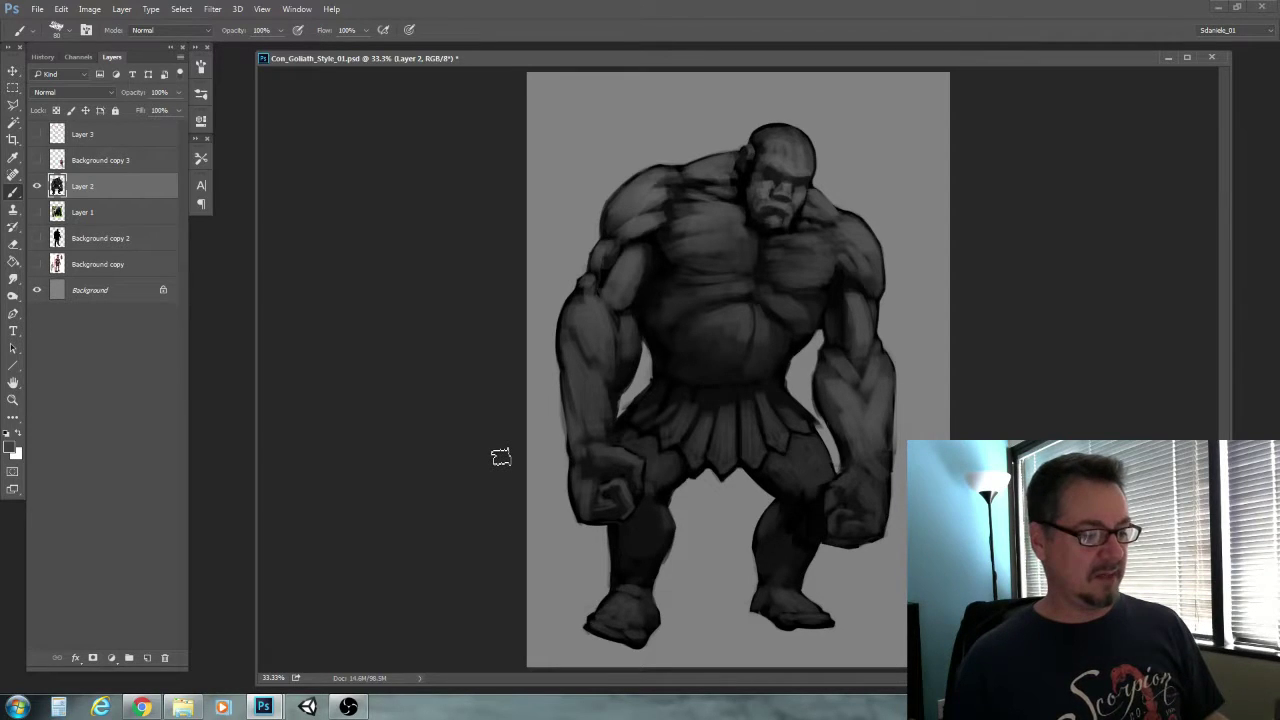
Lighten the pectoral below the face with a grey sampled from the chest, using a brush enlarged to 125
key("e")
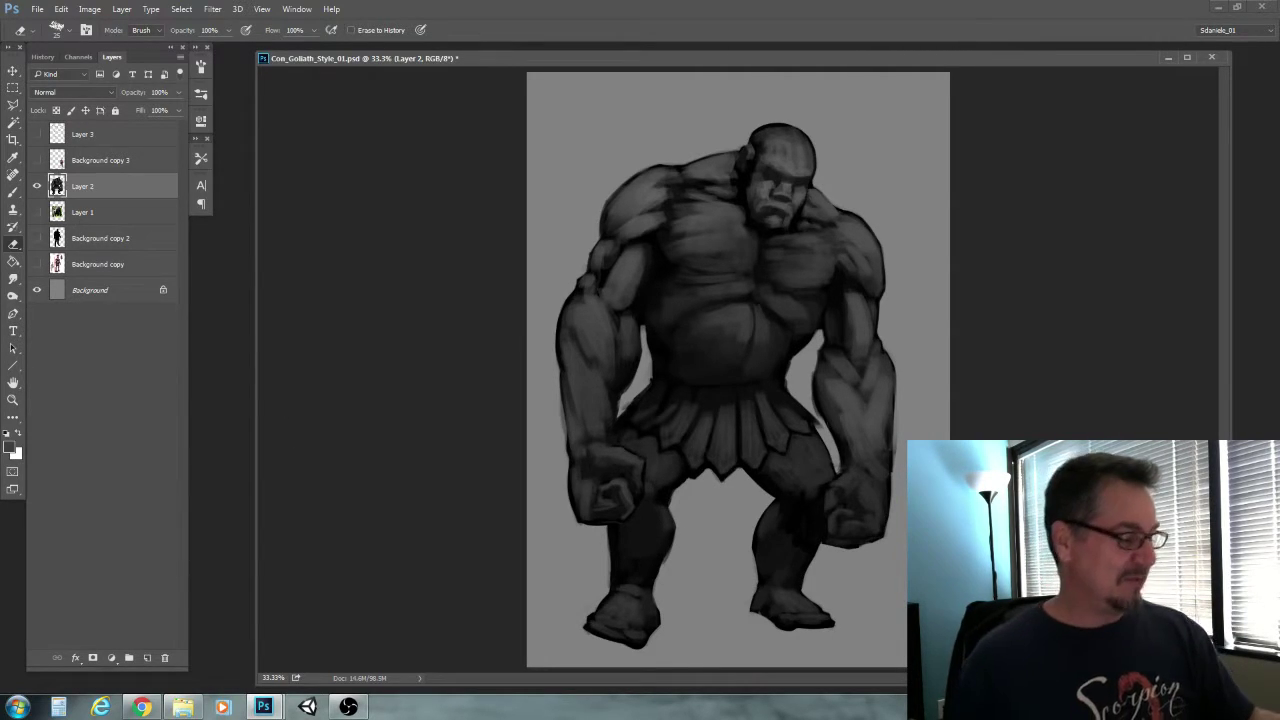
left_click(13, 192)
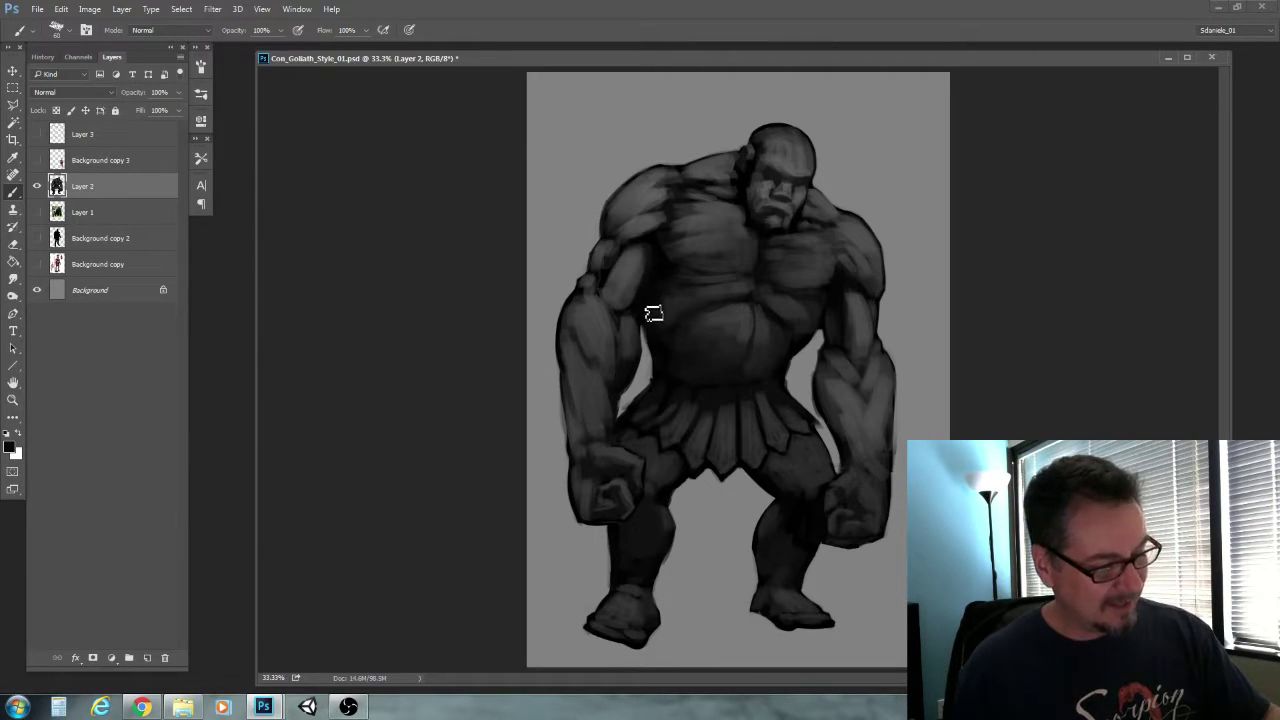
left_click(712, 220, "alt")
key("bracketright")
key("bracketright")
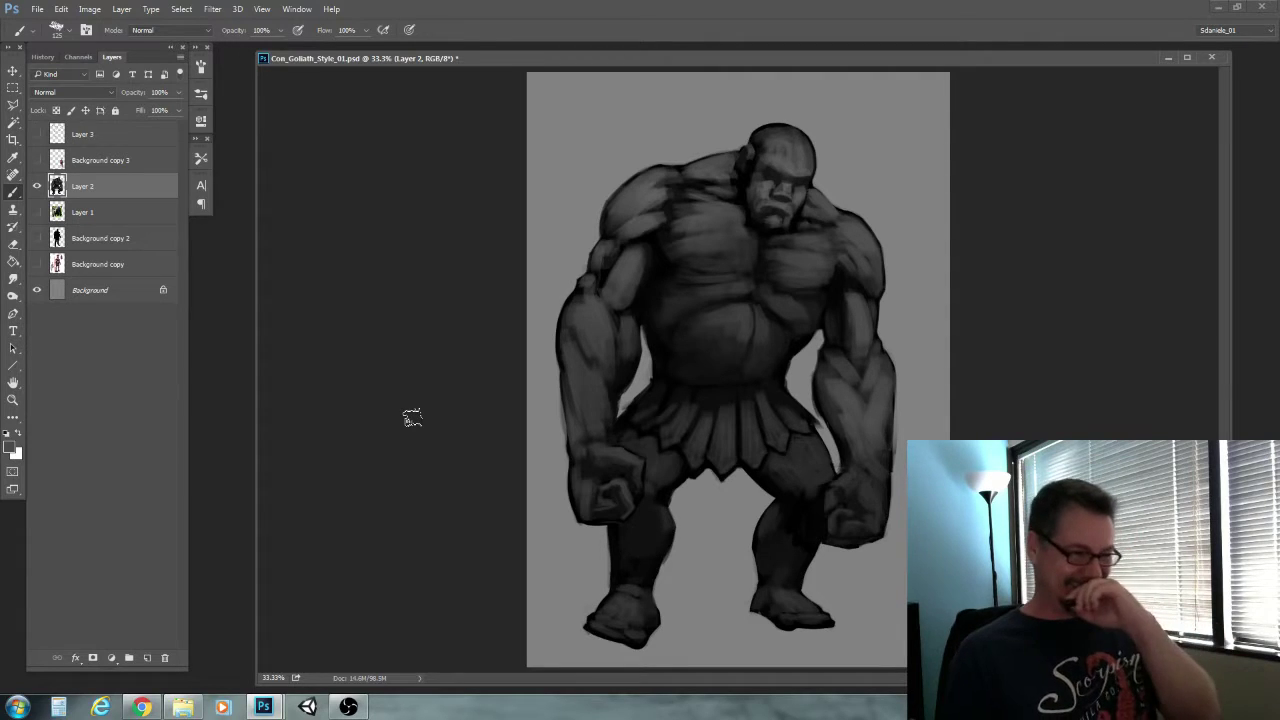
Sharpen the trapezius outline beside the jaw and define the eyes and brows with a small dark brush at 66.7% zoom
left_click(12, 399)
left_click(724, 252)
left_click(694, 400)
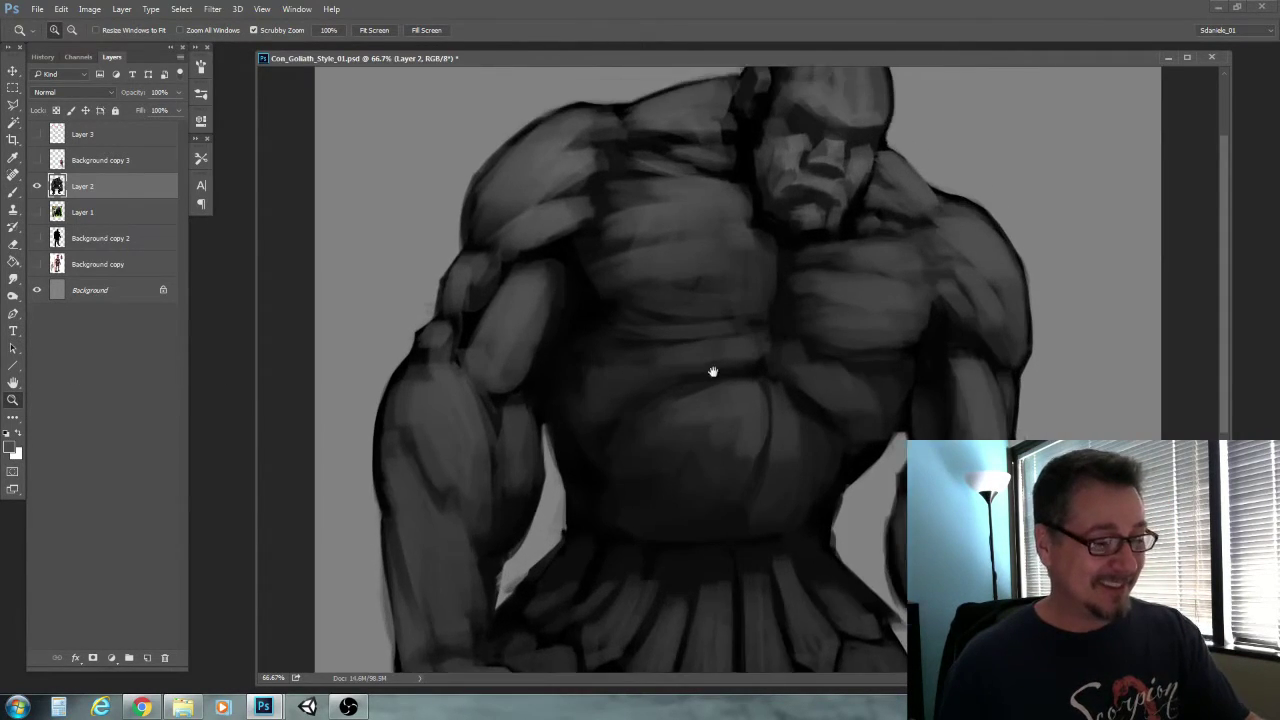
left_click(12, 192)
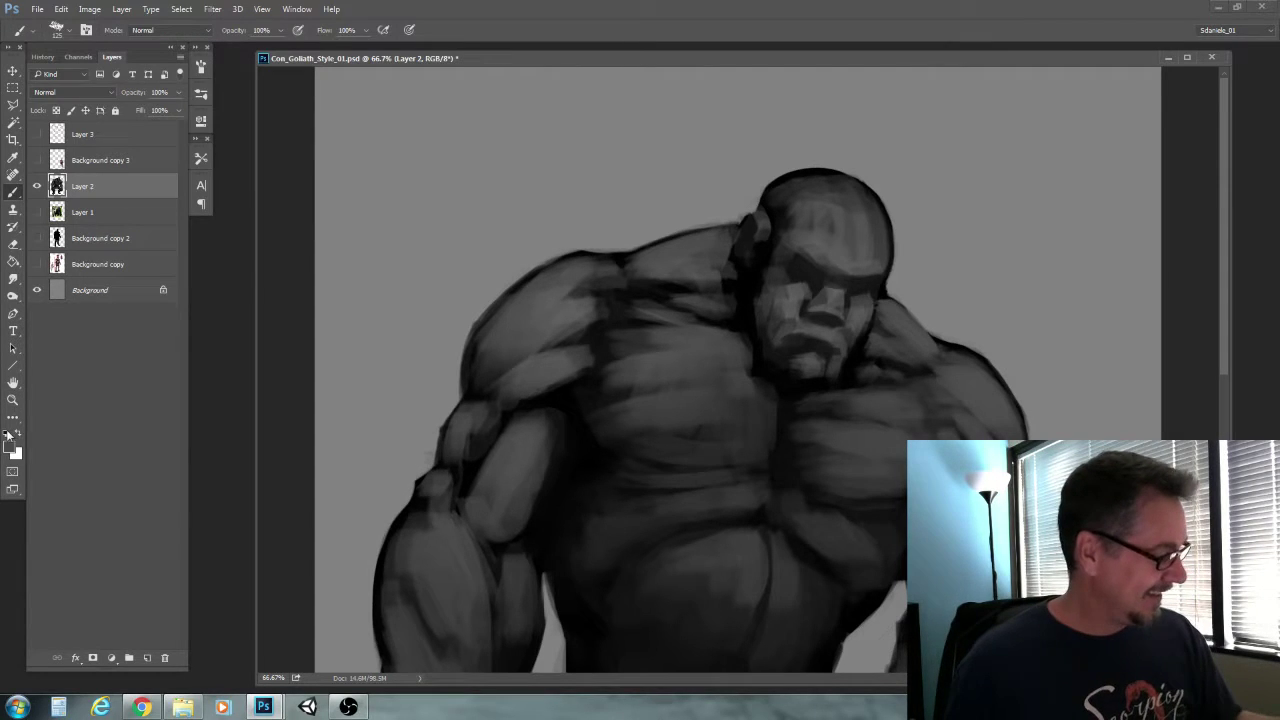
key("x")
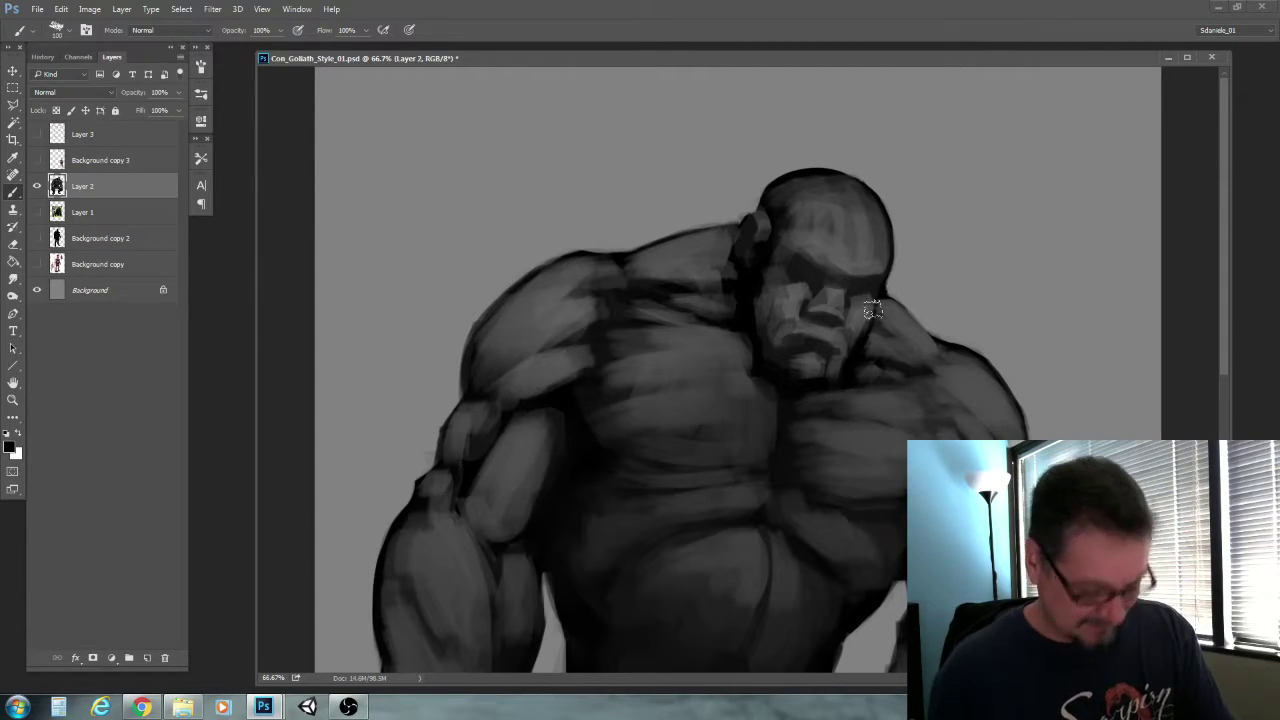
key("bracketleft")
key("bracketleft")
key("bracketleft")
key("bracketleft")
key("bracketleft")
key("bracketleft")
key("bracketleft")
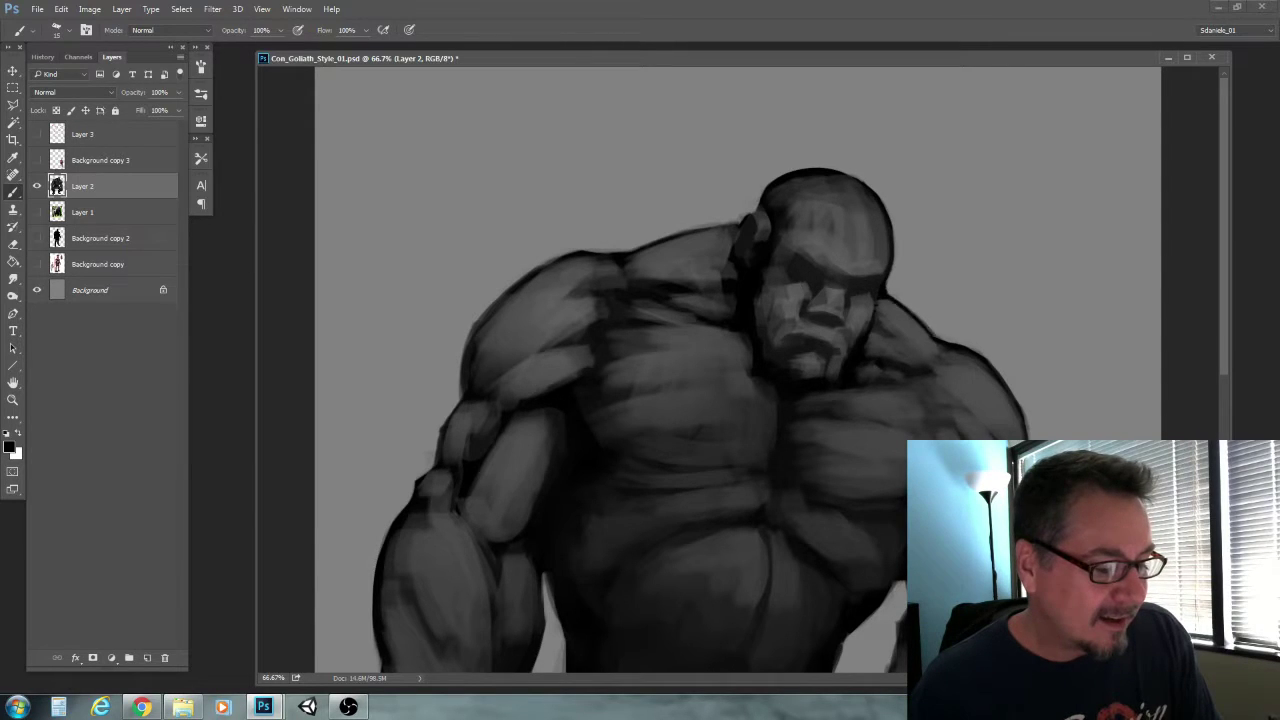
left_click(890, 308, "alt")
left_click_drag(888, 304, 906, 321)
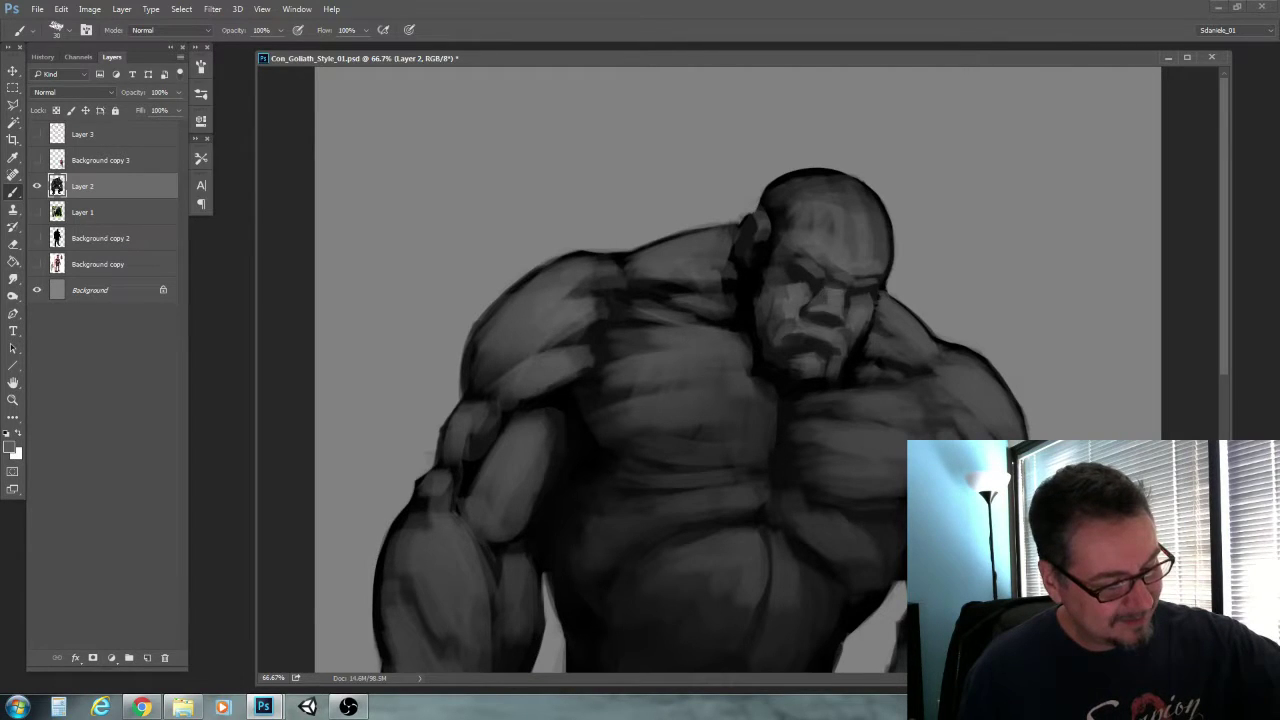
Reshape the mouth and chin with small strokes of dark tone and a grey sampled from the face
key("bracketleft")
key("bracketright")
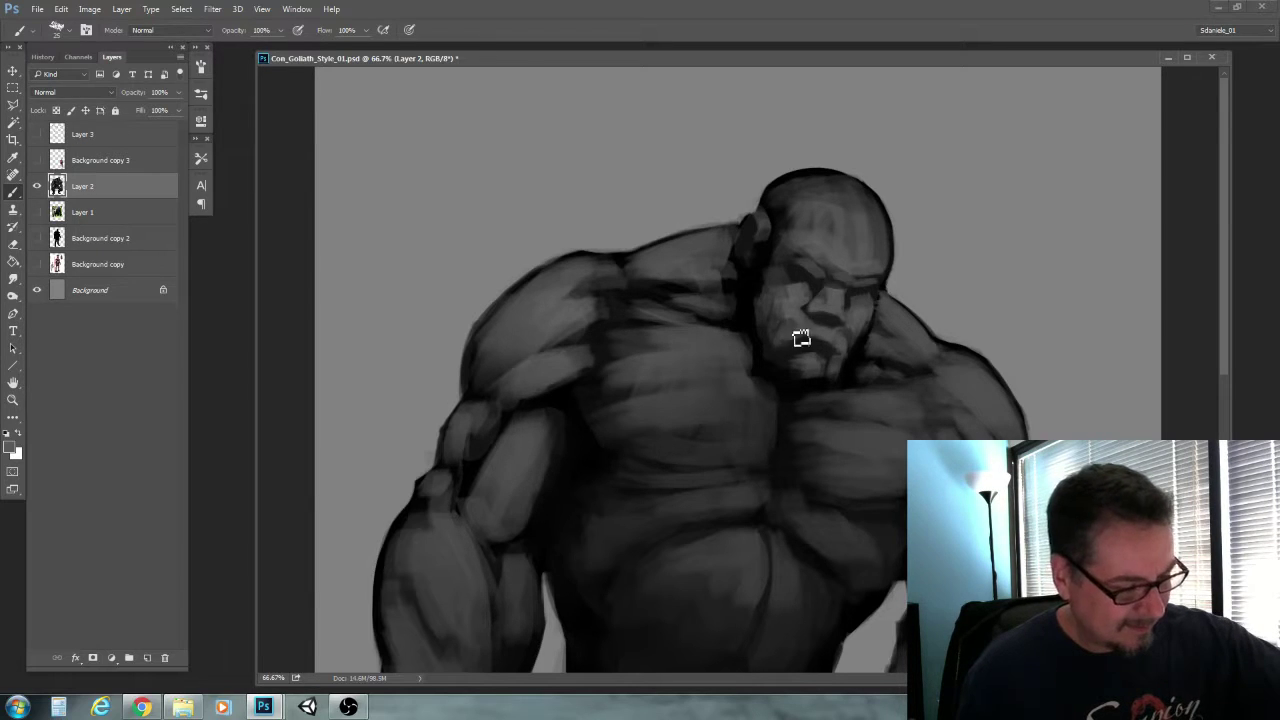
key("bracketright")
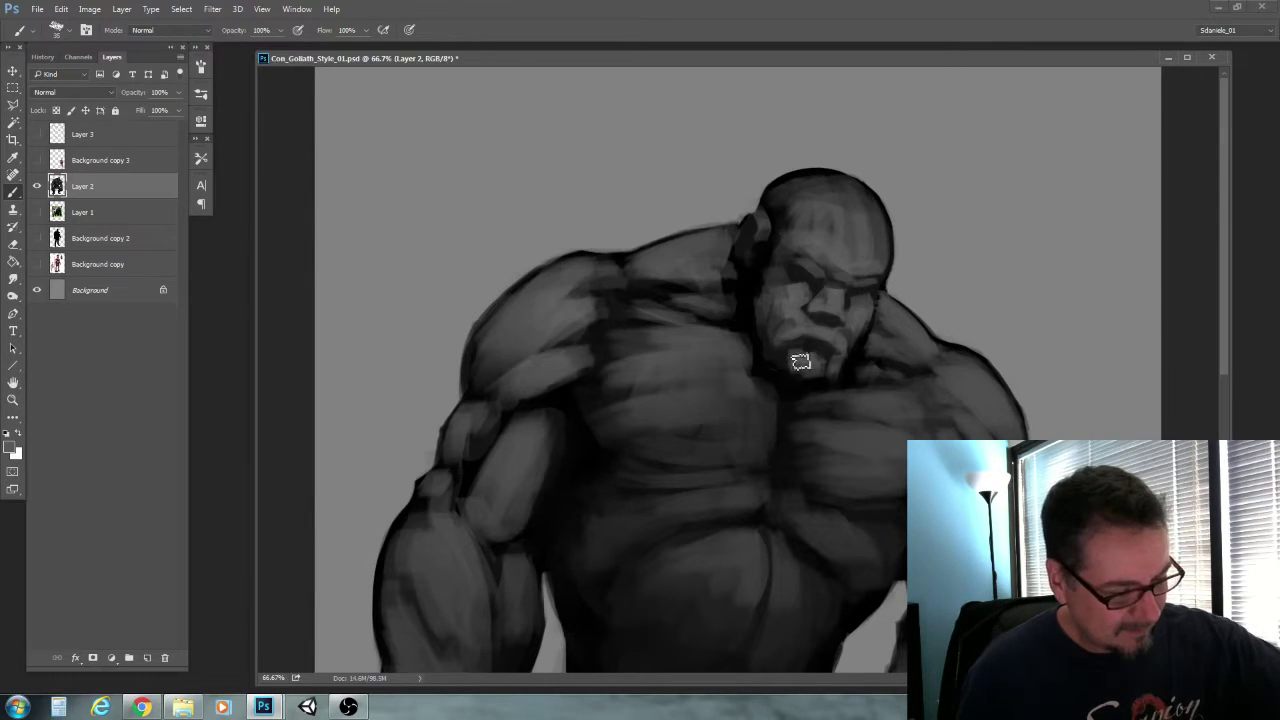
key("bracketleft")
key("bracketleft")
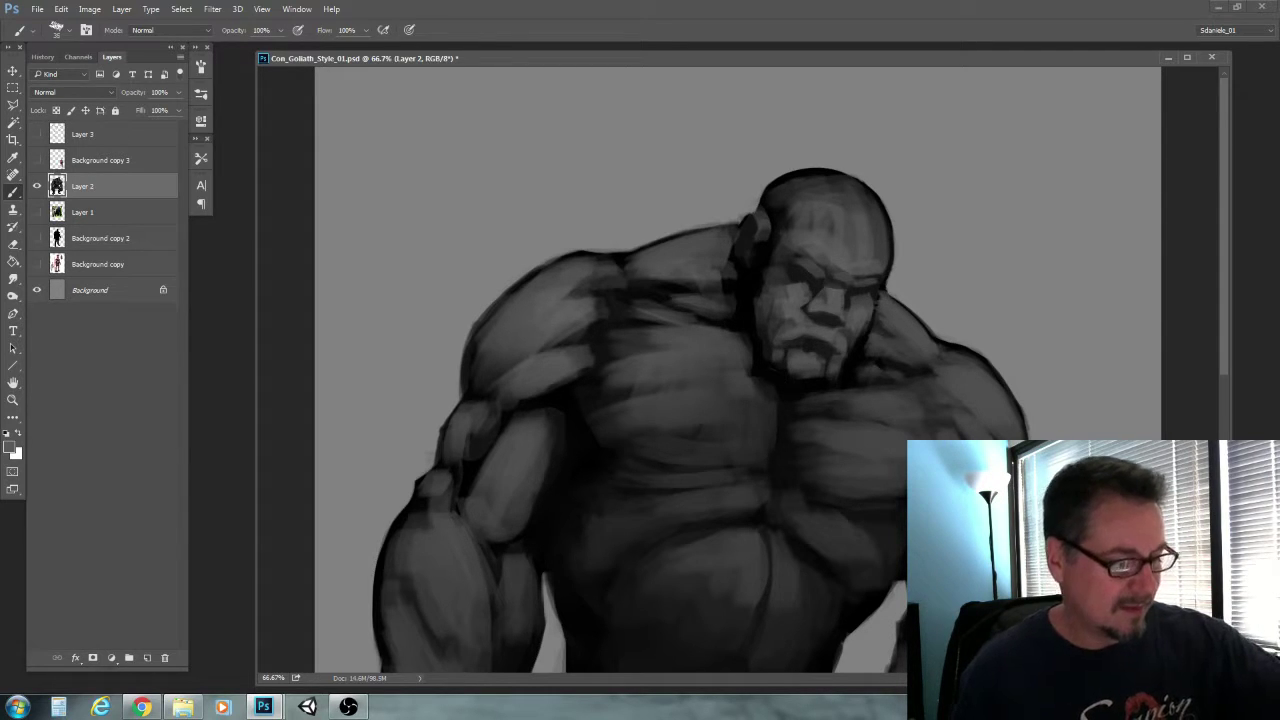
left_click_drag(821, 349, 826, 356)
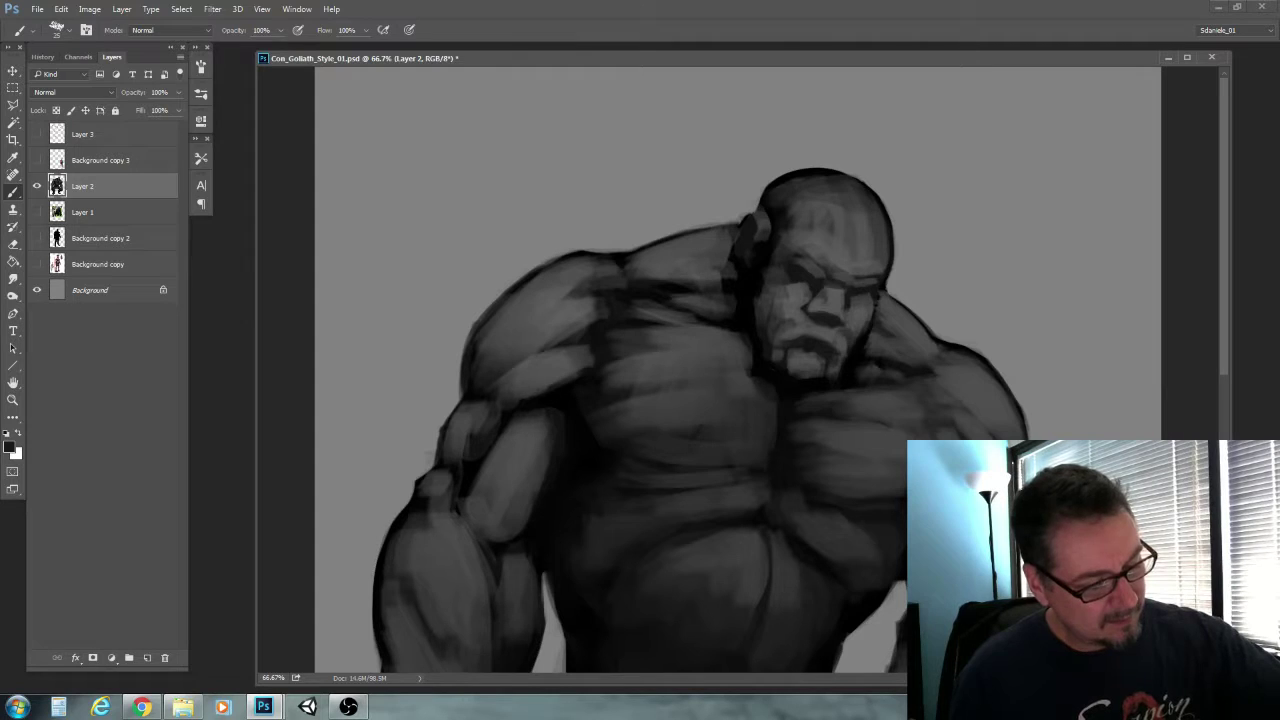
left_click(804, 326, "alt")
left_click_drag(808, 337, 825, 345)
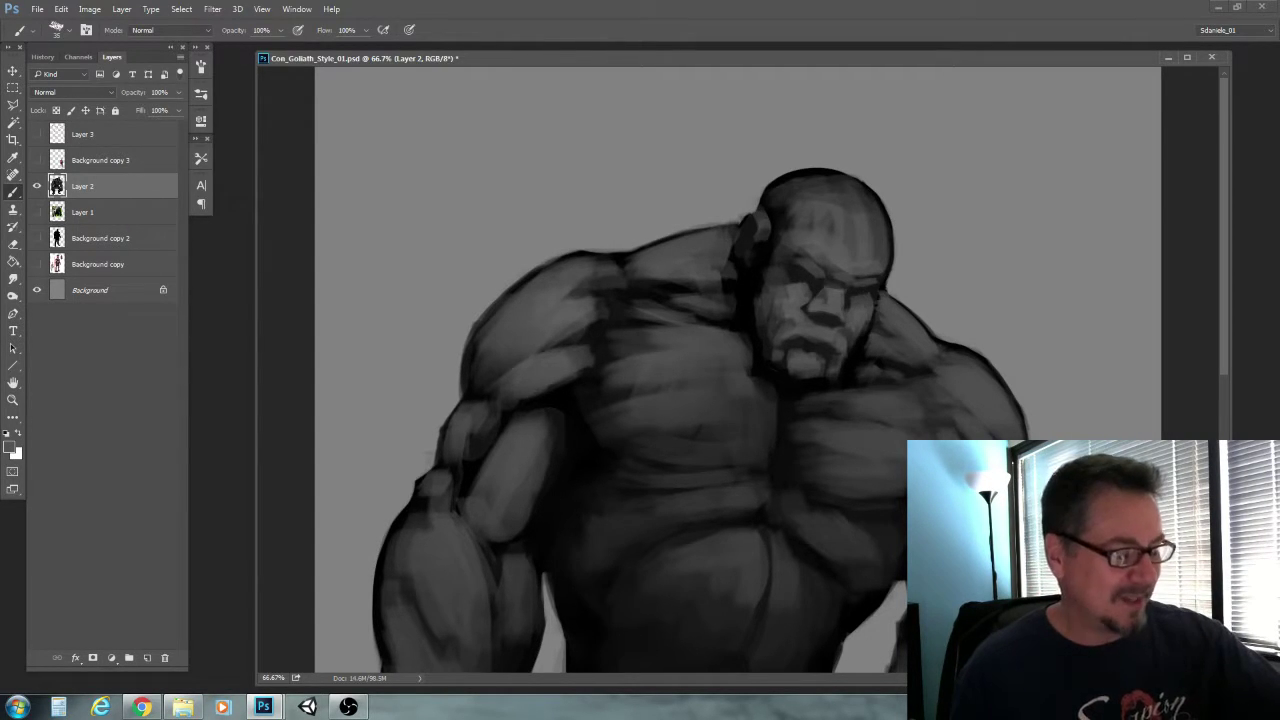
Refine the eyes, the jawline and the shading below the ear using sampled greys and small brush sizes
left_click(856, 318, "alt")
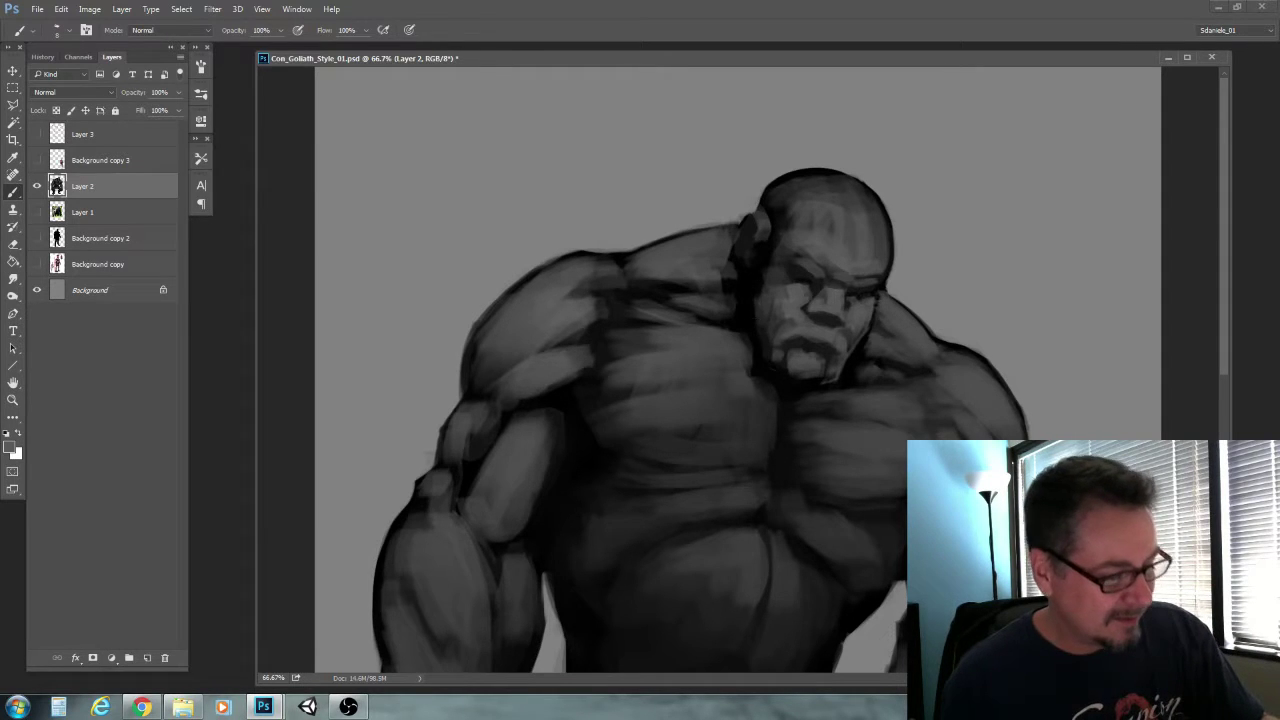
key("bracketright")
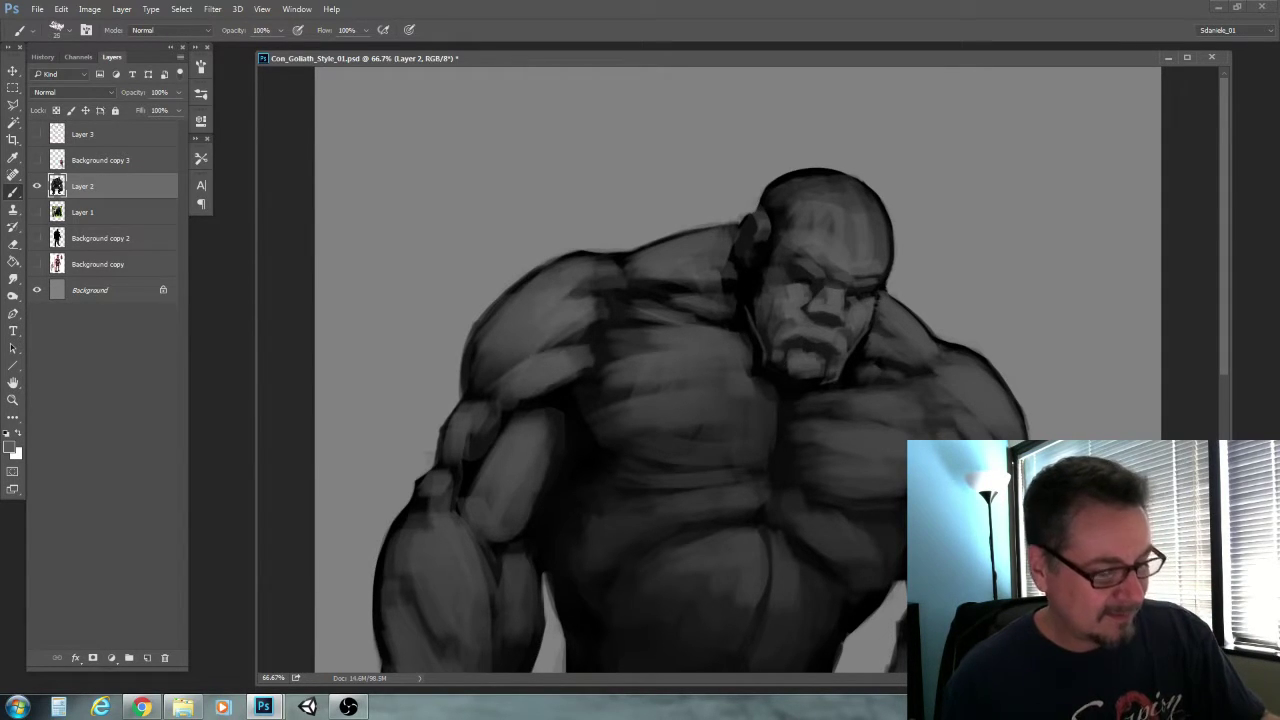
key("bracketright")
key("bracketright")
left_click(793, 347, "alt")
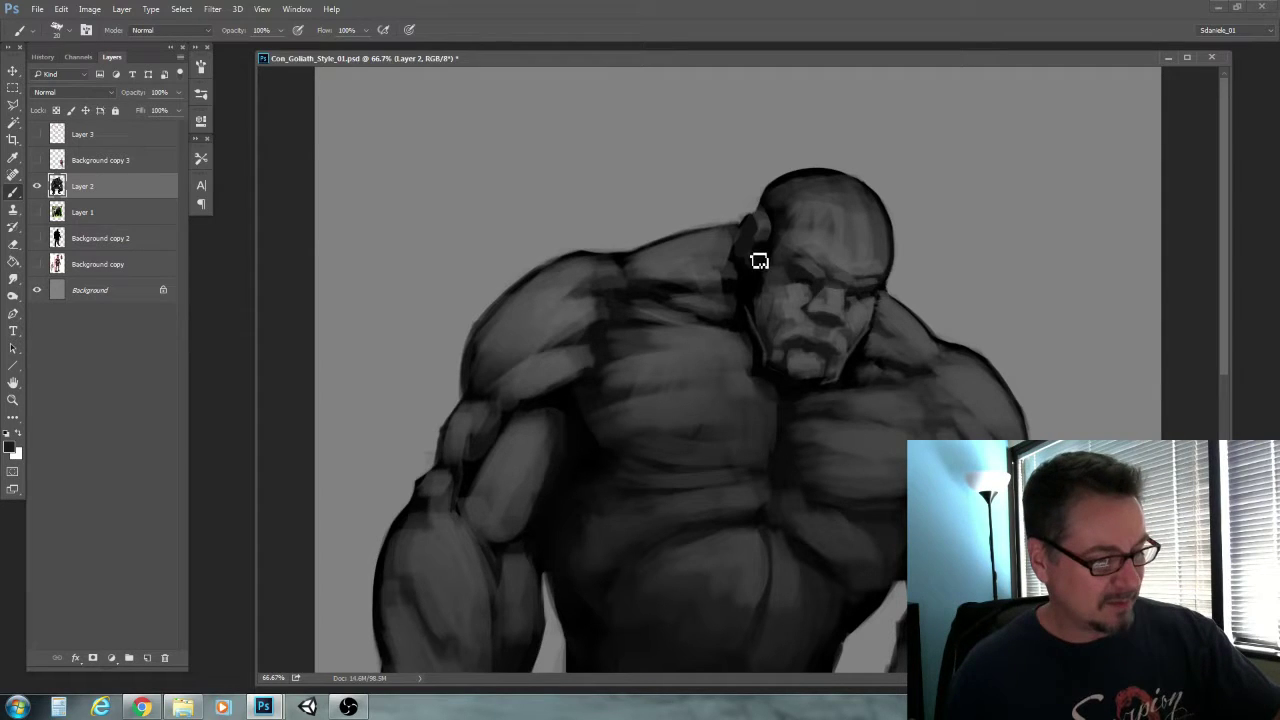
left_click(710, 260, "alt")
key("bracketleft")
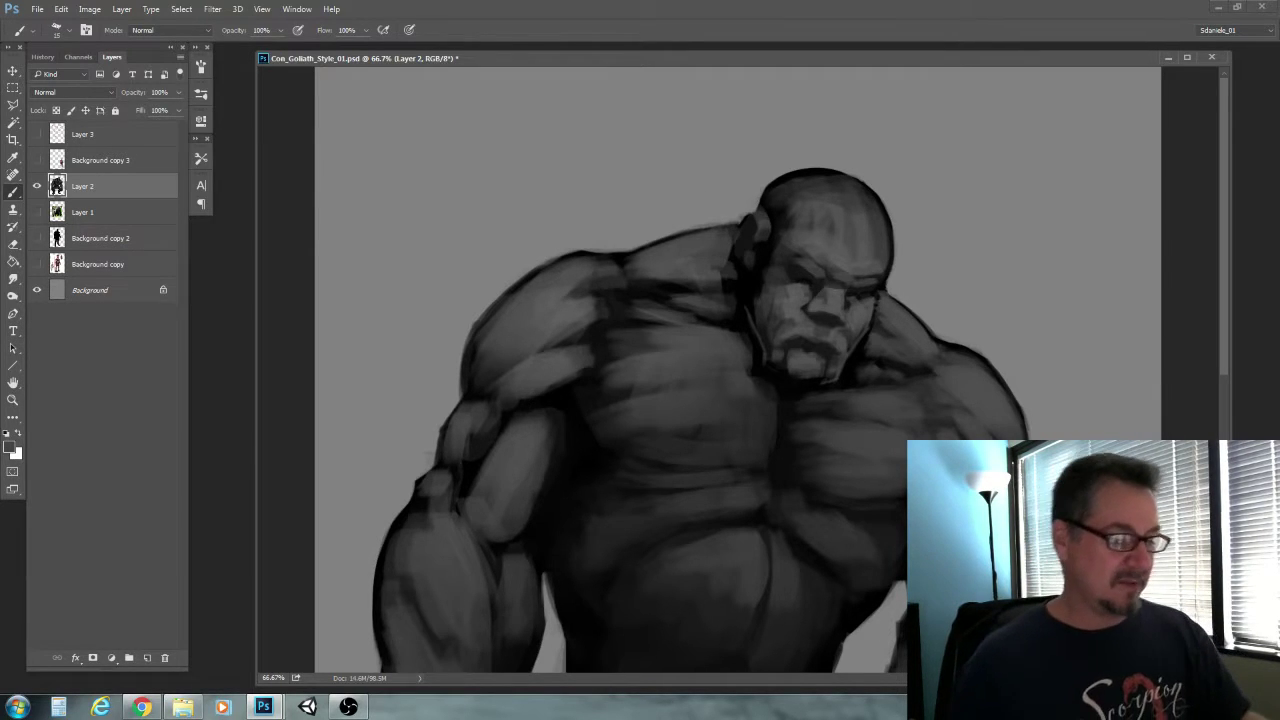
left_click_drag(449, 491, 445, 362)
left_click(13, 400)
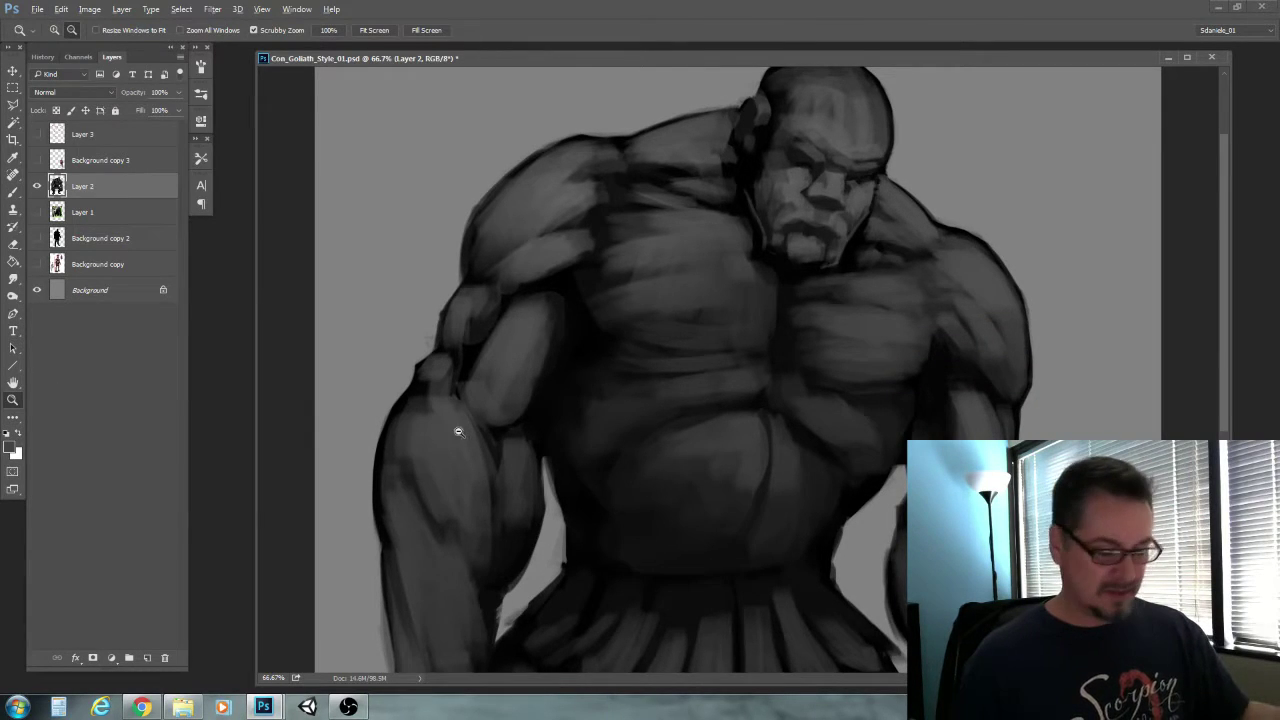
Compare the greyscale figure with the full-size armoured reference by toggling the visibility of Background copy and Layer 2
left_click(477, 431, "alt")
left_click(480, 434, "alt")
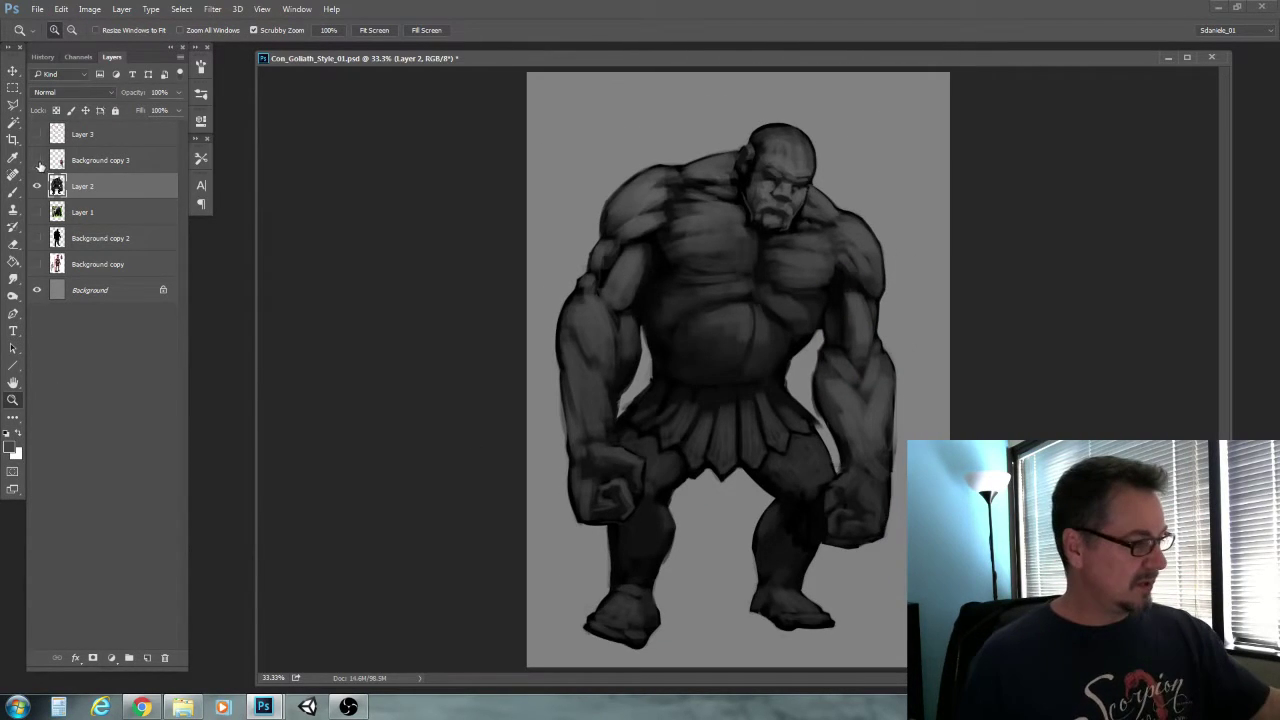
left_click(37, 264)
left_click(37, 189)
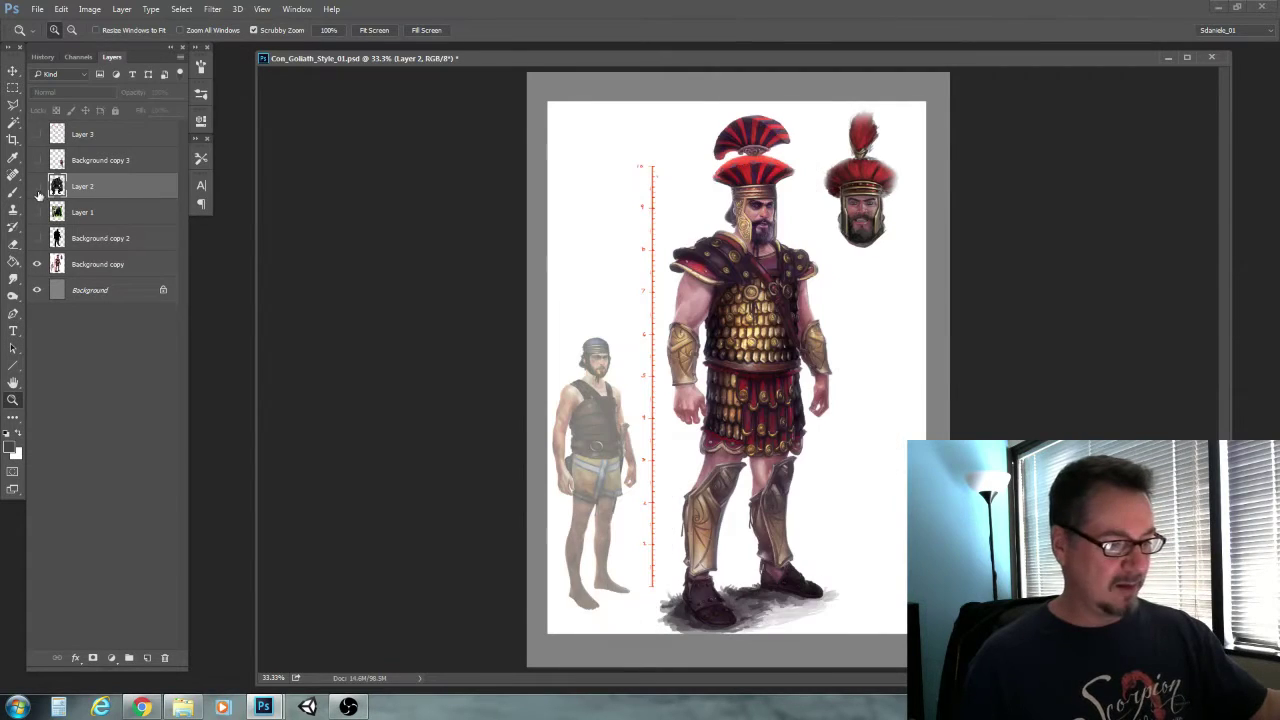
left_click(37, 187)
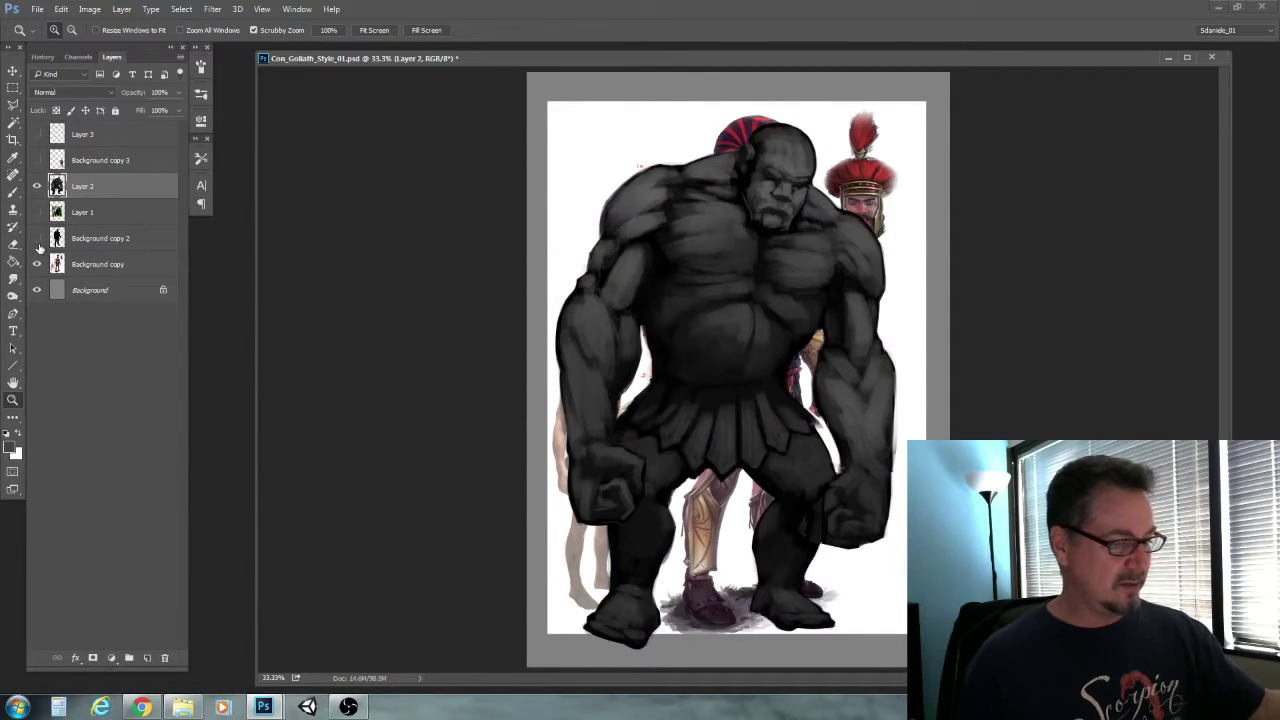
left_click(37, 264)
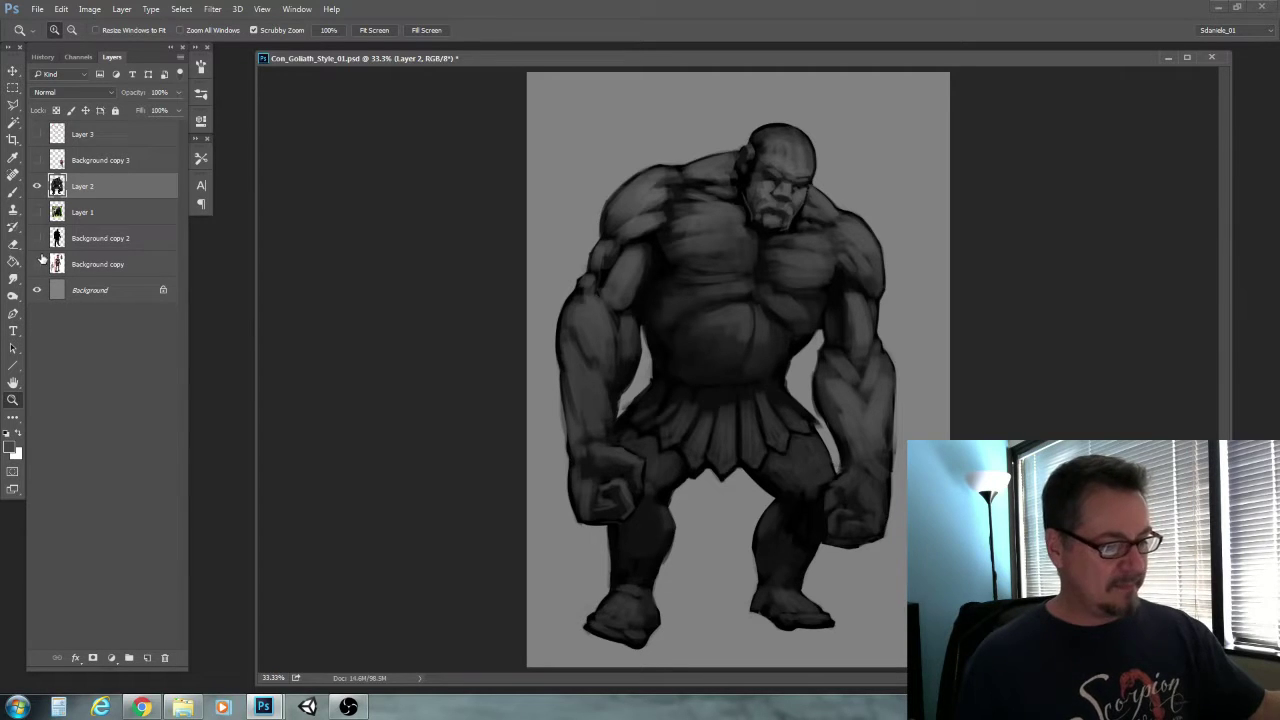
Create a new layer directly above Layer 2 and show the scaled-down armoured figure on Background copy 3
left_click(147, 657)
left_click(37, 160)
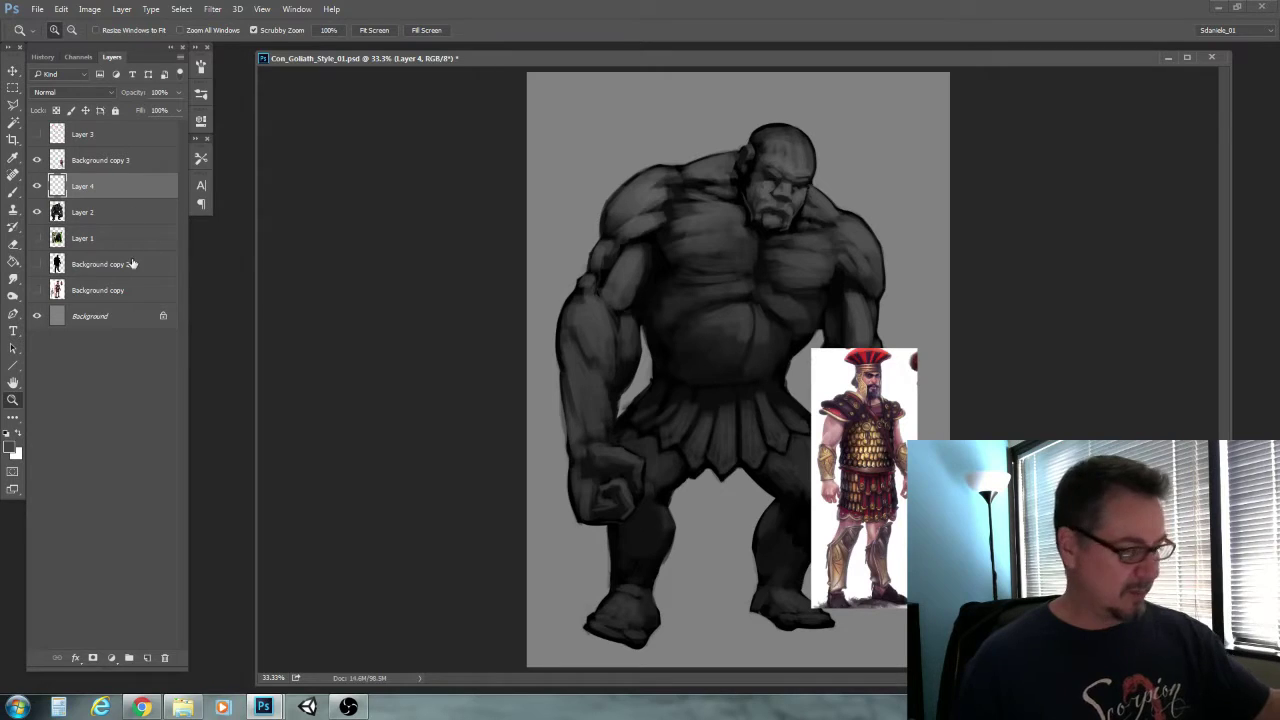
key("ctrl+plus")
key("ctrl+plus")
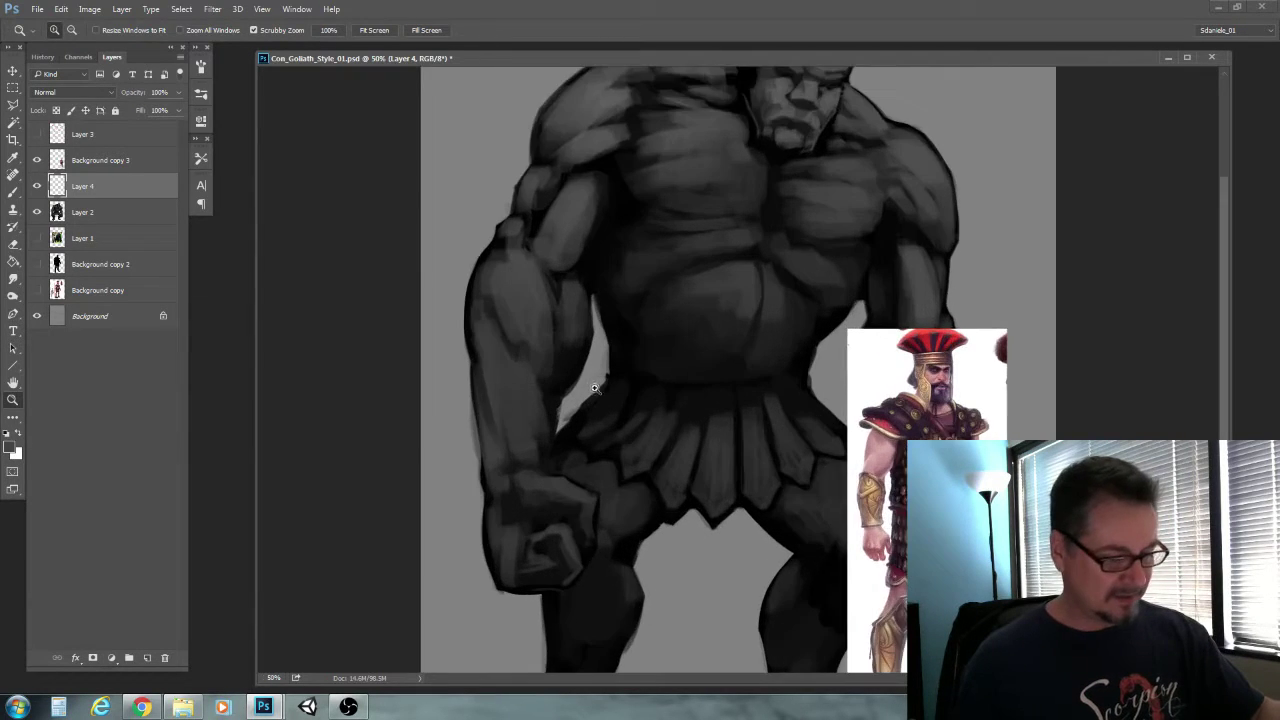
left_click_drag(518, 350, 521, 370)
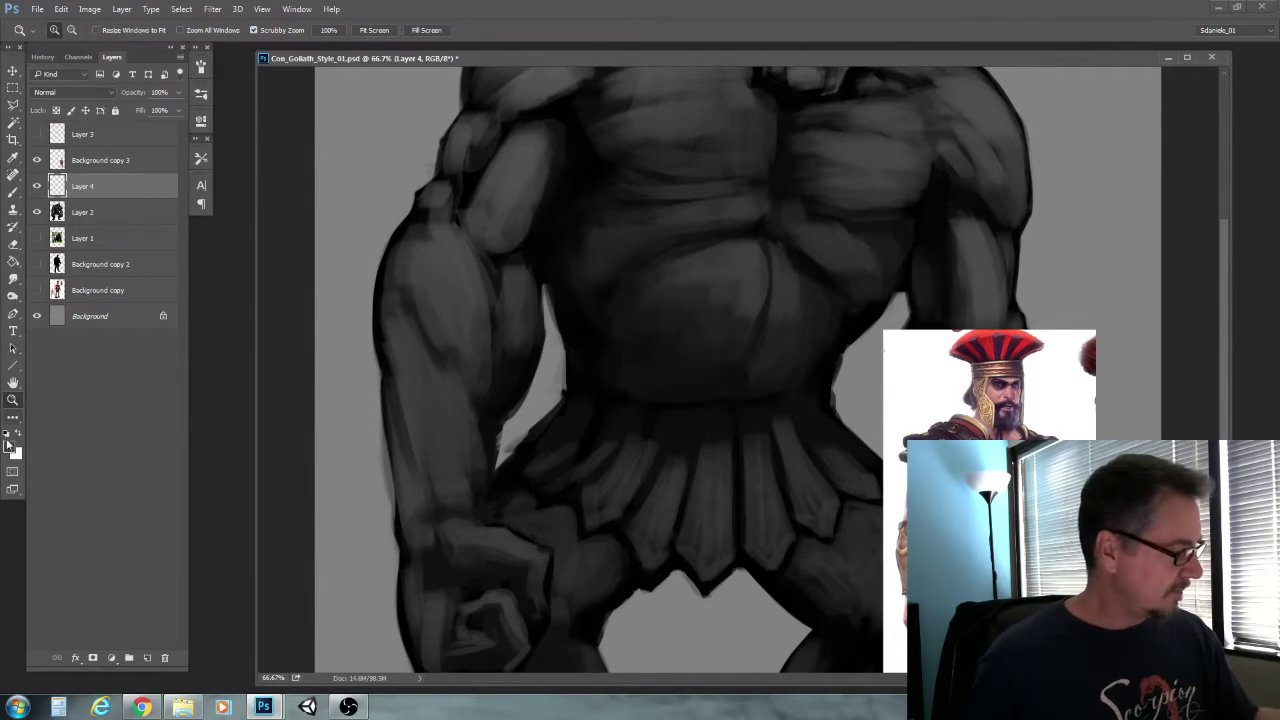
Paint a curved black line with a small brush across the forearm below the elbow as the bracer's upper rim
left_click(13, 192)
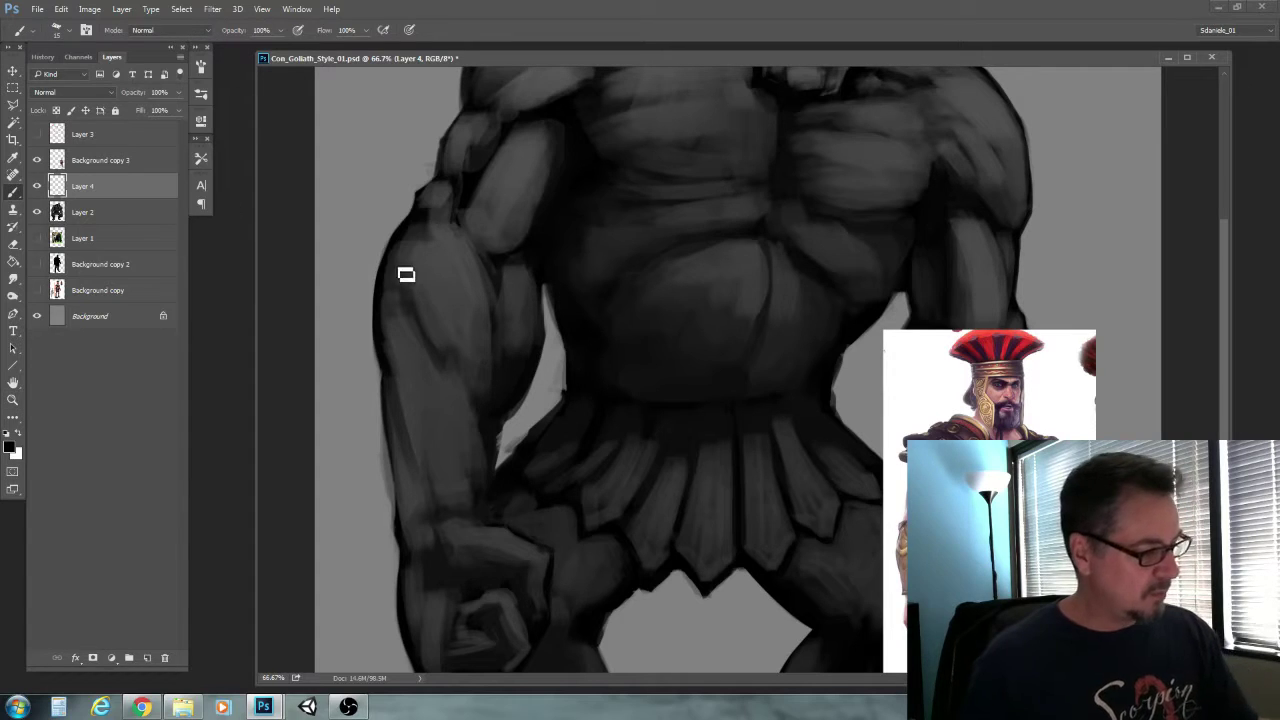
key("bracketleft")
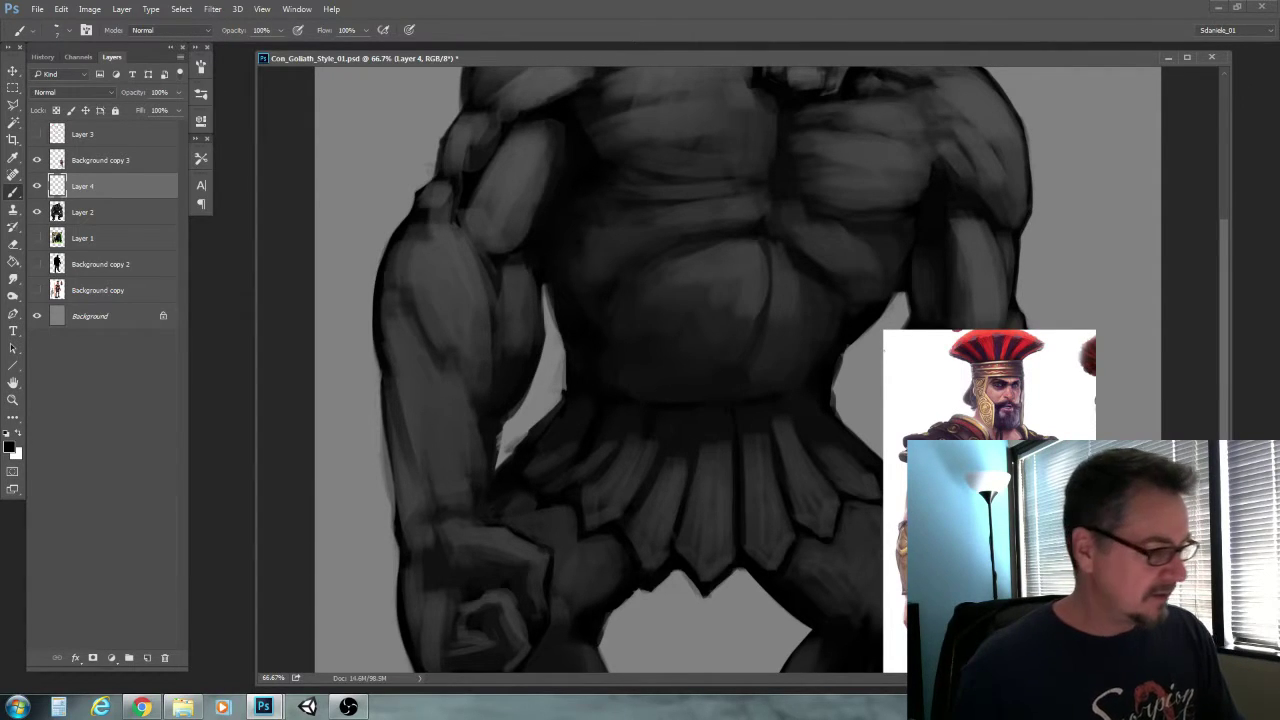
key("bracketright")
key("bracketright")
key("bracketright")
key("bracketright")
key("bracketright")
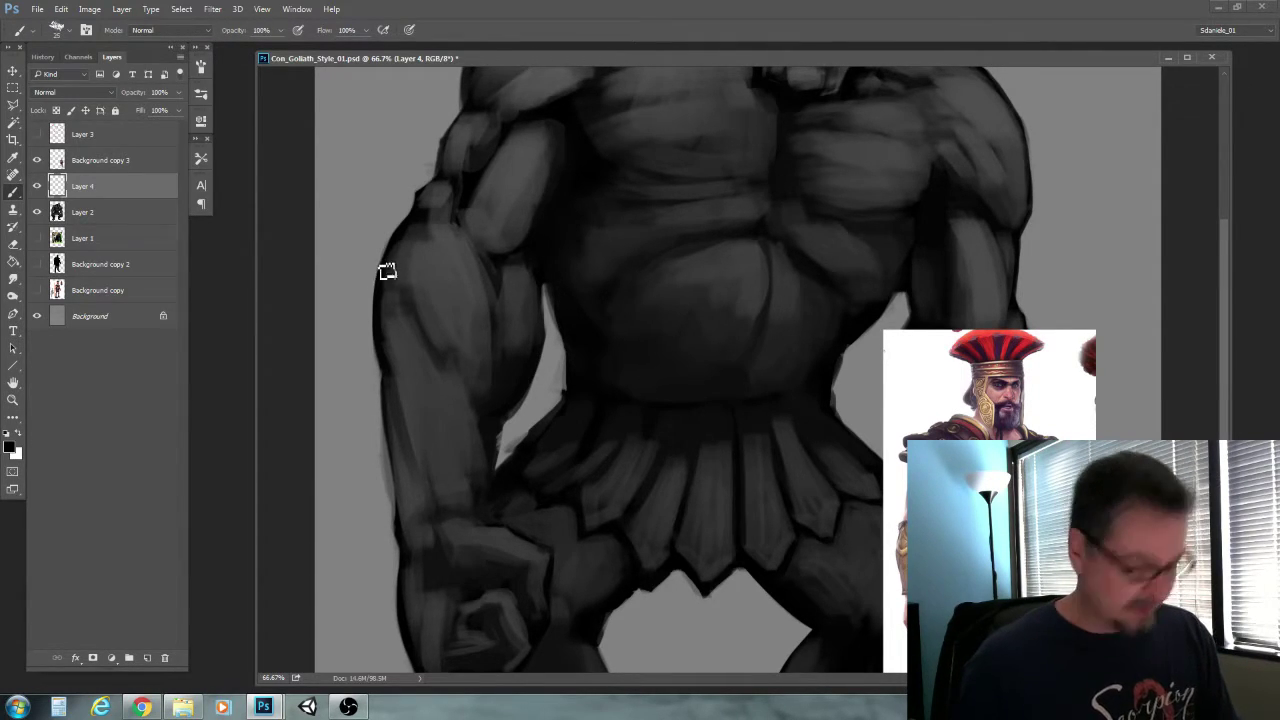
key("bracketleft")
key("bracketleft")
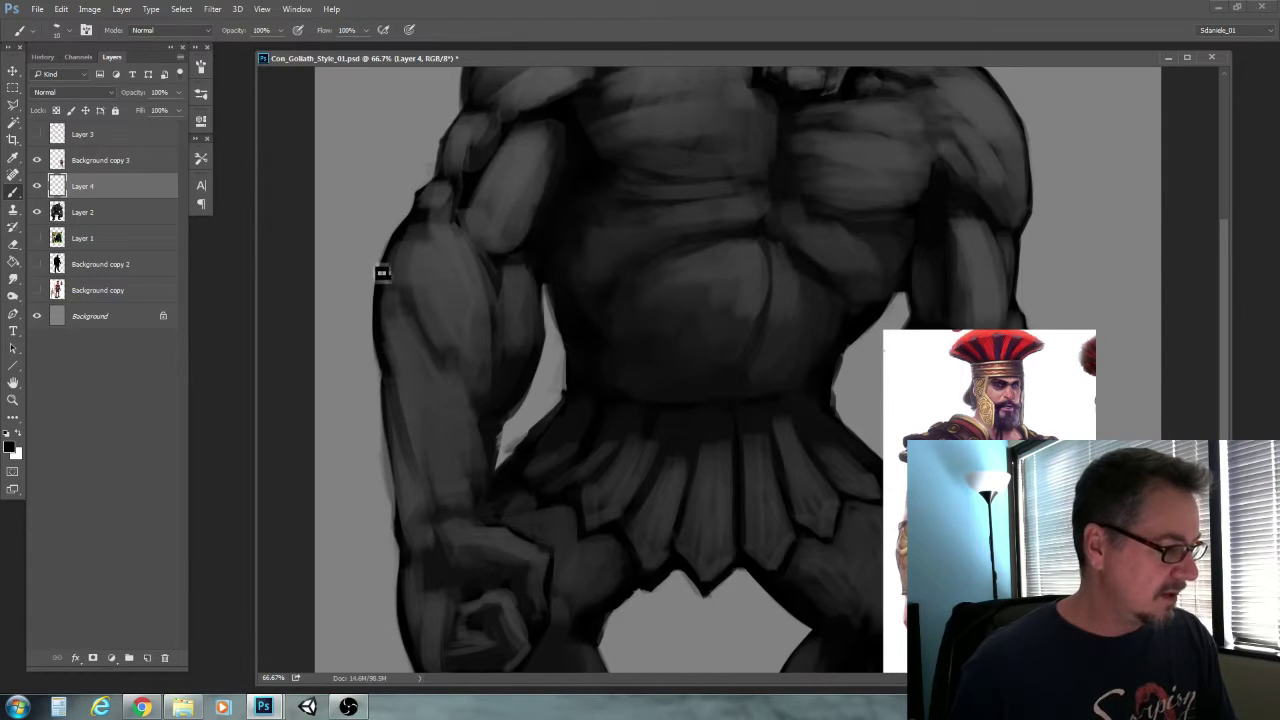
left_click_drag(372, 263, 480, 292)
key("bracketright")
key("bracketright")
left_click_drag(384, 262, 499, 315)
key("bracketright")
left_click_drag(450, 281, 507, 331)
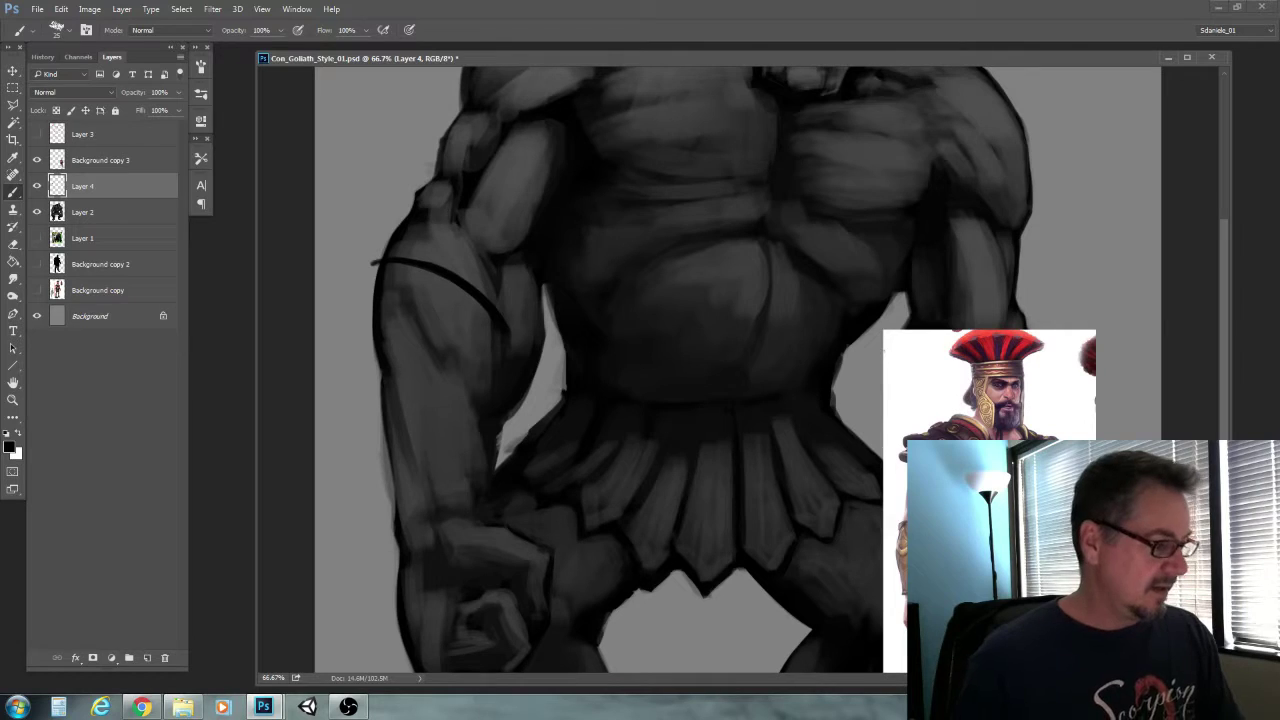
Build up the rim's outer corner and outline the bracer's sides in black down the forearm
key("bracketleft")
left_click_drag(372, 272, 378, 368)
key("bracketright")
left_click_drag(377, 297, 396, 515)
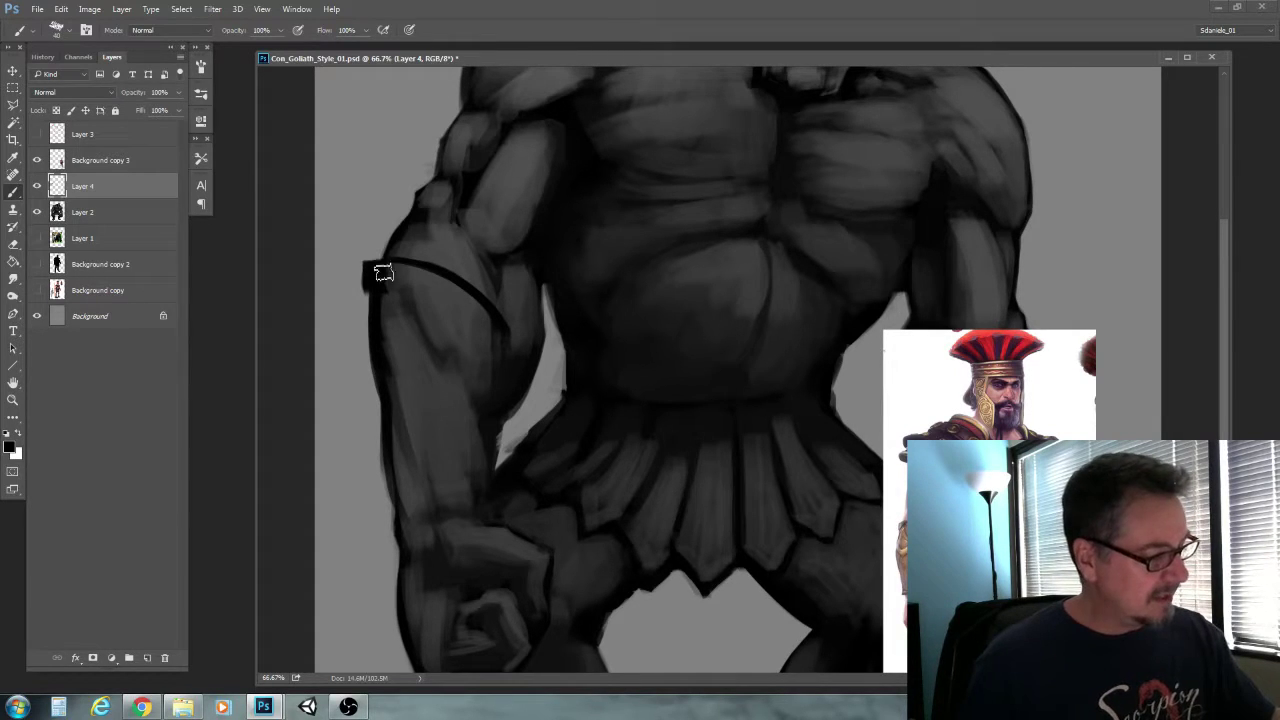
left_click_drag(508, 336, 504, 368)
Paint a thick black band around the wrist and darken the forearm's outer edge down to it
key("bracketright")
key("bracketright")
key("bracketright")
key("bracketright")
key("bracketright")
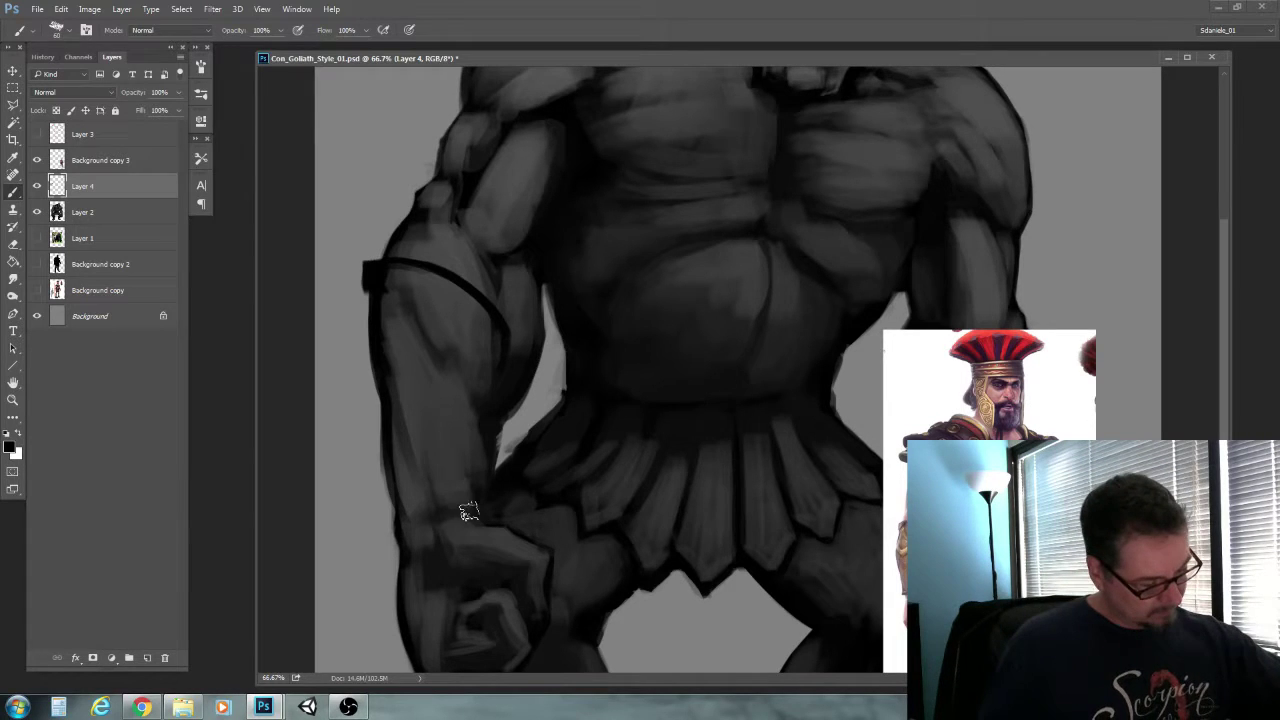
left_click_drag(476, 503, 386, 546)
key("bracketleft")
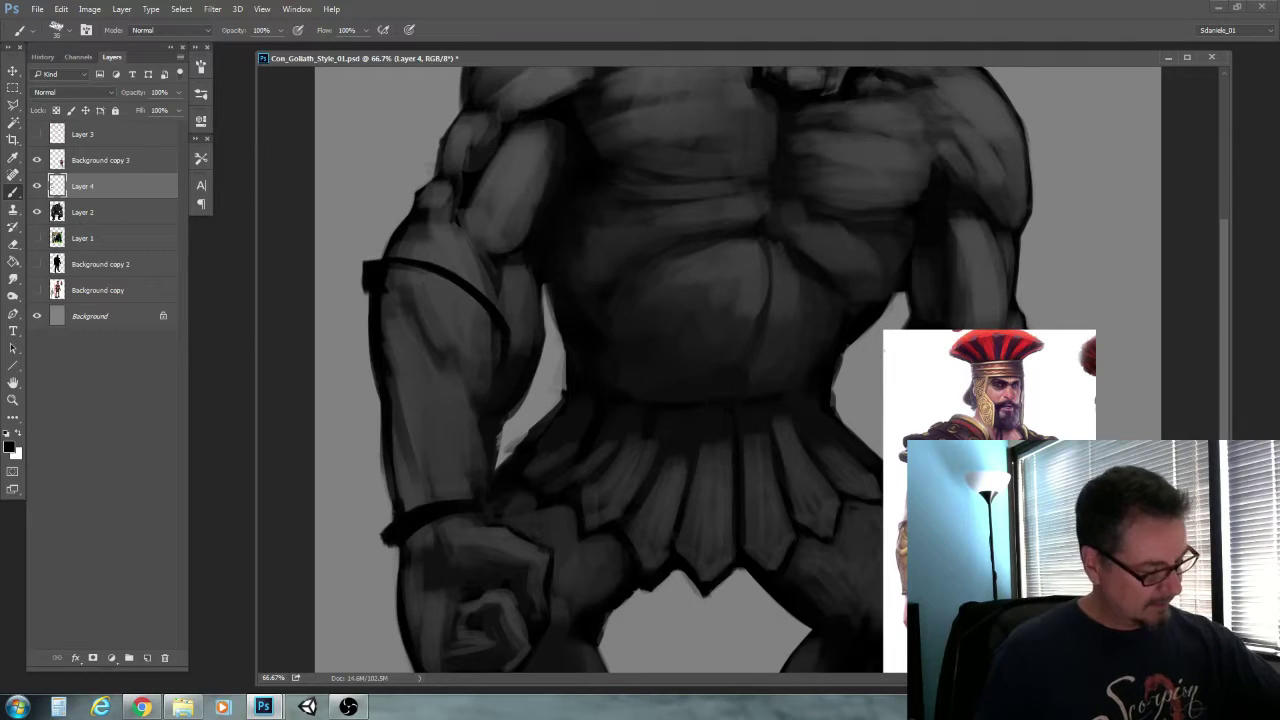
left_click_drag(393, 445, 390, 517)
left_click_drag(391, 405, 389, 520)
left_click_drag(396, 470, 394, 517)
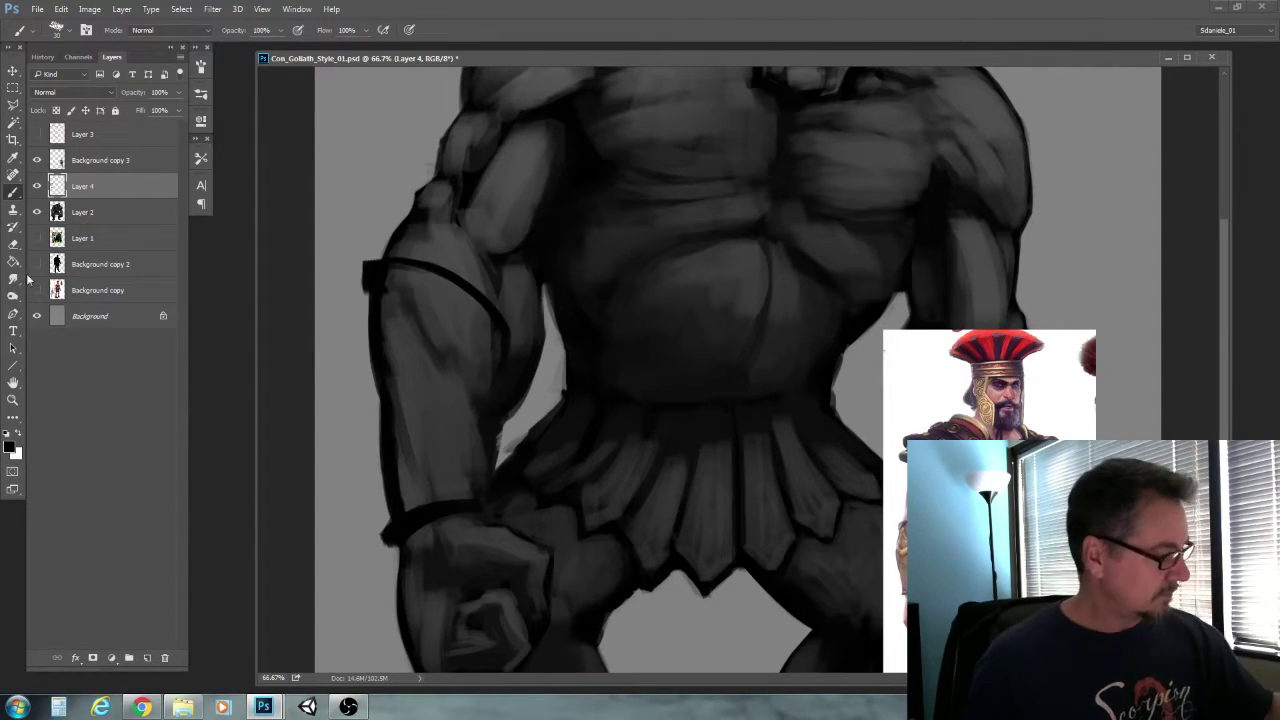
Paint grey into the bracer's upper rim and wrist band, leaving thin dark outlines, and slim the black outer edge
left_click(13, 244)
key("bracketright")
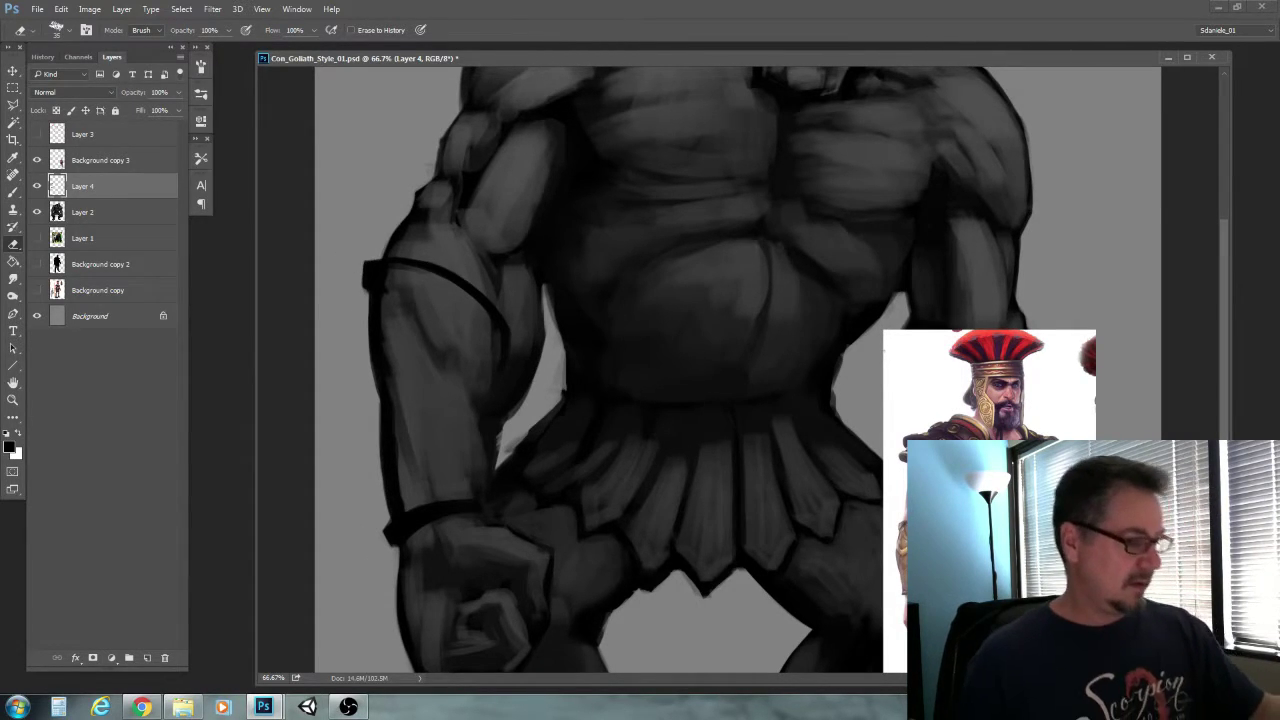
left_click(13, 193)
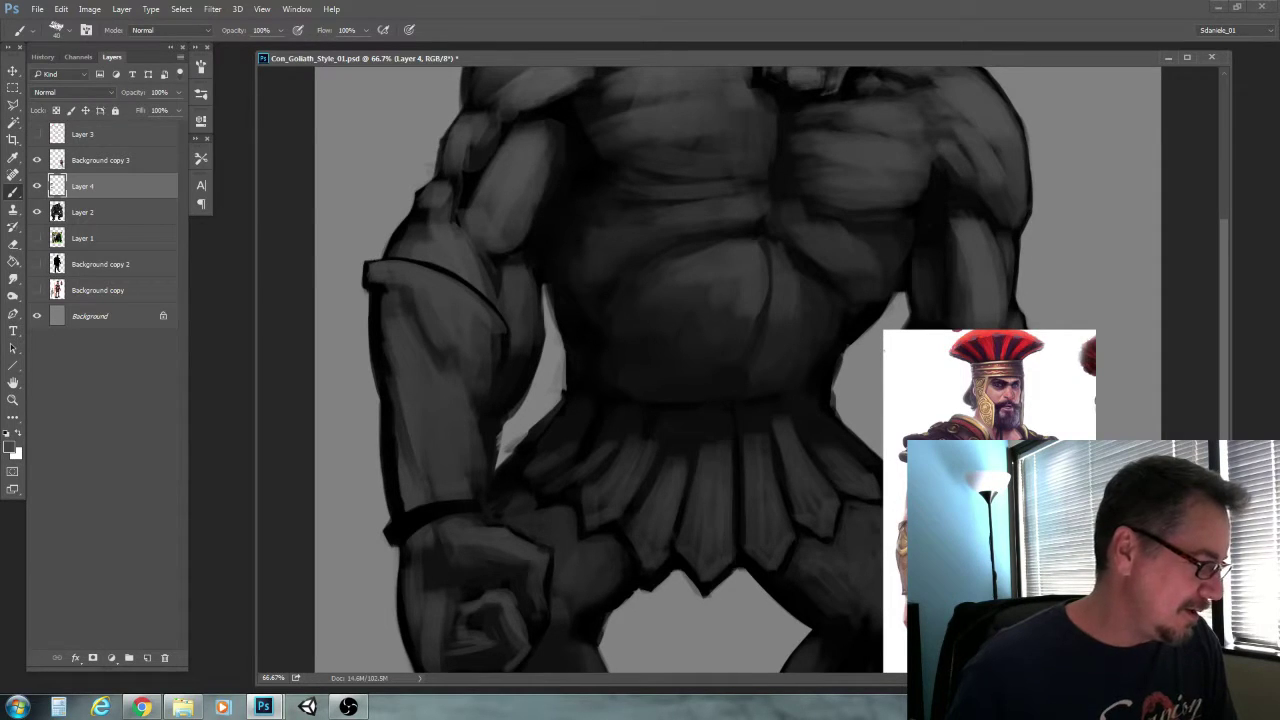
key("bracketright")
key("bracketright")
key("bracketright")
mouse_move(381, 300)
left_mouse_down()
mouse_move(394, 523)
mouse_move(417, 520)
mouse_move(398, 538)
left_mouse_up()
key("bracketleft")
key("bracketleft")
key("bracketright")
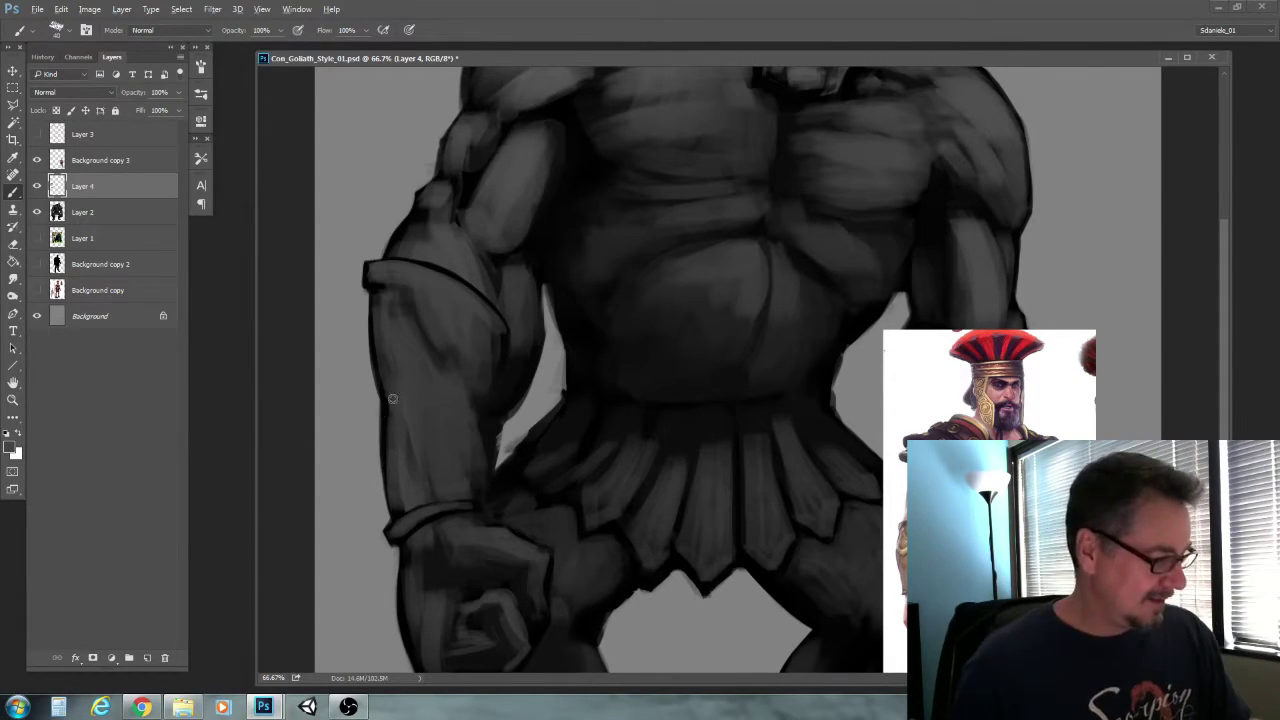
Refine the shadow line under the upper rim and the wrist band's shading with sampled dark and grey tones
left_click(504, 396, "alt")
key("bracketleft")
key("bracketleft")
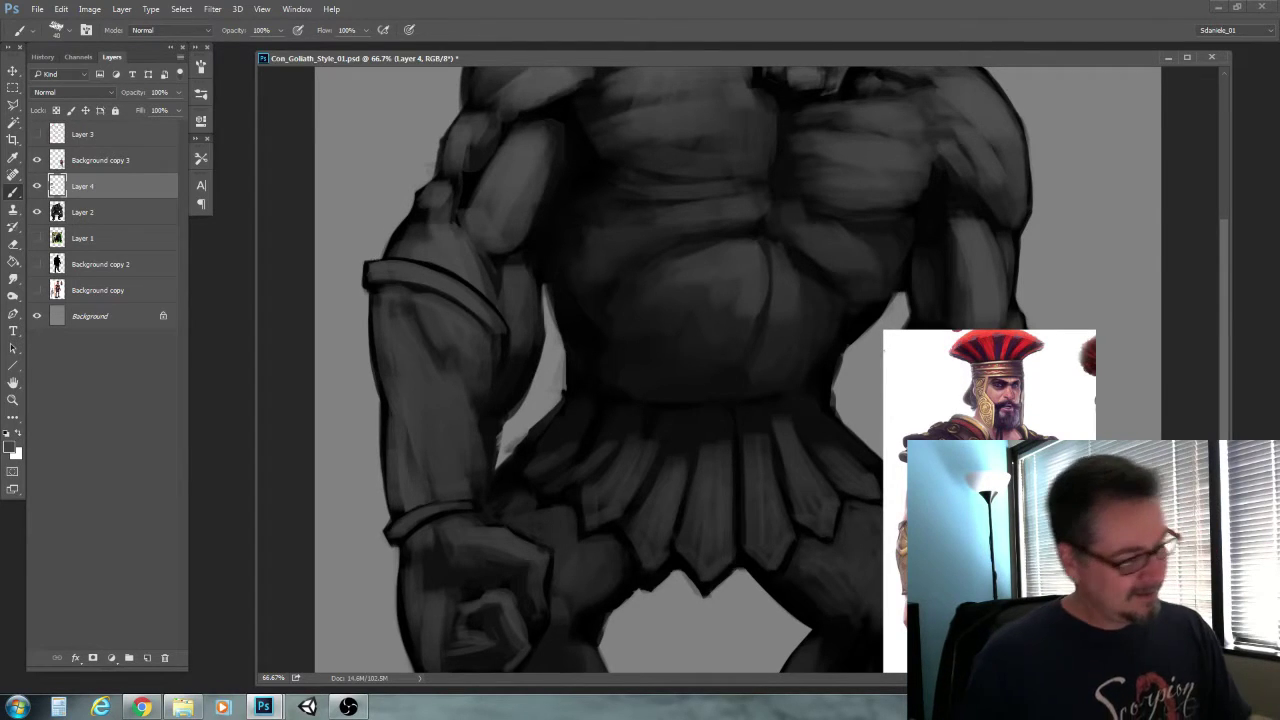
left_click(508, 379, "alt")
key("[")
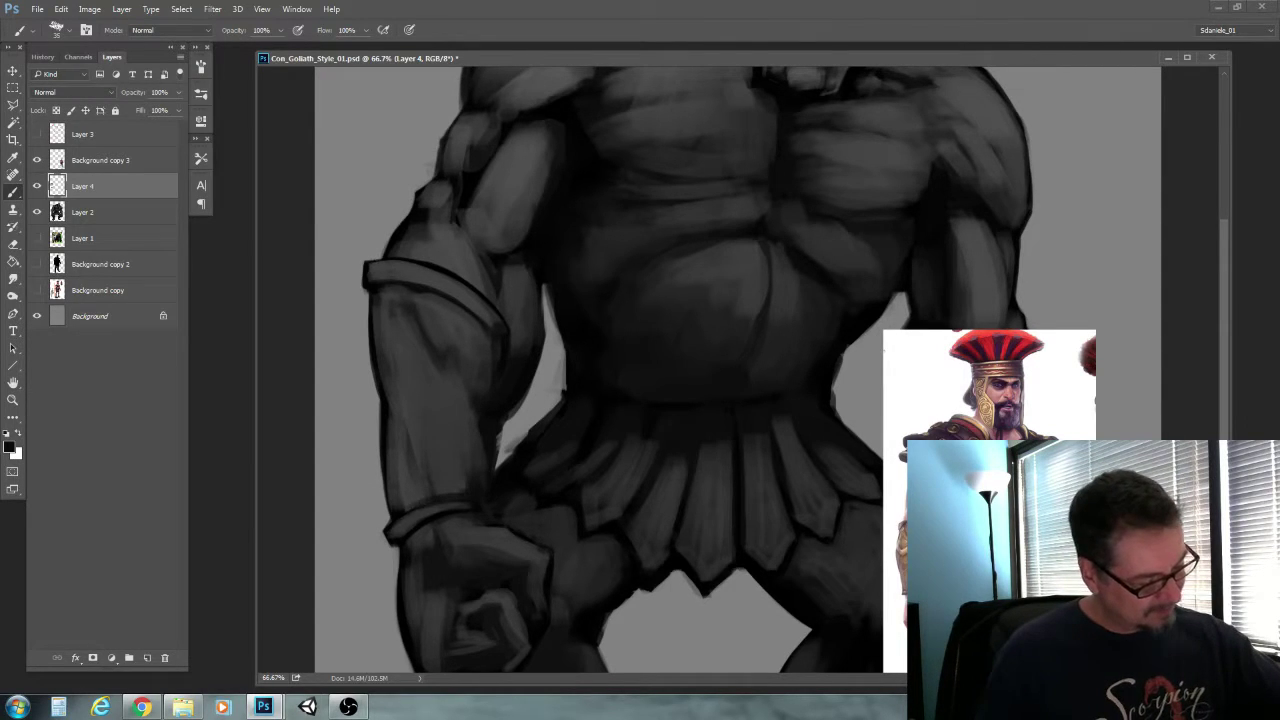
left_click(412, 521, "alt")
key("]")
key("]")
left_click_drag(457, 508, 434, 510)
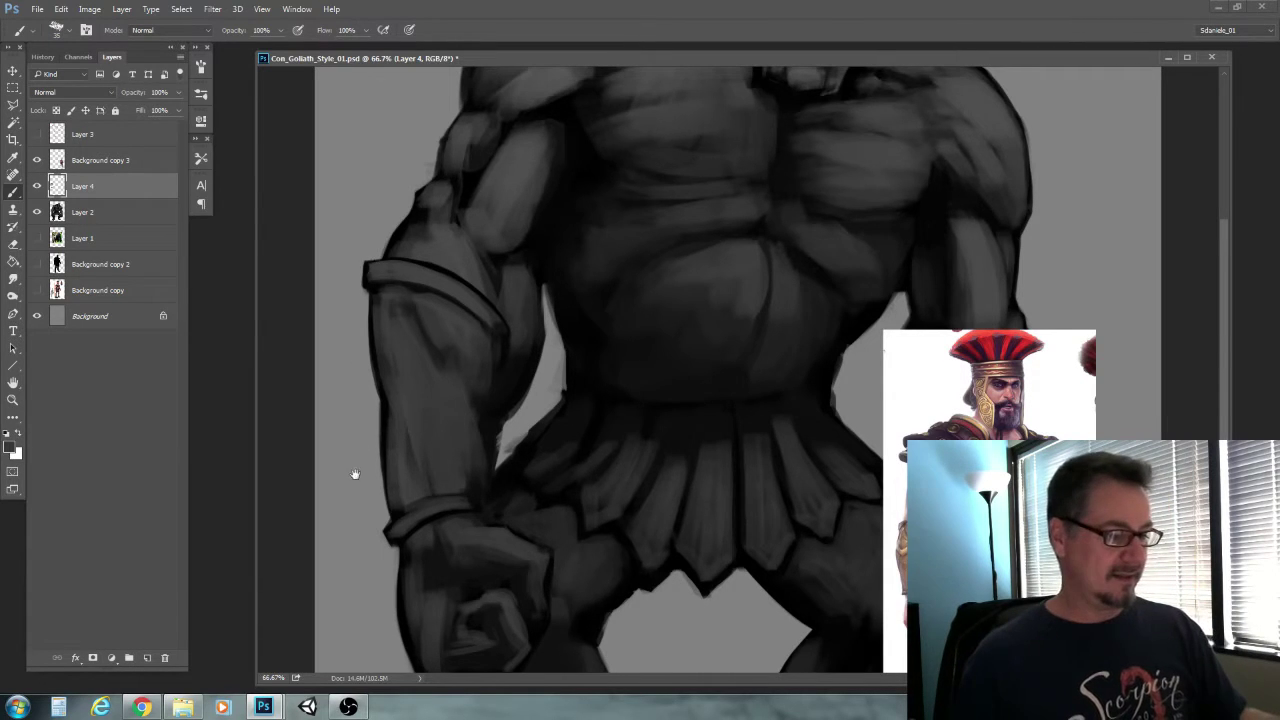
Refine the bracer's outer contour between the rim and the wrist band with a sampled dark tone
mouse_move(356, 494)
left_mouse_down()
mouse_move(386, 369)
mouse_move(351, 397)
mouse_move(351, 509)
left_mouse_up()
left_click(13, 400)
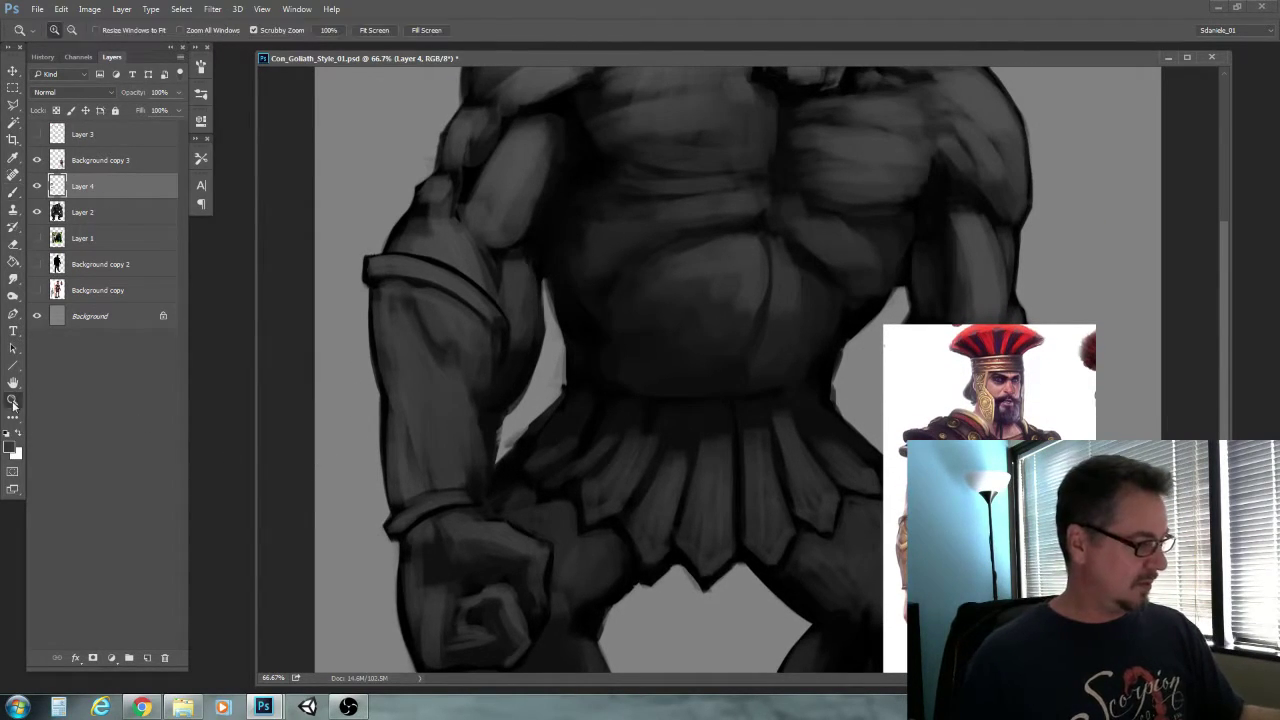
left_click(366, 440, "alt")
left_click(370, 455, "alt")
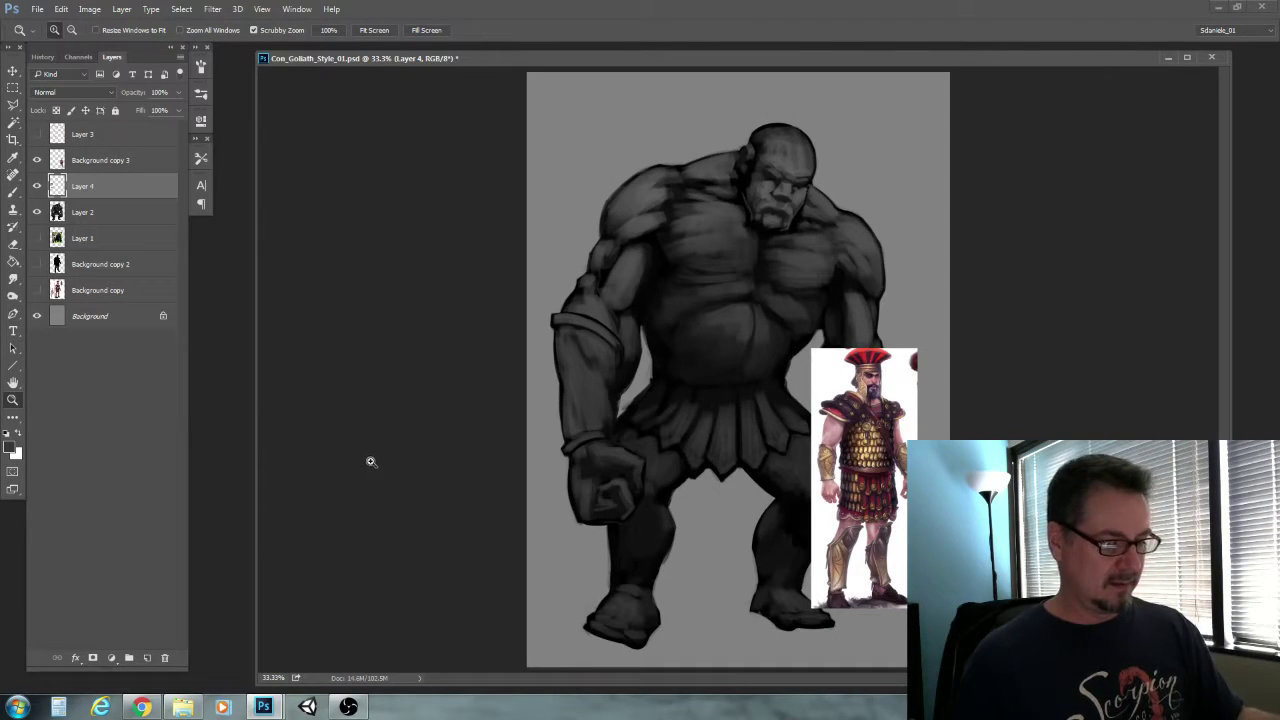
left_click(565, 266)
left_click(505, 290)
mouse_move(405, 288)
left_mouse_down()
mouse_move(379, 497)
mouse_move(414, 451)
mouse_move(420, 288)
left_mouse_up()
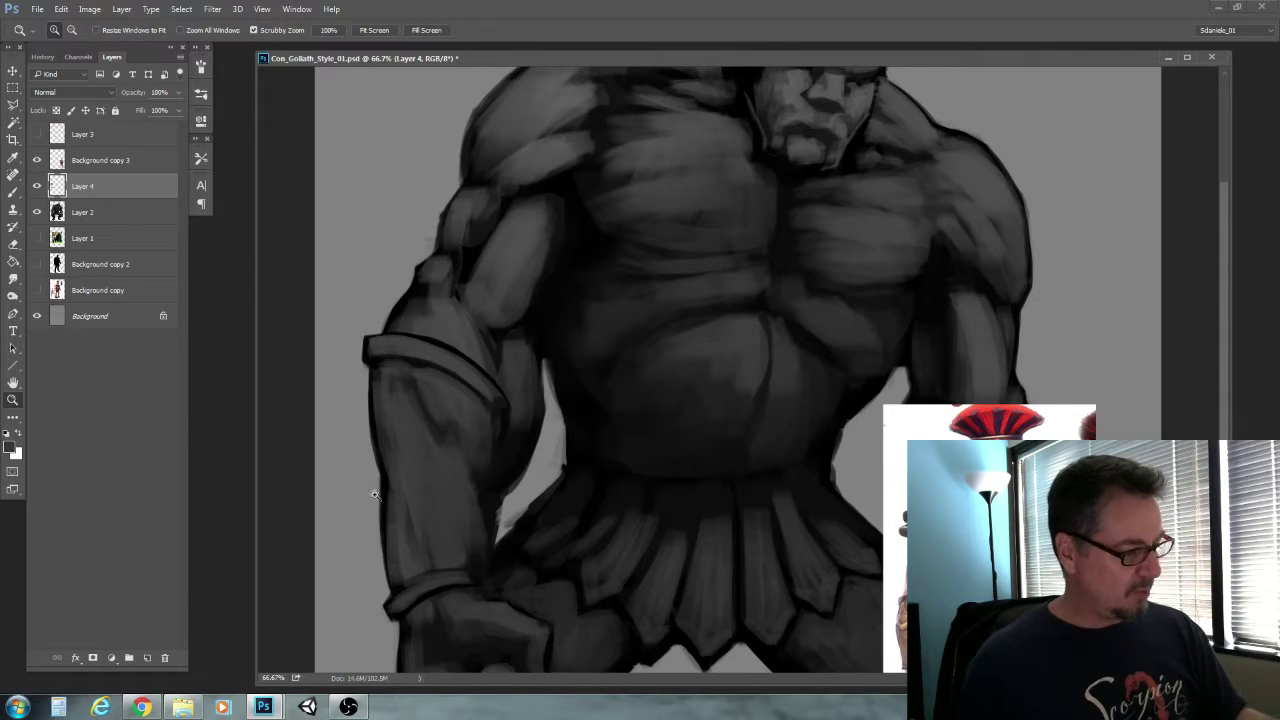
key("b")
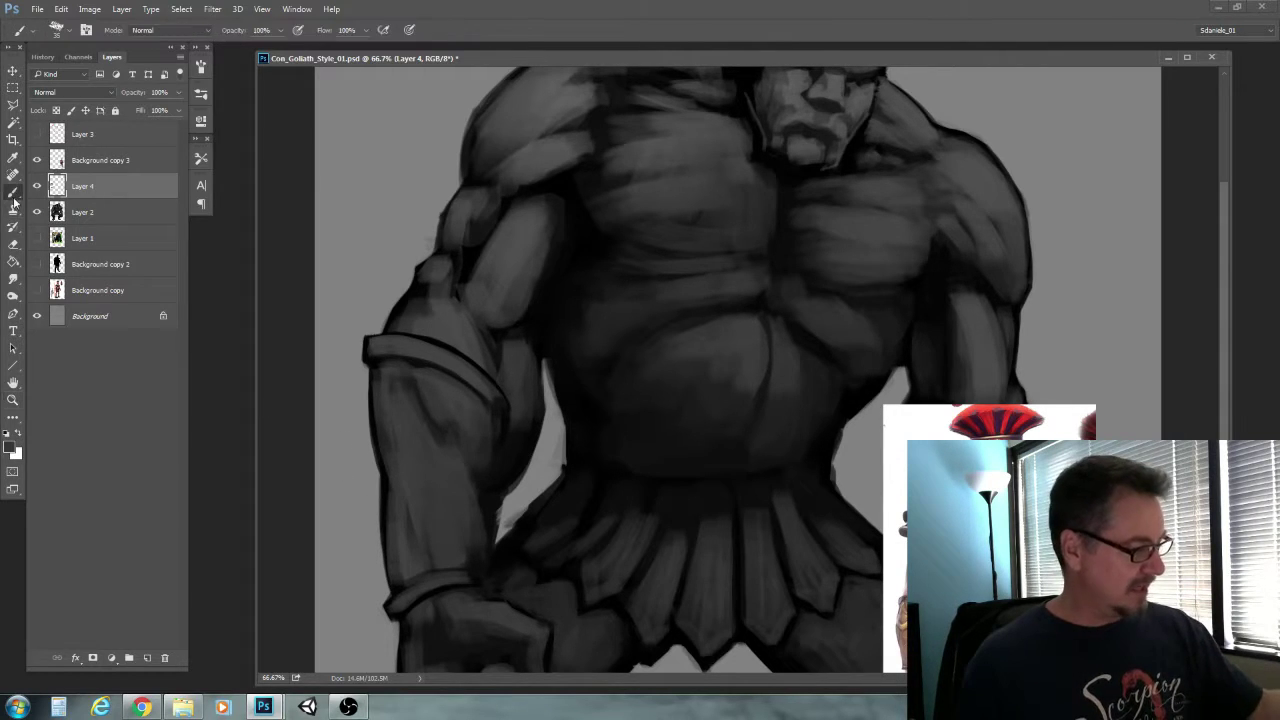
left_click(375, 446, "alt")
key("bracketleft")
key("bracketright")
left_click_drag(376, 444, 383, 528)
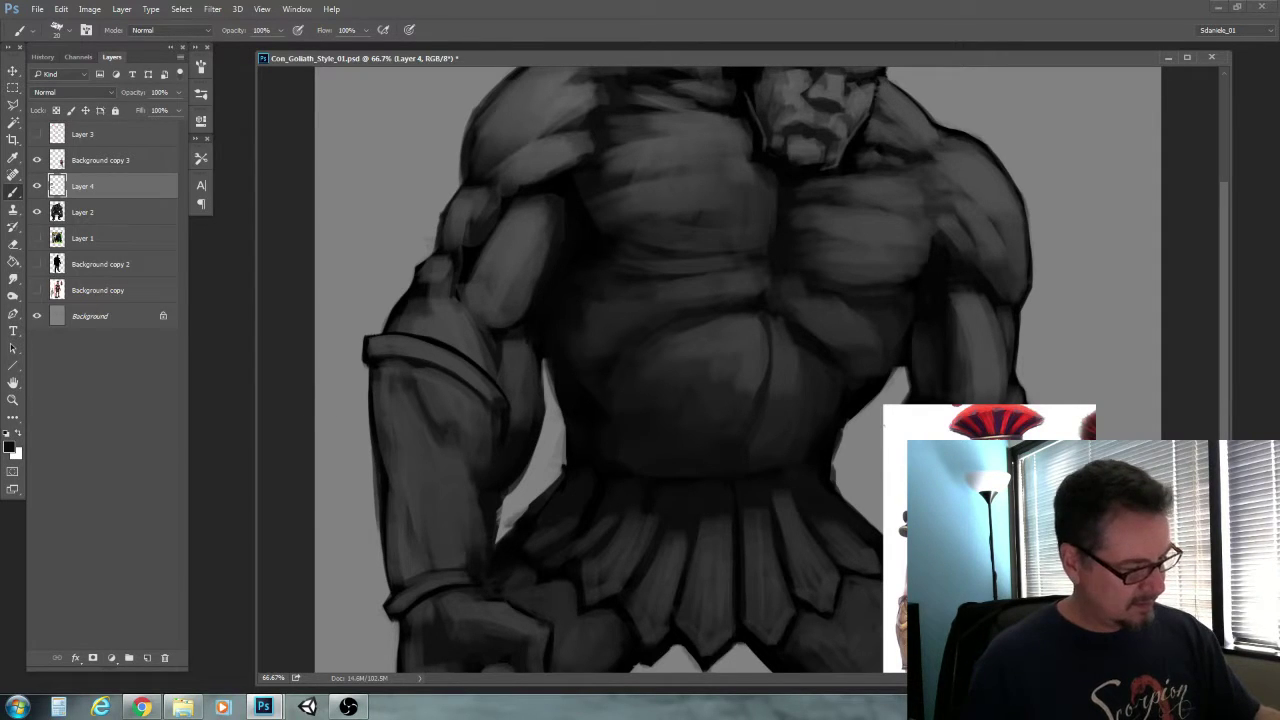
key("bracketright")
left_click_drag(372, 428, 380, 508)
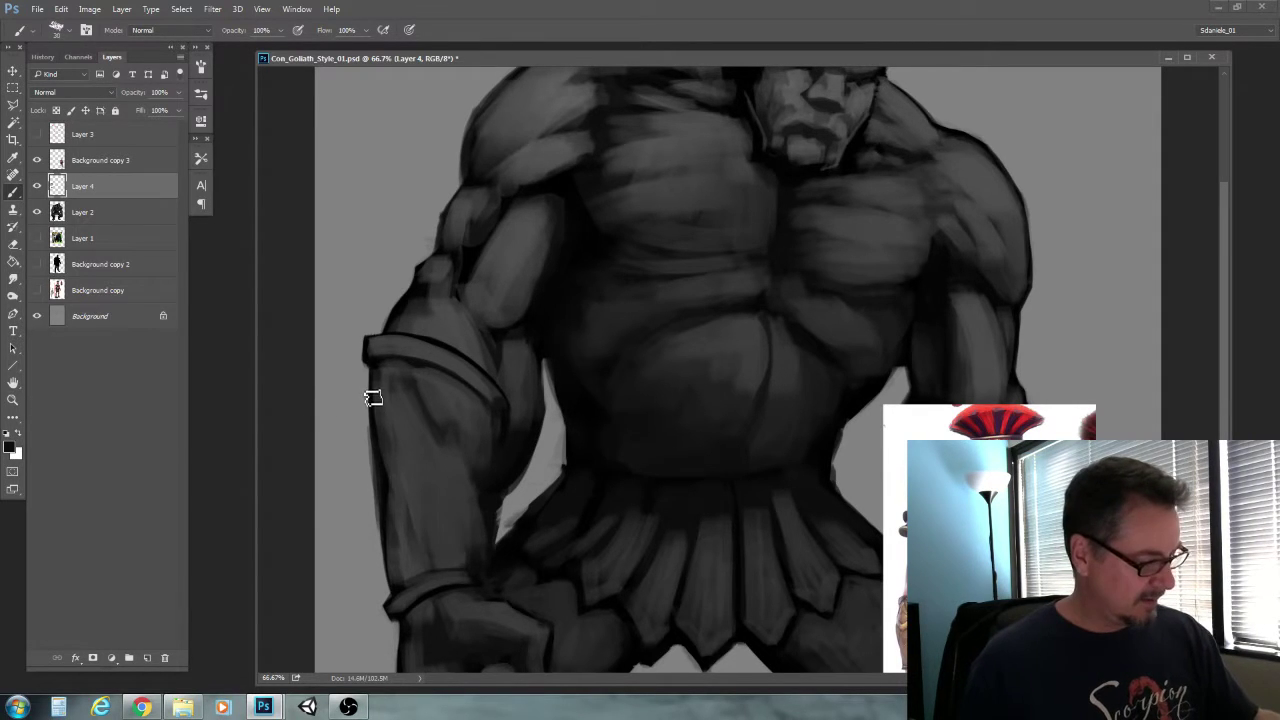
mouse_move(386, 462)
left_mouse_down()
mouse_move(388, 525)
mouse_move(387, 483)
left_mouse_up()
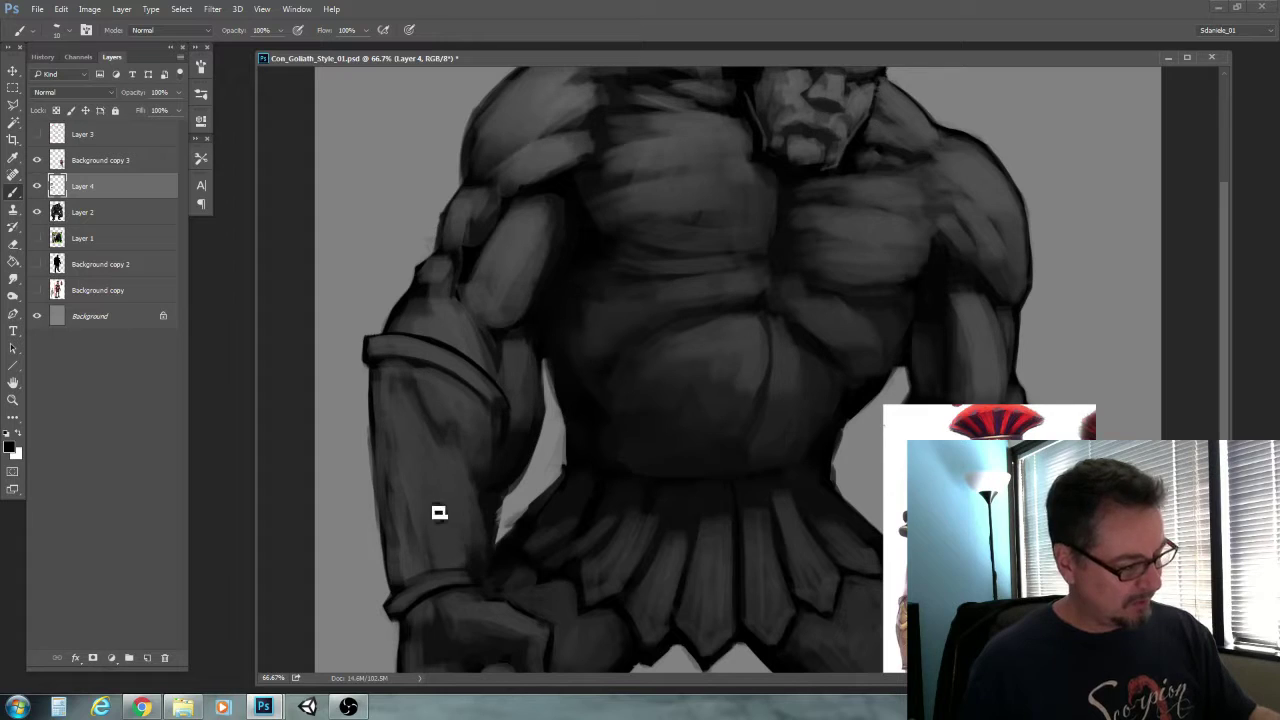
mouse_move(431, 517)
left_mouse_down()
mouse_move(404, 530)
mouse_move(386, 458)
left_mouse_up()
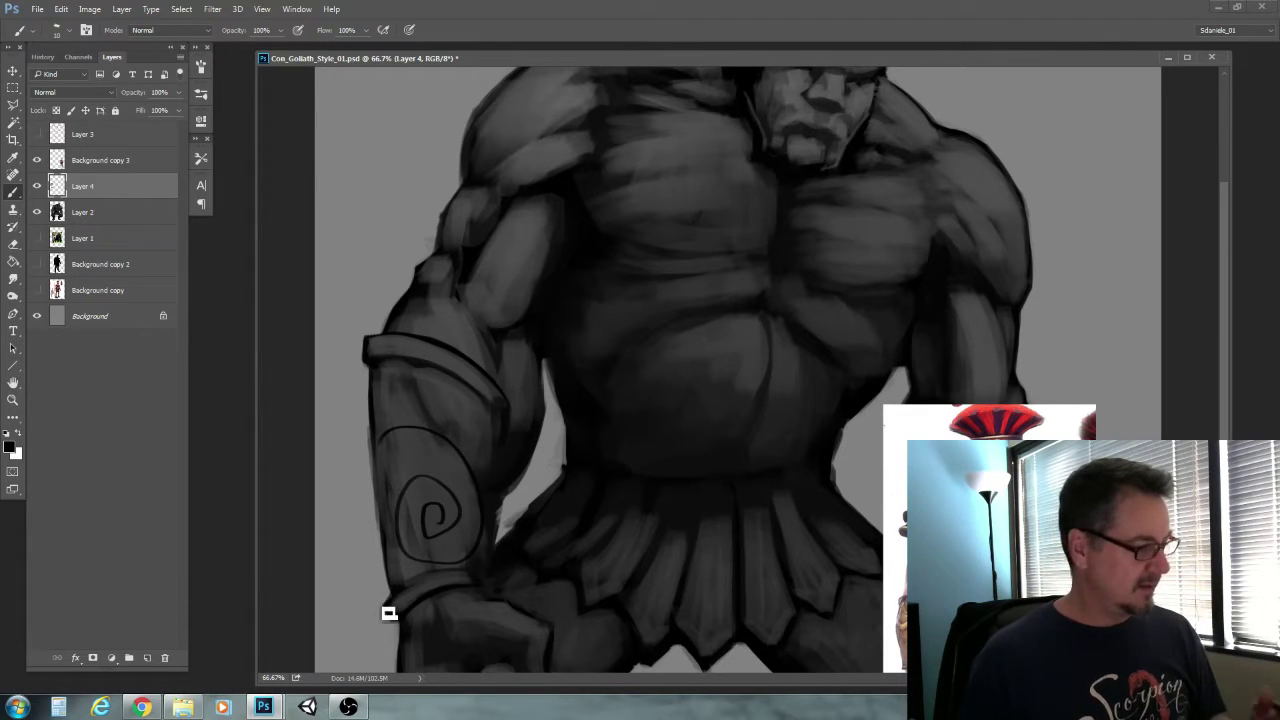
key("ctrl+alt+z")
key("ctrl+alt+z")
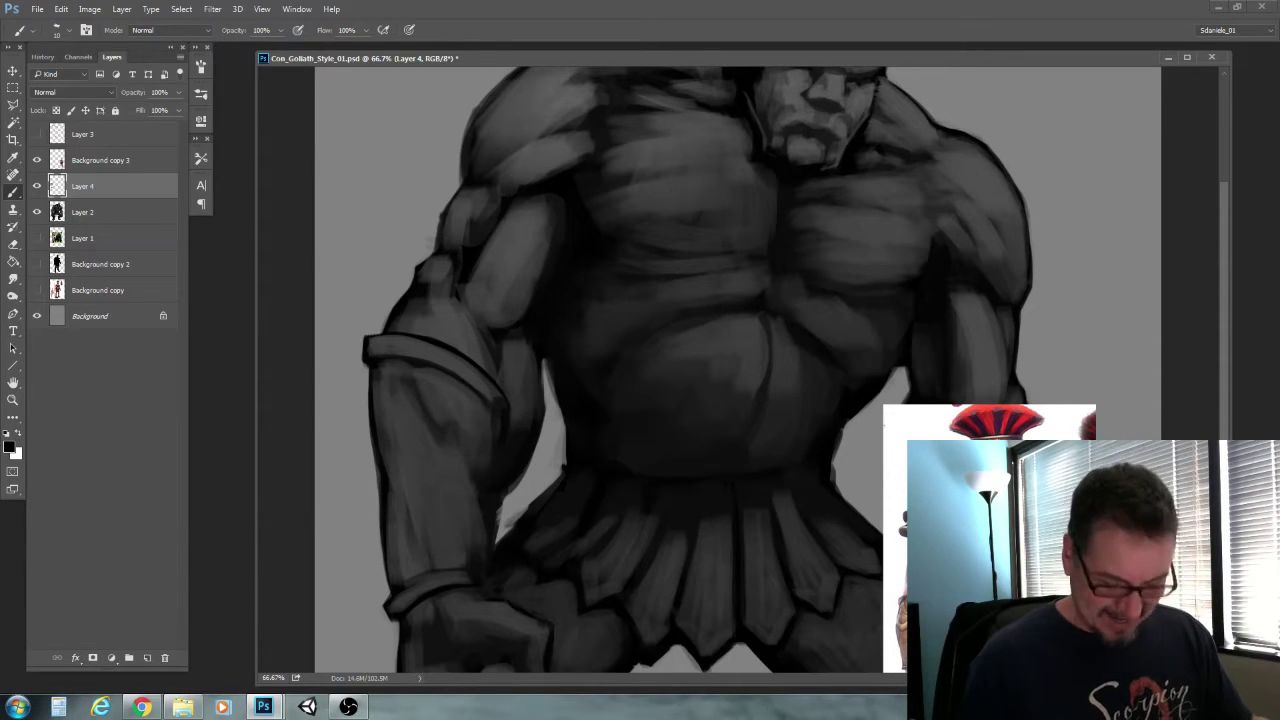
Paint a thick black diagonal shape across the bracer from below the outer rim toward the inner wrist
key("bracketright")
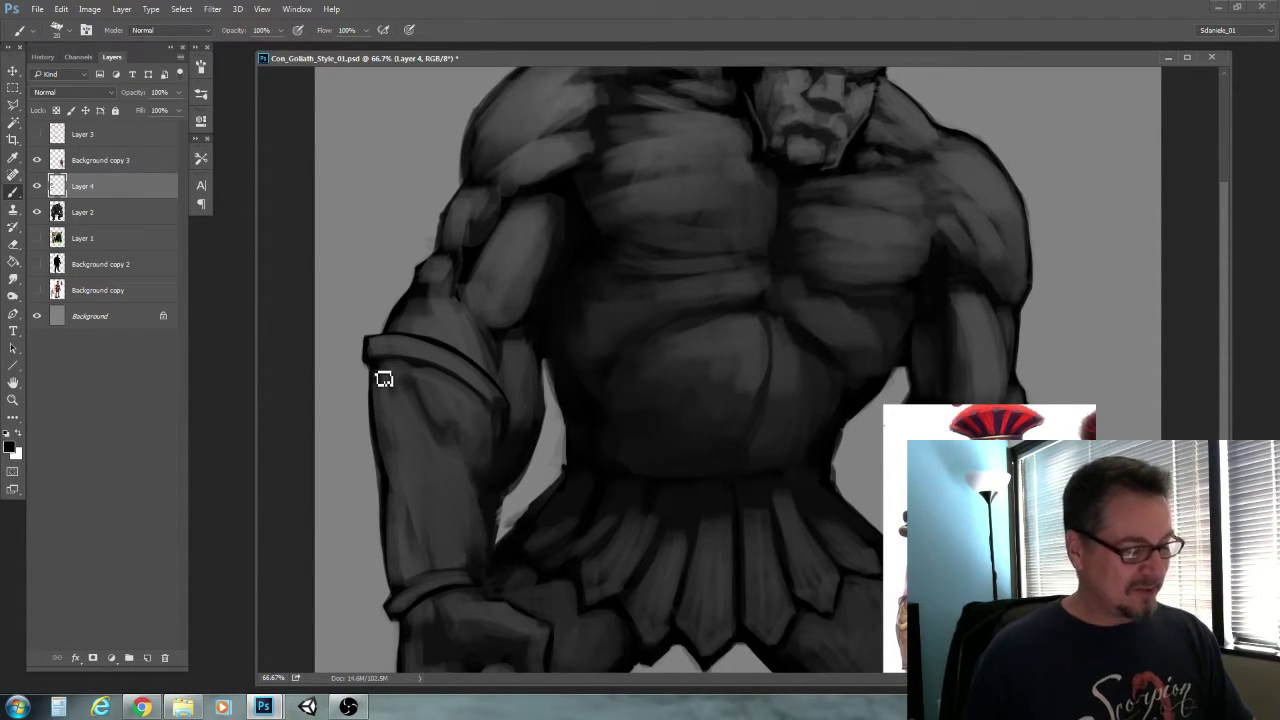
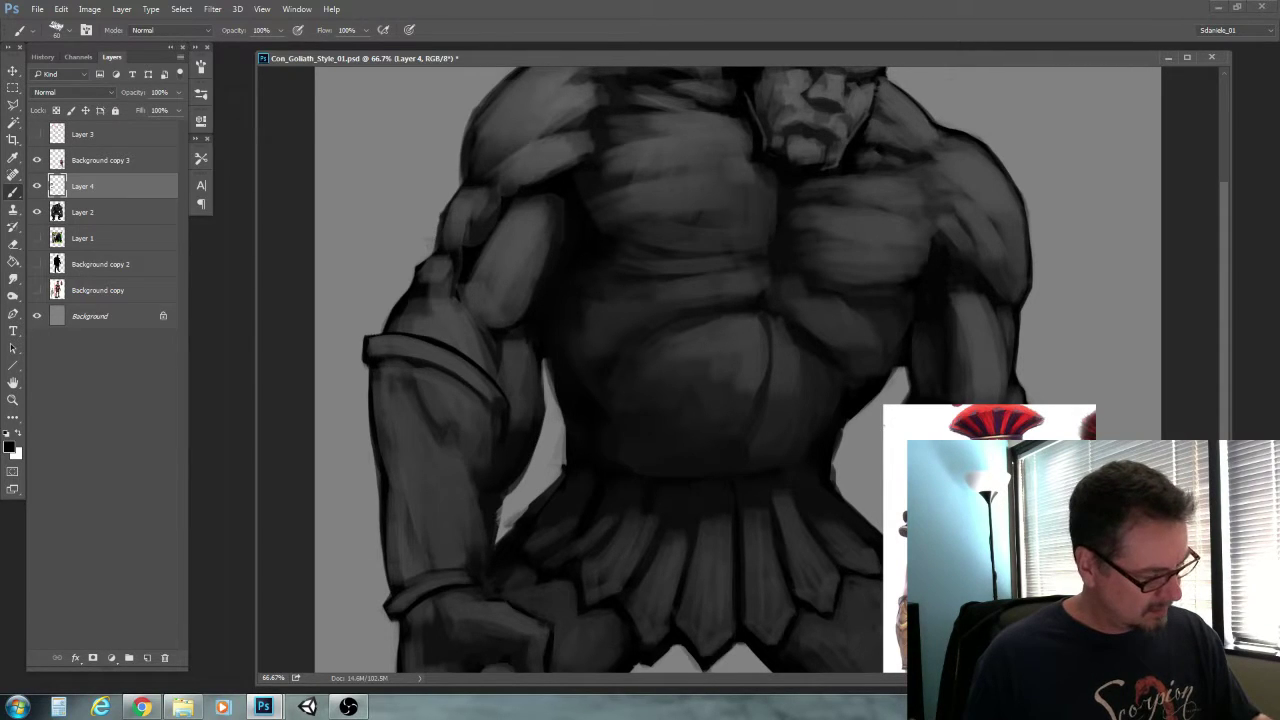
mouse_move(403, 437)
left_mouse_down()
mouse_move(472, 556)
mouse_move(397, 443)
mouse_move(403, 423)
mouse_move(378, 380)
mouse_move(388, 455)
left_mouse_up()
key("bracketleft")
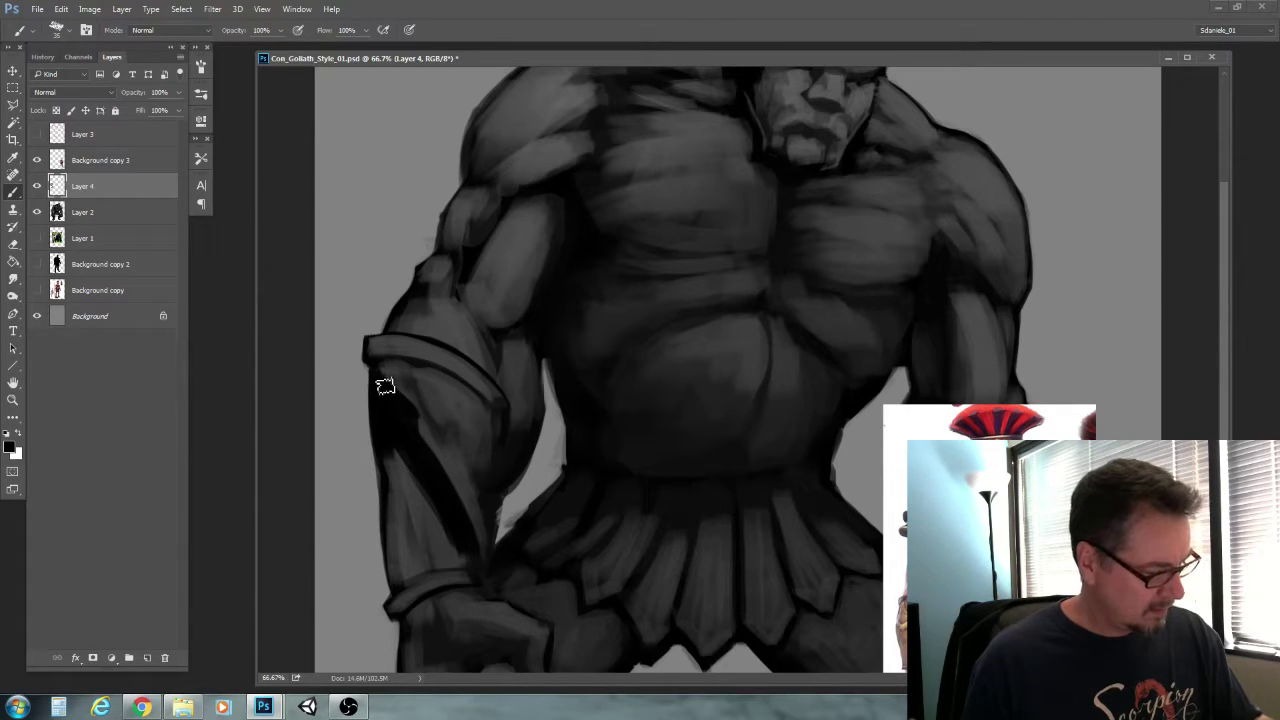
left_click_drag(389, 390, 418, 430)
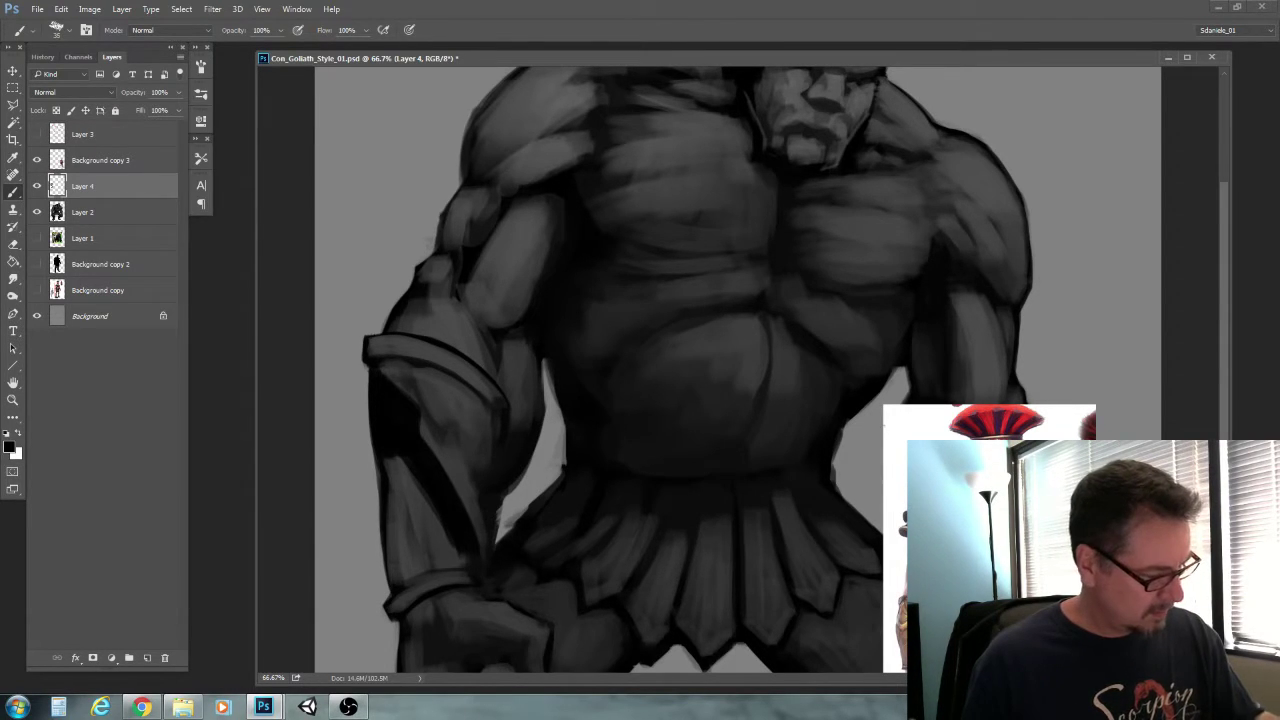
Paint jagged black teeth along both edges of the diagonal shape on the bracer, down to the inner wrist
key("bracketleft")
key("bracketleft")
key("bracketleft")
key("bracketleft")
key("bracketleft")
key("bracketleft")
key("bracketright")
key("bracketright")
left_click_drag(405, 463, 453, 545)
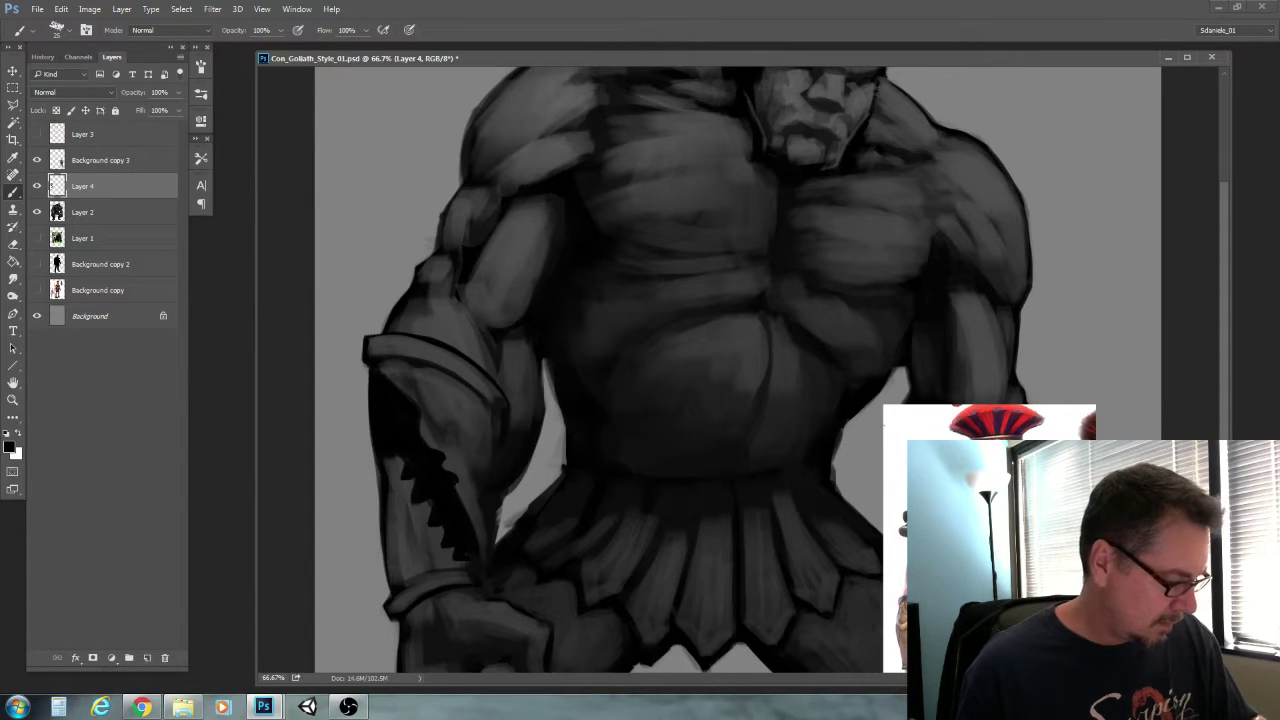
left_click_drag(455, 505, 490, 548)
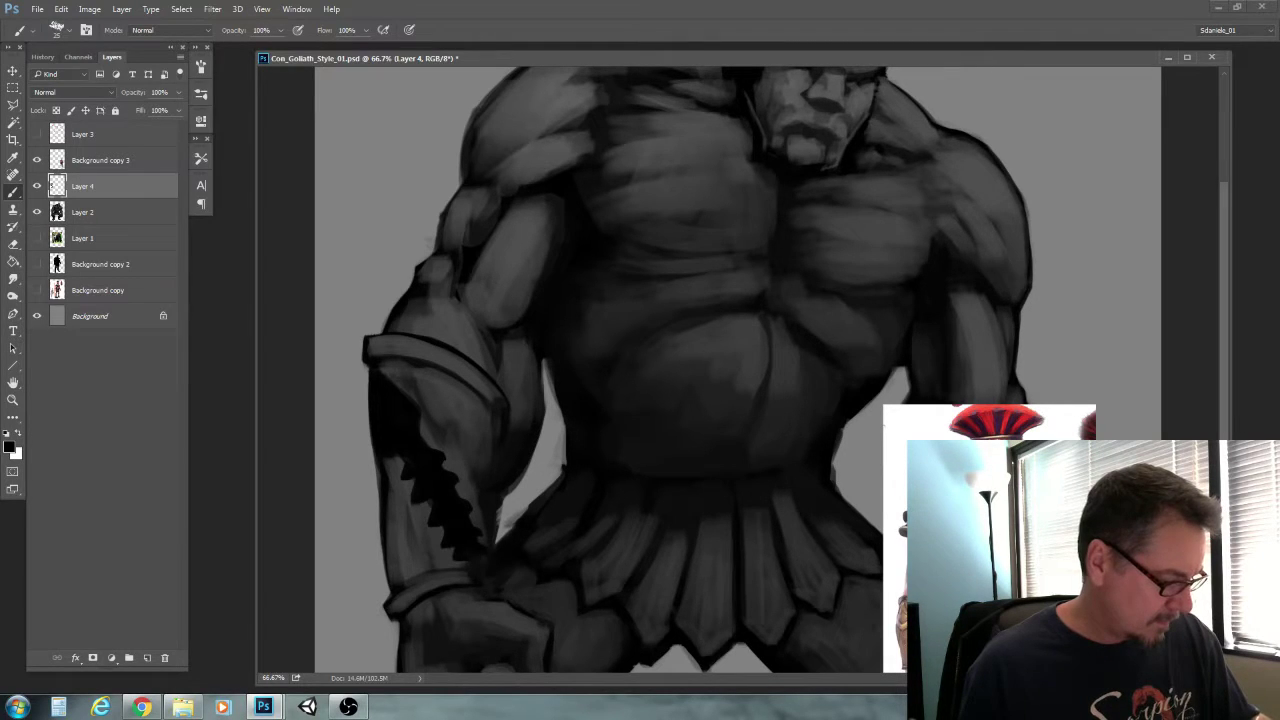
Fill the teeth and the centre of the diagonal band with dark grey, leaving thin black jagged outlines
key("bracketleft")
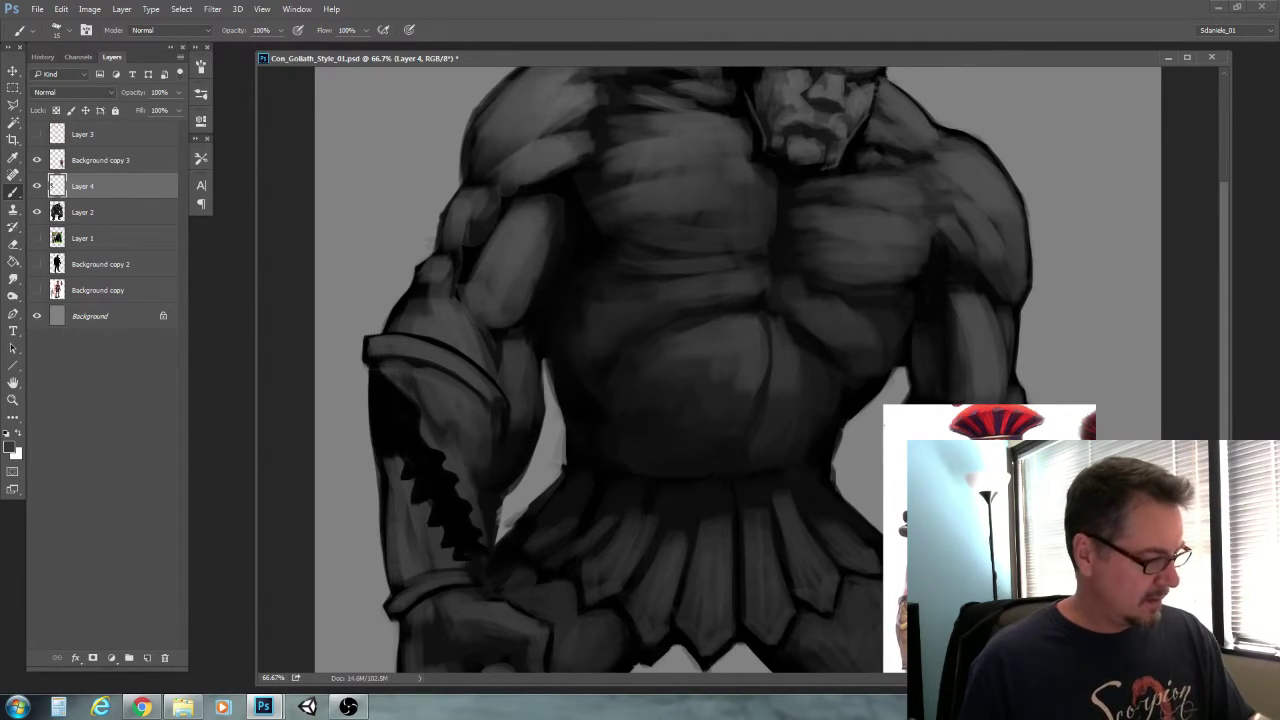
mouse_move(418, 474)
left_mouse_down()
mouse_move(410, 492)
mouse_move(450, 554)
left_mouse_up()
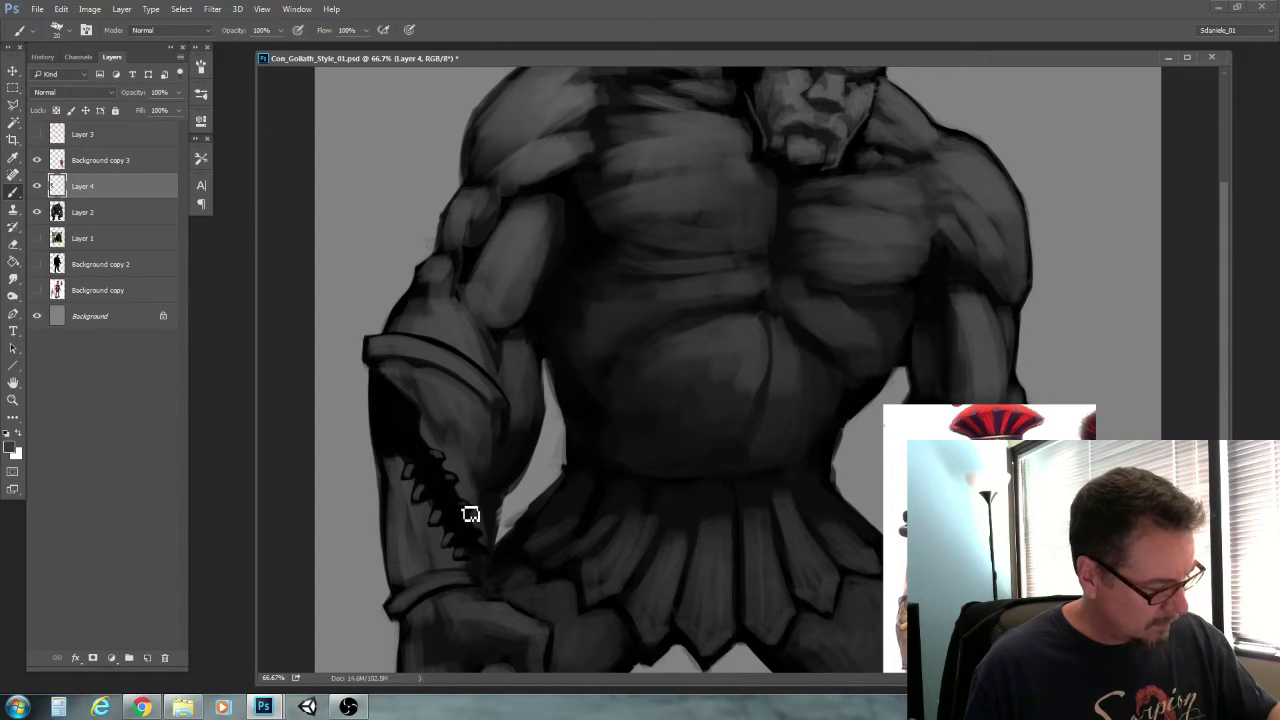
left_click_drag(426, 480, 438, 500)
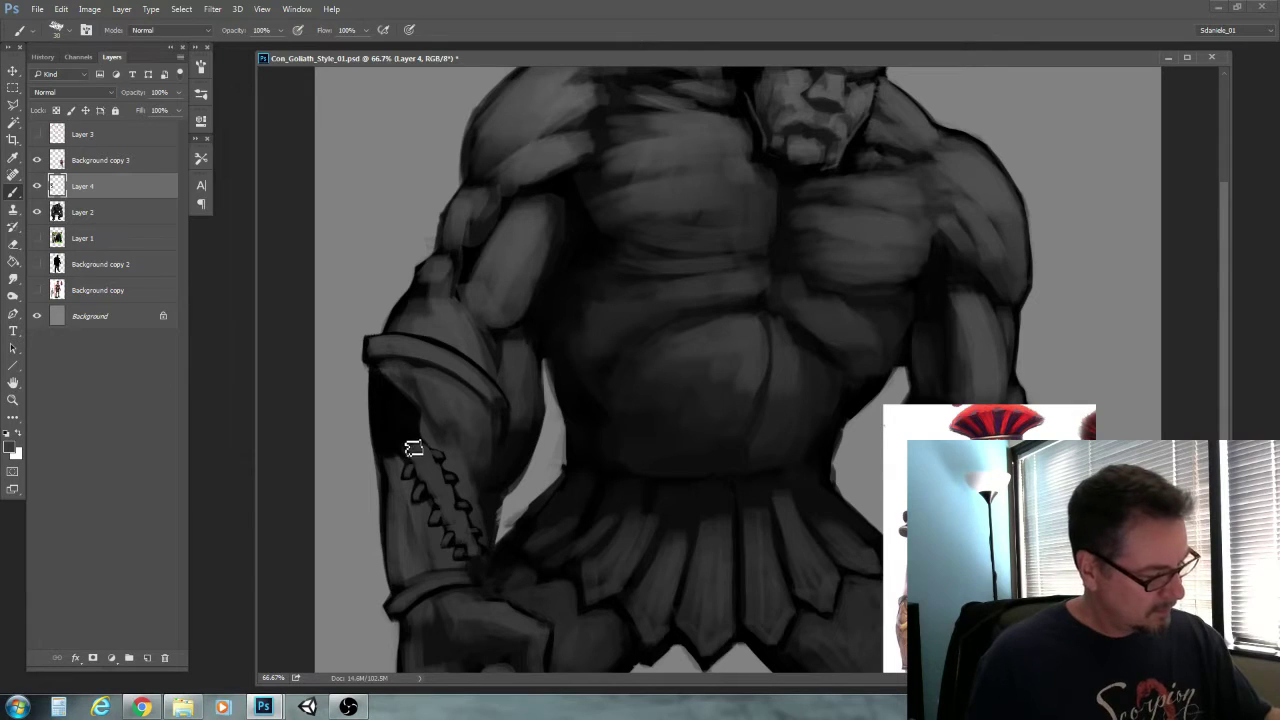
Extend the dark grey fill through the band's wide black upper end to just below the bracer's rim, leaving dark edge accents
key("bracketleft")
key("bracketleft")
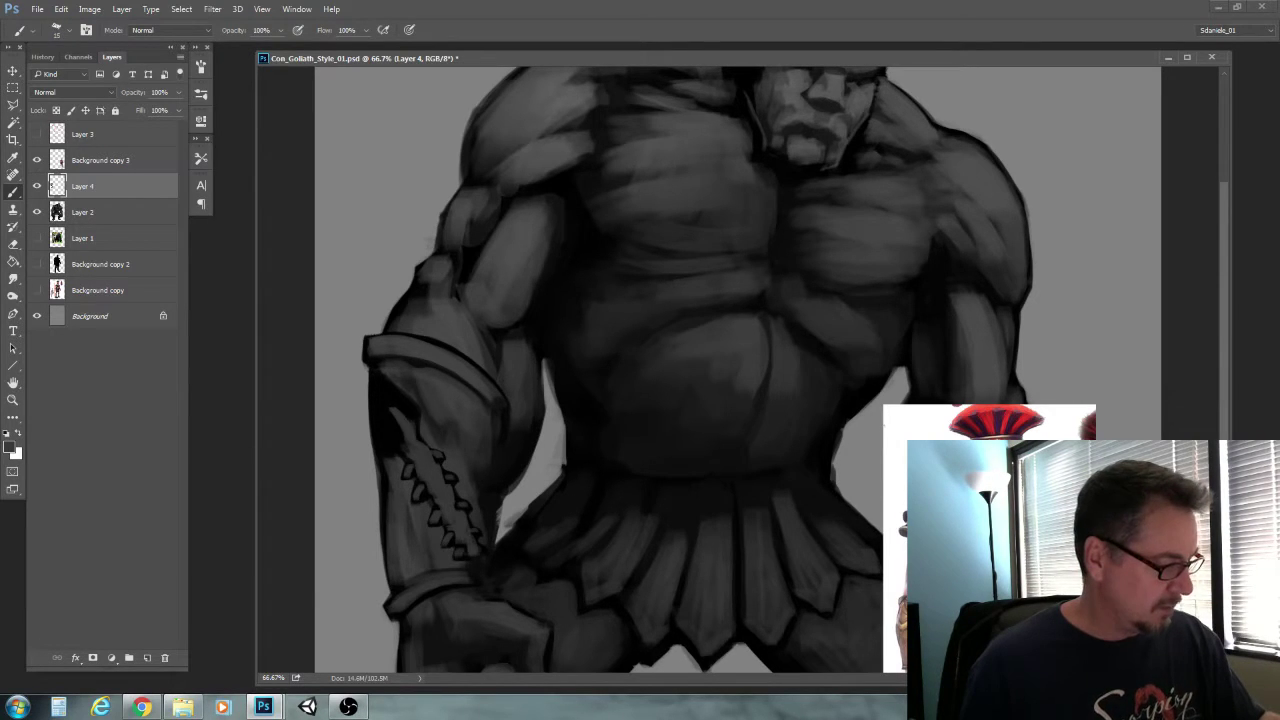
key("bracketright")
key("bracketleft")
key("bracketleft")
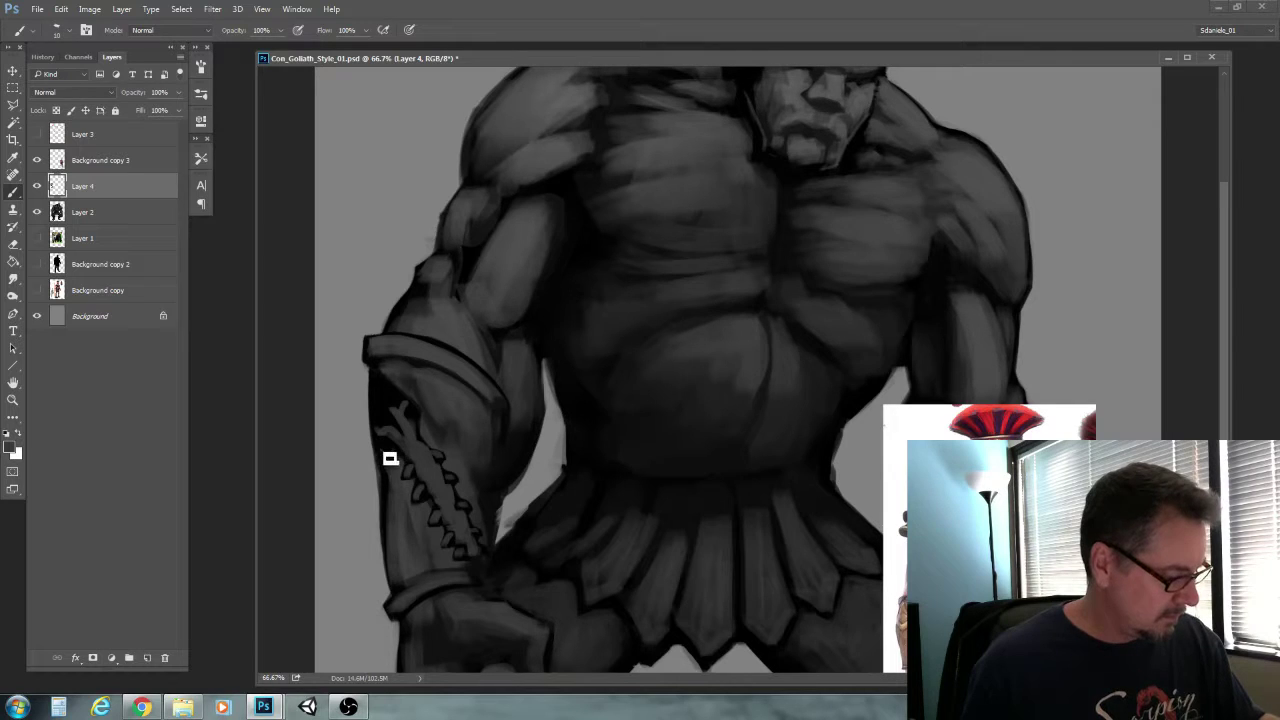
key("bracketright")
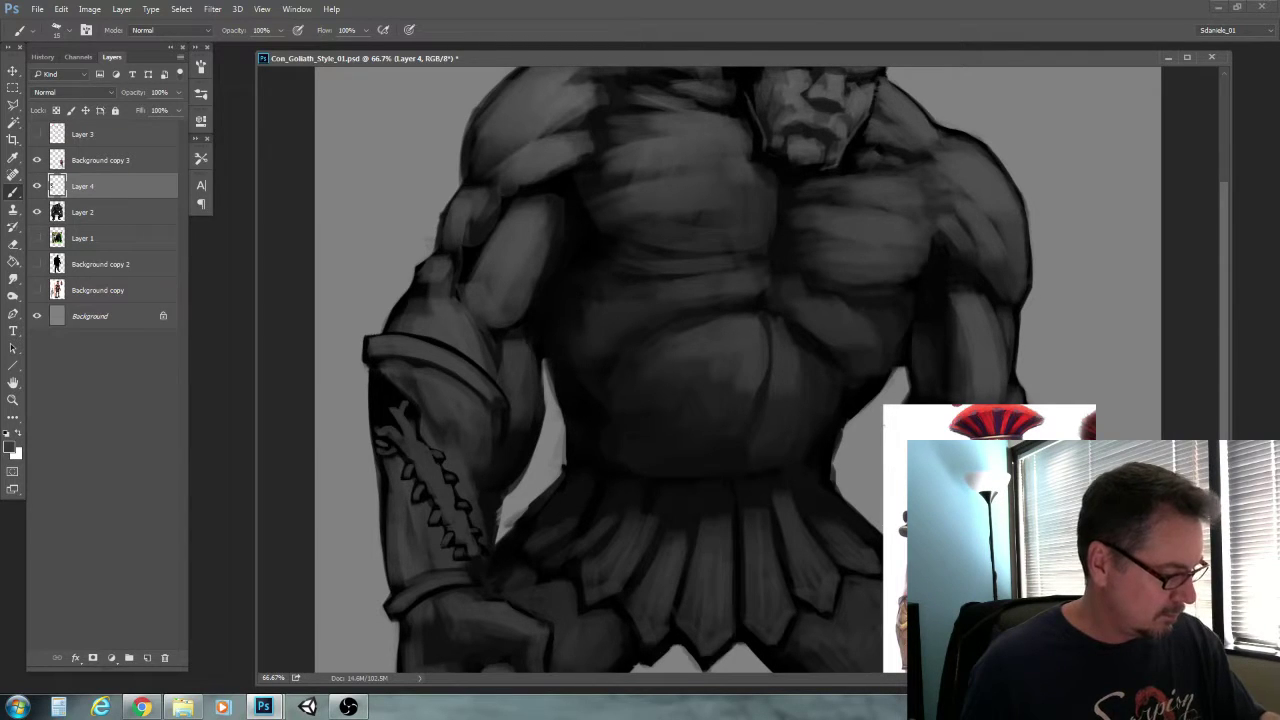
key("bracketright")
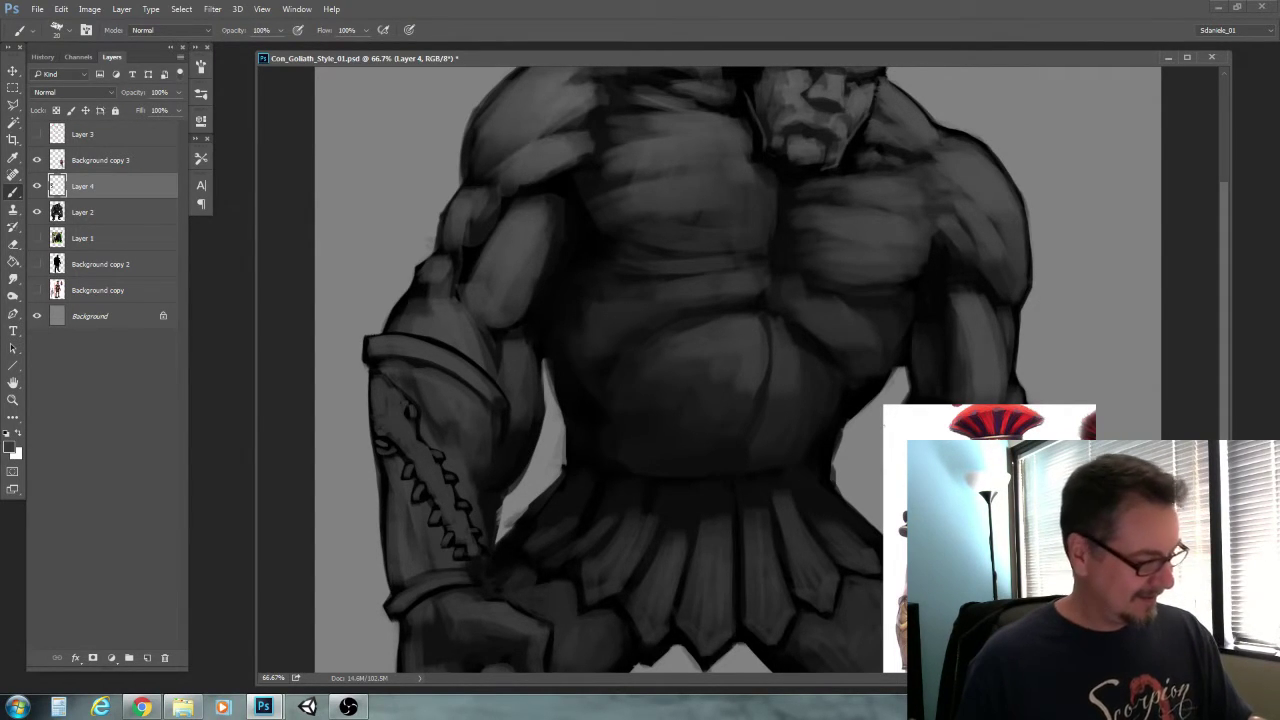
Darken the band's edge just under the upper rim and clean up its upper fill with sampled grey
left_click_drag(415, 411, 414, 420)
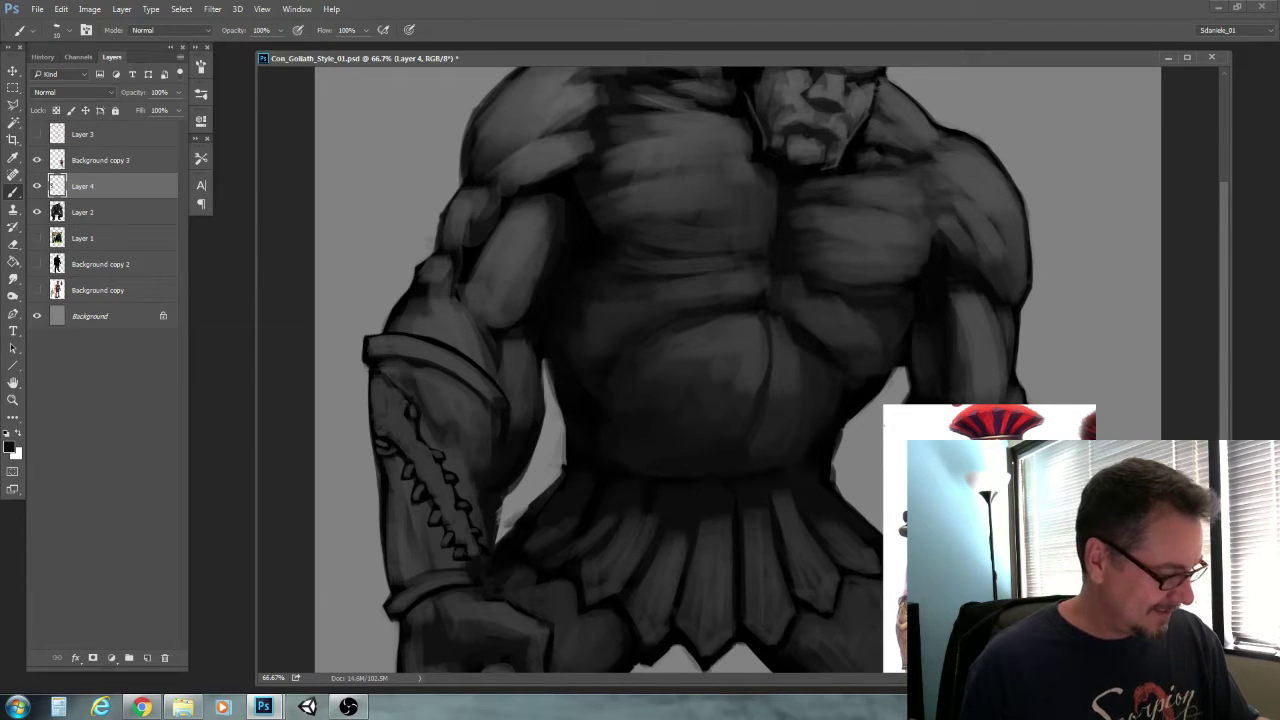
key("bracketright")
key("bracketright")
left_click_drag(406, 370, 404, 402)
left_click(387, 404, "alt")
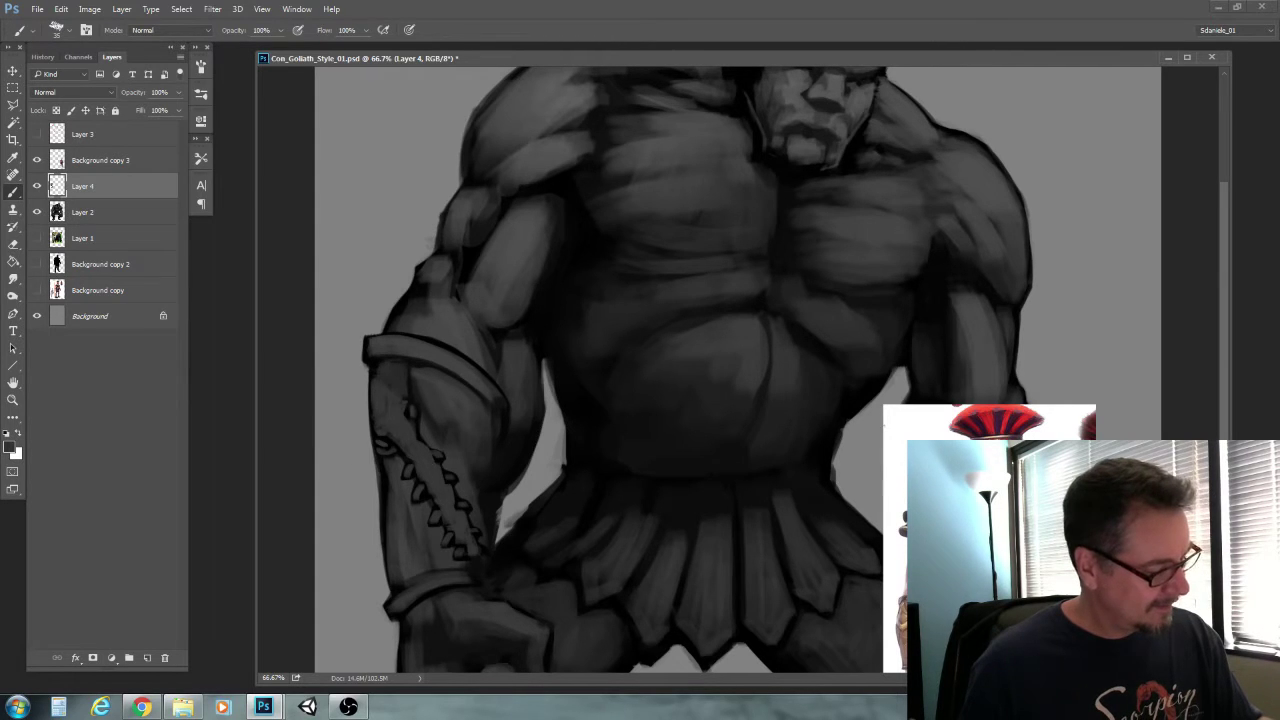
key("bracketleft")
key("bracketleft")
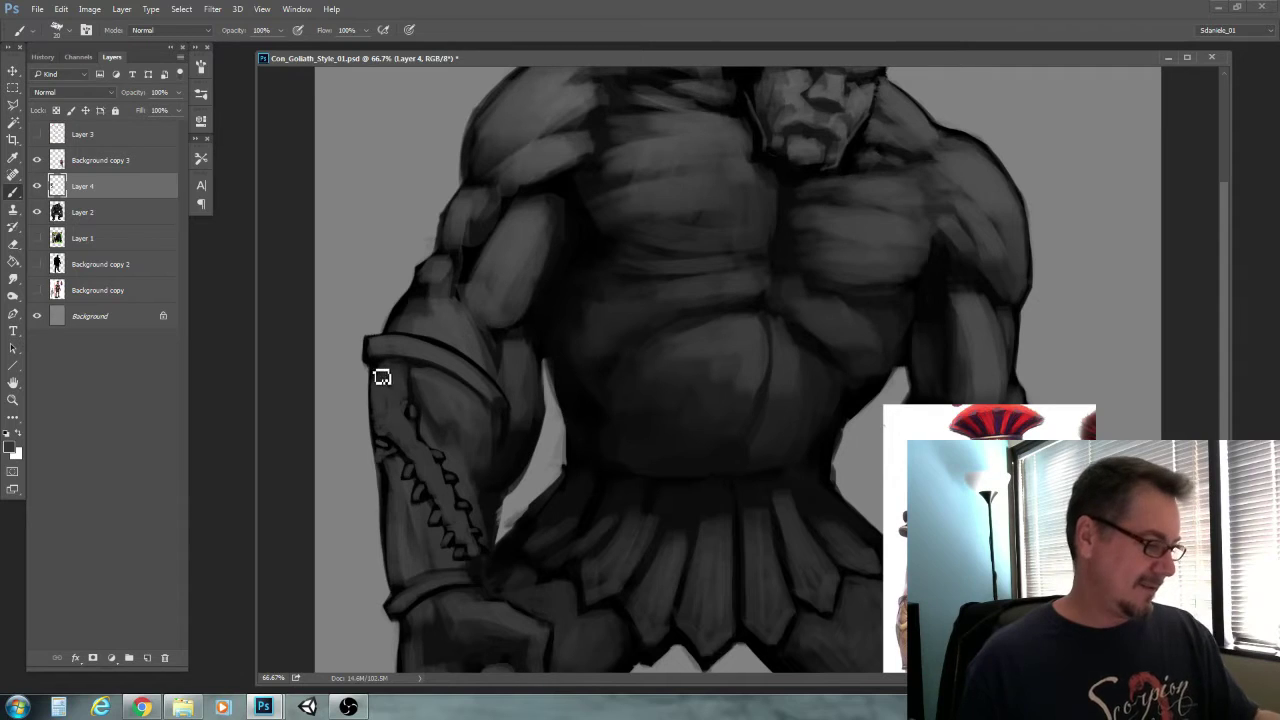
Trim the dark outline along the inner edge of the band's upper part with small grey strokes
key("bracketright")
key("bracketright")
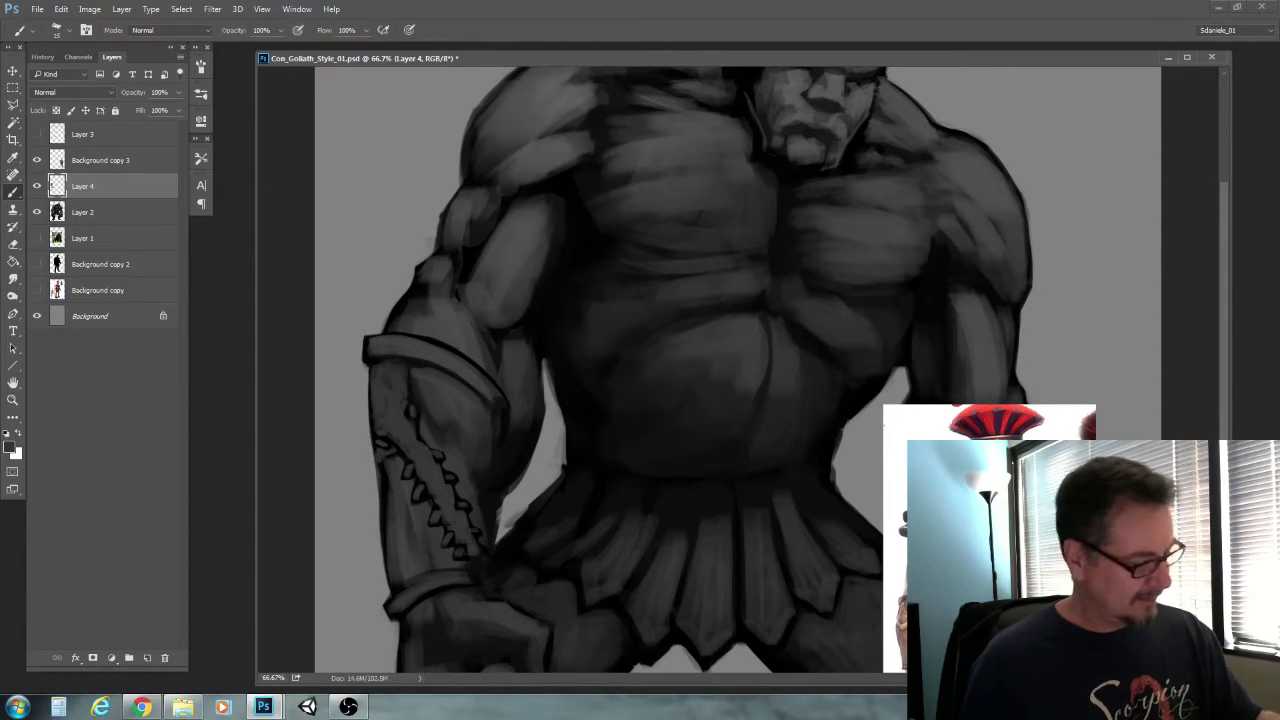
key("bracketleft")
key("bracketleft")
key("bracketleft")
key("bracketleft")
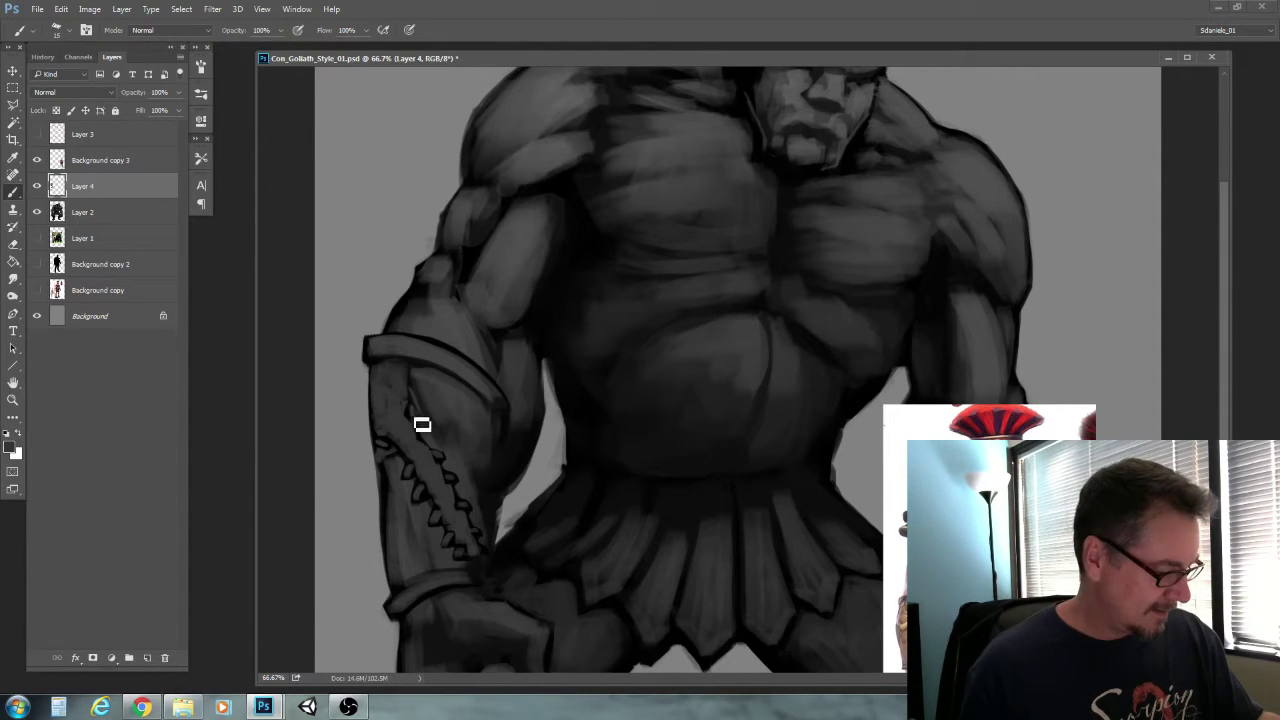
key("bracketright")
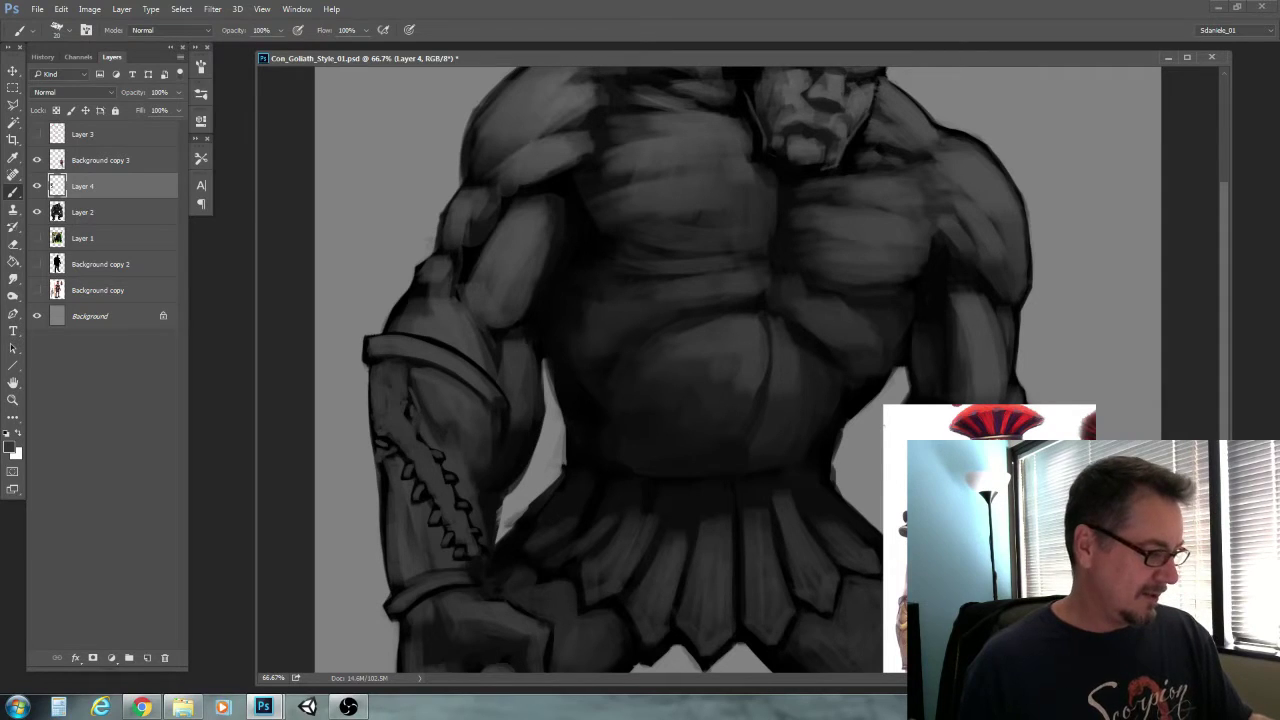
Redraw the dark notches on the band's upper inner edge with sampled black and refine them with sampled grey
left_click(385, 472, "alt")
left_click_drag(389, 460, 391, 472)
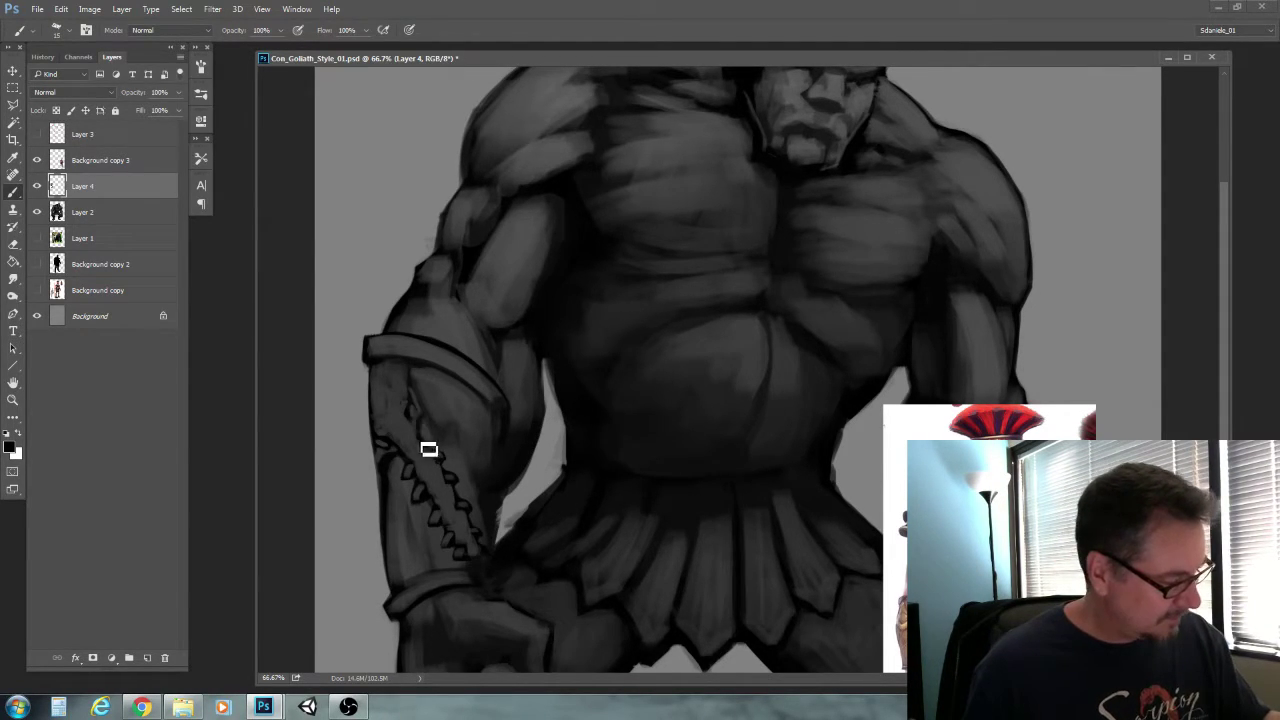
key("bracketright")
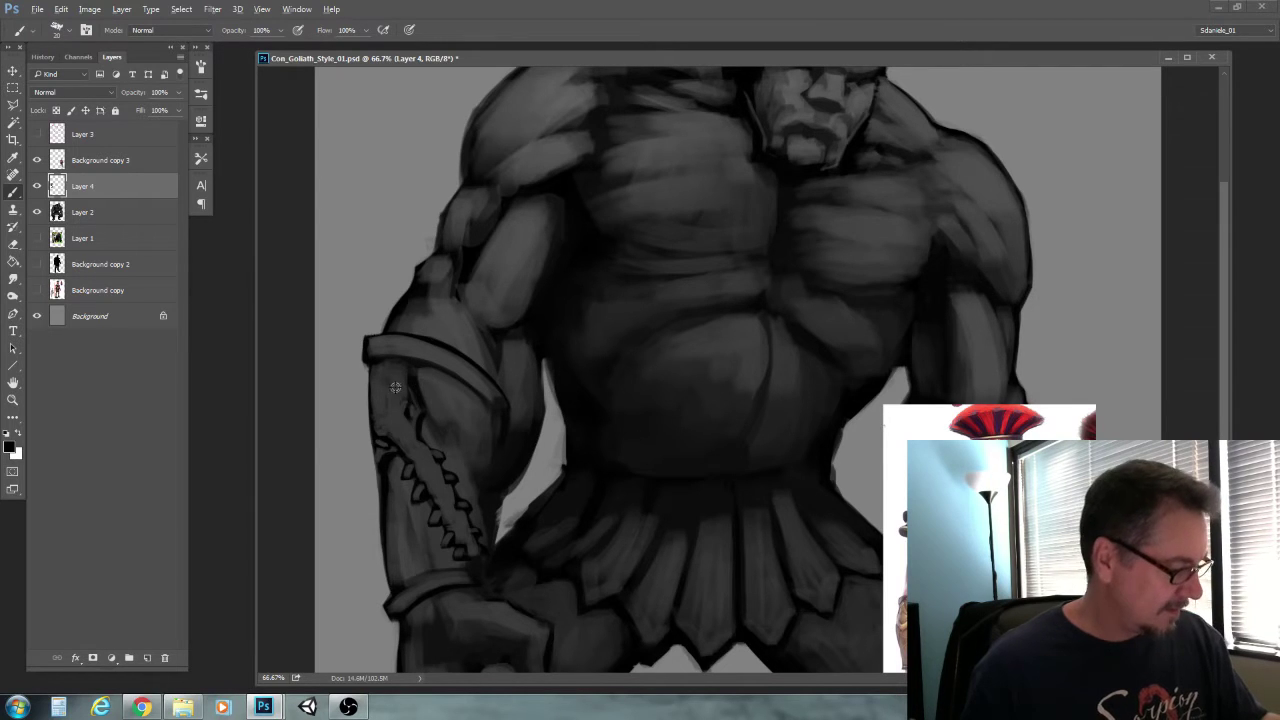
left_click(396, 385, "alt")
key("bracketleft")
left_click_drag(420, 406, 413, 388)
key("bracketright")
key("bracketright")
key("bracketleft")
key("bracketleft")
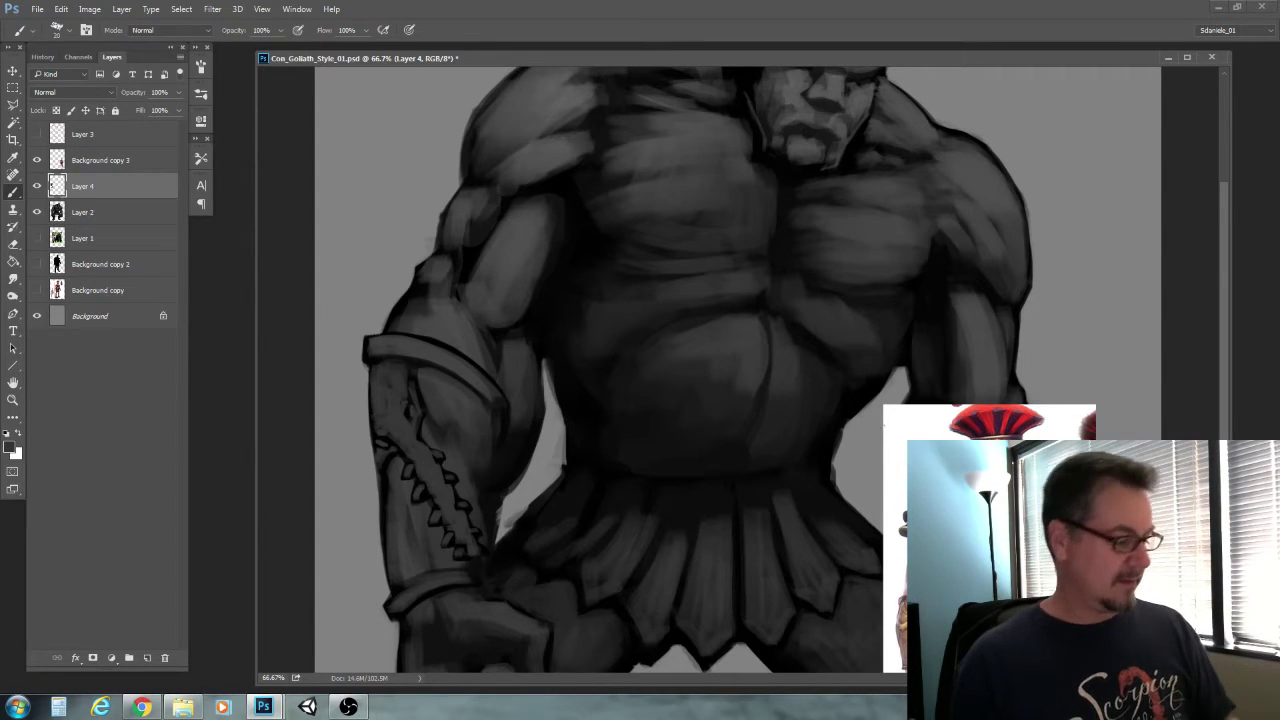
Draw a round black medallion with a surrounding ring above the wrist band, plus curved ornament lines above it
key("bracketleft")
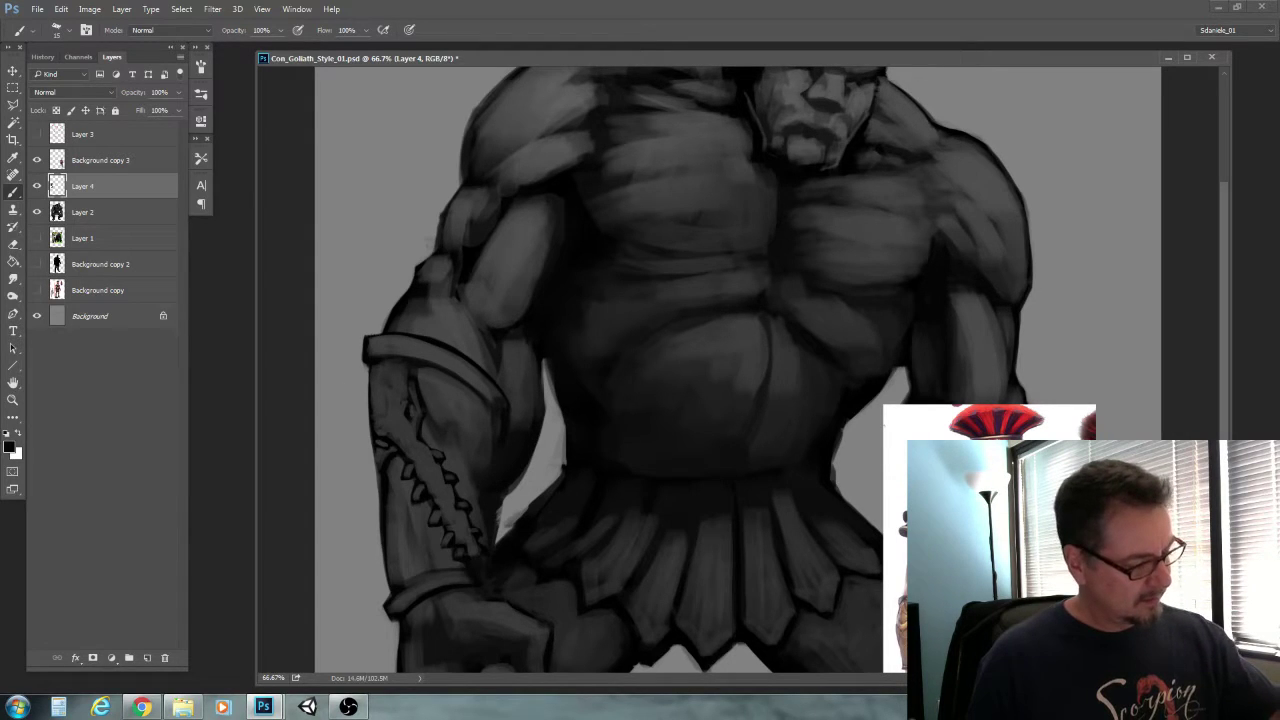
key("bracketleft")
left_click(416, 437, "alt")
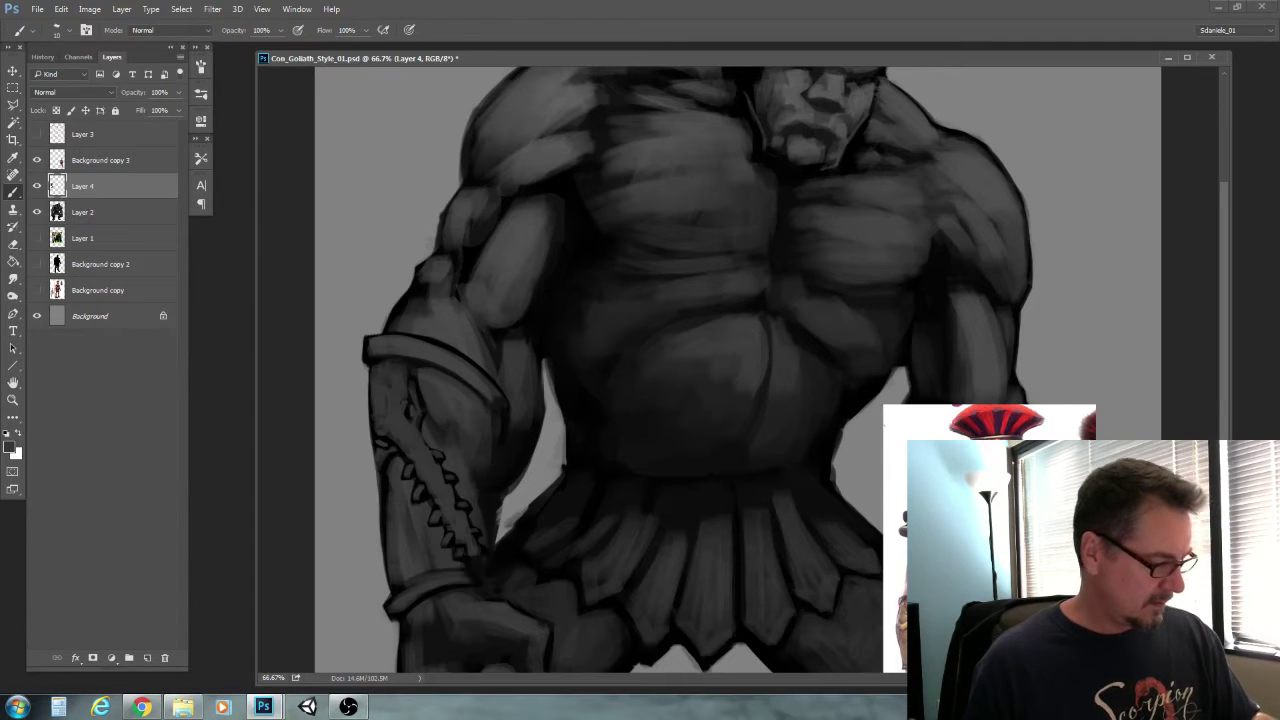
left_click(386, 486, "alt")
key("bracketright")
mouse_move(398, 512)
left_mouse_down()
mouse_move(435, 556)
mouse_move(415, 562)
left_mouse_up()
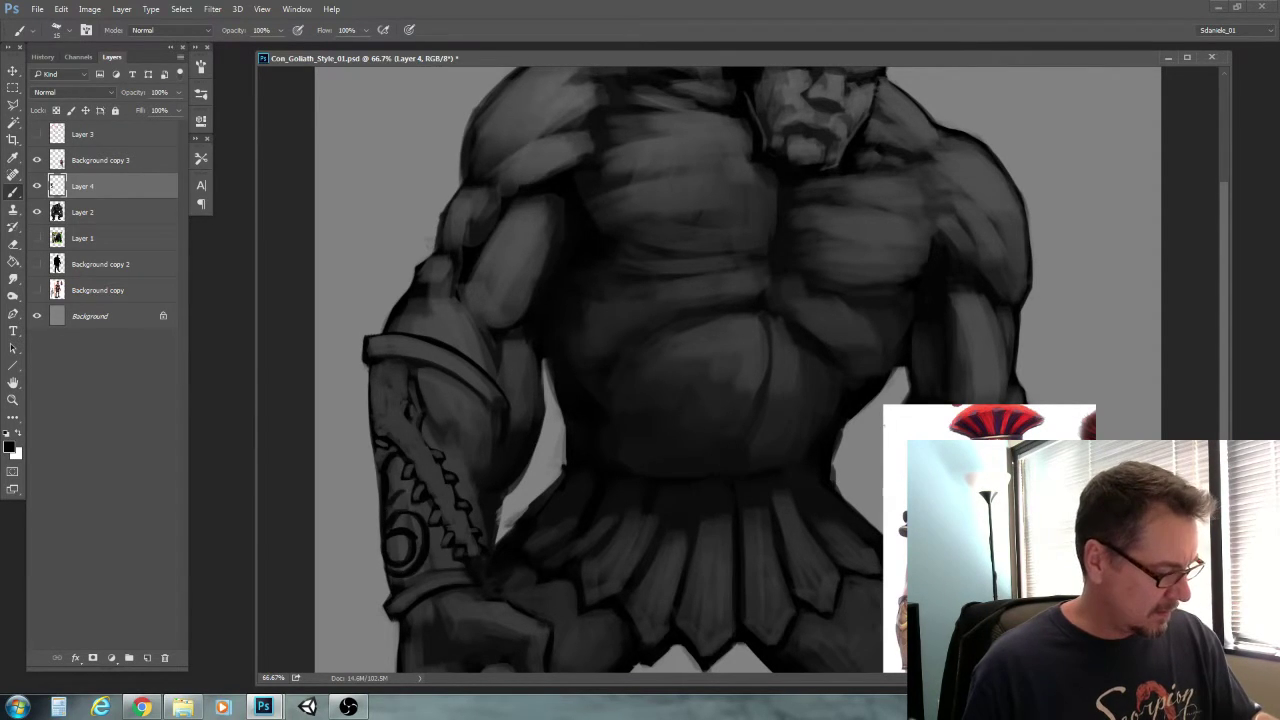
Thin the medallion's heavy black ring and the curved ornament above it with dark grey strokes
key("bracketleft")
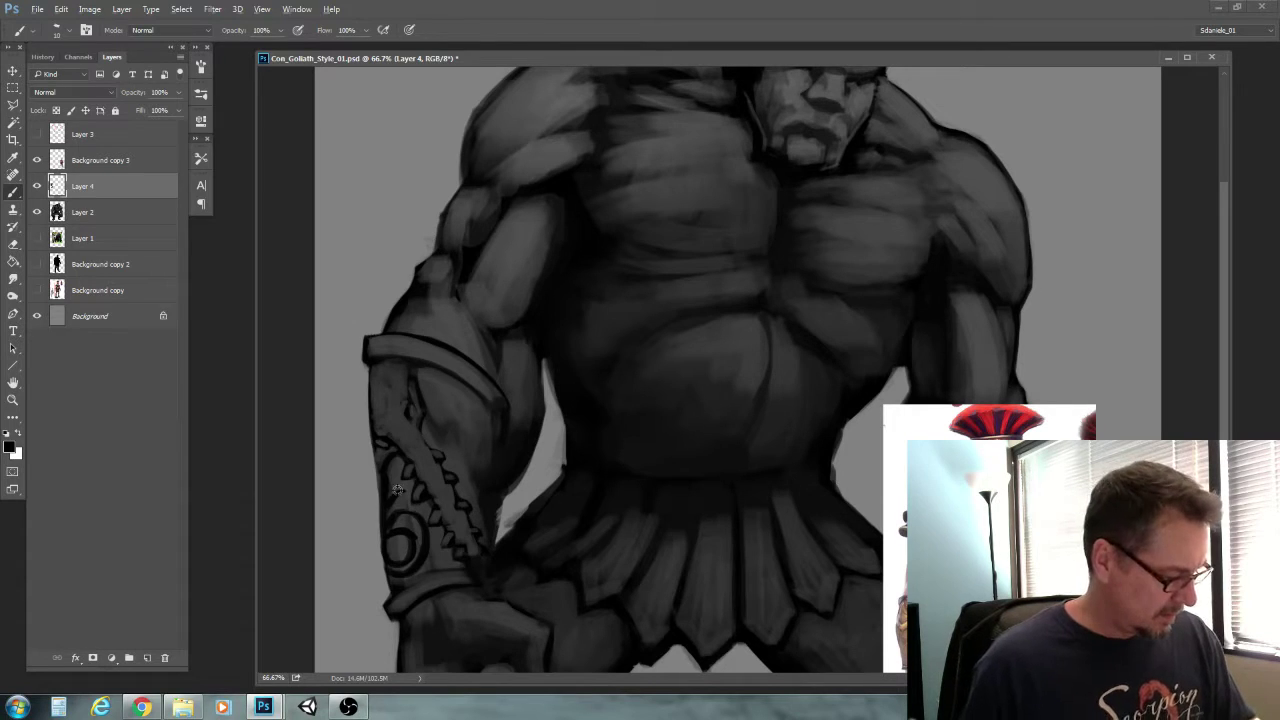
key("bracketright")
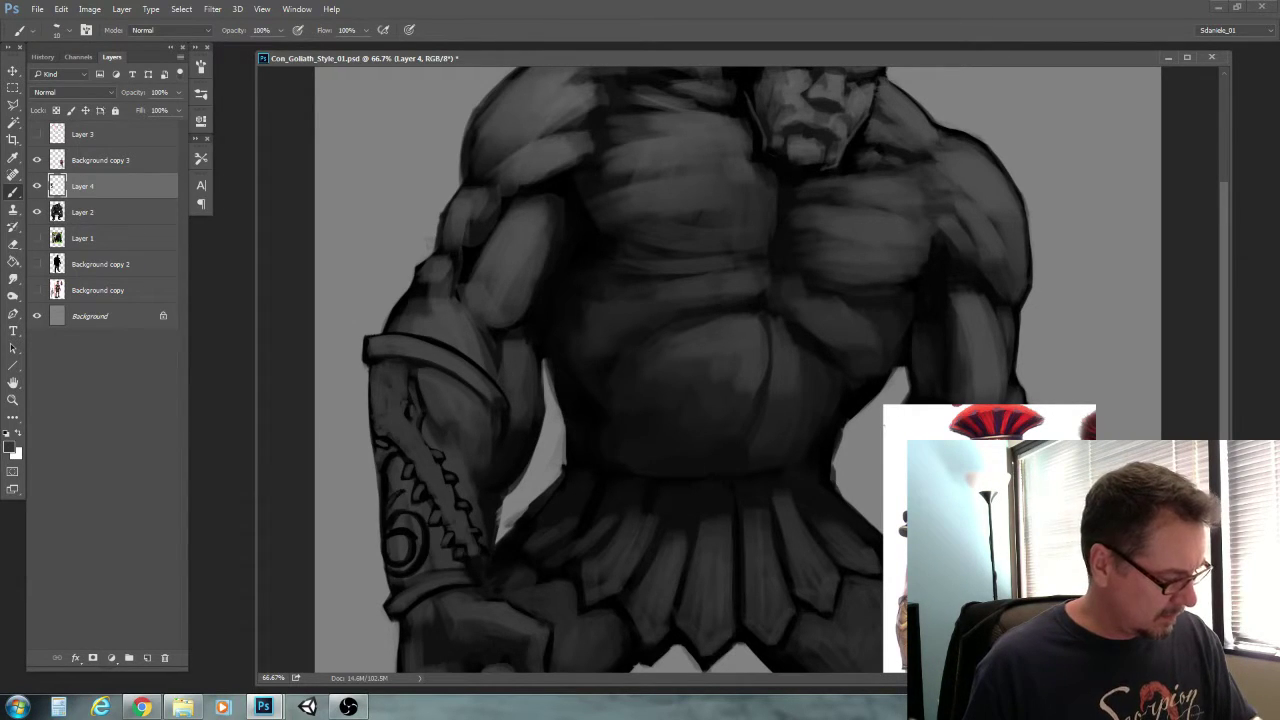
key("bracketright")
key("bracketright")
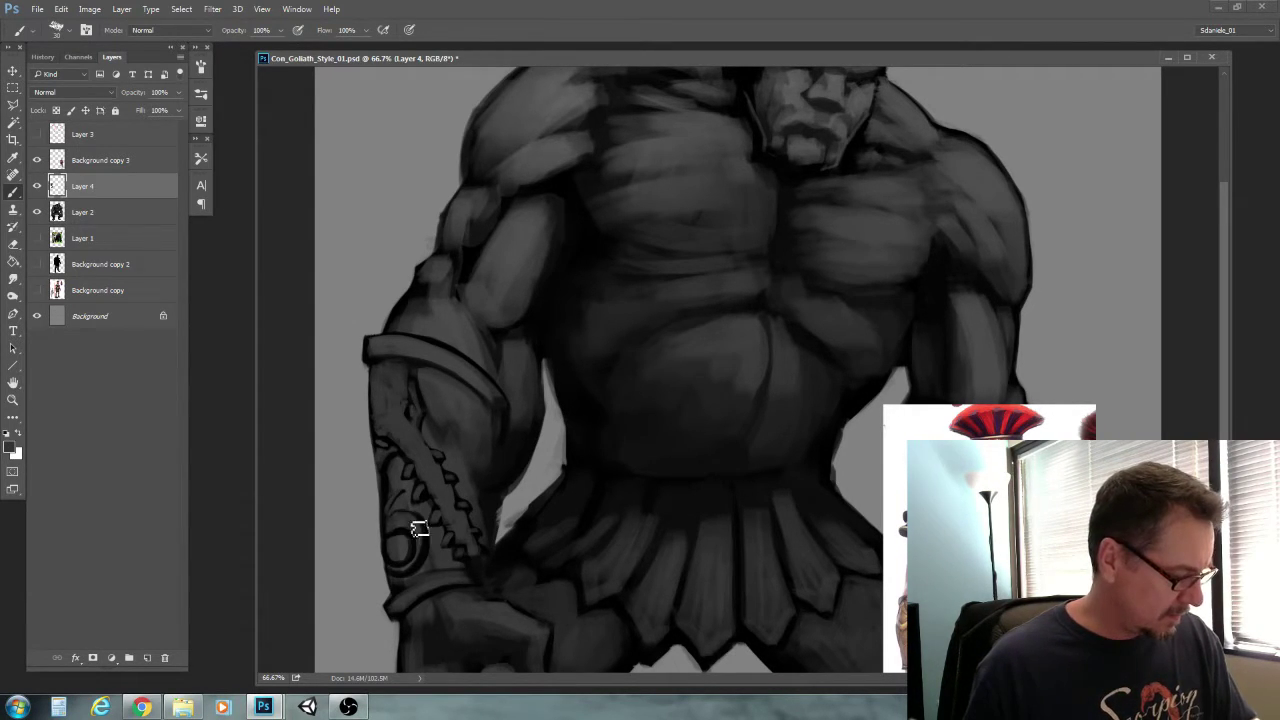
key("bracketleft")
key("bracketleft")
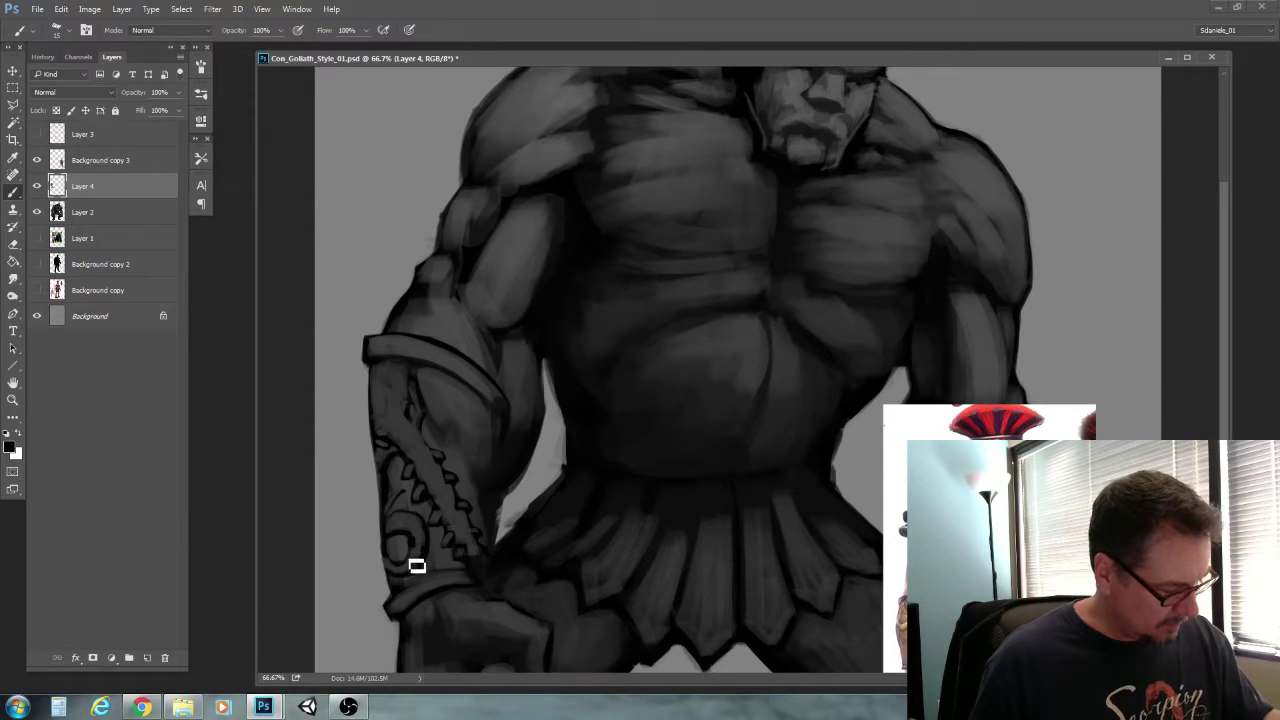
Redraw the medallion's inner black ring and break it up with small dark grey gaps
key("bracketright")
key("bracketright")
key("bracketright")
key("bracketright")
key("bracketright")
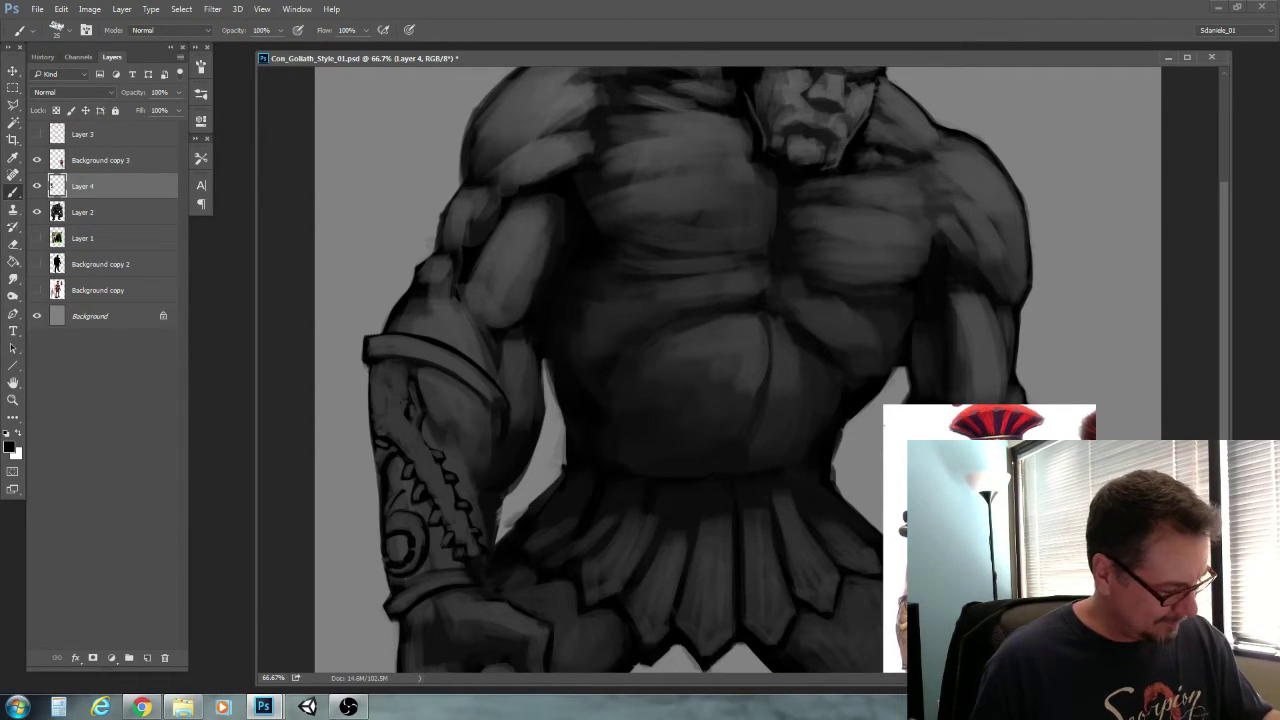
key("bracketleft")
key("x")
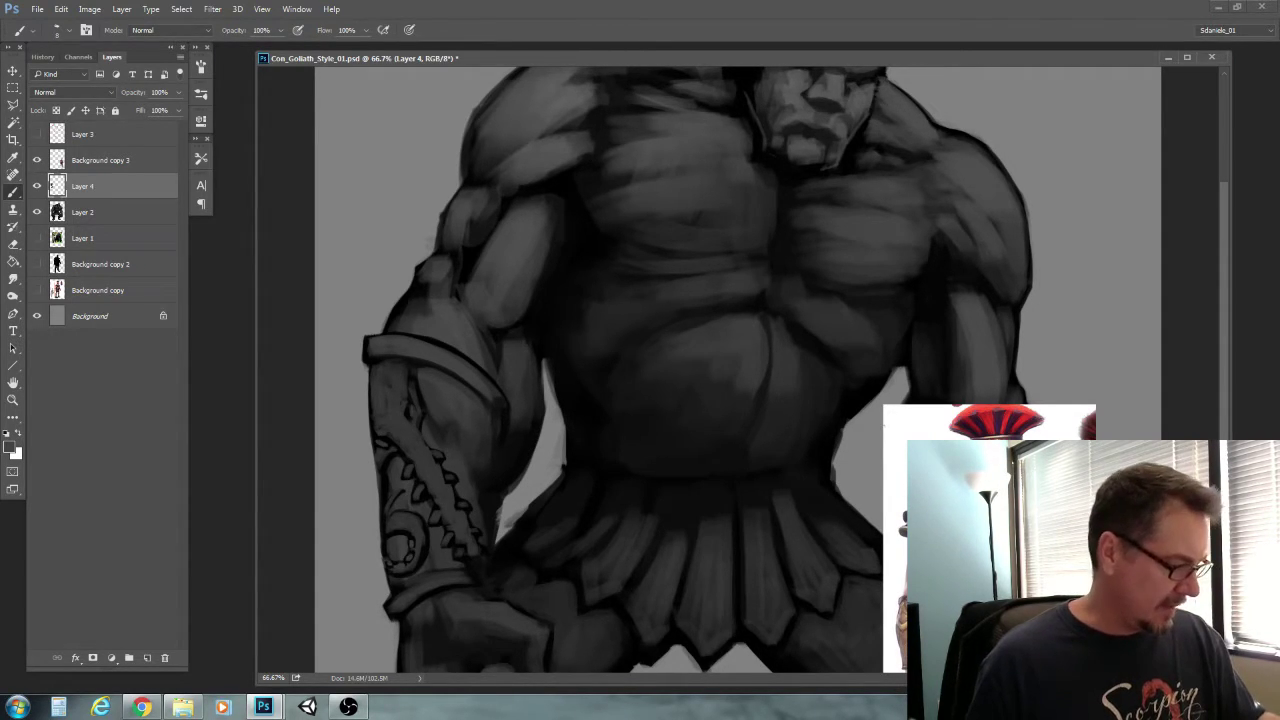
key("x")
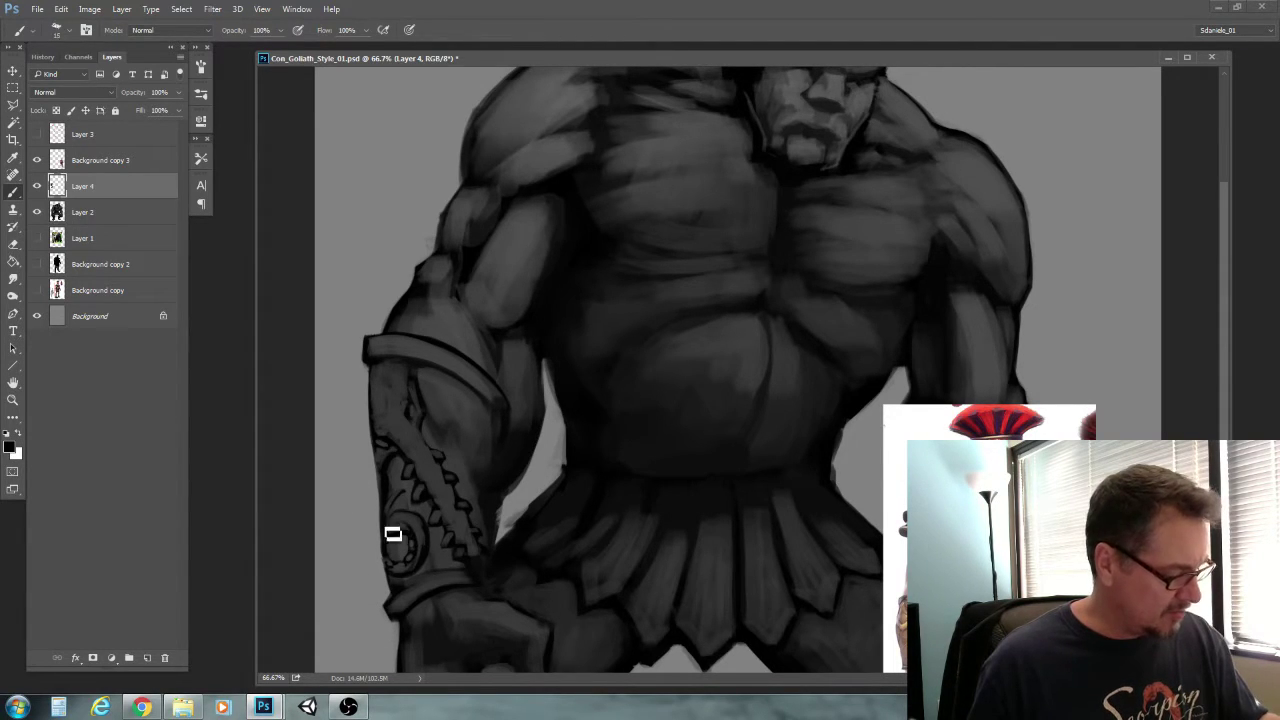
Refine the outlines of the medallion's rings with alternating small black and dark grey strokes
key("bracketright")
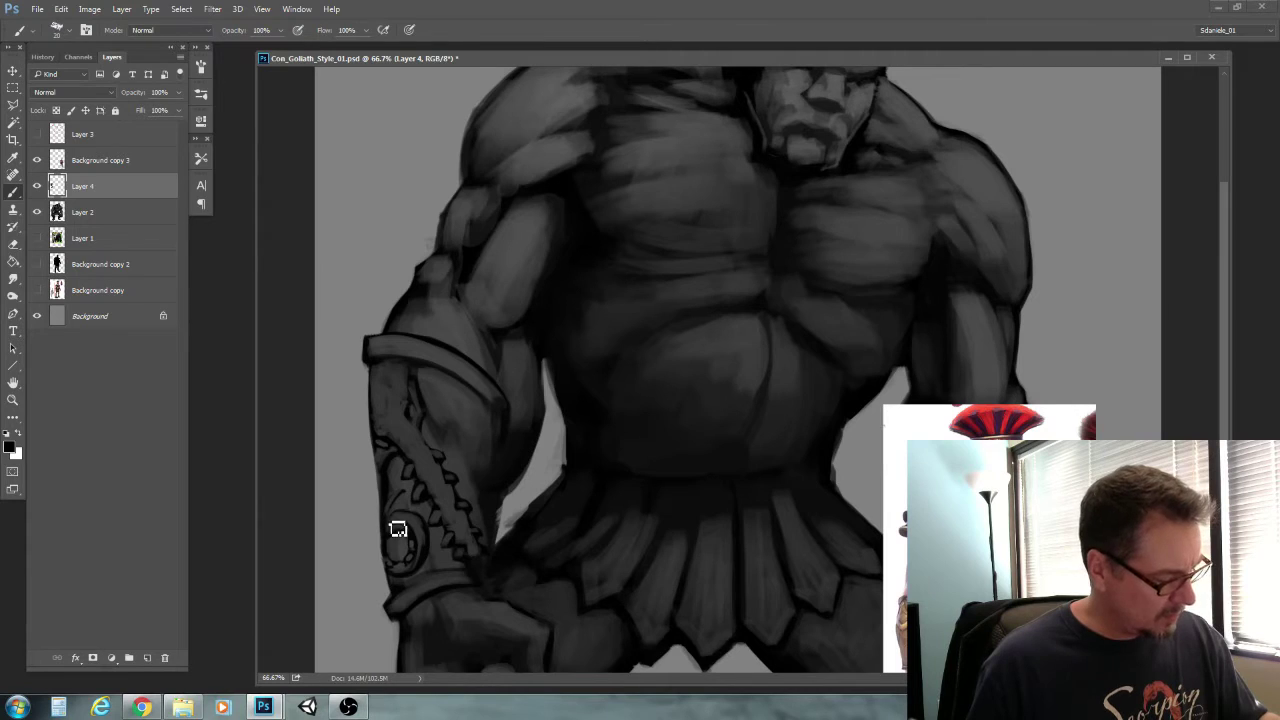
key("bracketleft")
key("bracketleft")
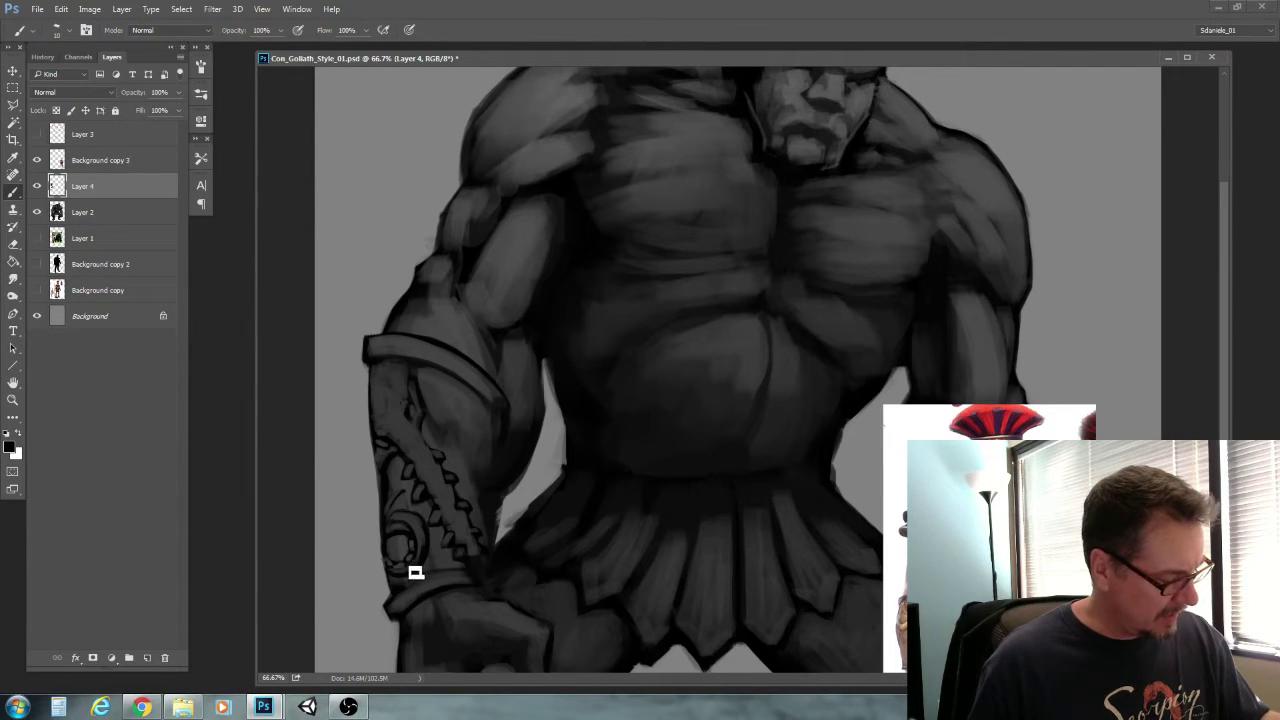
key("bracketright")
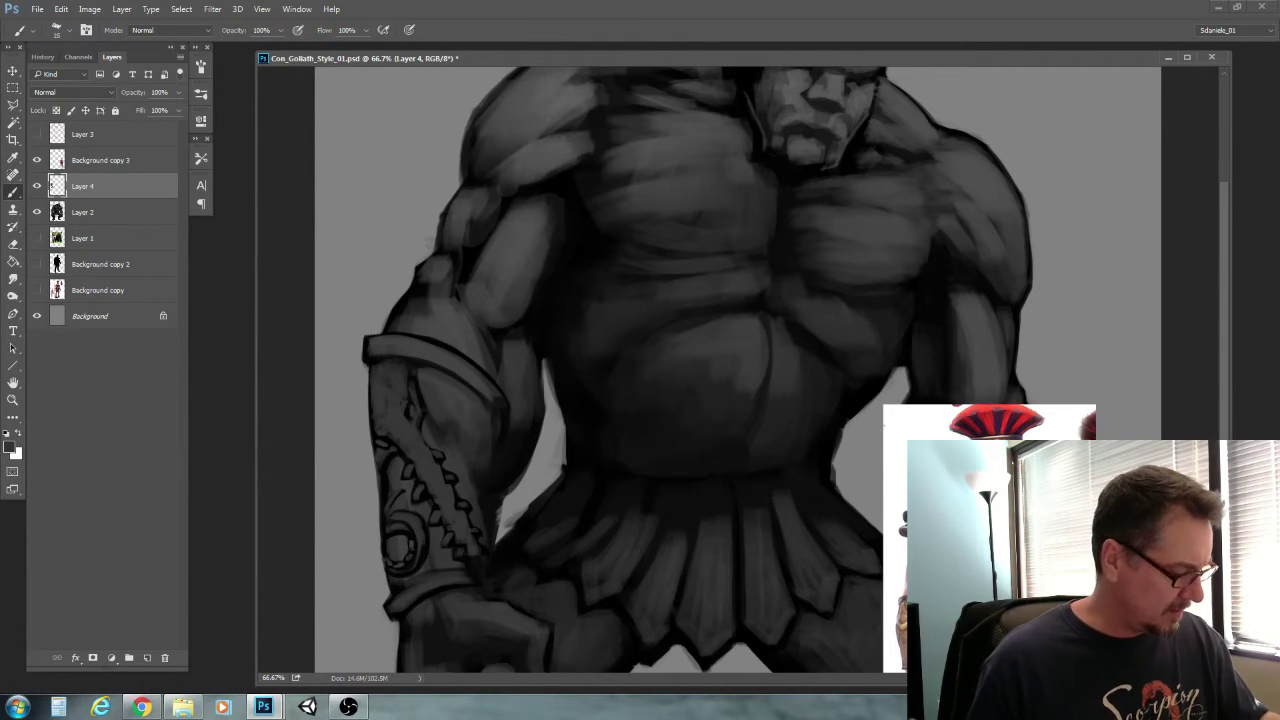
key("bracketright")
key("bracketleft")
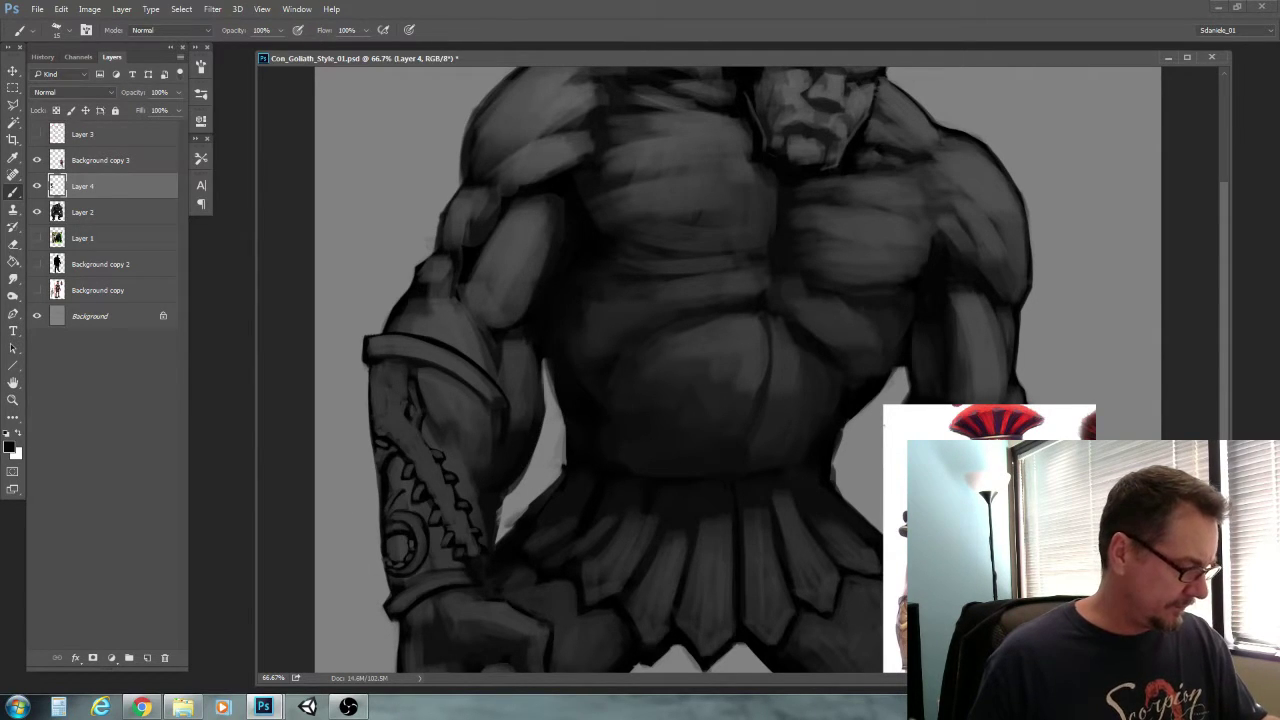
key("bracketleft")
Paint a lighter grey highlight along the upper inner side of the medallion's outer ring
left_click(415, 544, "alt")
key("bracketright")
key("bracketright")
key("[")
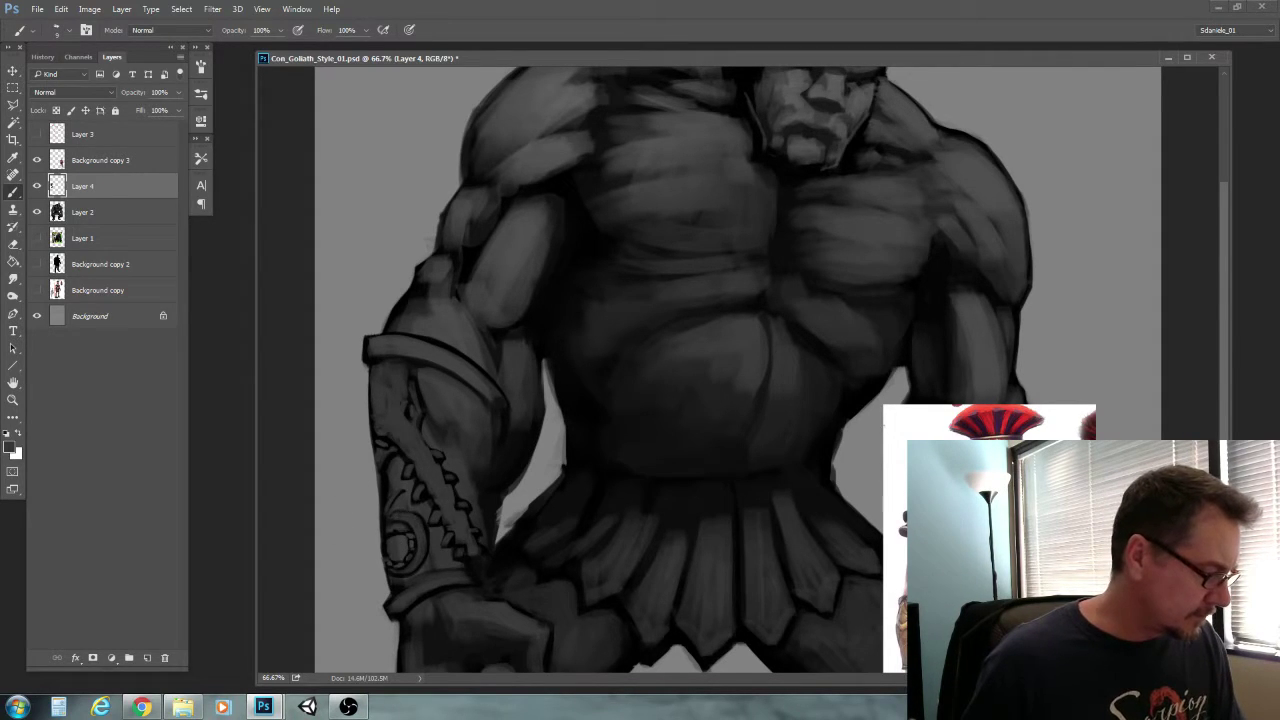
mouse_move(409, 522)
left_mouse_down()
mouse_move(424, 543)
mouse_move(415, 562)
left_mouse_up()
key("]")
key("]")
key("]")
key("[")
key("[")
key("[")
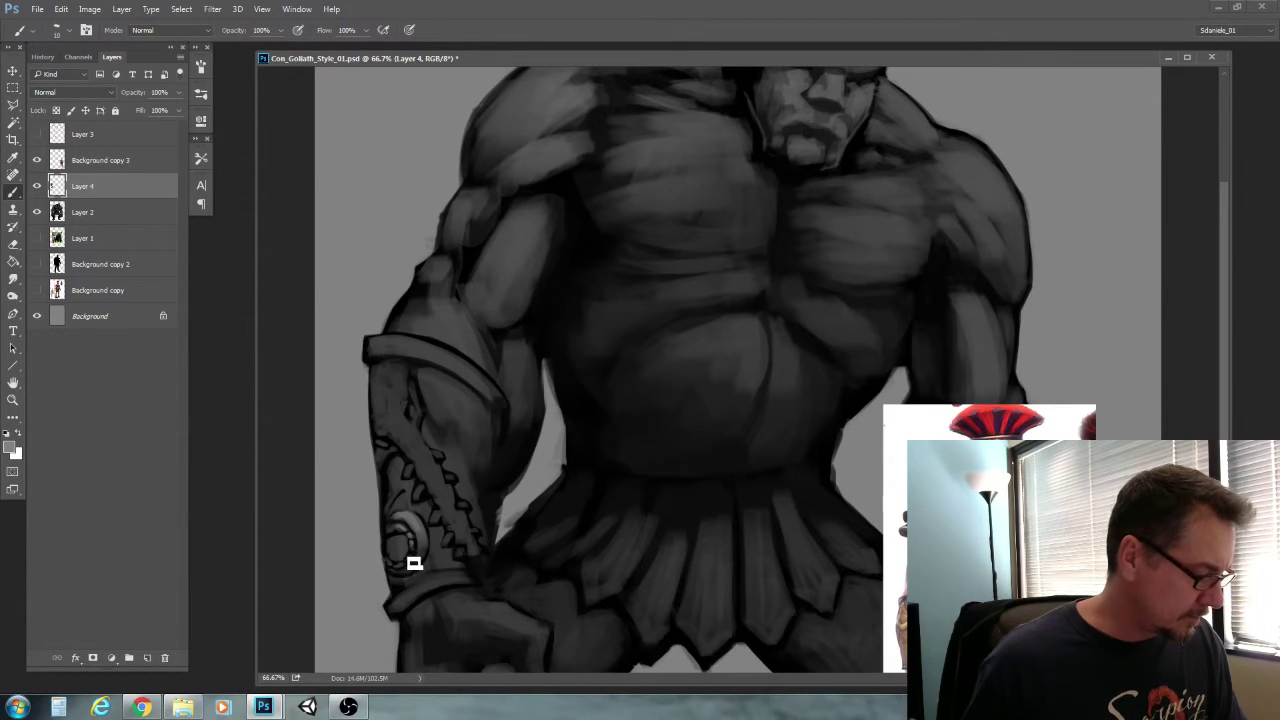
Paint a lighter grey highlight onto the medallion's round centre boss
key("]")
key("]")
key("]")
key("]")
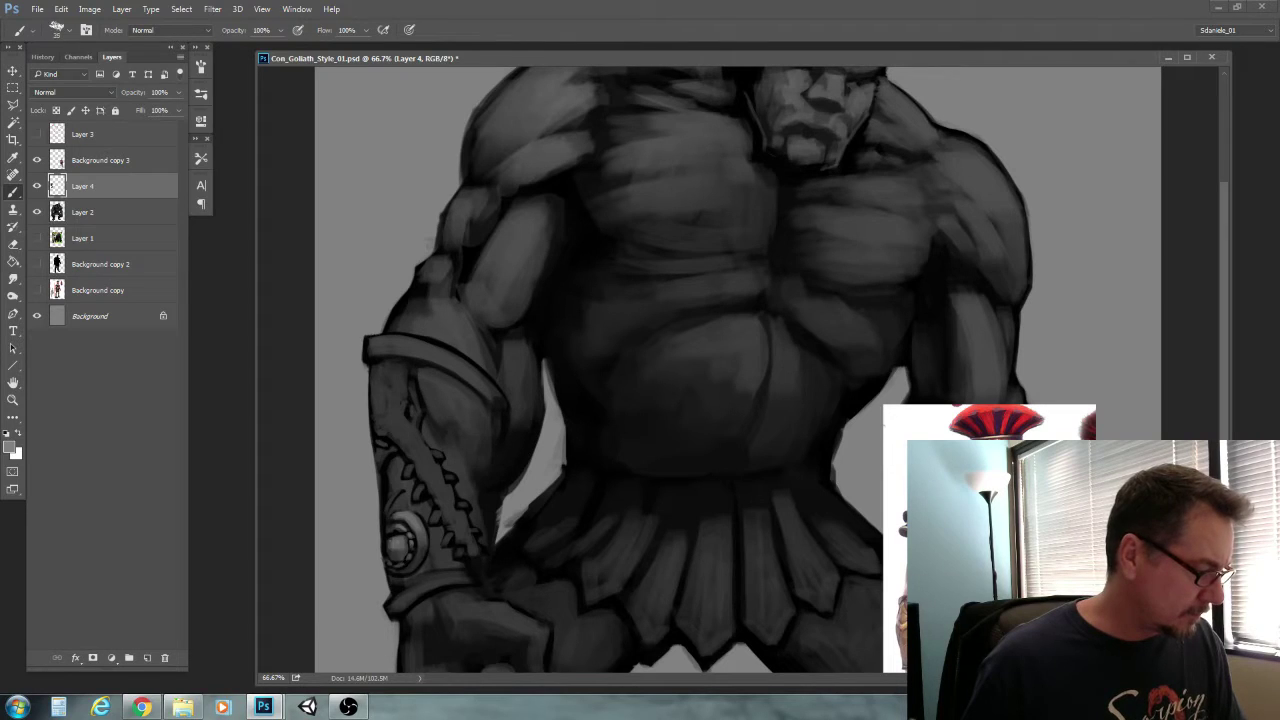
Paint small lighter grey highlights on the bumps along both edges of the bracer's diagonal band with a smaller brush
key("[")
key("[")
key("[")
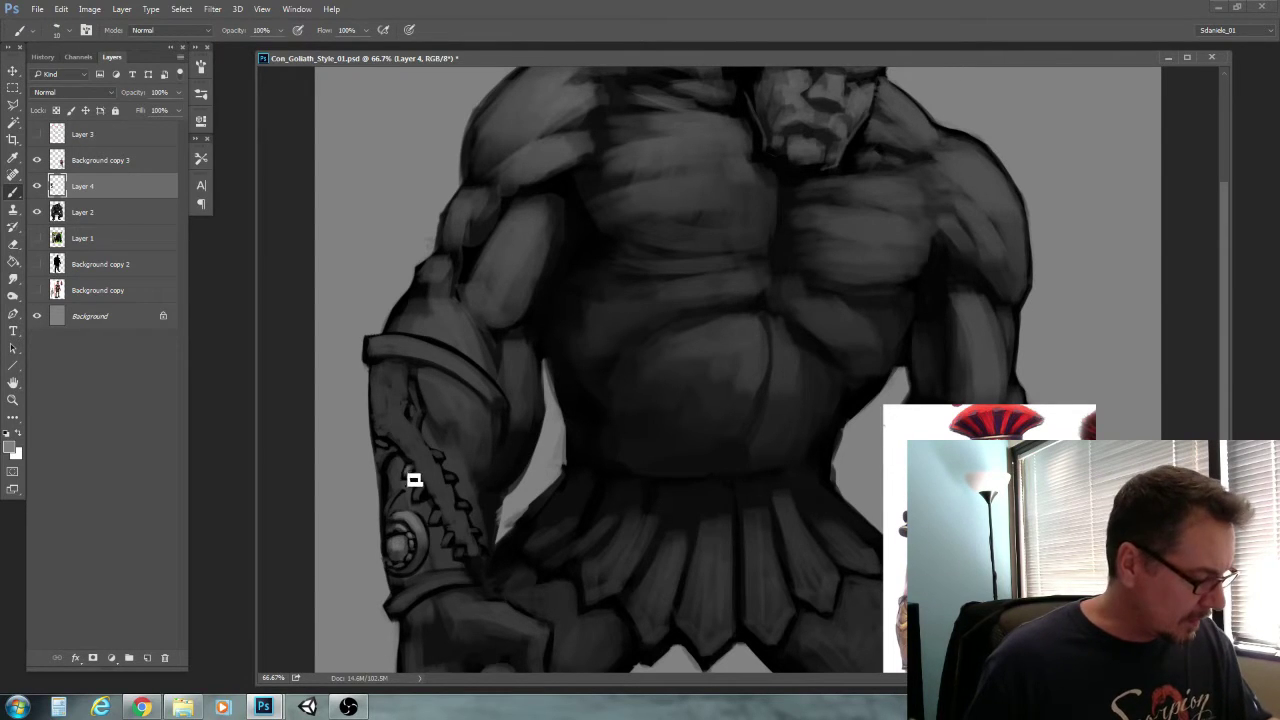
left_click_drag(418, 486, 436, 521)
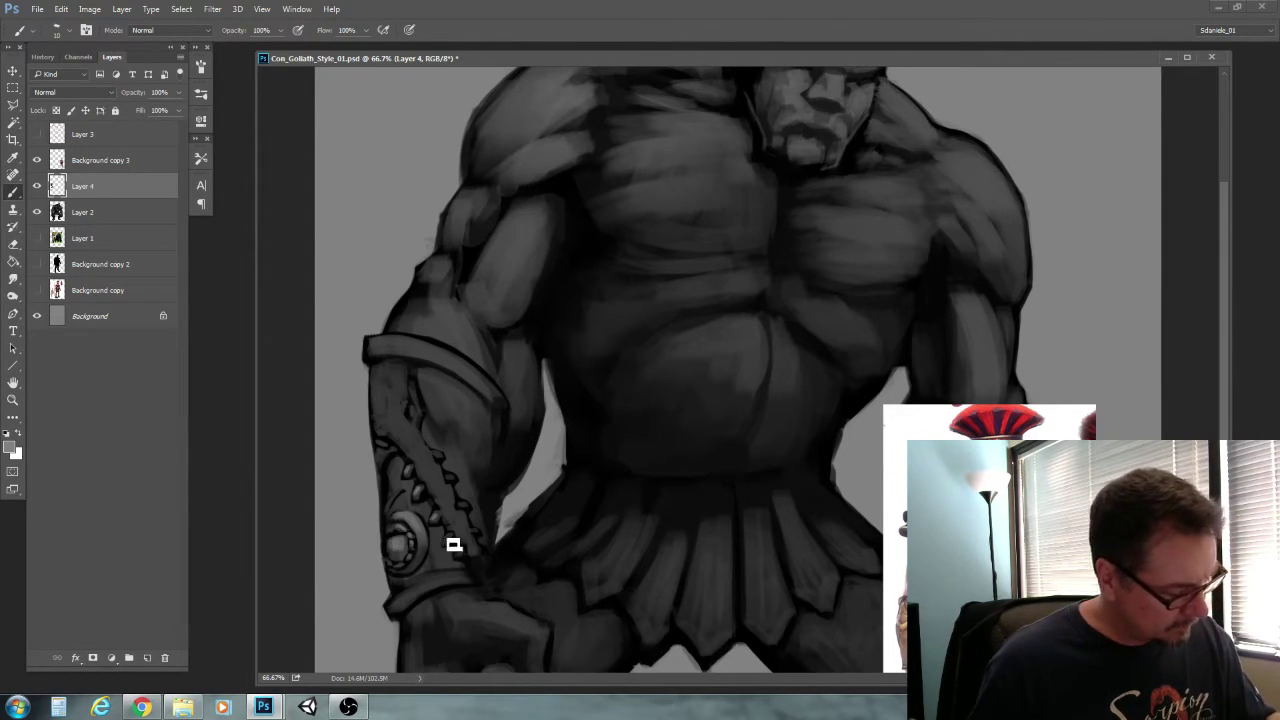
left_click_drag(440, 460, 471, 513)
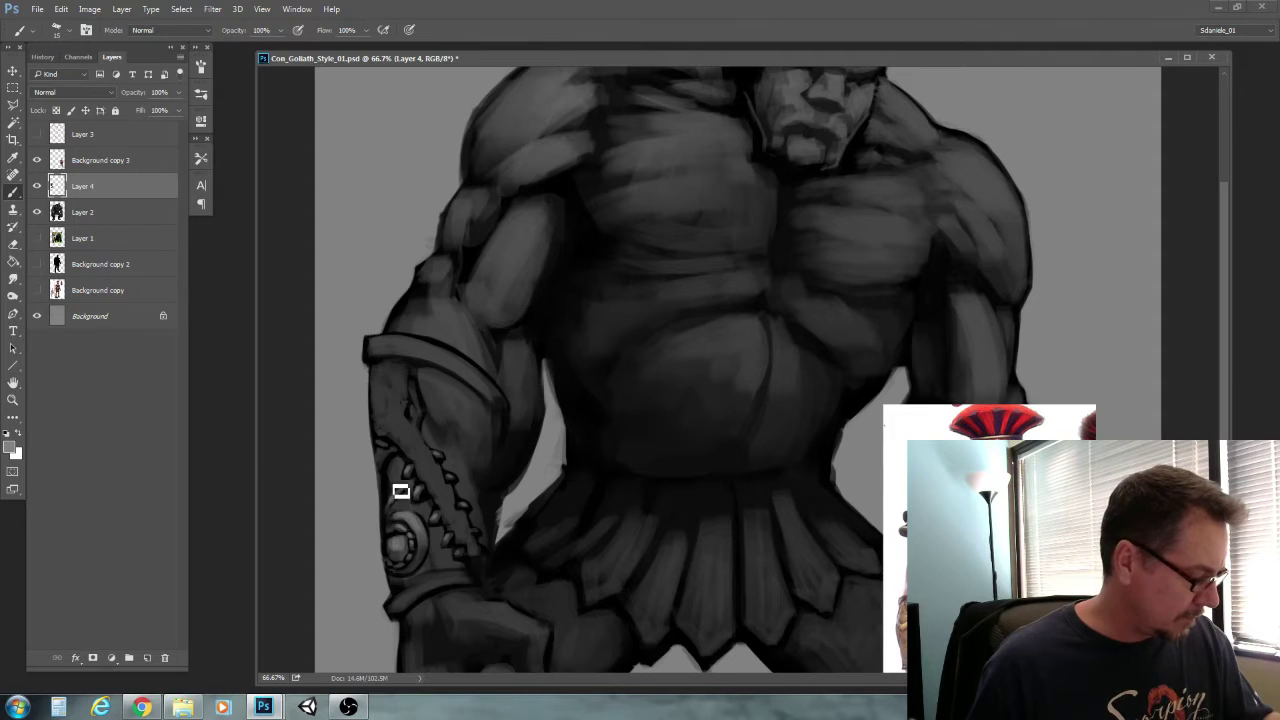
Paint lighter grey highlights on the scrolled ornament between the medallion and the diagonal band
key("bracketright")
key("]")
key("]")
key("bracketleft")
key("bracketleft")
left_click_drag(417, 491, 425, 512)
key("bracketright")
key("bracketright")
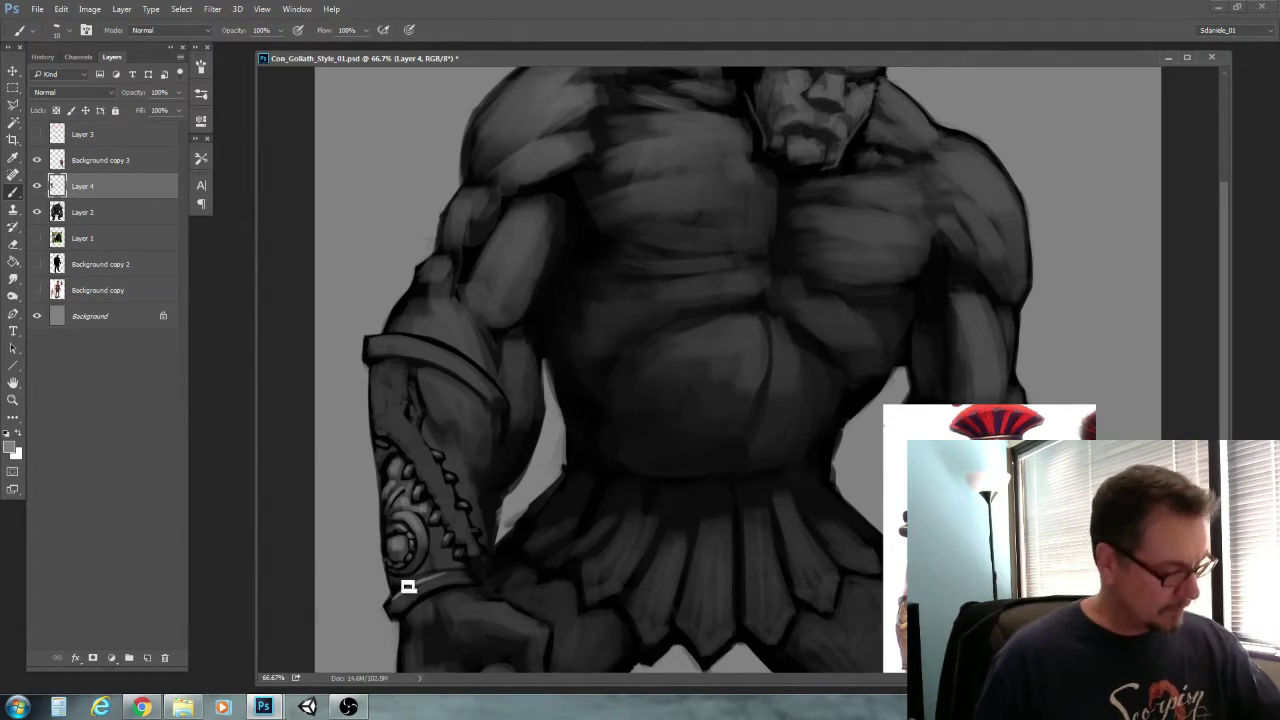
Paint lighter grey highlights around the medallion, along the wrist cuff and on the upper end of the diagonal band
key("bracketright")
key("bracketright")
key("bracketright")
key("bracketleft")
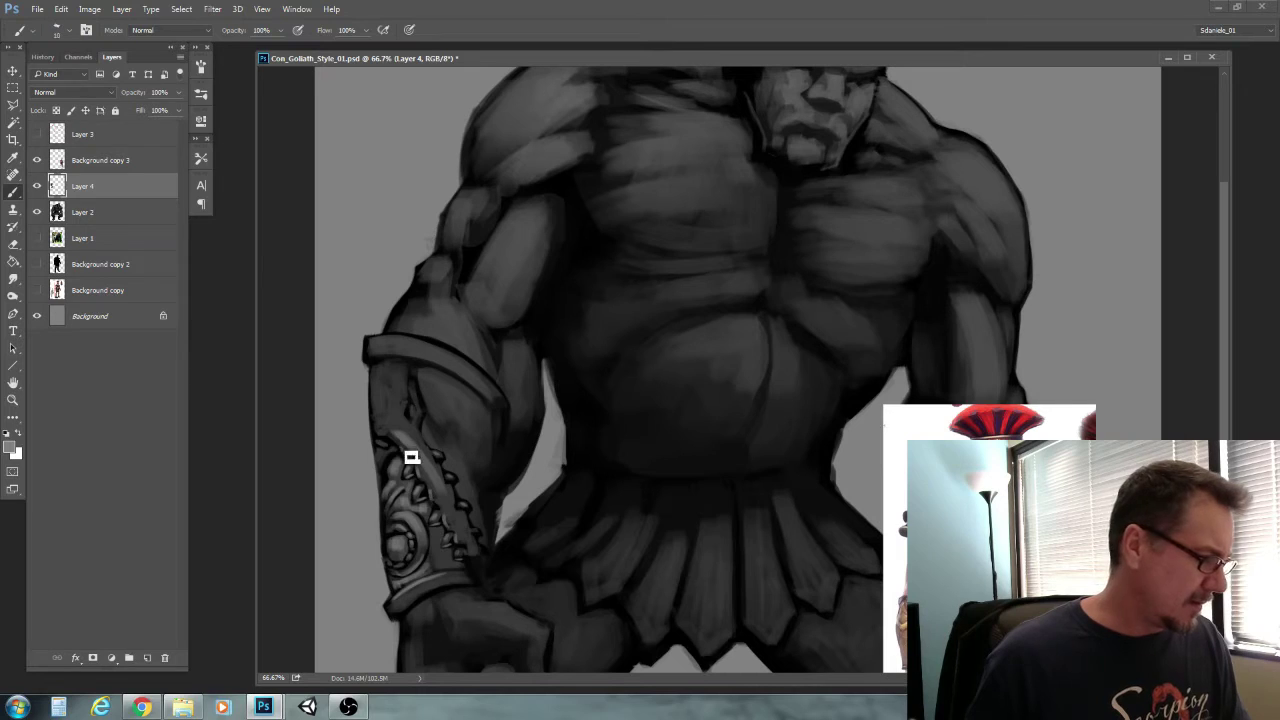
key("[")
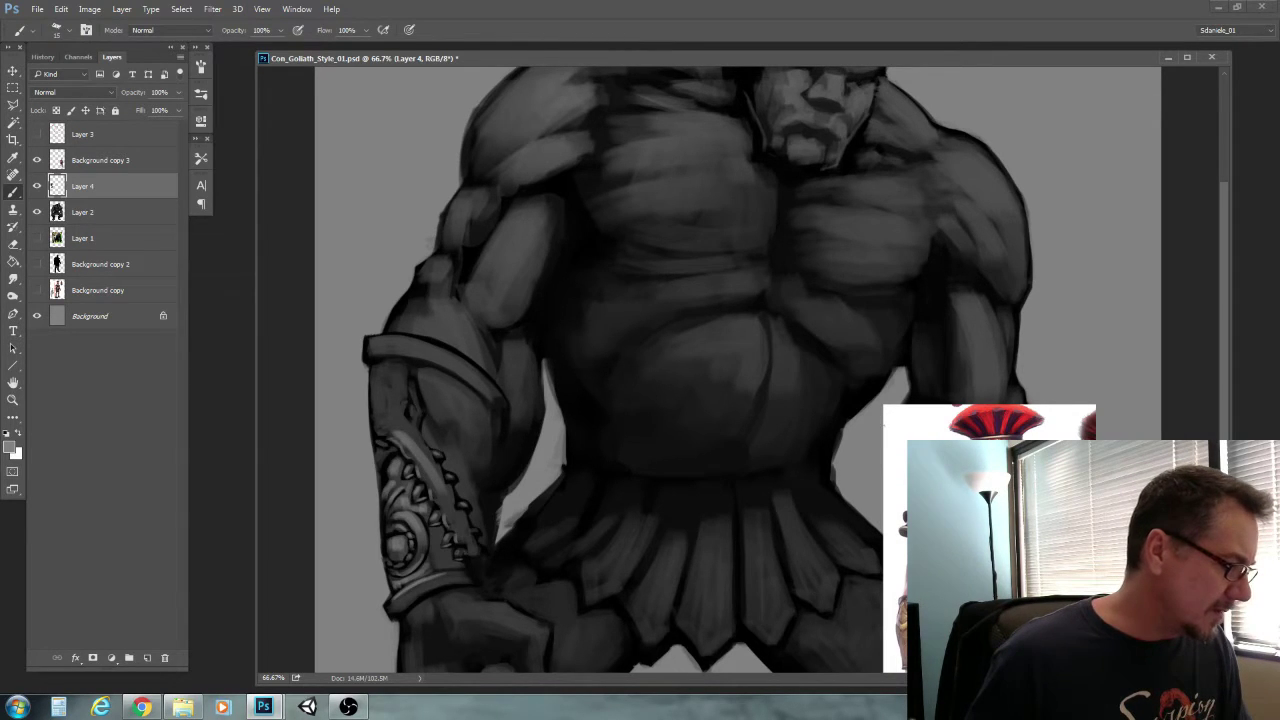
Paint a lighter grey highlight down the bracer's outer plate, between the elbow rim and the diagonal band, with a larger brush
key("]")
key("]")
key("]")
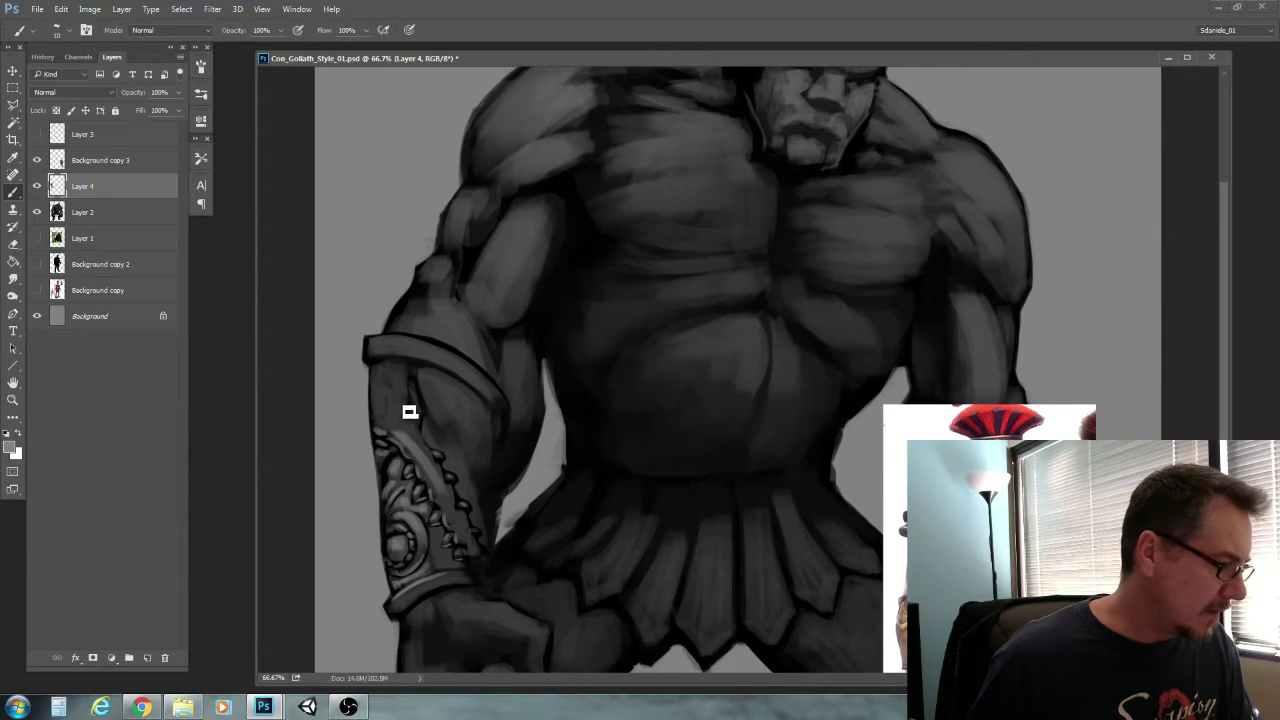
key("]")
key("]")
key("]")
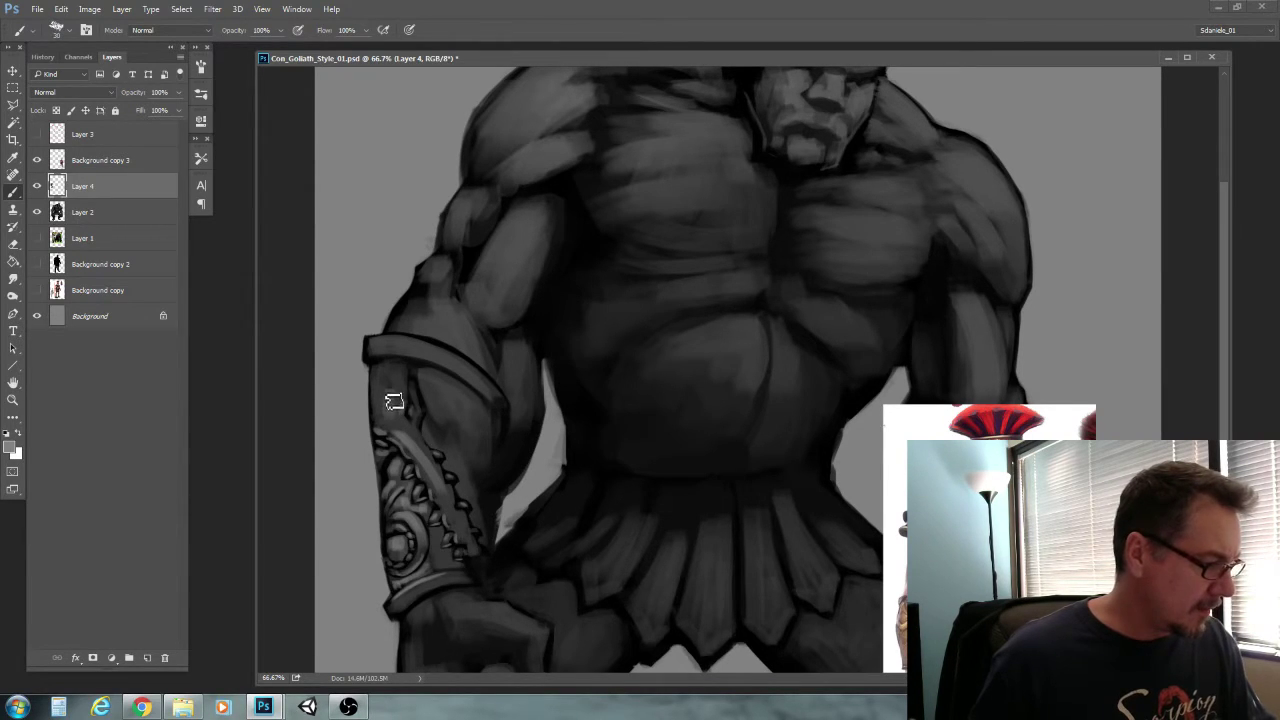
key("]")
key("]")
mouse_move(386, 408)
left_mouse_down()
mouse_move(386, 375)
mouse_move(394, 386)
mouse_move(381, 382)
left_mouse_up()
Paint a thin lighter grey highlight along the length of the bracer's diagonal band
key("[")
key("[")
key("[")
key("]")
key("[")
key("[")
left_click_drag(406, 446, 457, 516)
key("[")
key("[")
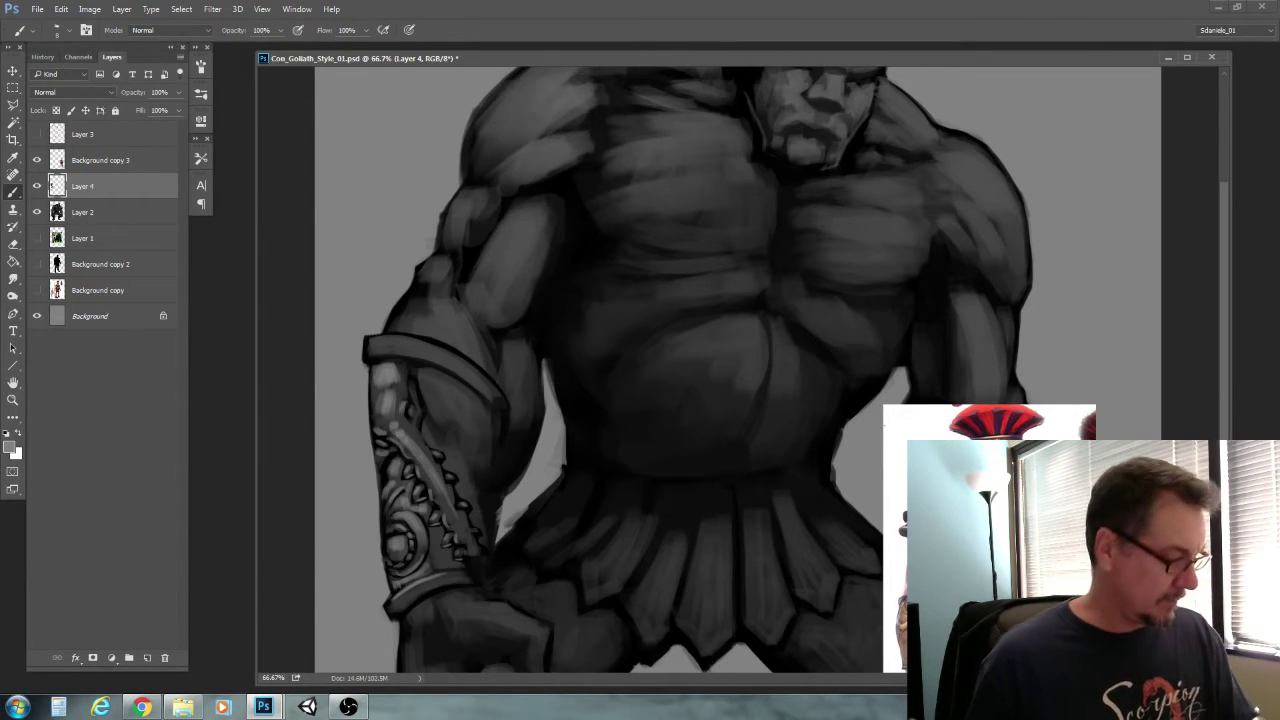
Paint lighter grey highlights on the bracer's inner forearm plate and along its elbow rim with a larger brush
key("]")
key("]")
key("]")
key("]")
key("]")
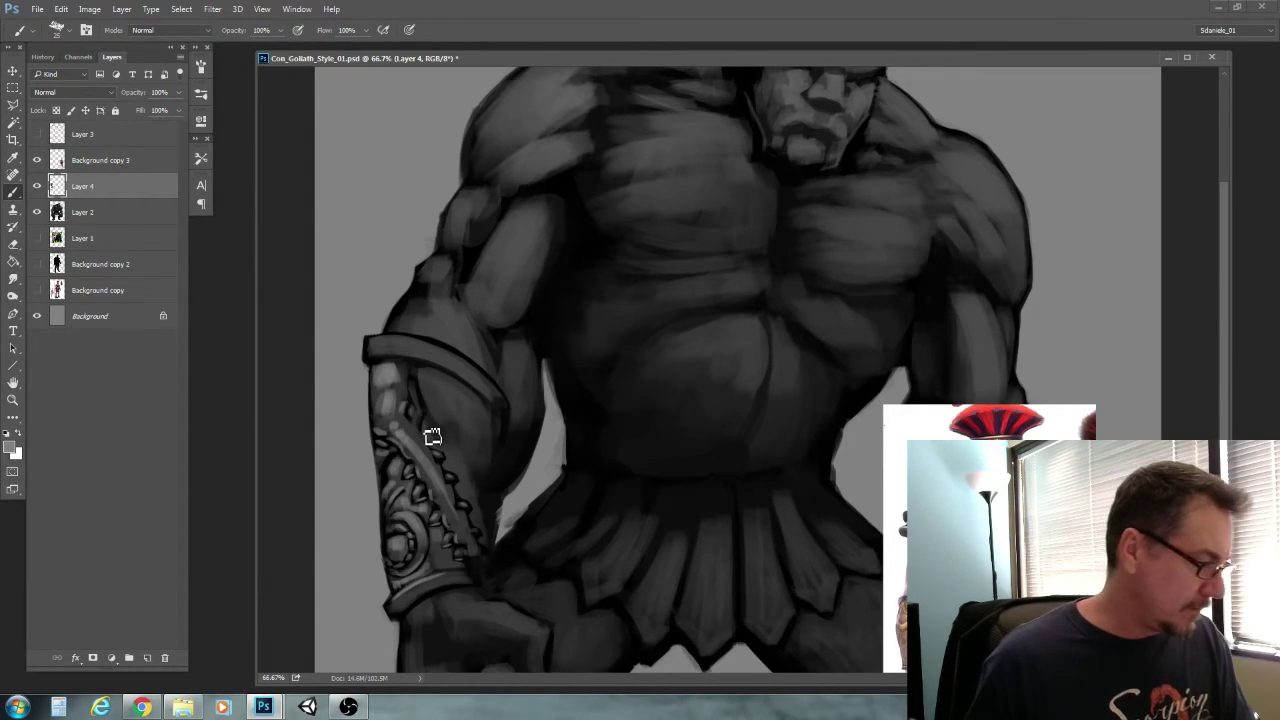
key("[")
key("bracketright")
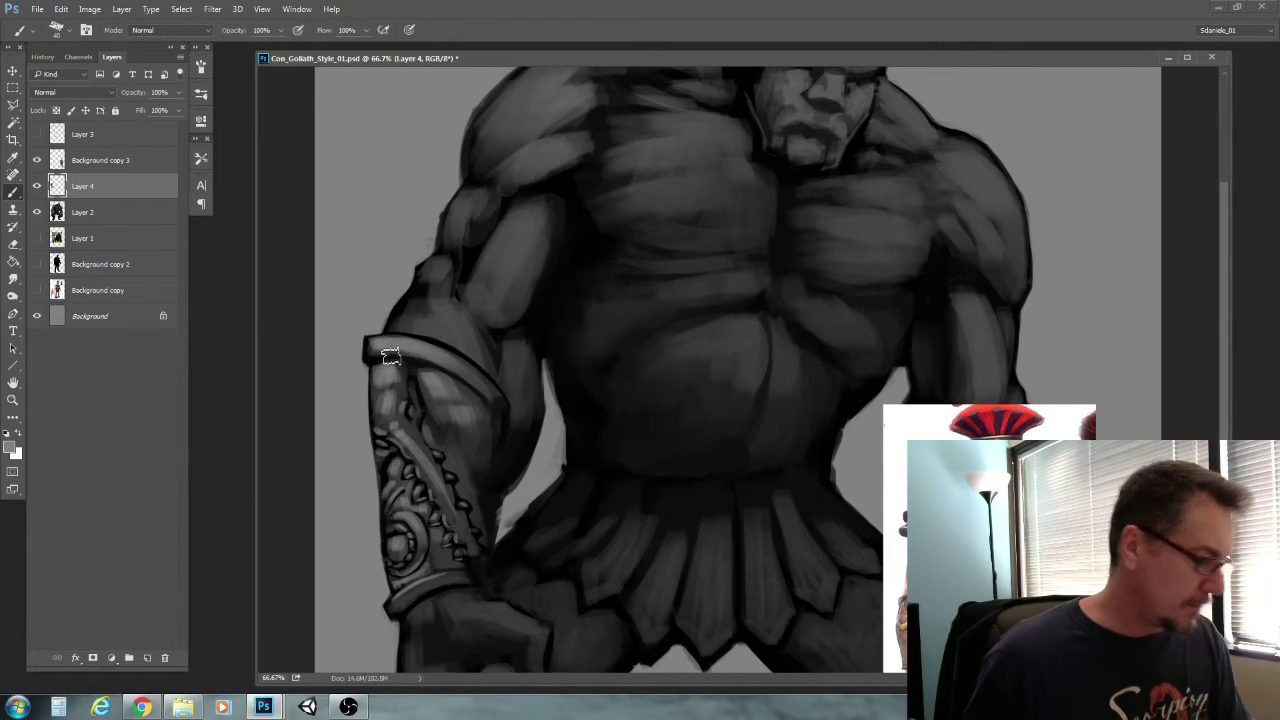
Add thin grey edge highlights along the bracer's inner side and wrist cuff with a progressively smaller brush
key("bracketleft")
key("bracketleft")
key("bracketleft")
key("bracketleft")
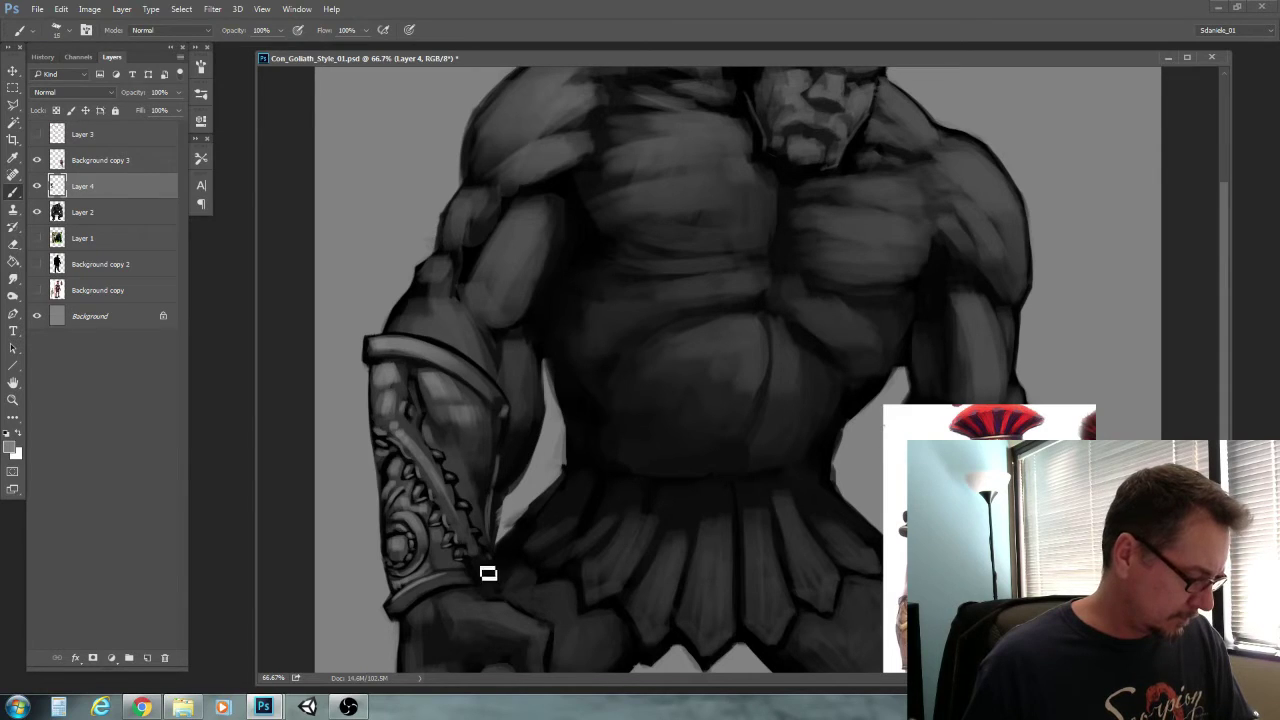
key("bracketleft")
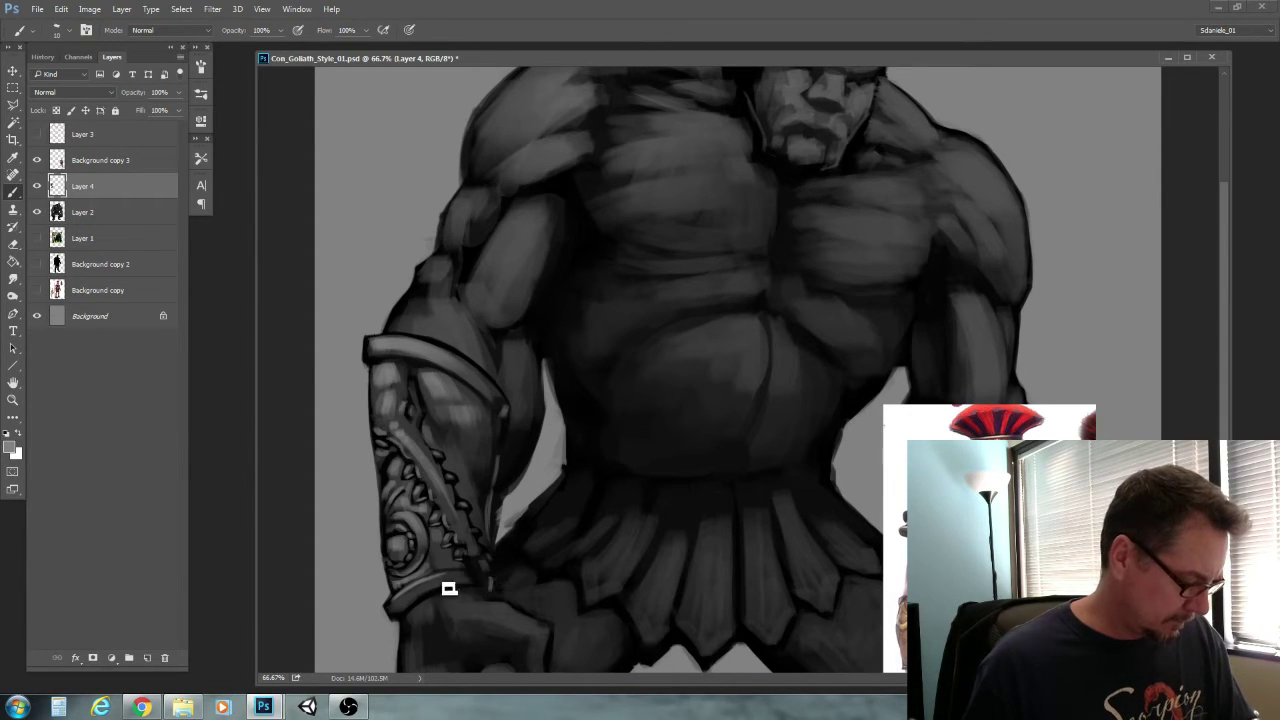
key("bracketleft")
key("bracketleft")
key("bracketleft")
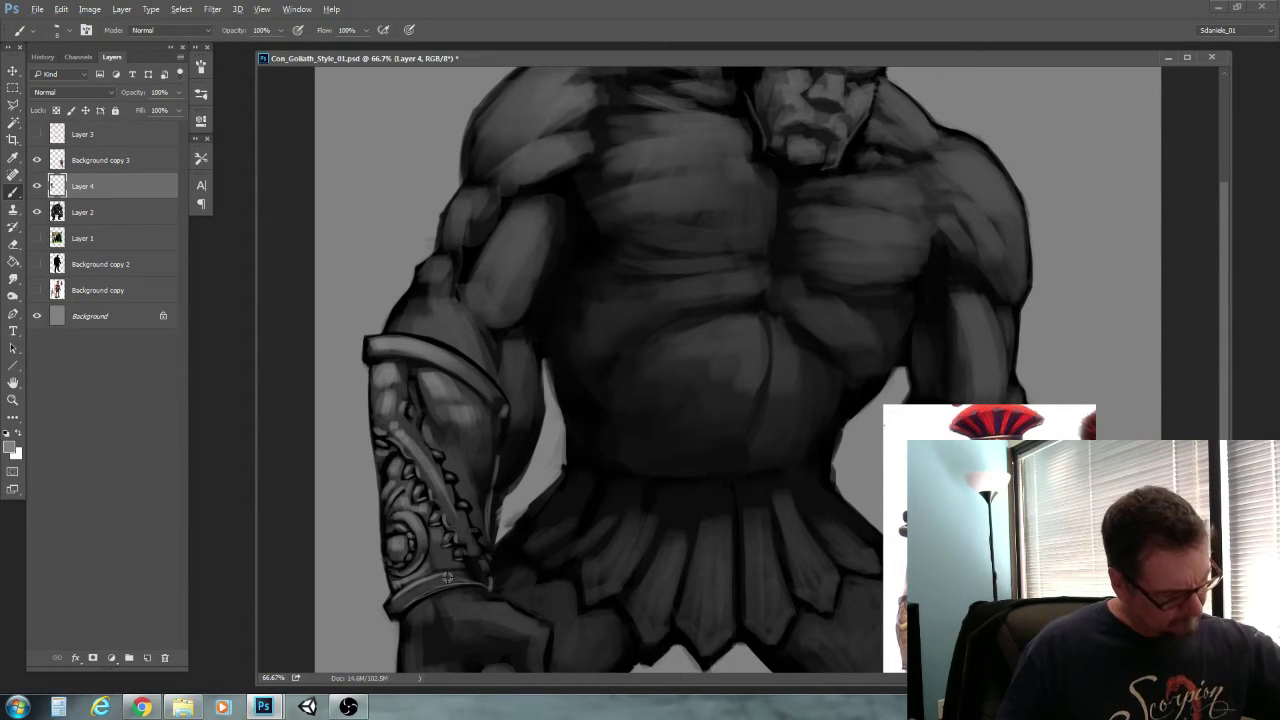
Touch up the shading of the bracer's wrist cuff with a dark tone
key("bracketright")
key("bracketright")
key("bracketright")
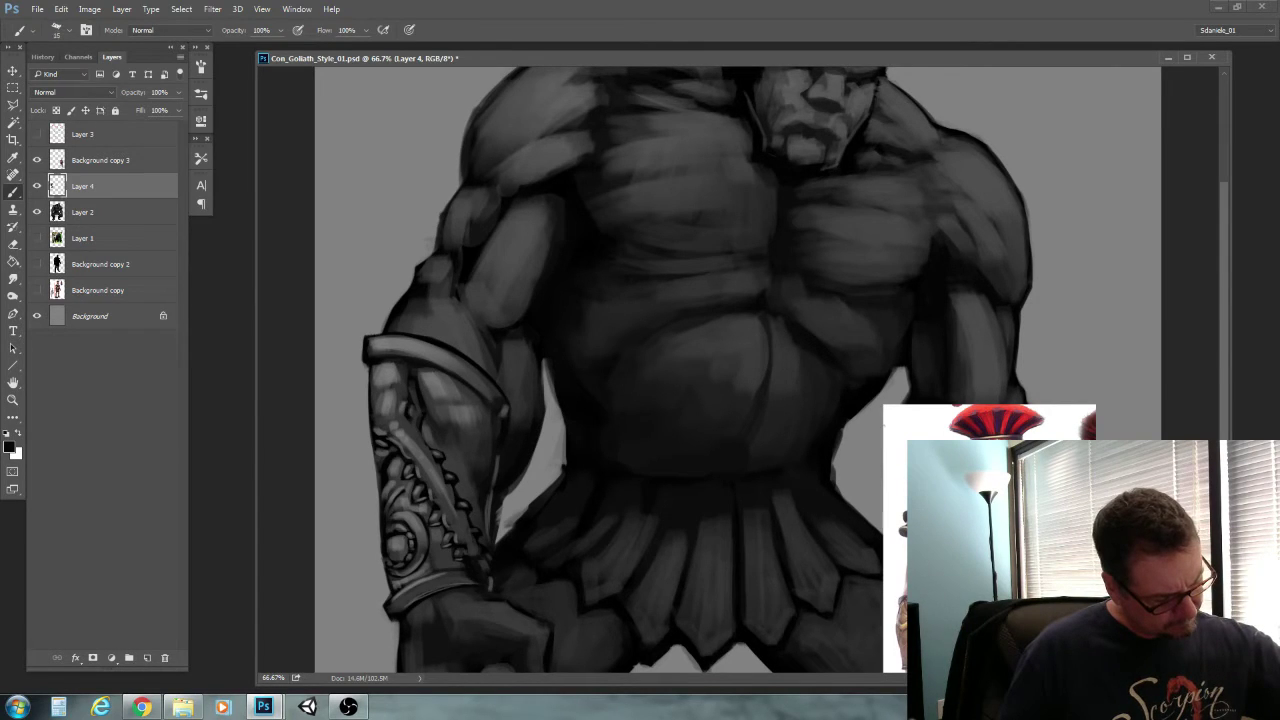
left_click(426, 583, "alt")
key("bracketright")
key("bracketright")
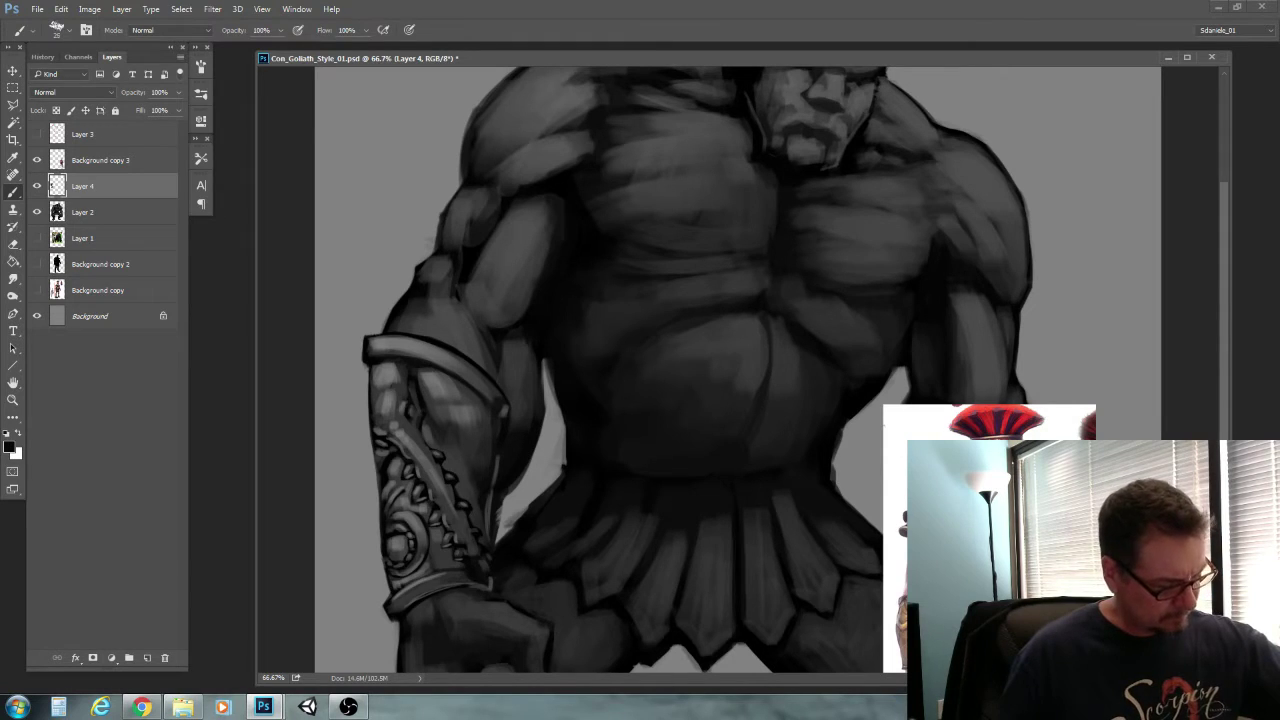
left_click_drag(455, 585, 457, 585)
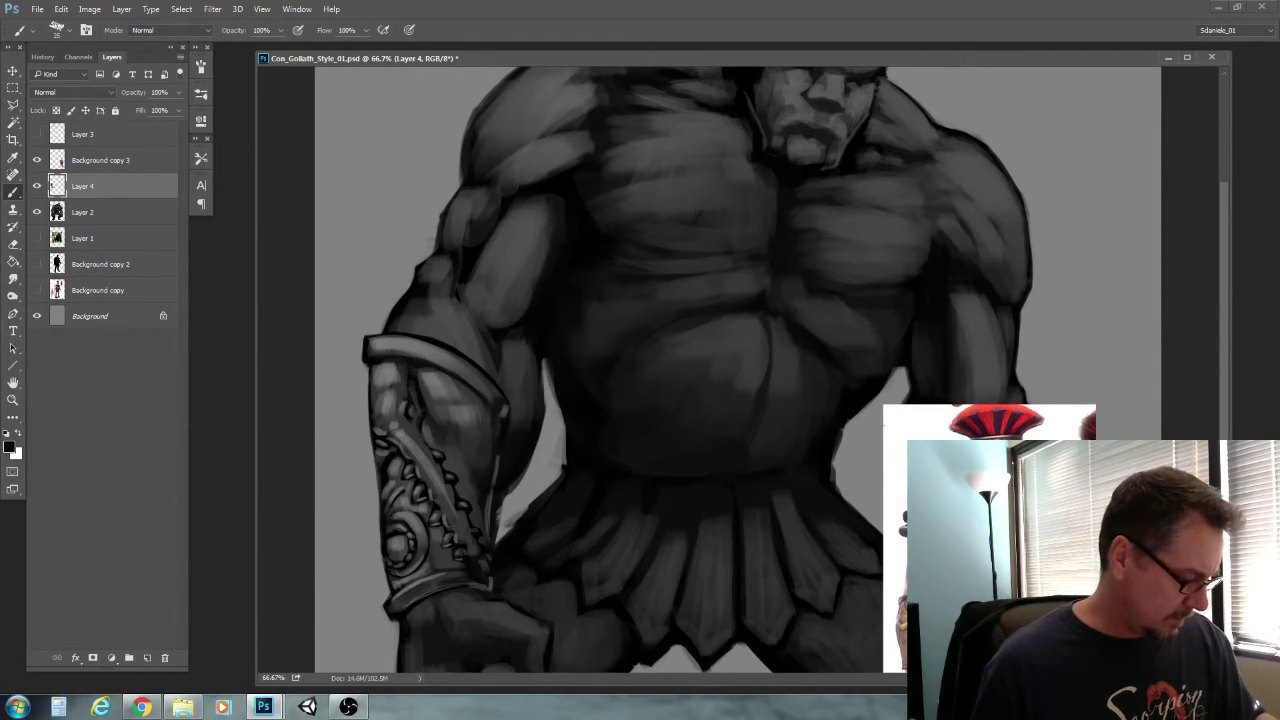
Sample a dark grey from the inner forearm plate and shade the area beneath the bracer's elbow rim
key("bracketright")
key("[")
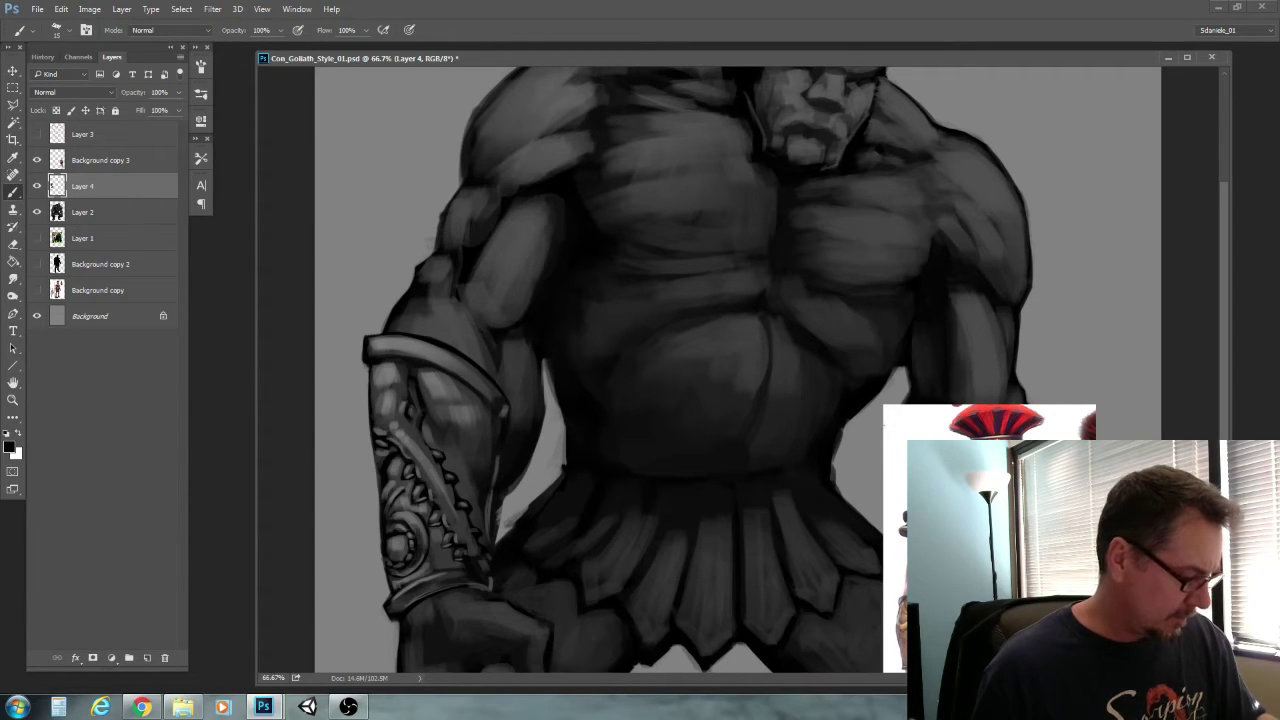
key("[")
key("[")
key("]")
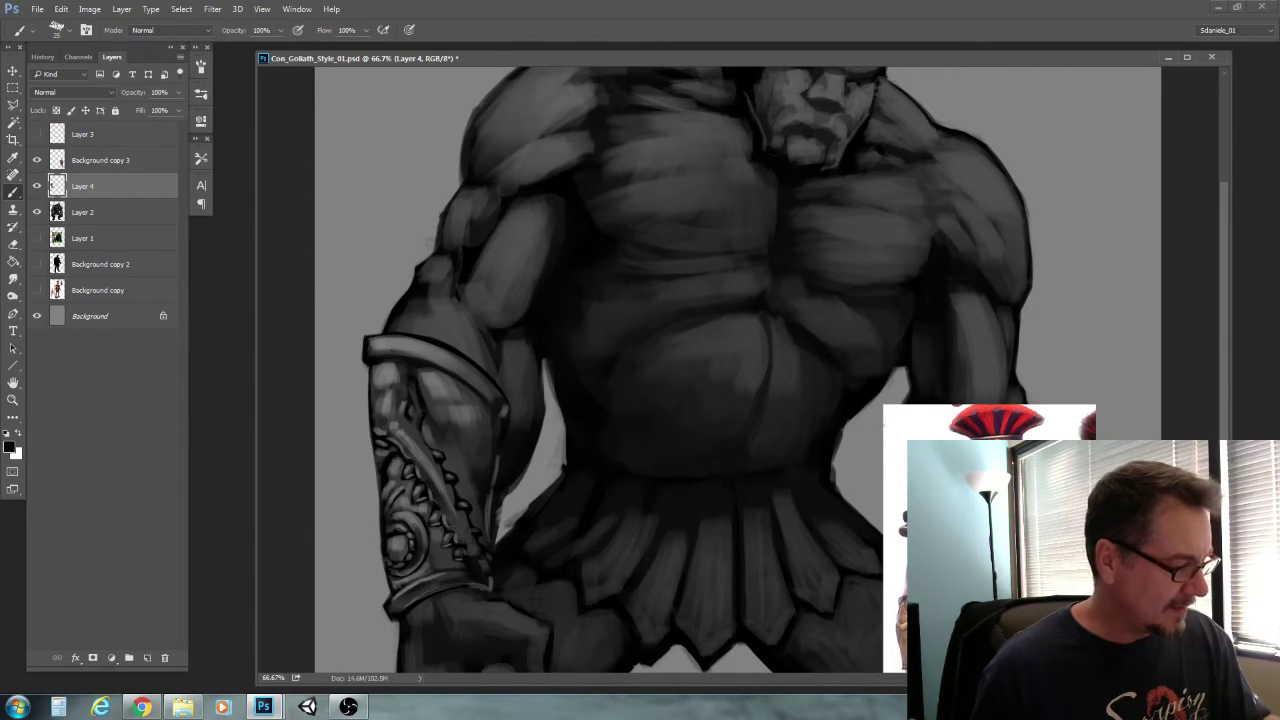
key("[")
left_click(466, 398, "alt")
mouse_move(380, 368)
left_mouse_down()
mouse_move(417, 369)
mouse_move(398, 370)
left_mouse_up()
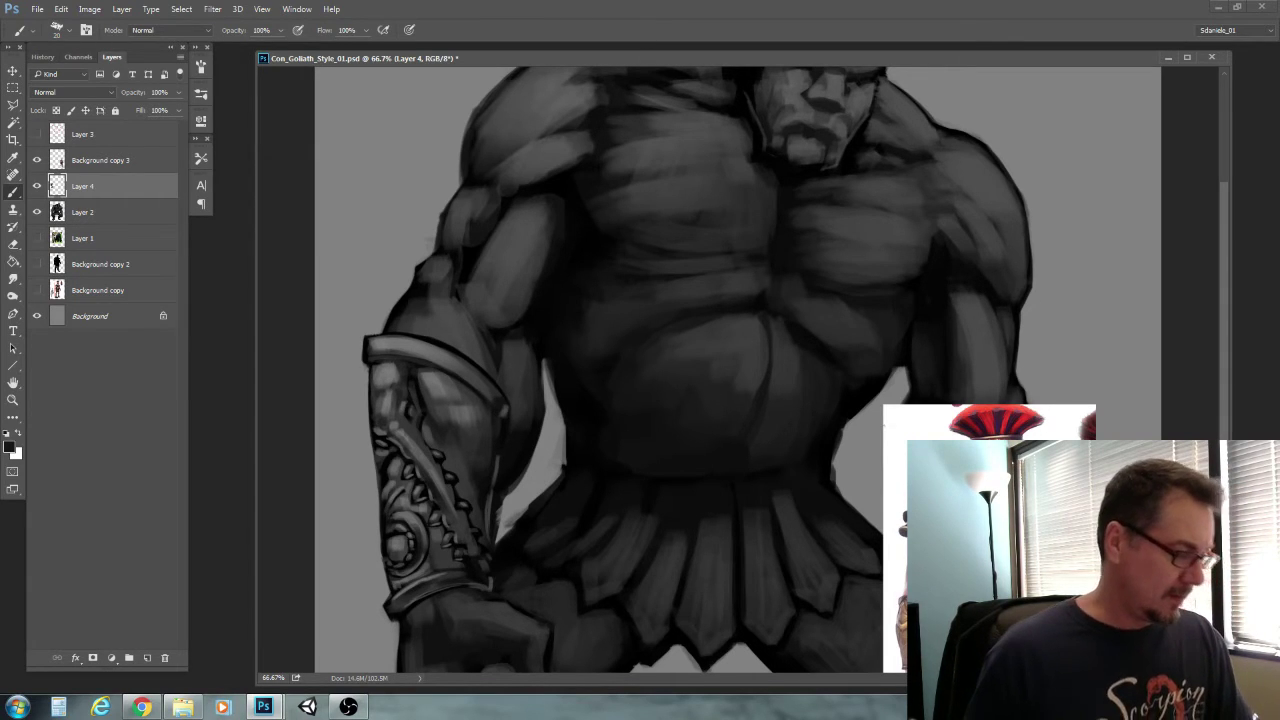
right_click_drag(500, 457, 498, 454, "alt")
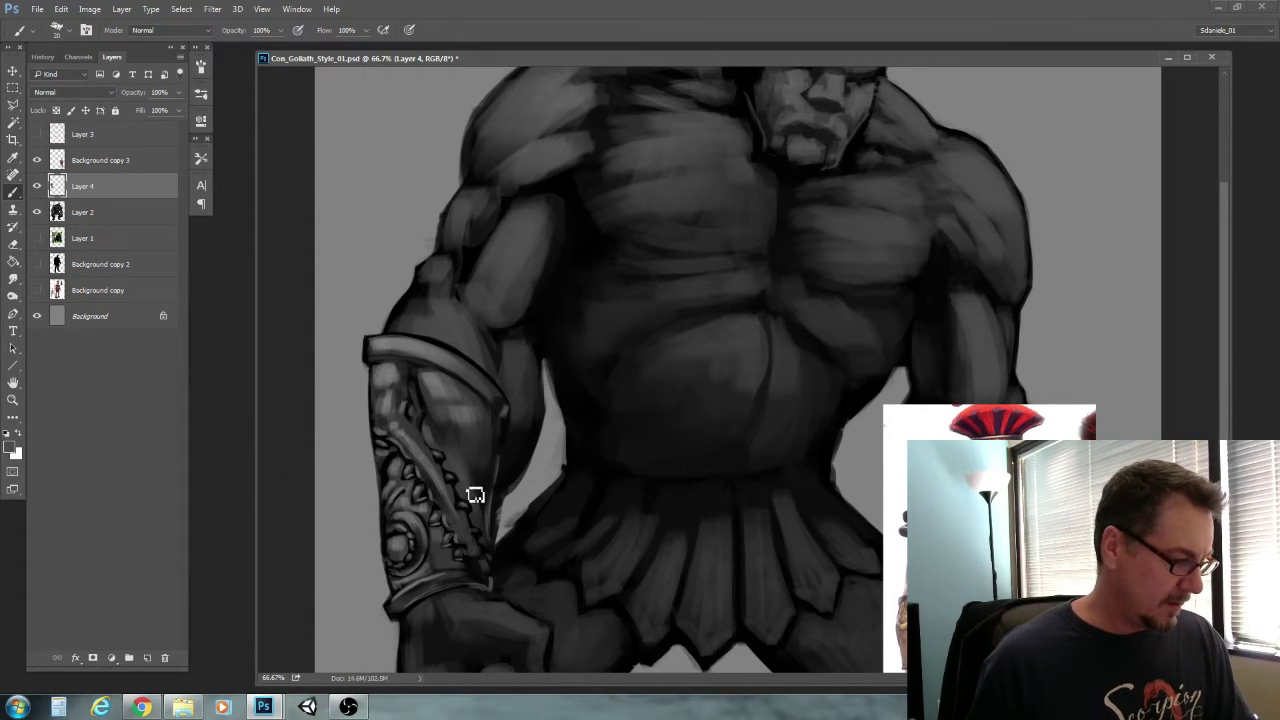
Switch the painting colour to white and add bright highlights on the elbow rim and the top of the outer plate
left_click(15, 437)
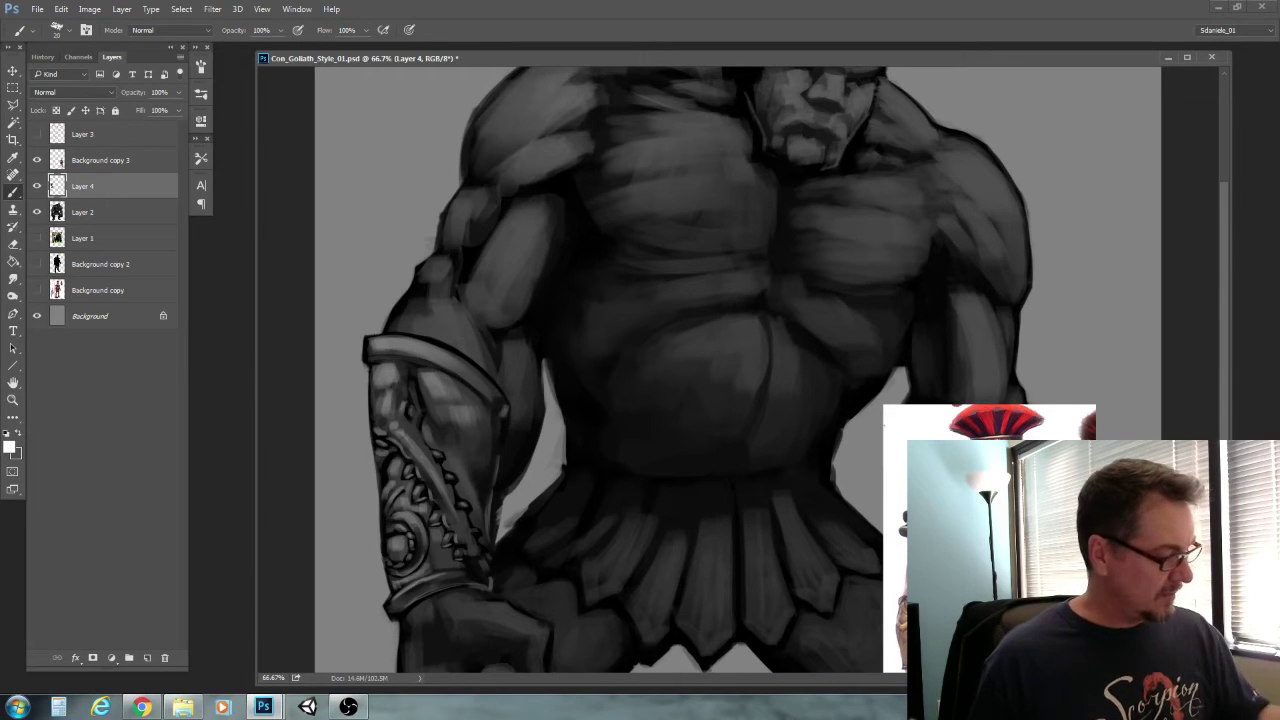
key("bracketleft")
left_click(393, 343)
key("bracketright")
left_click_drag(389, 372, 386, 373)
key("bracketleft")
key("bracketleft")
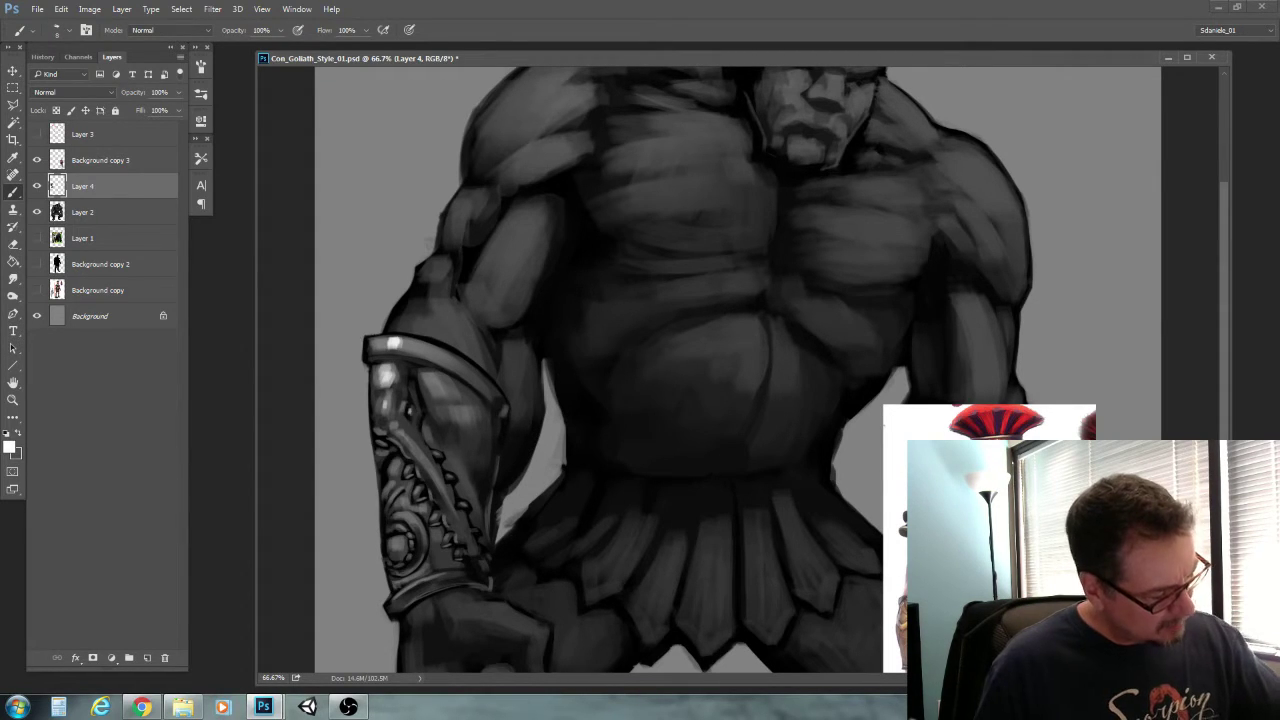
Paint white highlights on the top of the diagonal band and the upper part of the inner forearm plate
left_click(397, 429)
key("bracketright")
key("bracketright")
key("bracketright")
key("bracketright")
key("bracketright")
key("bracketright")
left_click_drag(433, 380, 438, 387)
key("bracketleft")
key("bracketleft")
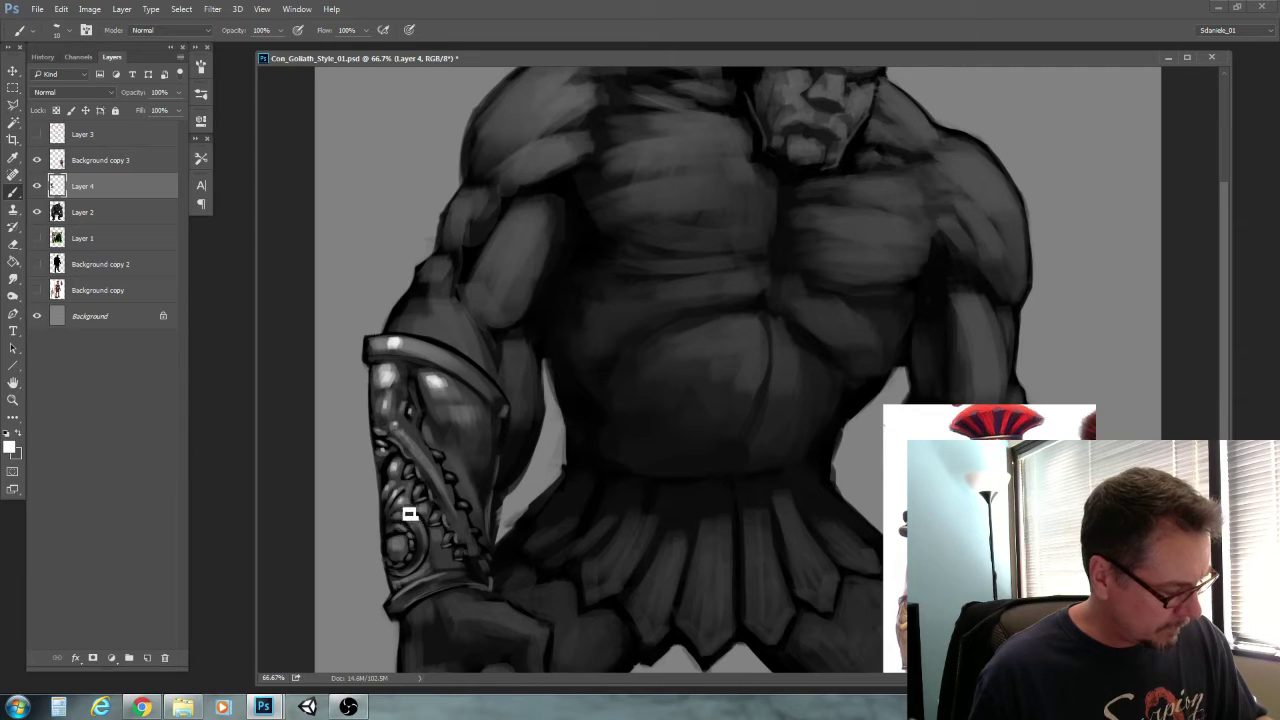
Add small white highlights to the scrolled ornament and the medallion with a fine brush
key("bracketleft")
key("bracketleft")
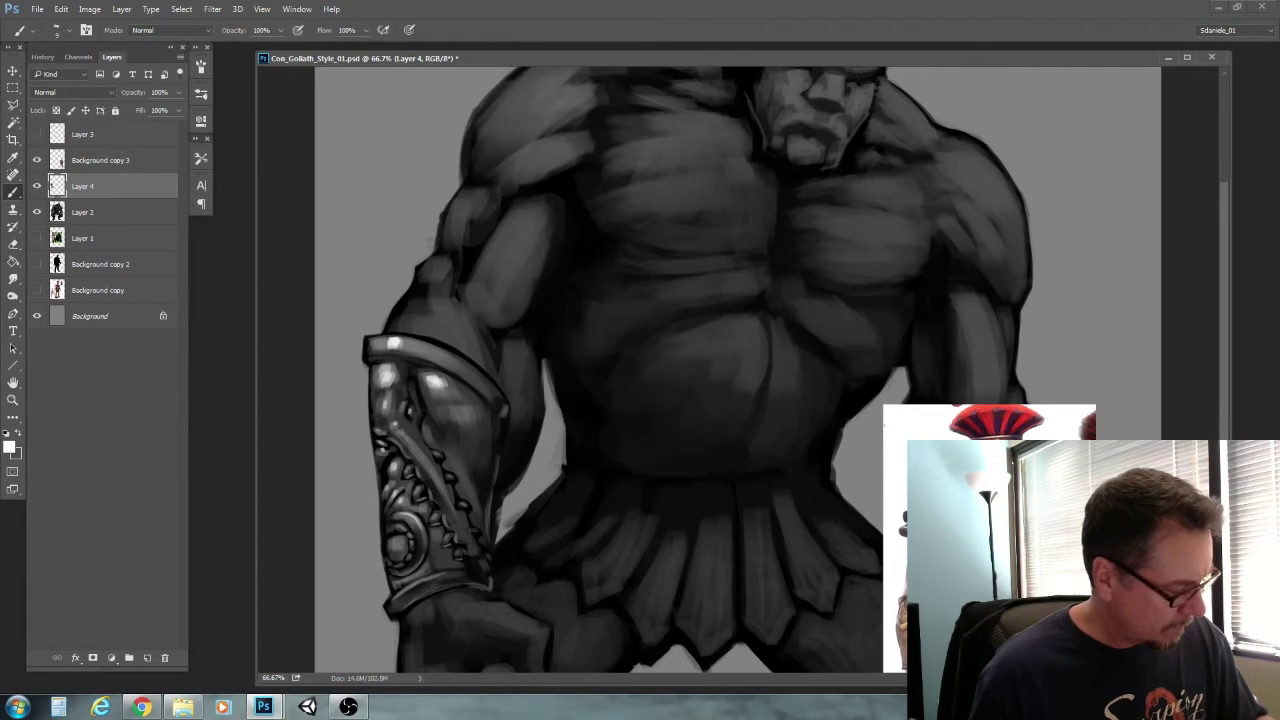
key("bracketright")
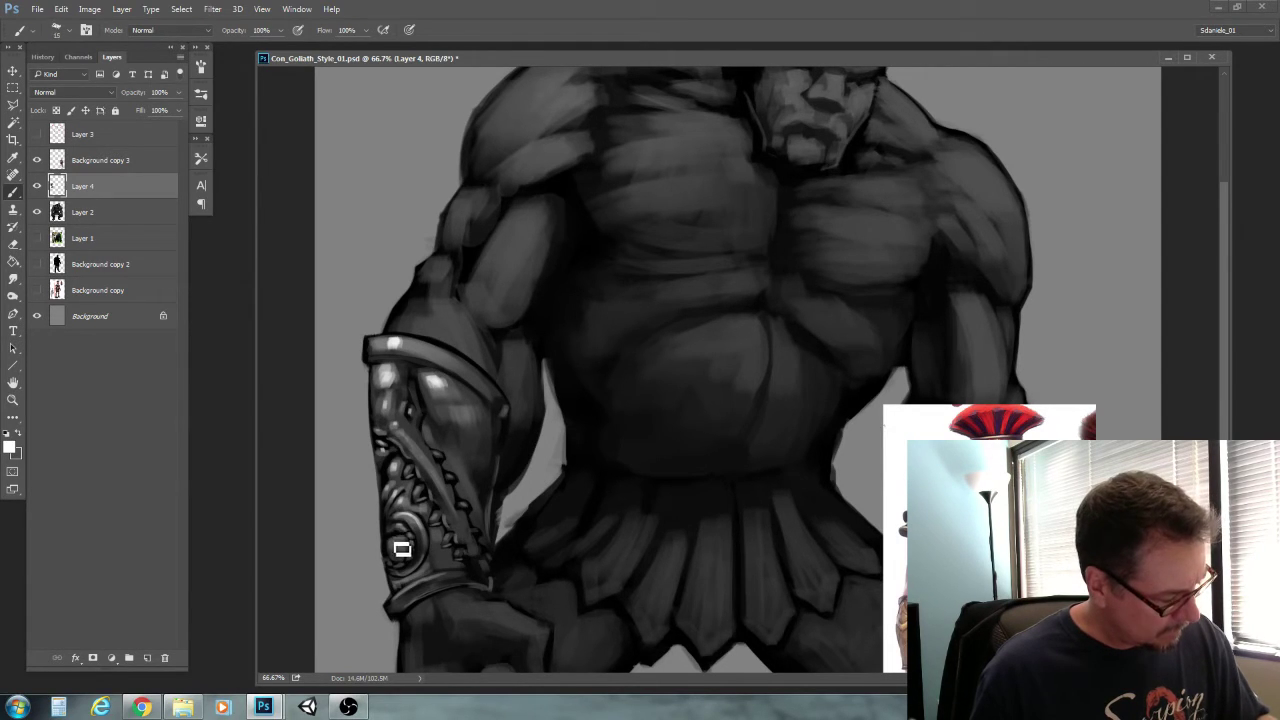
left_click_drag(392, 462, 393, 470)
key("bracketleft")
key("bracketleft")
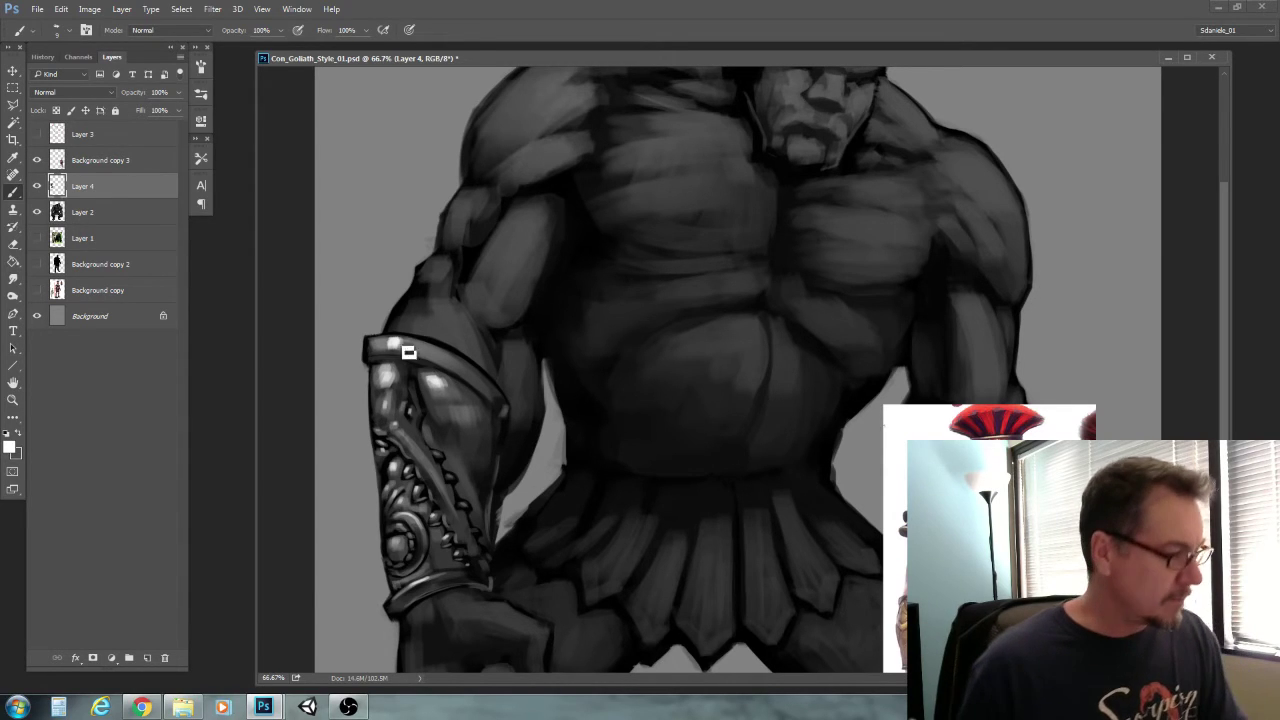
Strengthen the white highlight on the elbow rim and add another on the inner forearm plate
key("bracketright")
key("bracketright")
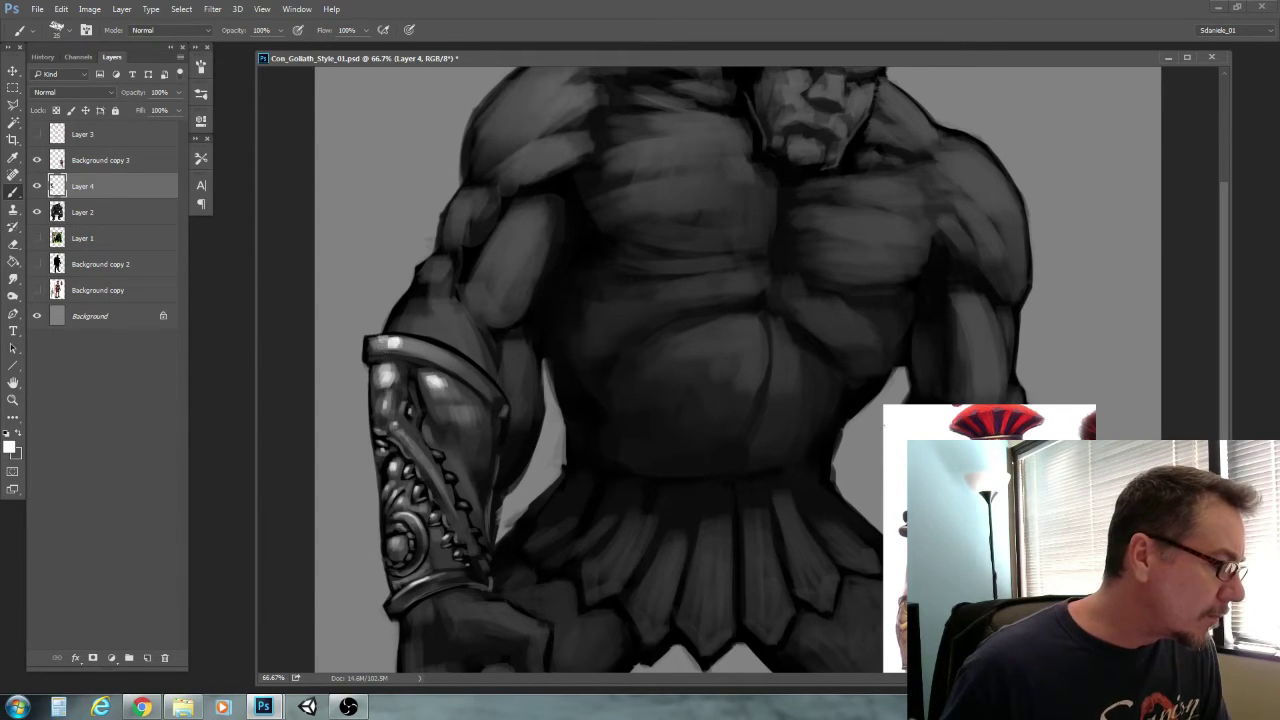
key("bracketleft")
left_click_drag(386, 345, 400, 344)
key("bracketleft")
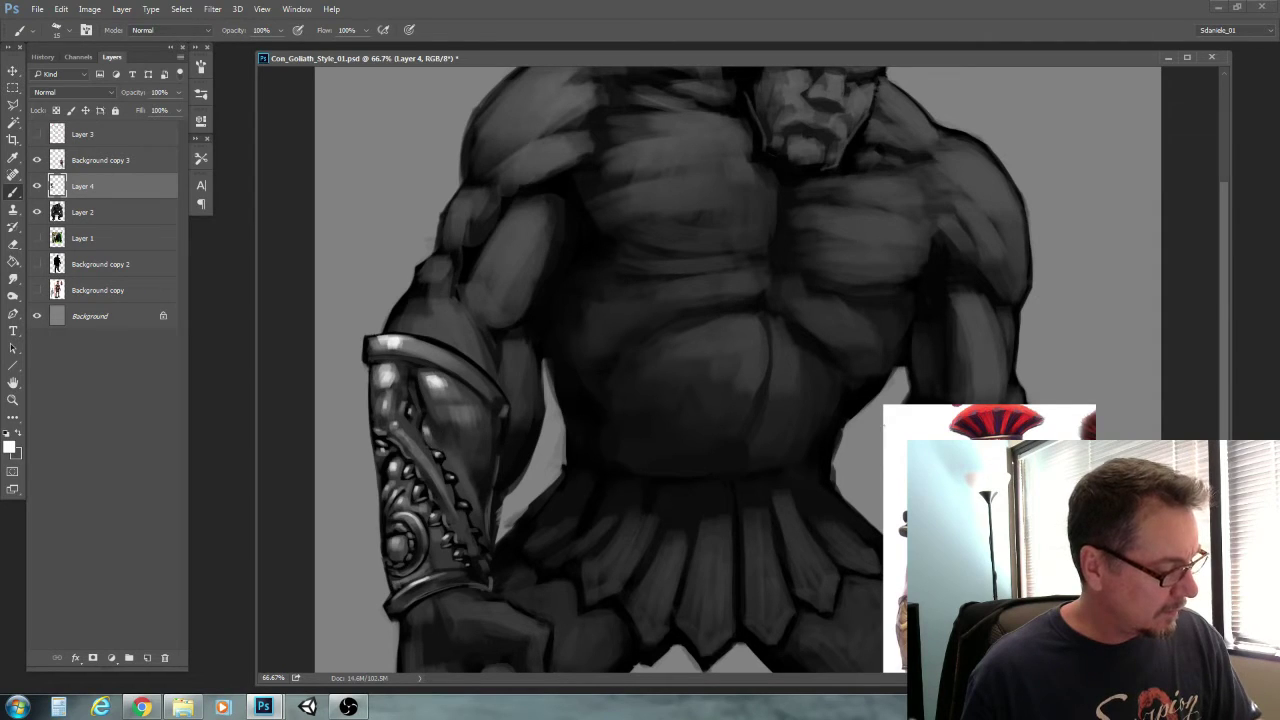
key("bracketright")
key("bracketright")
left_click_drag(453, 411, 456, 409)
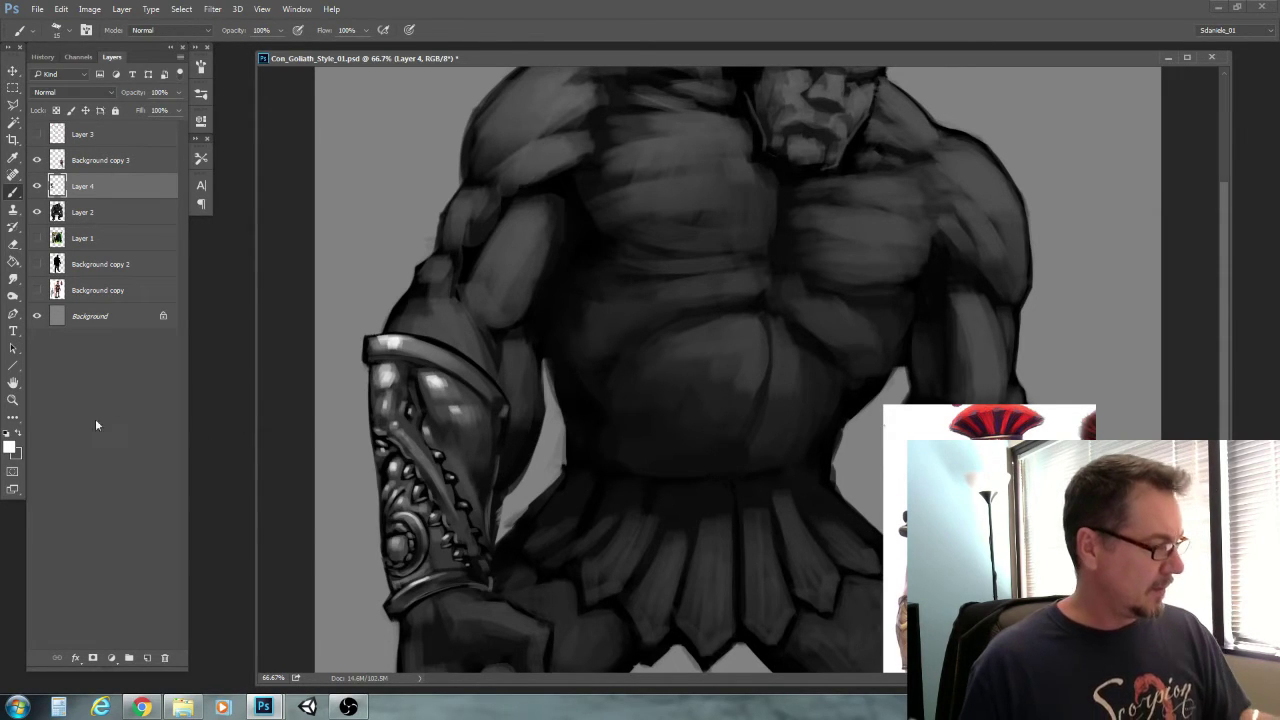
Zoom out to the whole figure at 33.33% and save the document
left_click(13, 399)
left_click(368, 478, "alt")
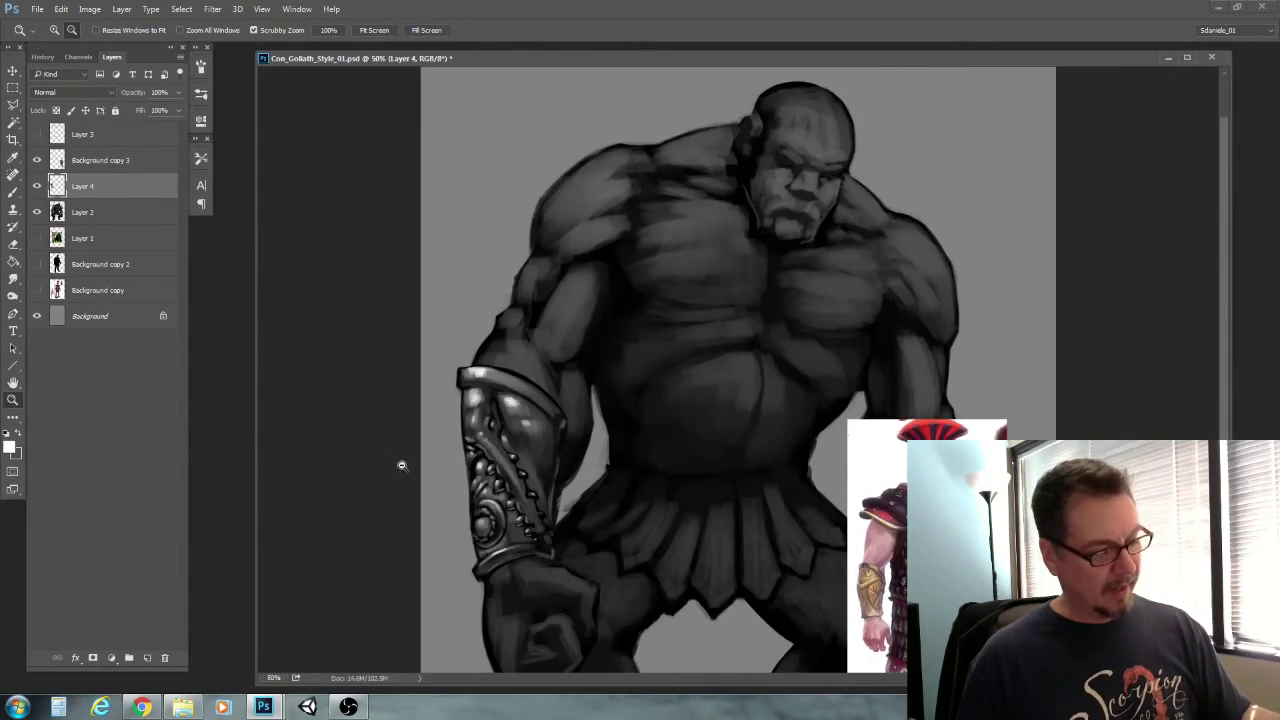
left_click(427, 490, "alt")
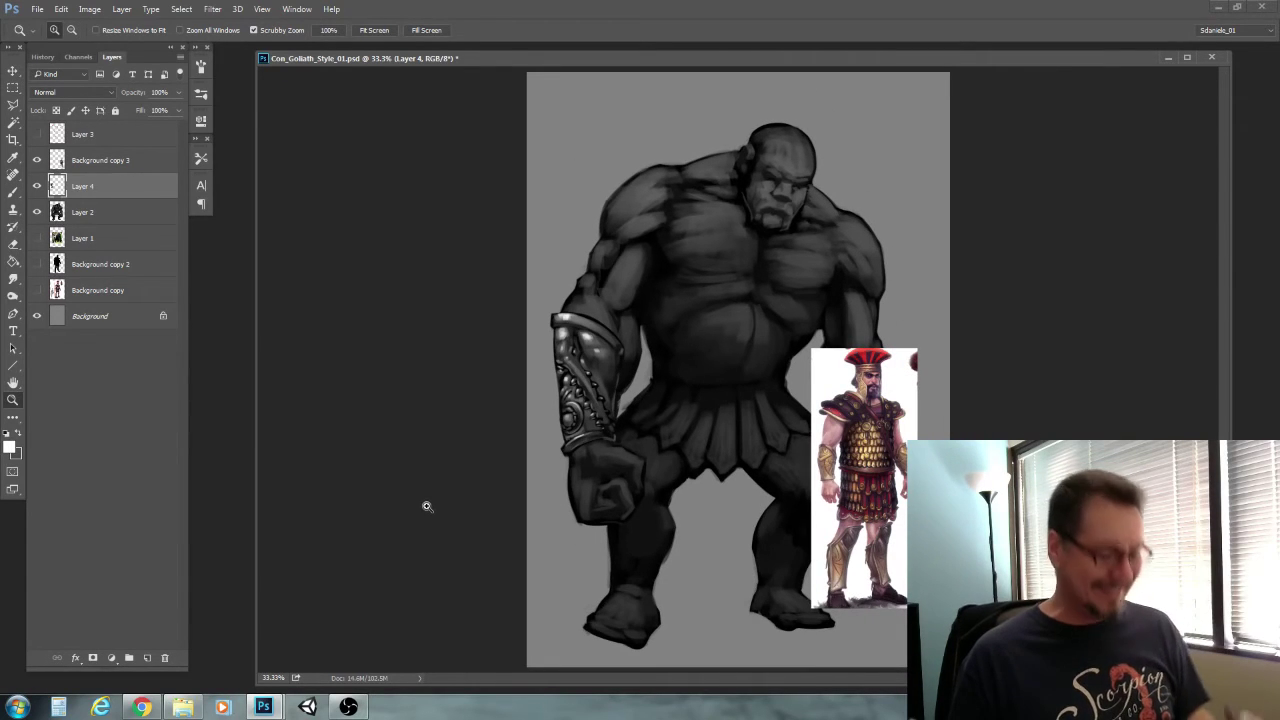
key("ctrl+s")
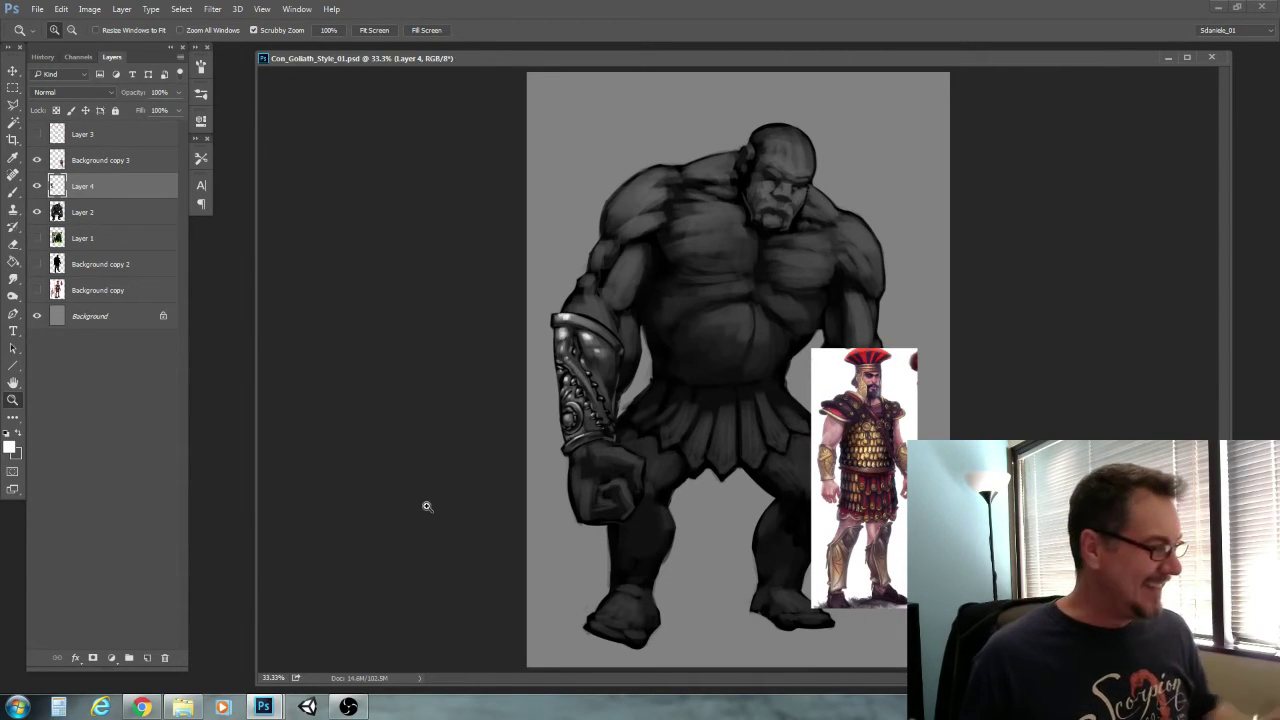
Hide the Goliath layers to examine the armoured reference painting on Background copy and the black silhouette on Background copy 2
left_click_drag(37, 160, 37, 212)
left_click(37, 290)
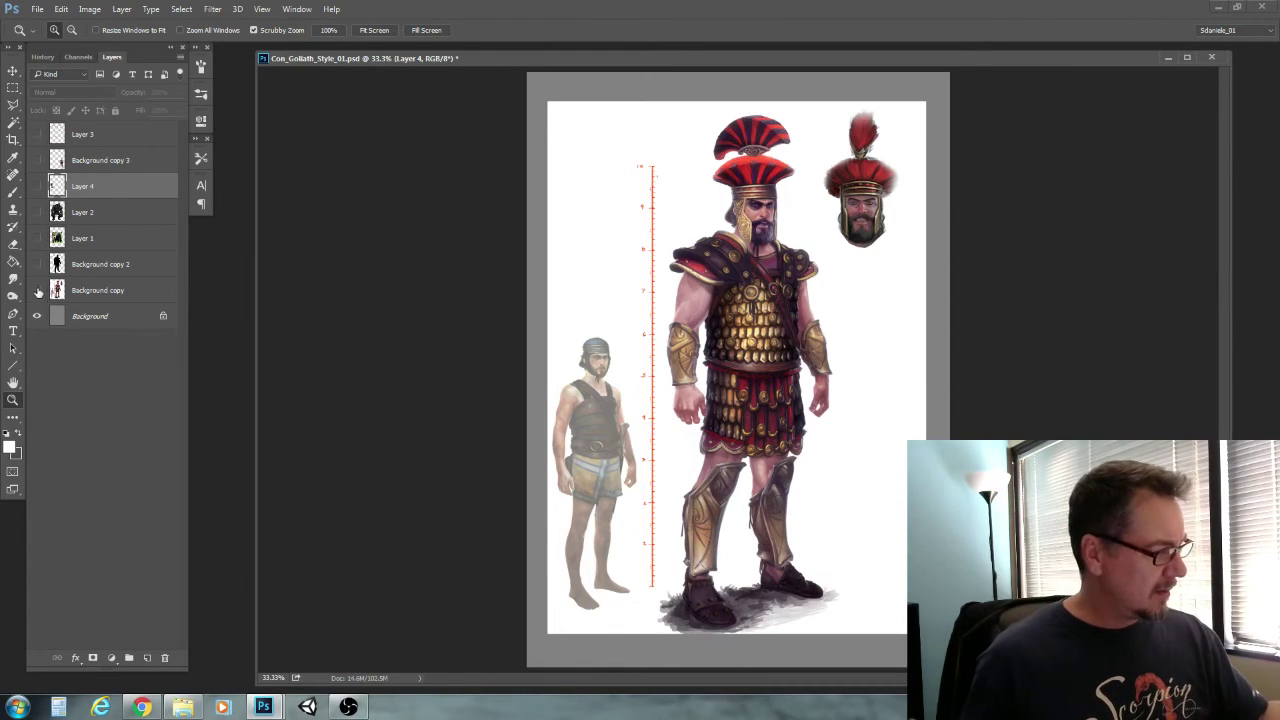
left_click(37, 290)
left_click(37, 264)
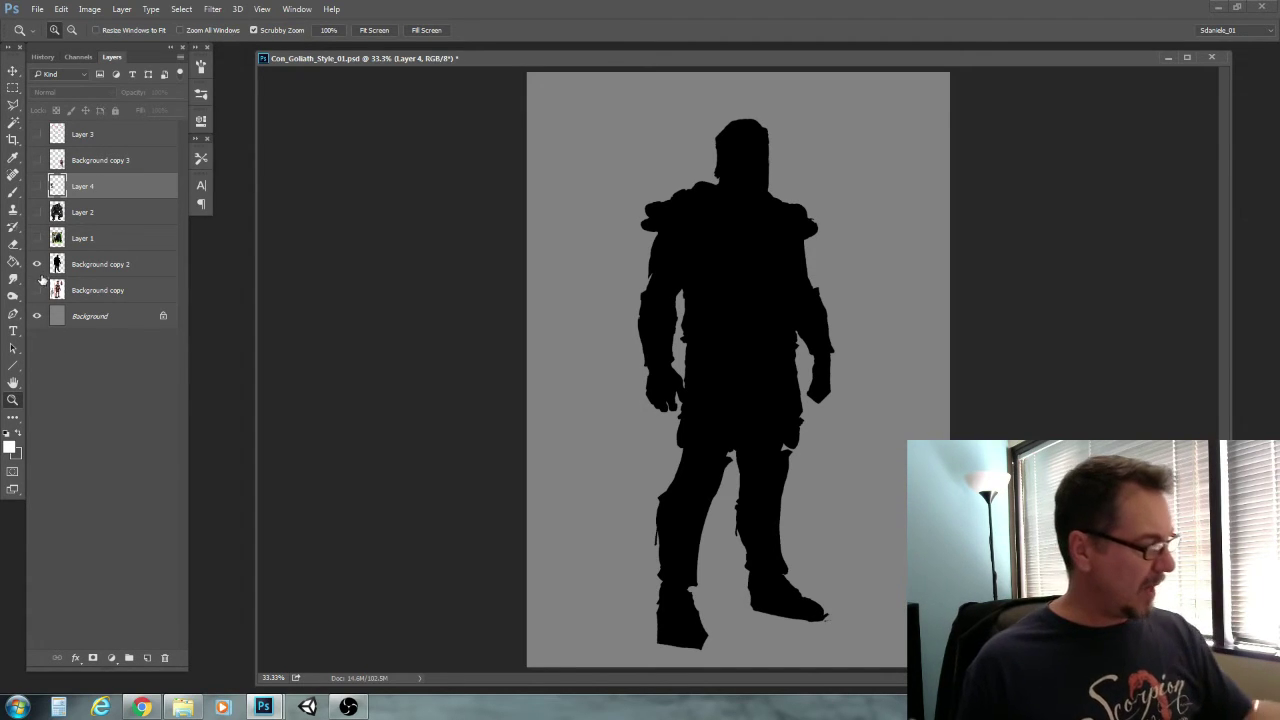
Hide the black silhouette on Background copy 2 and examine the gorilla reference photo on Layer 1
left_click(37, 264)
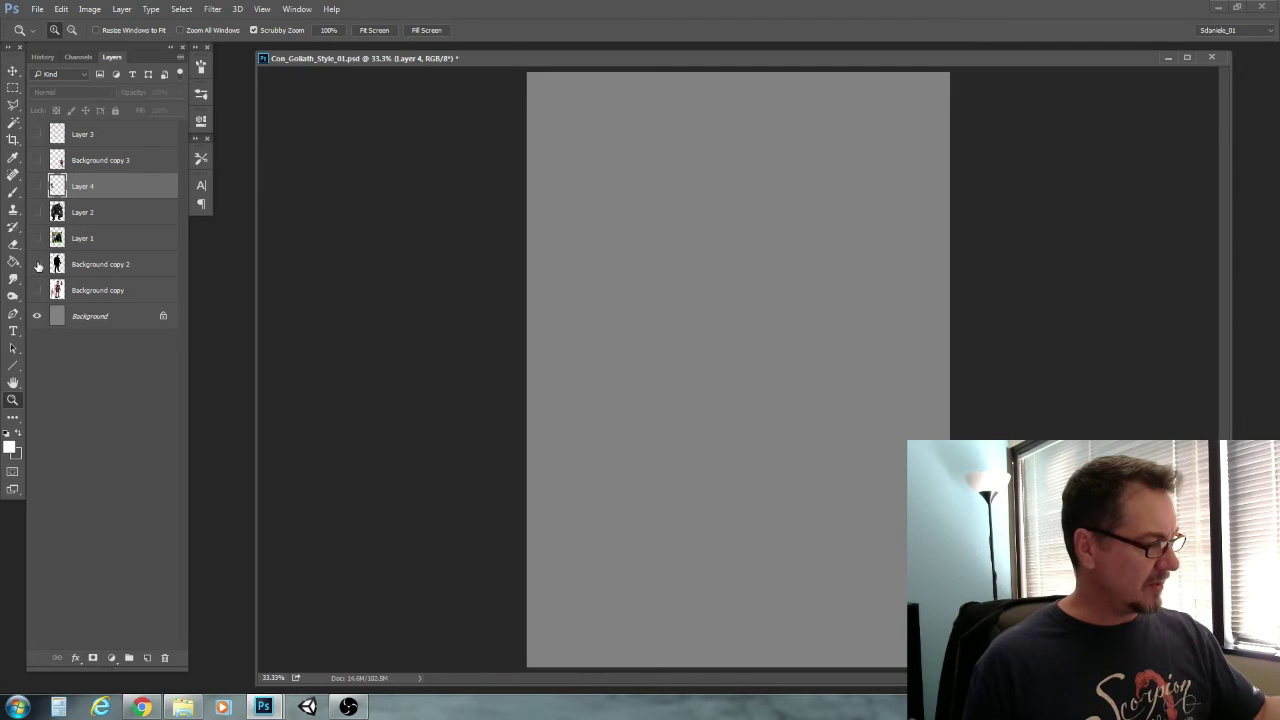
left_click(37, 239)
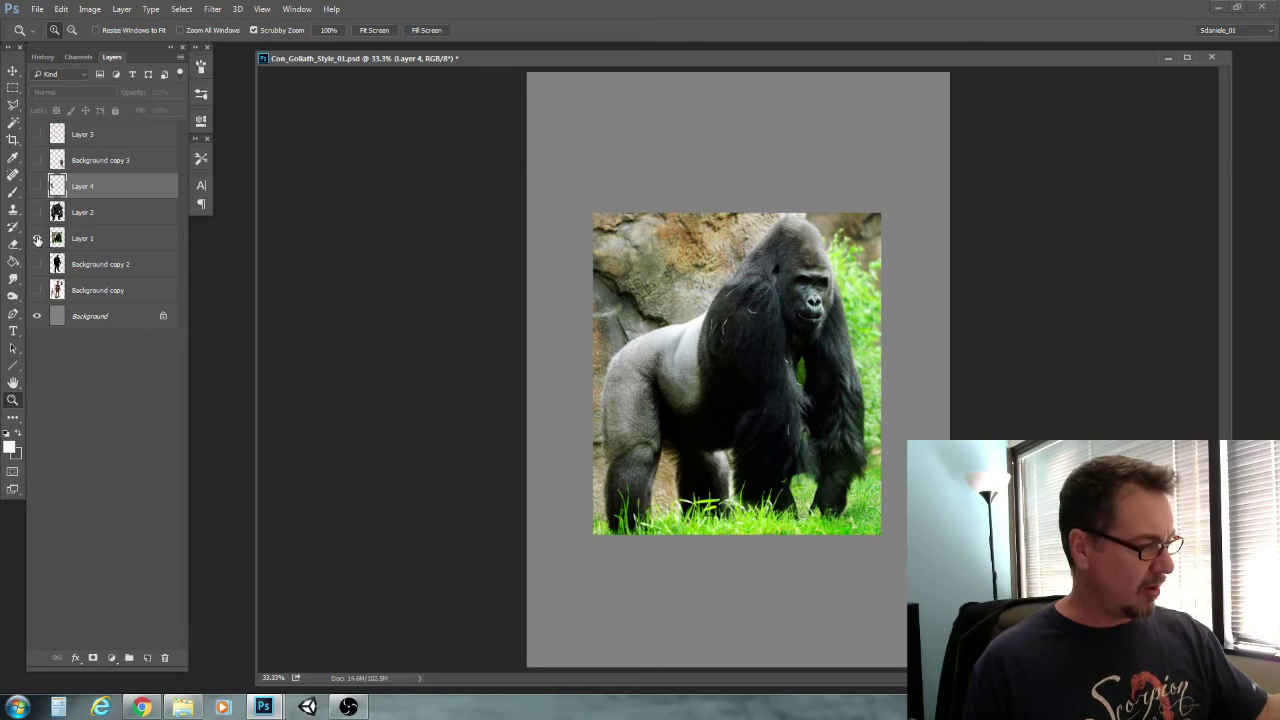
left_click(37, 239)
Show the greyscale Goliath figure on Layer 2 and check it against the red perspective lines on Layer 3
left_click(37, 213)
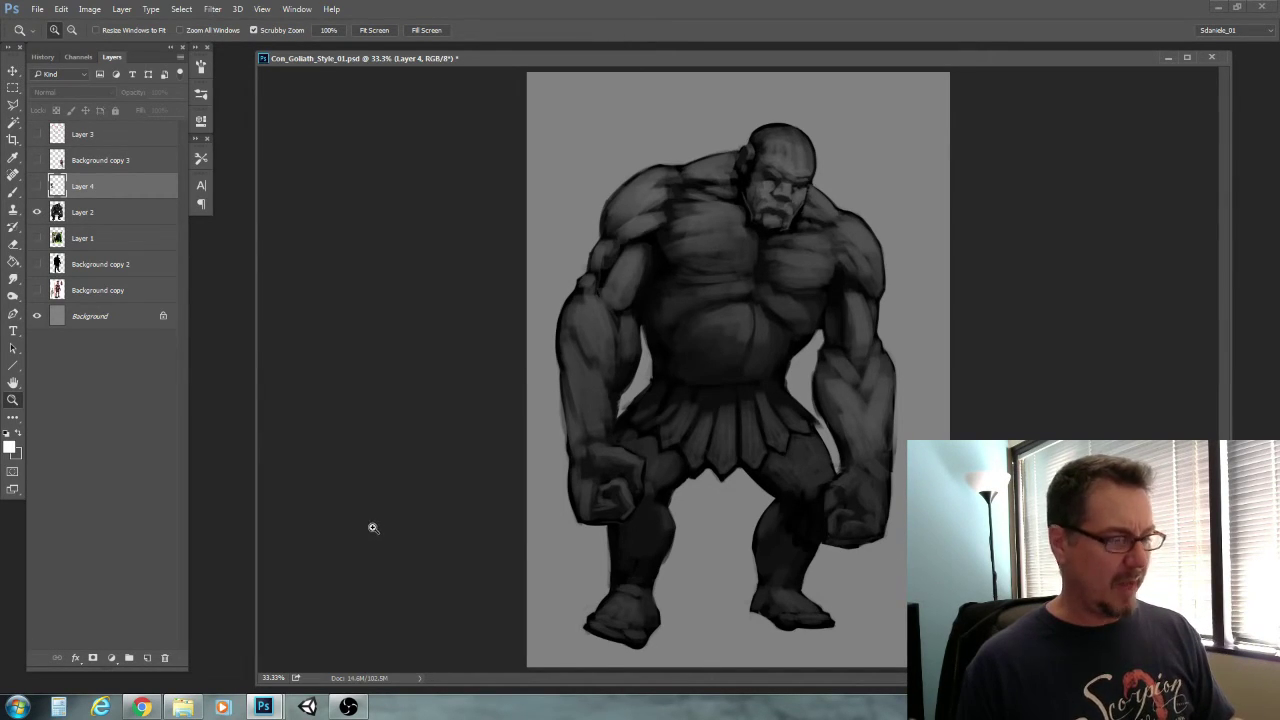
left_click(37, 134)
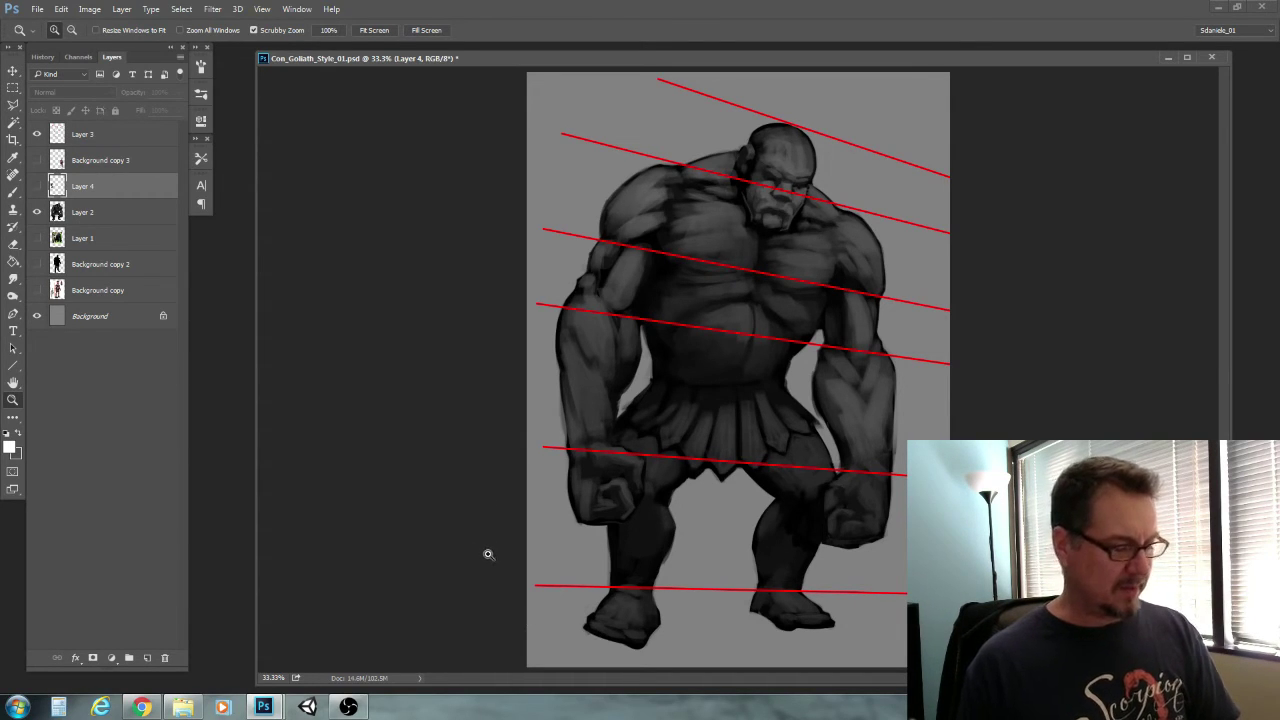
left_click(37, 134)
Show the bracer on Layer 4 over the greyscale figure and view the upper body at 50%
left_click(37, 186)
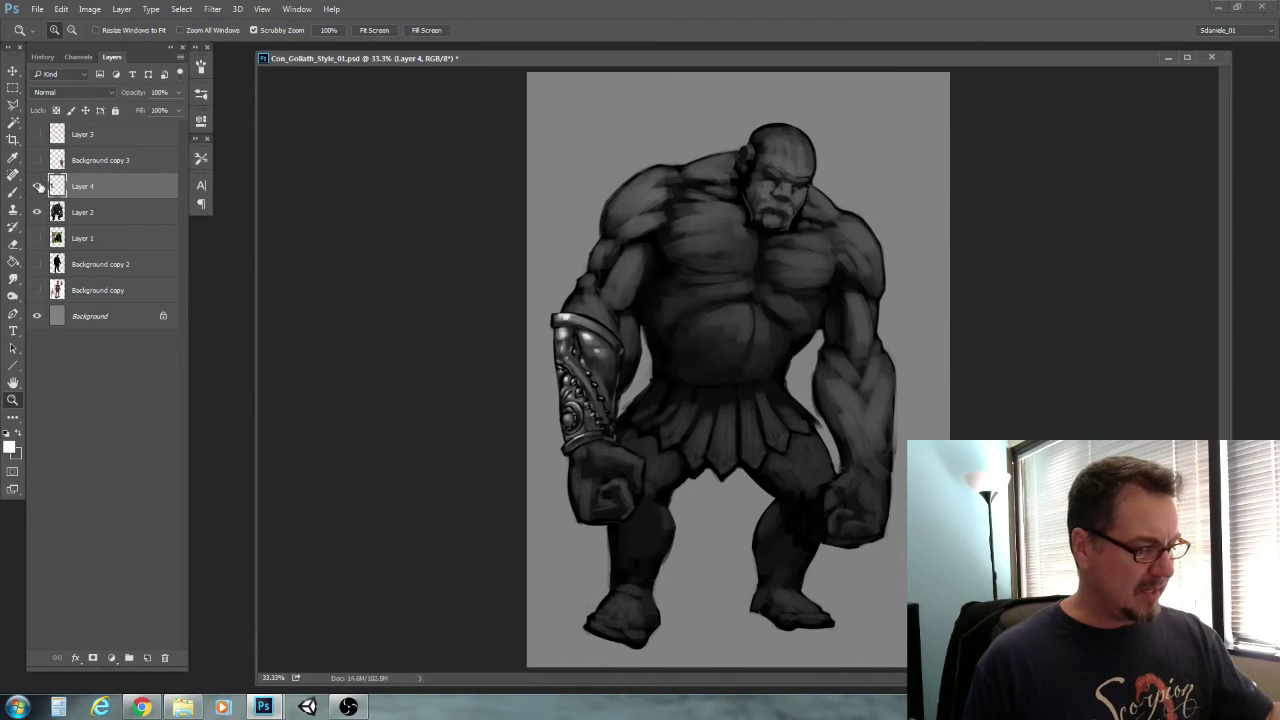
key("ctrl+plus")
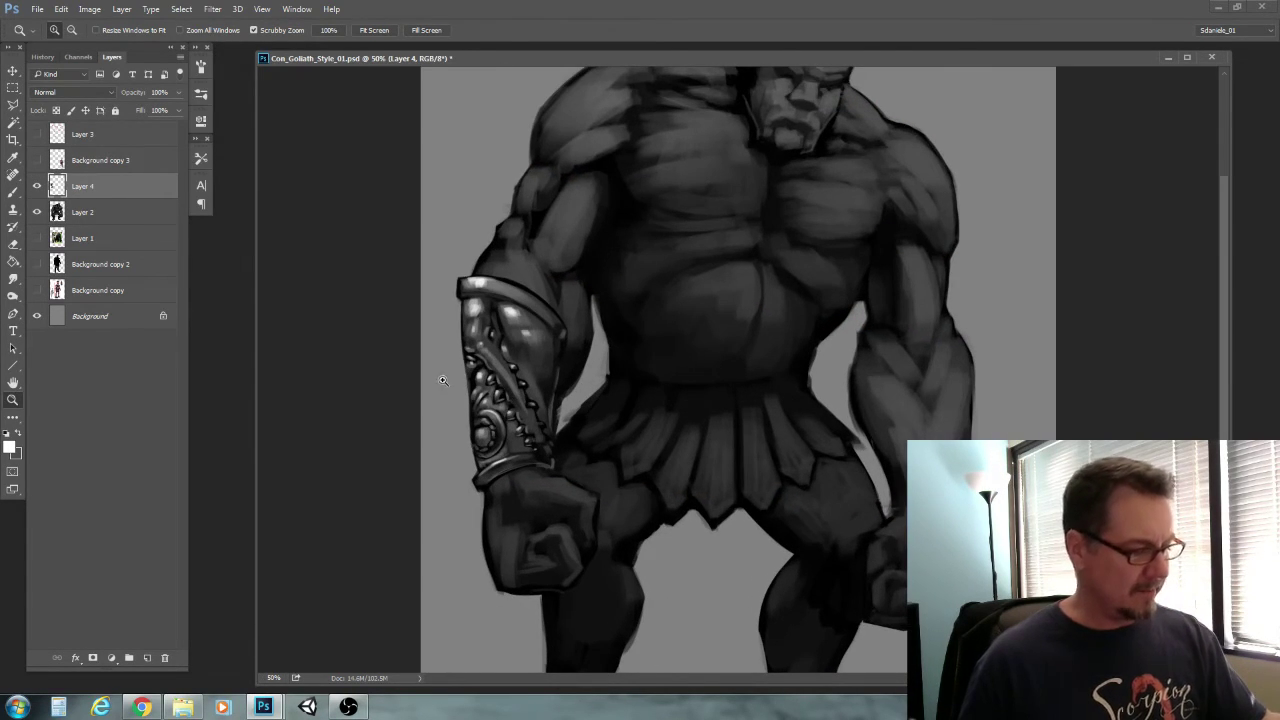
scroll(450, 437, "up", 2)
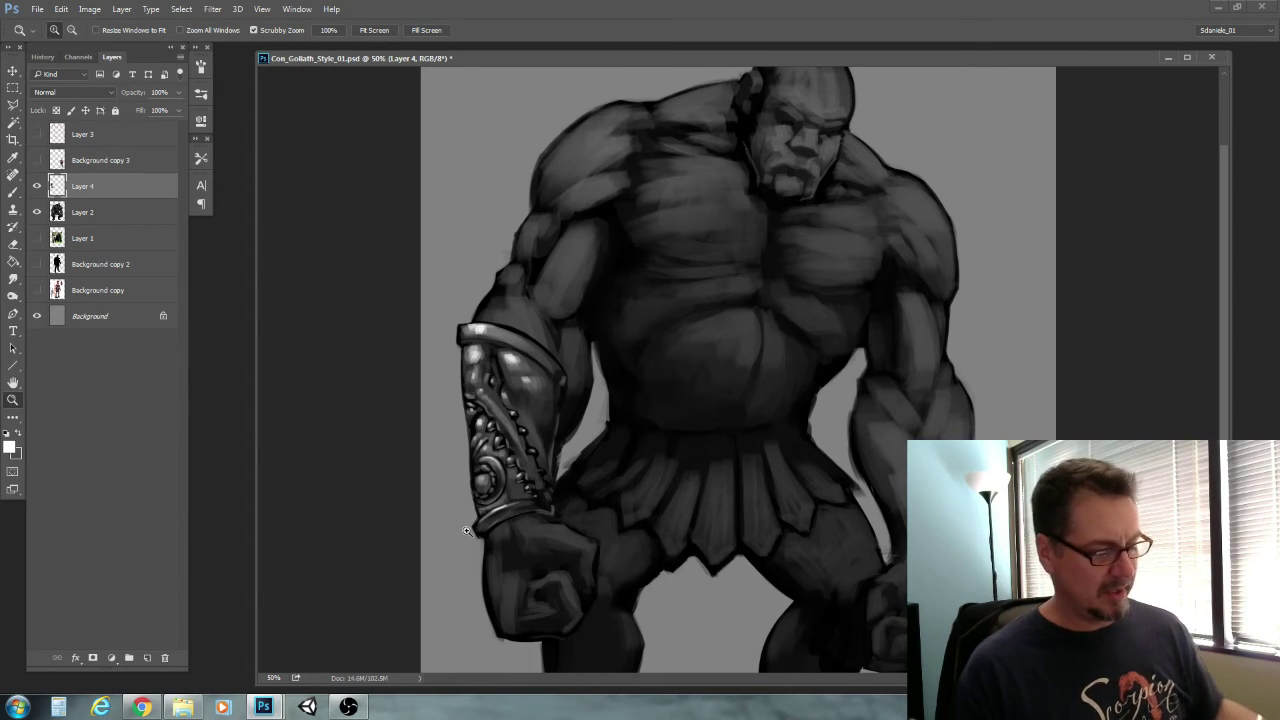
left_click(348, 707)
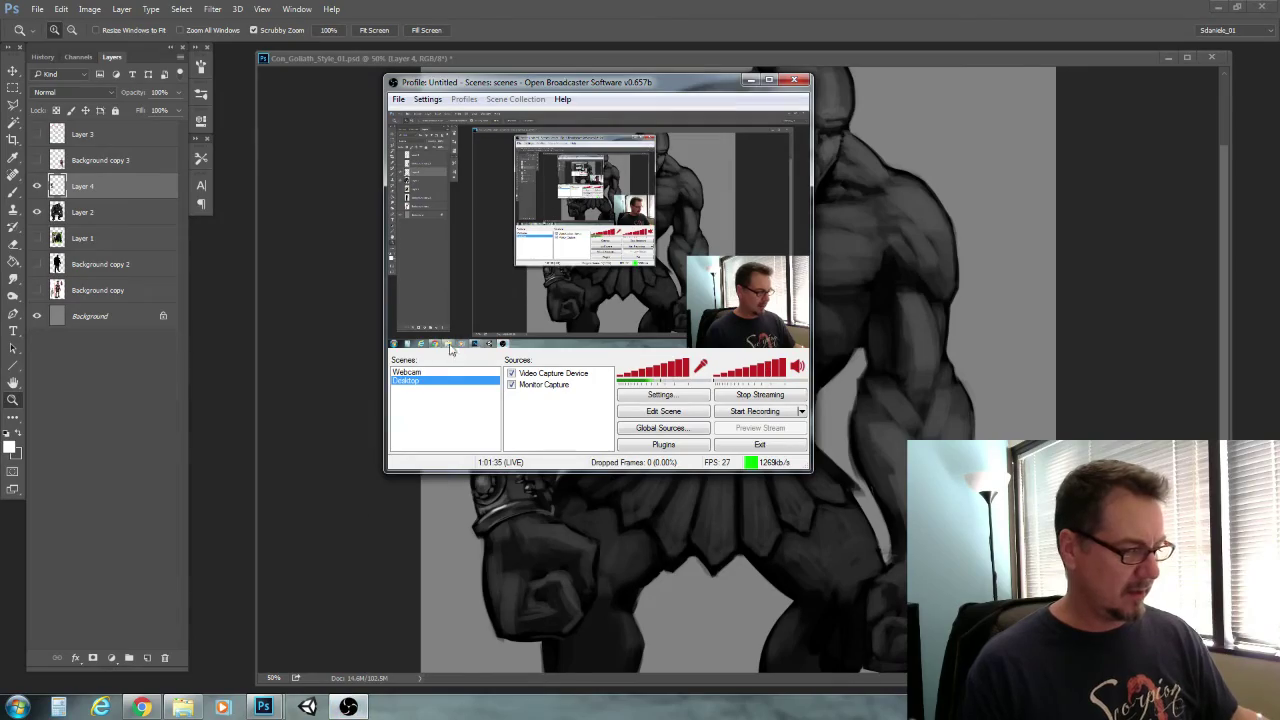